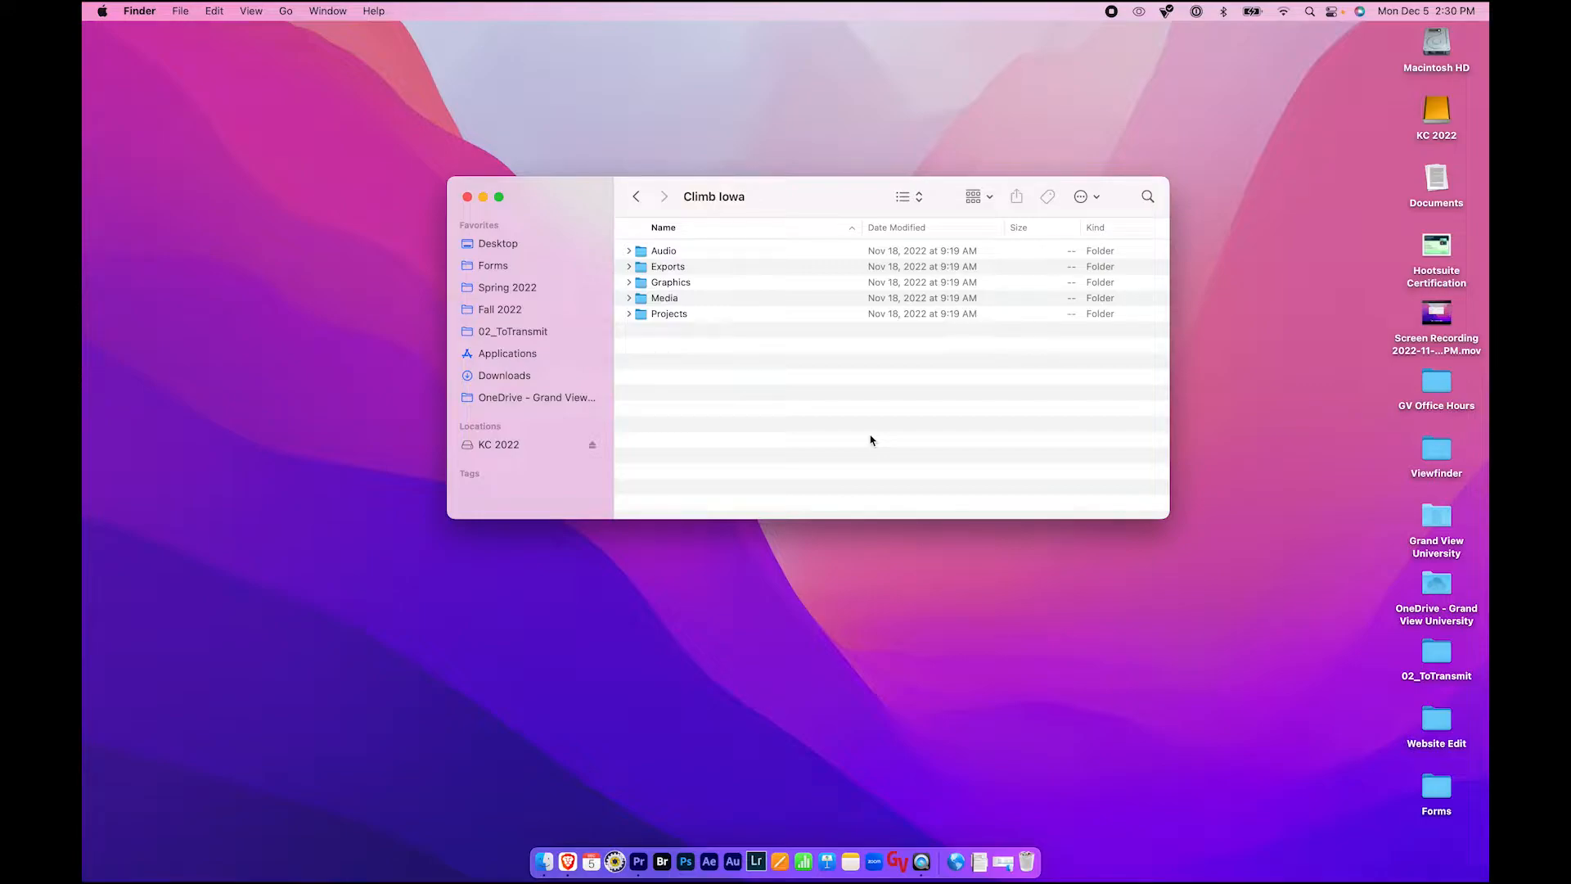
- Browse the Climb Iowa folder and expand the Projects subfolder to view its project file
left_click(652, 254)
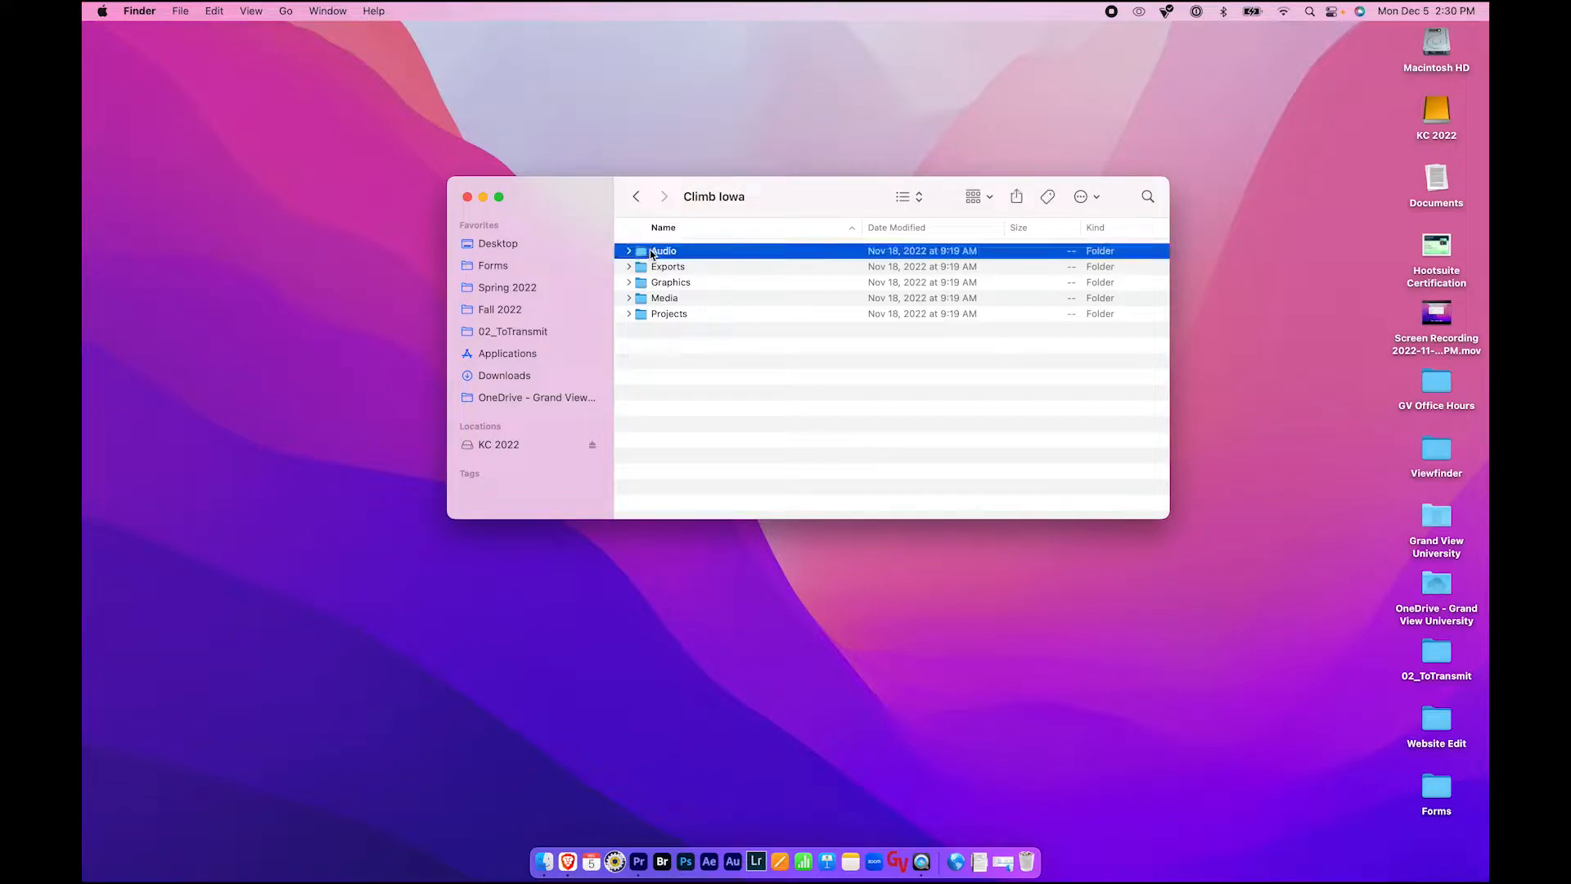
left_click(654, 270)
left_click(627, 268)
left_click(628, 268)
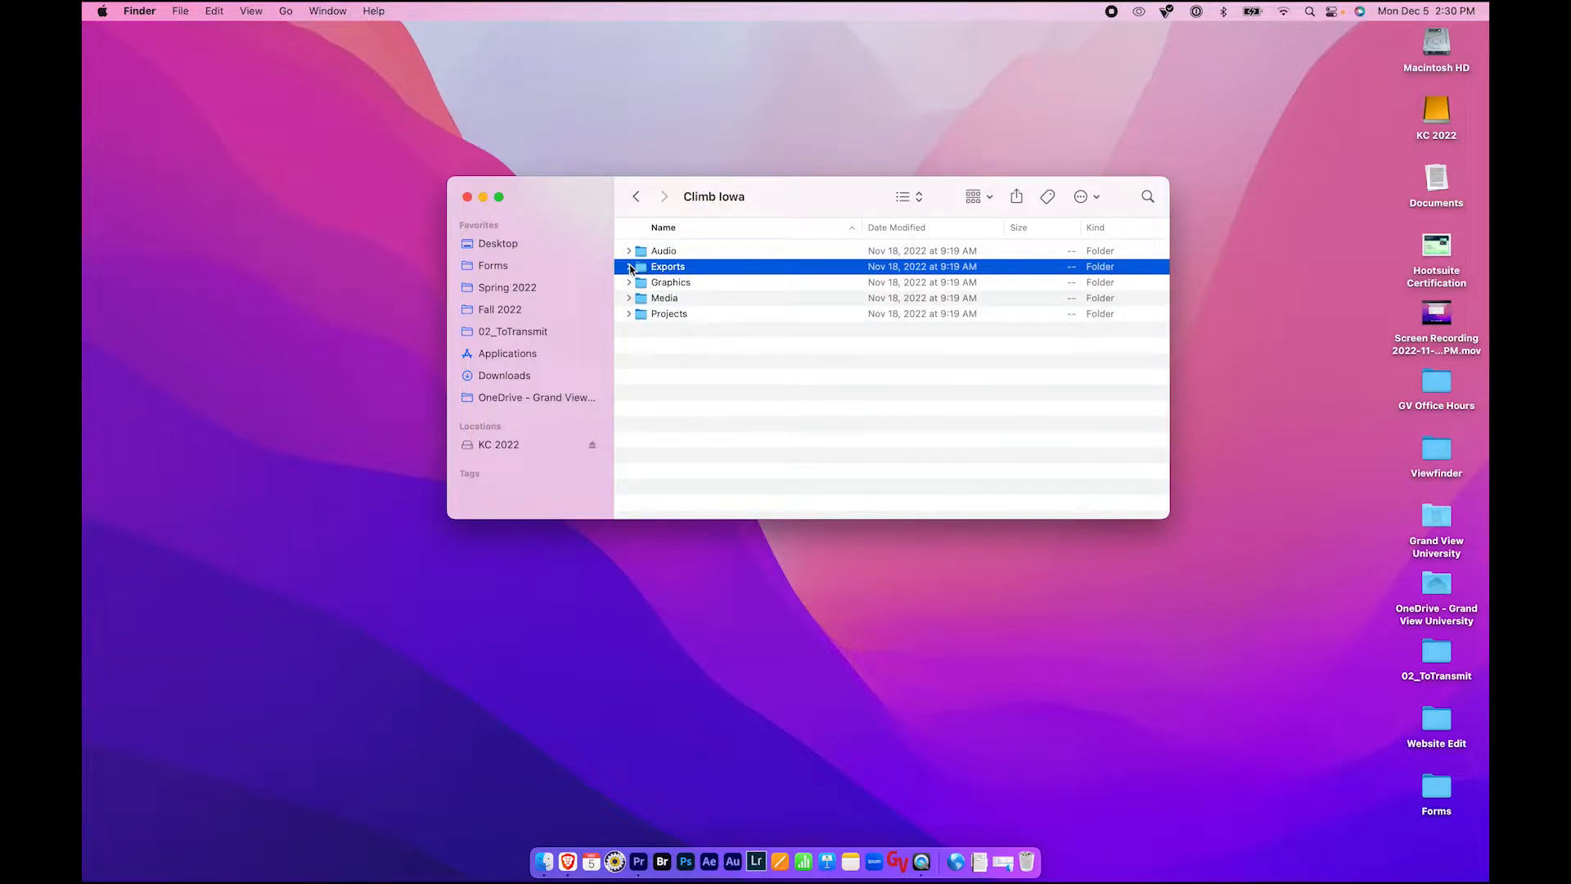
left_click(628, 314)
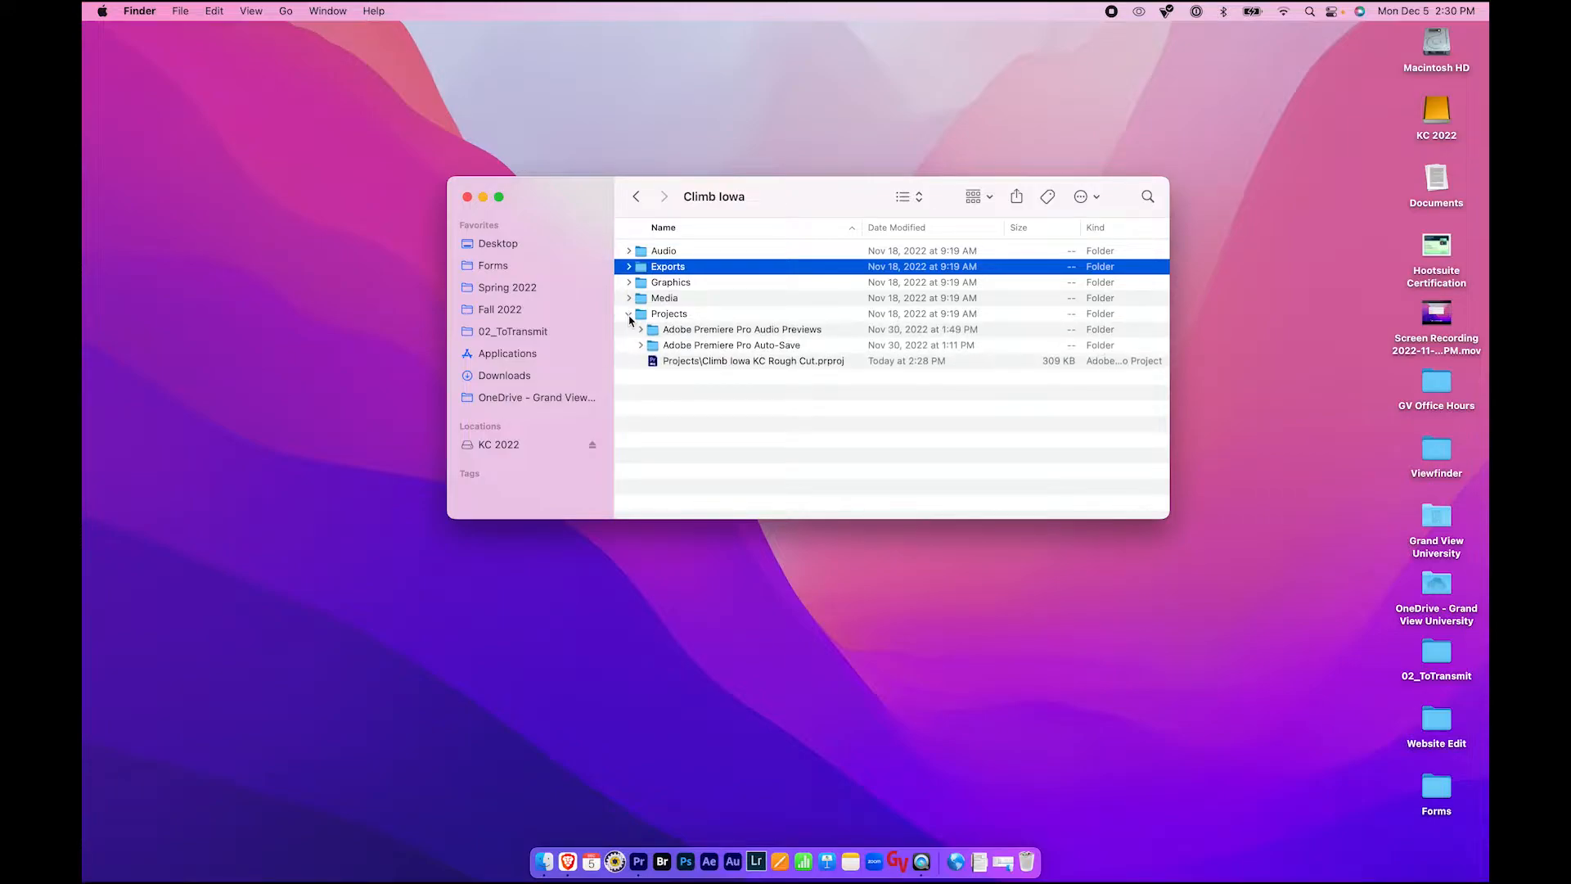
left_click(685, 364)
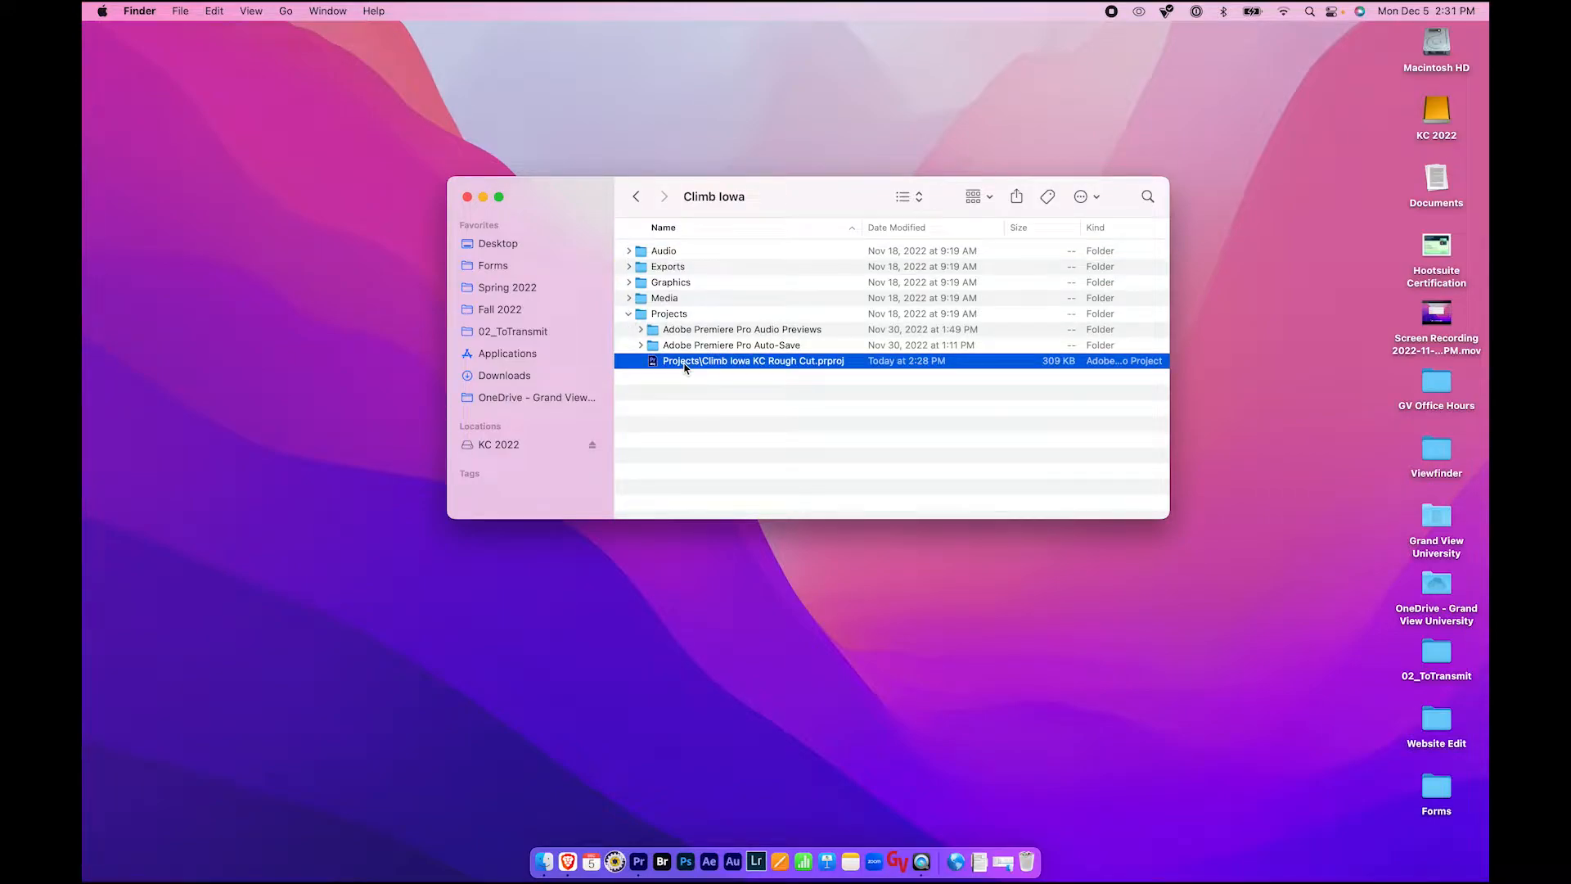
left_click(627, 315)
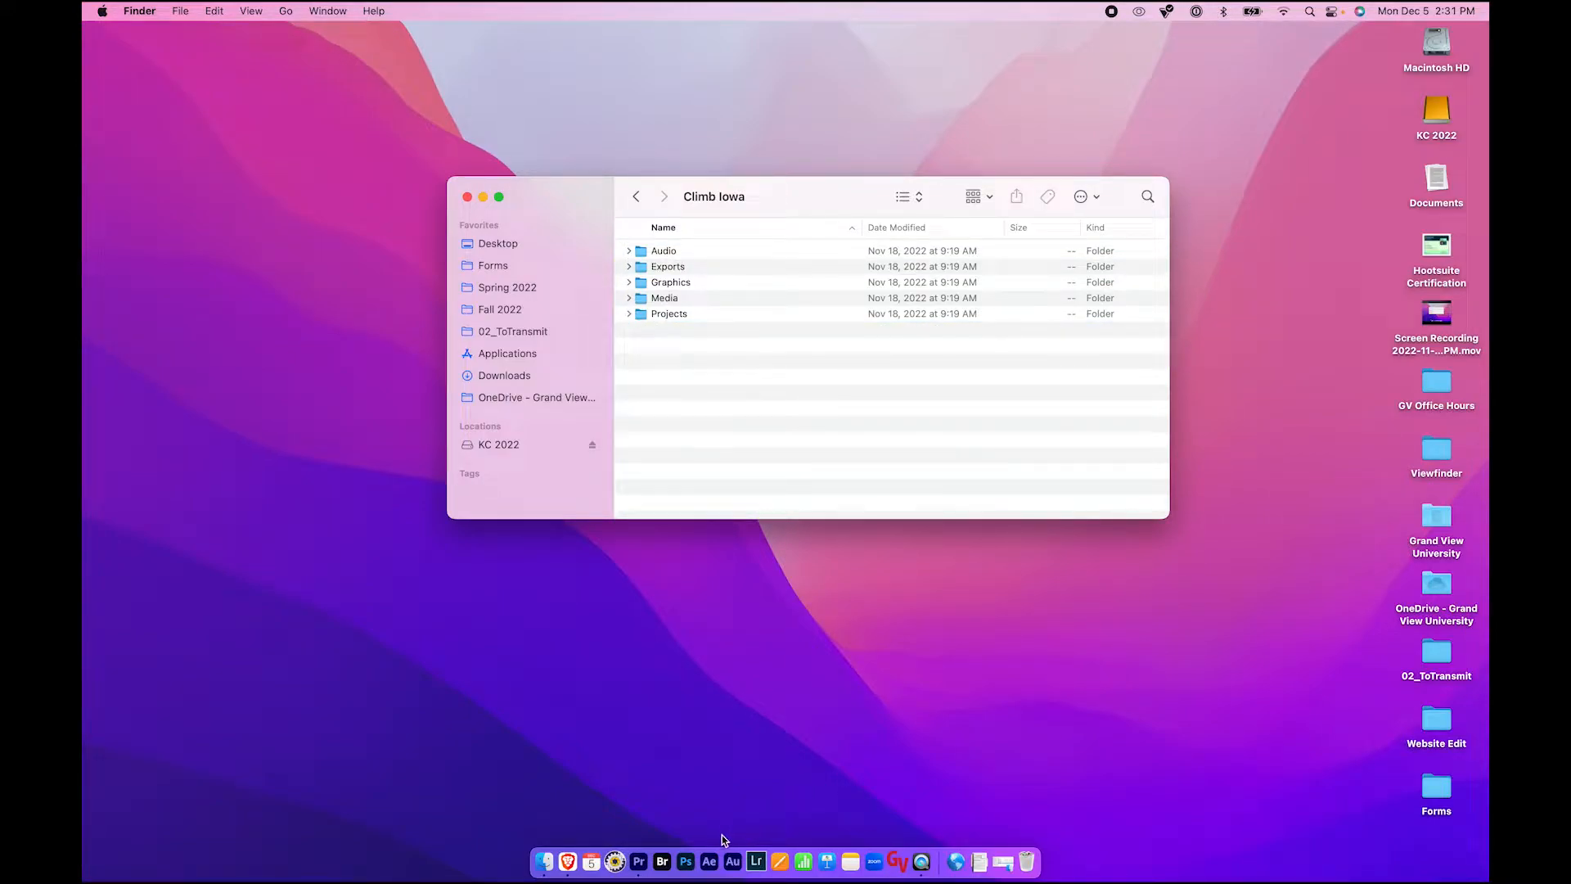
- Switch to Premiere Pro with the Climb Iowa KC Rough Cut project and compare the Project and Effects panels
left_click(639, 864)
left_click(286, 589)
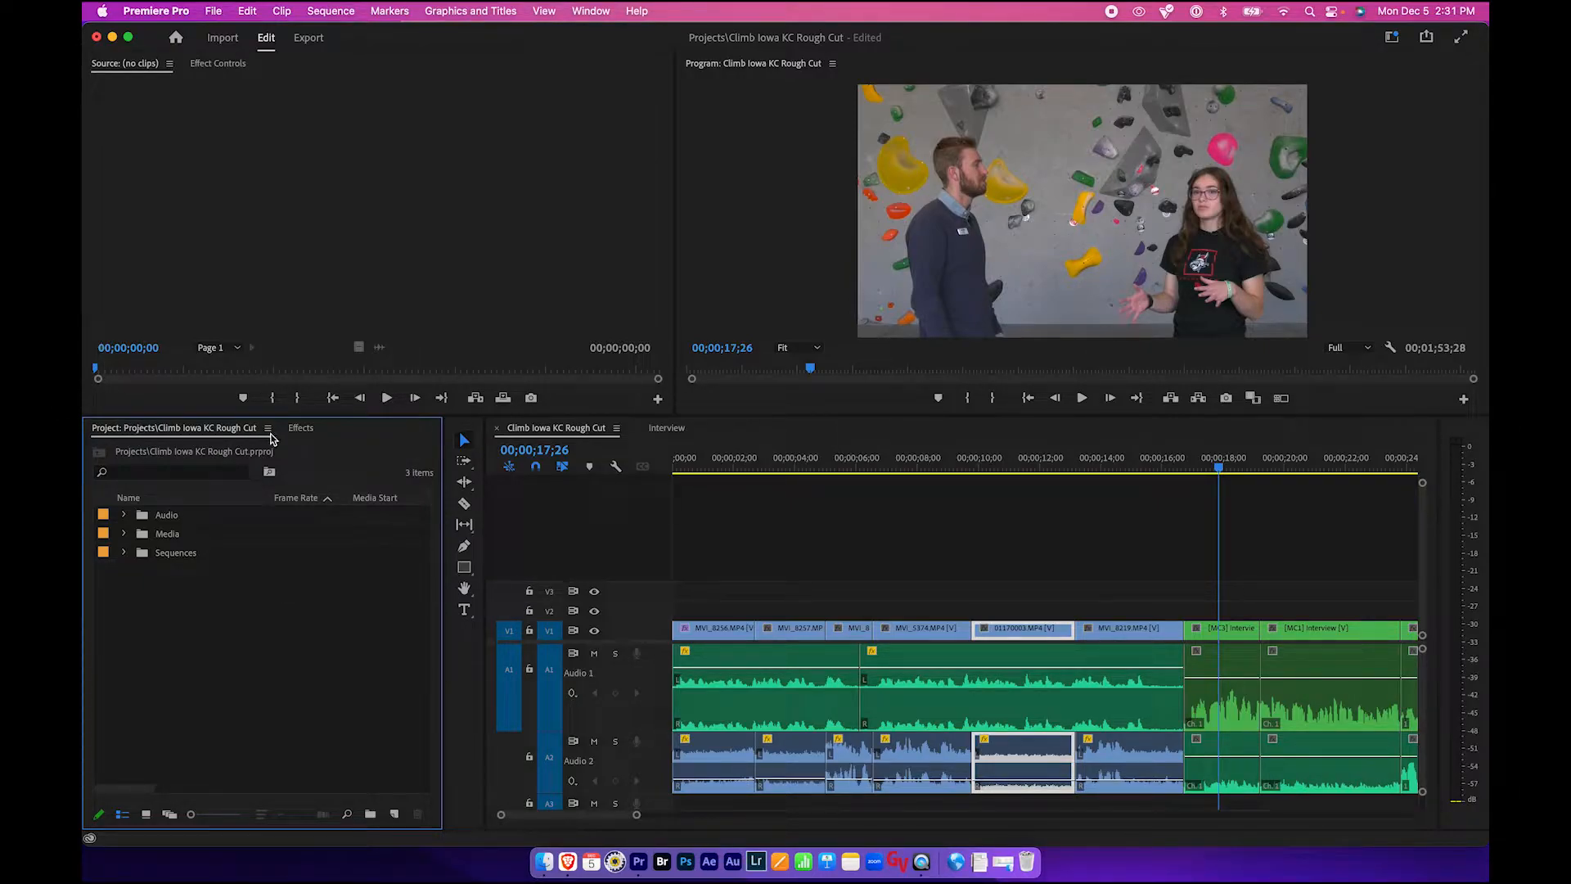
left_click(302, 434)
left_click(210, 435)
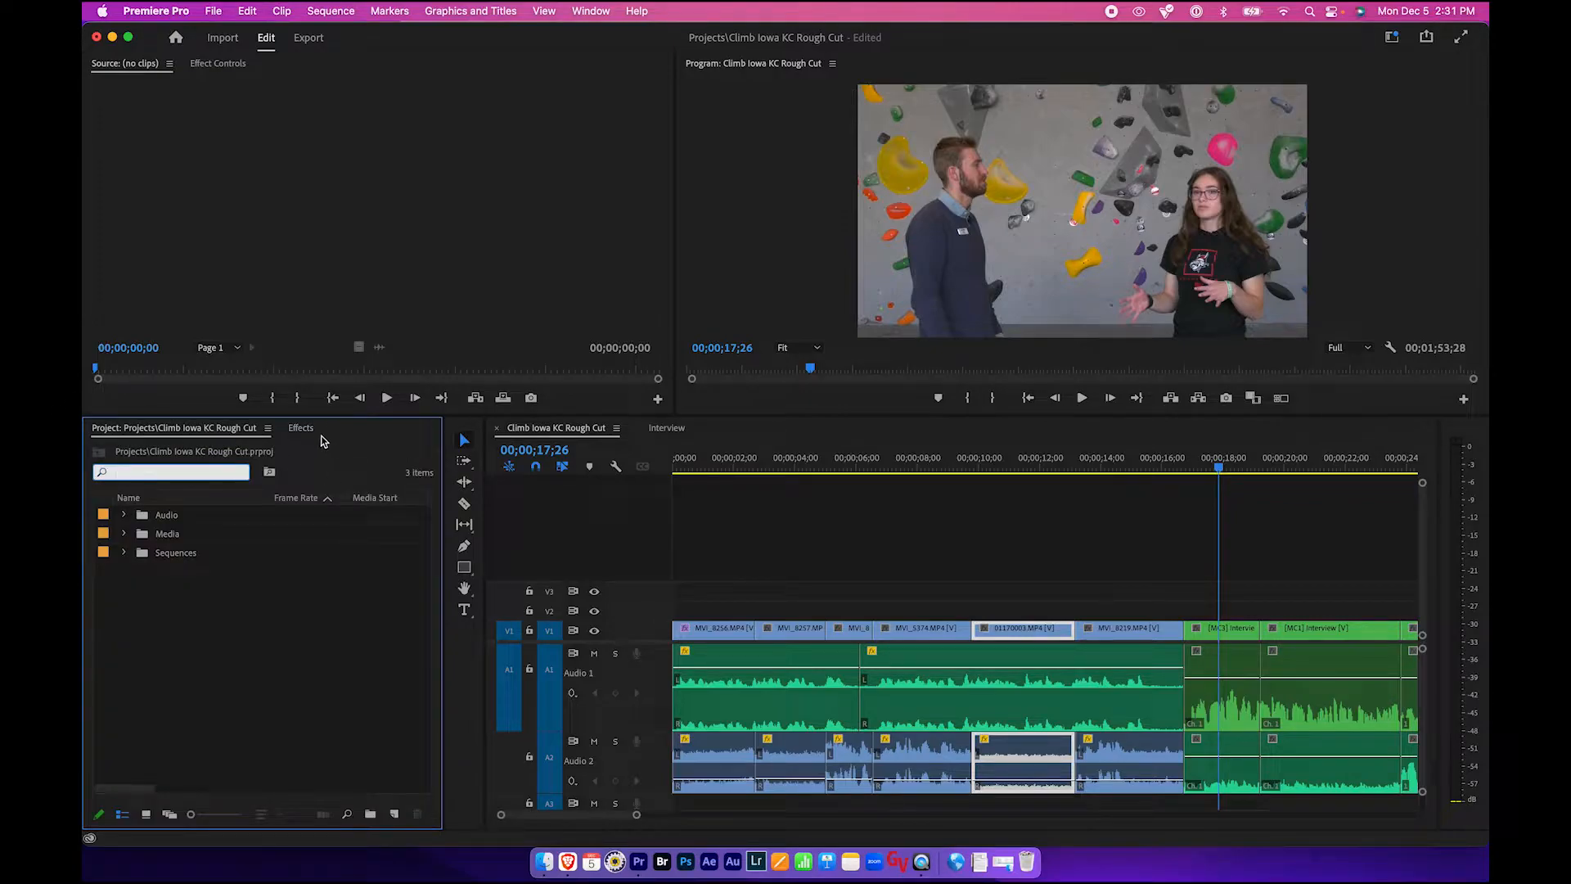
left_click(301, 428)
left_click(243, 452)
left_click(219, 429)
left_click(311, 431)
left_click(189, 431)
left_click(295, 428)
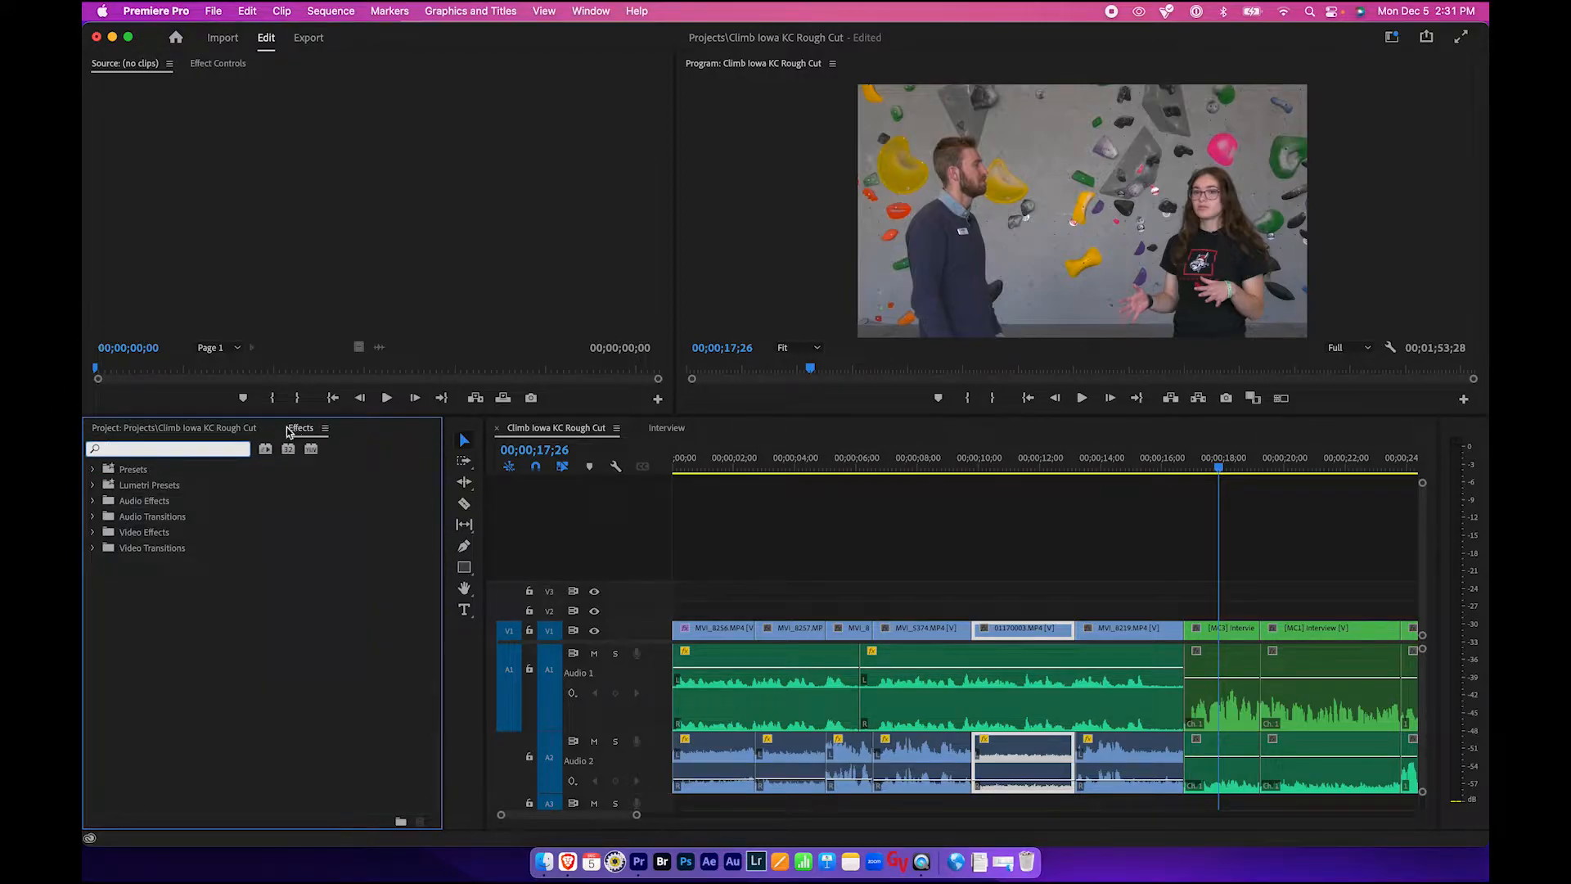
left_click(213, 430)
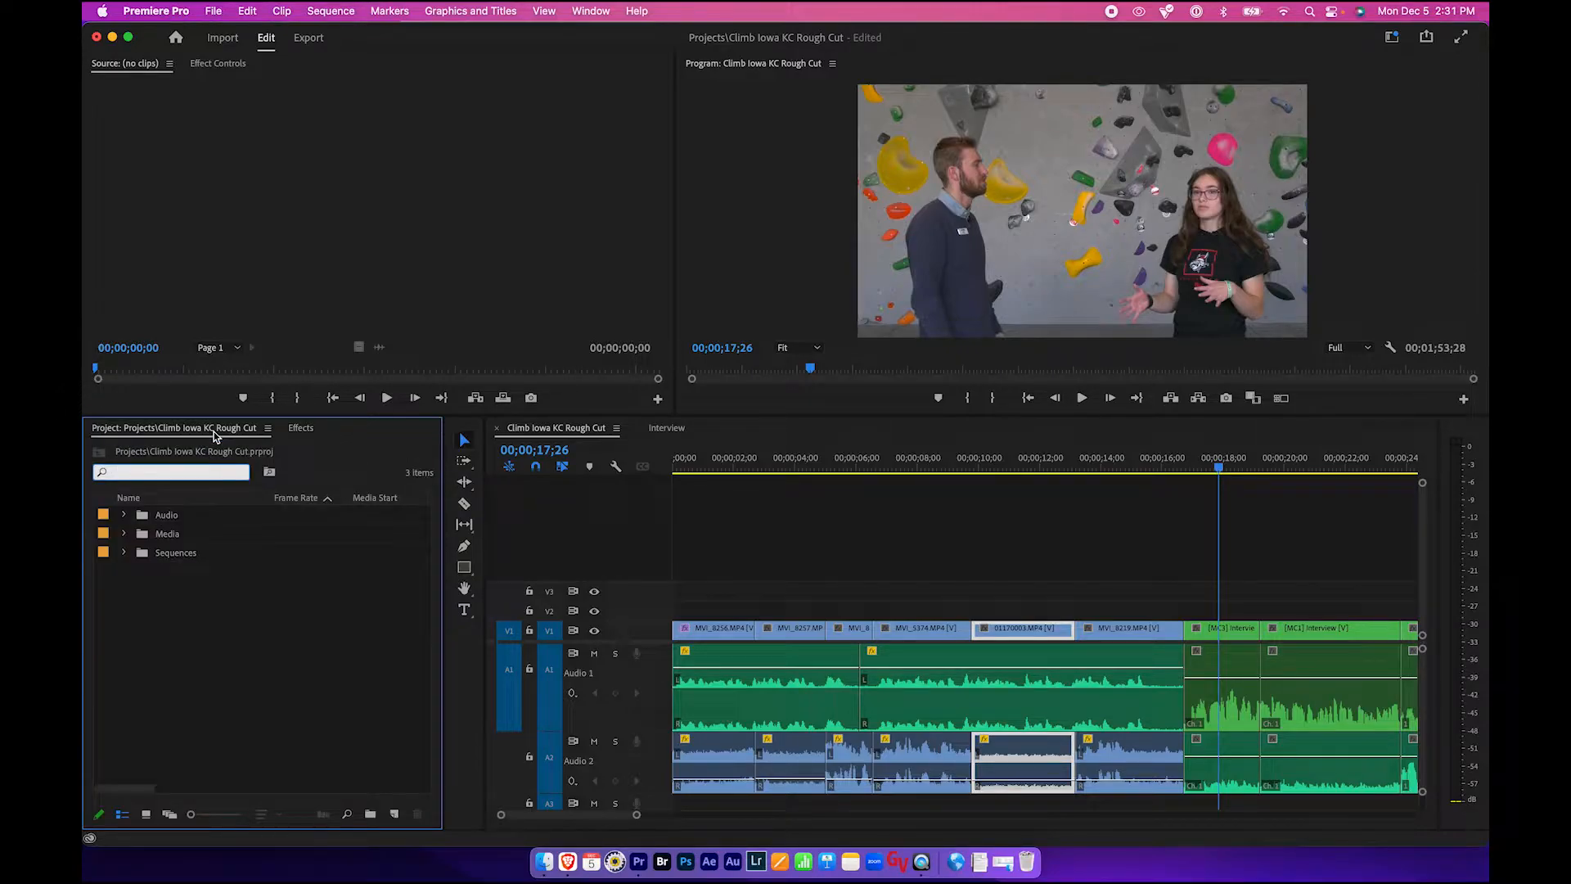
left_click(182, 430)
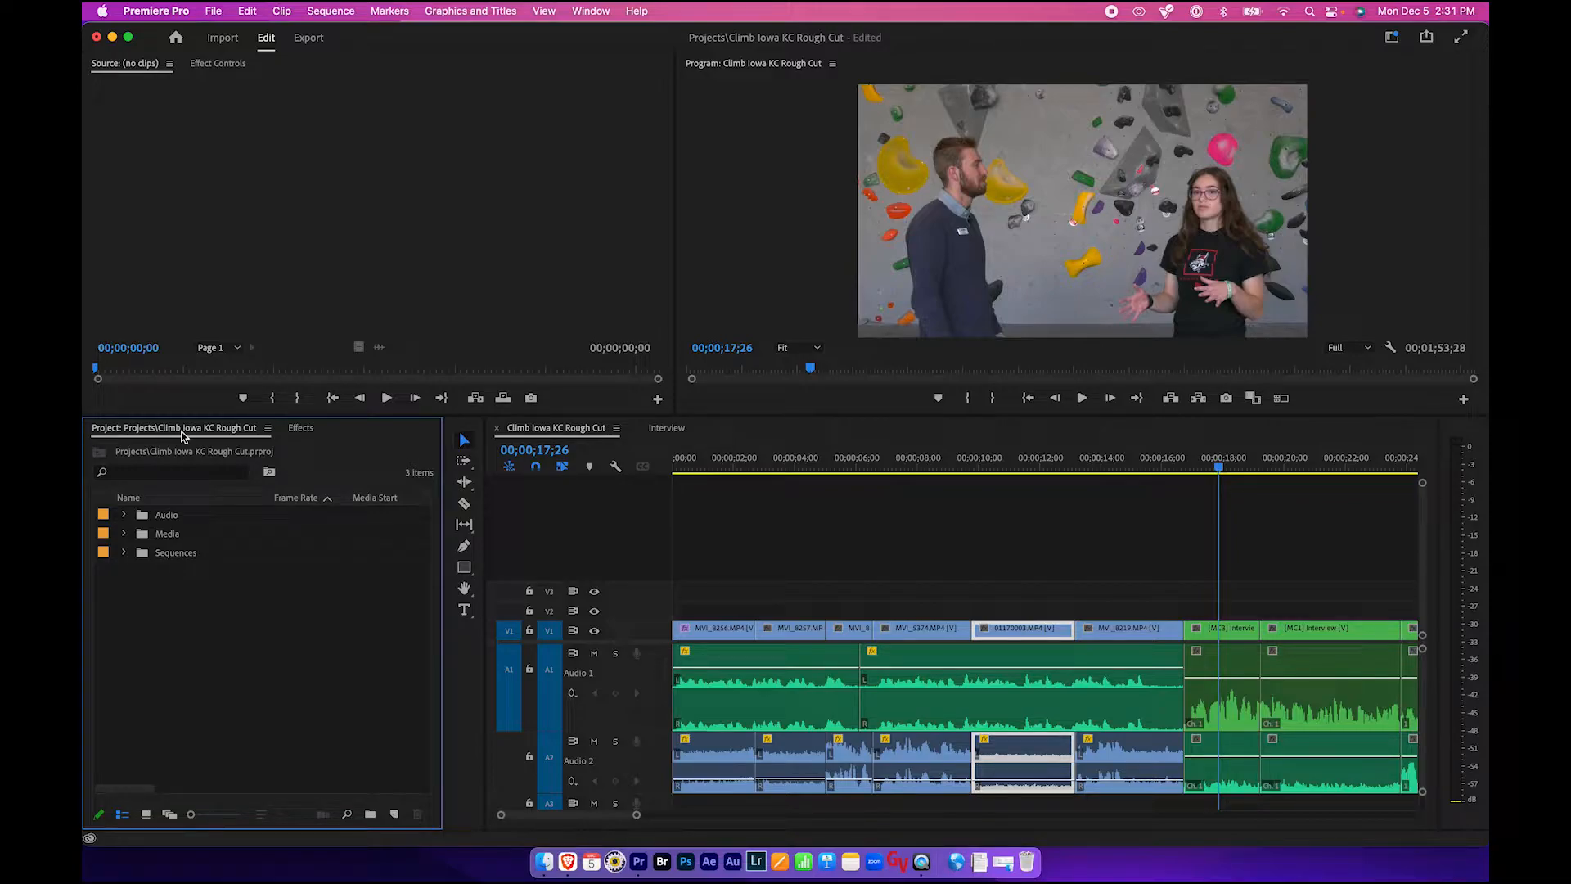
- Check the open projects list and bring the Climb Iowa KC Rough Cut project forward
left_click(591, 10)
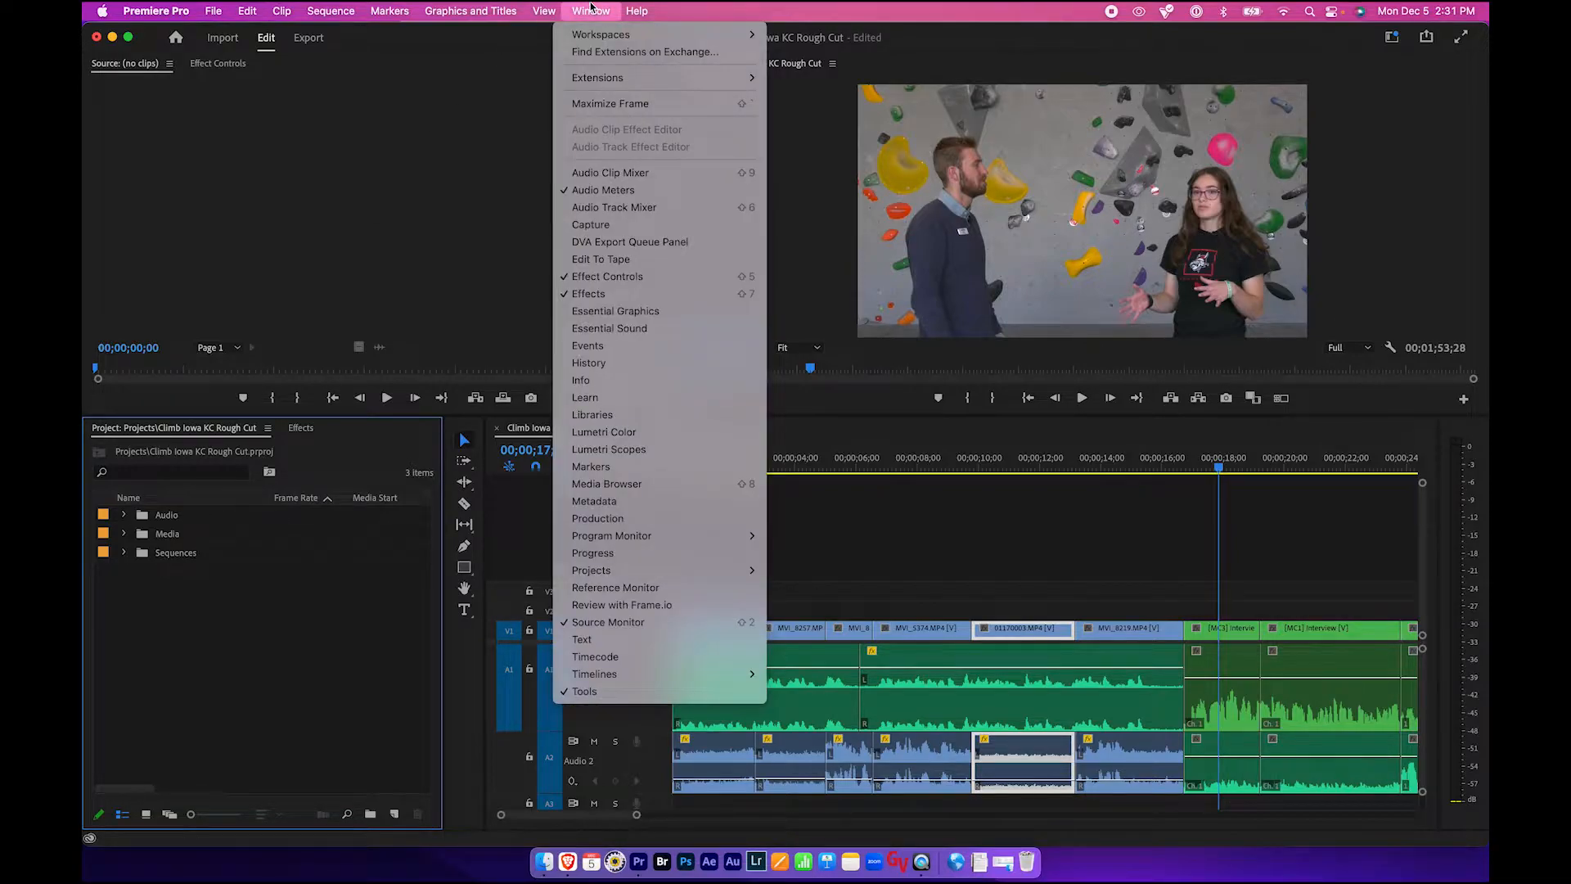
mouse_move(625, 573)
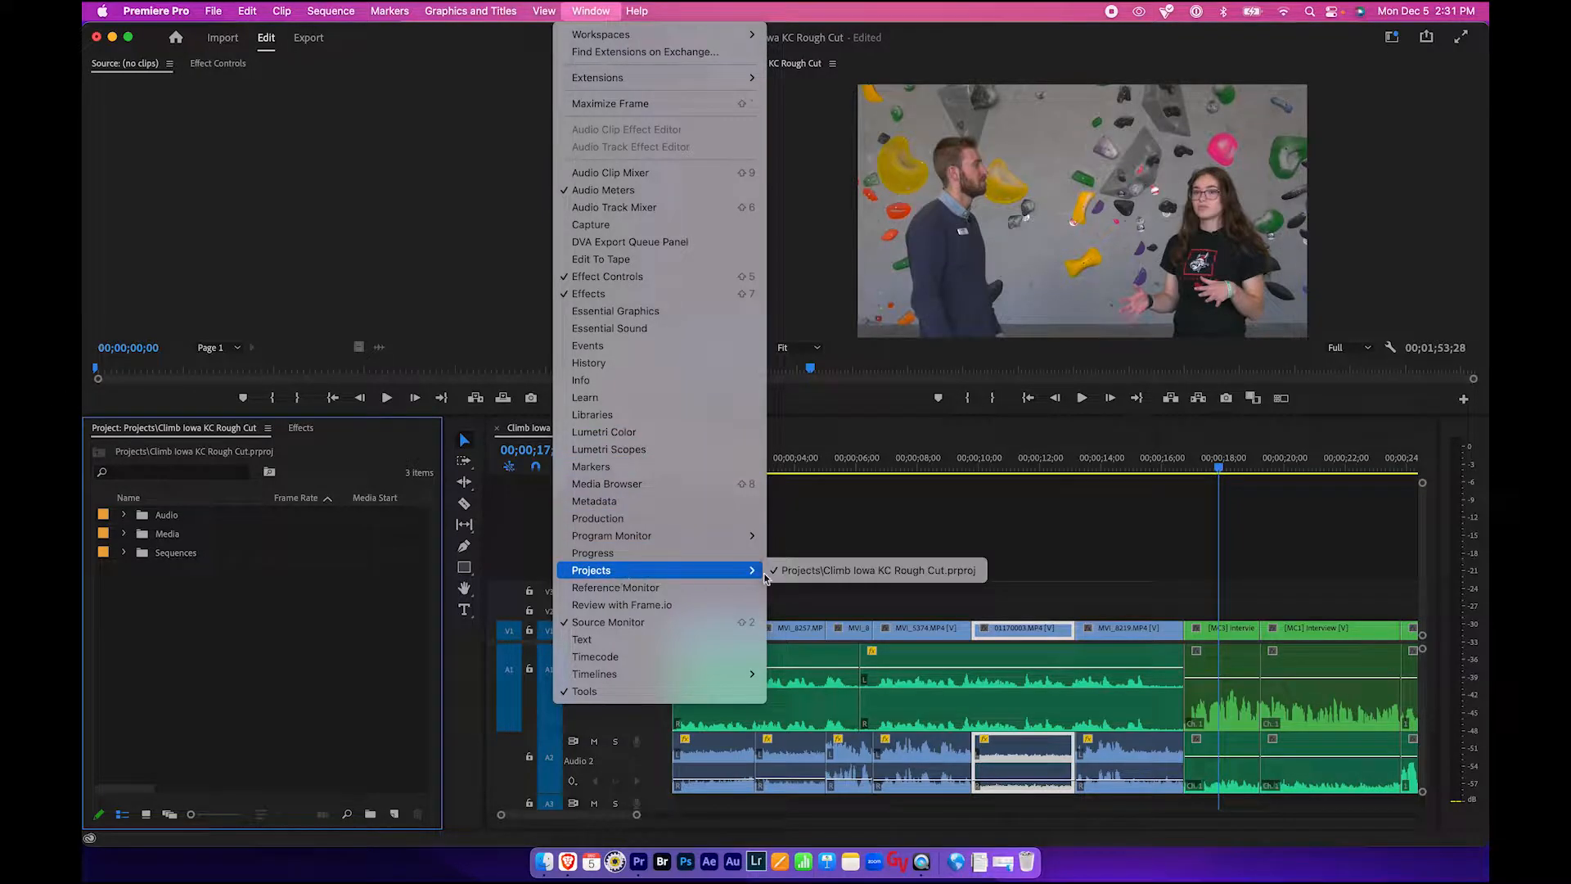
left_click(834, 573)
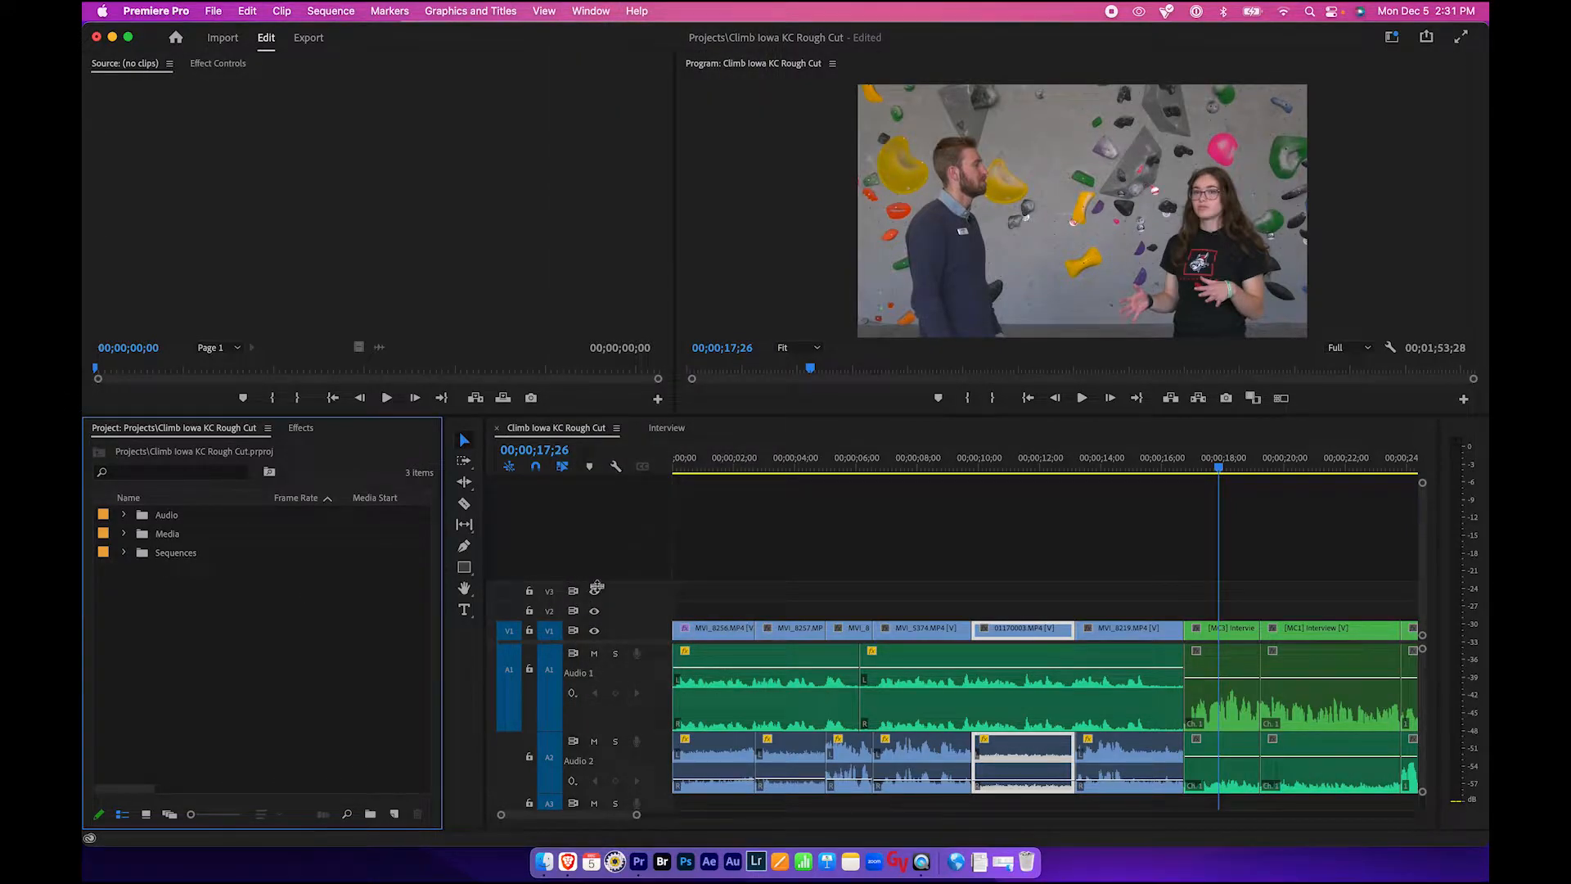
left_click(810, 544)
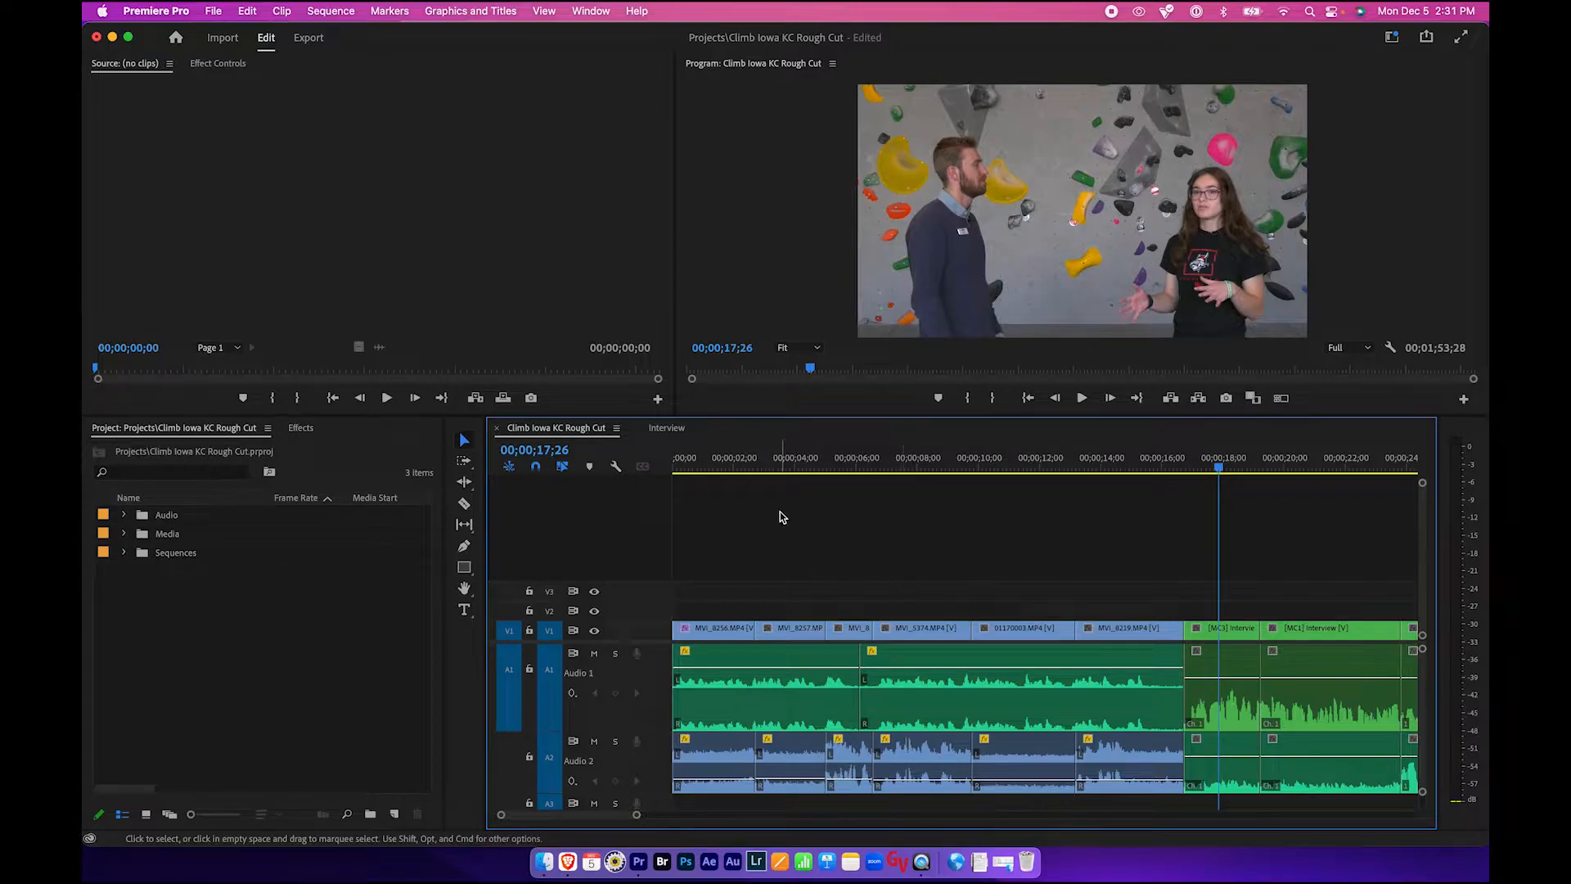
- View the Interview sequence and then close its timeline tab
left_click(665, 428)
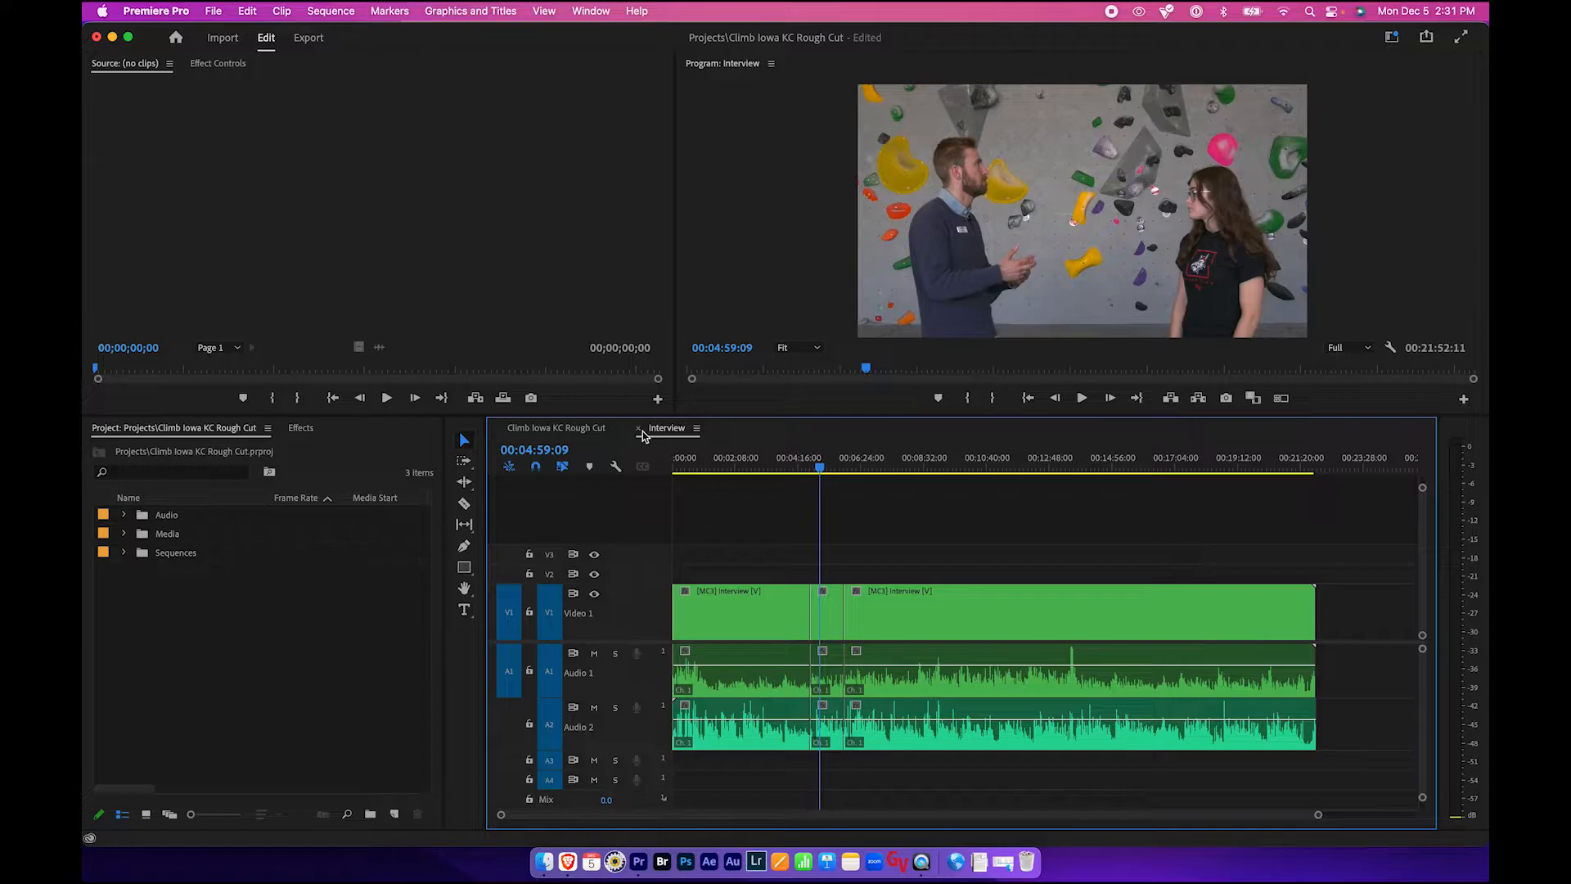
left_click(639, 429)
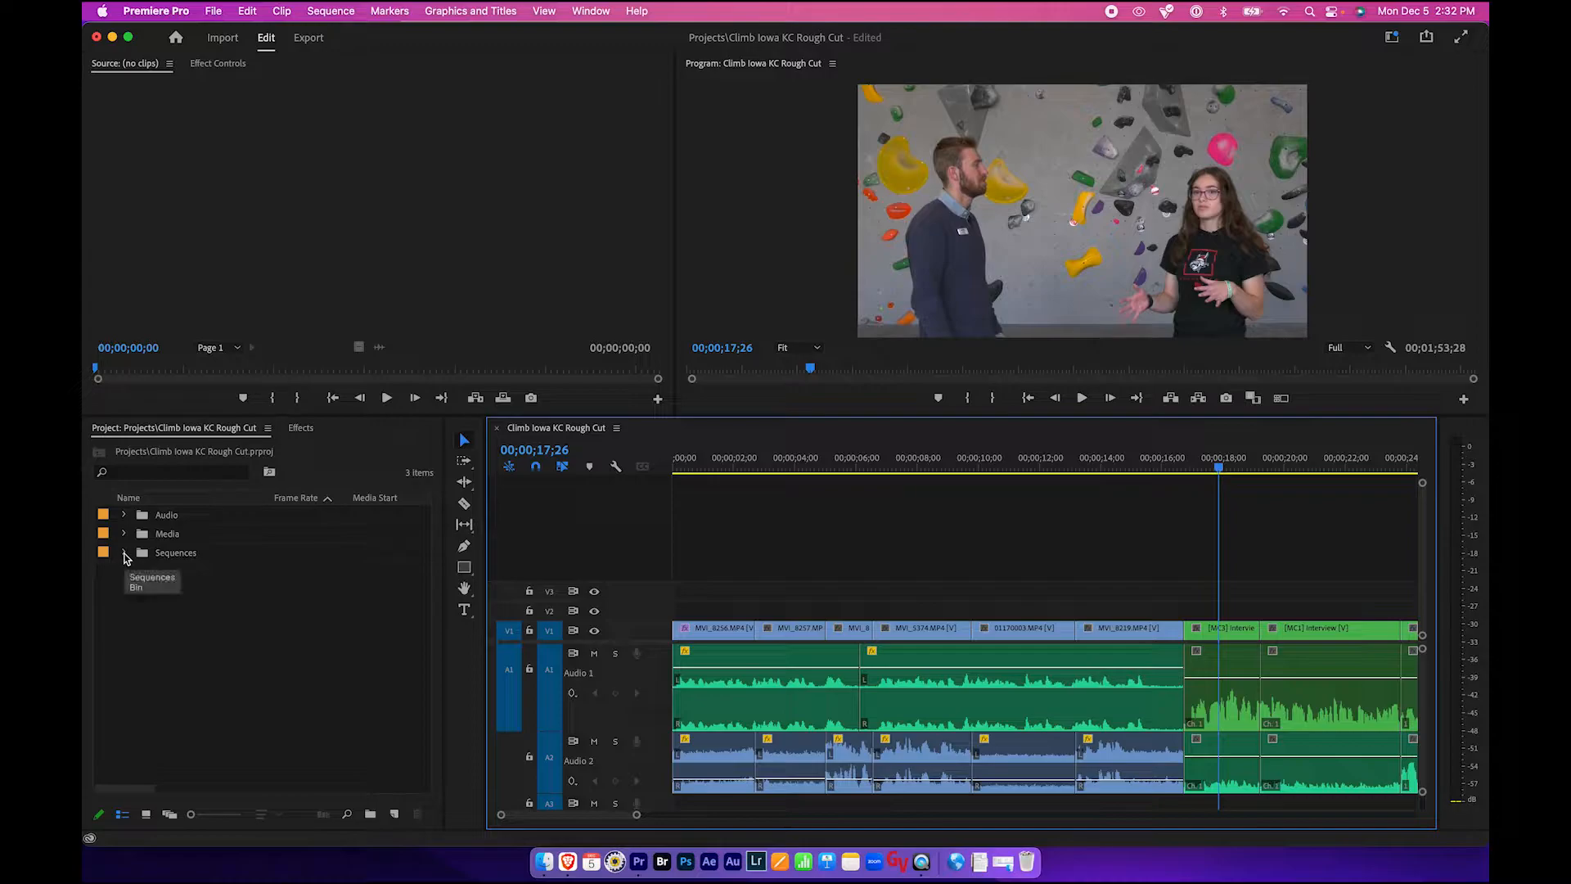
- Expand the Sequences bin and duplicate the Climb Iowa KC Rough Cut sequence
left_click(124, 822)
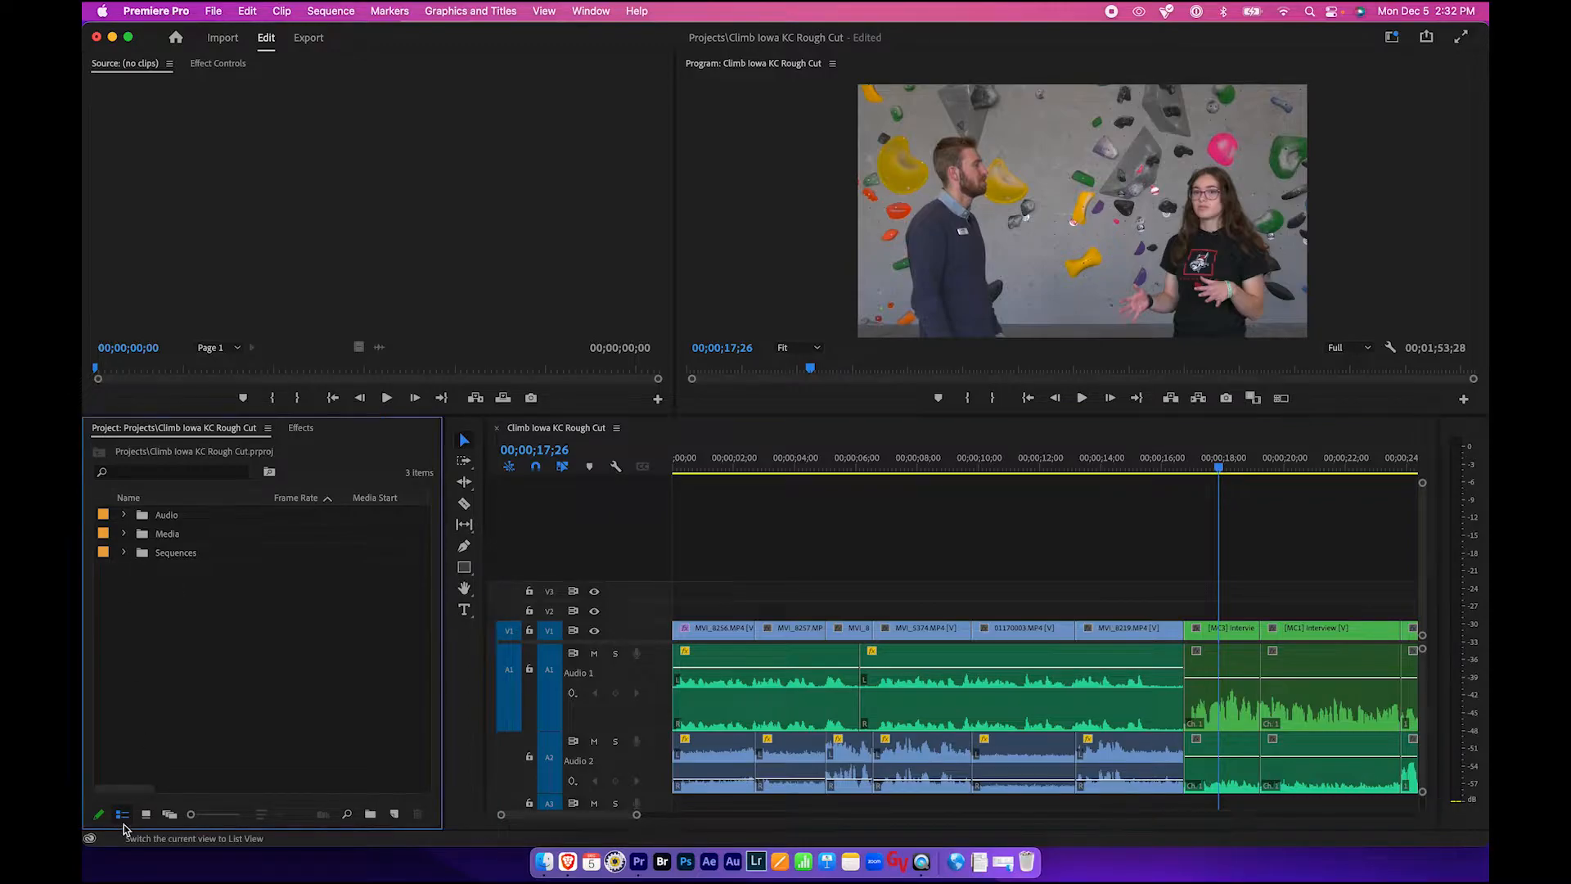
left_click(124, 551)
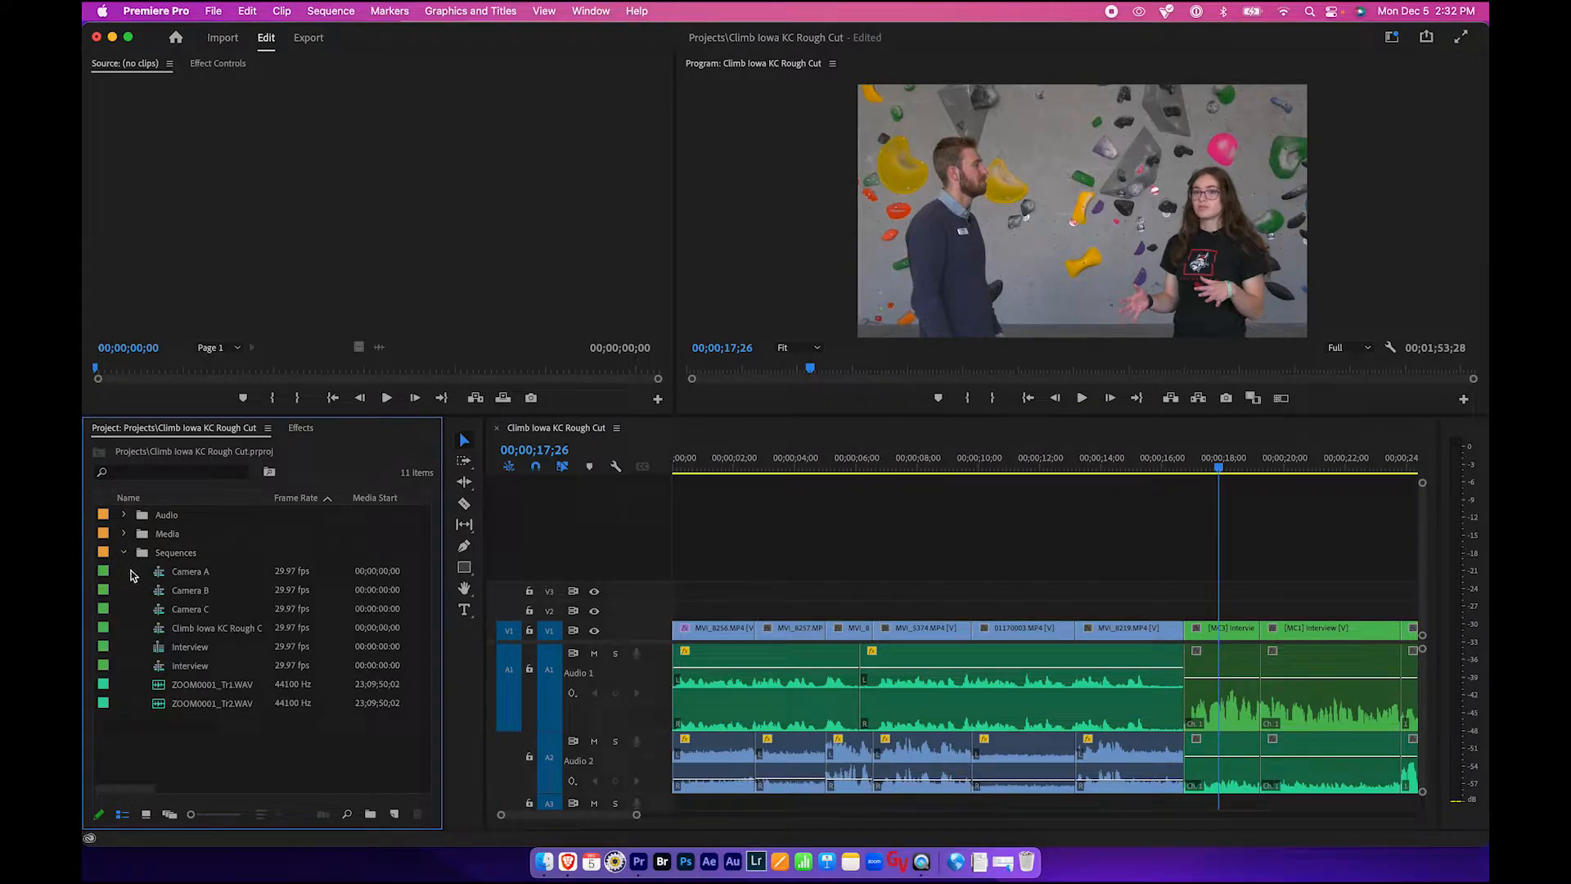
left_click(209, 629)
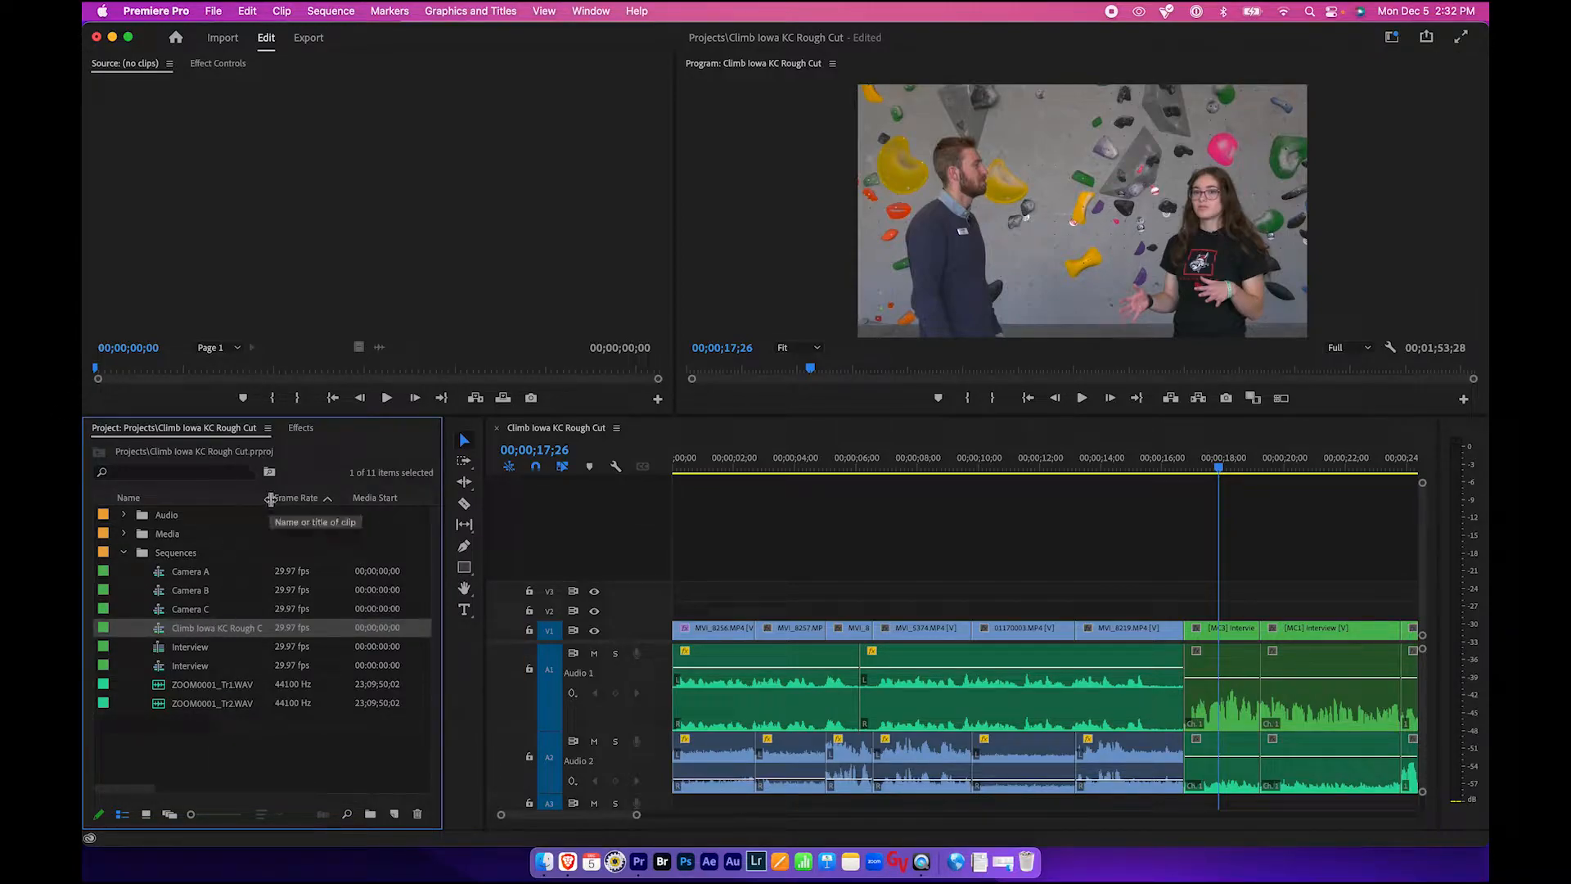
left_click_drag(274, 499, 315, 499)
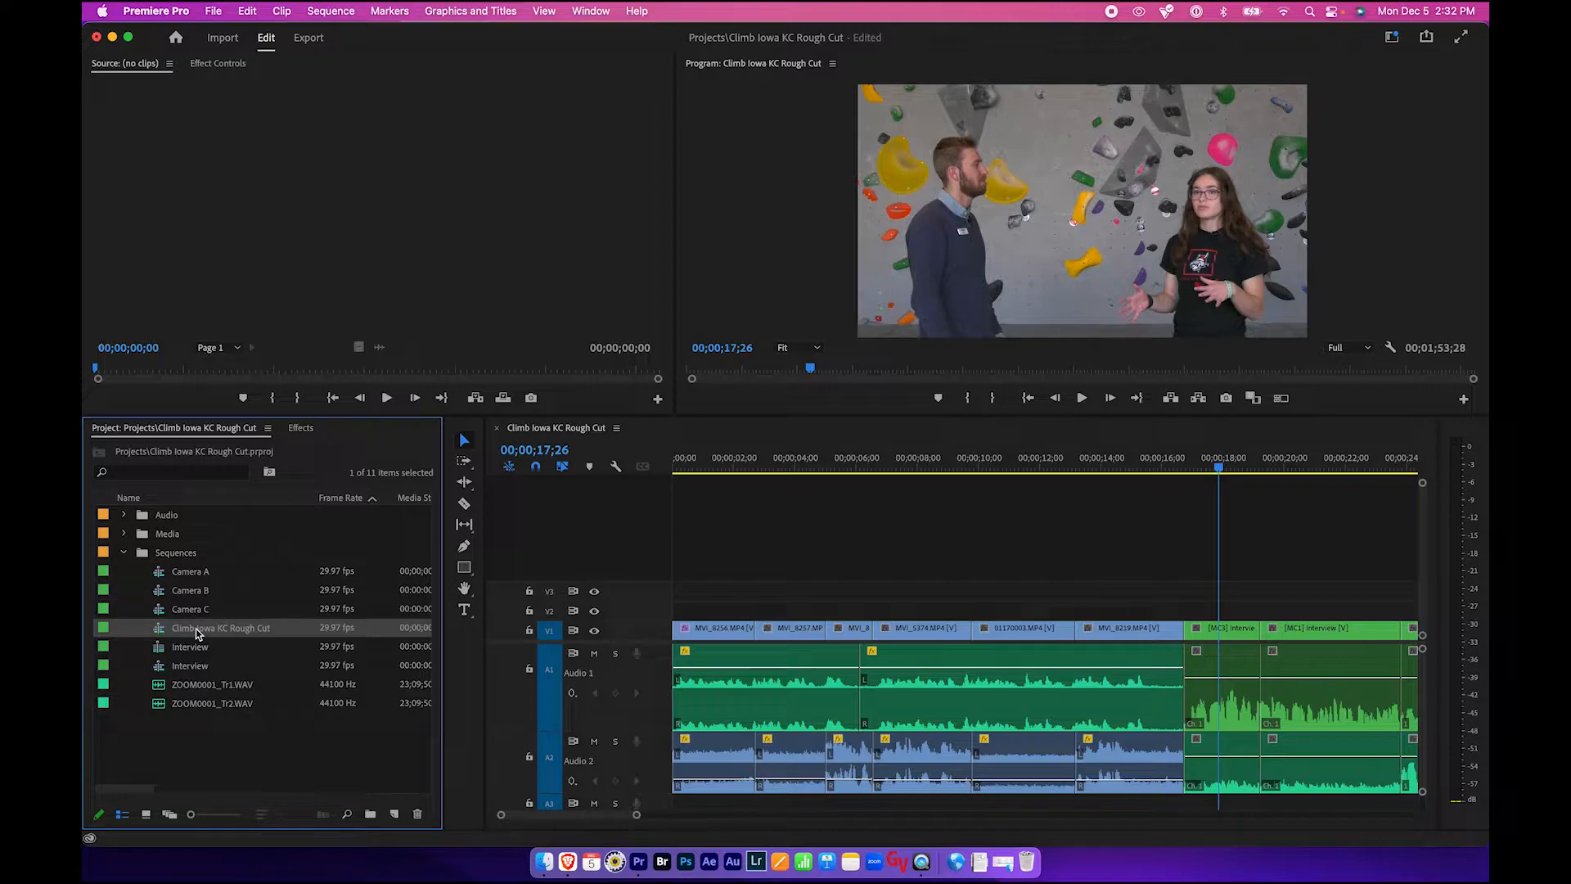
right_click(167, 632)
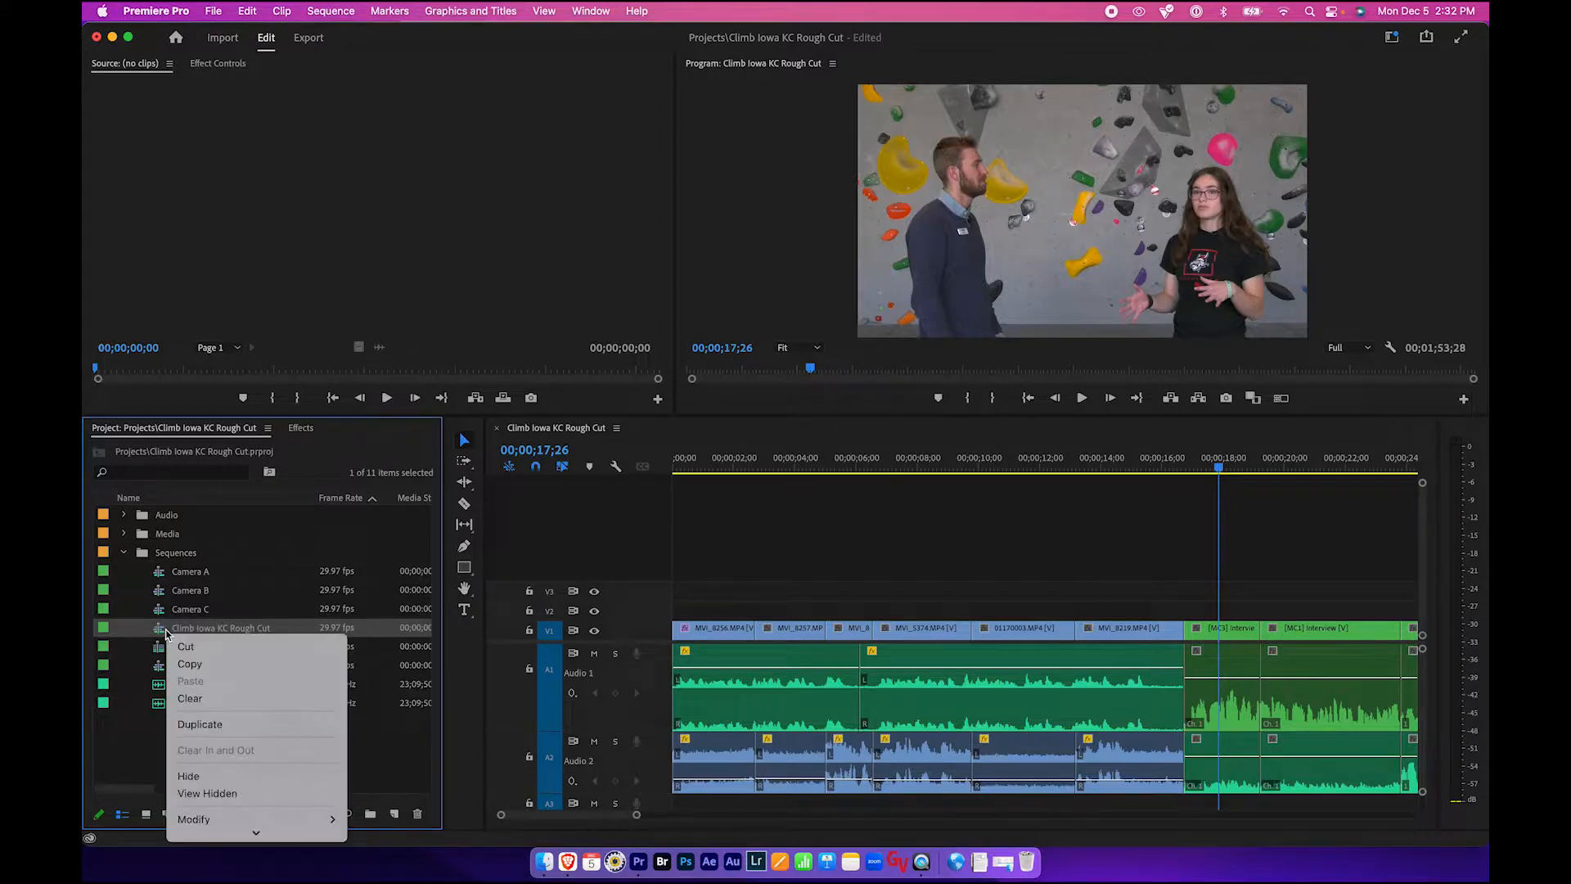
left_click(203, 727)
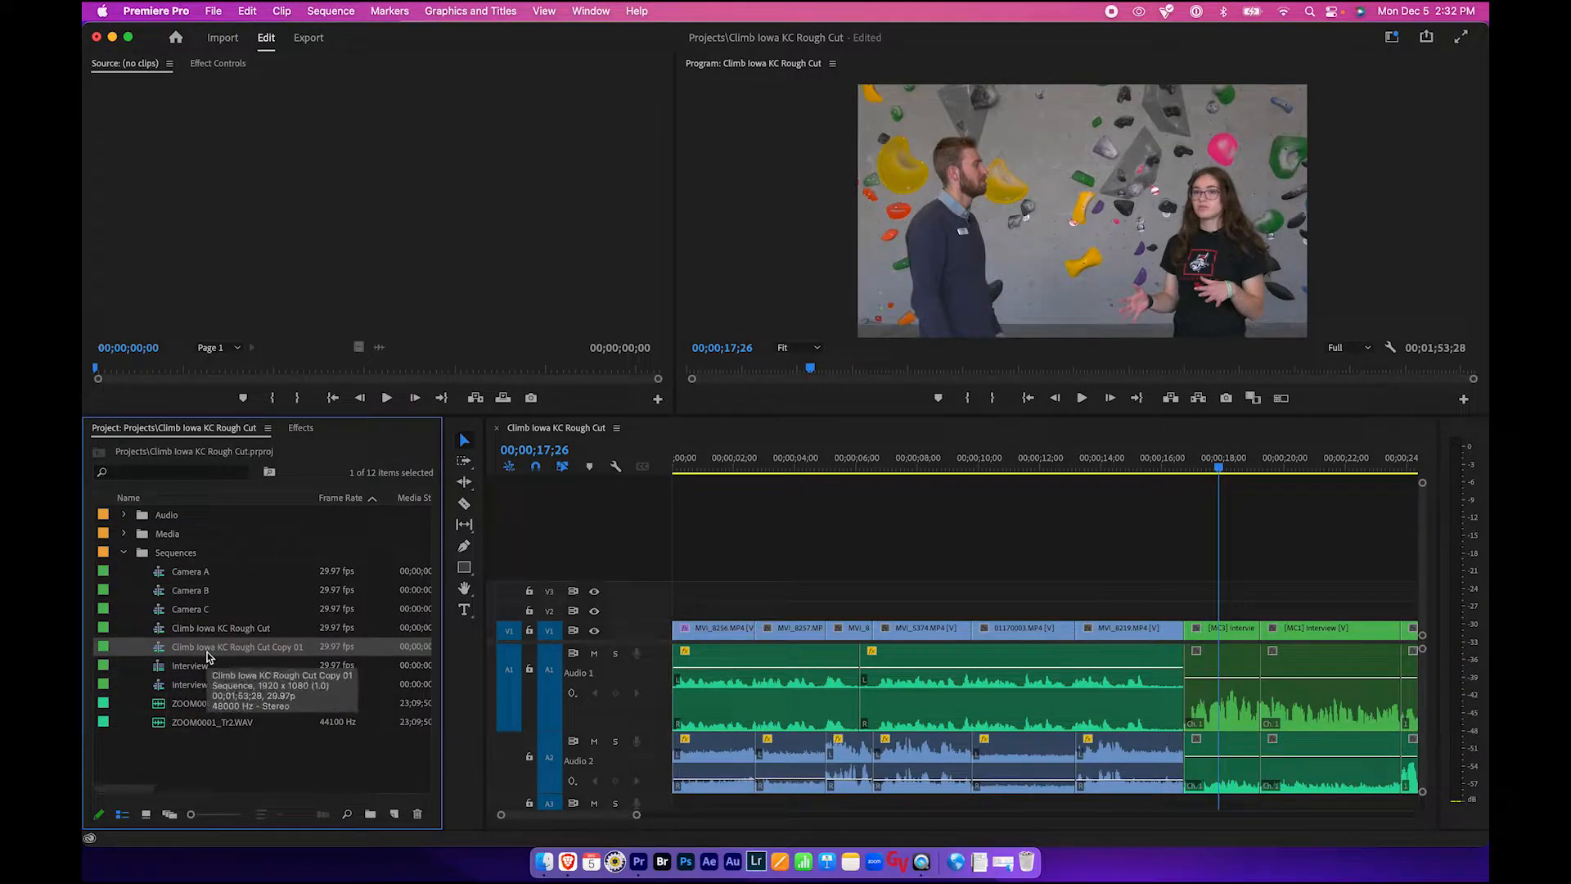
- Rename the duplicated sequence to Climb Iowa KC Final Cut
left_click(253, 648)
left_click(304, 651)
key("BackSpace")
key("BackSpace")
key("BackSpace")
key("BackSpace")
key("BackSpace")
key("BackSpace")
key("BackSpace")
key("BackSpace")
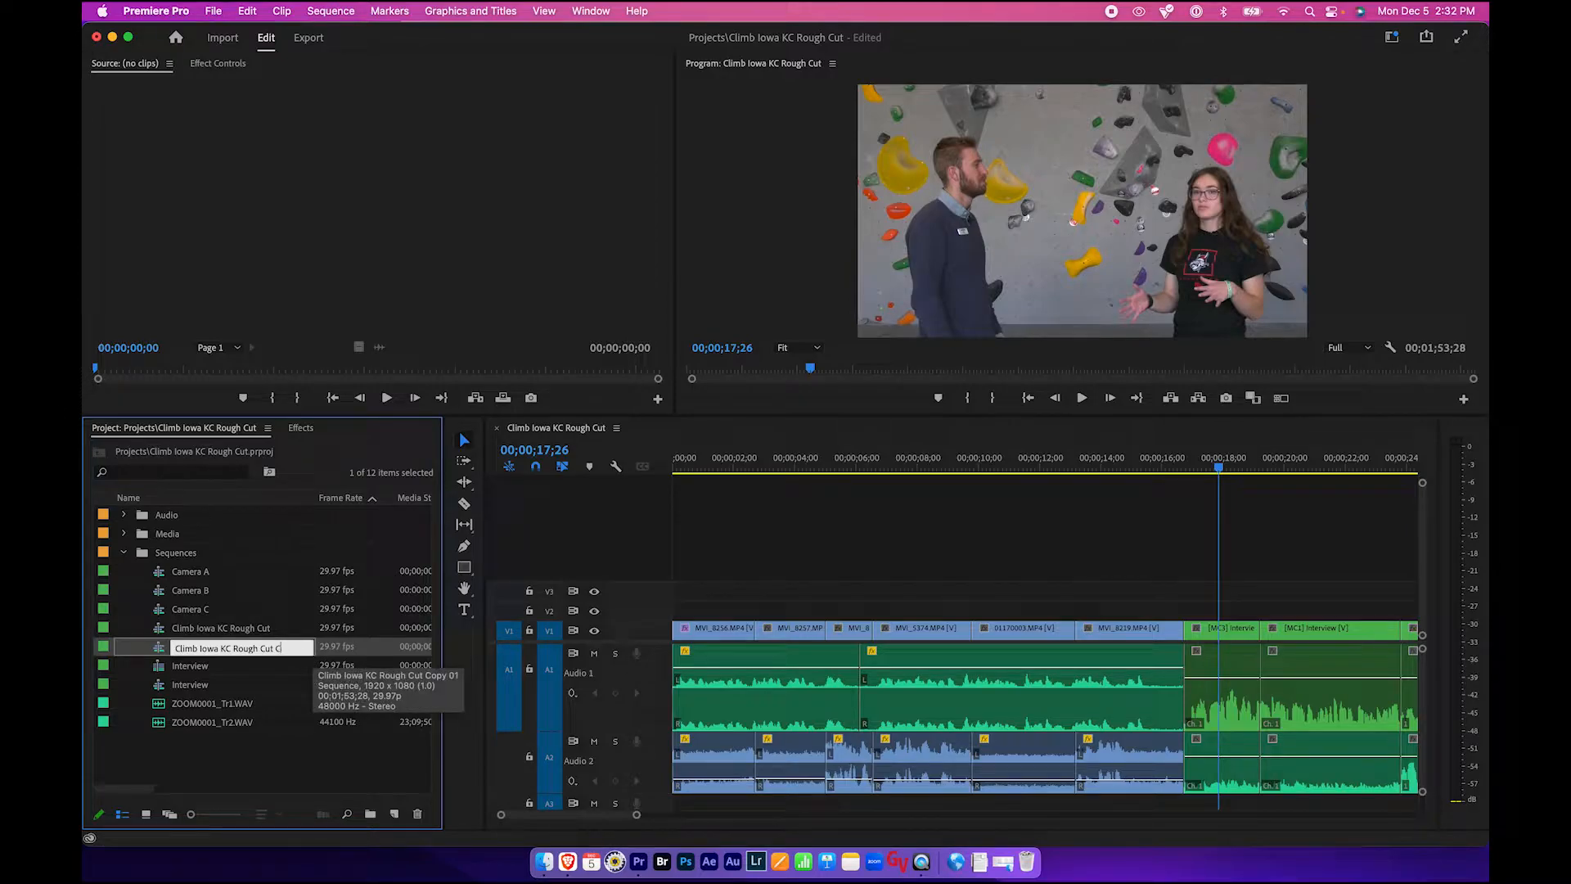
key("BackSpace")
key("BackSpace")
key("BackSpace")
key("BackSpace")
key("BackSpace")
key("BackSpace")
key("BackSpace")
key("BackSpace")
key("BackSpace")
key("BackSpace")
type("Final Cut")
key("Tab")
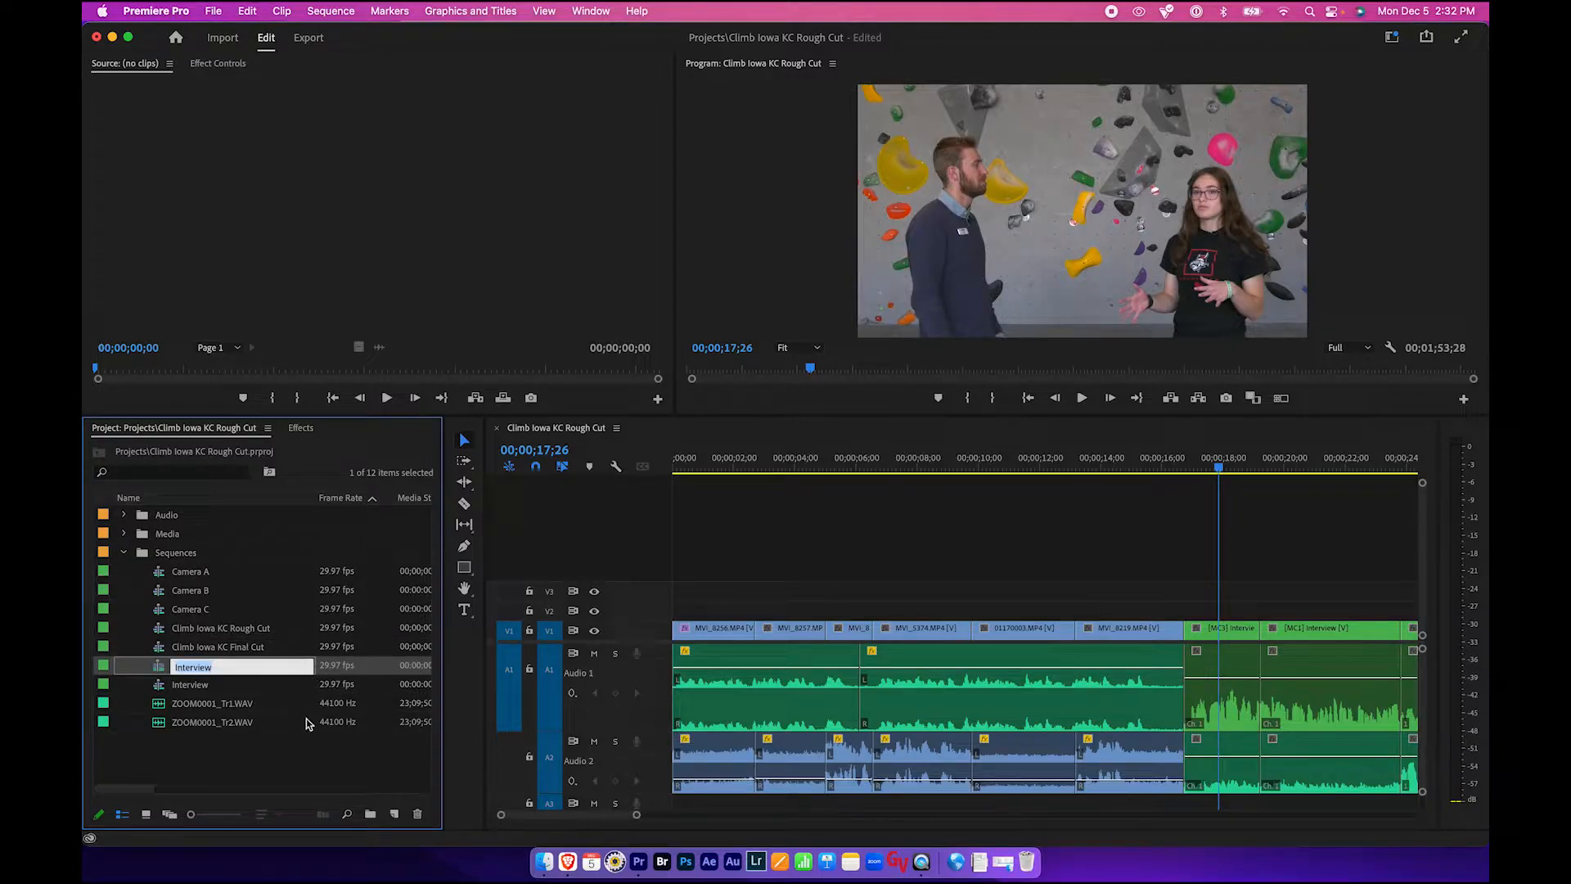
left_click(248, 754)
- Open the Climb Iowa KC Final Cut sequence in the timeline
left_click(229, 628)
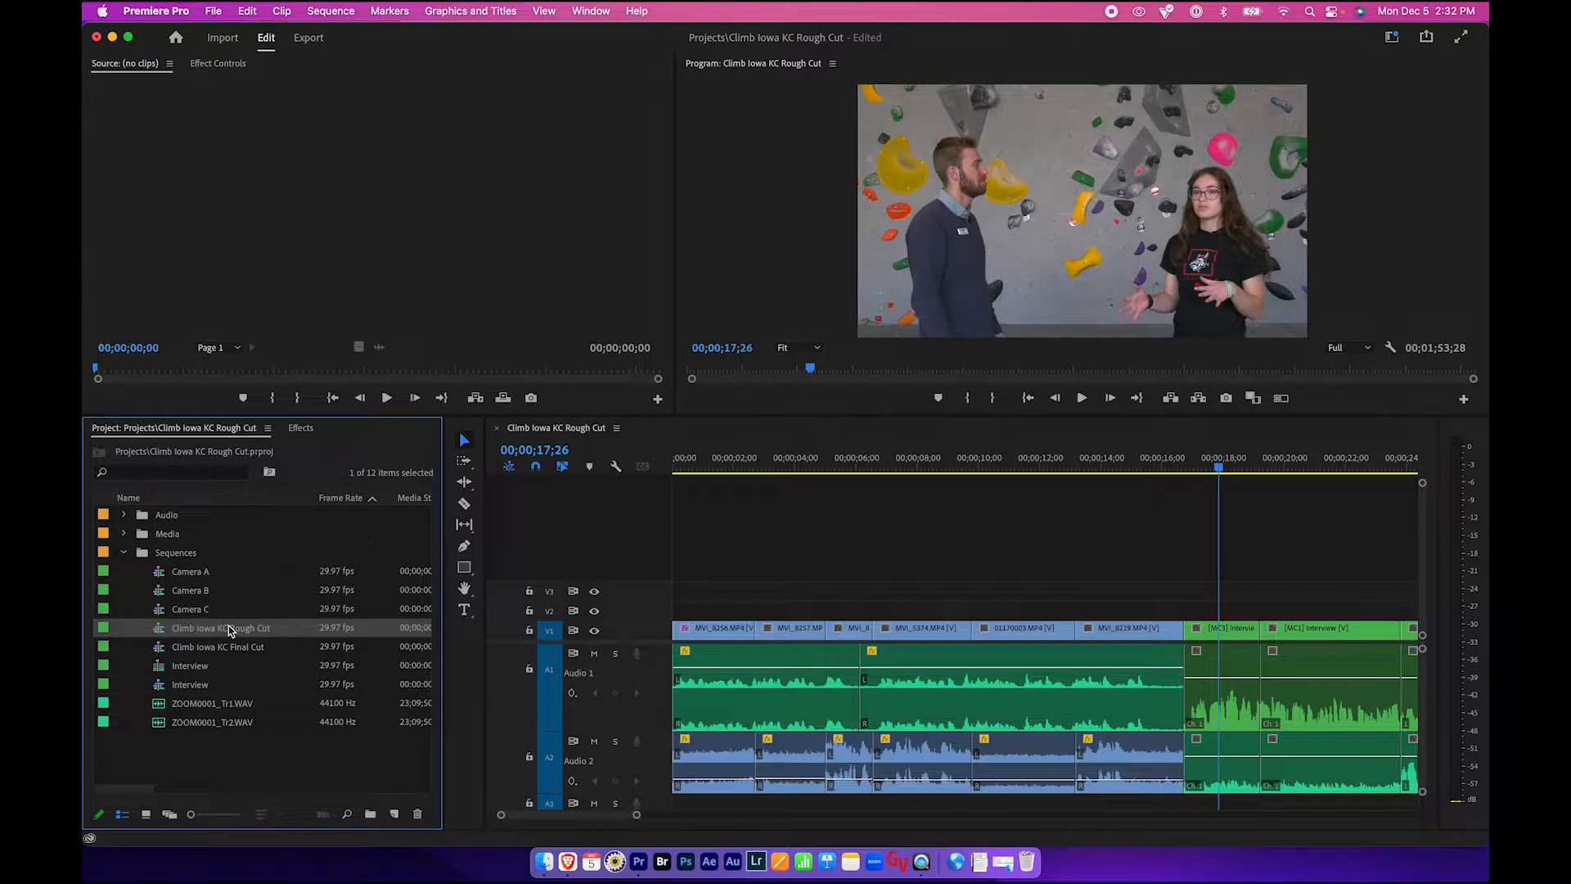
left_click(226, 647)
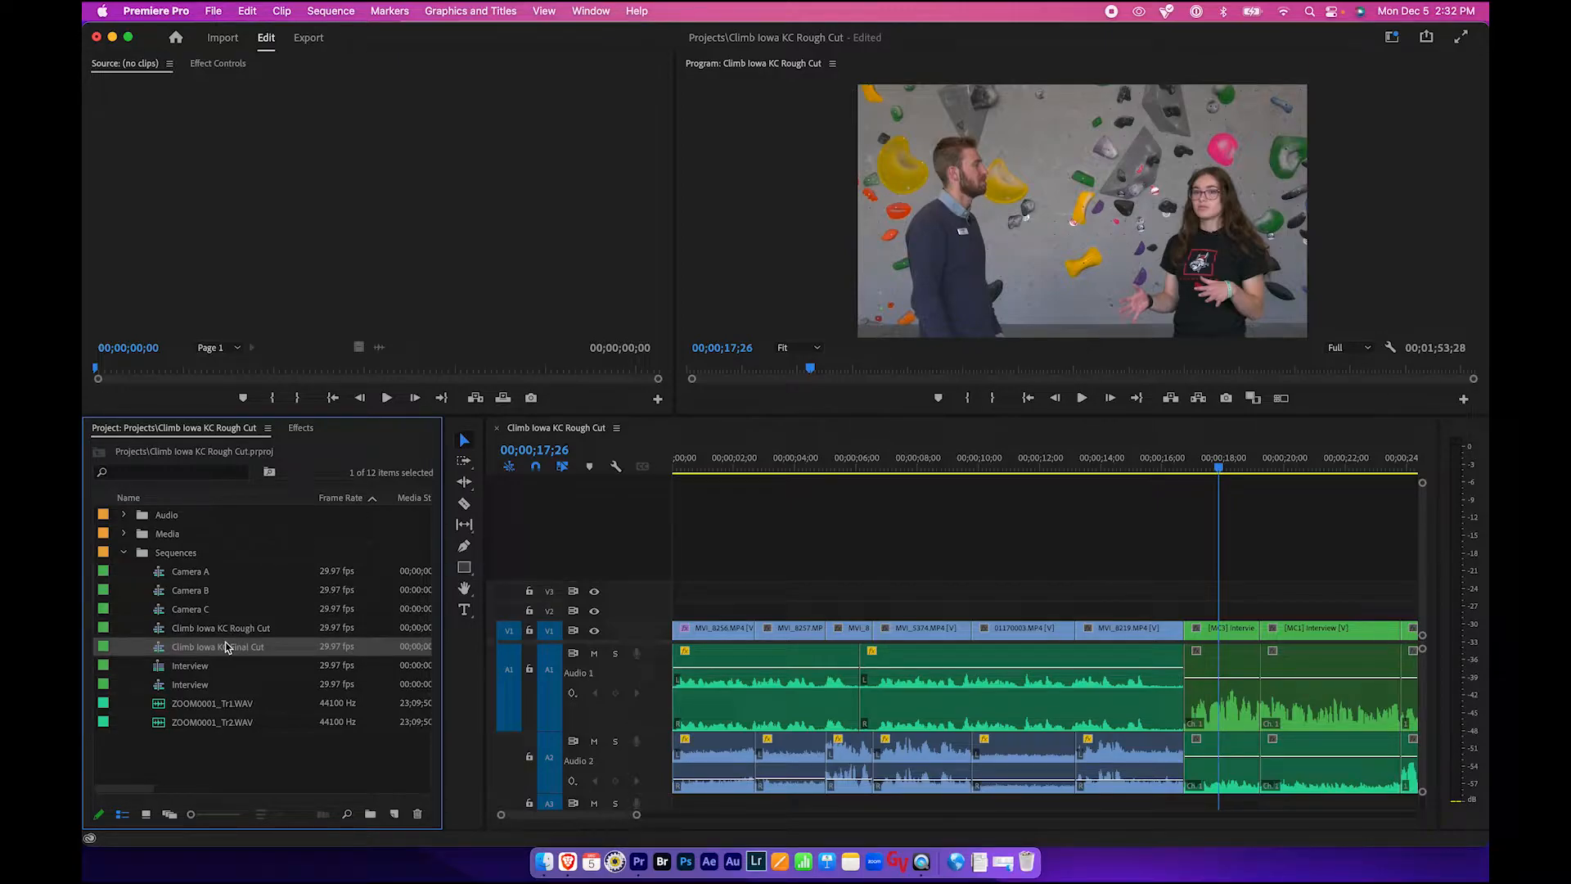
left_click(226, 627)
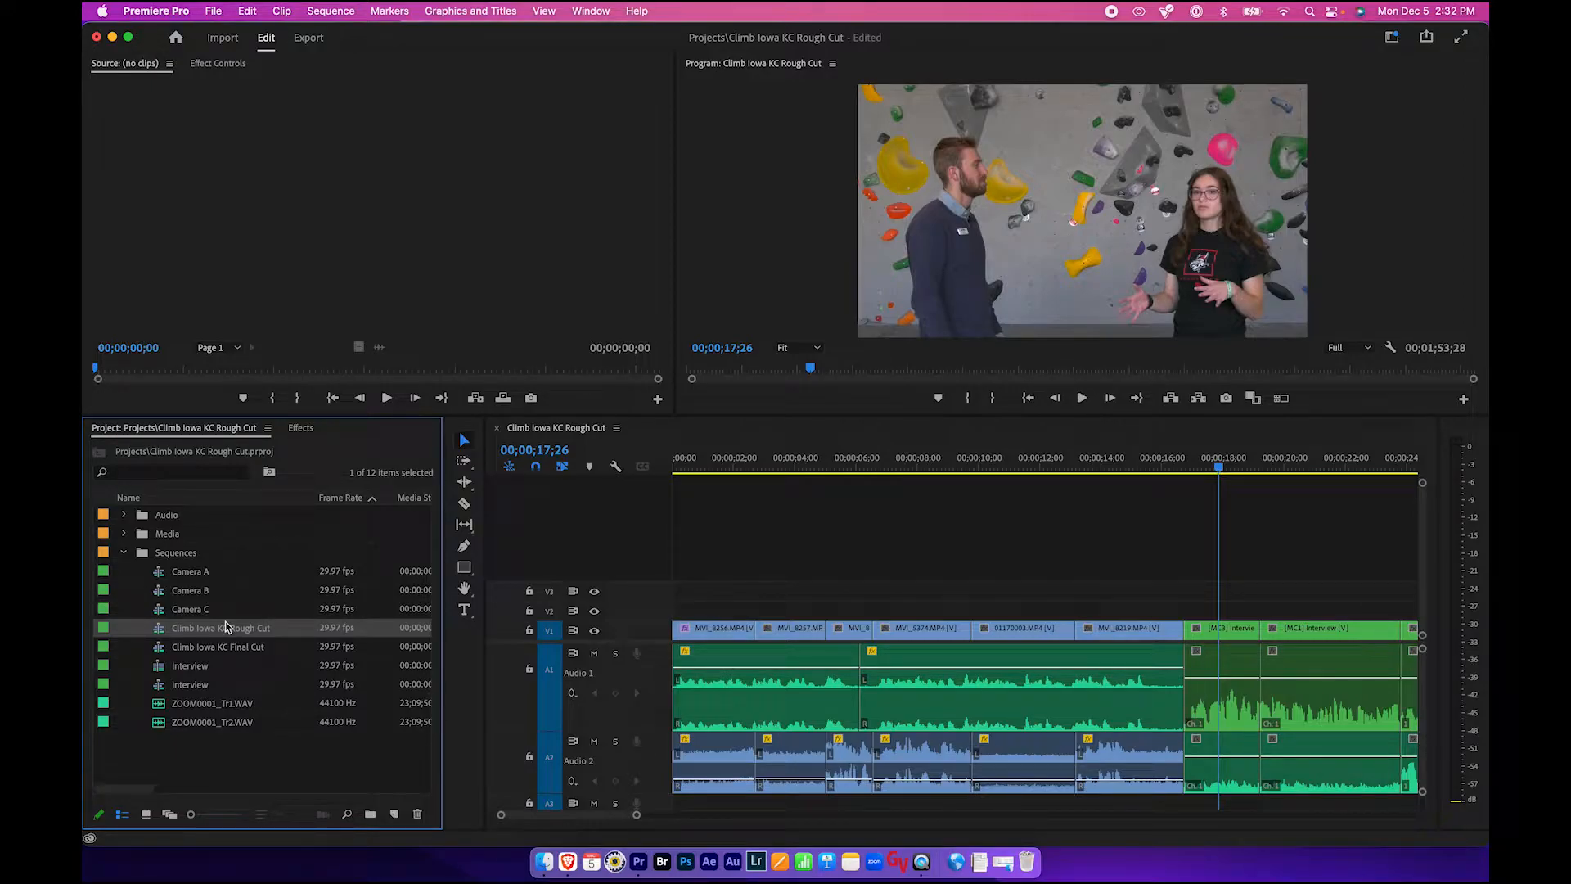
left_click(219, 647)
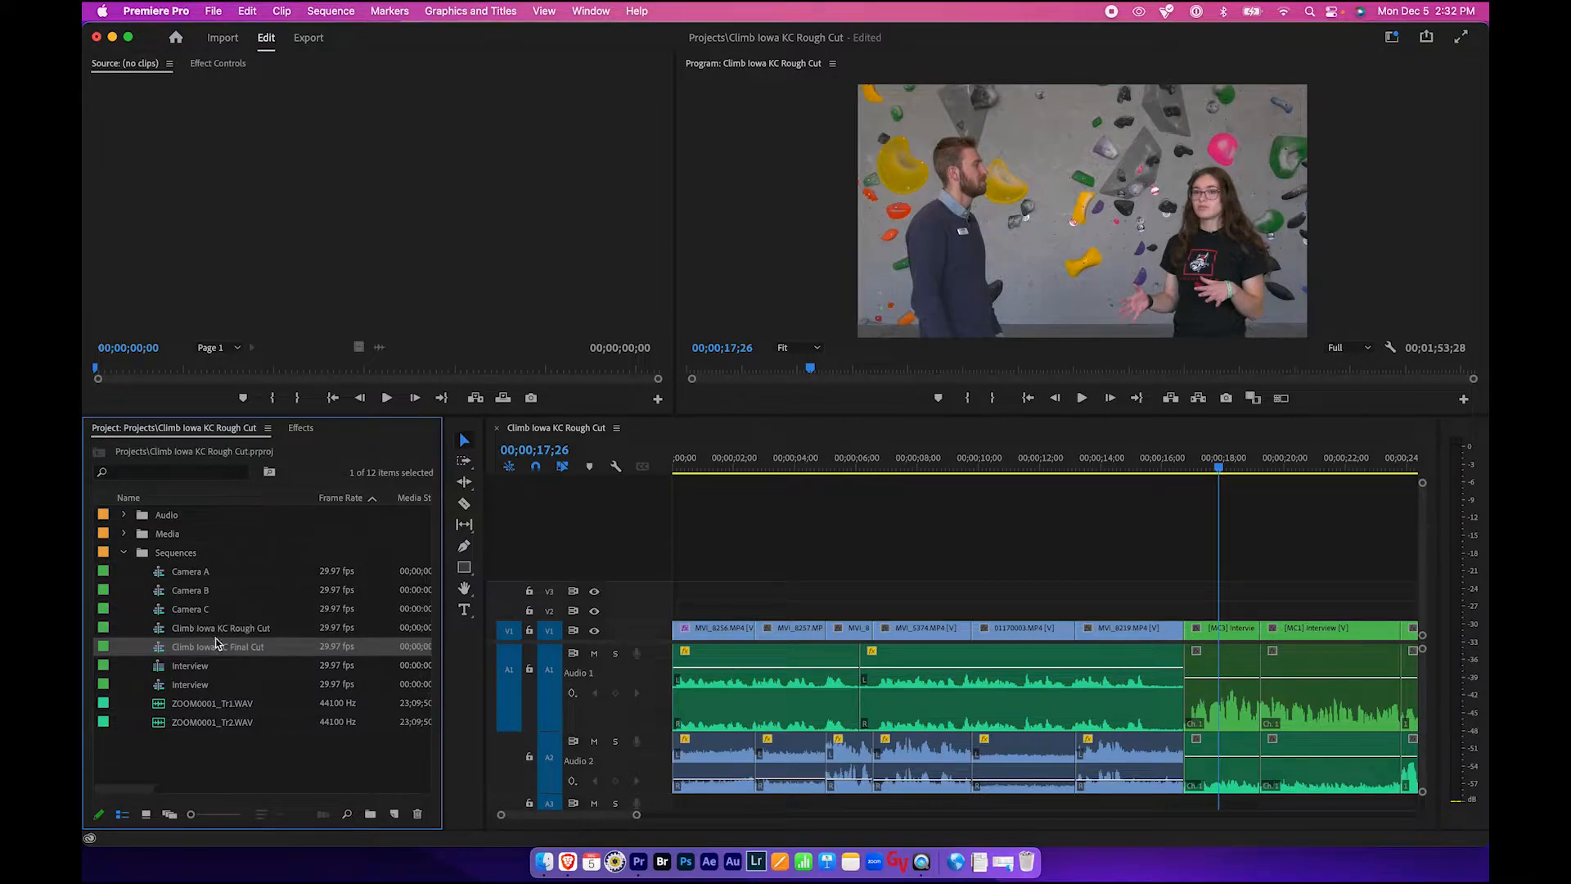
double_click(160, 652)
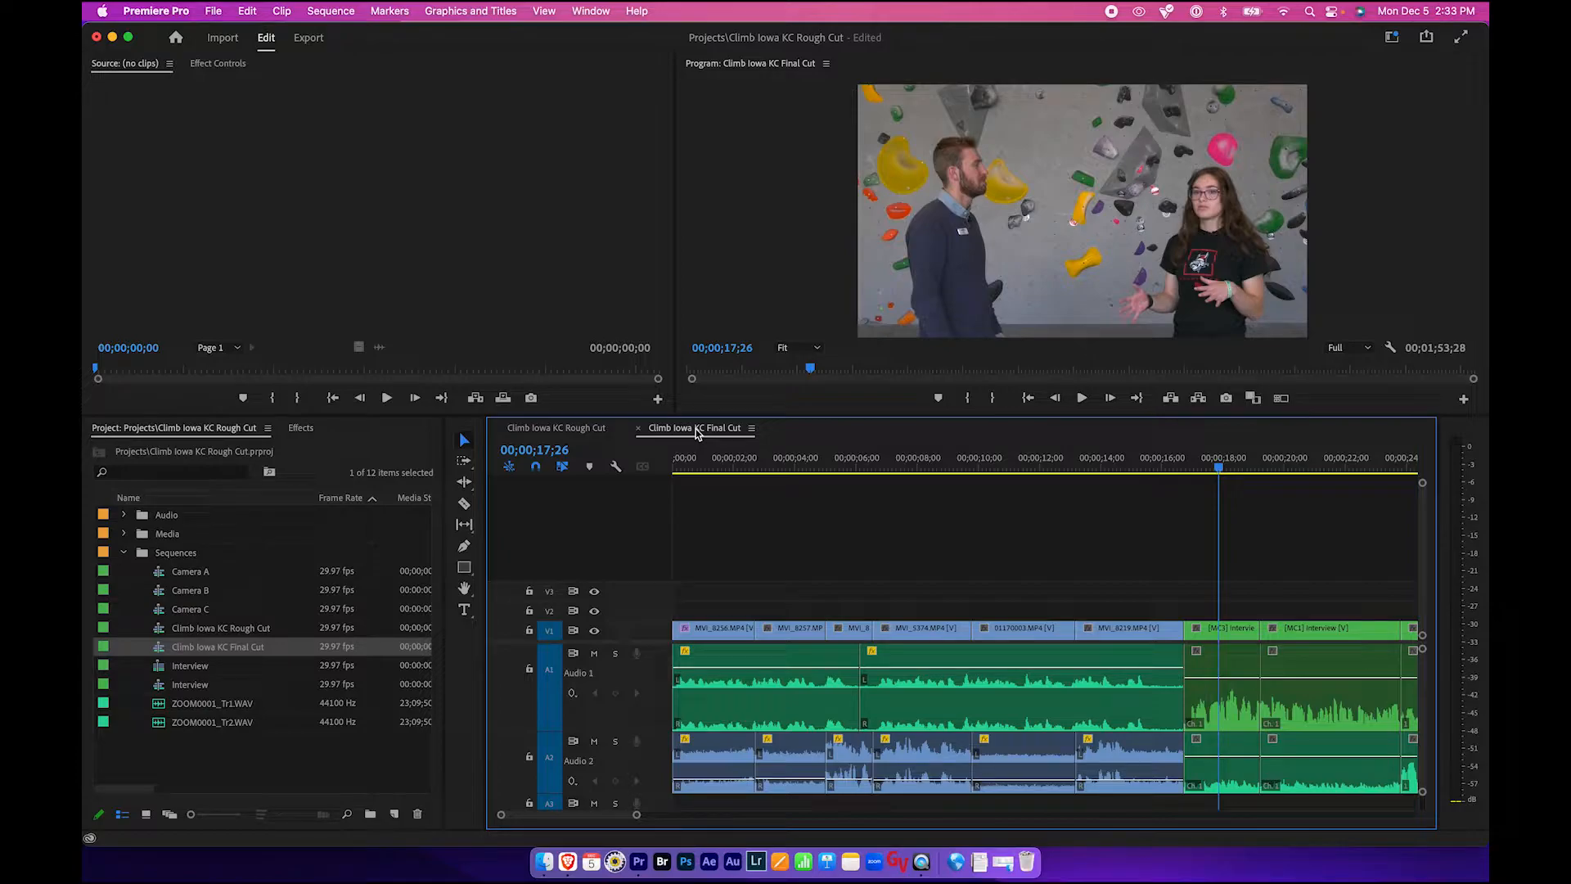
- Close the Climb Iowa KC Rough Cut timeline tab
left_click(585, 430)
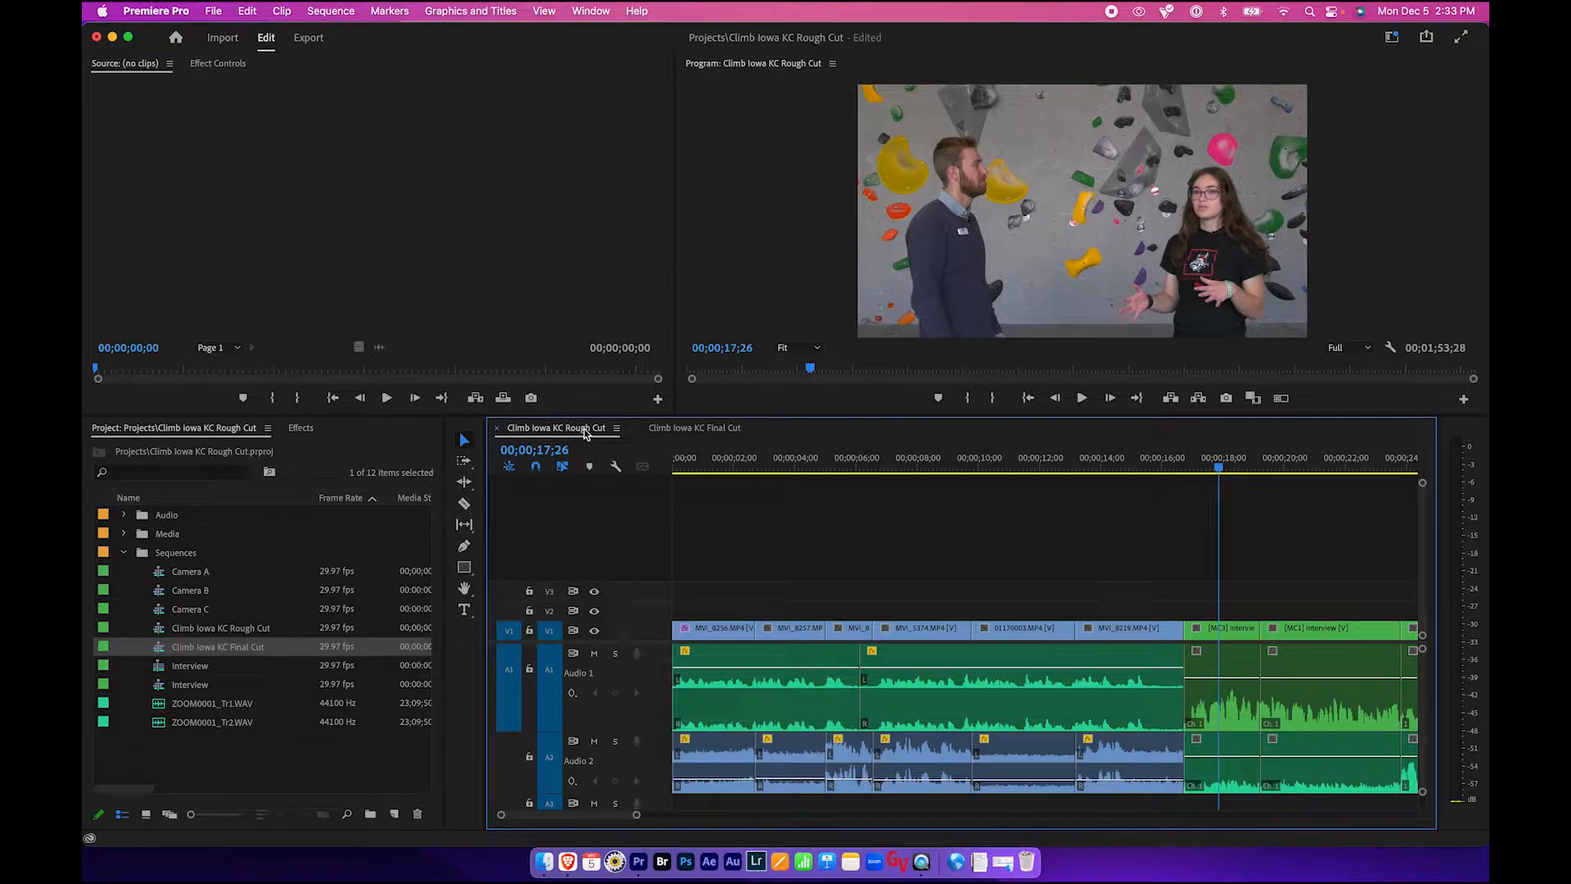
left_click(496, 429)
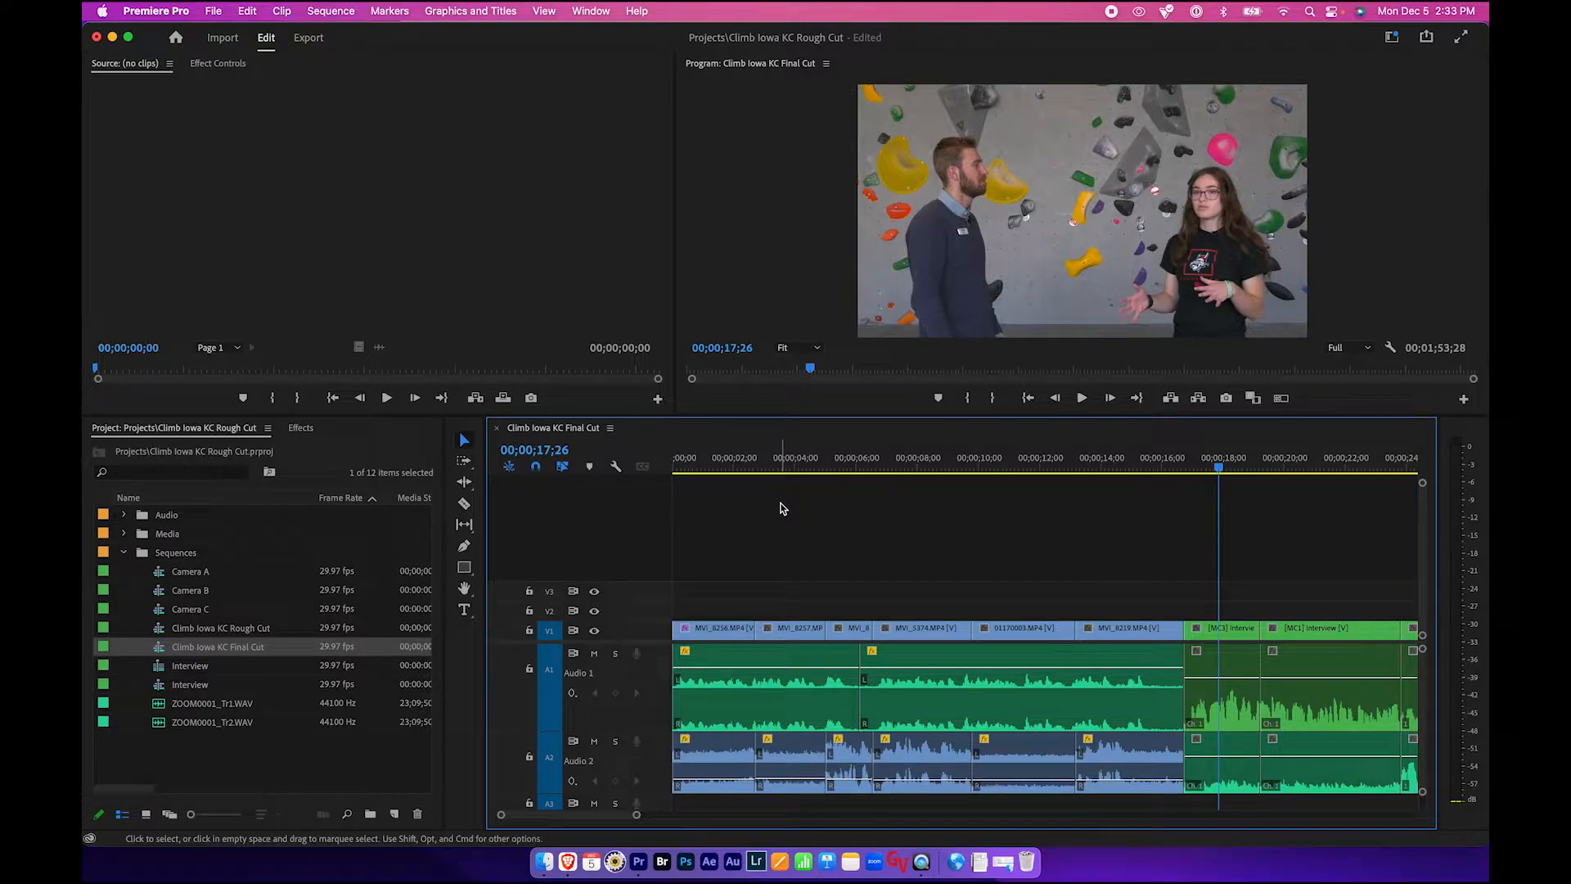
- Scrub the Final Cut timeline to about 00;00;01;16 and select the first clip, MVI_8256.MP4
left_click(725, 464)
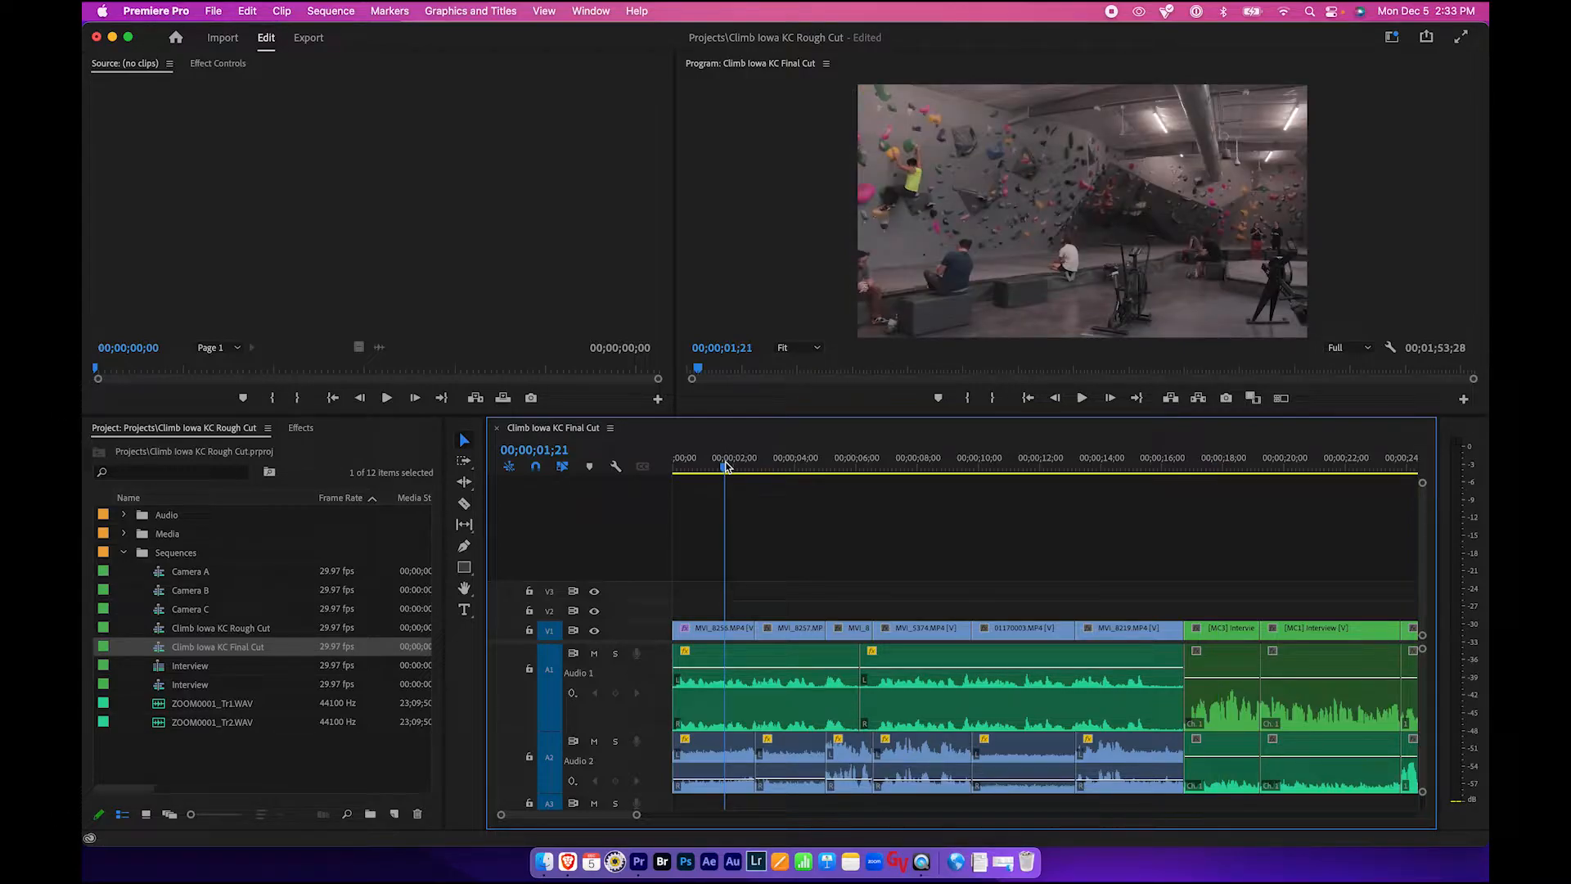
left_click(806, 465)
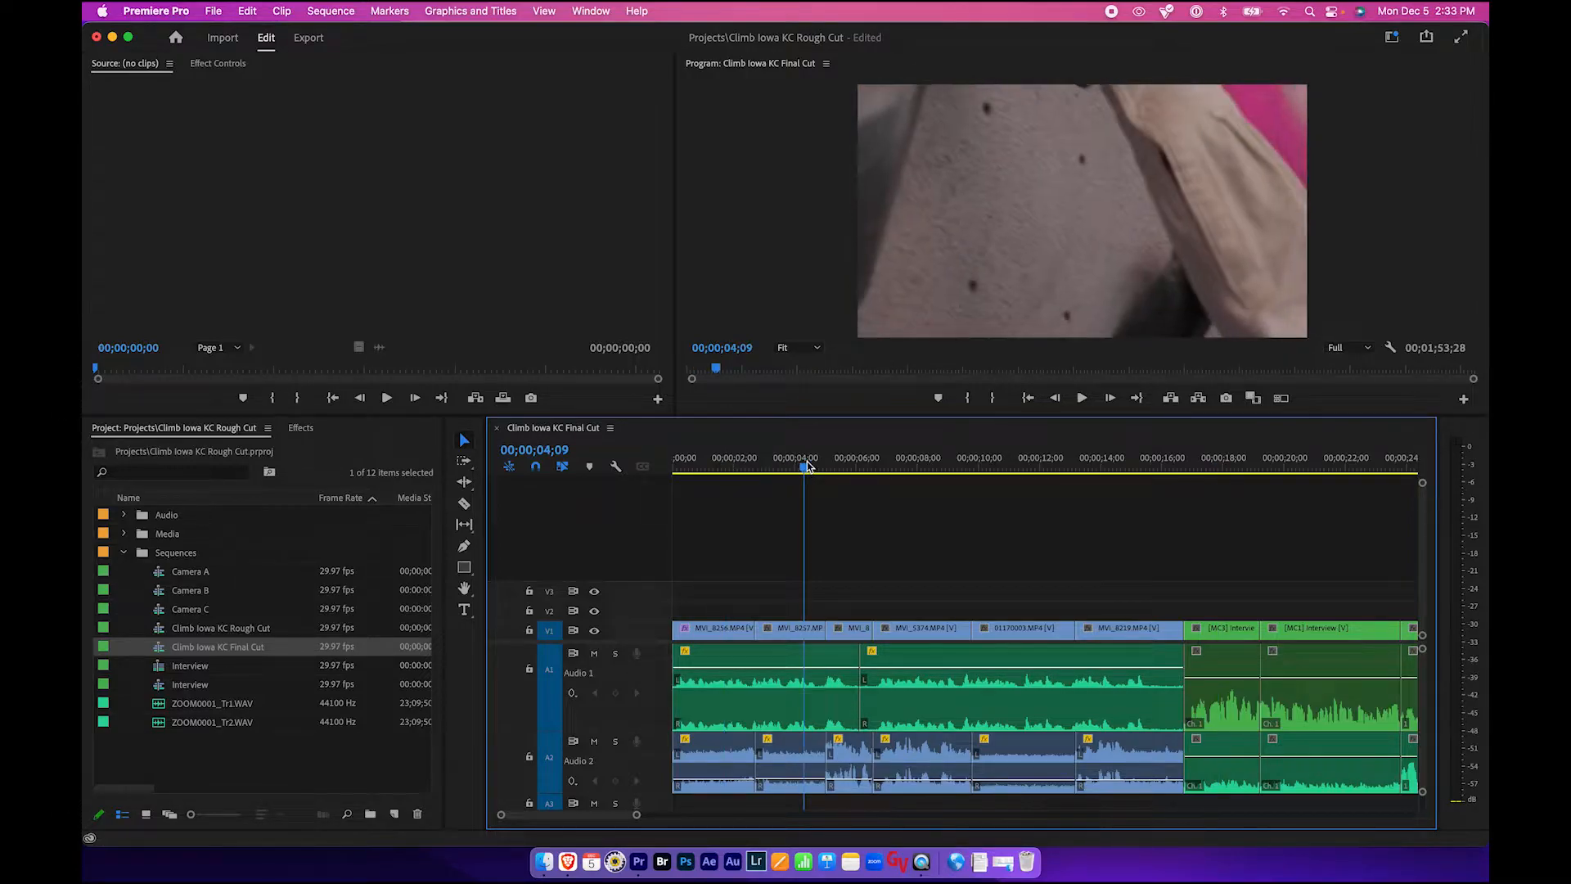
left_click(719, 465)
left_click_drag(719, 469, 722, 471)
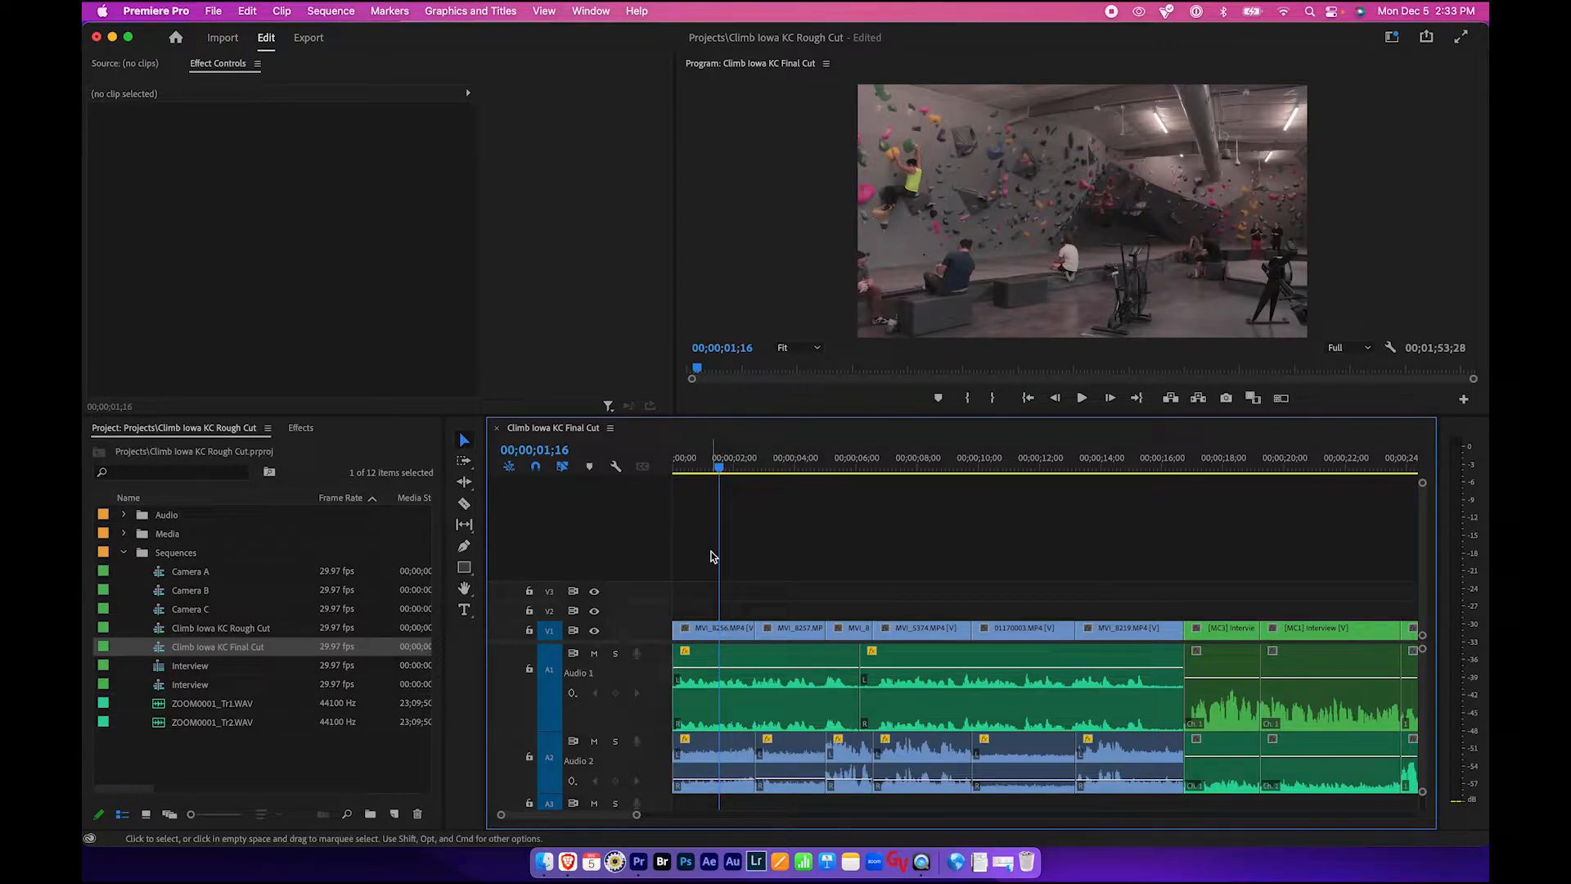
left_click(717, 633)
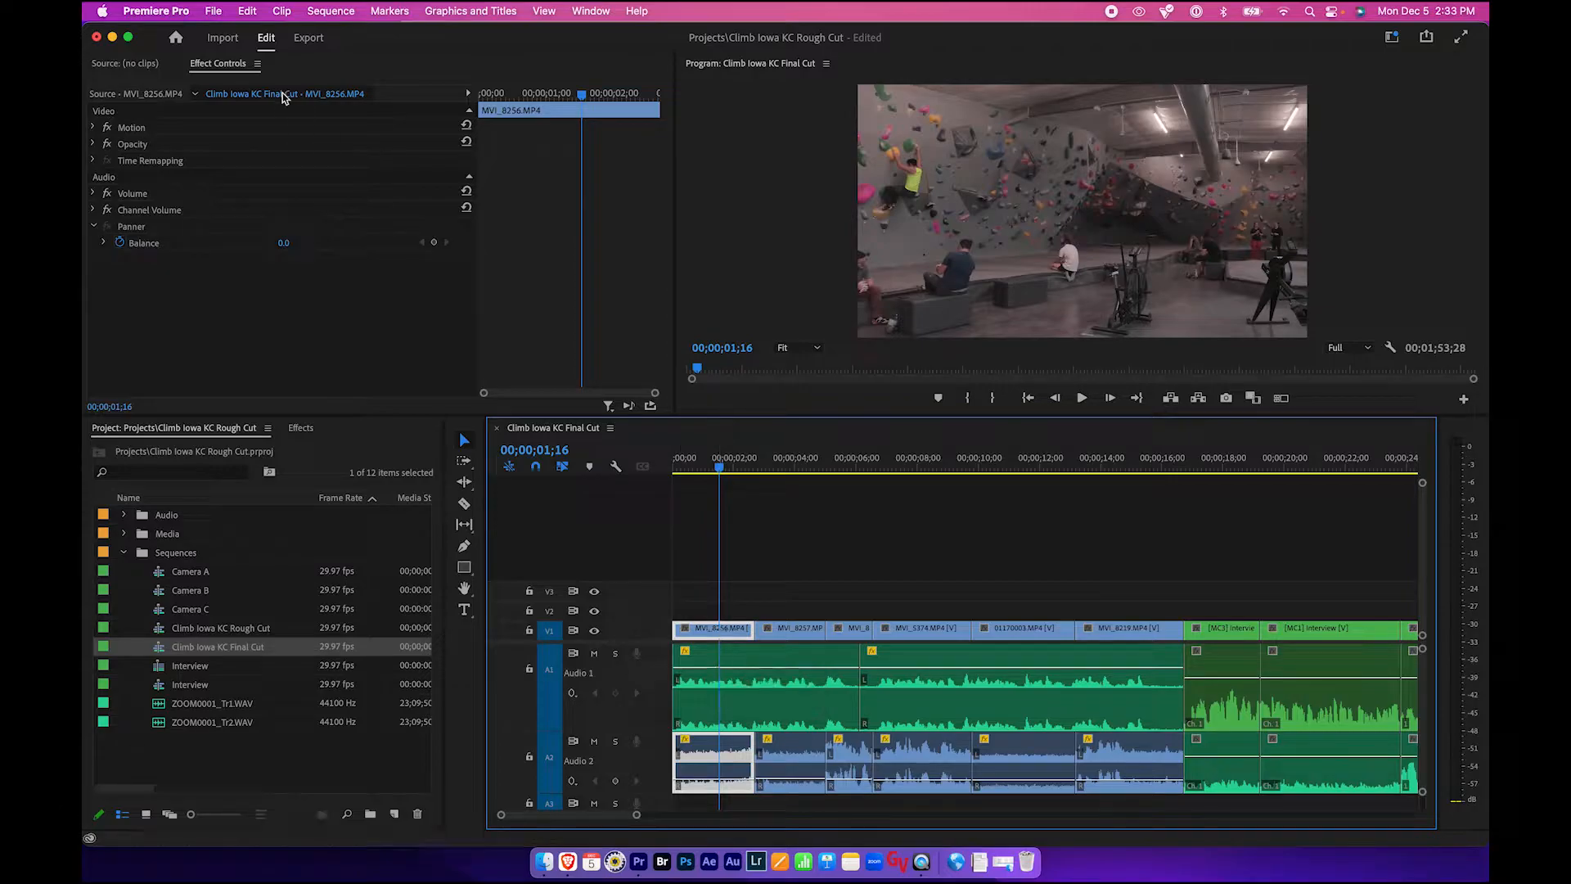
- Reselect the MVI_8256.MP4 clip and examine its default Motion, Time Remapping, Volume and Channel Volume effects
left_click(228, 70)
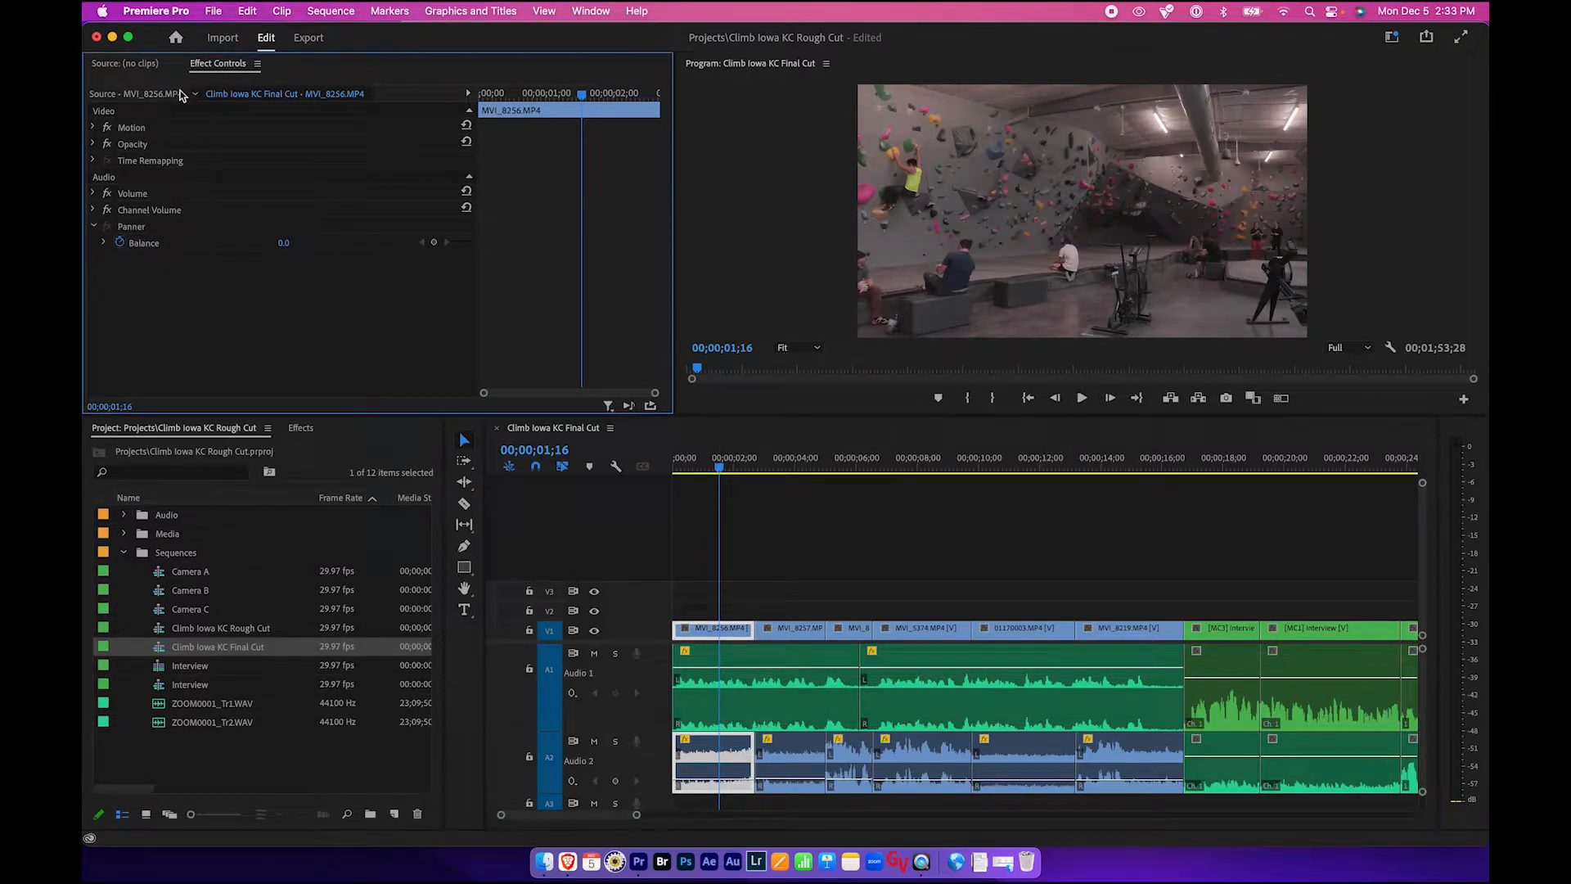
left_click(131, 63)
left_click(227, 64)
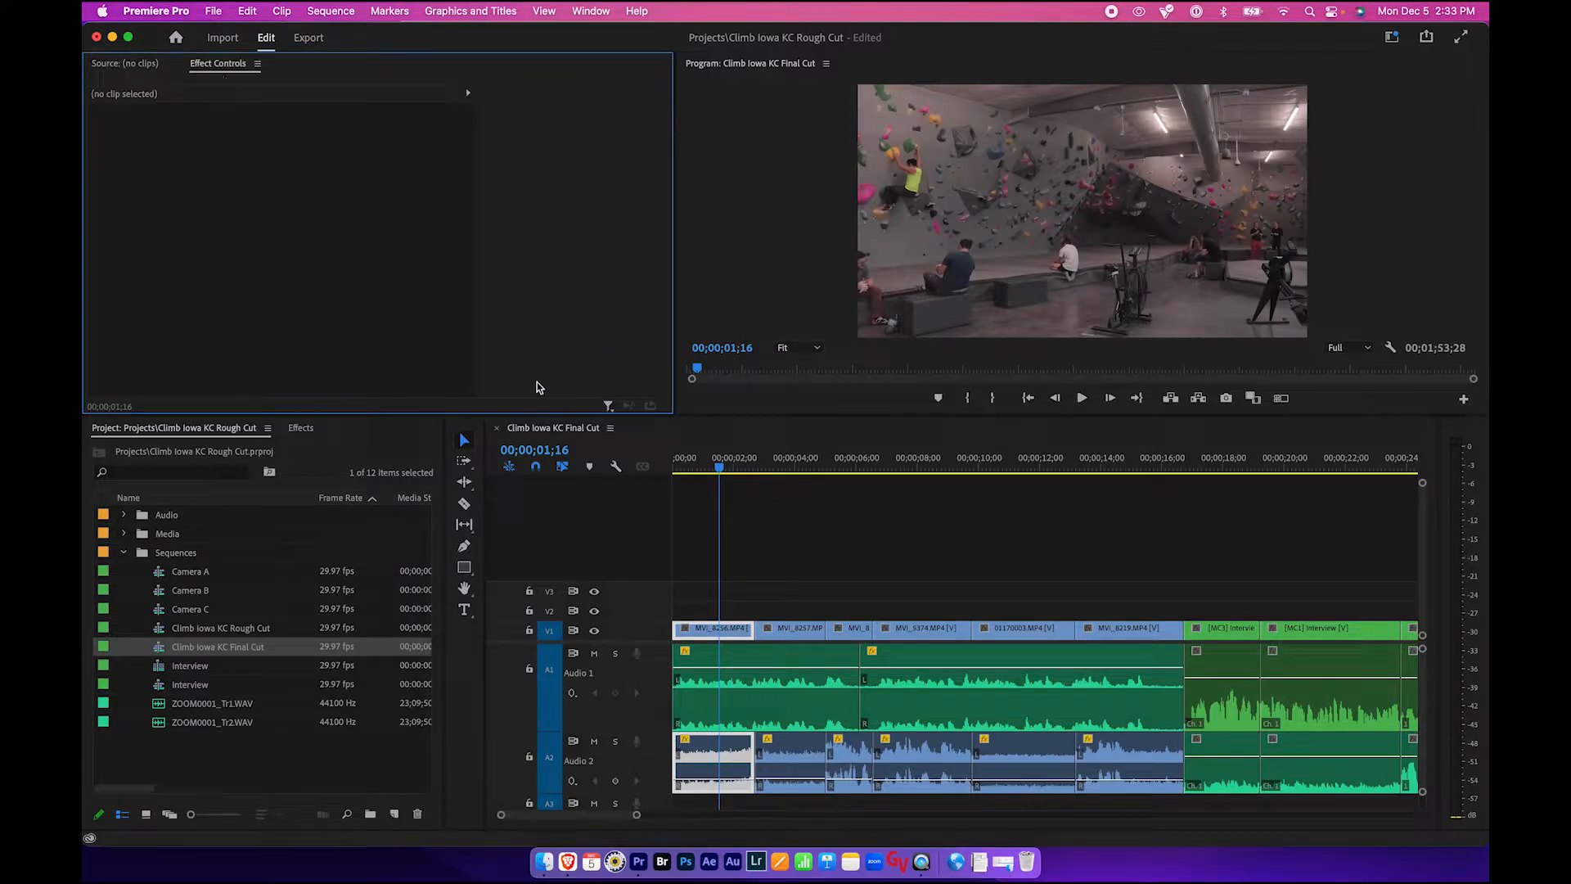
left_click(583, 17)
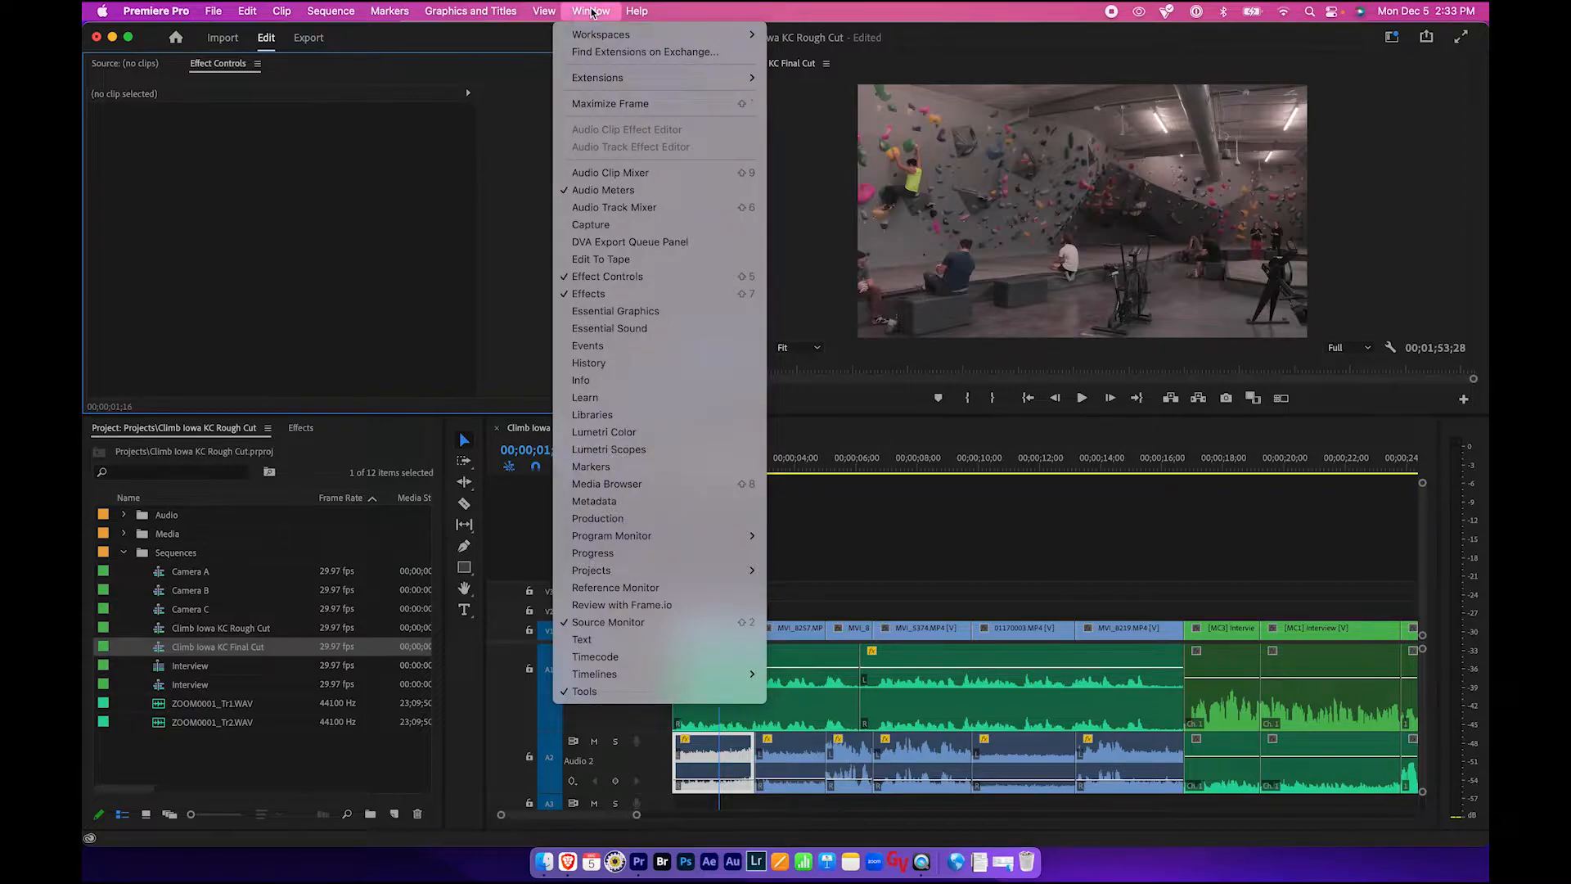
left_click(627, 278)
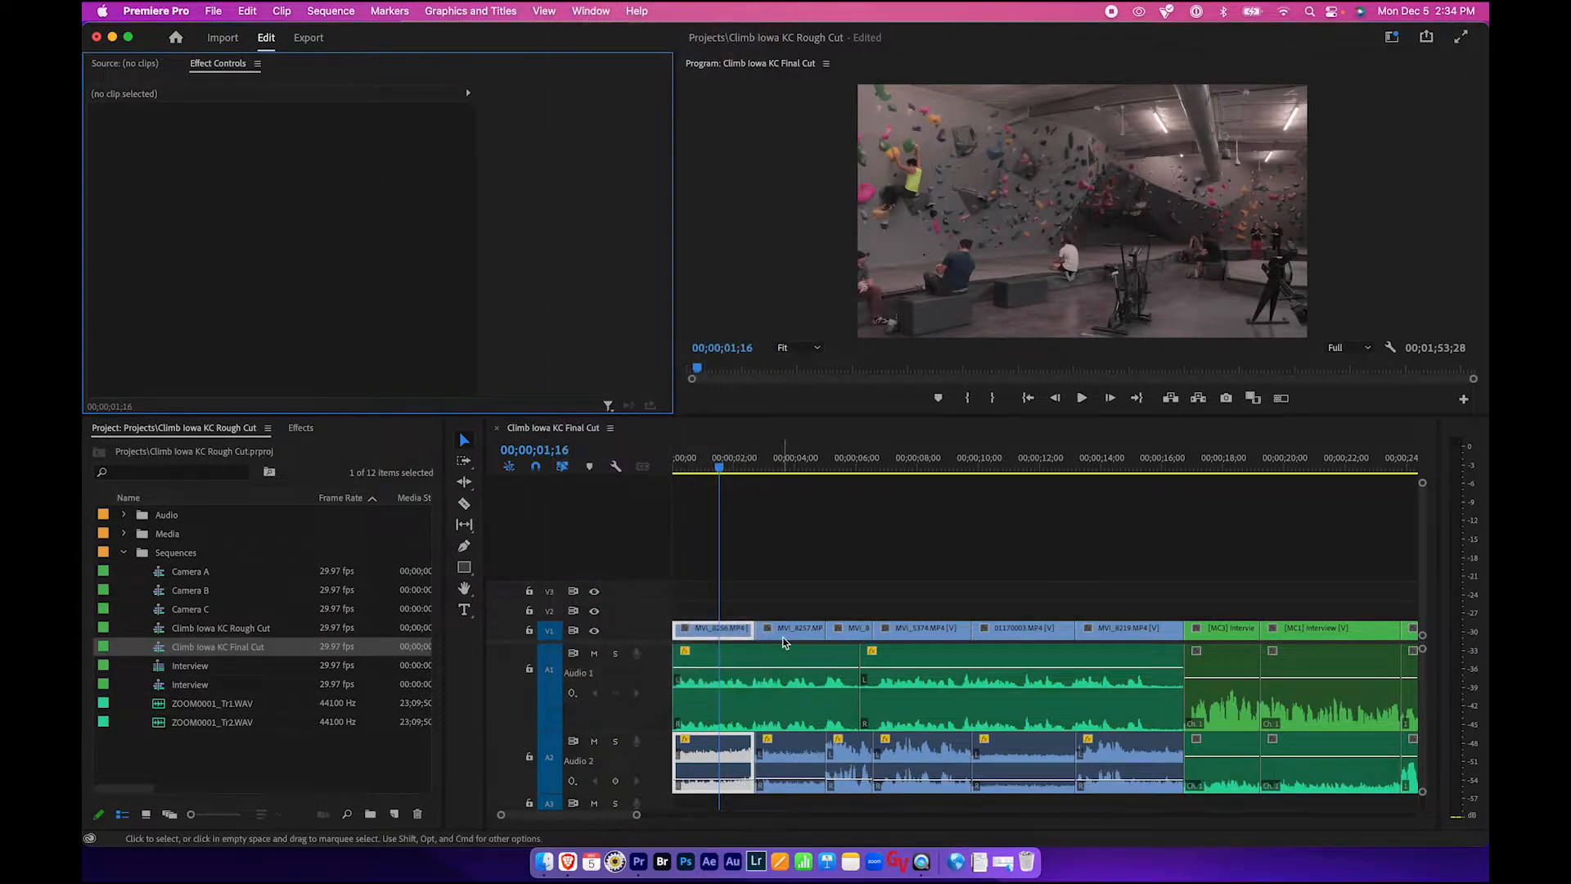
left_click(716, 629)
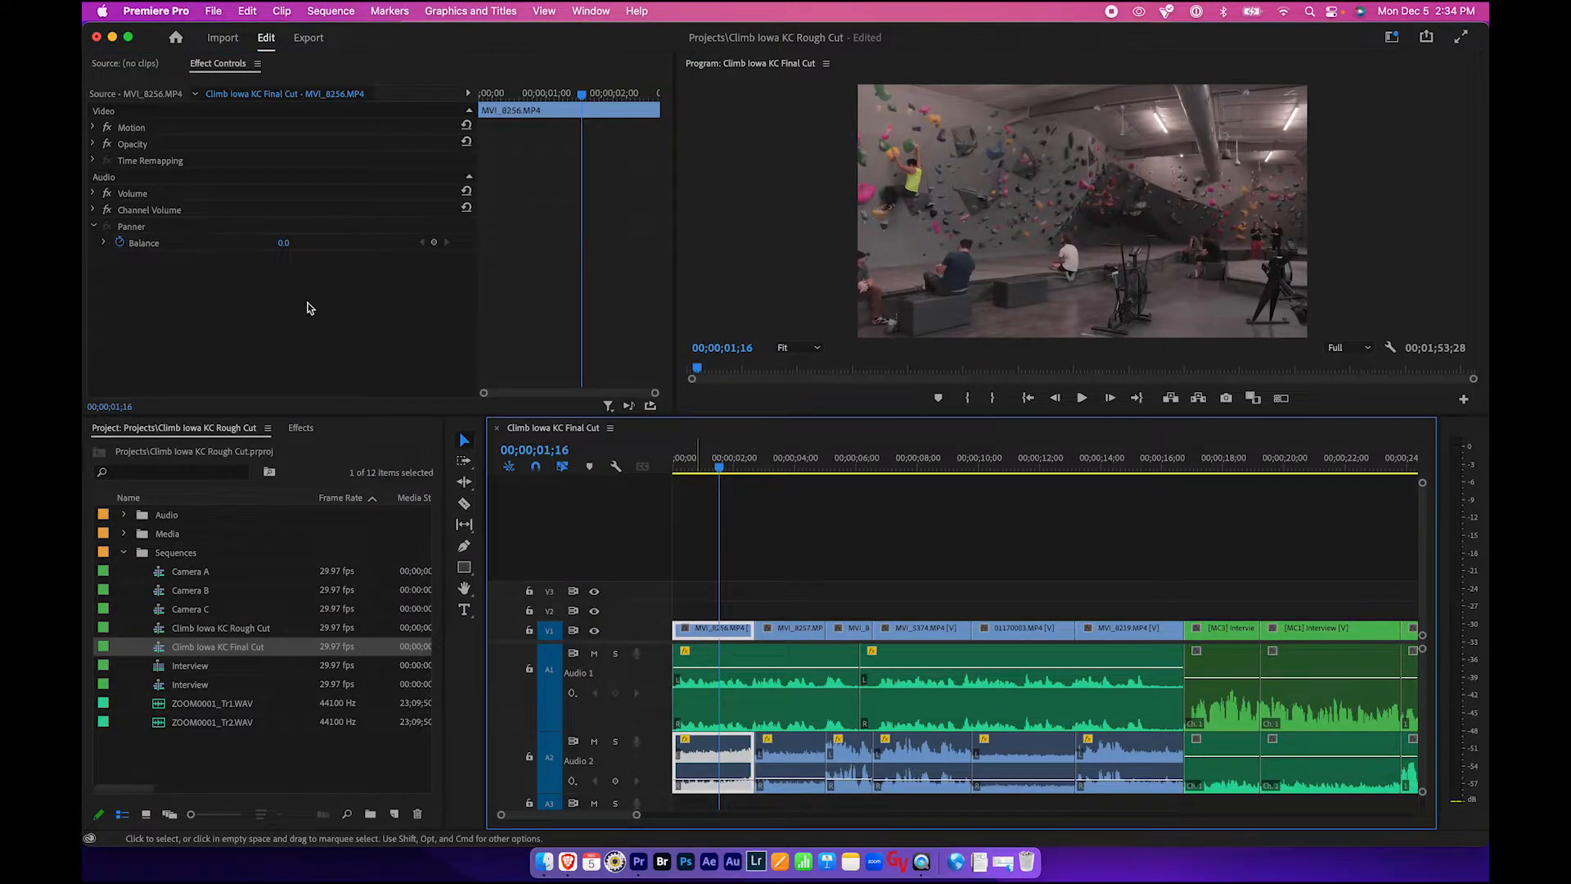
left_click(252, 309)
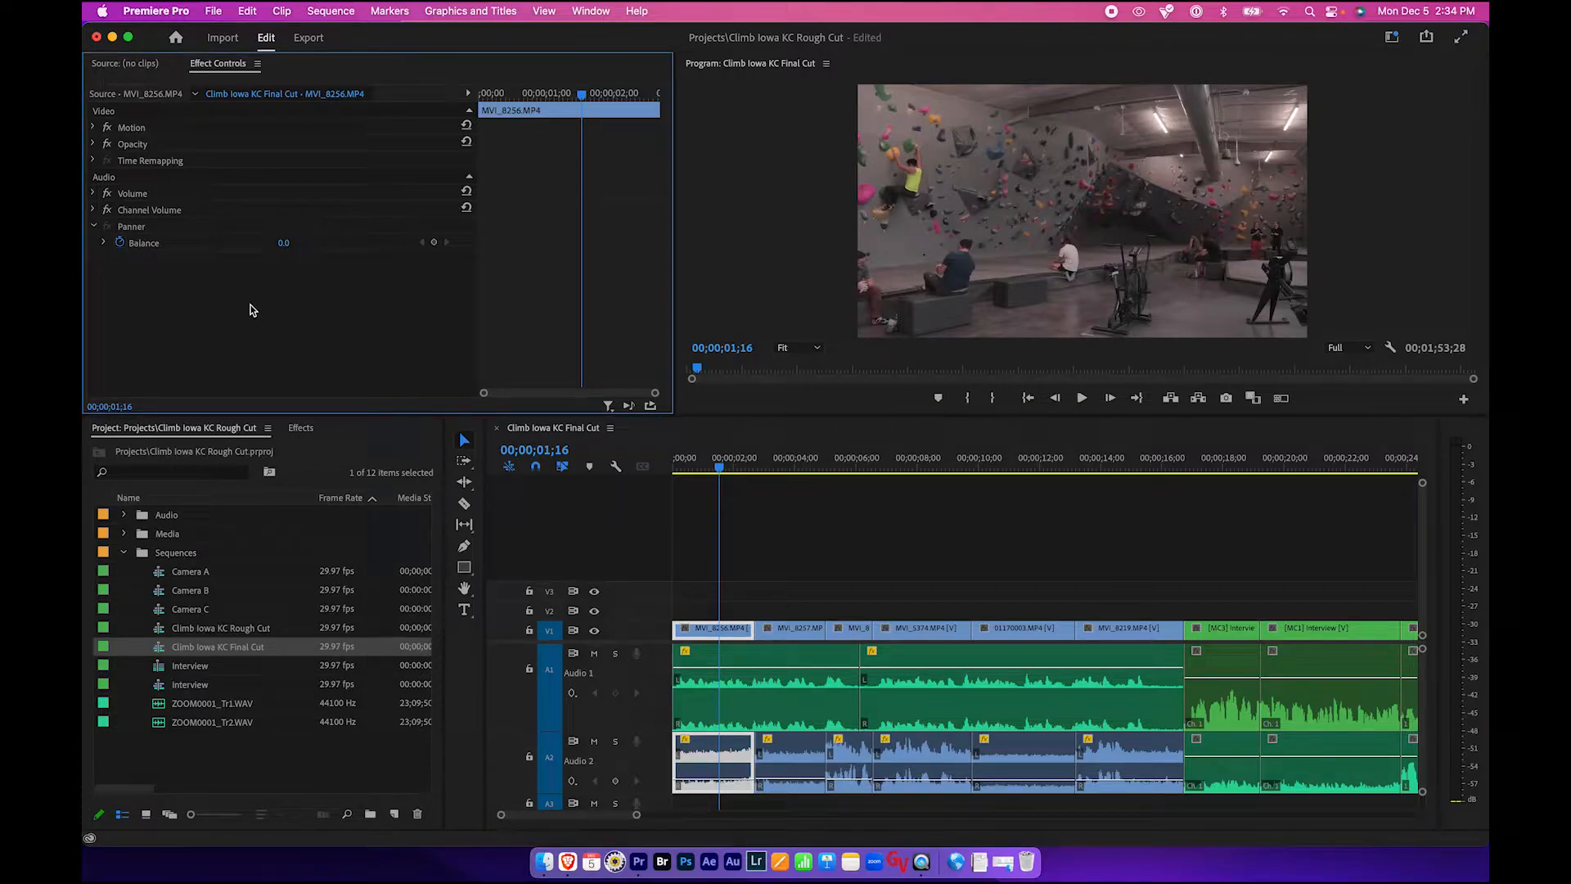
left_click(131, 128)
left_click(139, 161)
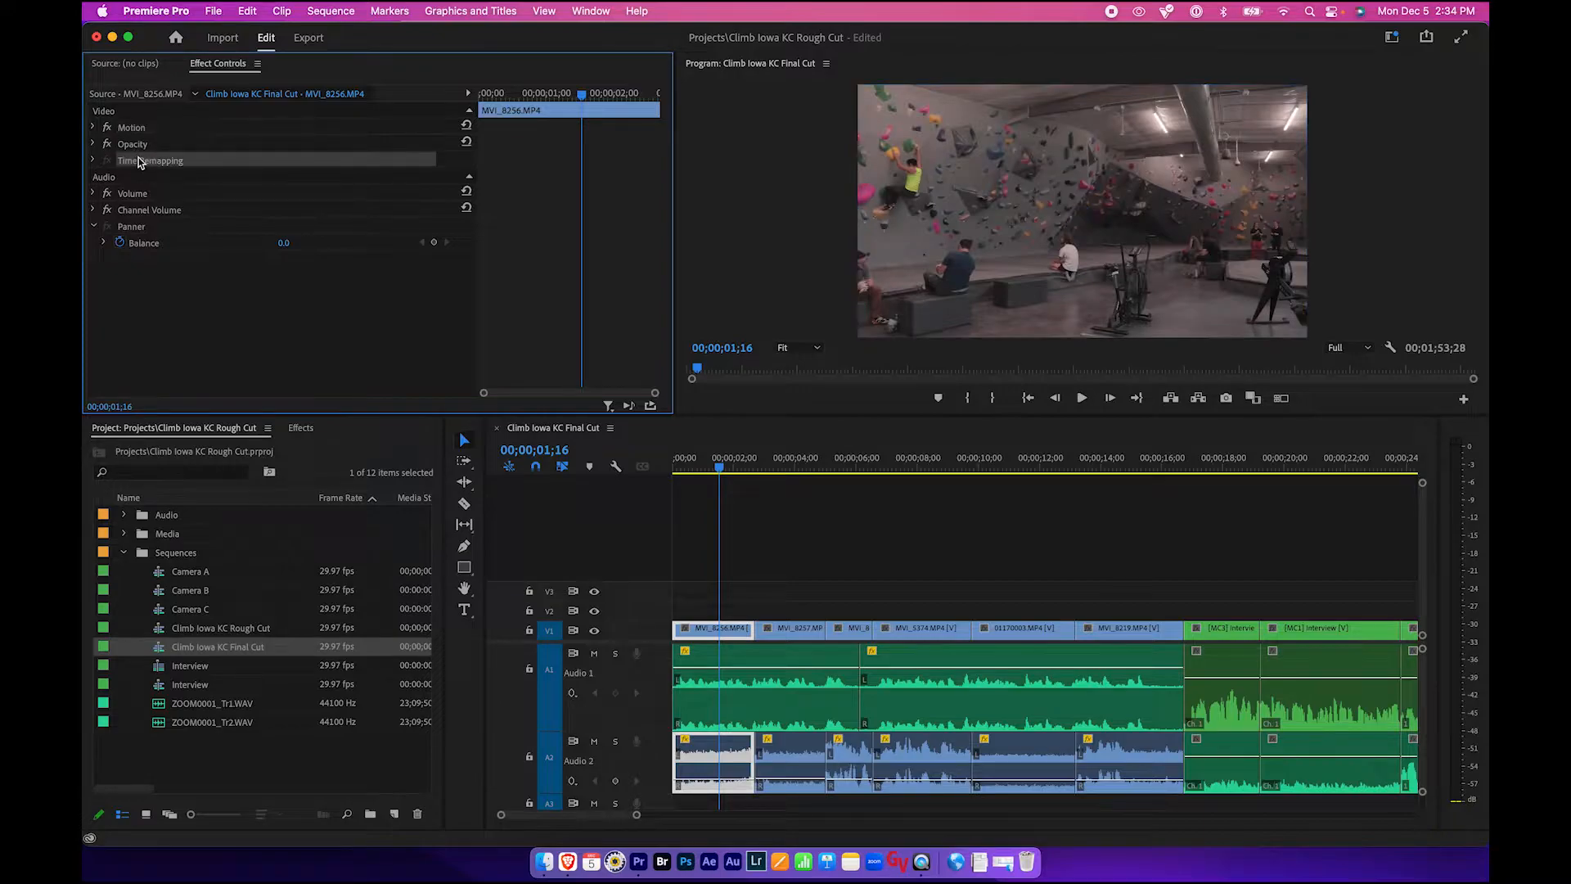
left_click(140, 193)
left_click(137, 211)
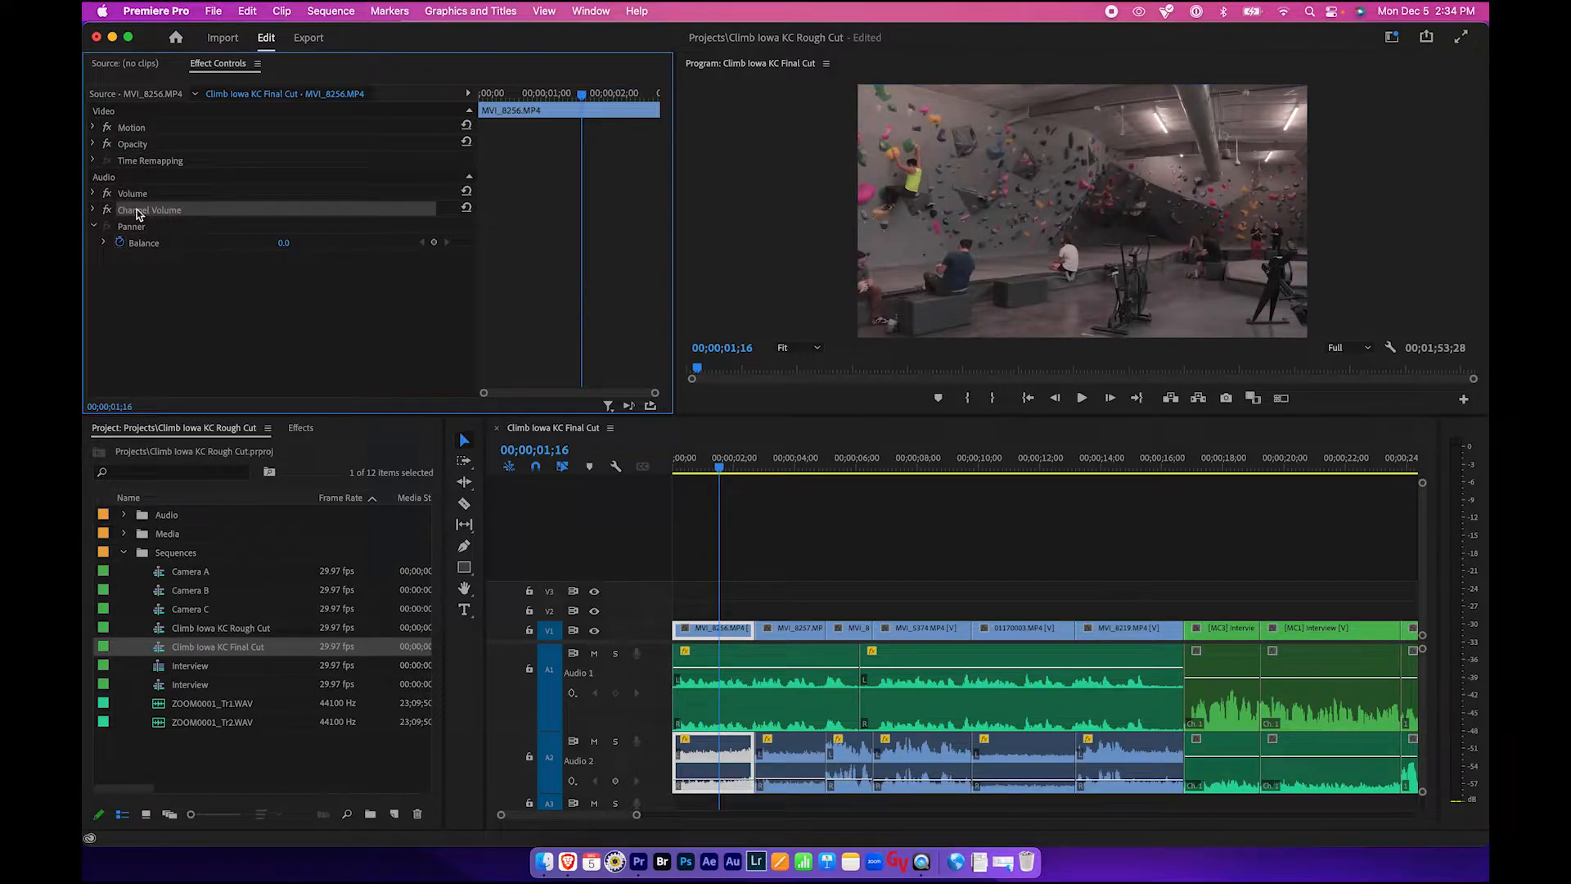
left_click(137, 128)
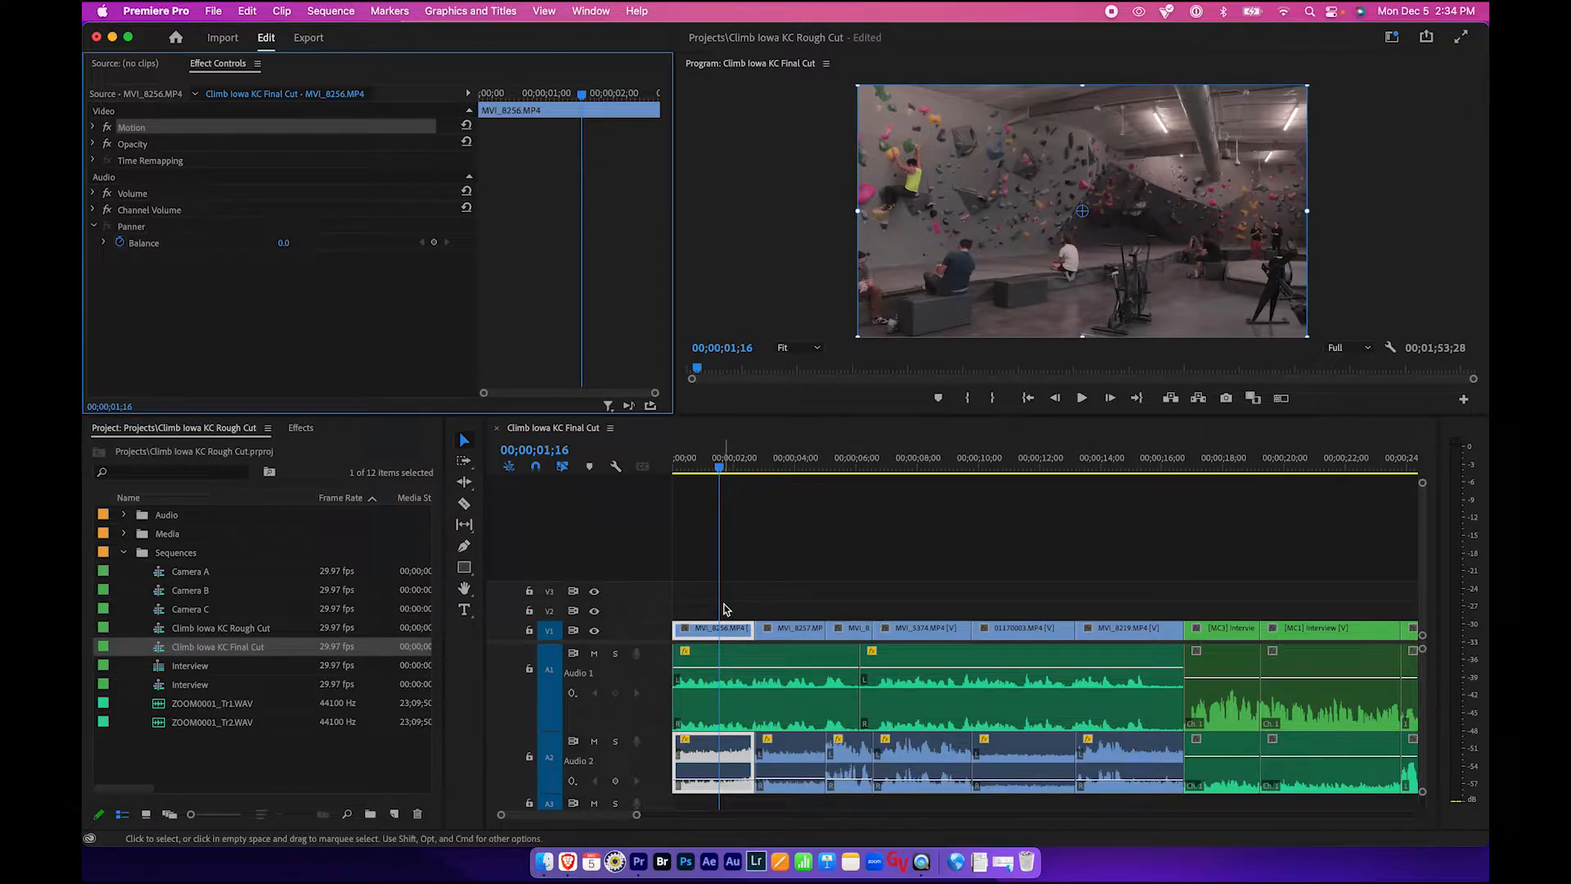
- Search the Effects panel for lumetri color and apply Lumetri Color to the MVI_8256.MP4 clip
left_click(364, 443)
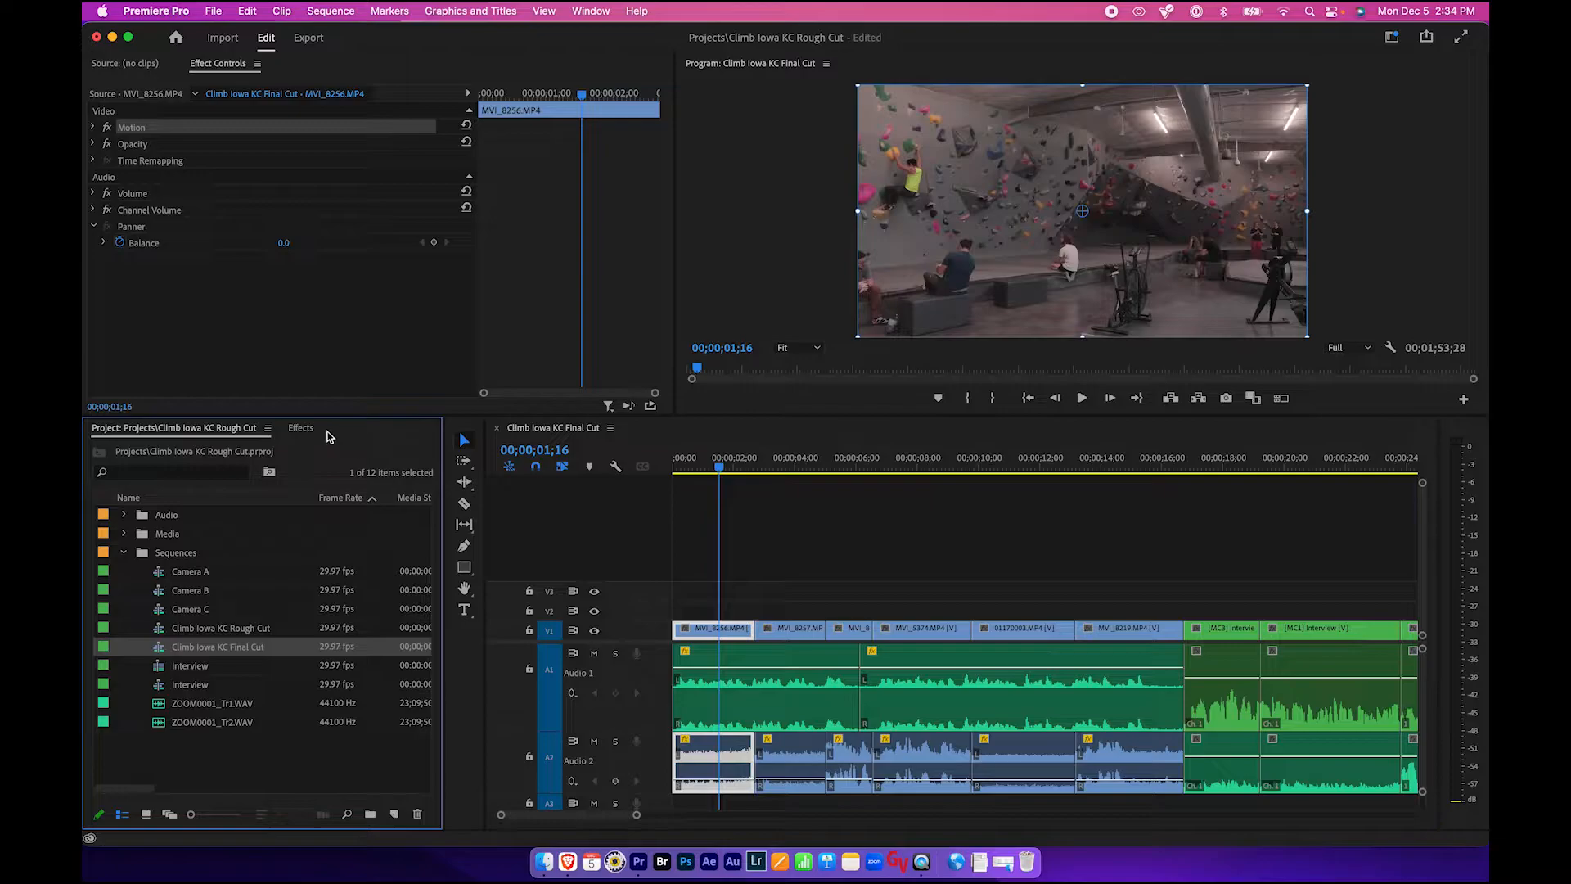
left_click(300, 430)
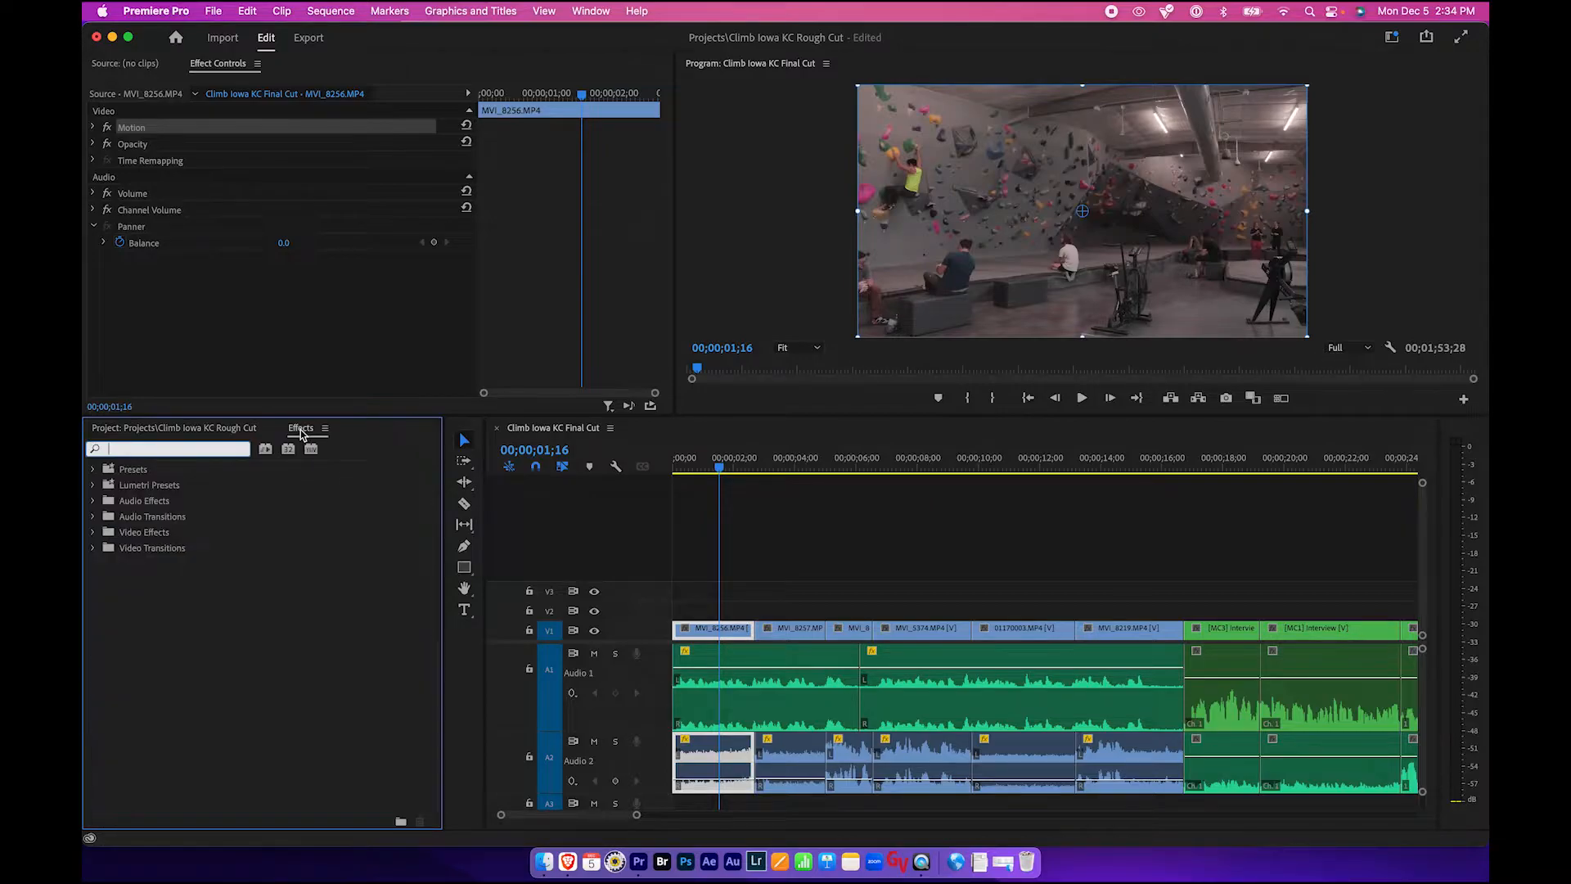
left_click(220, 430)
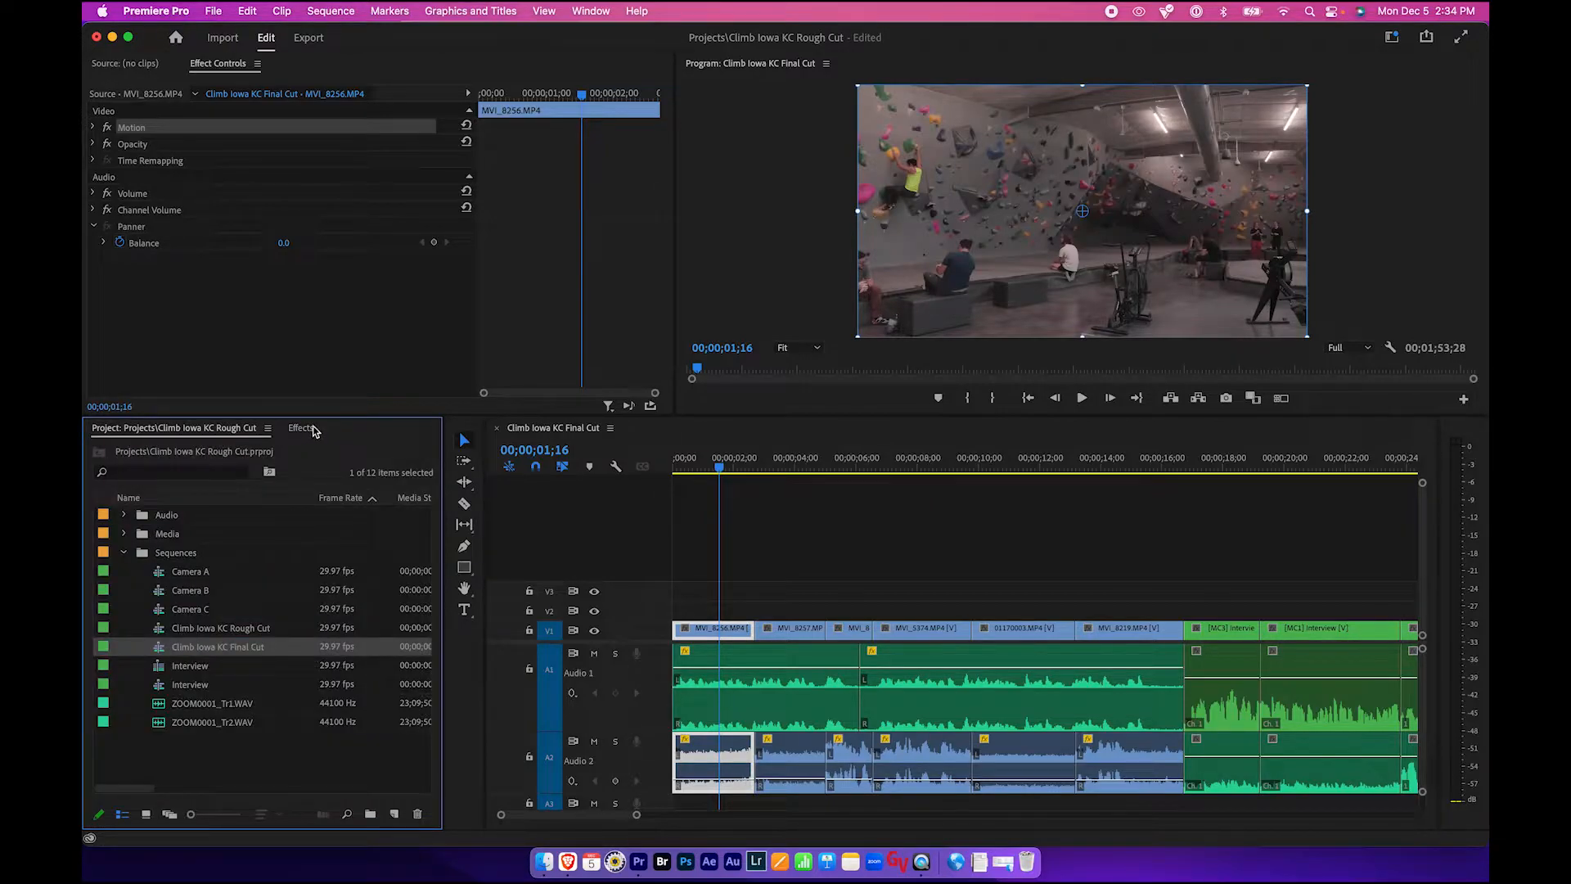
left_click(309, 429)
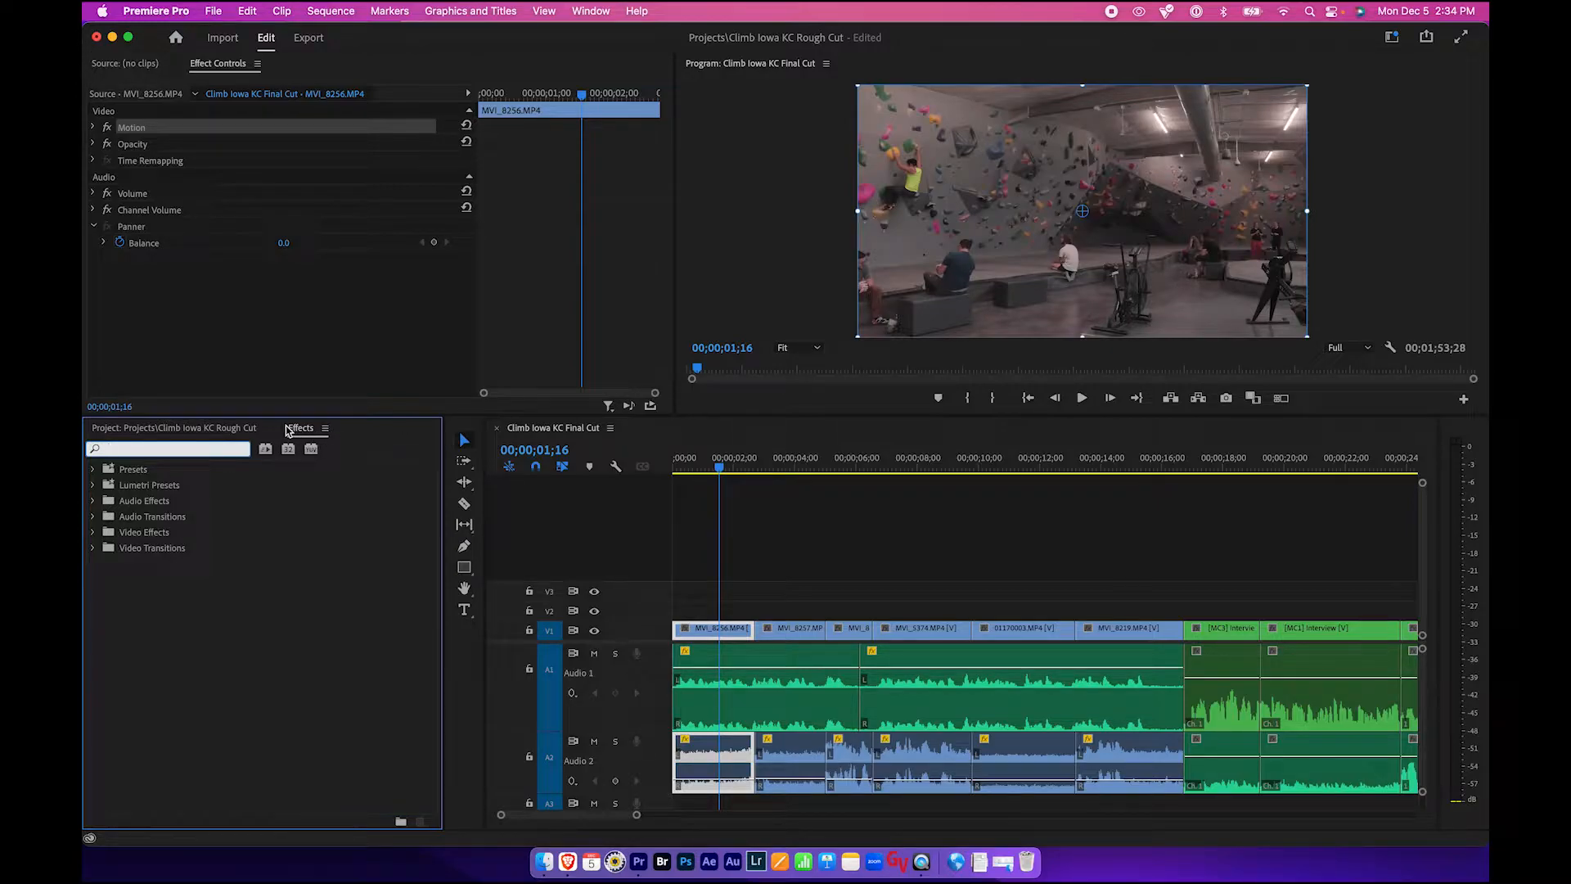
left_click(573, 10)
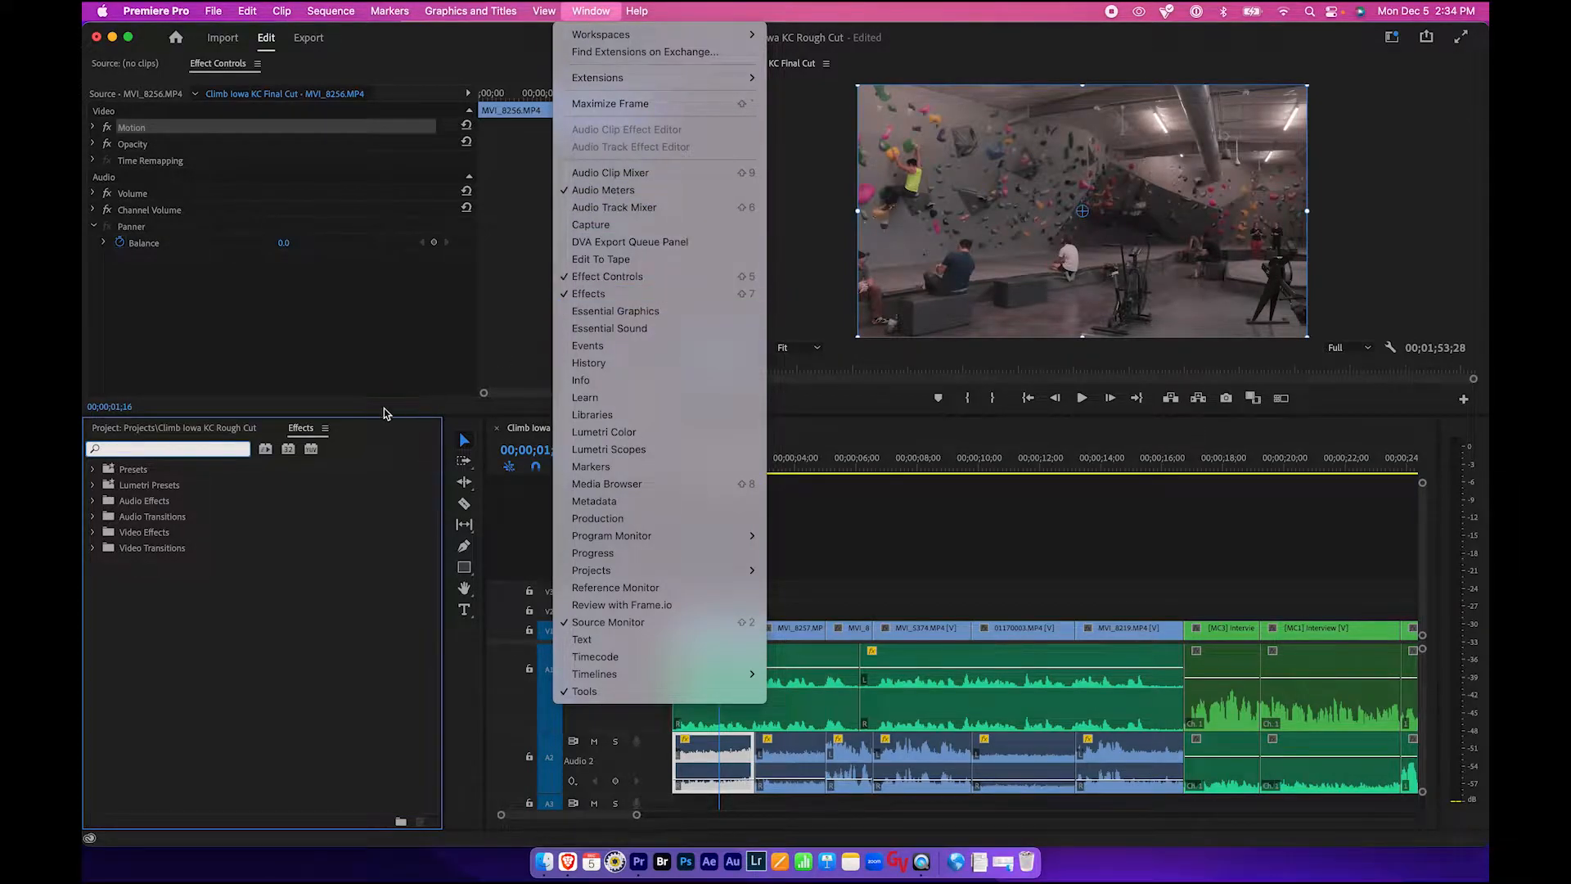
left_click(301, 428)
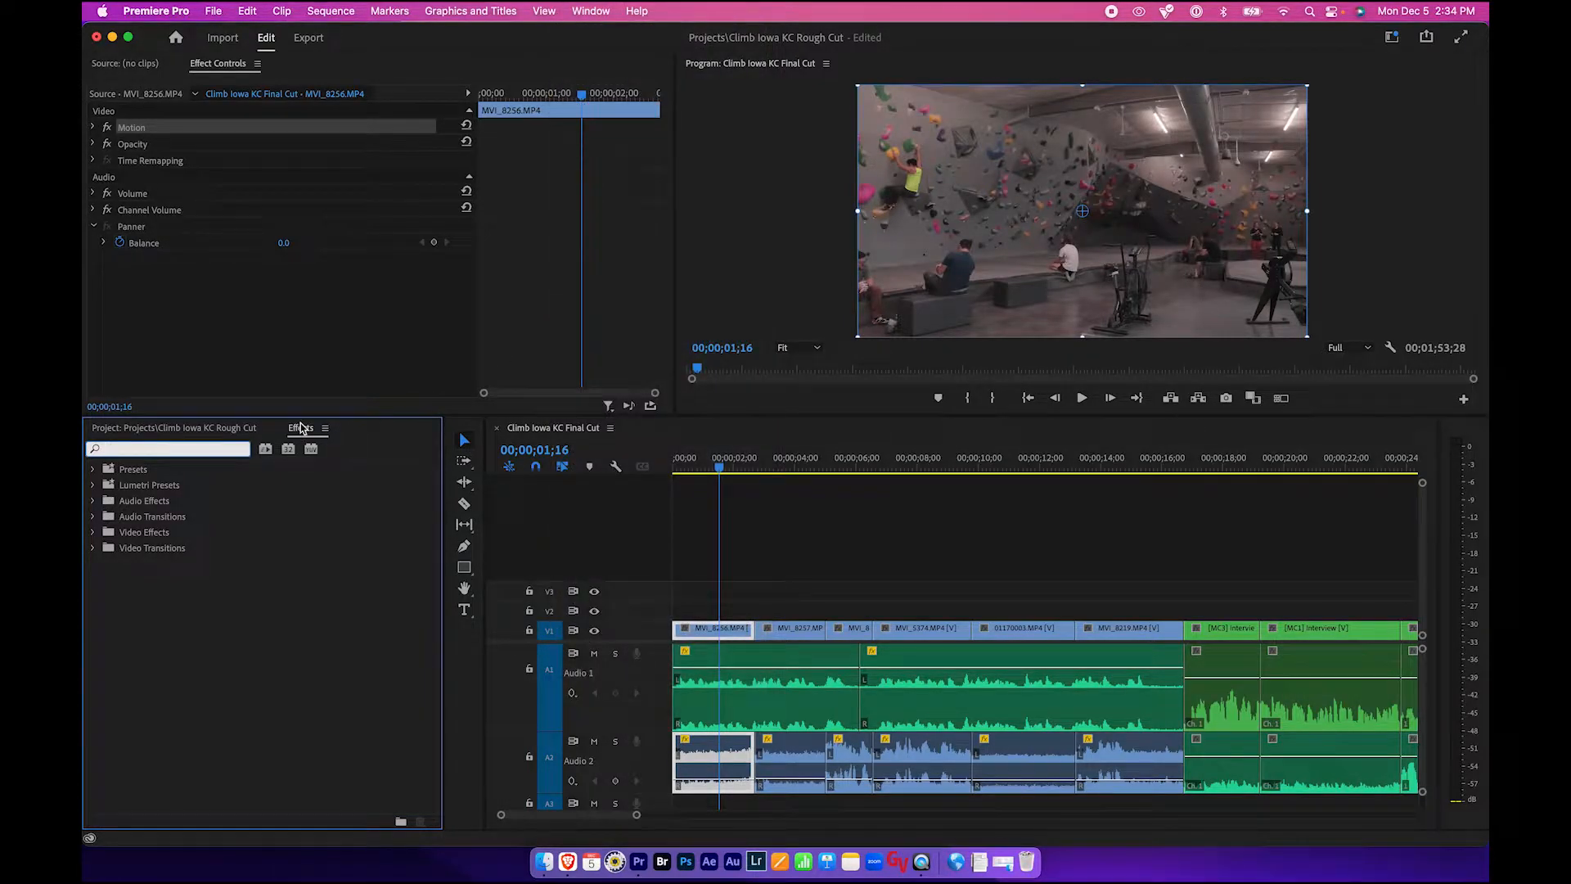
left_click(176, 449)
type("lum")
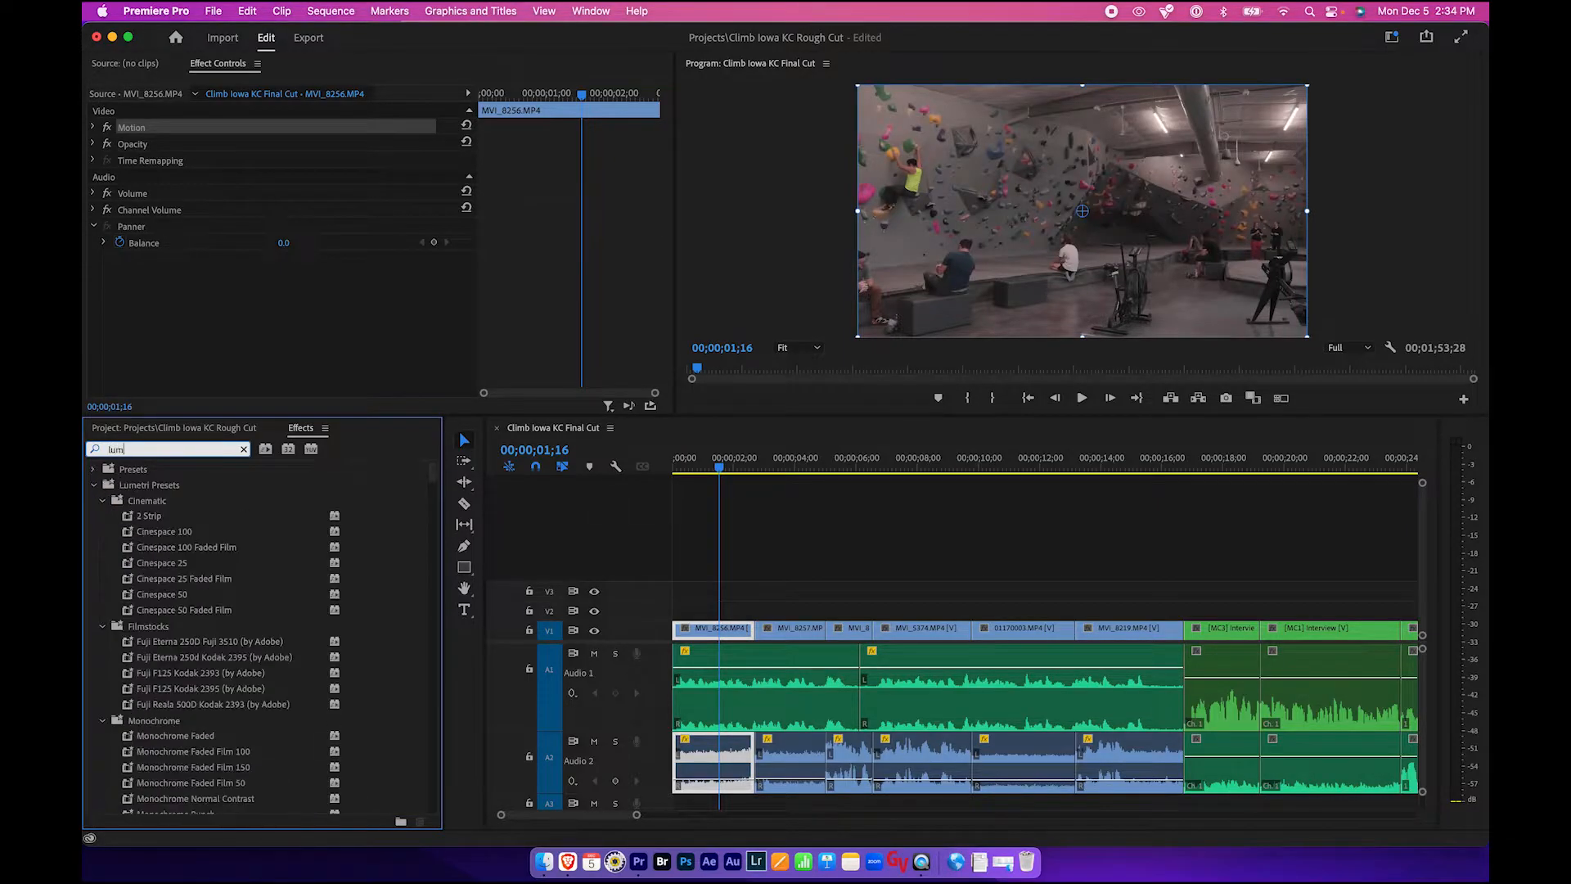
type("etri color")
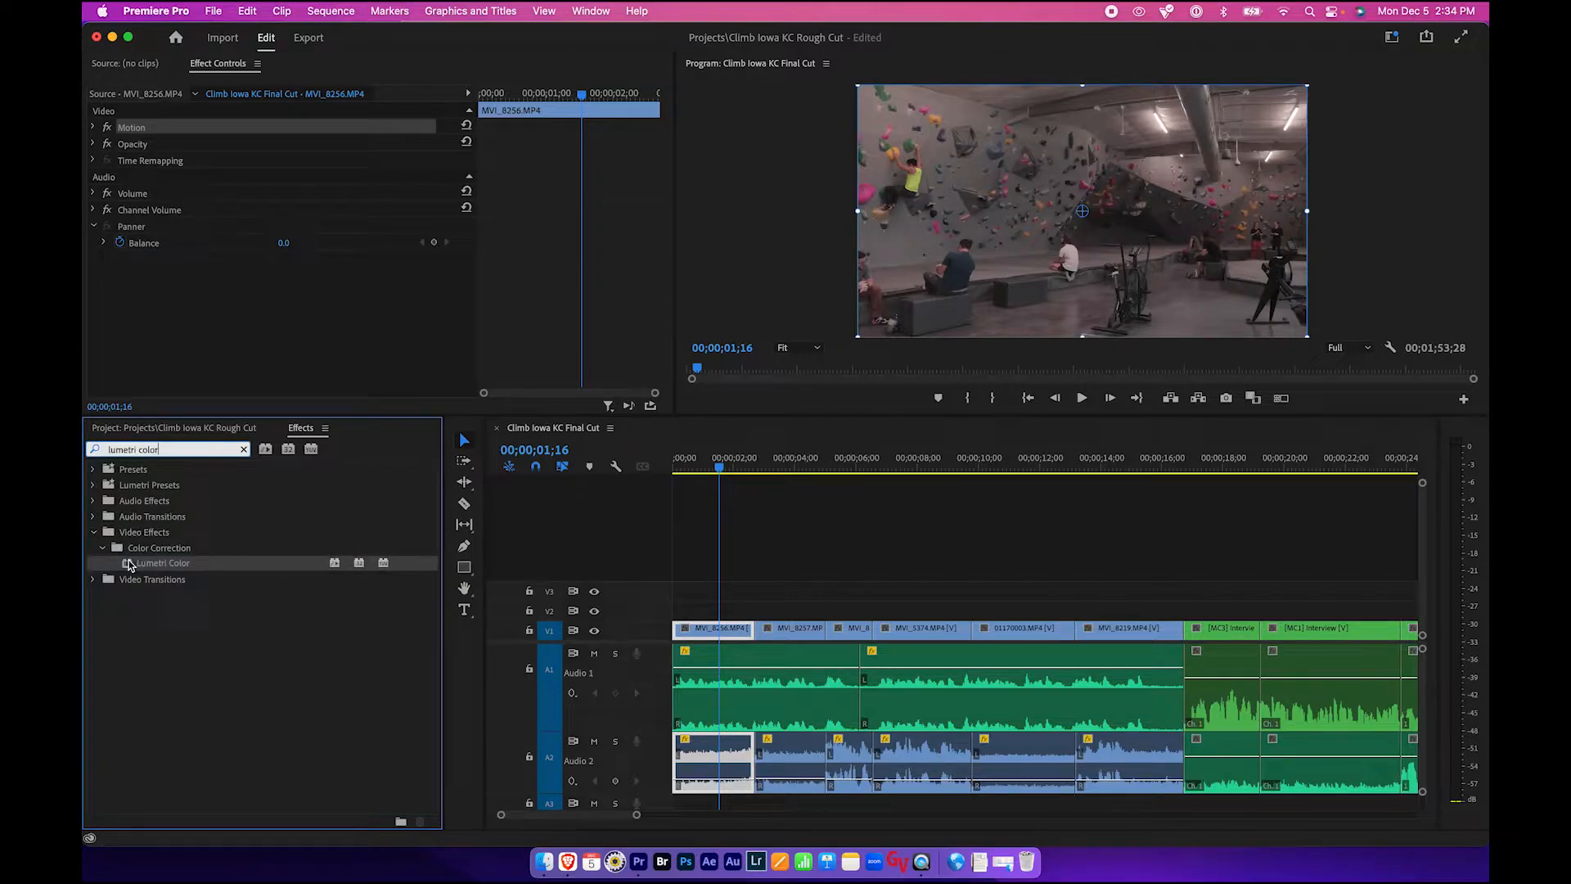
left_click_drag(131, 565, 716, 628)
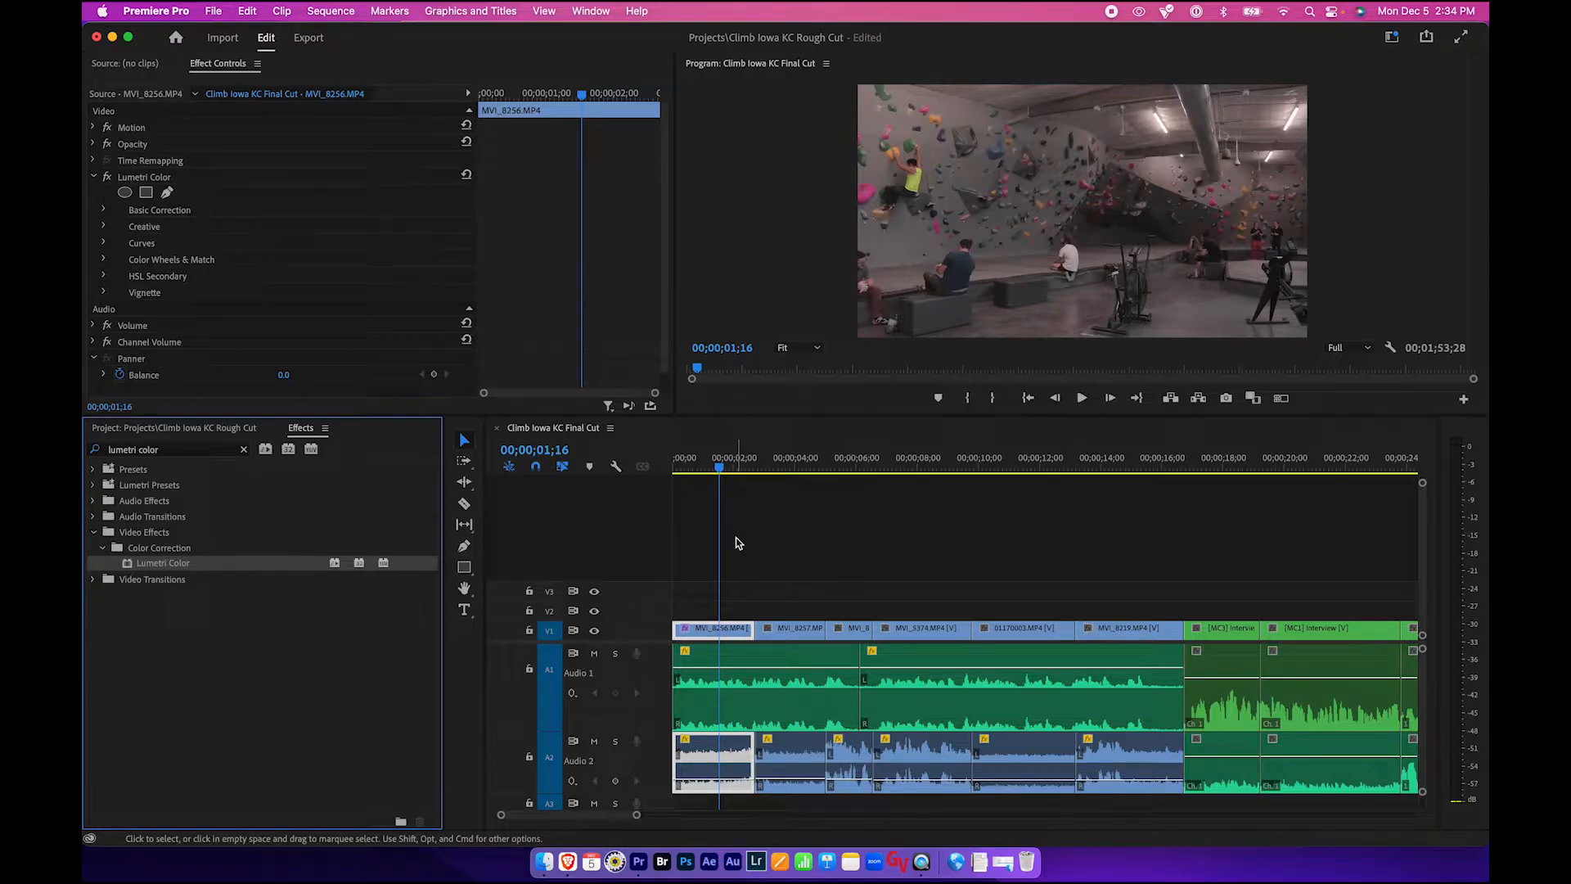
- Expand Lumetri Color's Basic Correction and set the Temperature to about -28.4
left_click(219, 63)
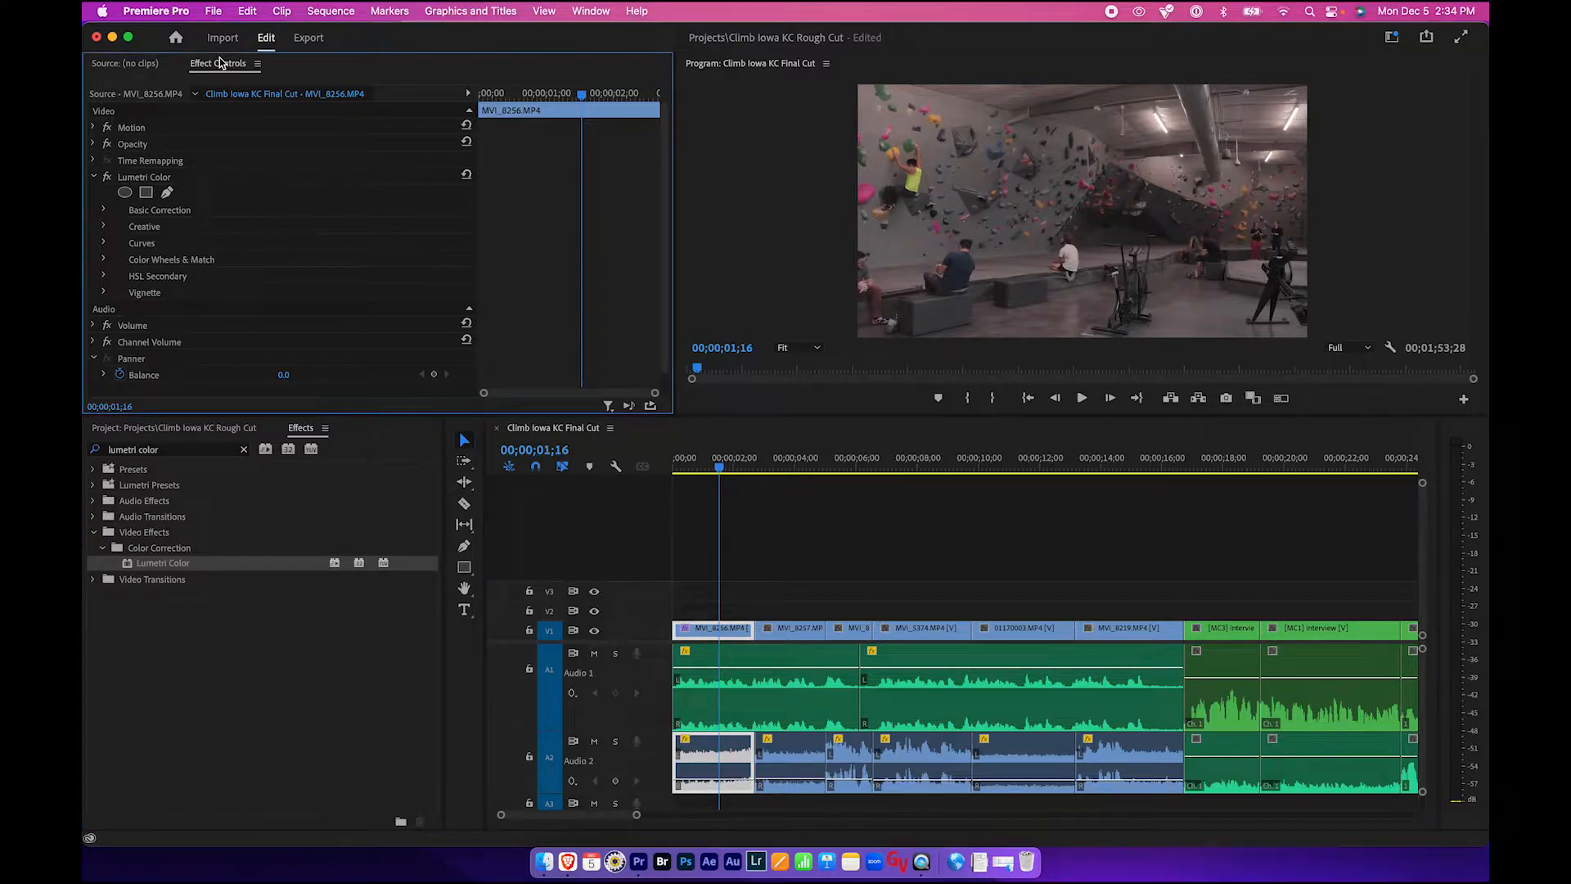
left_click(135, 129)
left_click(135, 147)
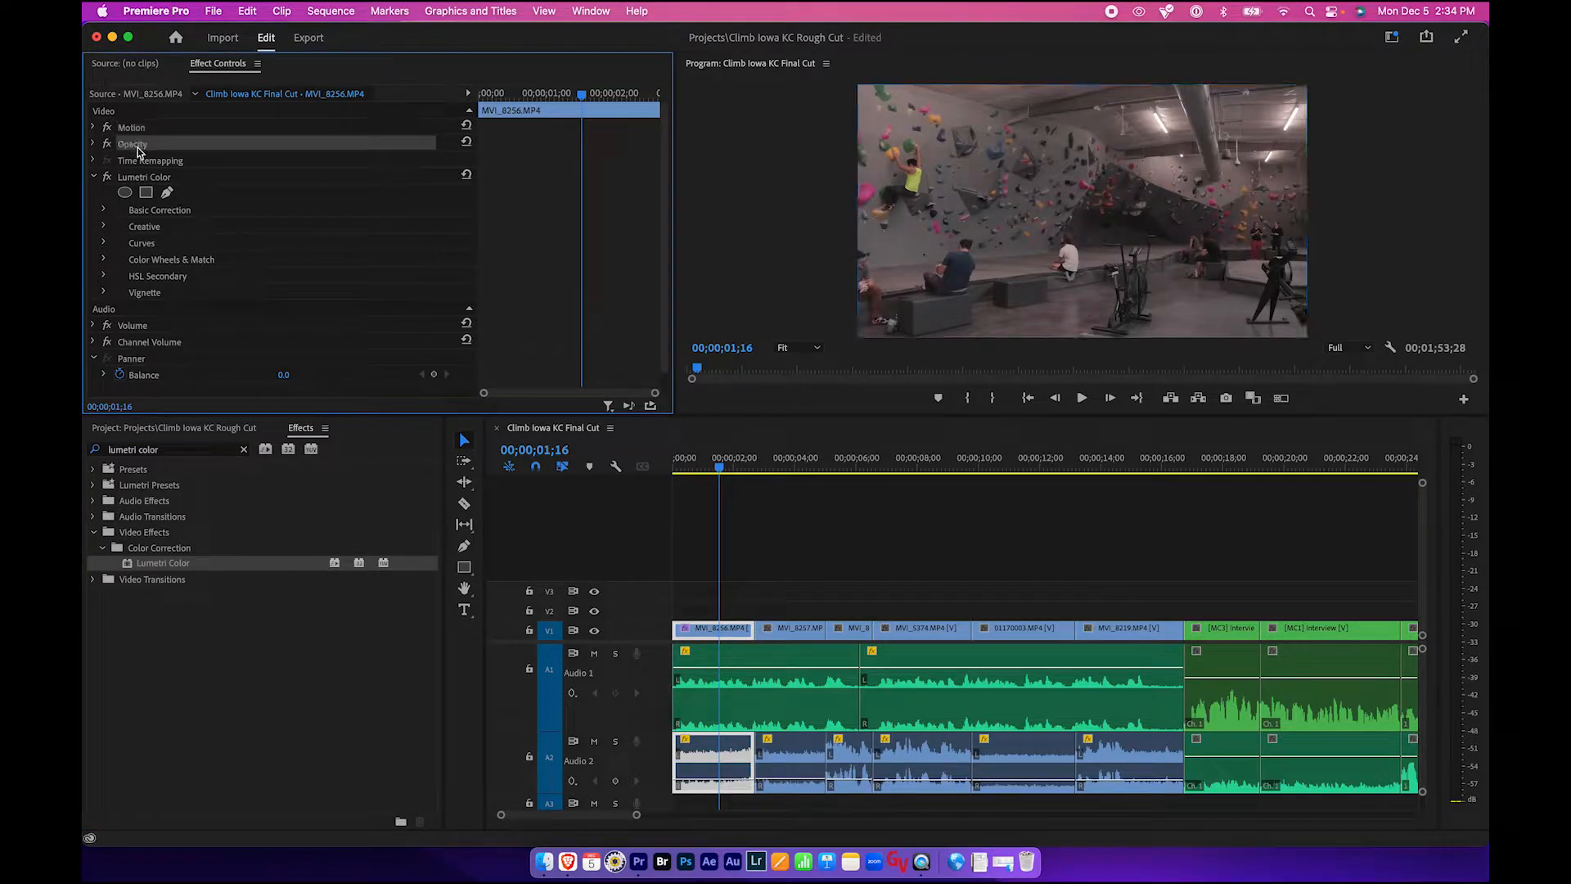
left_click(155, 177)
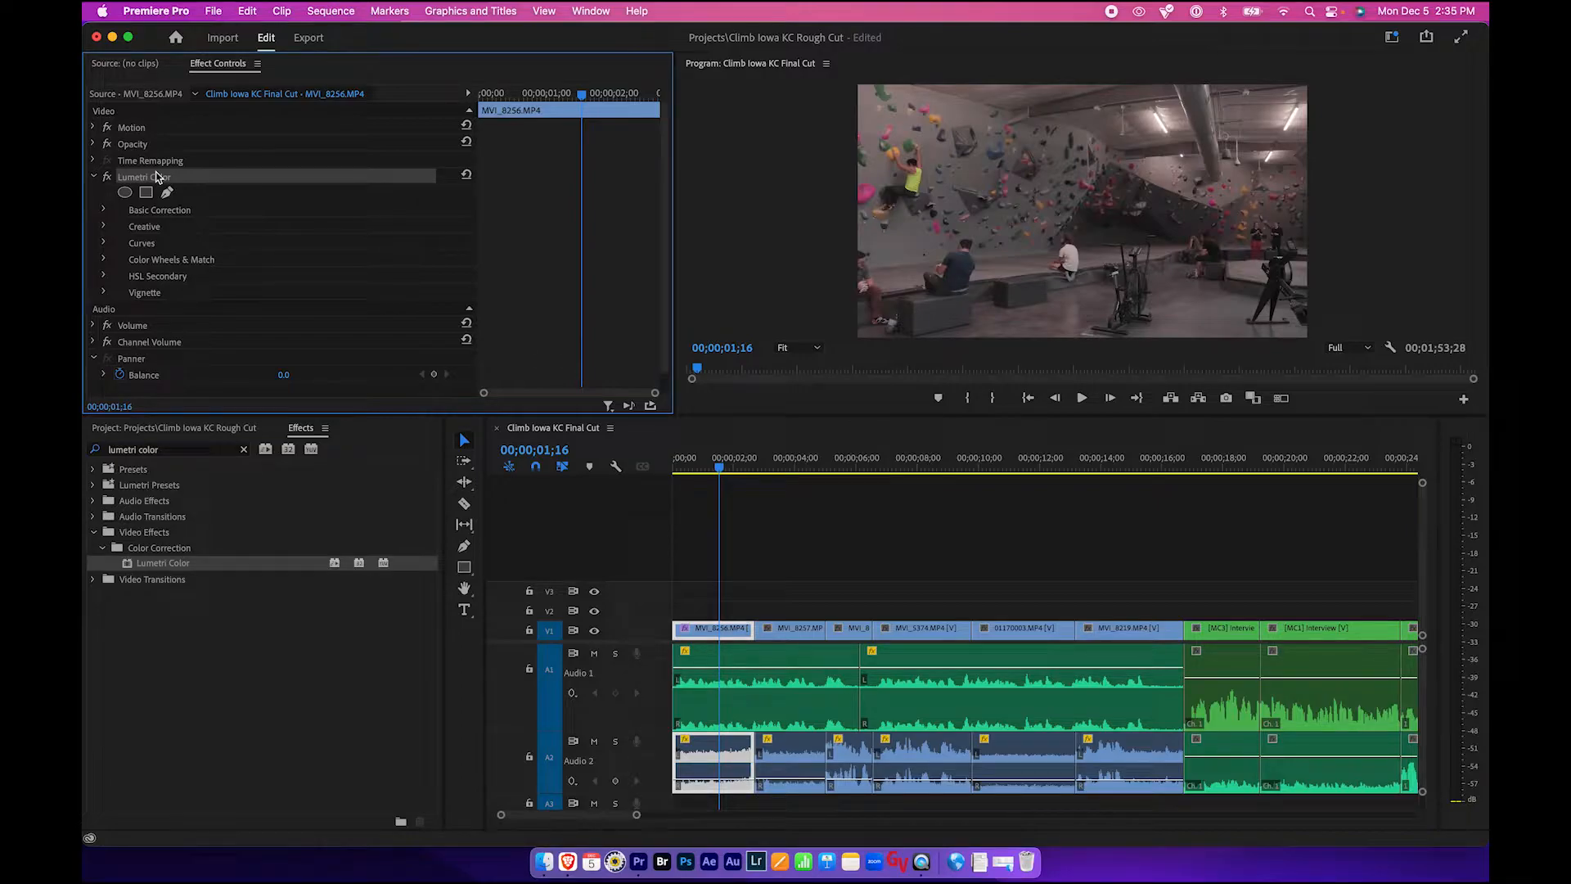
left_click(152, 211)
left_click(104, 210)
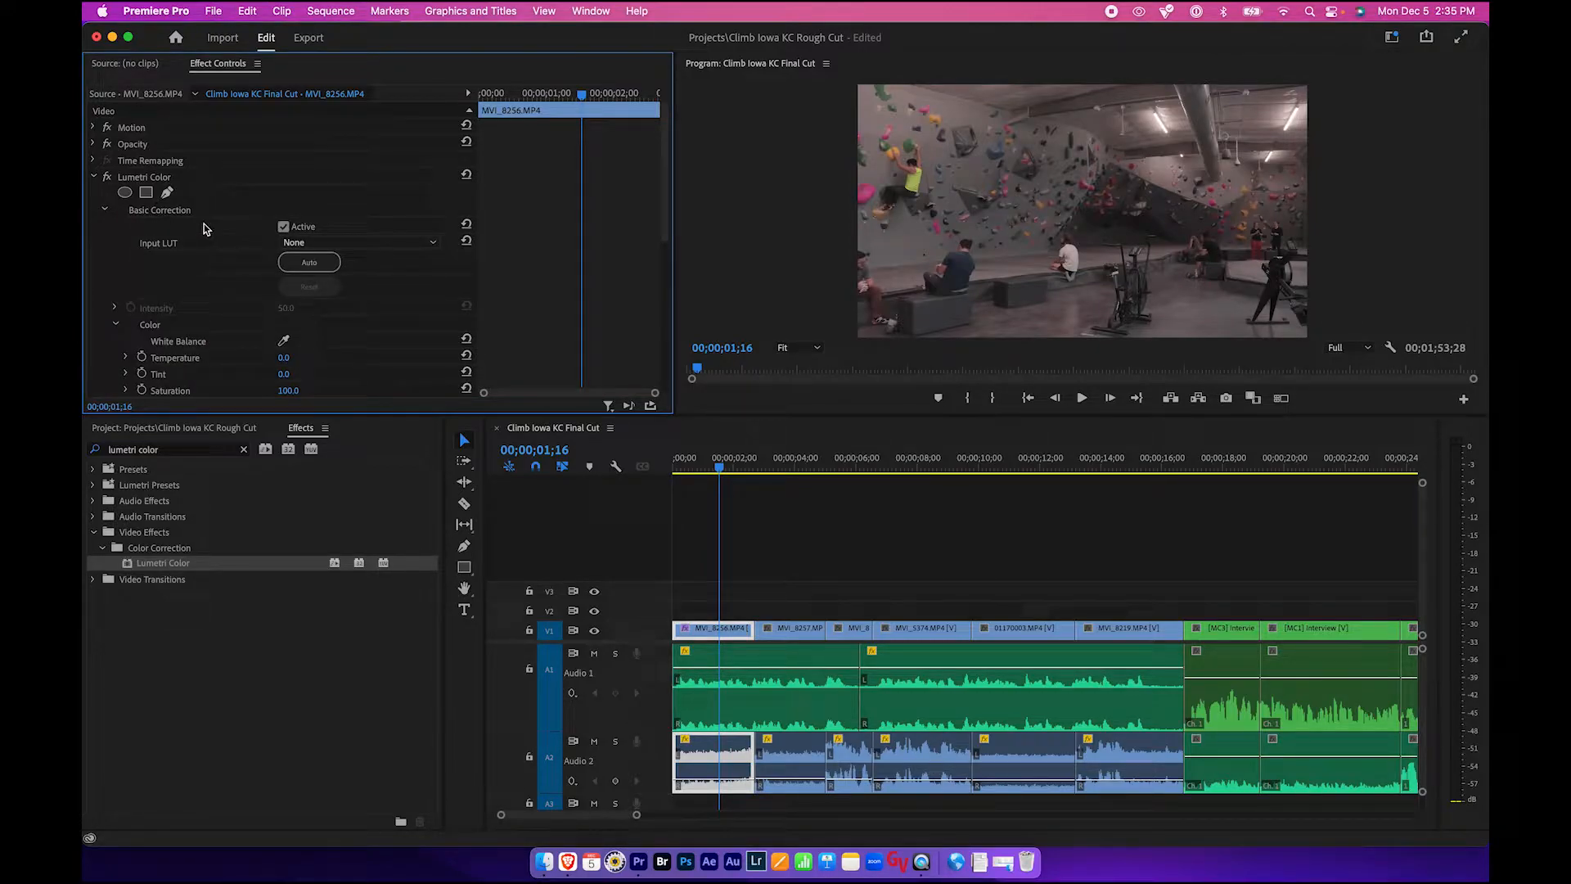
scroll(204, 228, "down", 4)
left_click(126, 200)
left_click_drag(288, 229, 243, 231)
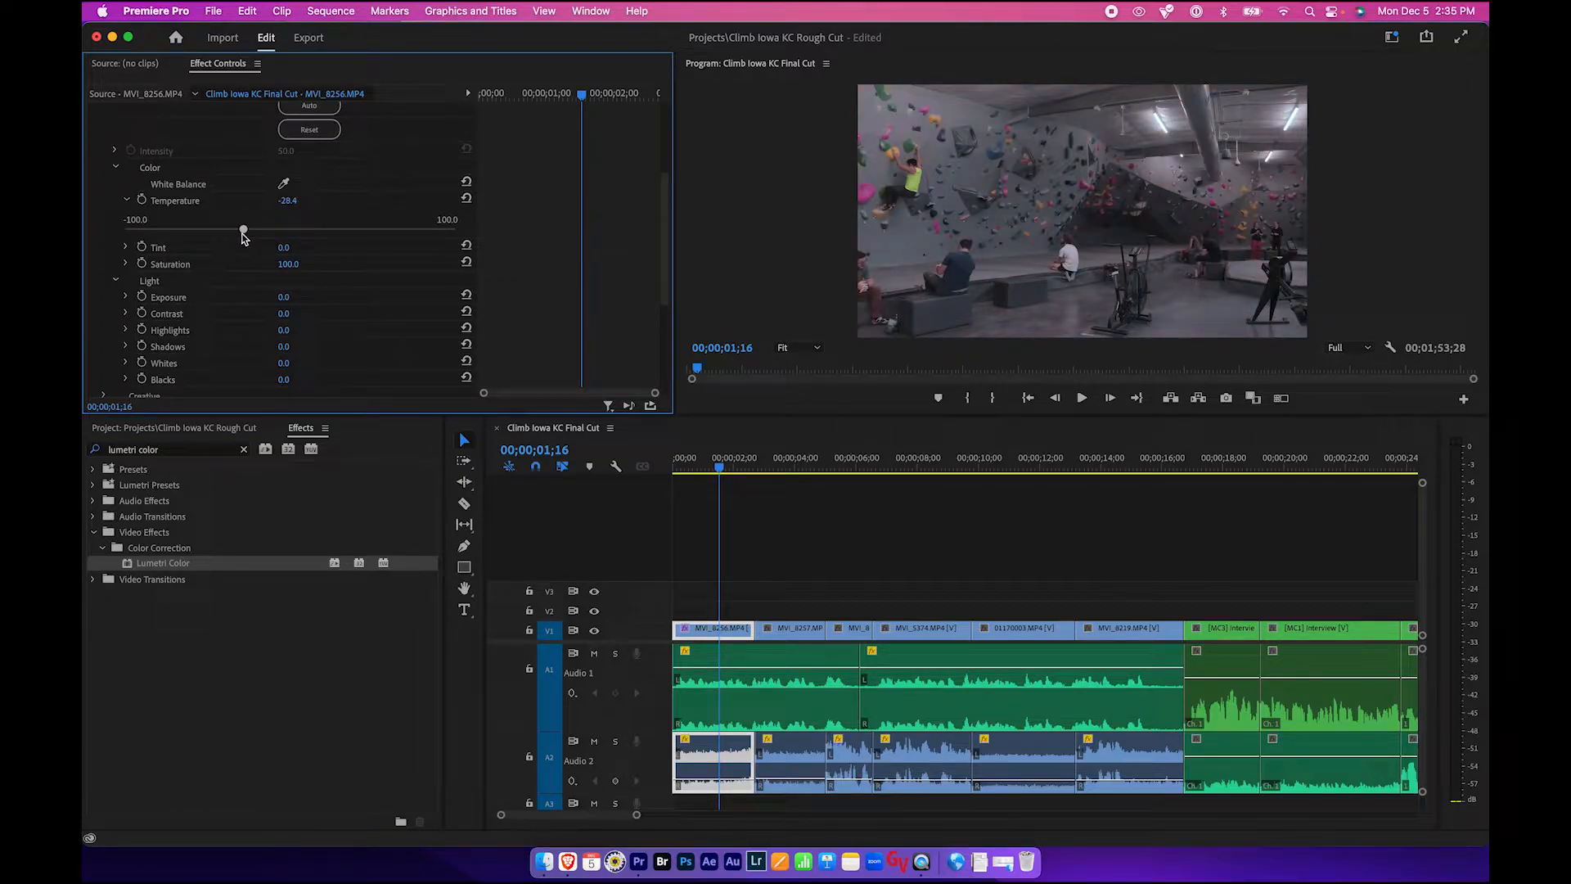
- Set the Tint to about 0.5
left_click(126, 247)
mouse_move(293, 277)
left_mouse_down()
mouse_move(310, 277)
mouse_move(275, 280)
mouse_move(291, 283)
left_mouse_up()
scroll(252, 274, "down", 5)
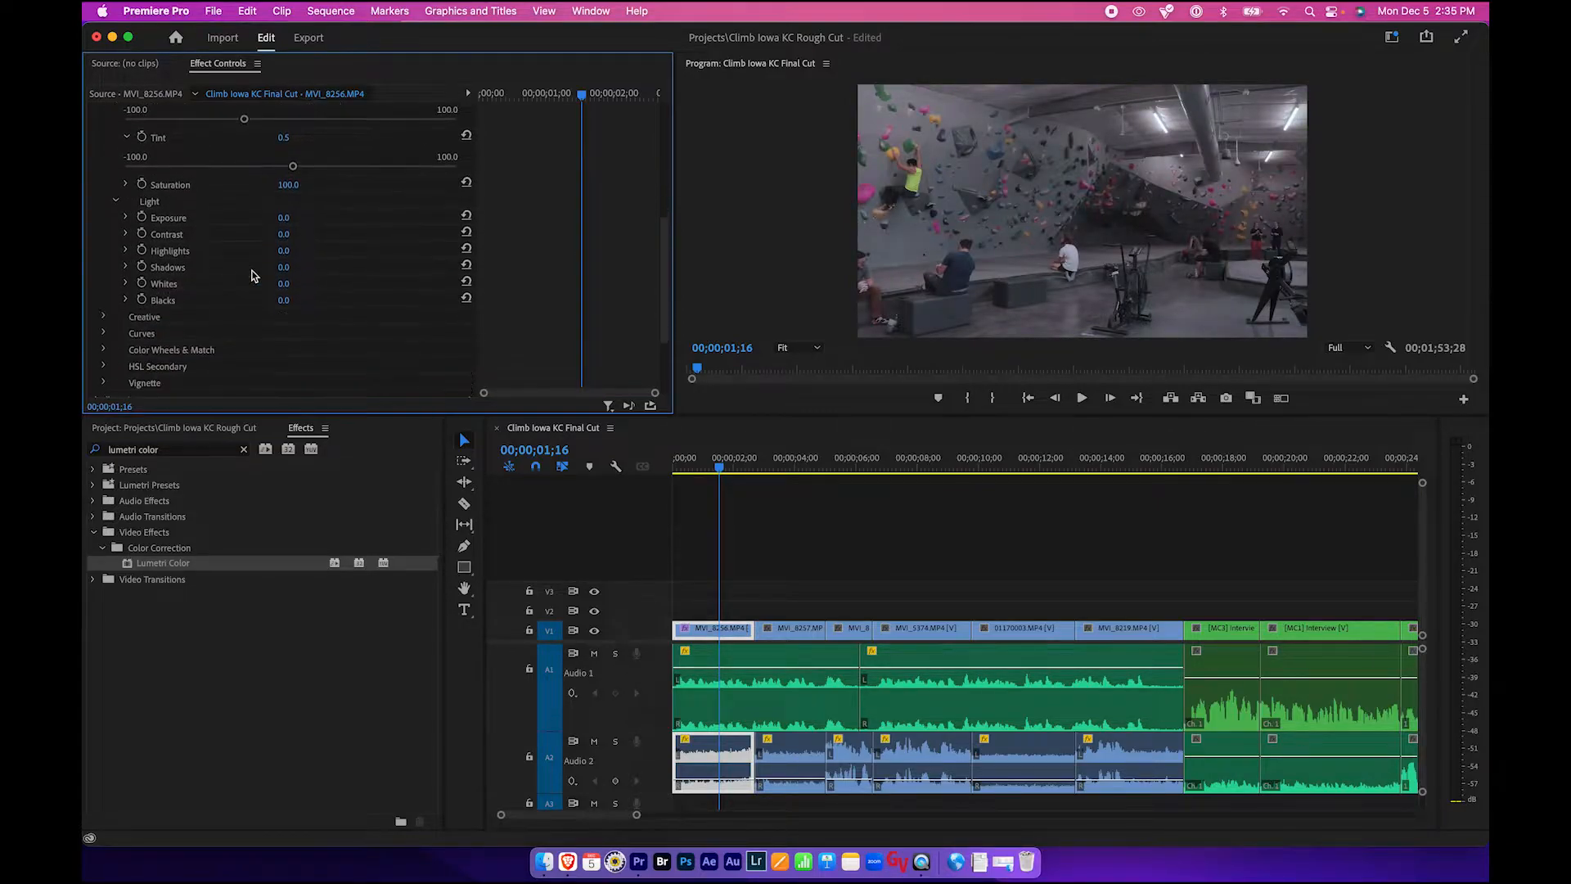
key("XF86MonBrightnessUp")
key("XF86MonBrightnessUp")
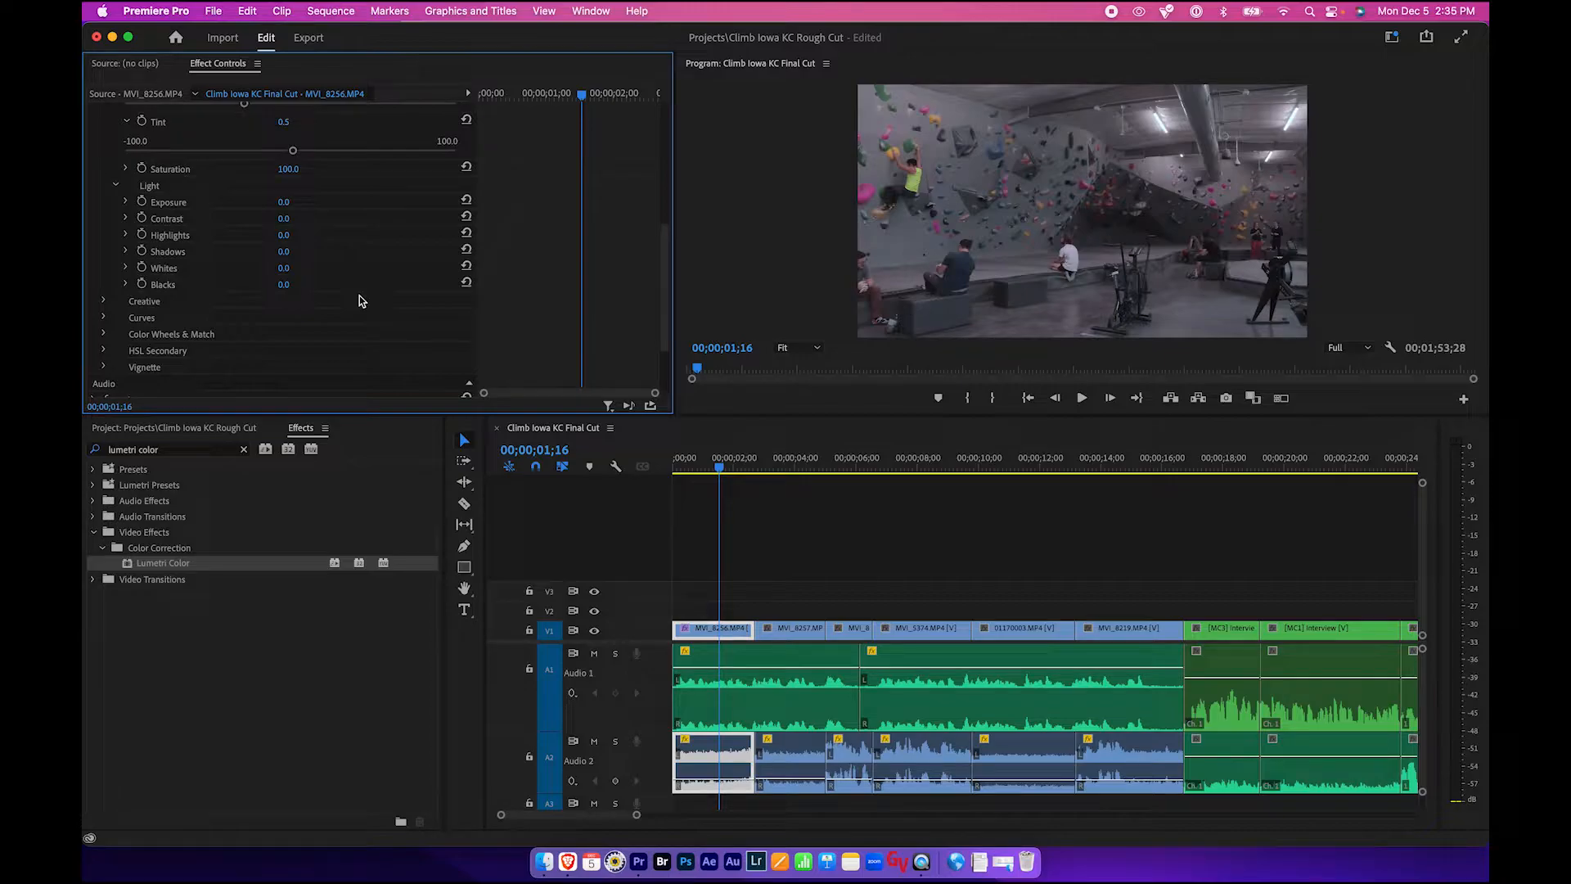
left_click(822, 164)
key("super+h")
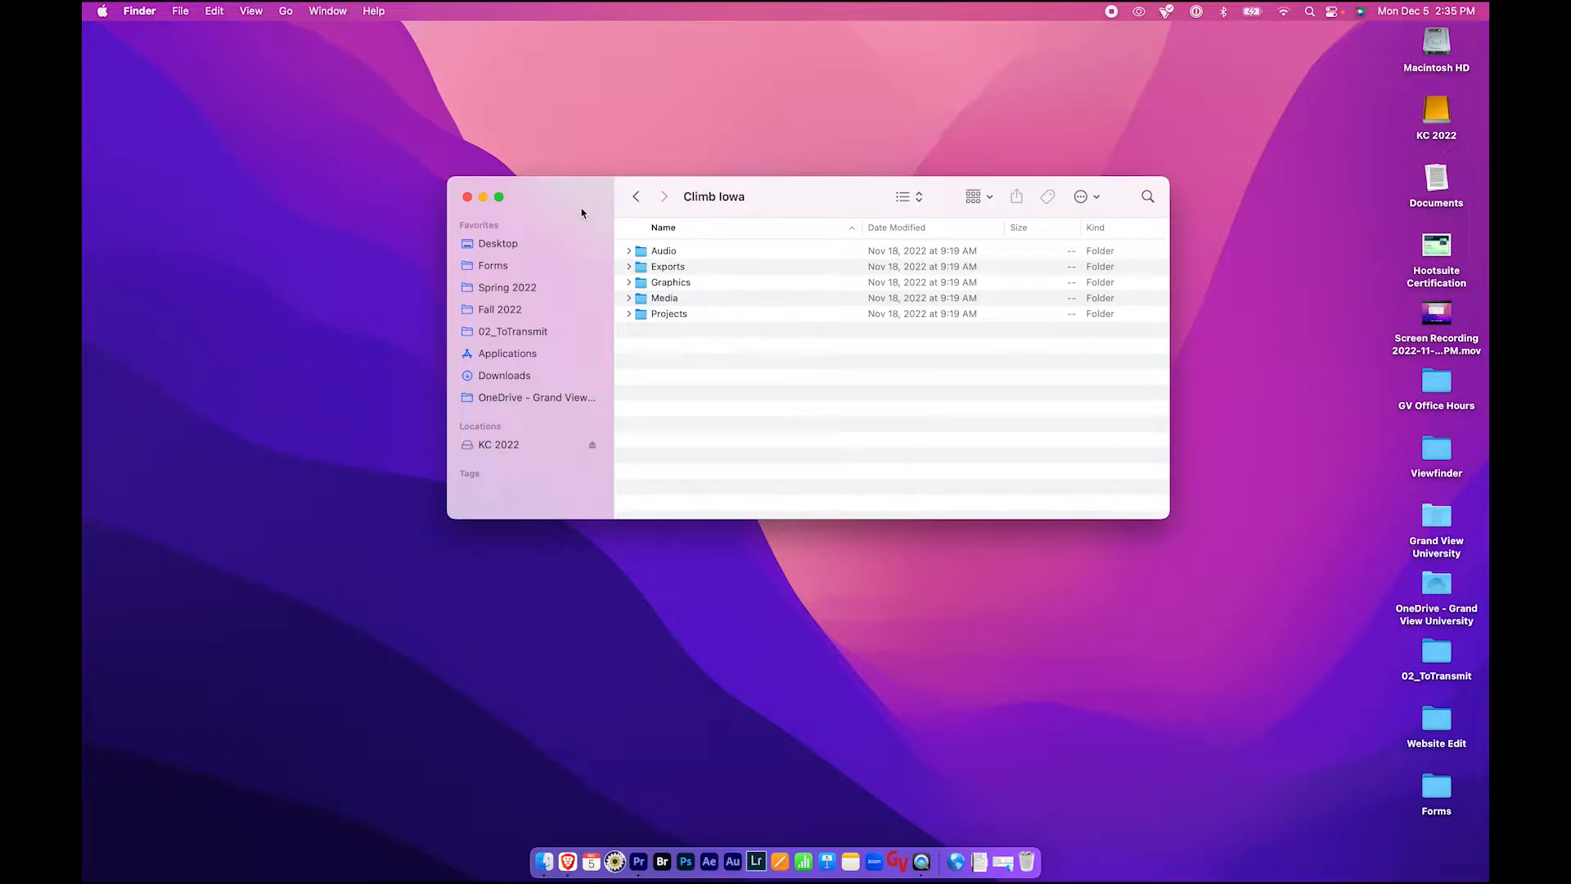
left_click(639, 863)
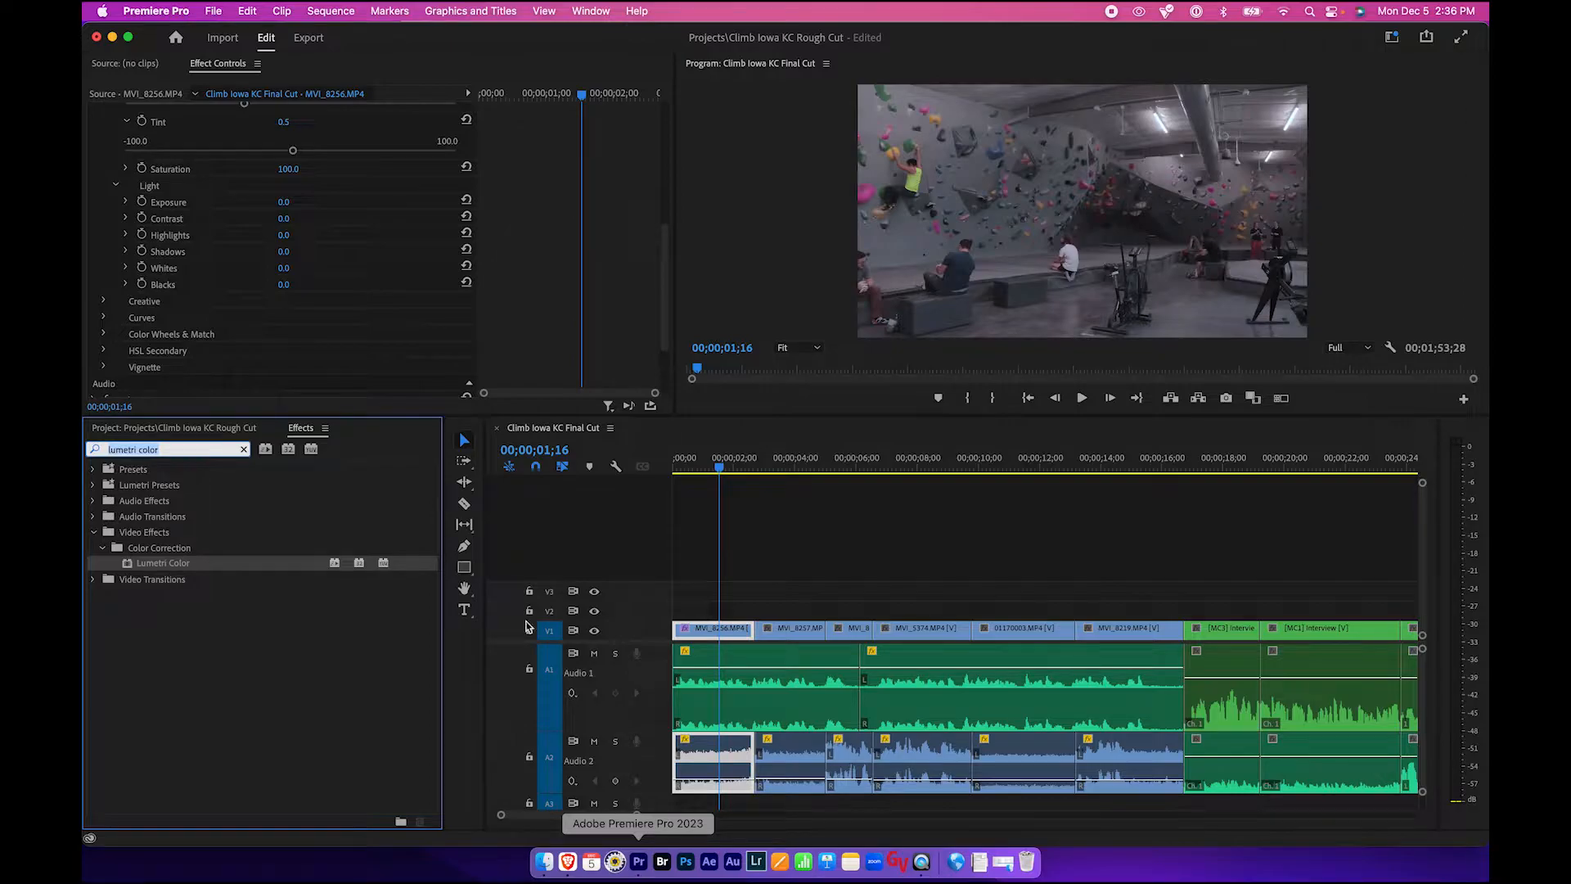
scroll(266, 215, "up", 5)
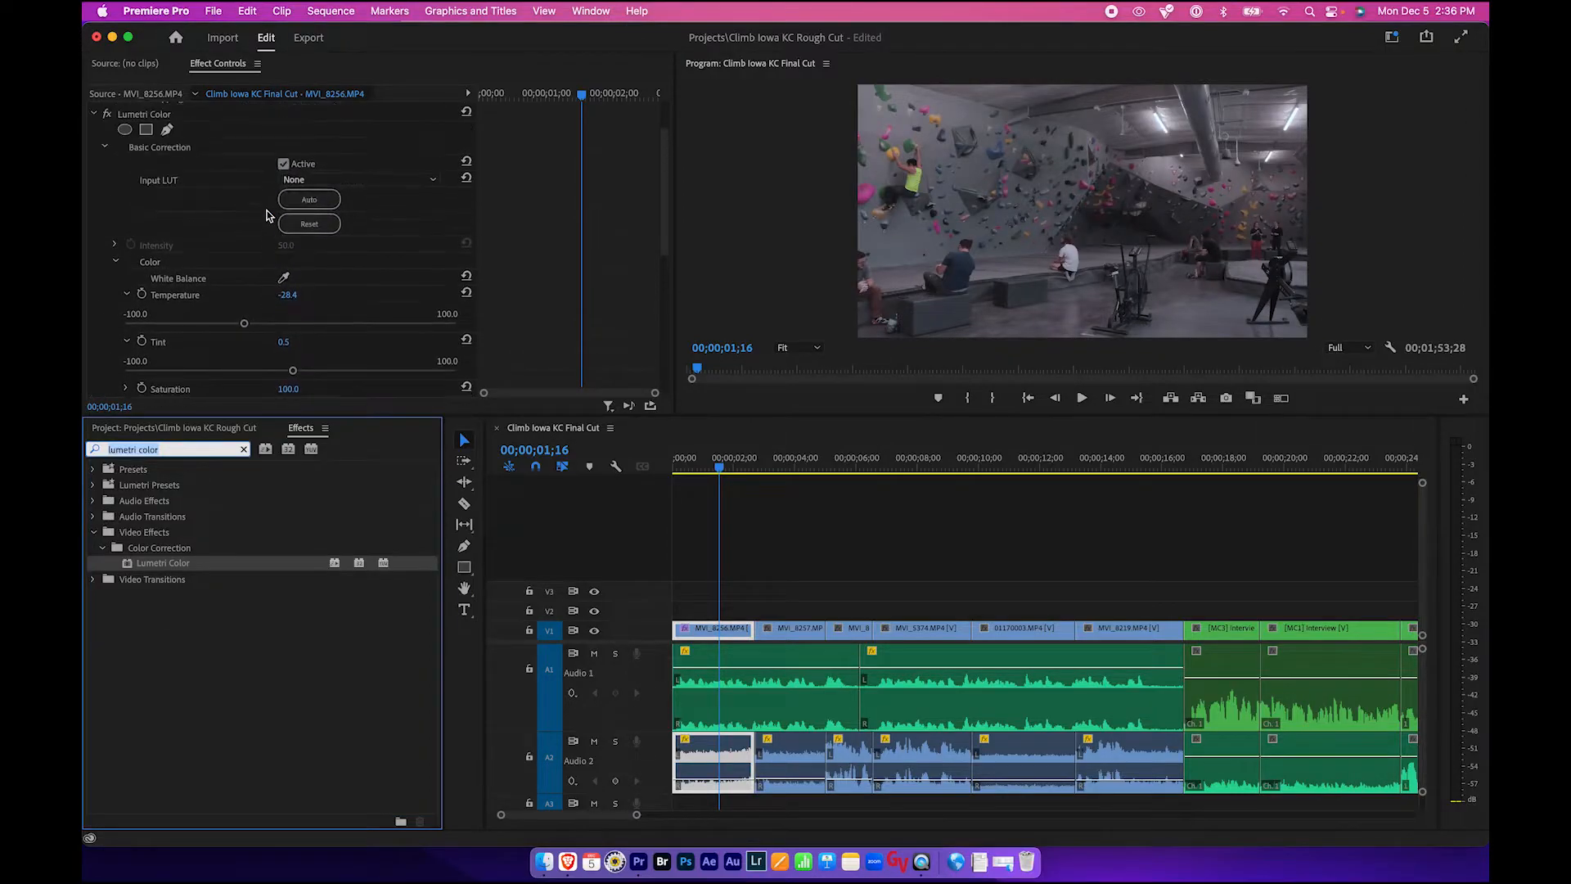
scroll(266, 215, "down", 5)
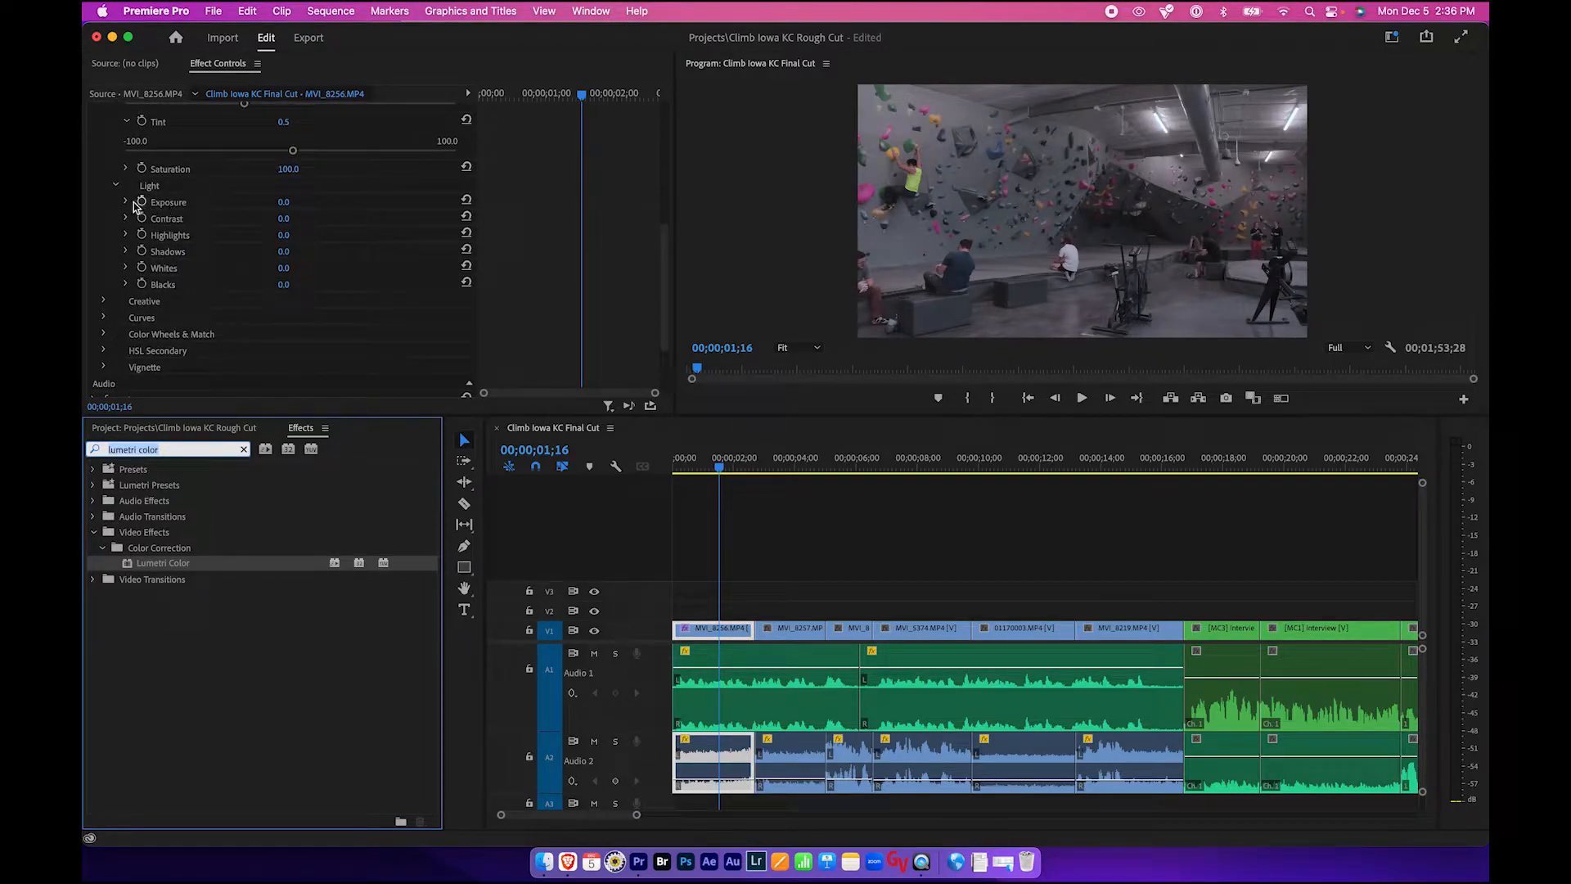
- Set the Exposure to about 0.3 and the Contrast to about 82.9
left_click(126, 208)
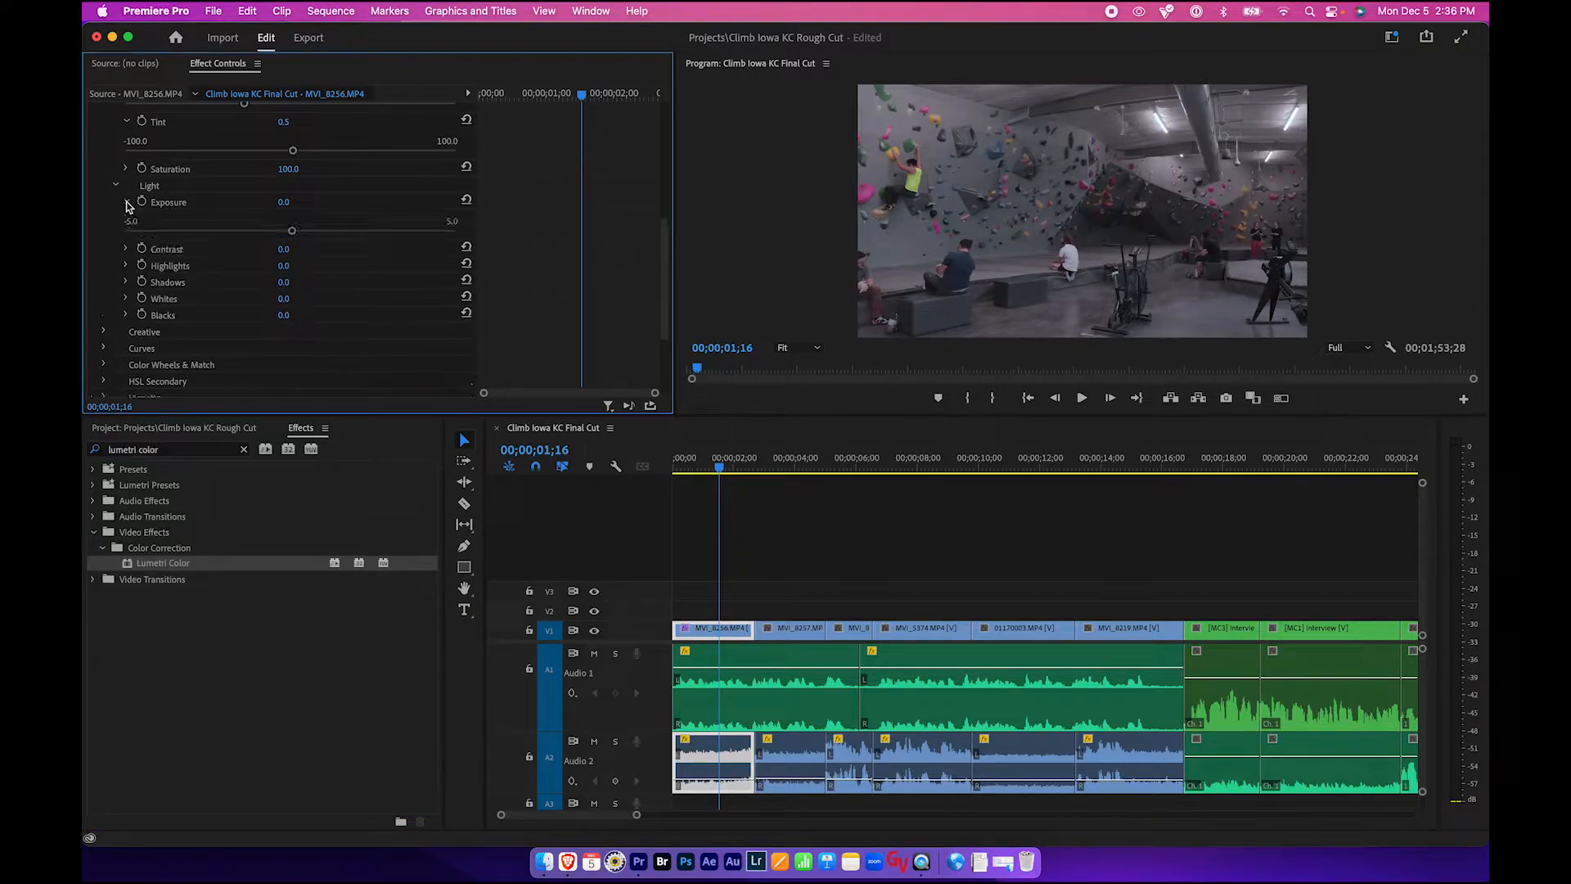
left_click_drag(292, 232, 428, 282)
left_click(126, 248)
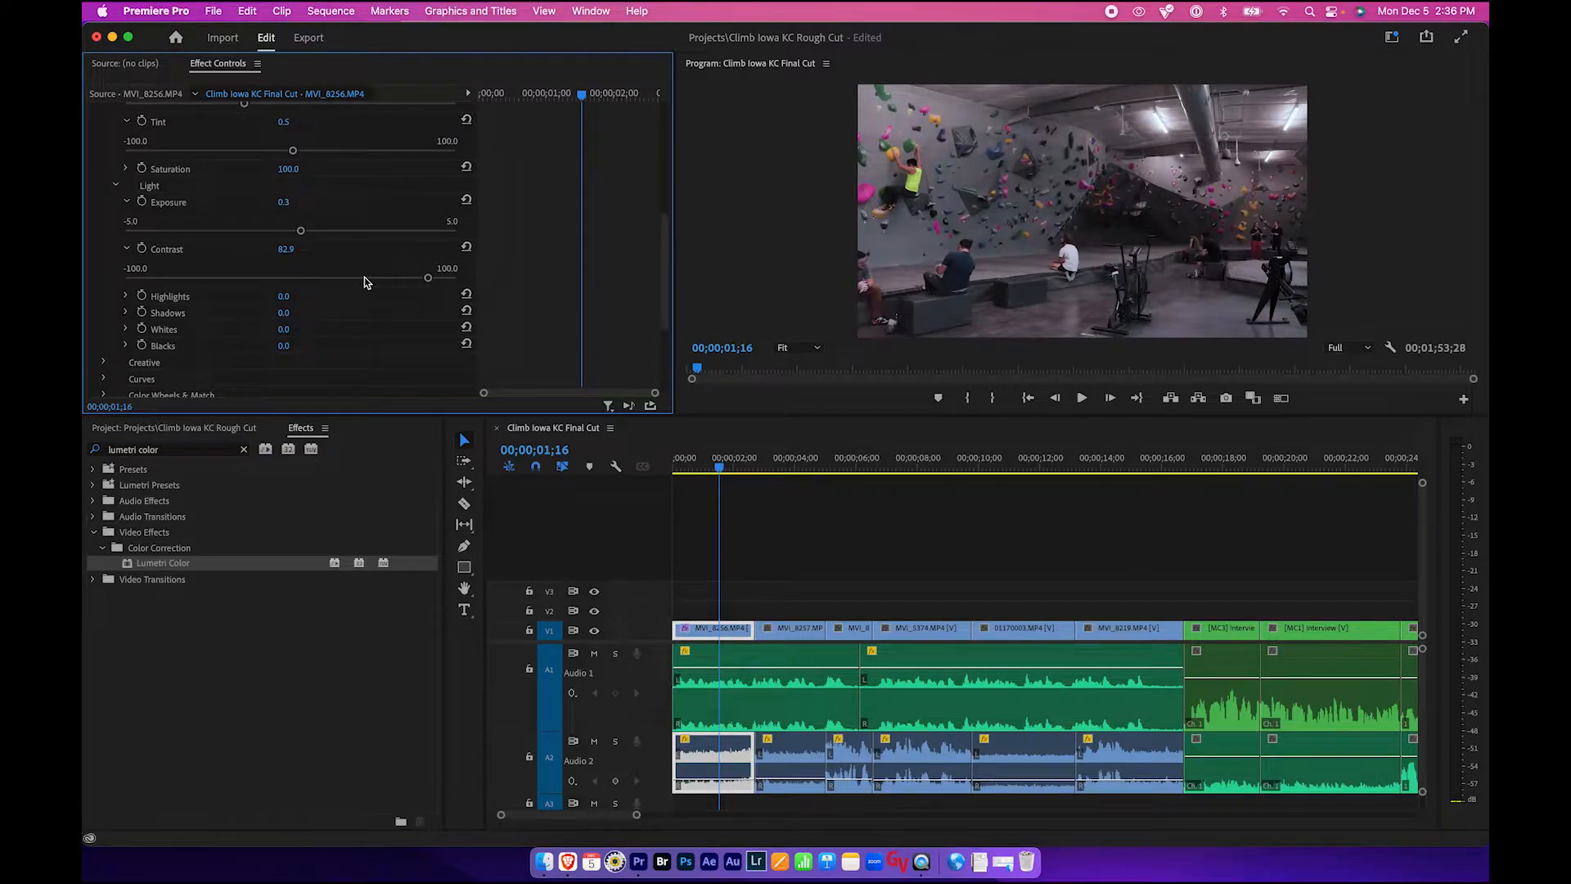
- Set the Highlights to about 0.9 and the Shadows to about -7.1
scroll(365, 280, "down", 3)
left_click(125, 171)
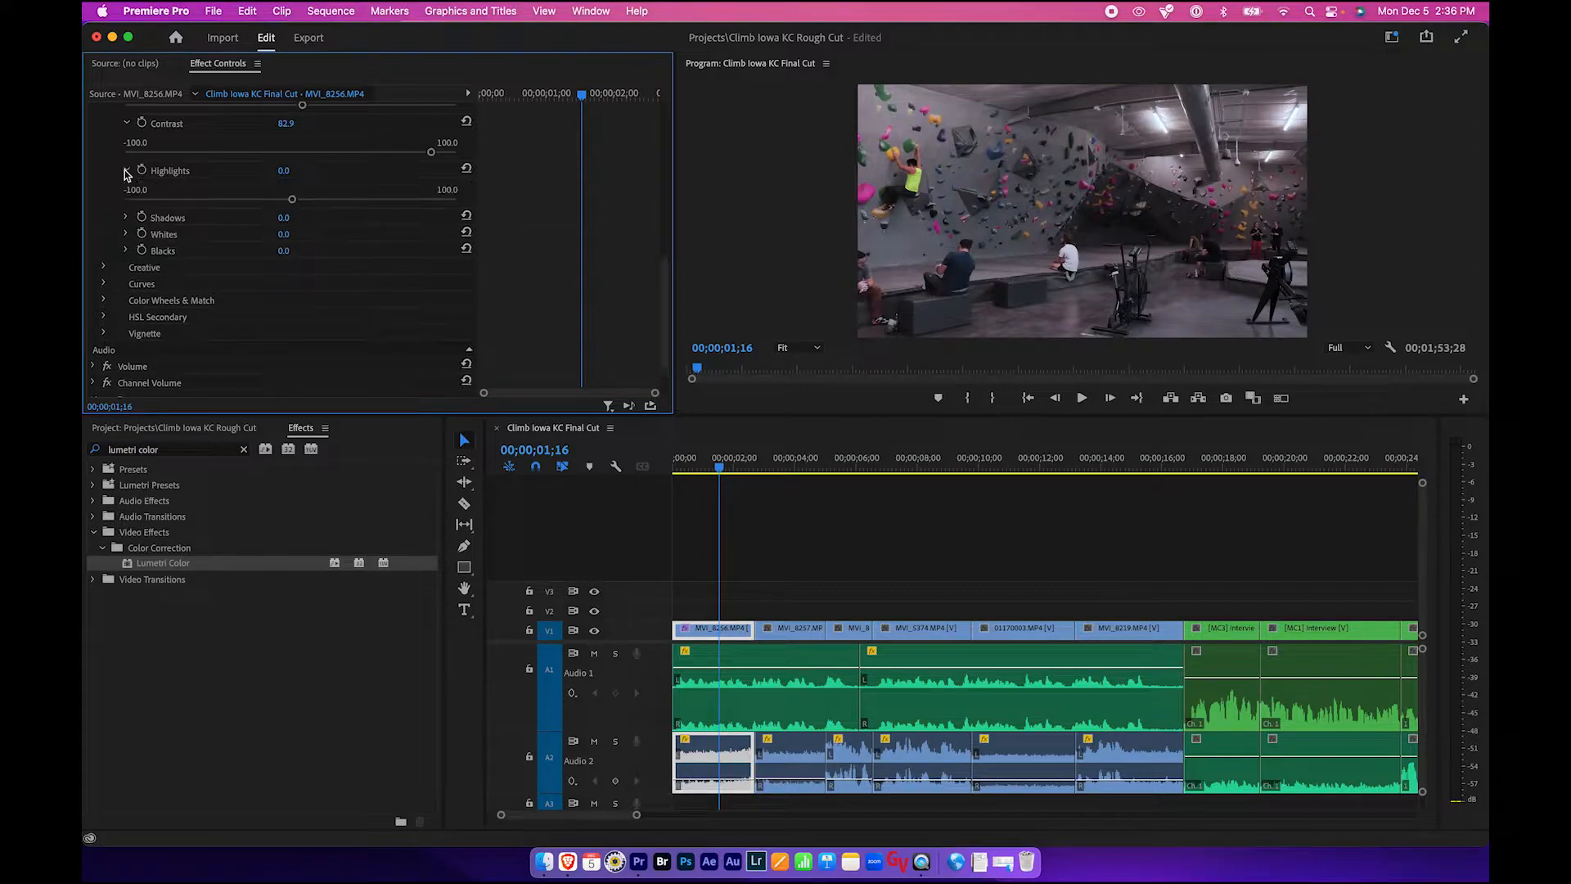
left_click(125, 218)
left_click_drag(293, 202, 279, 249)
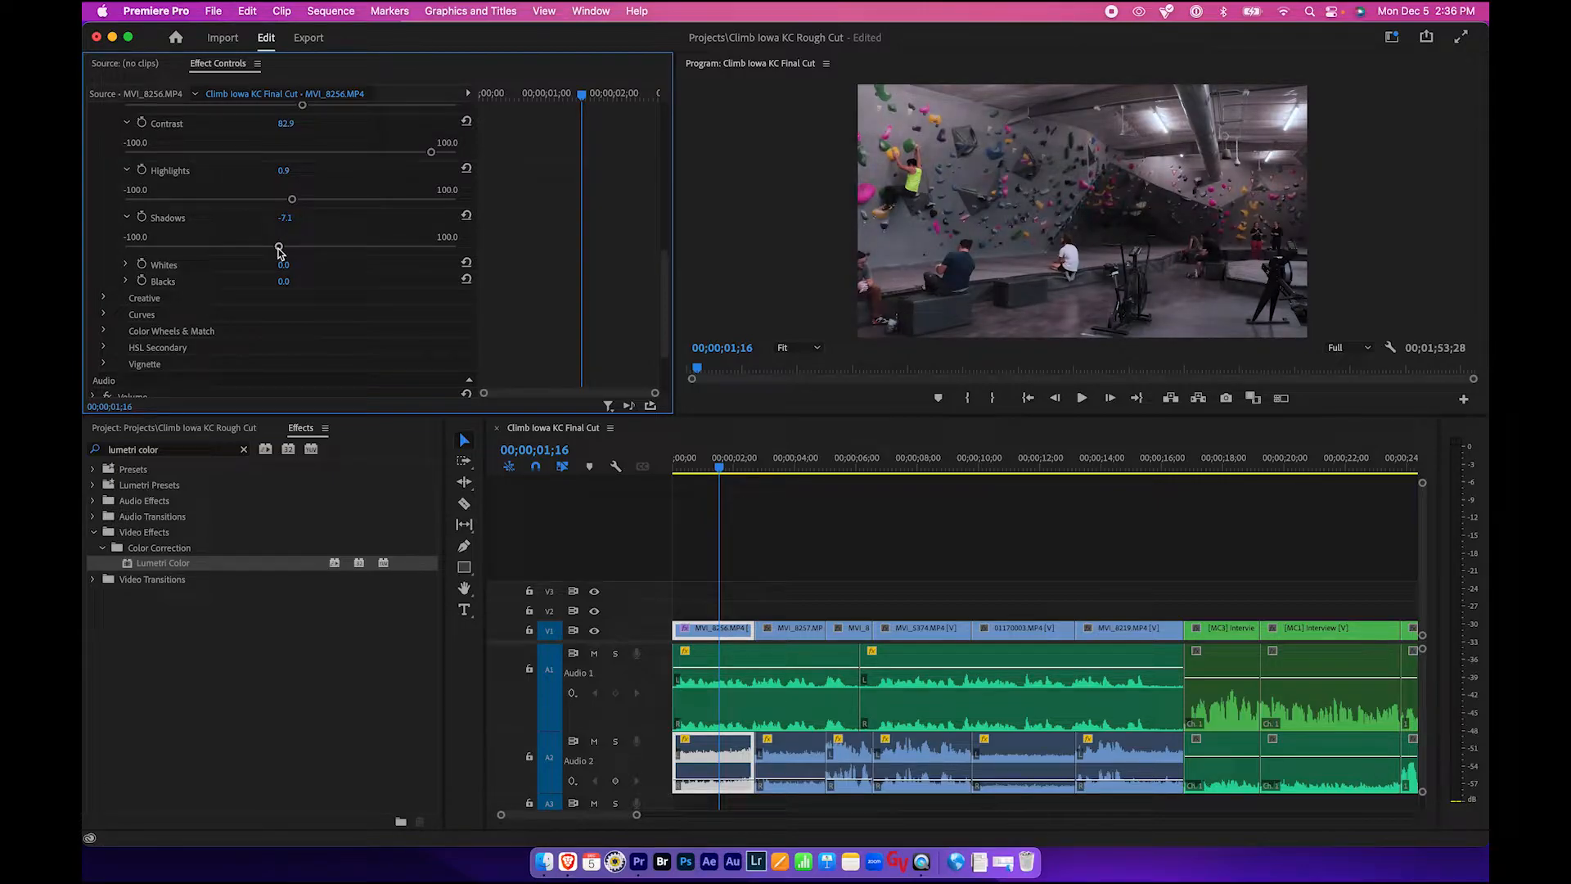
- Toggle the Lumetri Color effect off to compare the clip without the correction
scroll(279, 253, "up", 5)
scroll(279, 252, "up", 8)
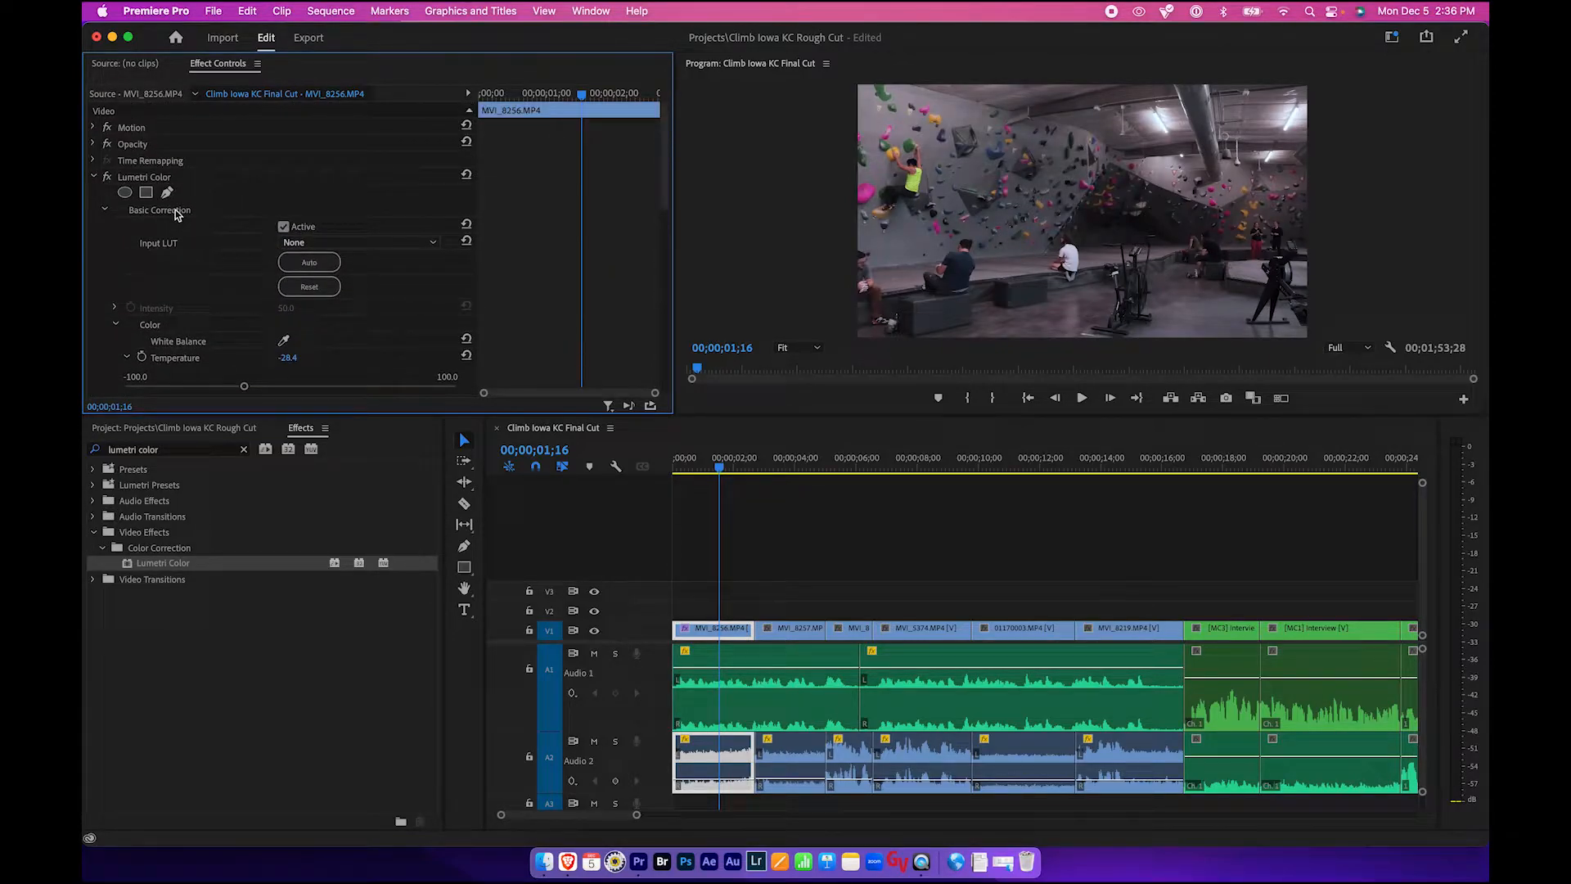
left_click(150, 178)
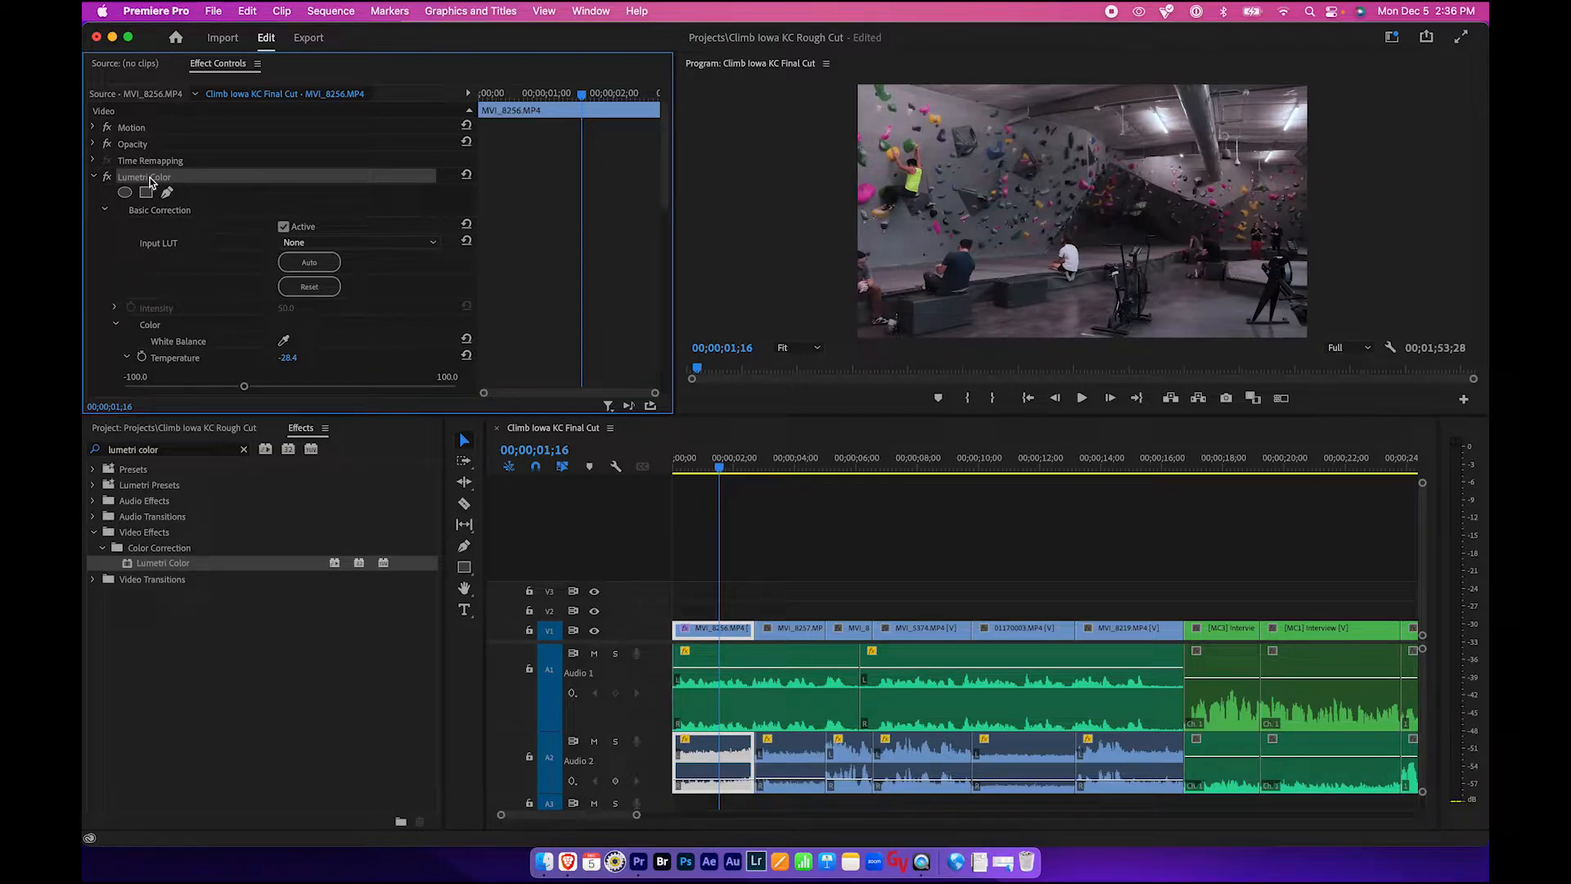
- Toggle the Lumetri Color effect on and off repeatedly to compare the first clip with and without correction
left_click(106, 178)
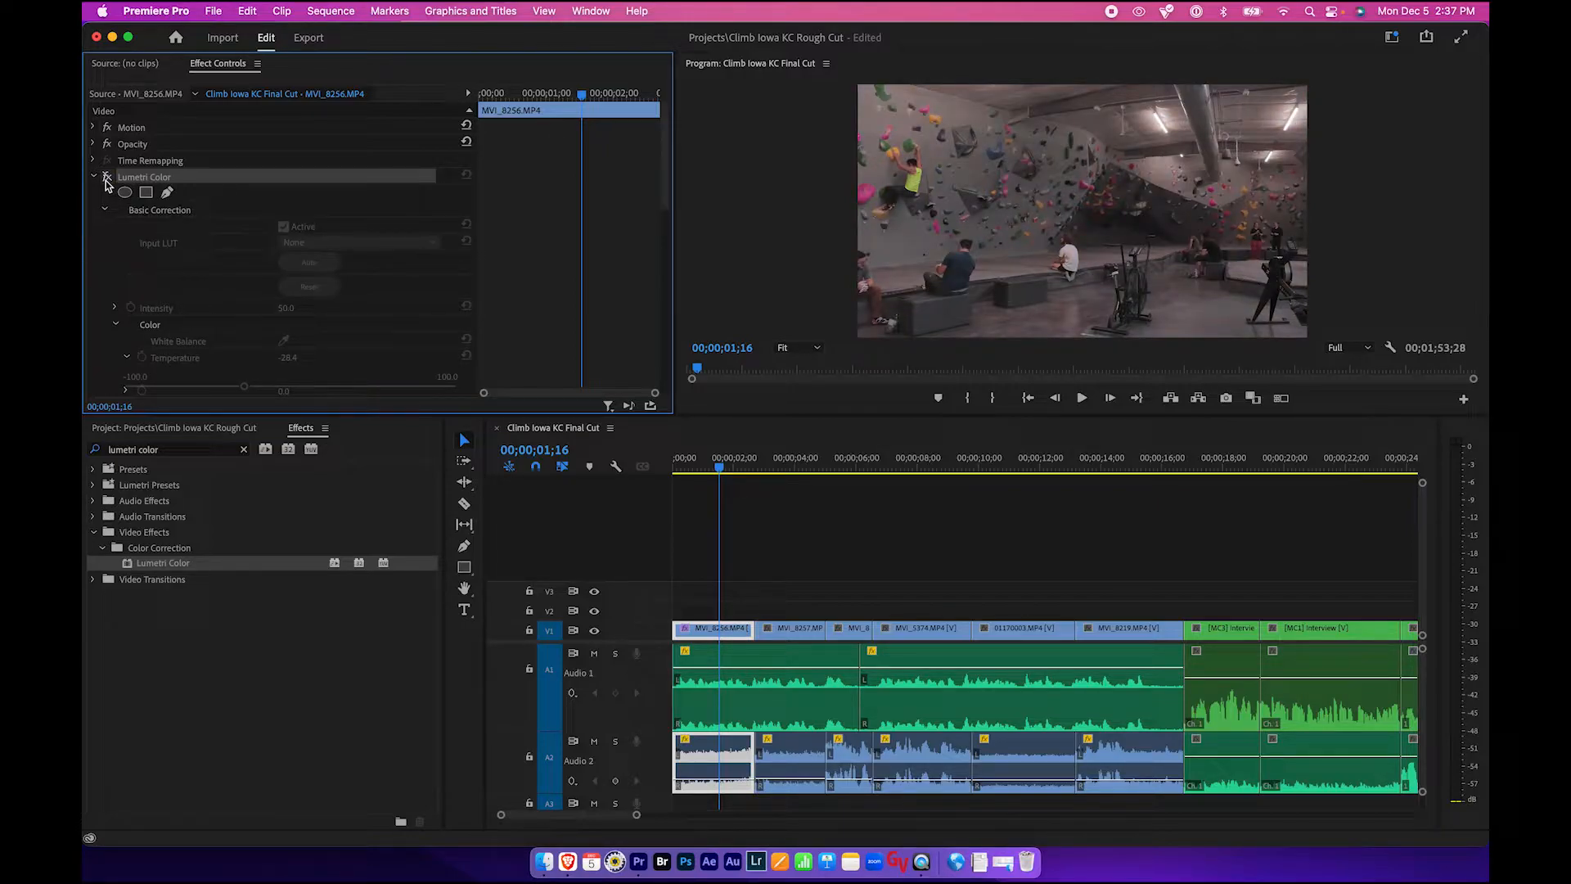
left_click(107, 178)
left_click(107, 179)
left_click(106, 178)
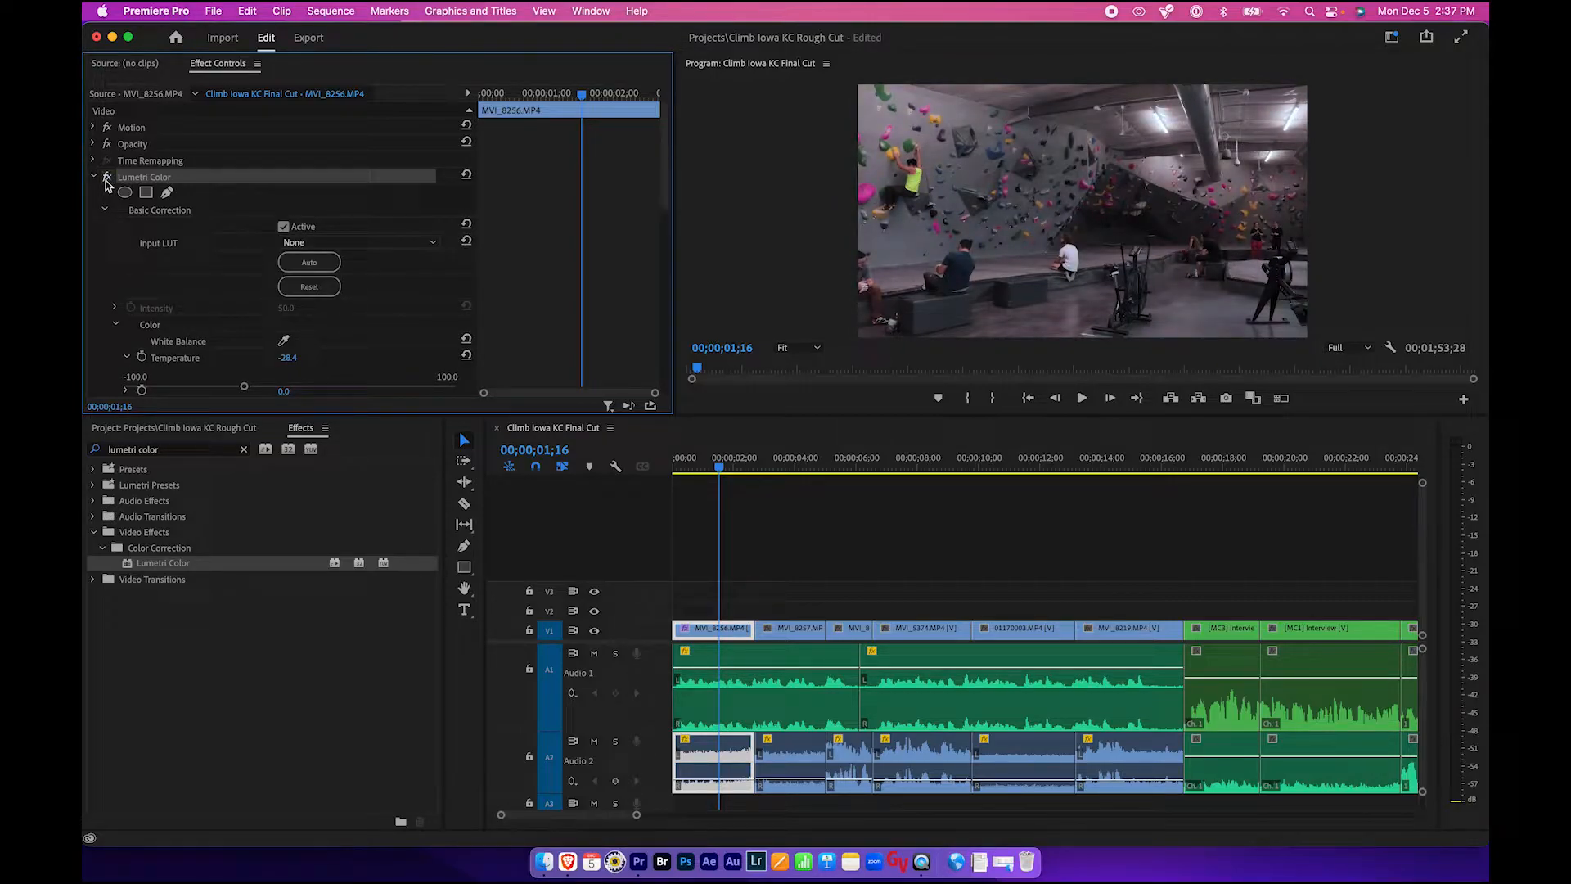
left_click(107, 178)
left_click(107, 177)
- Apply the Lumetri Color effect to the second clip, MVI_8257
left_click_drag(721, 469, 790, 469)
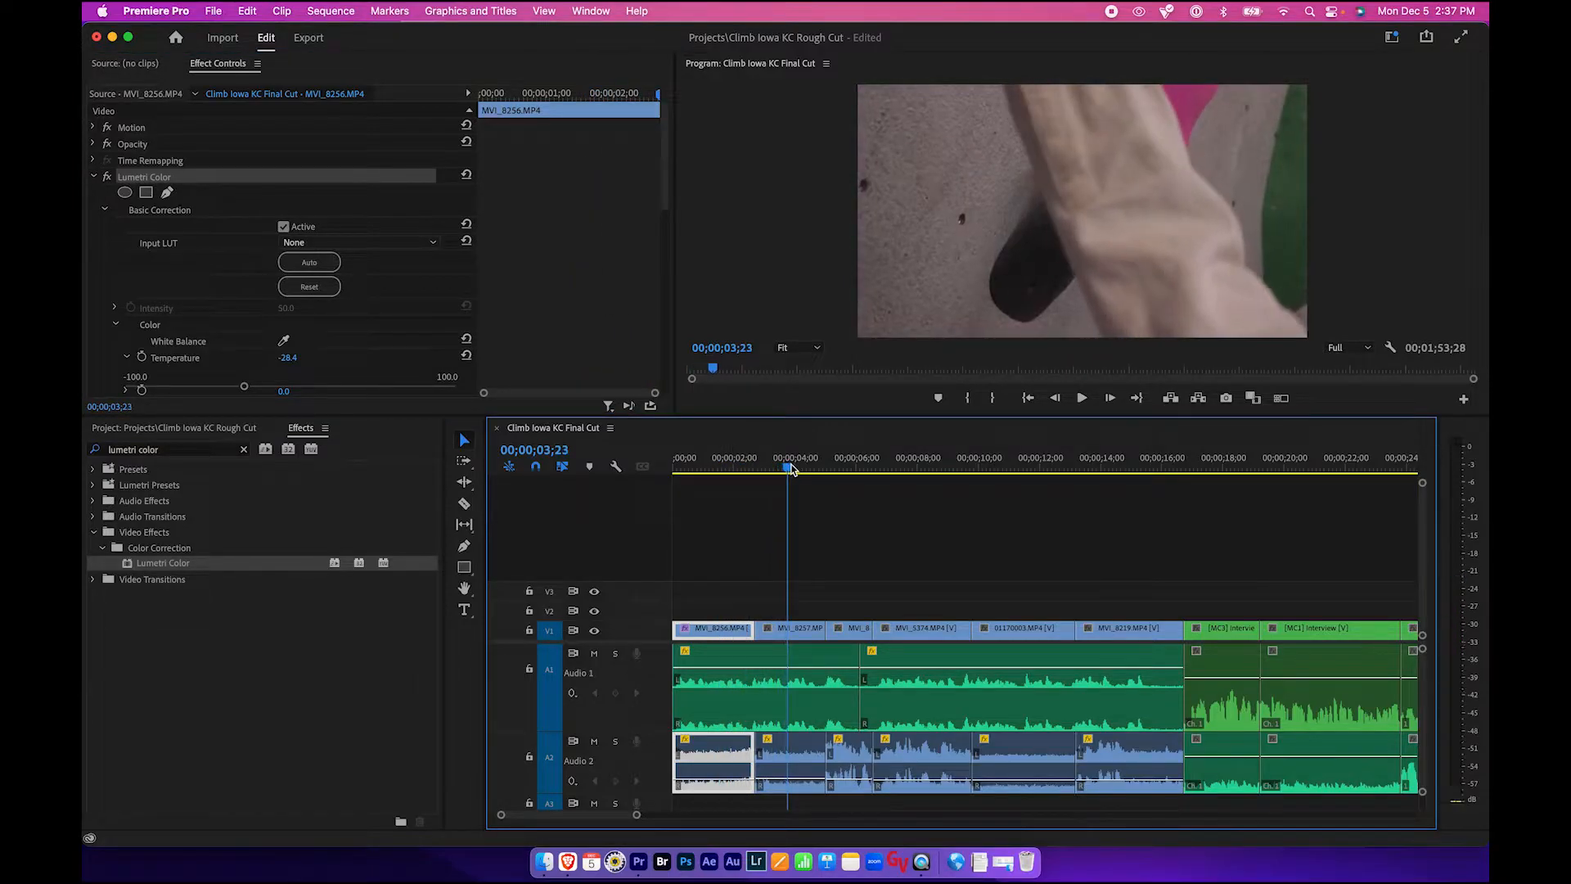
left_click(795, 629)
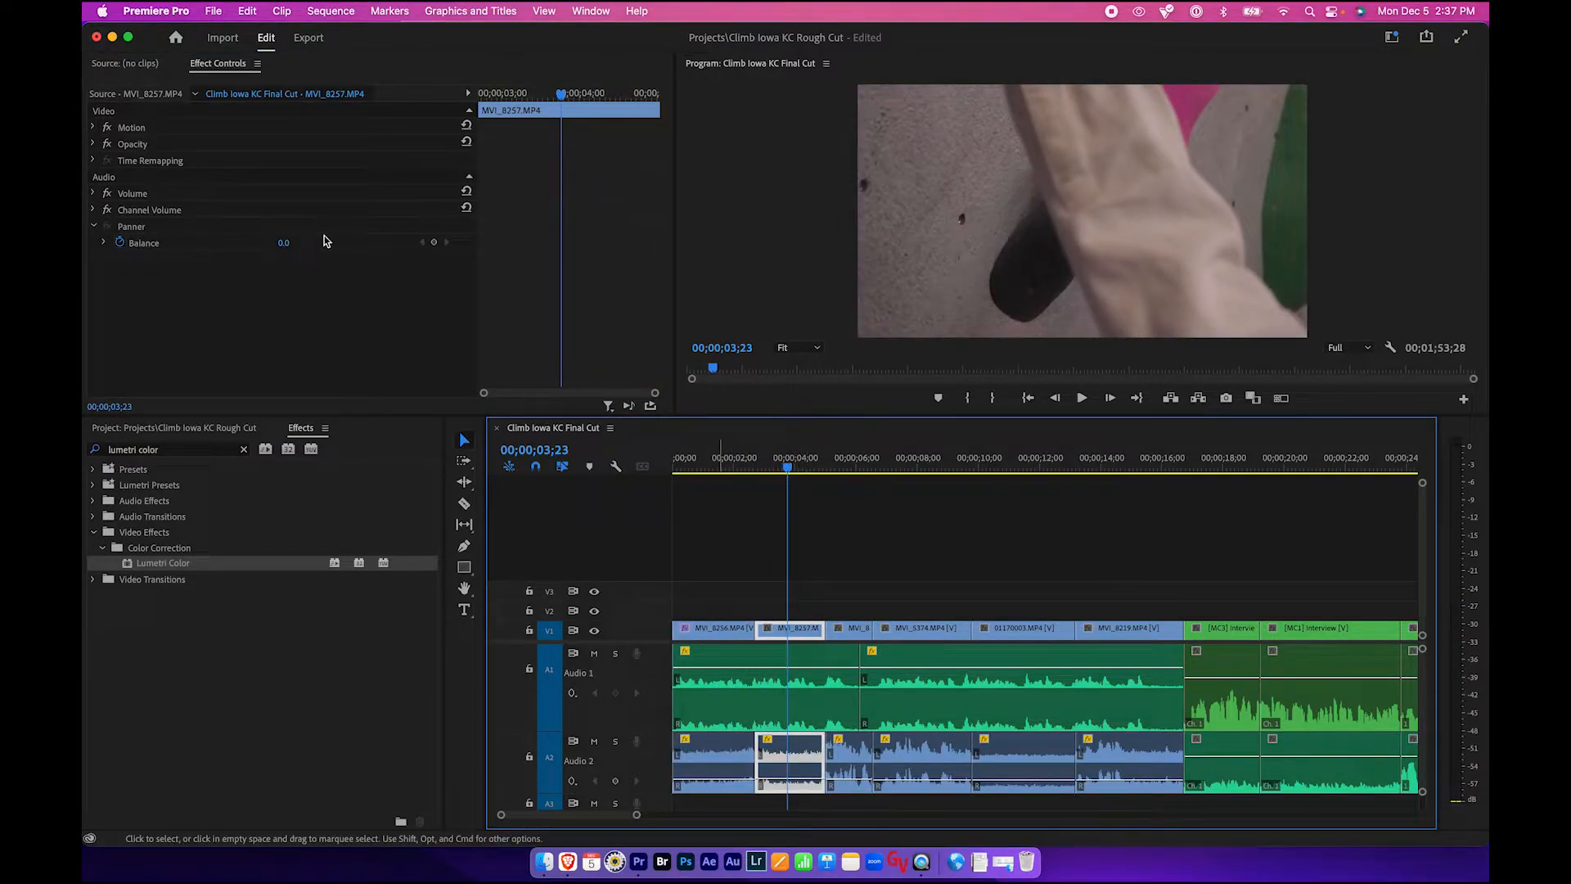
left_click_drag(130, 566, 802, 631)
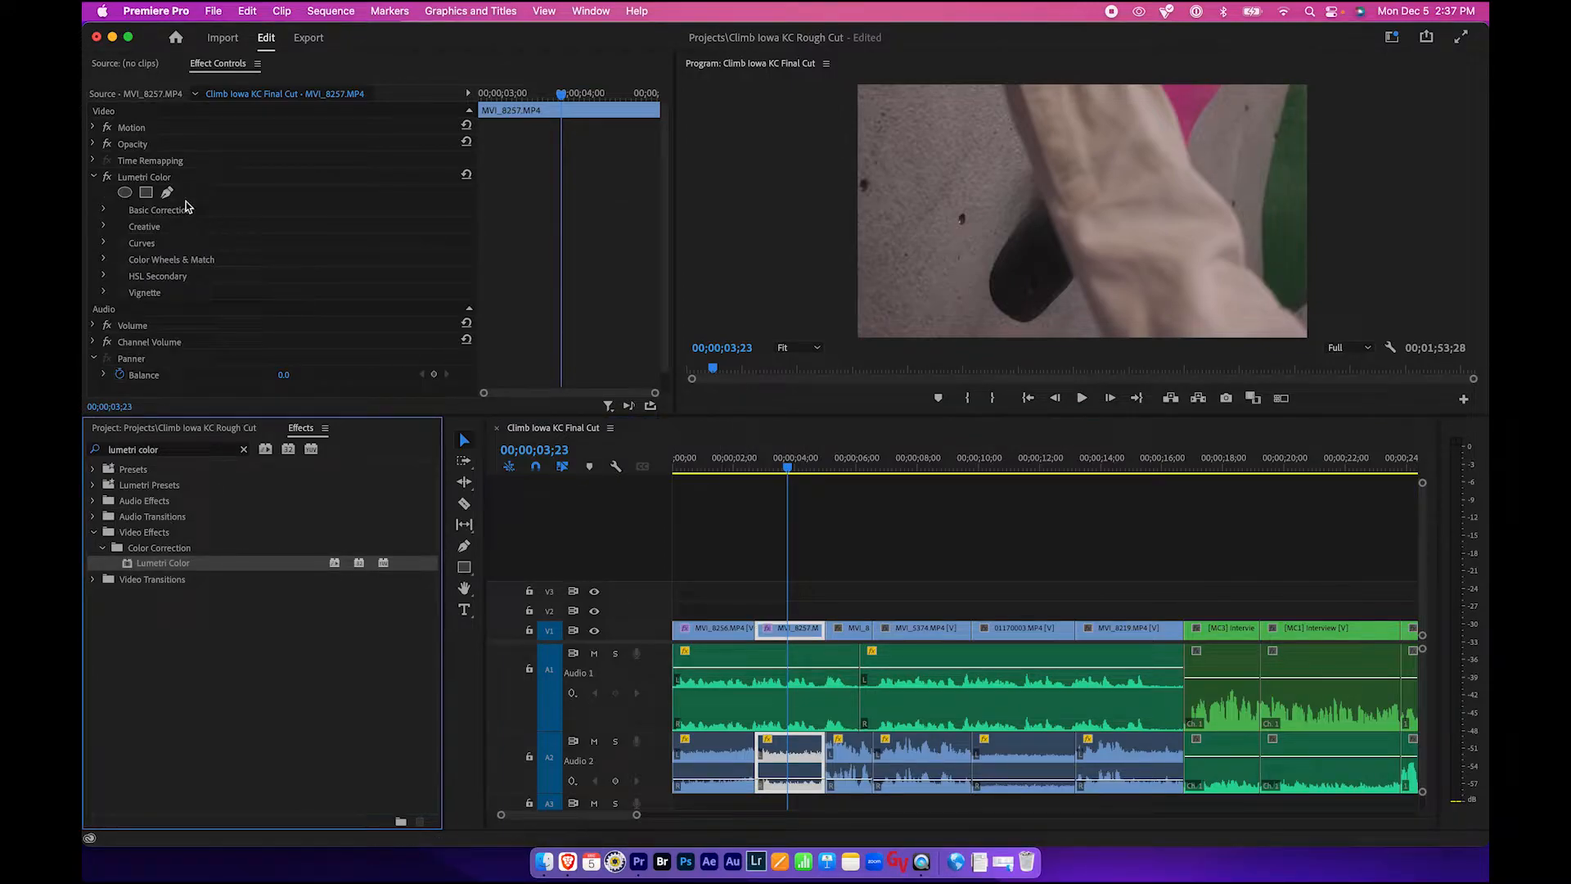
- Expand the Basic Correction settings of MVI_8257 and lower its Temperature
left_click(152, 177)
left_click(105, 210)
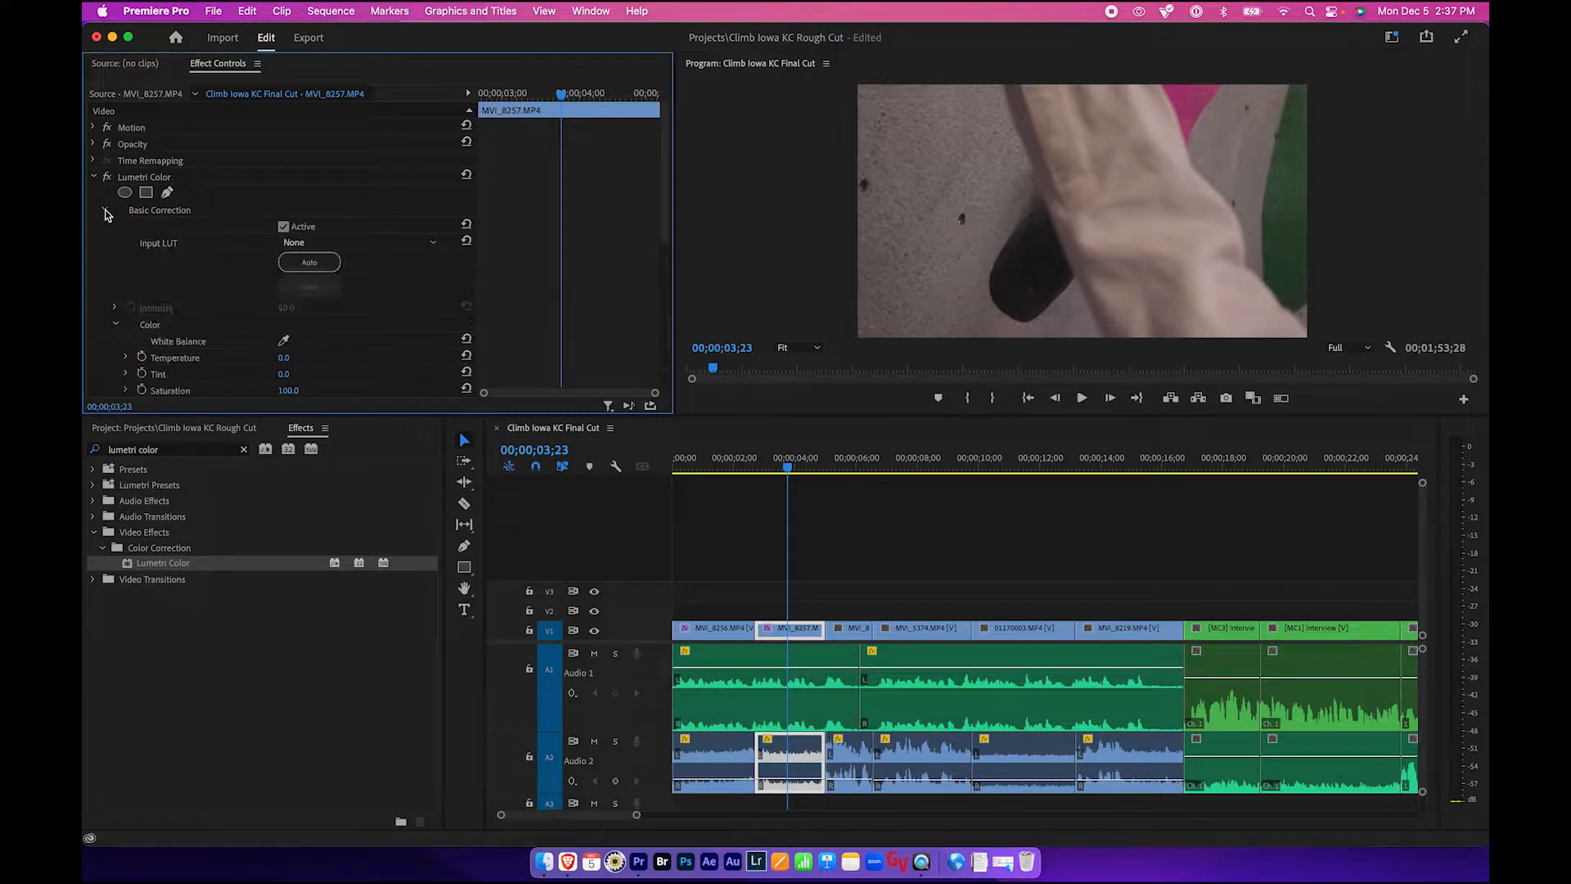
scroll(259, 270, "down", 3)
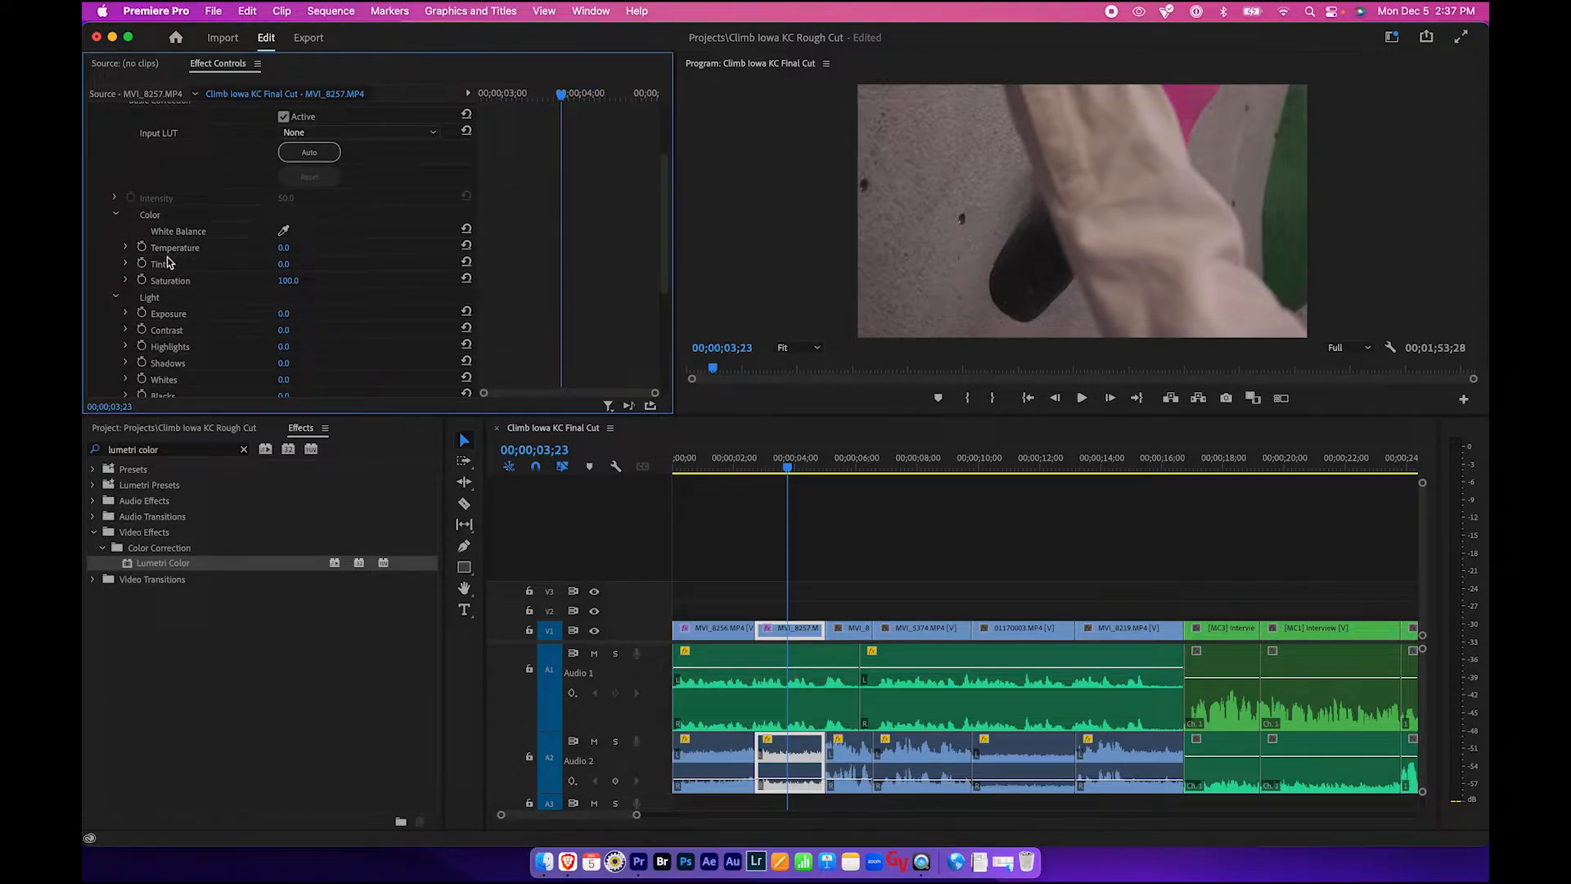
left_click(126, 247)
left_click_drag(292, 276, 262, 277)
- Set the Exposure of MVI_8257 to about 0.6 and the Contrast to about 77.7
scroll(227, 272, "down", 3)
left_click(126, 234)
left_click_drag(291, 263, 417, 310)
left_click(127, 281)
scroll(260, 295, "up", 6)
scroll(141, 225, "down", 8)
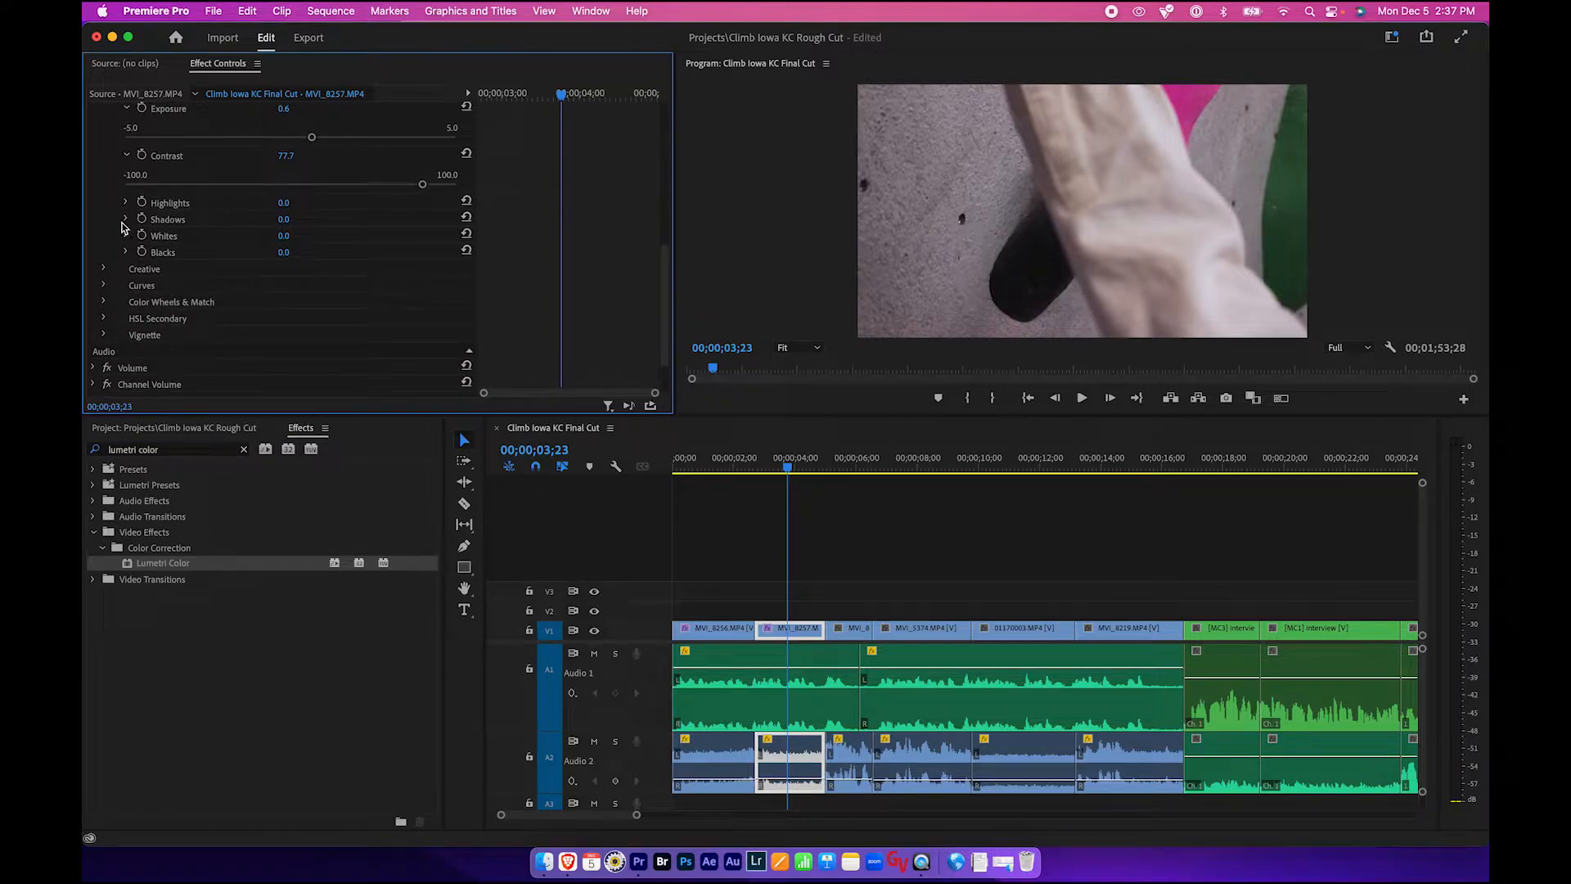
- Set the Shadows of MVI_8257 to about -31.8 and toggle the Lumetri Color effect to compare
left_click(125, 218)
left_click_drag(227, 248, 247, 251)
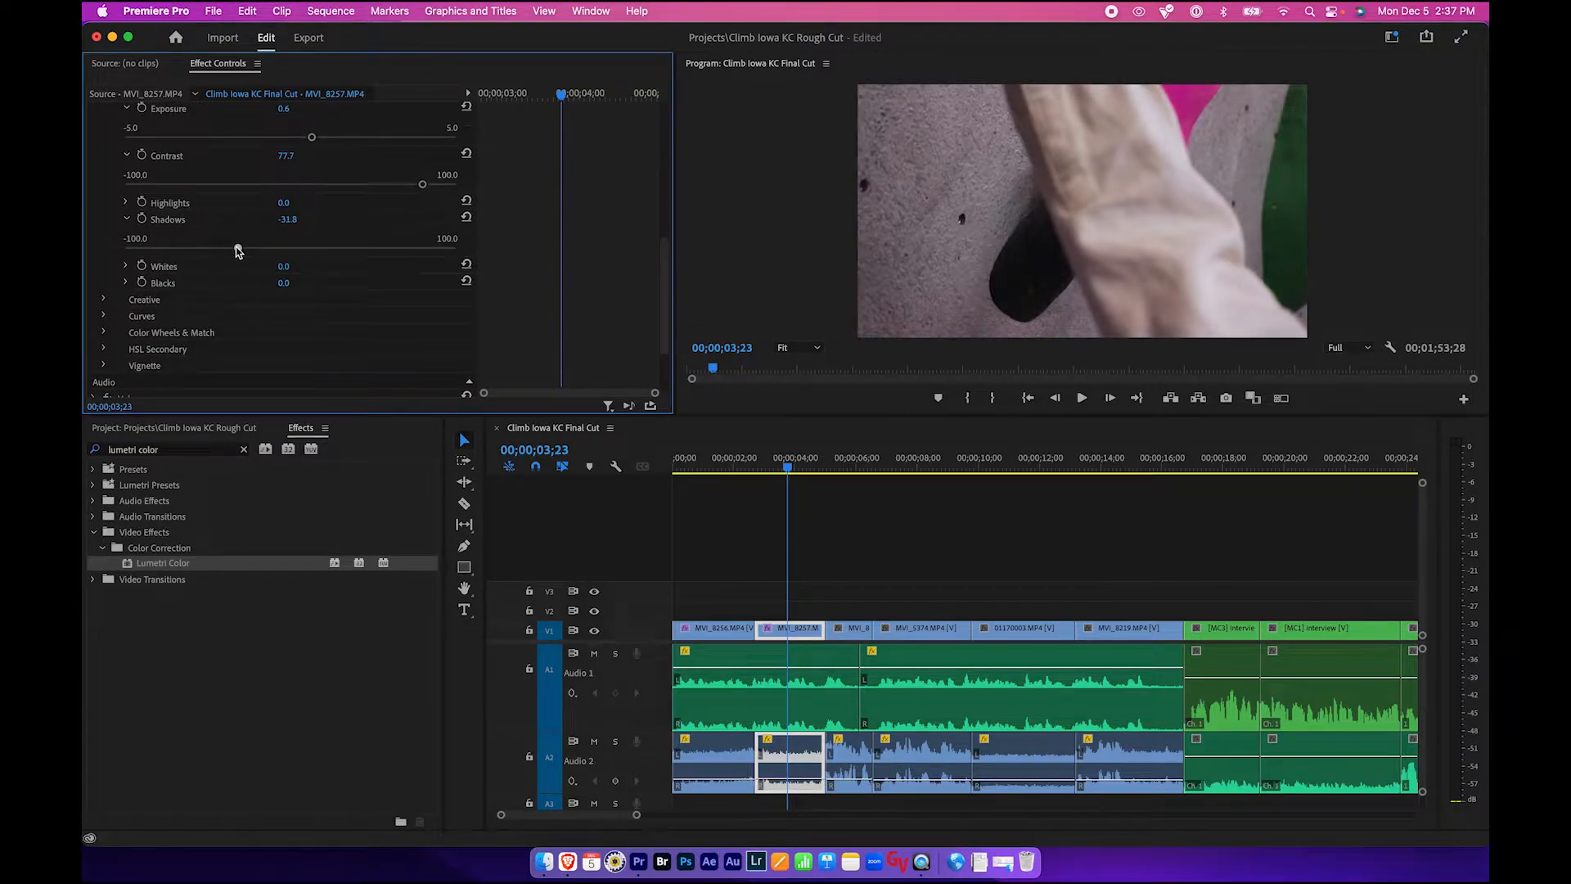
scroll(236, 252, "up", 10)
left_click(103, 179)
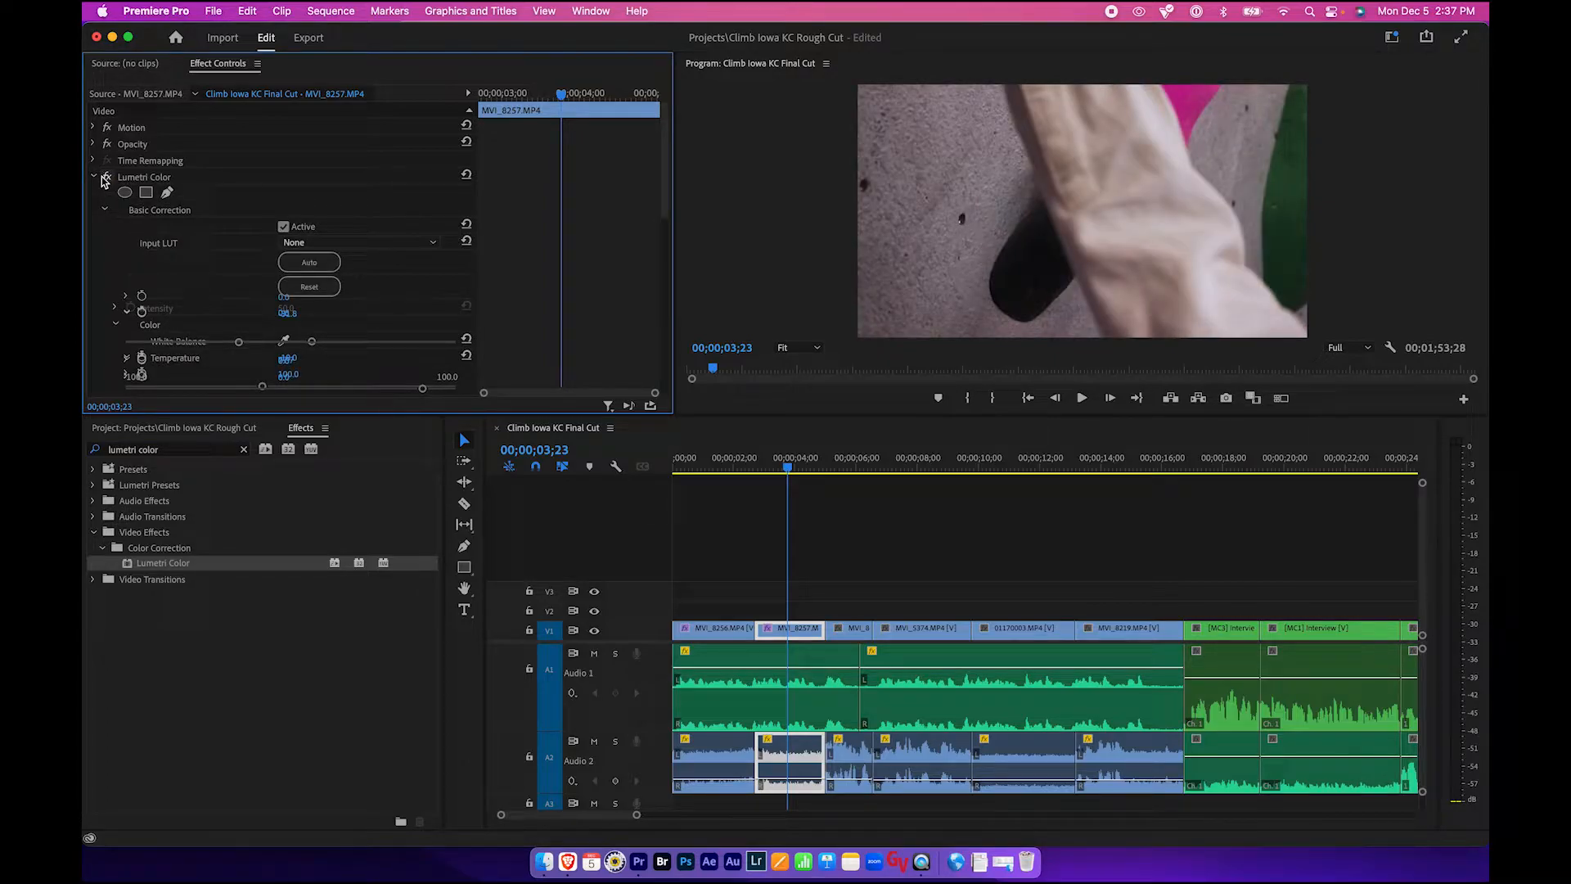
- Scrub through the opening clips of the sequence to review the colour corrections
left_click(765, 467)
left_click_drag(767, 469, 846, 467)
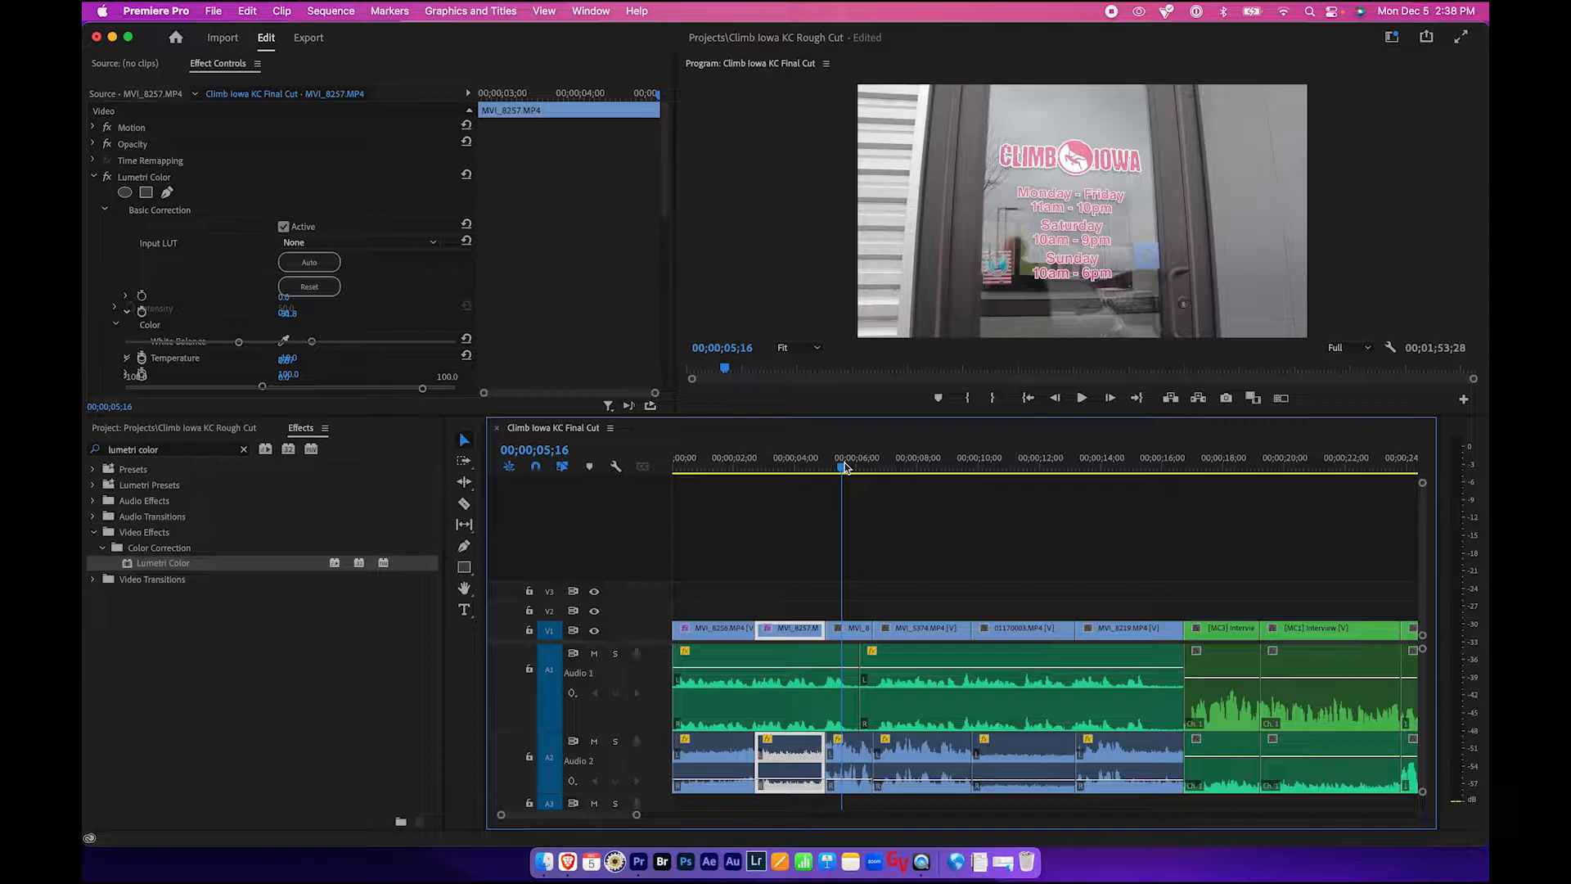
left_click_drag(845, 466, 725, 472)
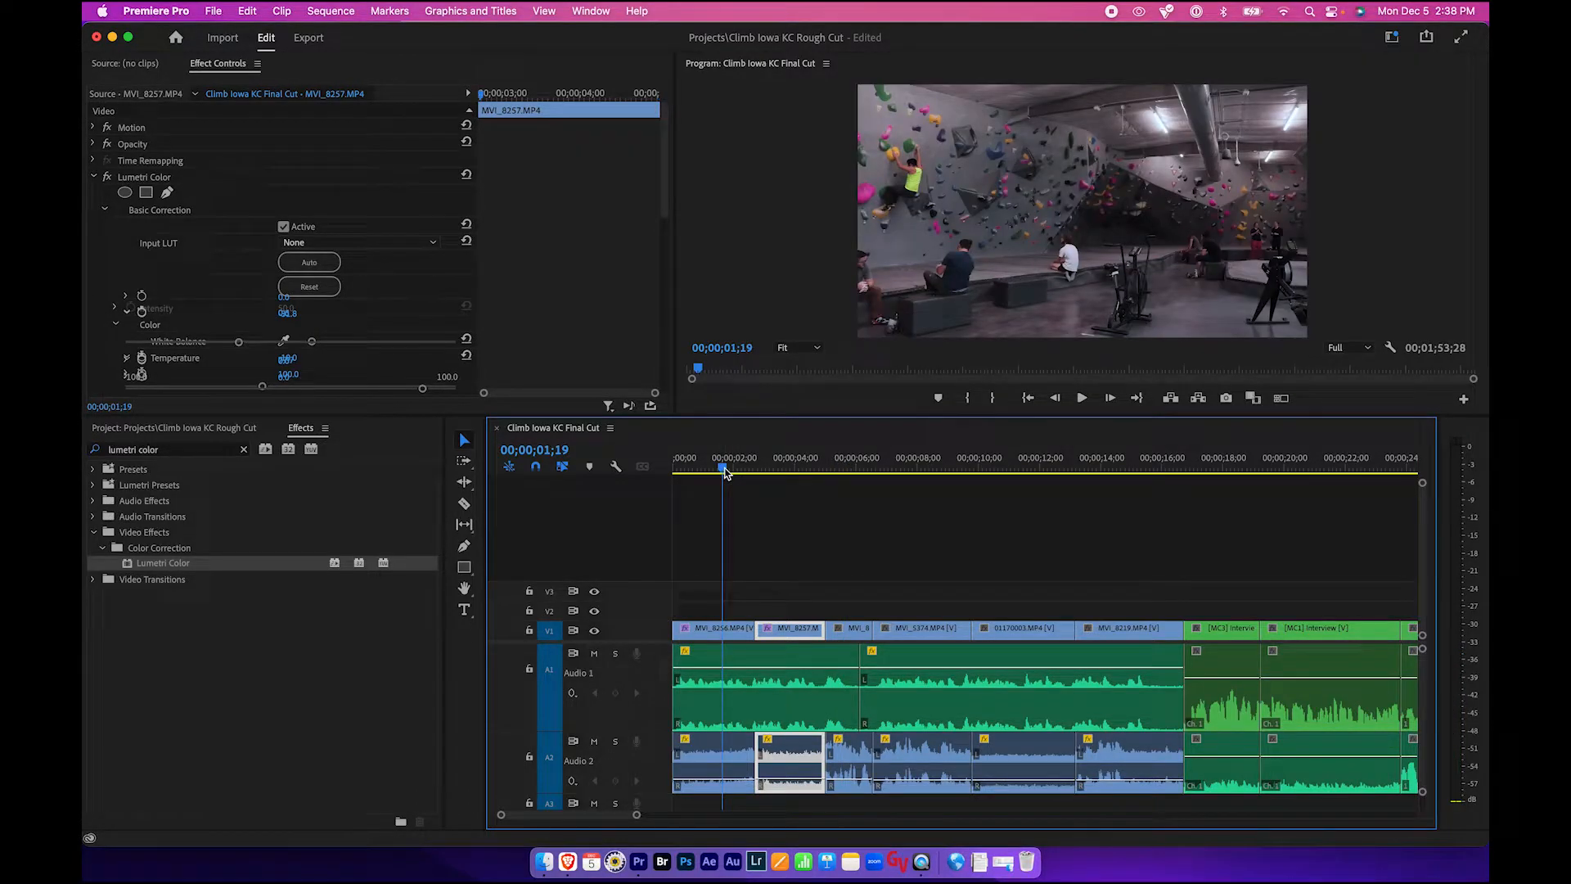
left_click(718, 630)
left_click_drag(722, 469, 1055, 462)
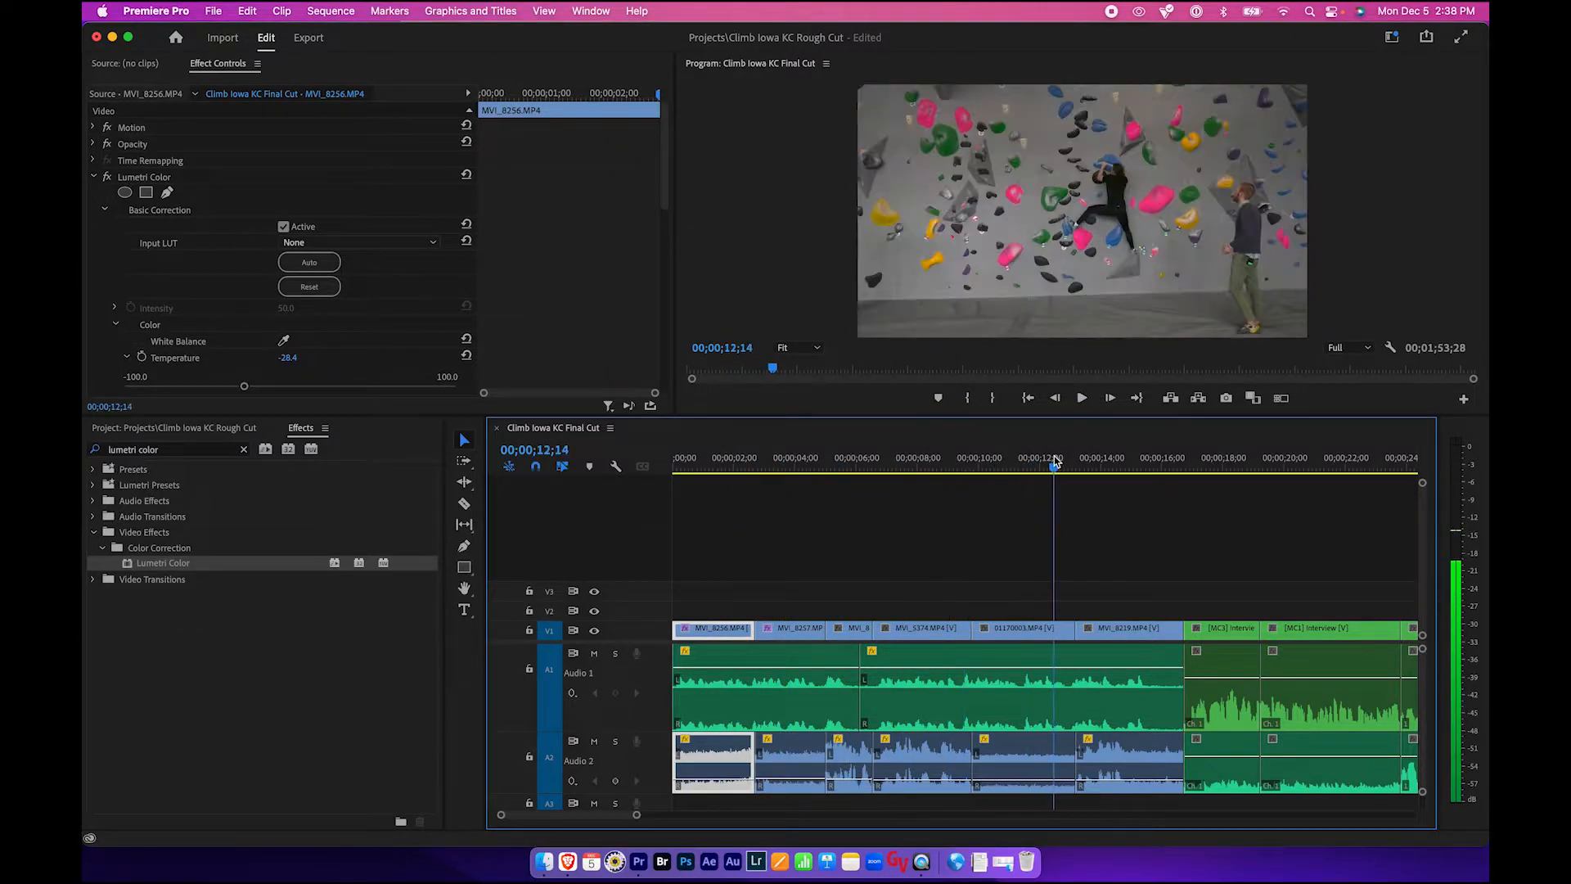
left_click(1022, 630)
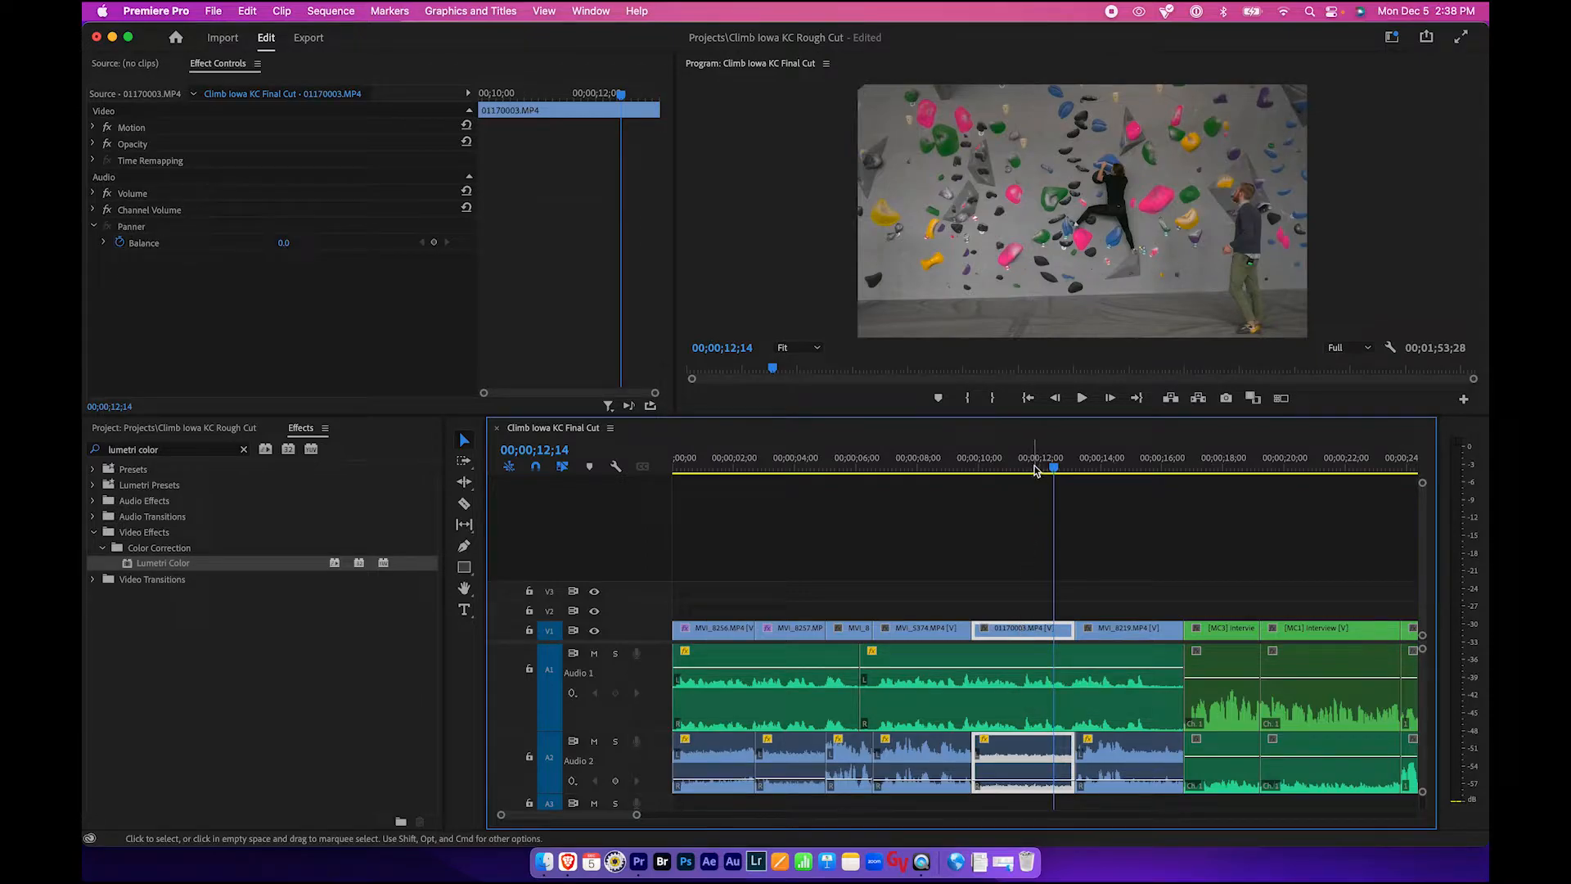
left_click(987, 469)
left_click_drag(986, 469, 712, 469)
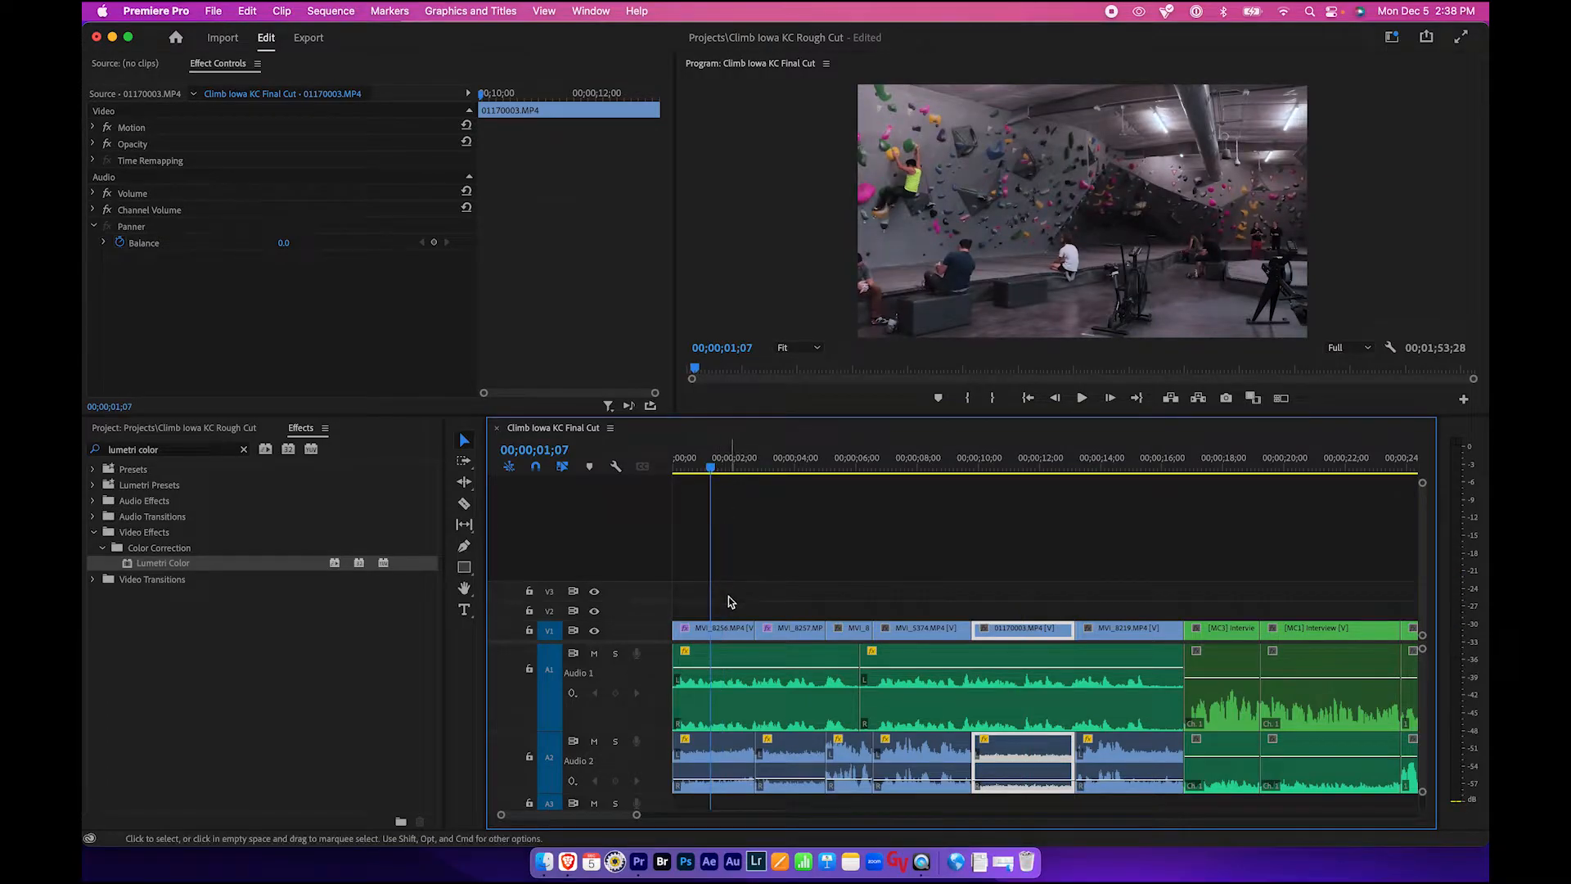
- Copy the first clip, MVI_8256, with its Lumetri Color settings
left_click(722, 630)
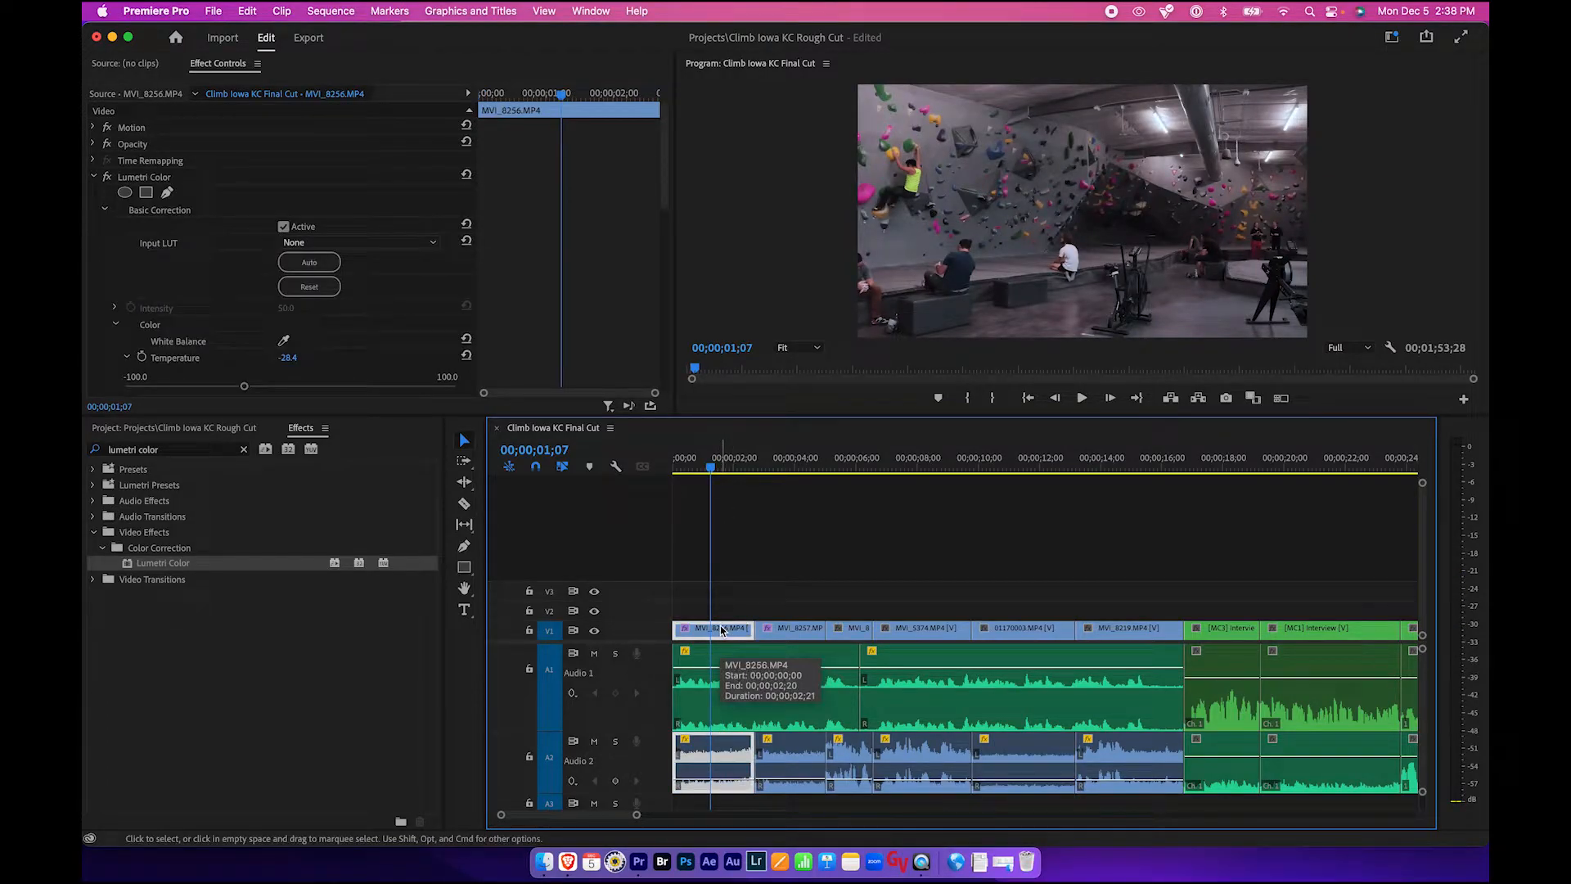
right_click(722, 630)
left_click(749, 661)
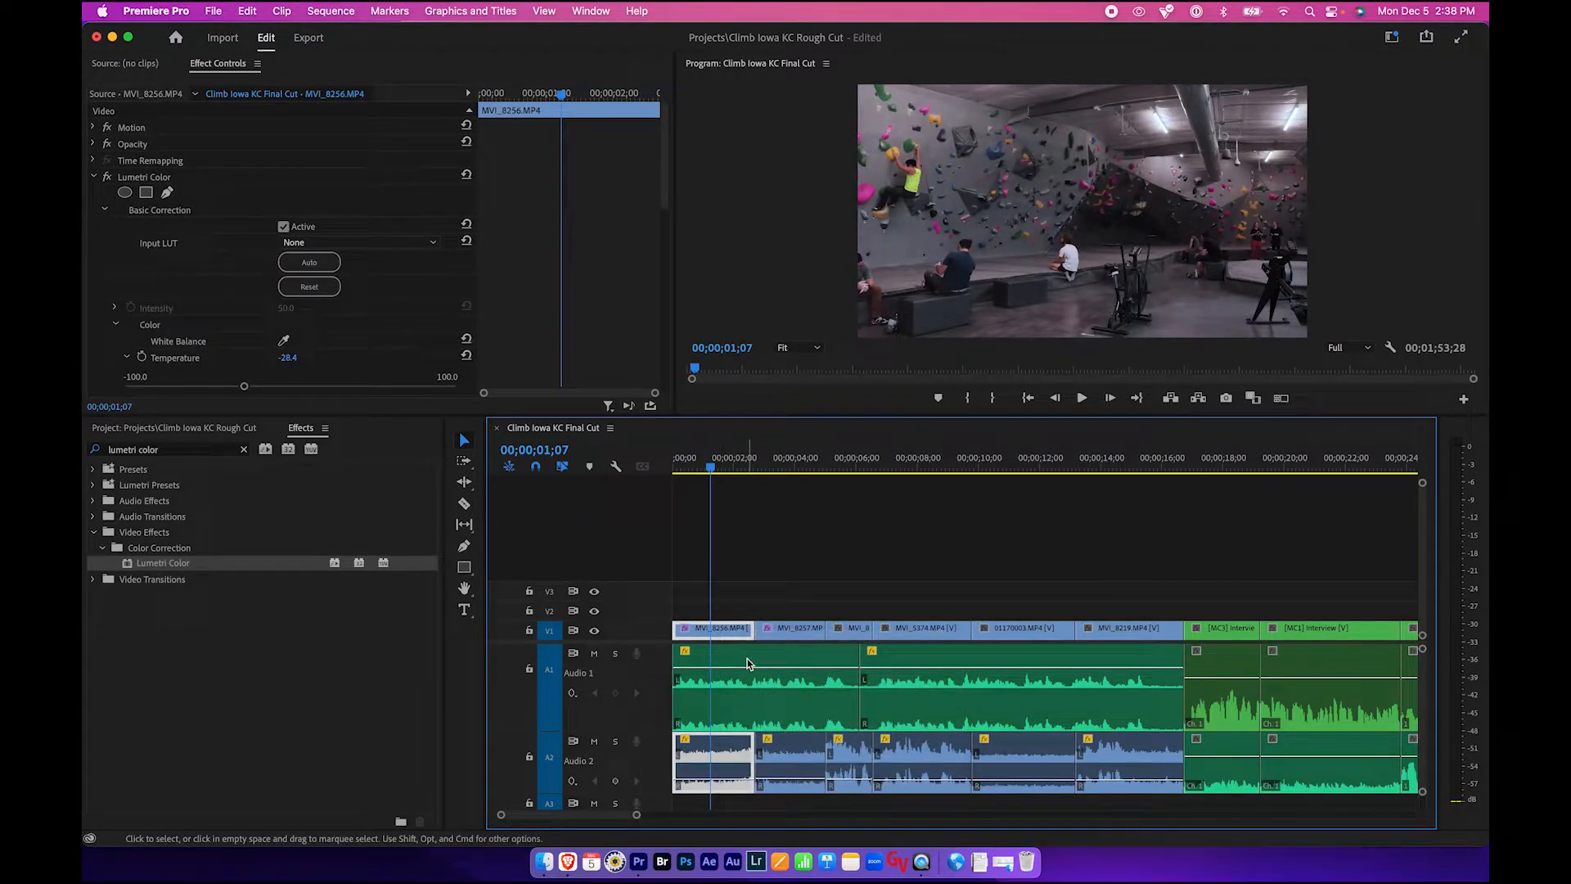
- Paste the Lumetri Color attributes onto clip 01170003
left_click_drag(892, 468, 1034, 473)
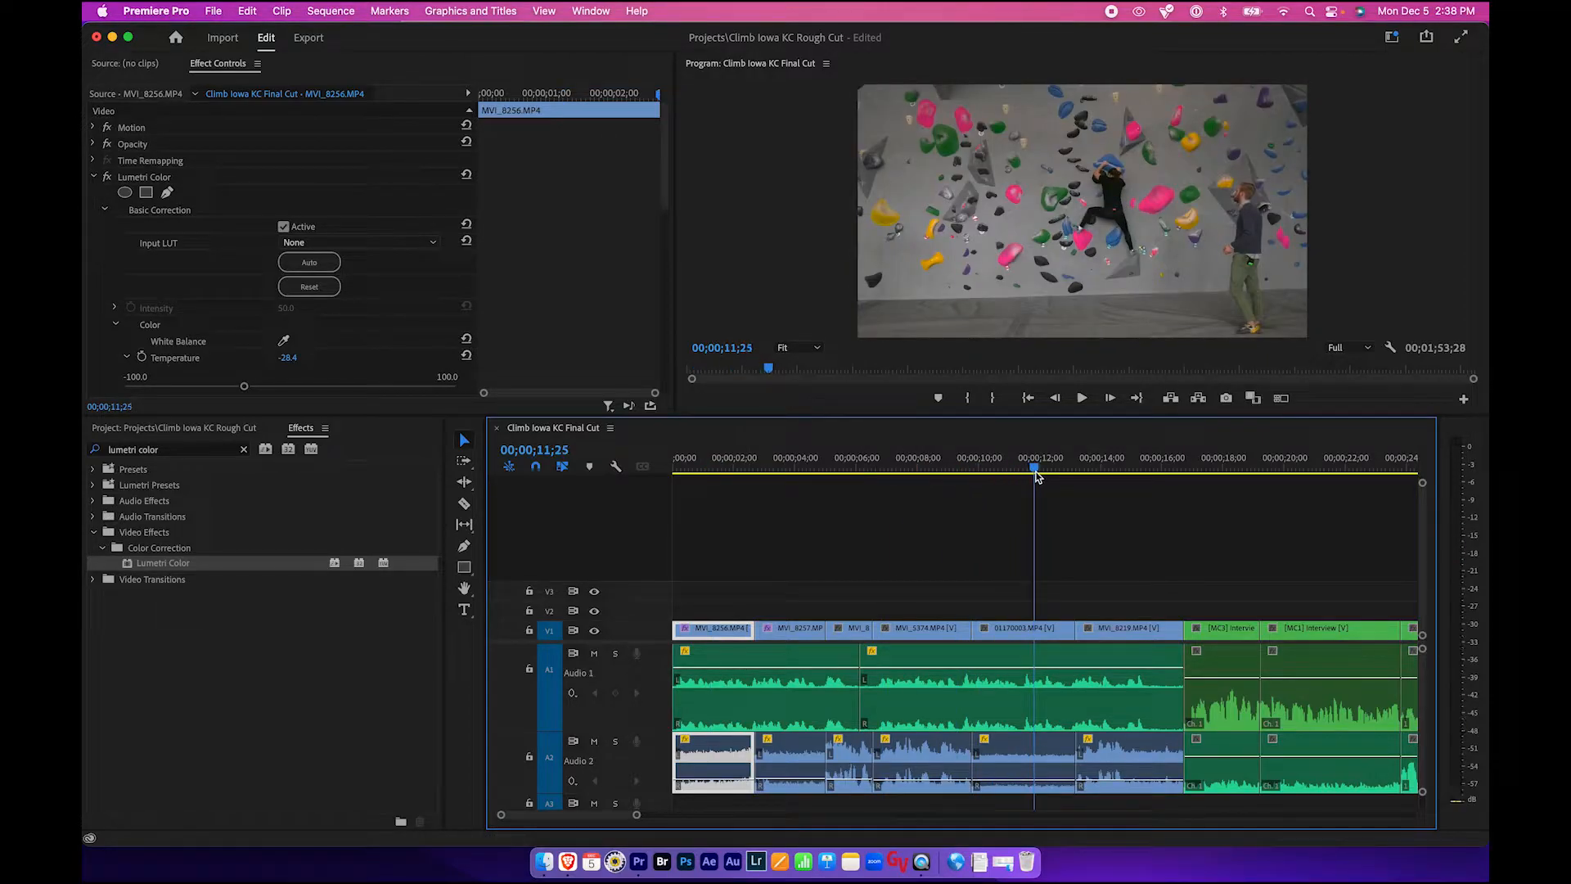
left_click(1027, 634)
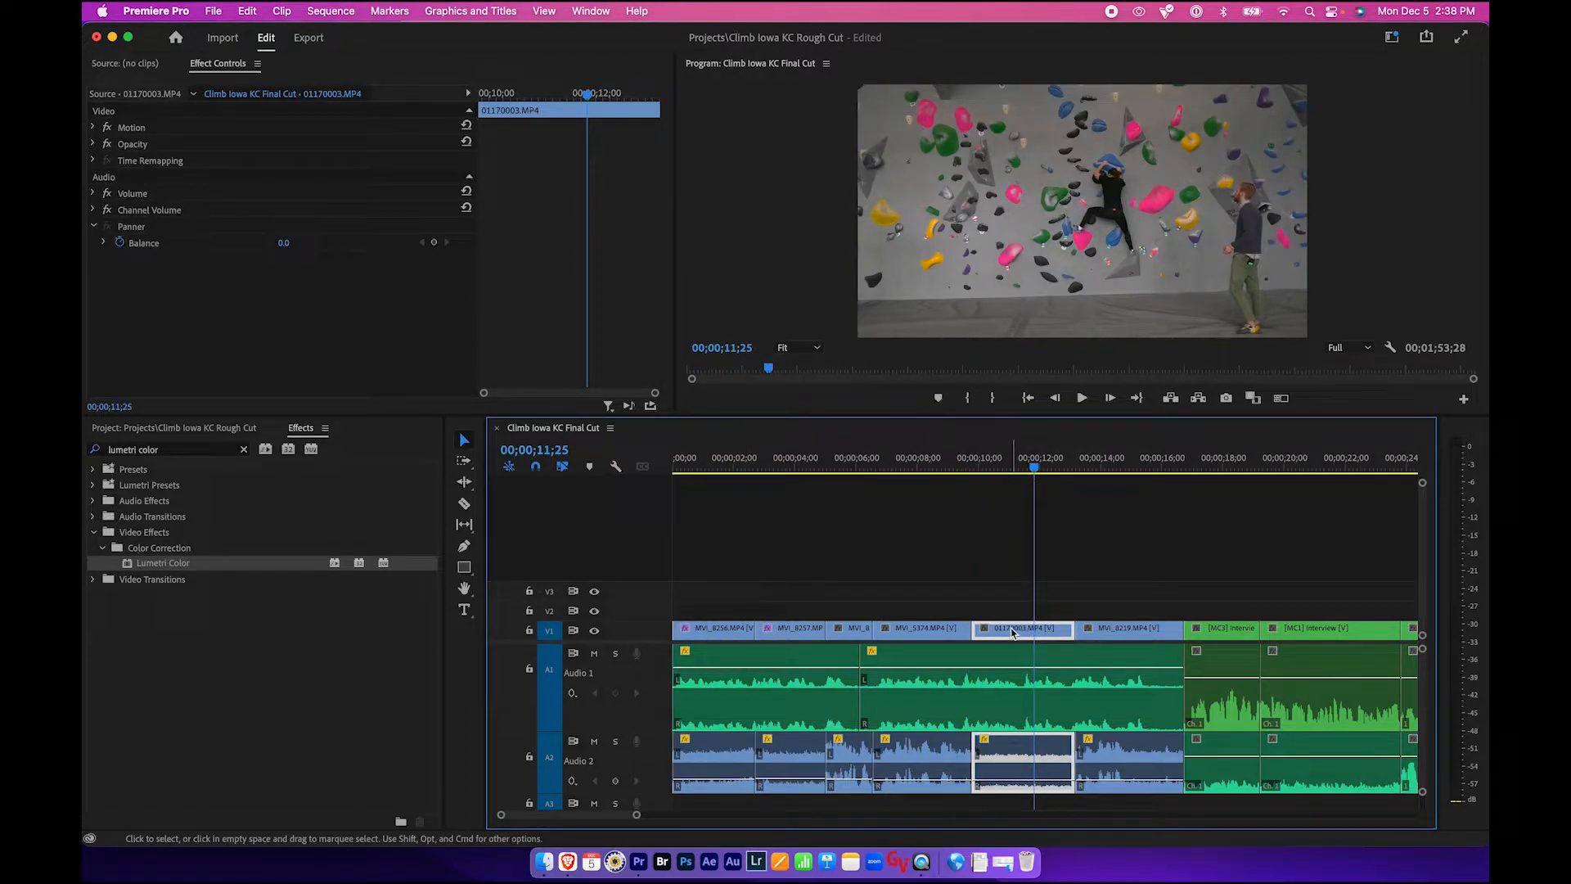
right_click(1012, 633)
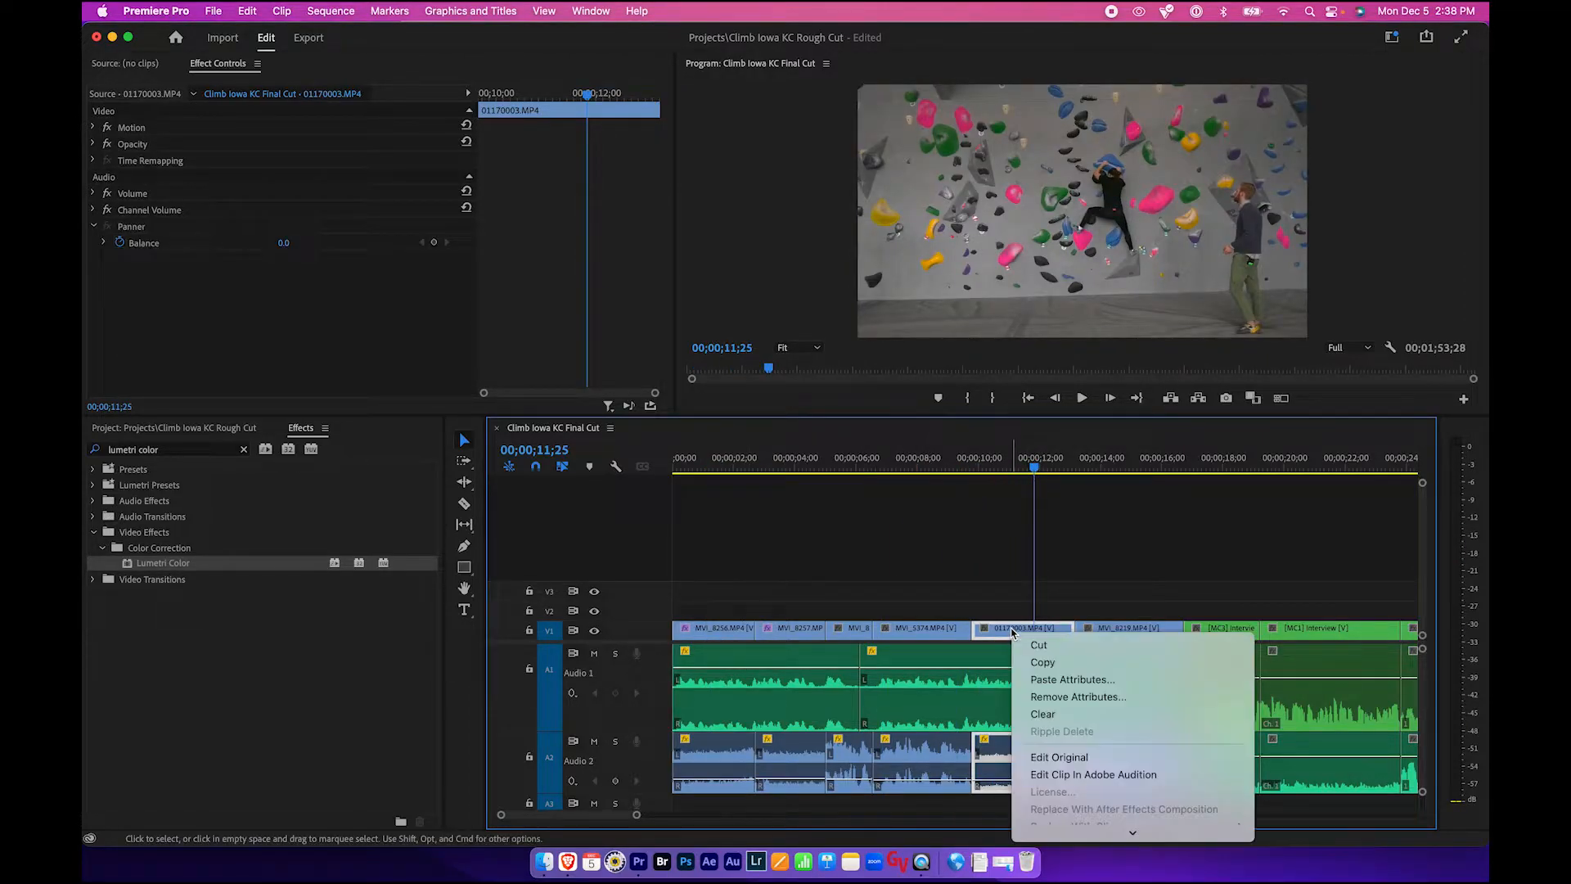
left_click(1047, 679)
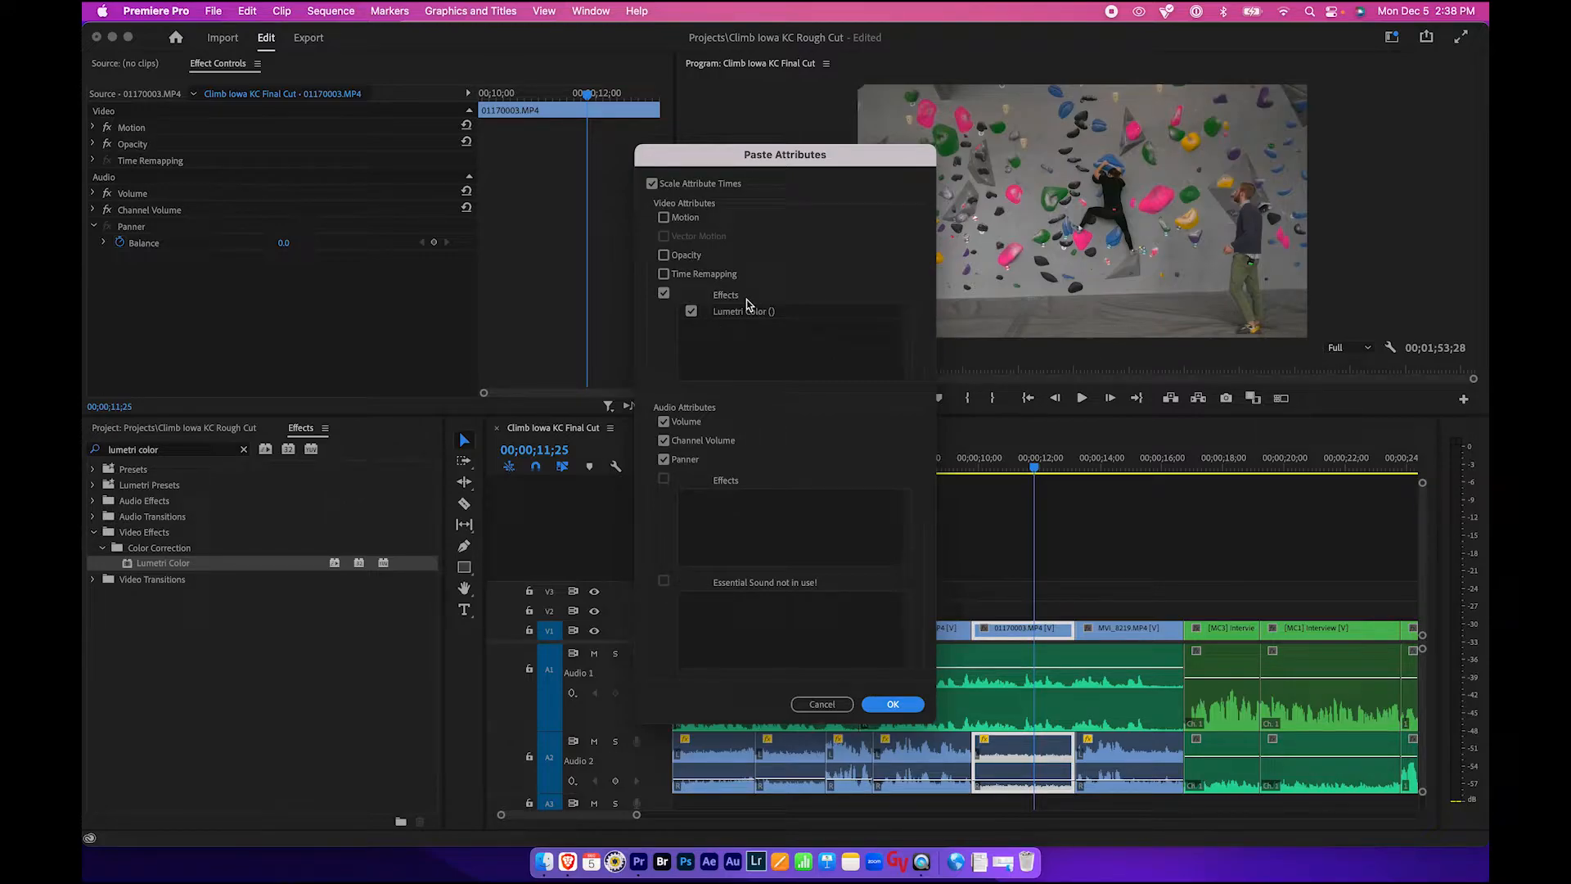
left_click(884, 703)
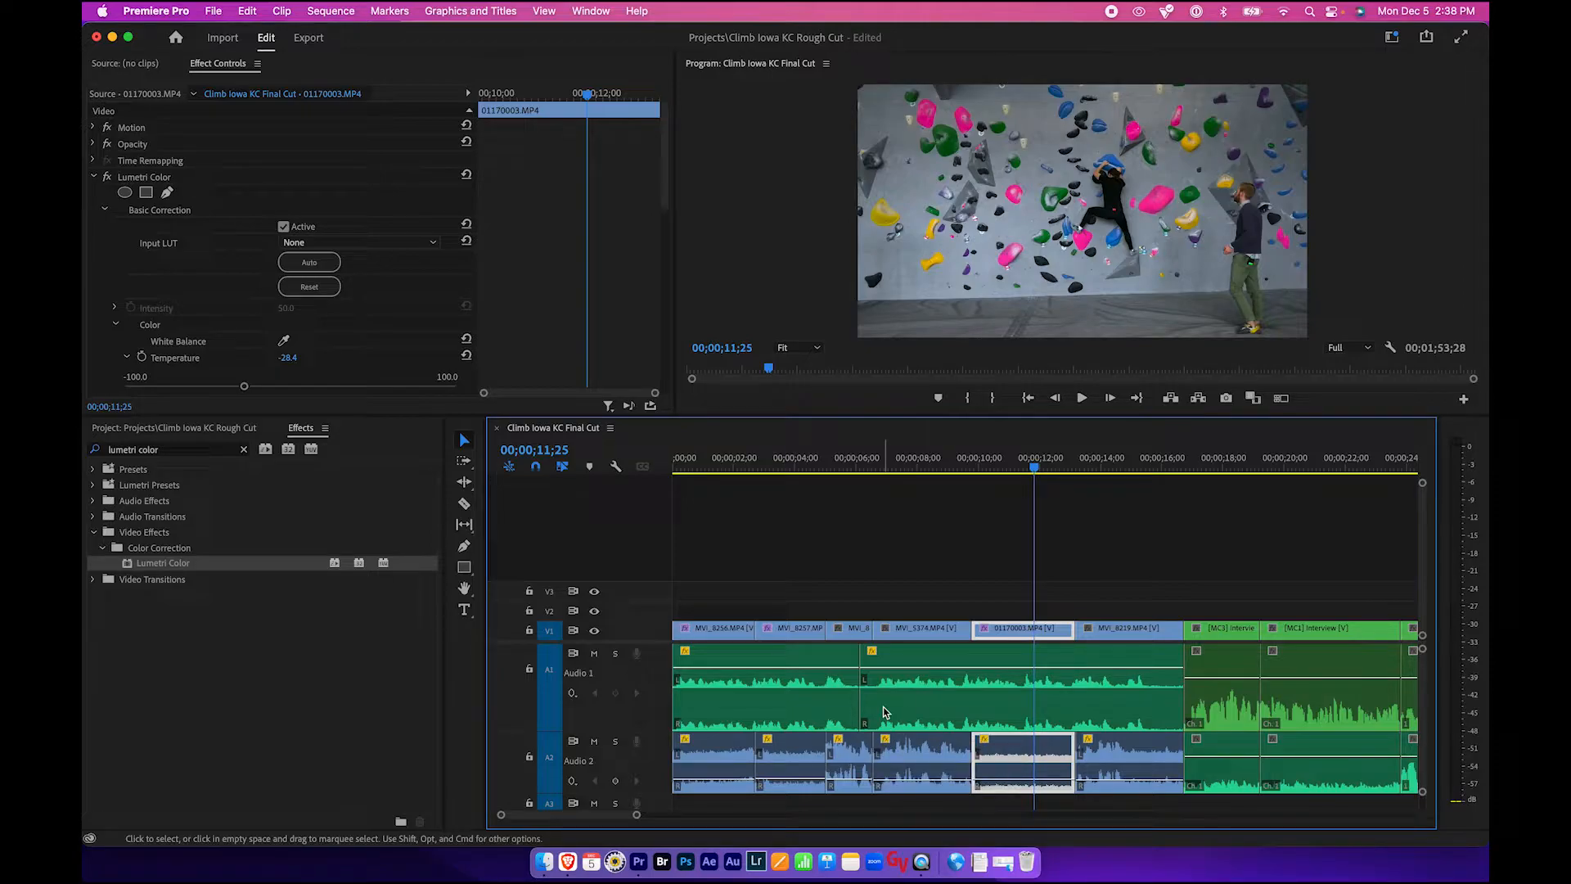
- Play and scrub through the sequence to review the pasted correction
left_click_drag(915, 463, 845, 465)
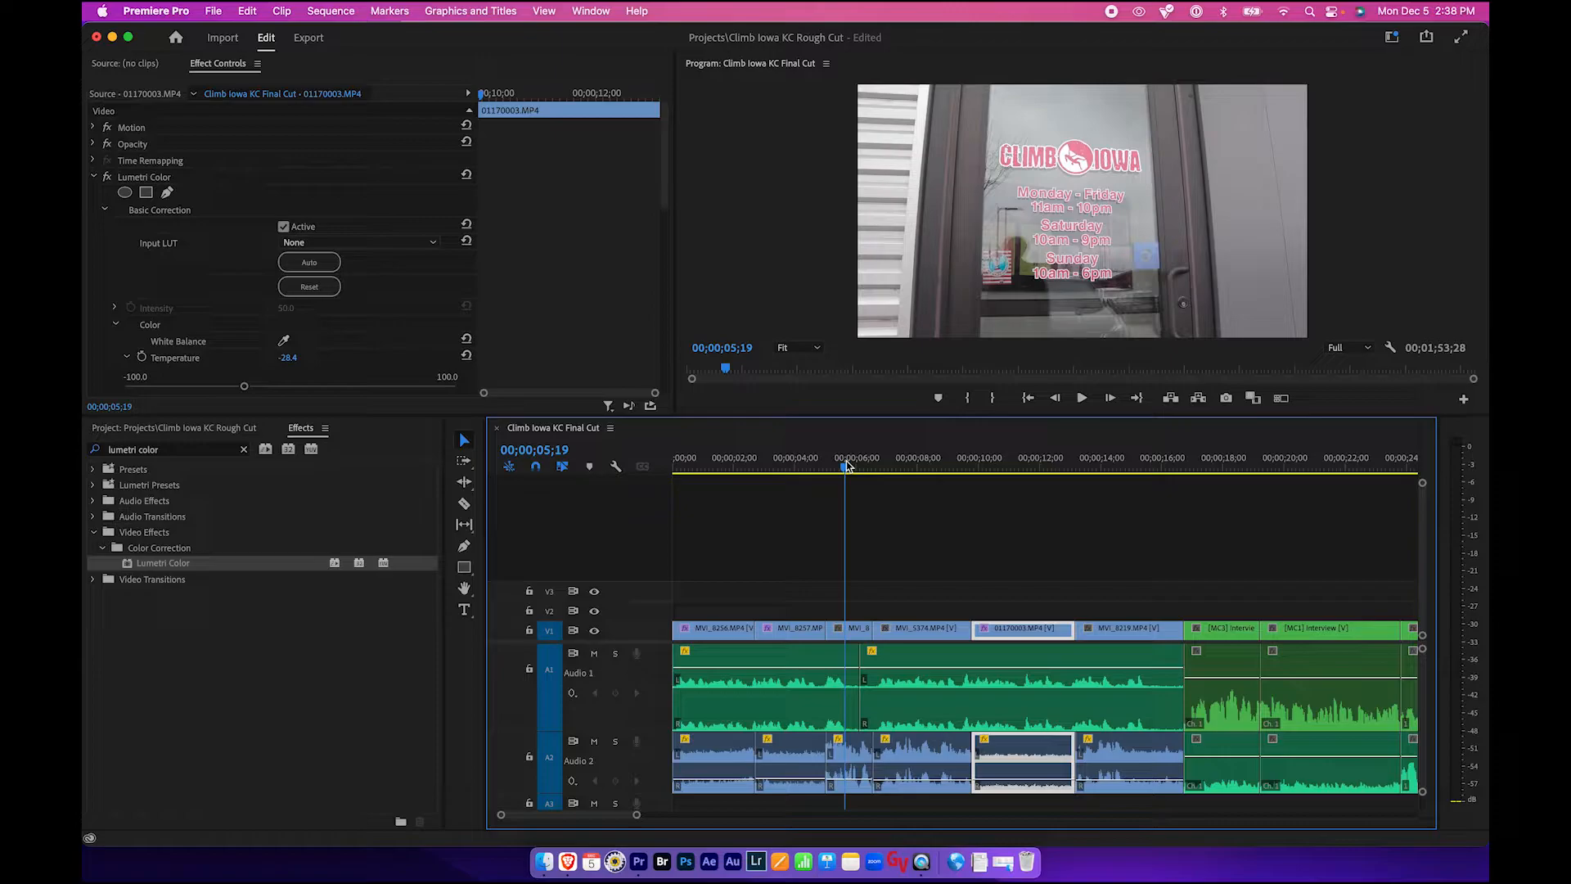
left_click_drag(847, 465, 739, 466)
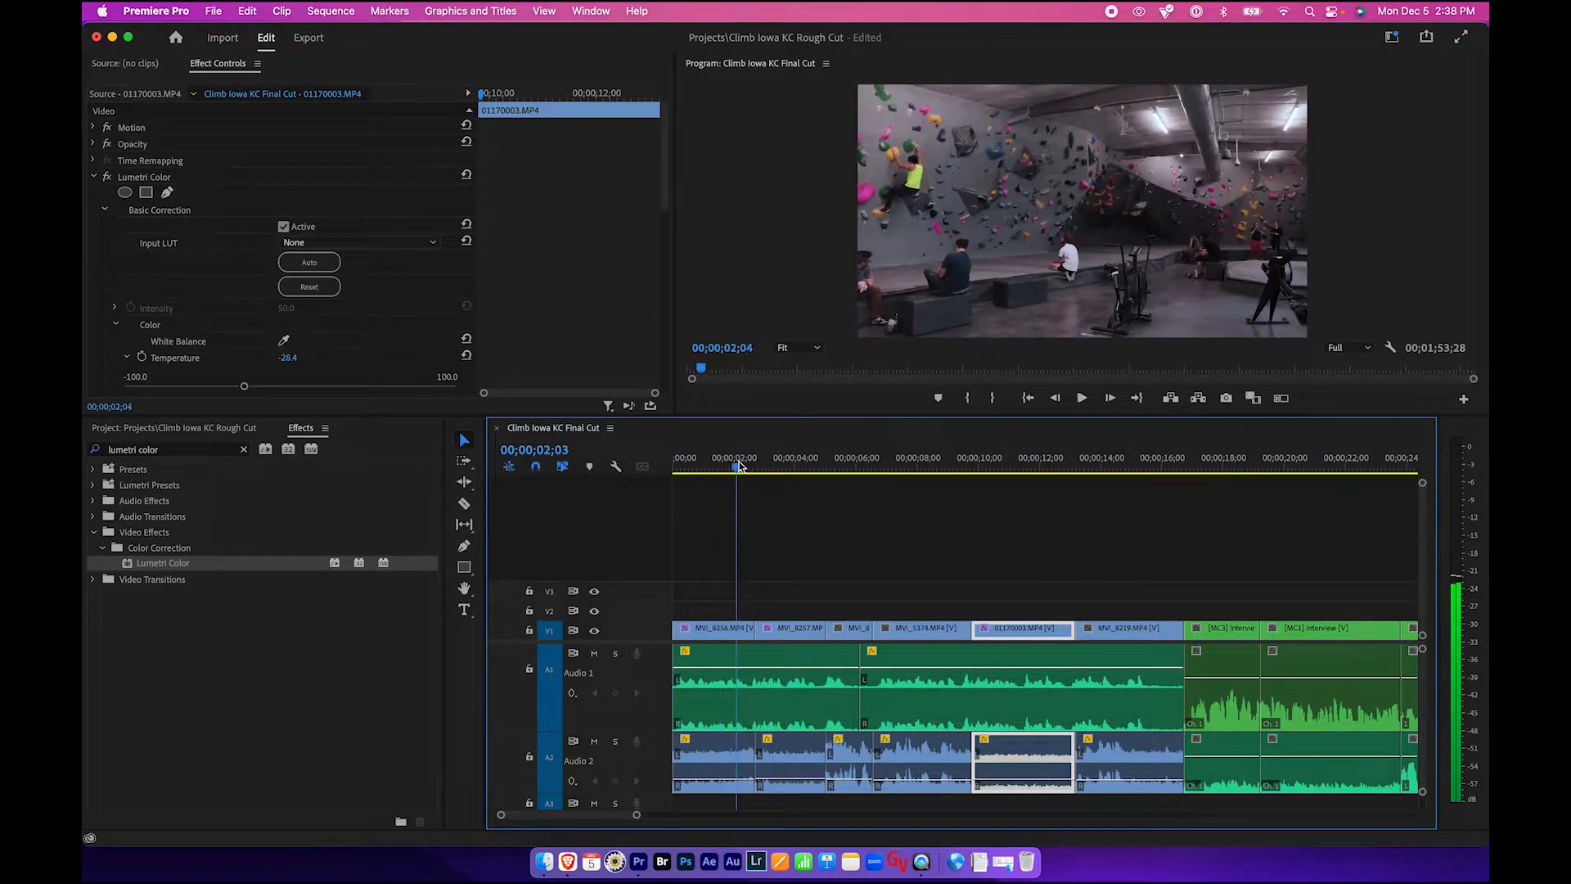
key("space")
left_click_drag(912, 470, 1041, 473)
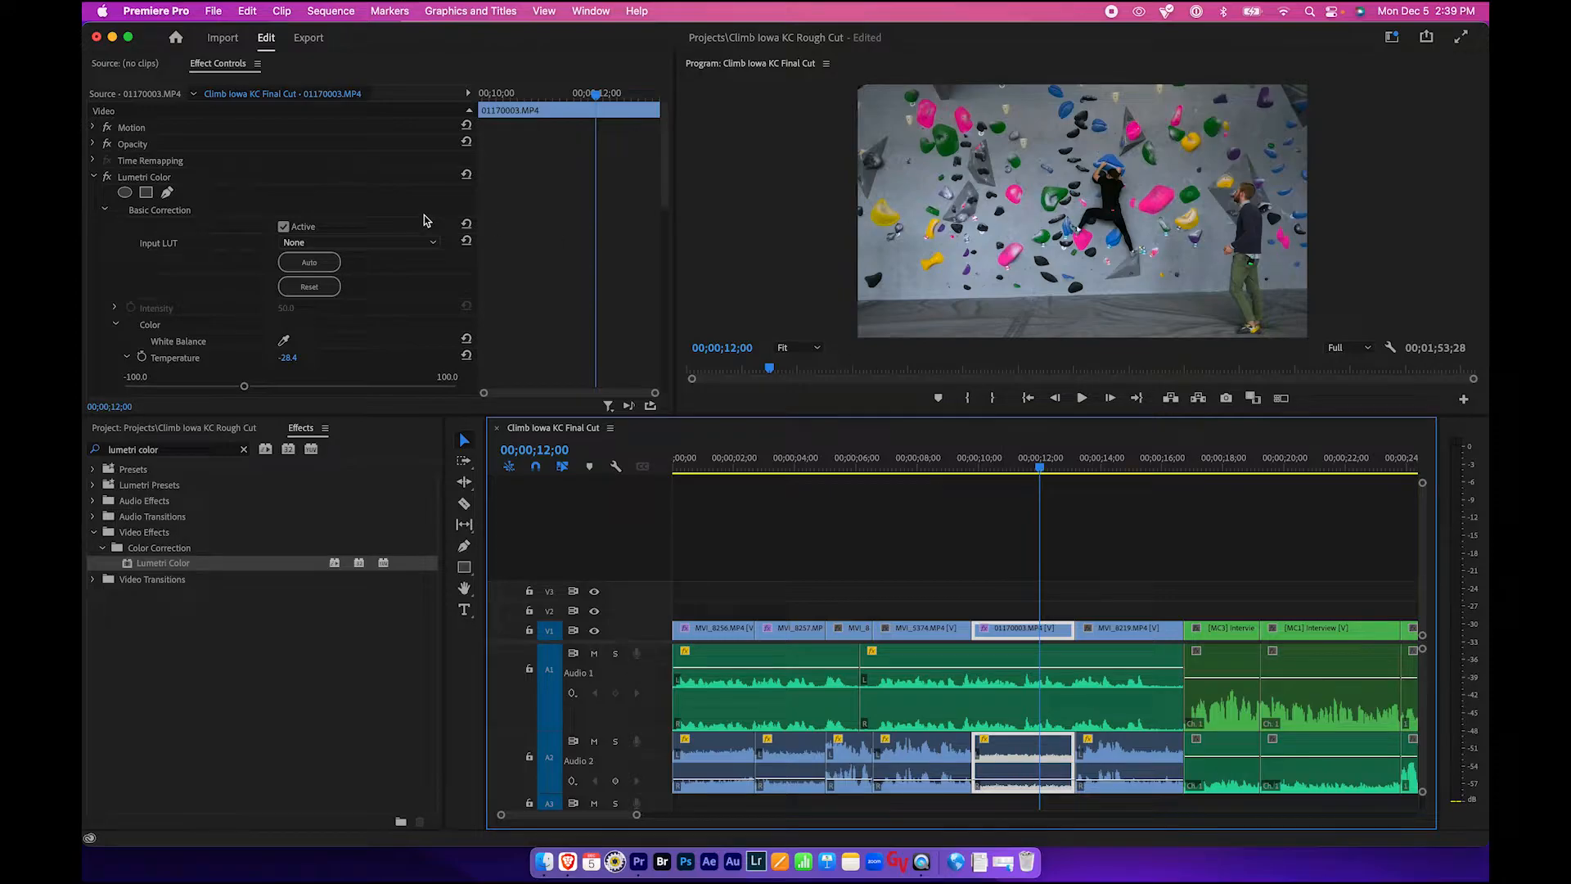
- Set the Temperature of clip 01170003 to about -16.1 and save the project
scroll(245, 267, "down", 5)
left_click_drag(244, 229, 263, 232)
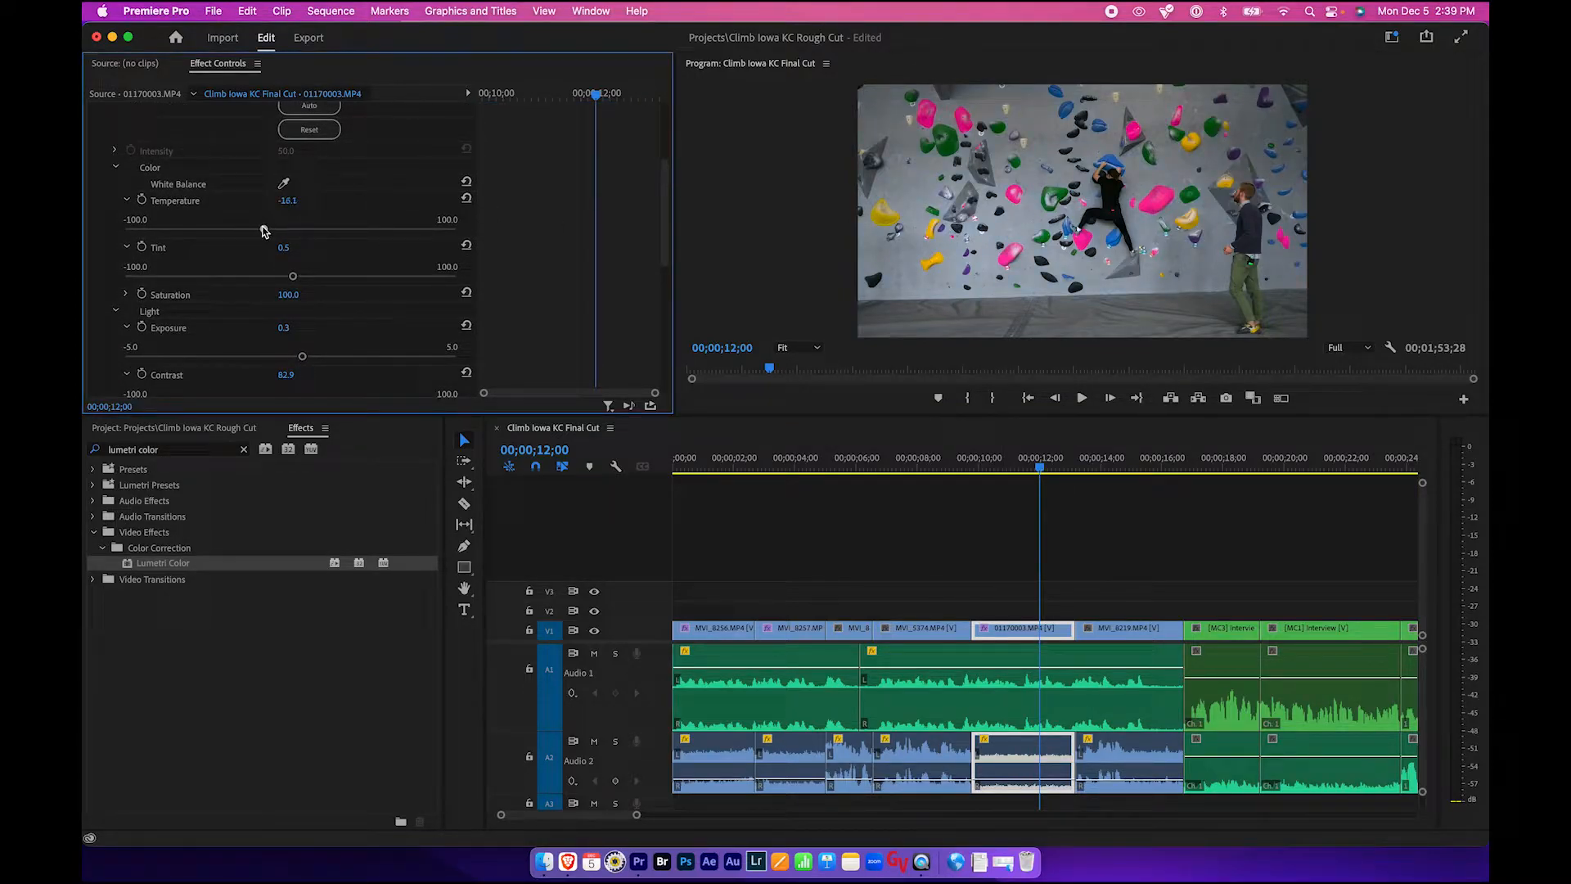
left_click(1026, 584)
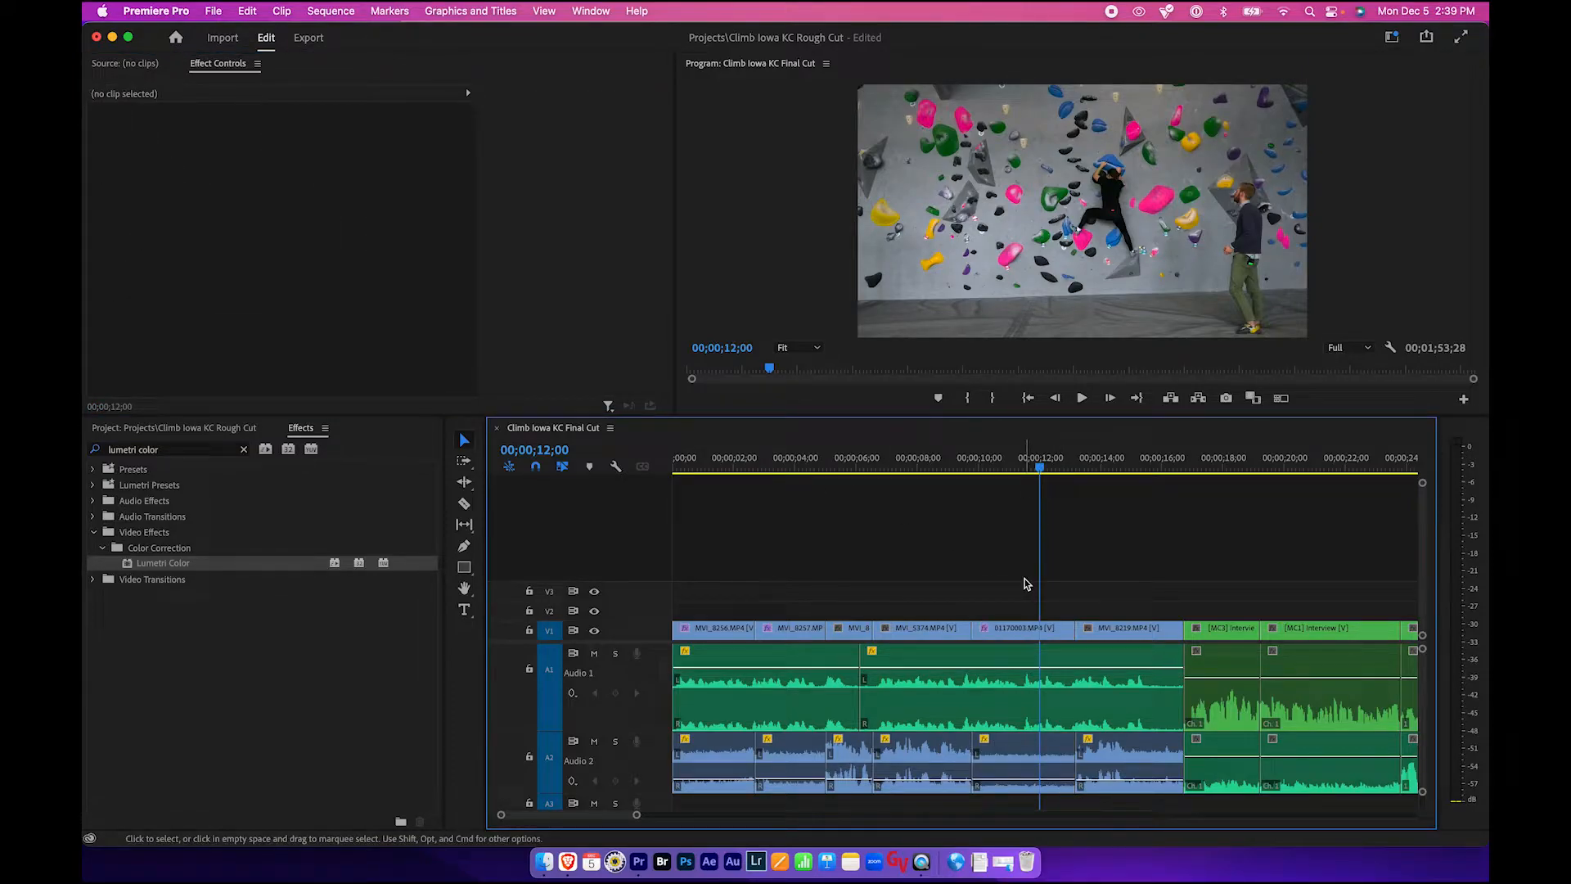
scroll(1026, 583, "right", 3)
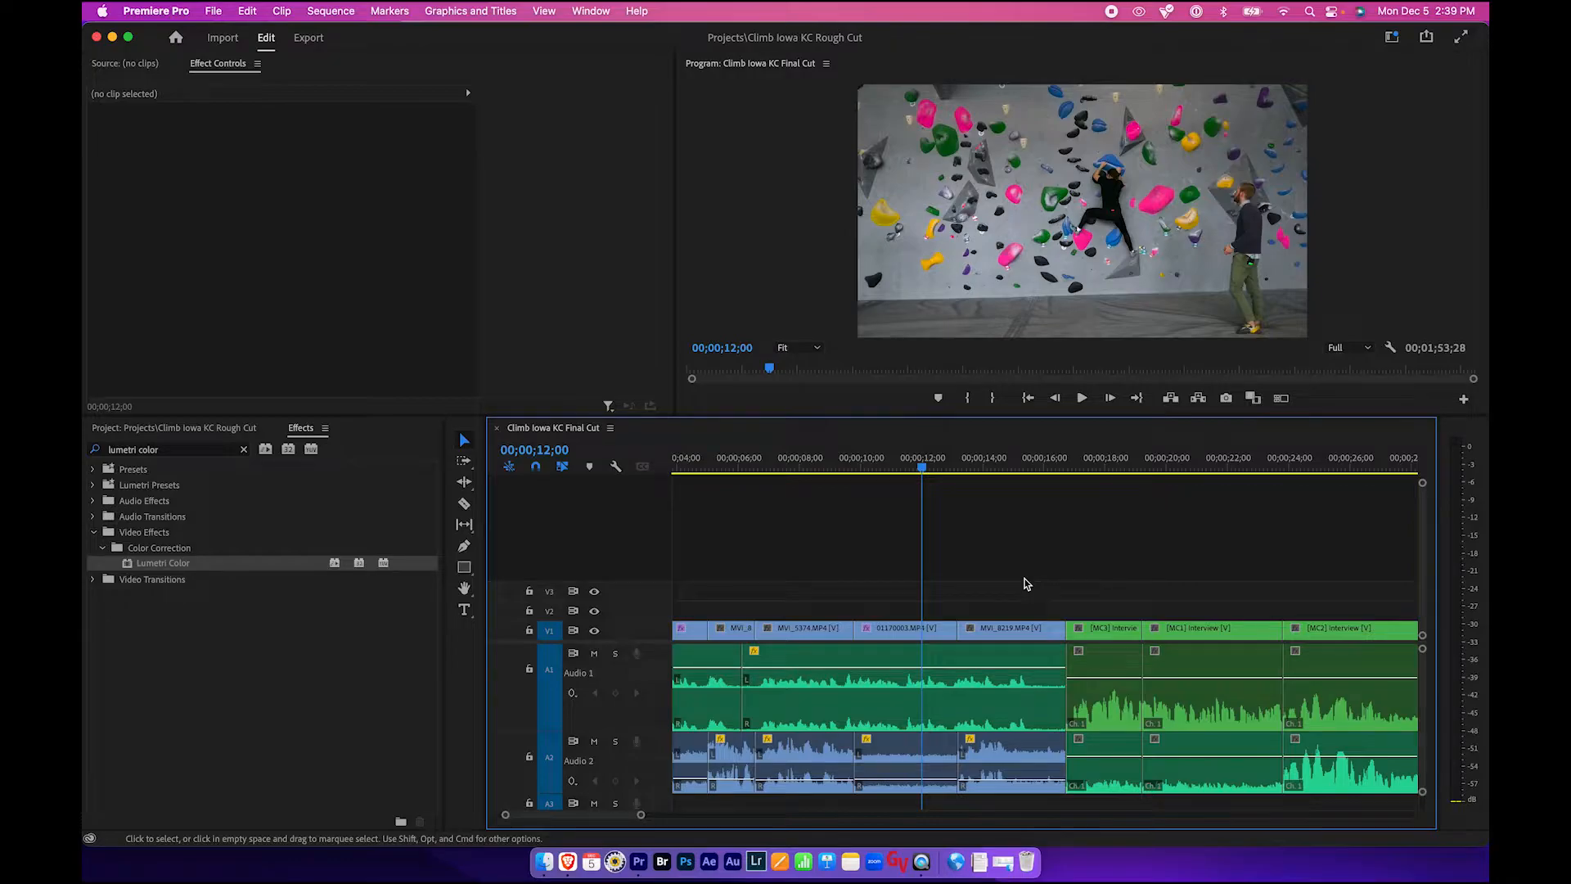
key("super+s")
- Scrub through and select the interview clips to inspect them for colour correction
scroll(1025, 582, "right", 3)
left_click(979, 467)
left_click_drag(980, 466, 982, 466)
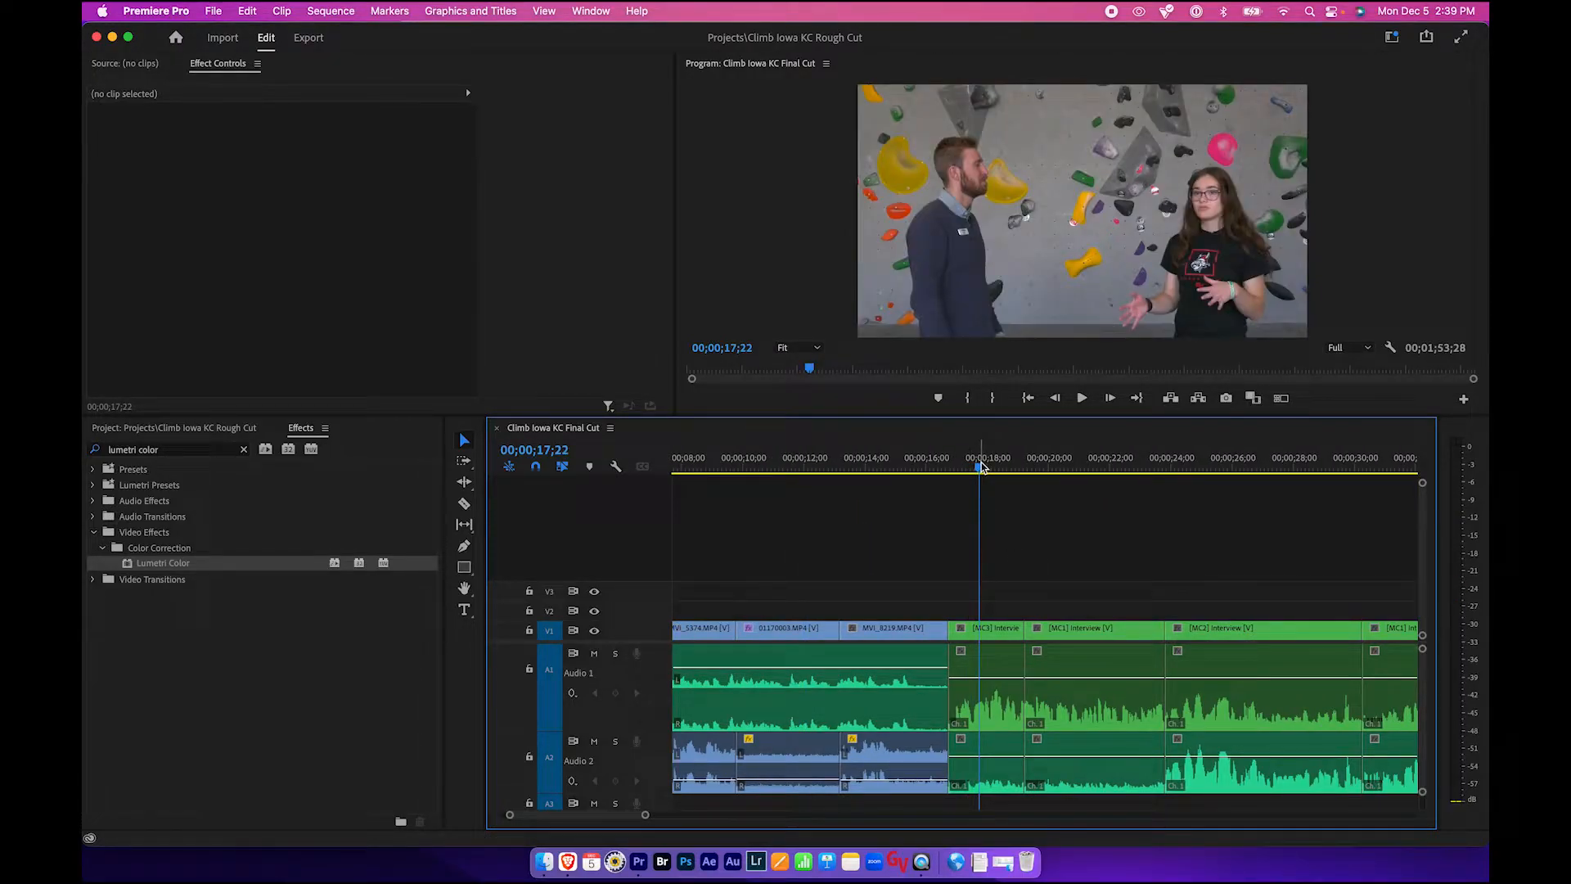
left_click_drag(982, 466, 986, 466)
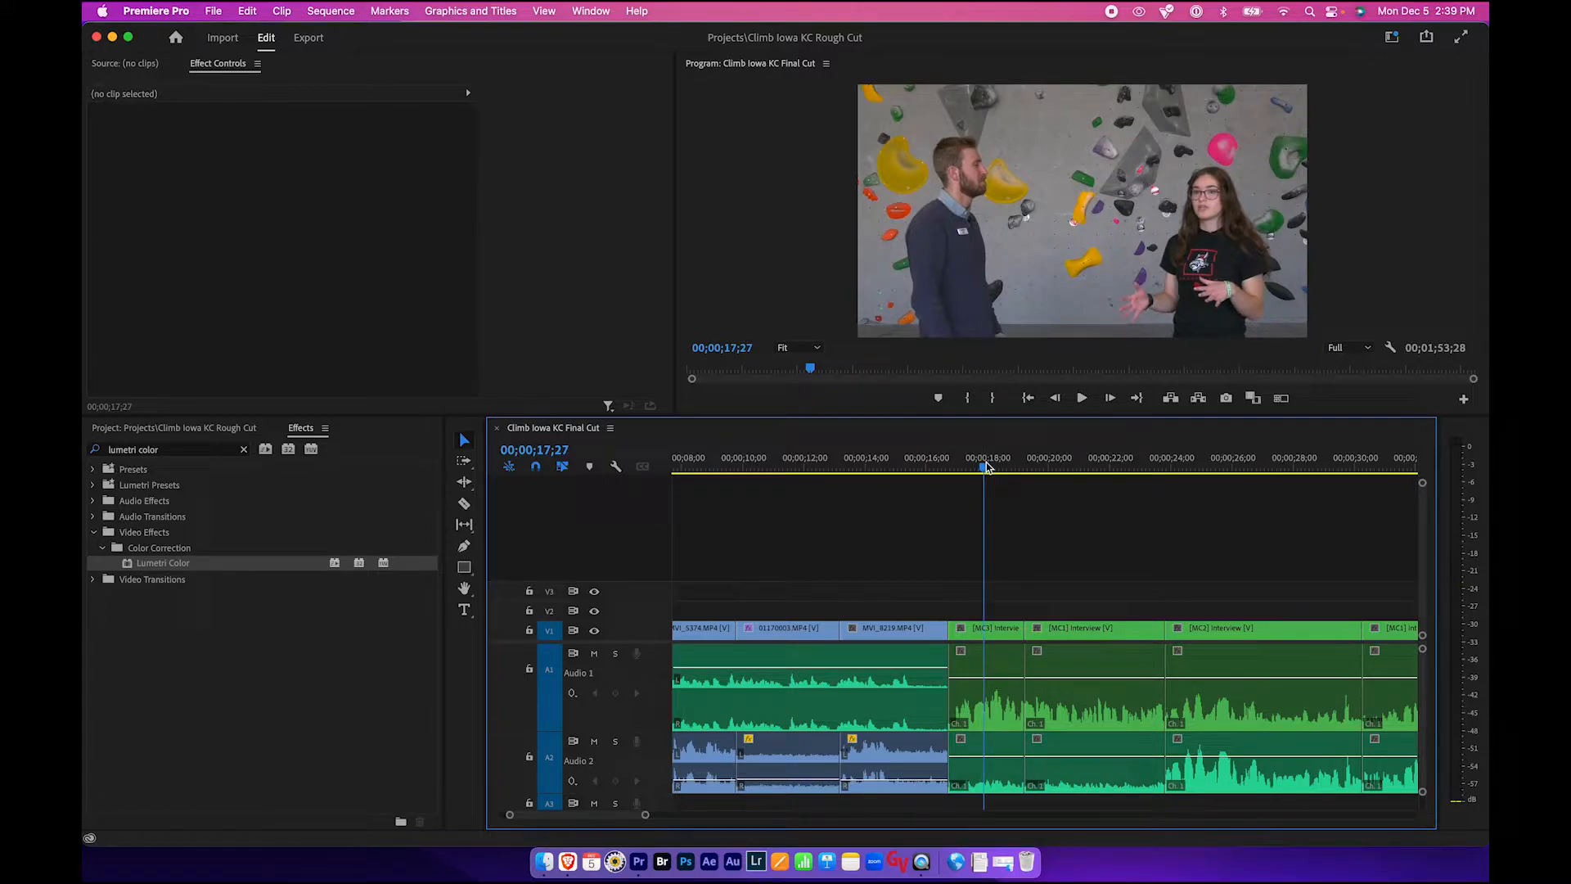
mouse_move(987, 467)
left_mouse_down()
mouse_move(1080, 471)
mouse_move(1003, 475)
left_mouse_up()
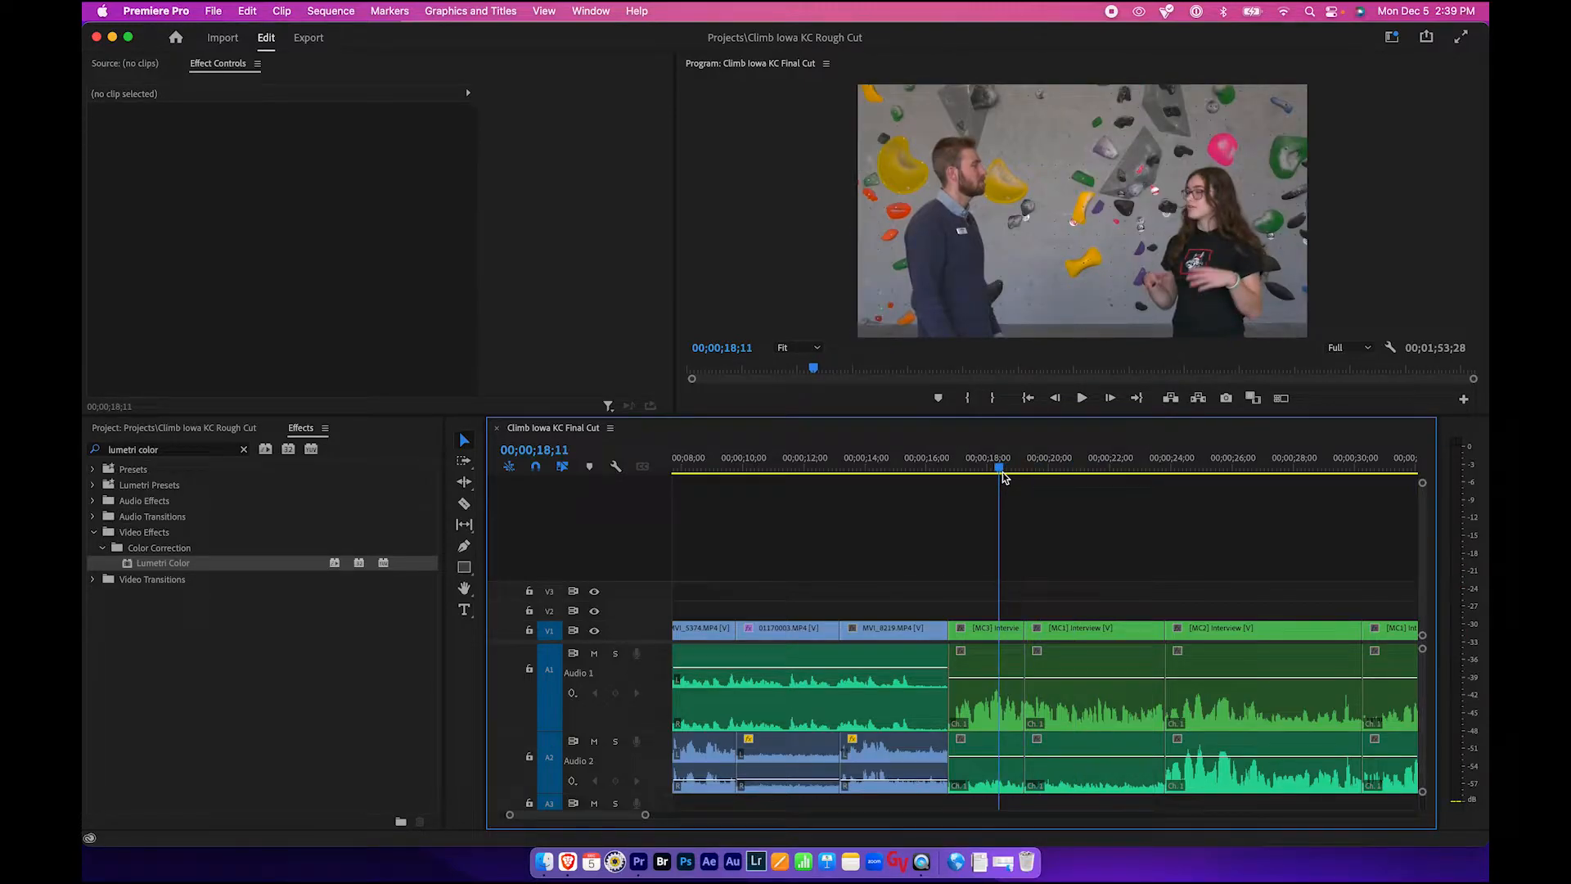
left_click(992, 630)
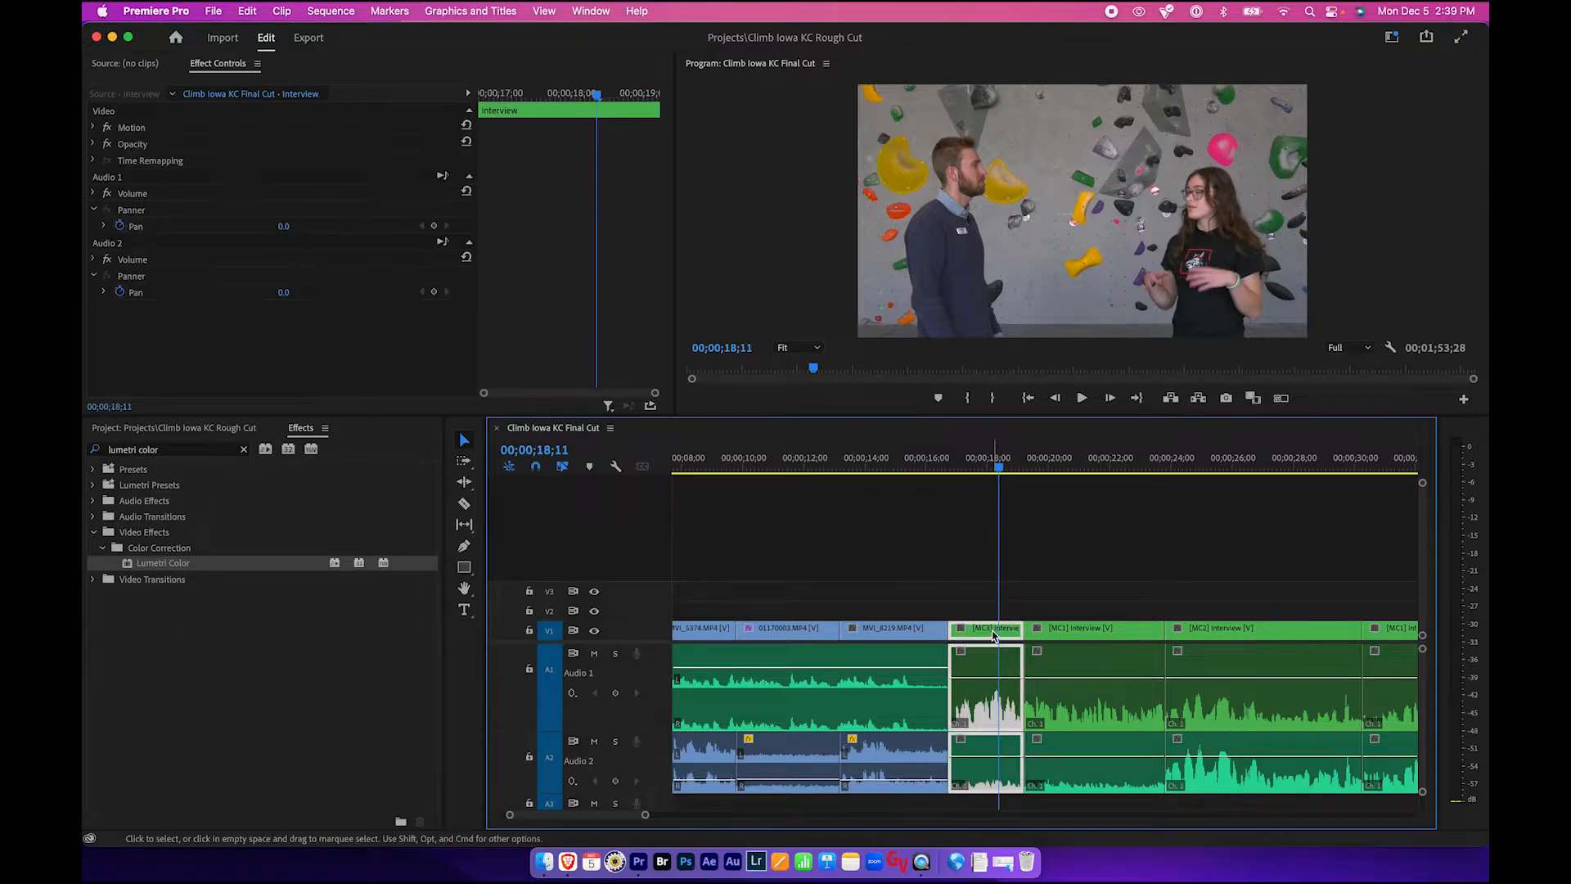
left_click(1081, 628)
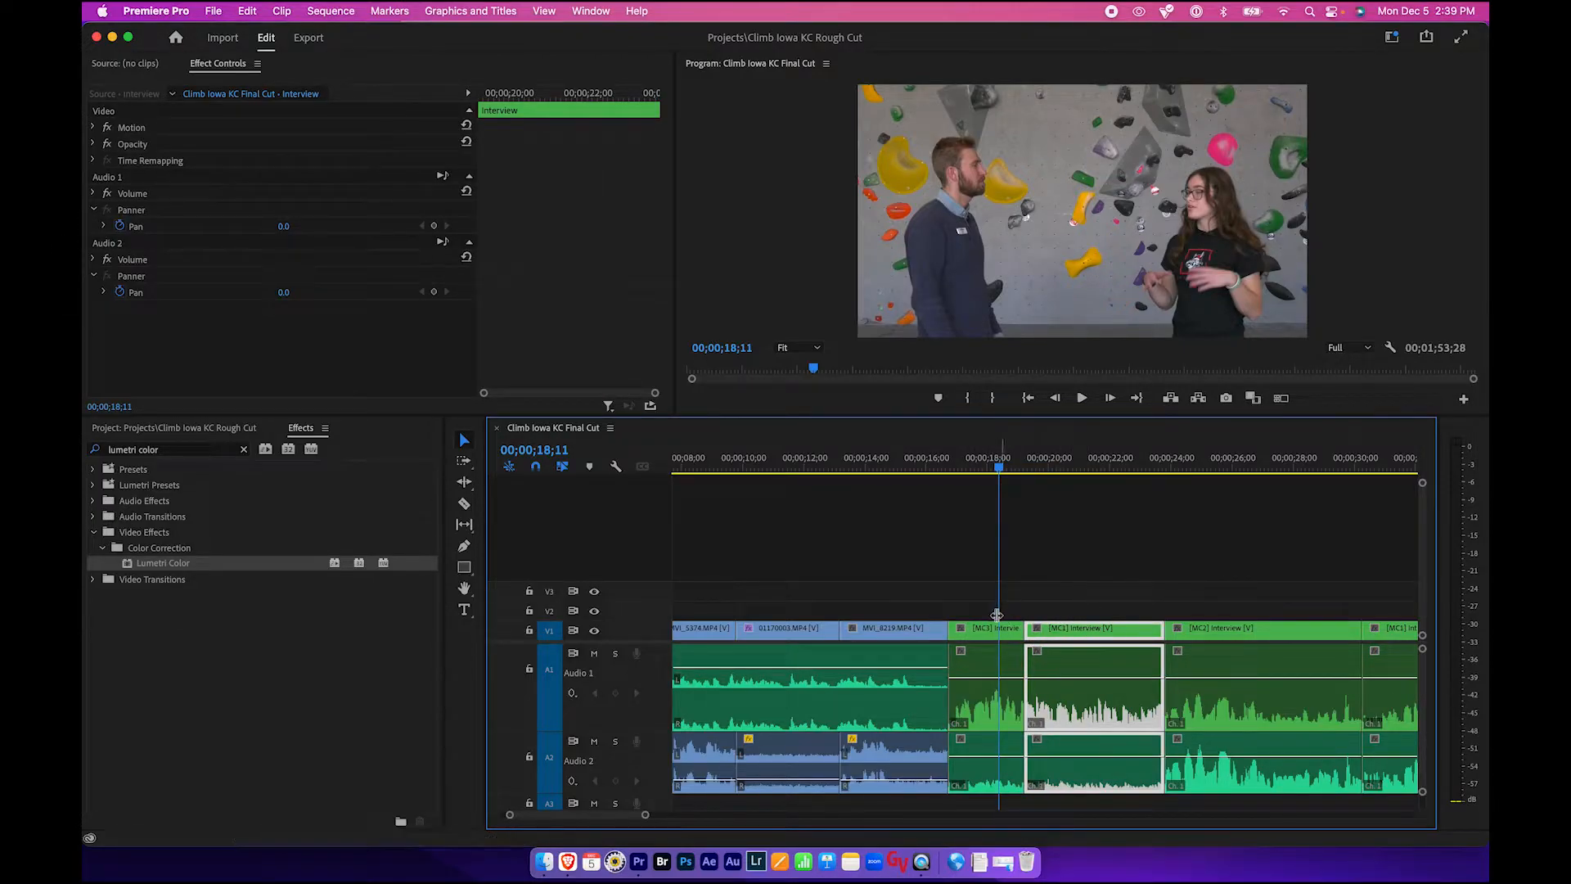
left_click(992, 631)
left_click(891, 628)
left_click(882, 446)
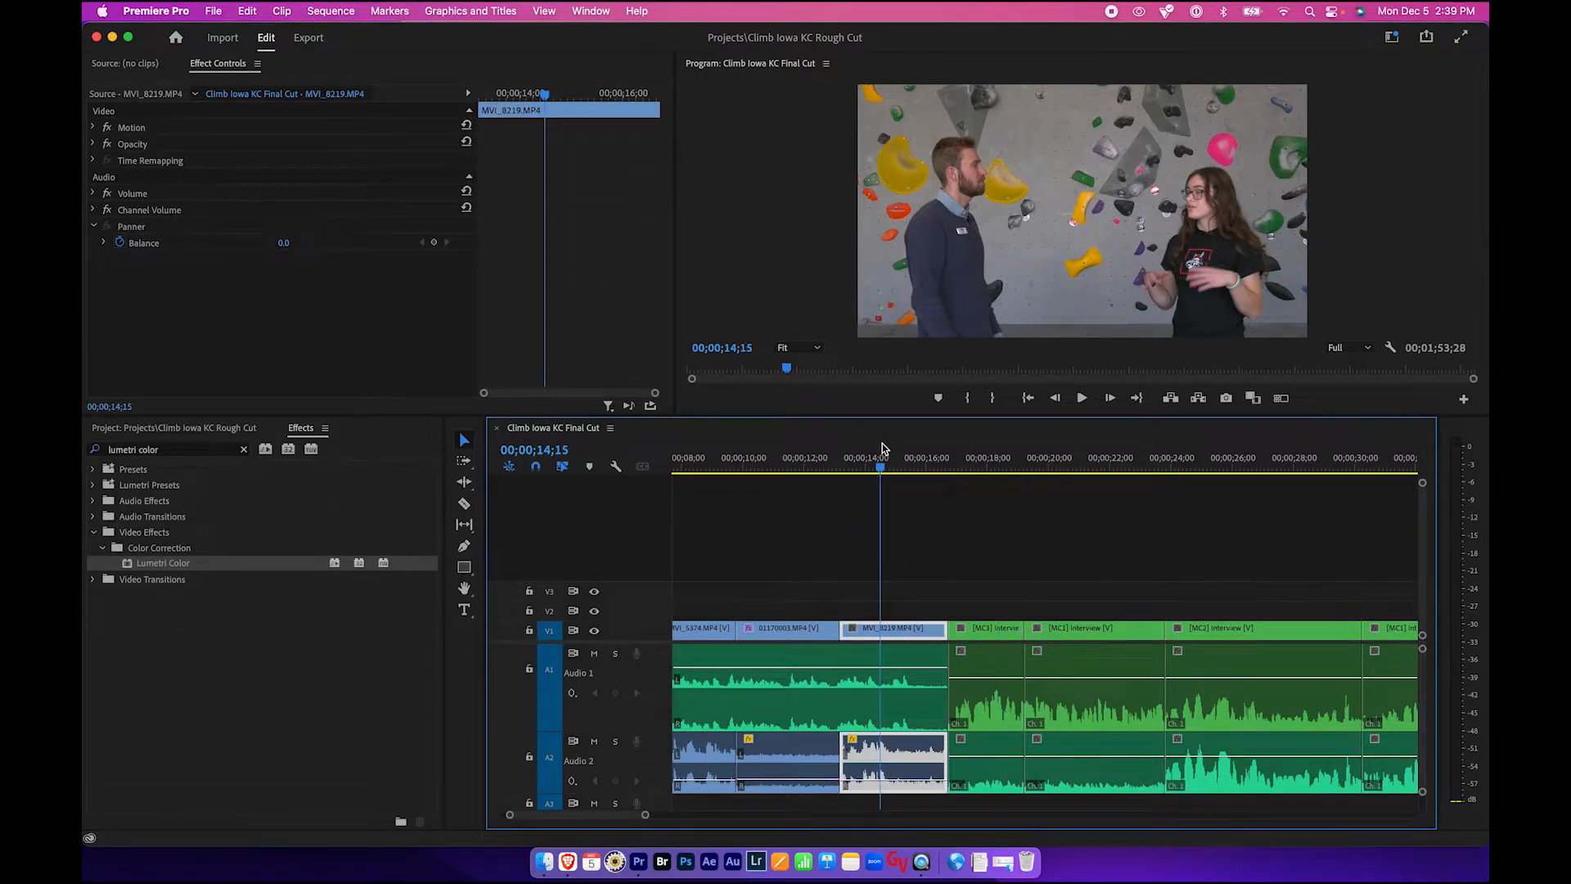
left_click(978, 461)
left_click(998, 631)
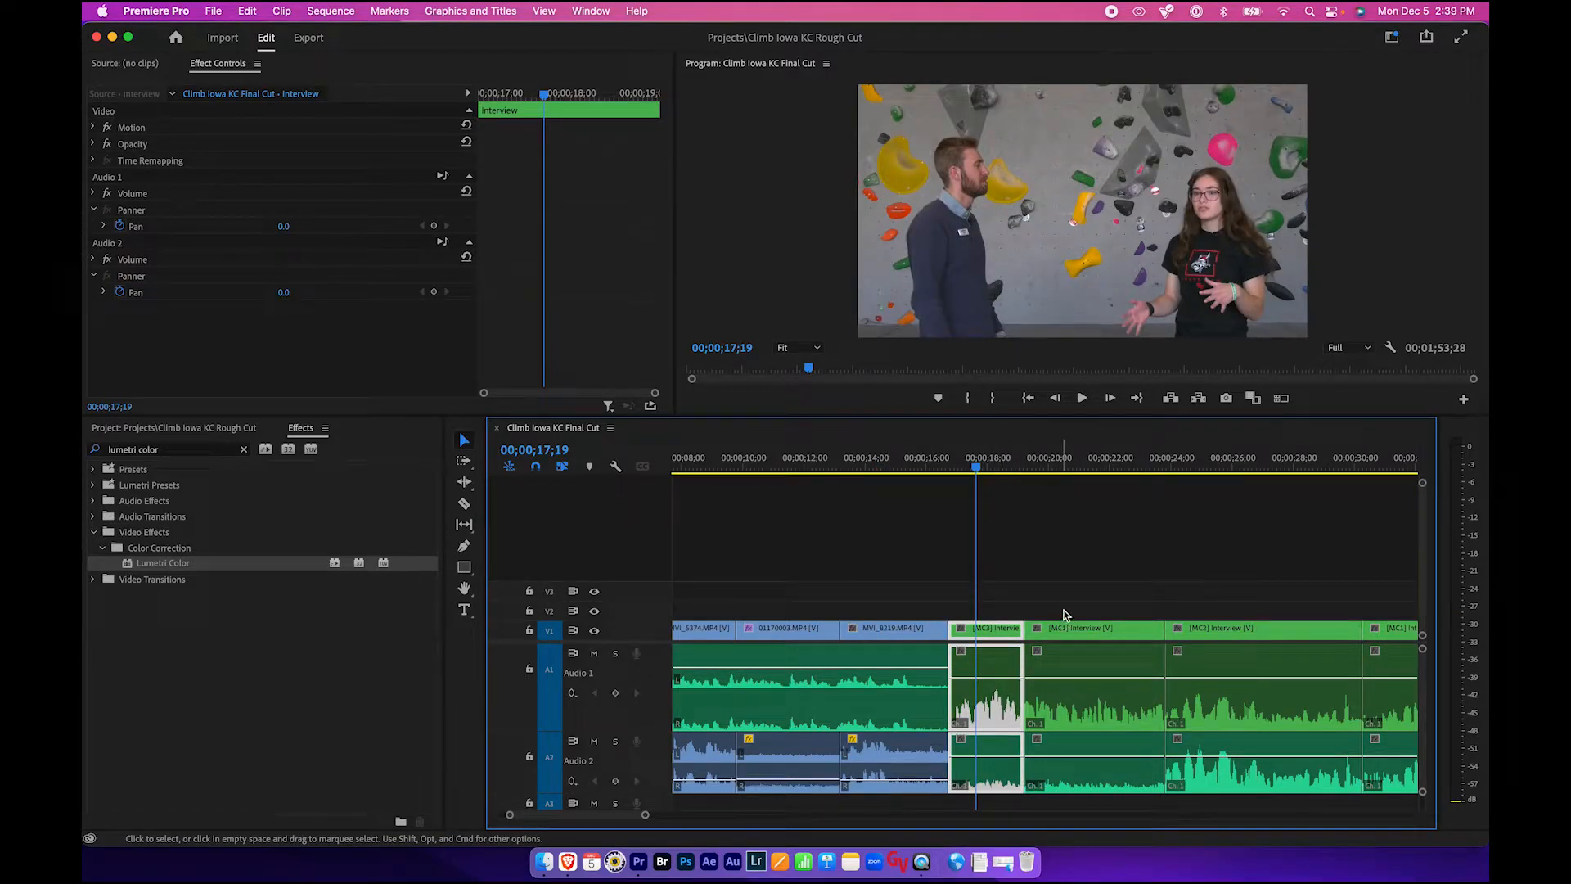
- Open the Project panel and expand the Sequences bin to examine the Camera A, B and C sequences
left_click(1036, 589)
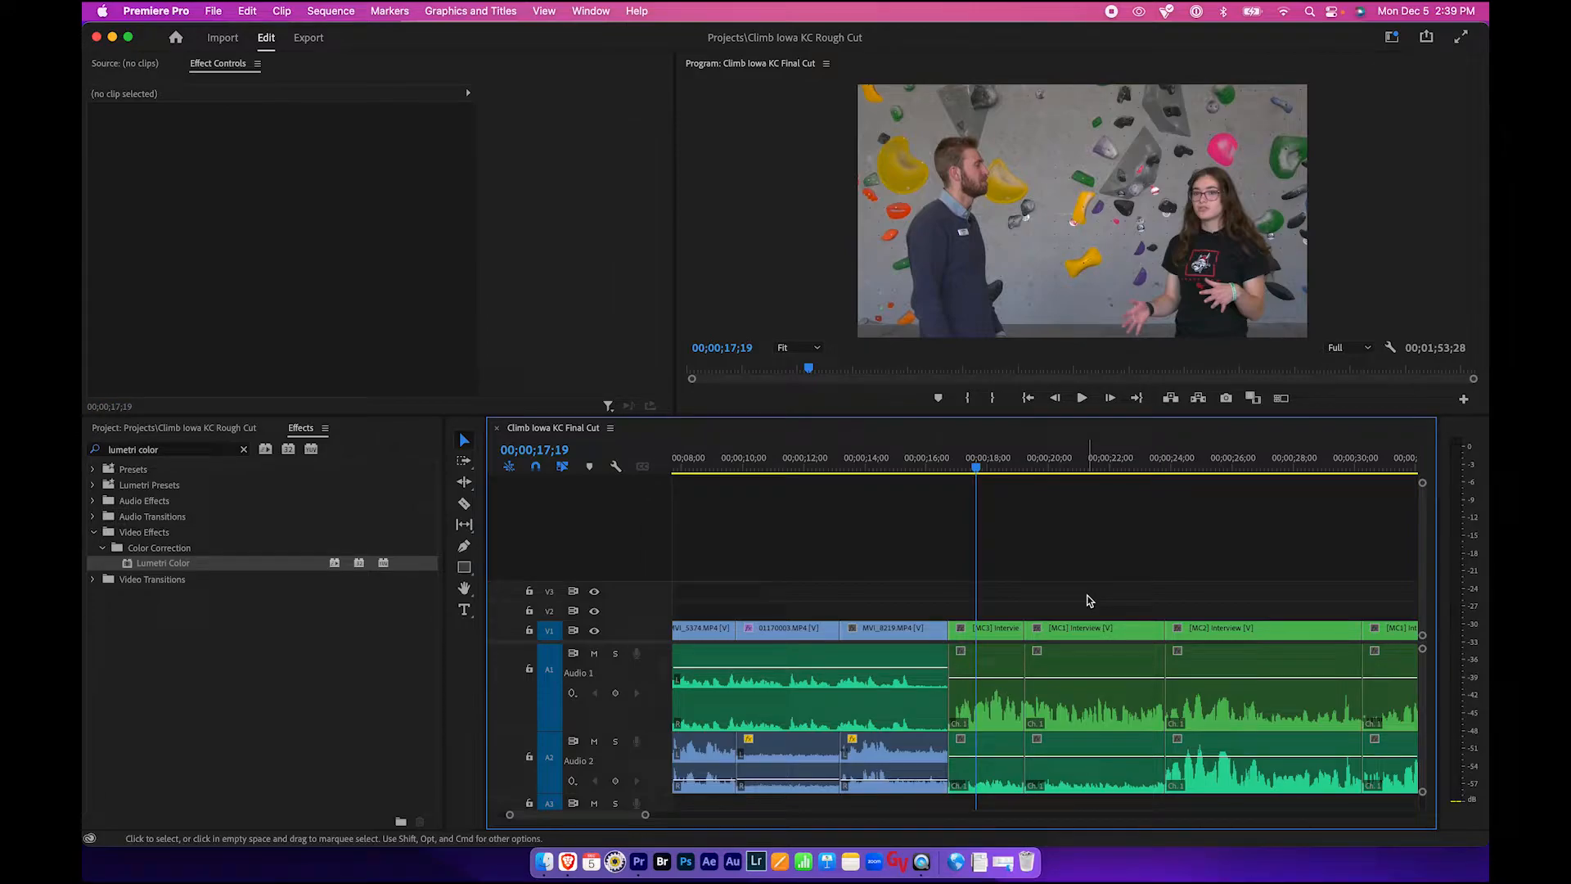
left_click(201, 432)
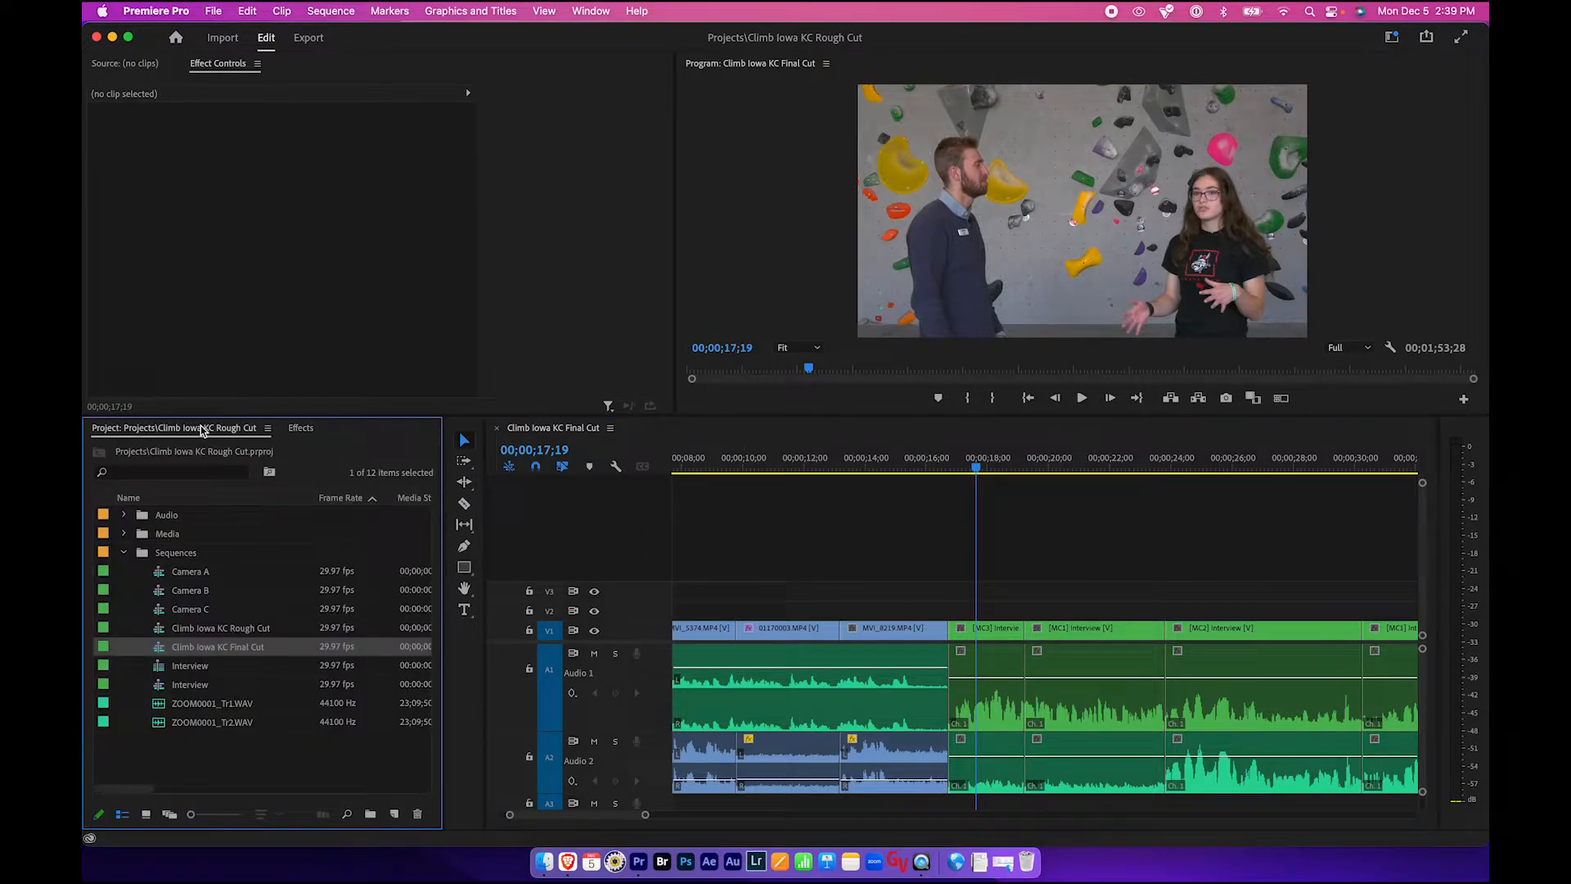
left_click(124, 553)
left_click(124, 554)
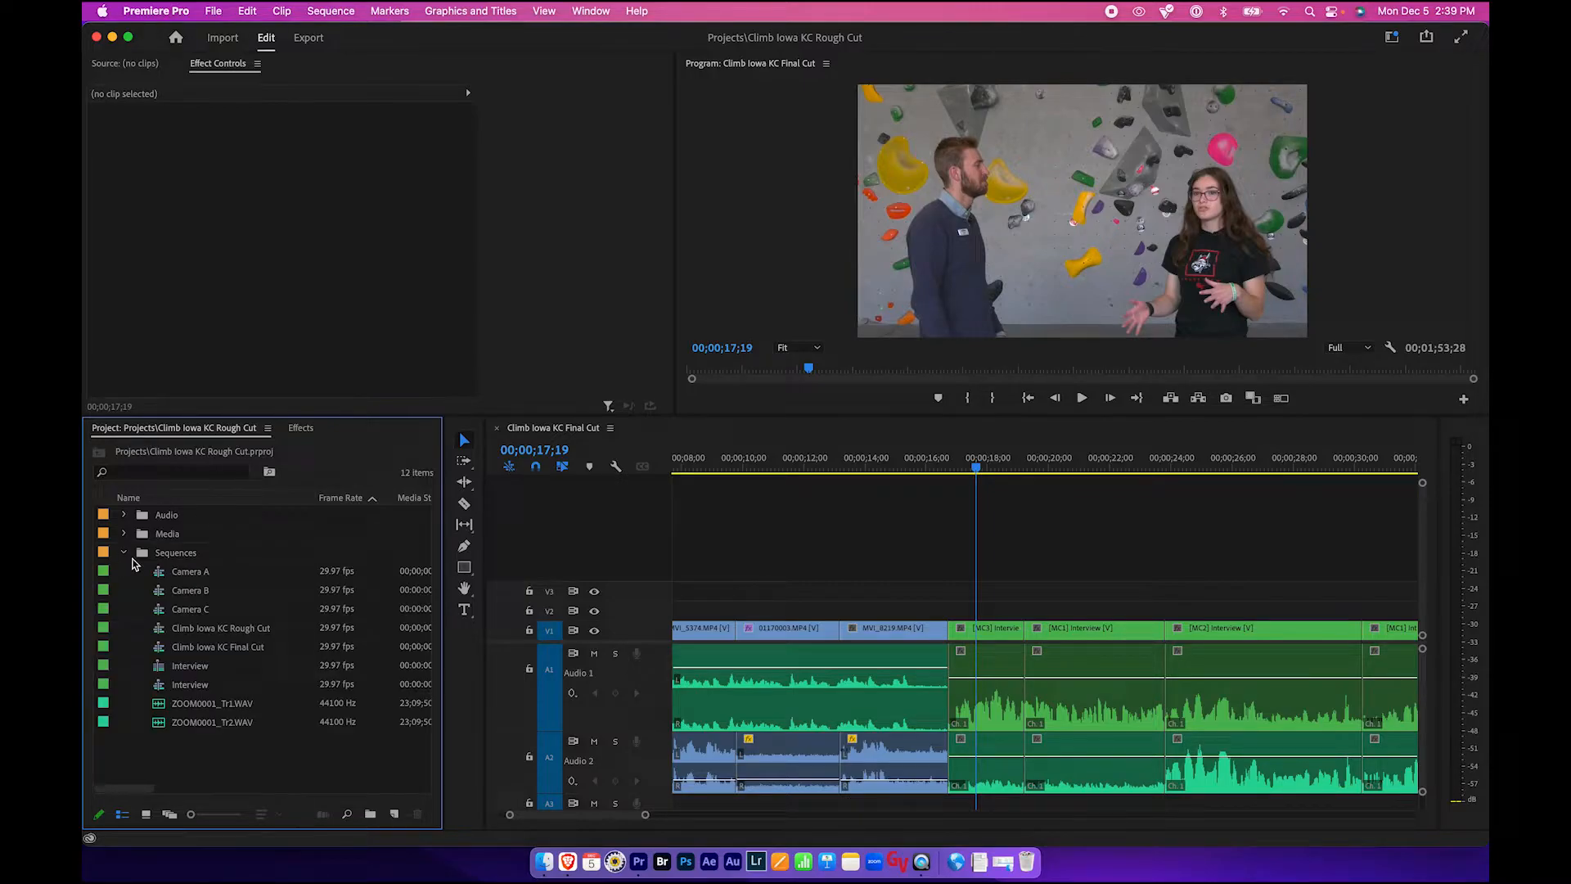
left_click(170, 576)
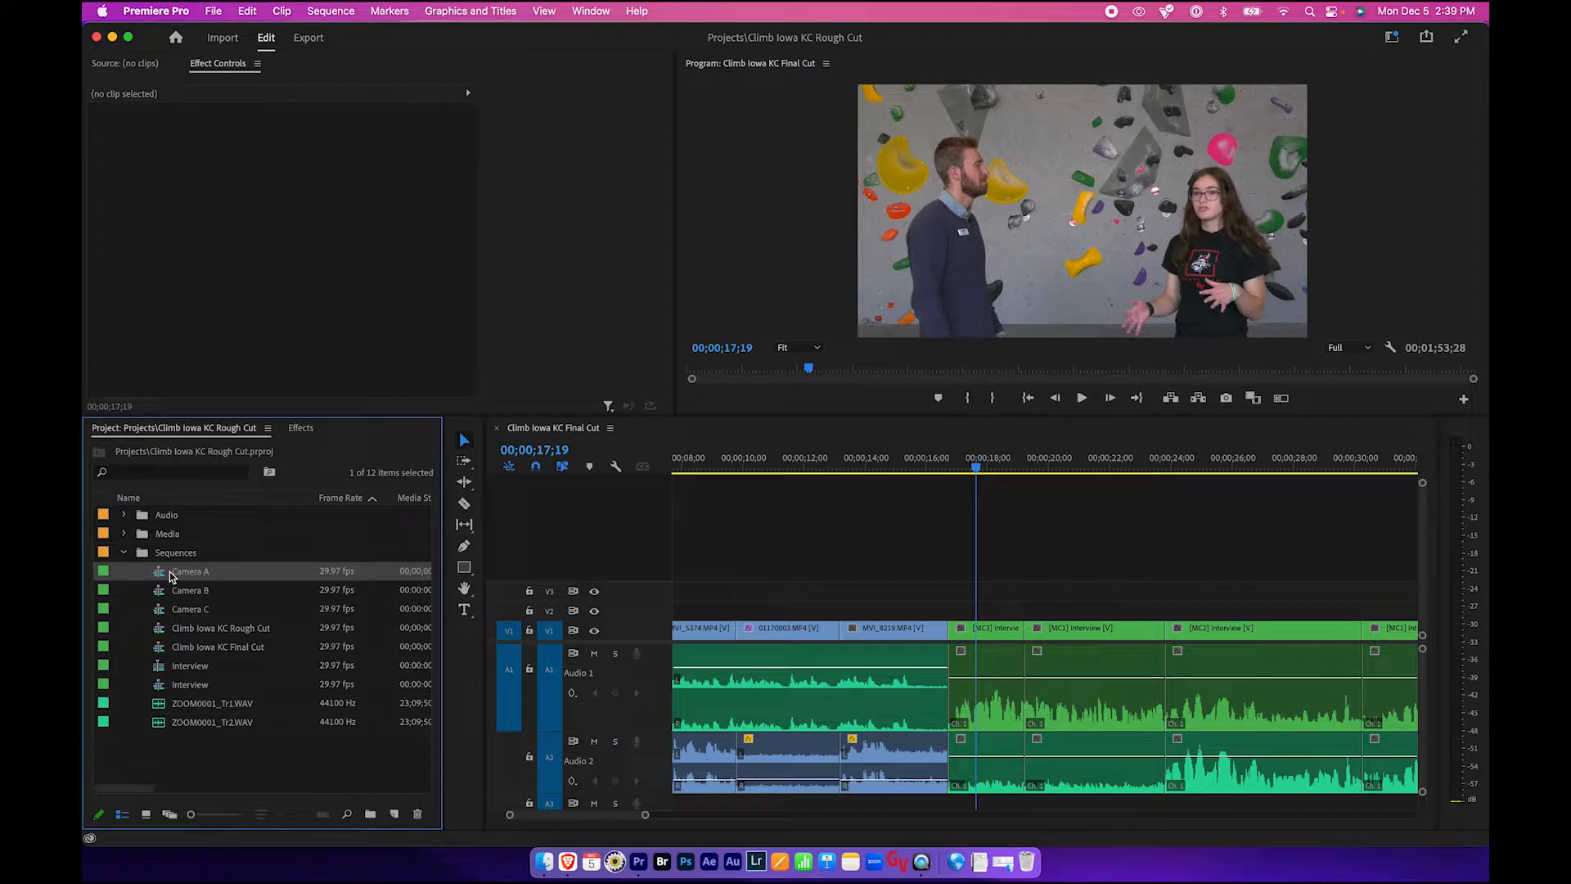
left_click(188, 590)
left_click(184, 612)
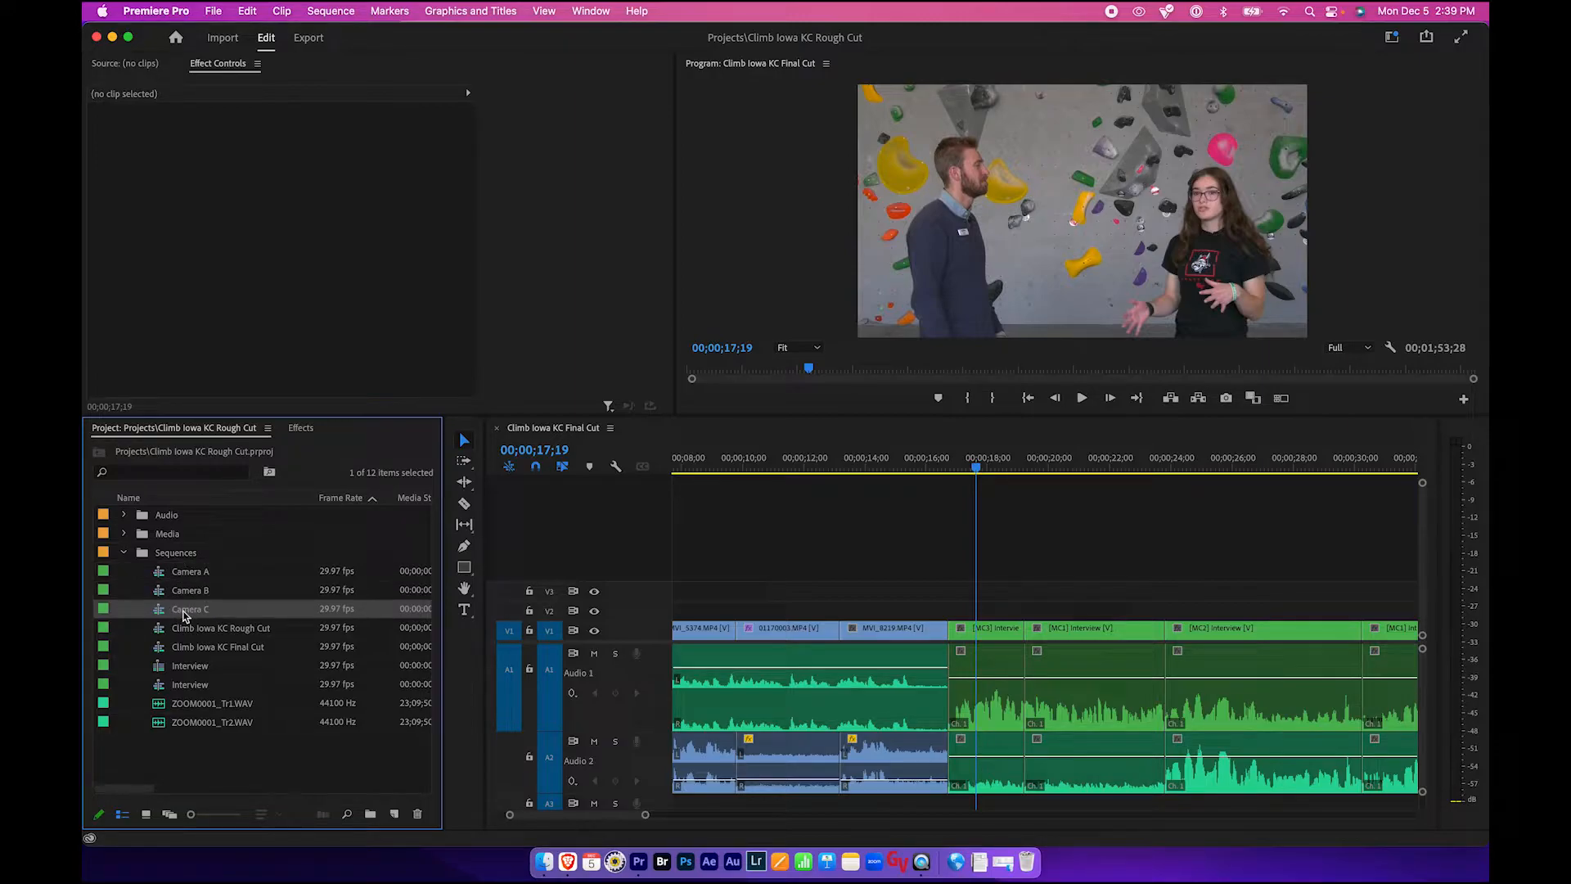
left_click(186, 577)
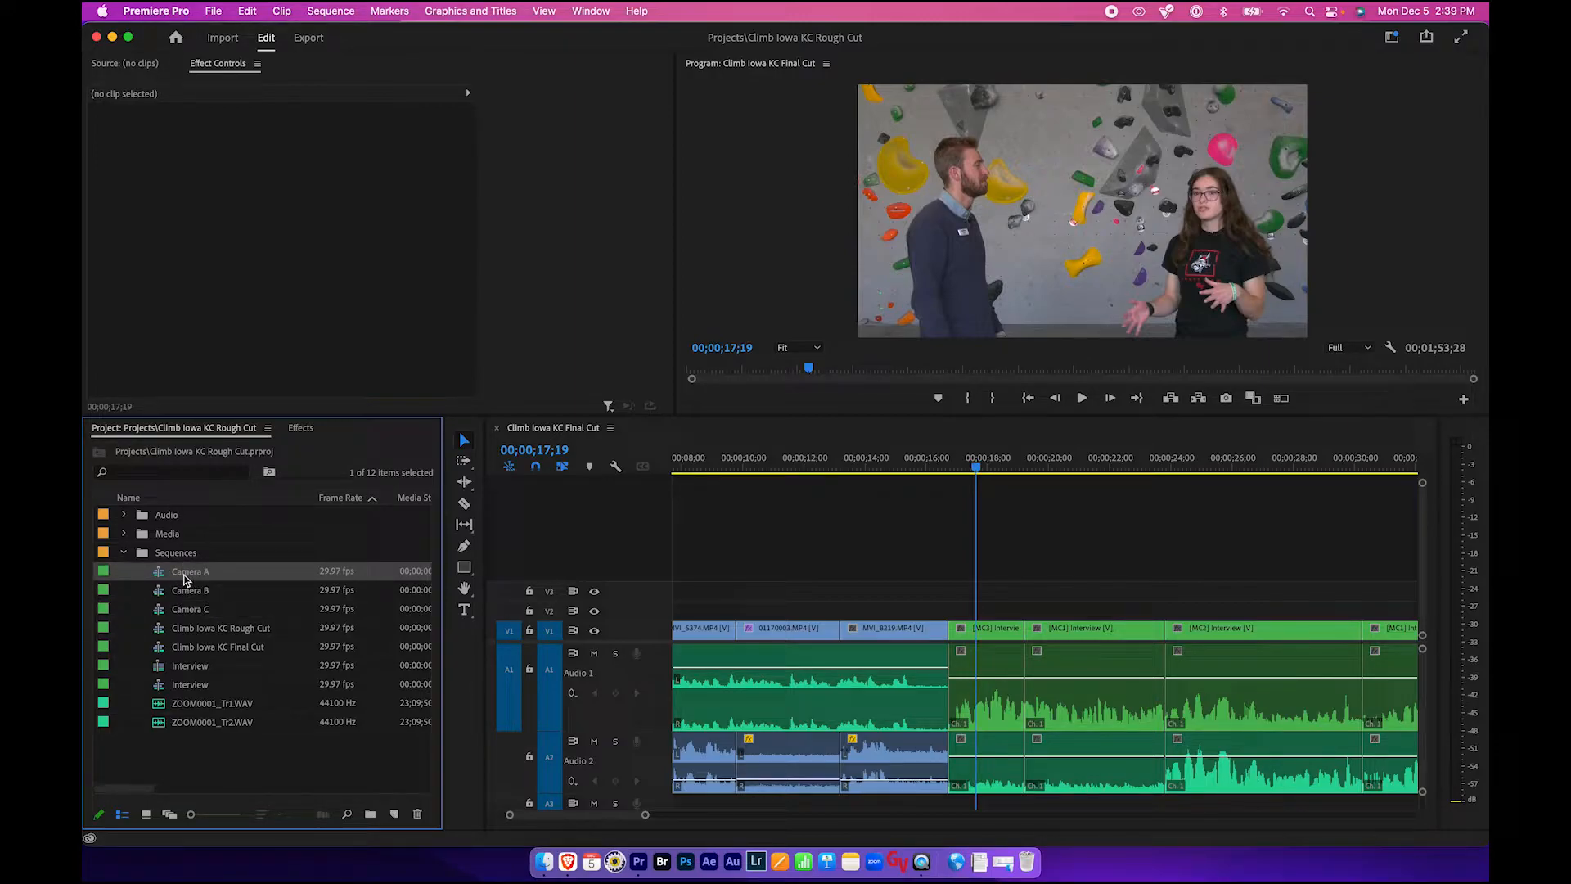
left_click(162, 592)
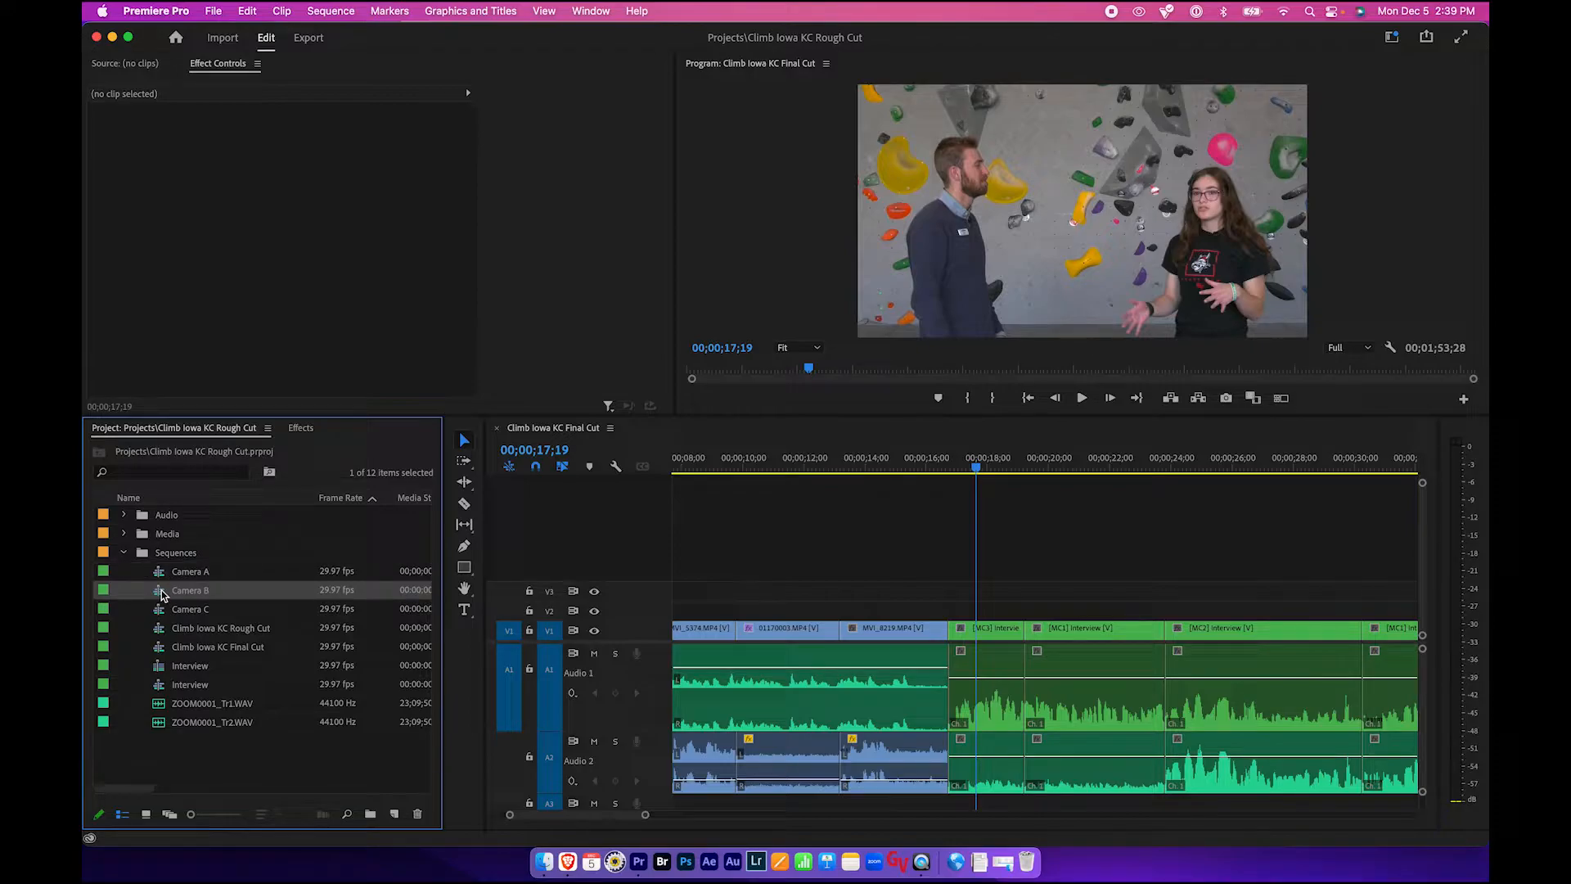
left_click(162, 614)
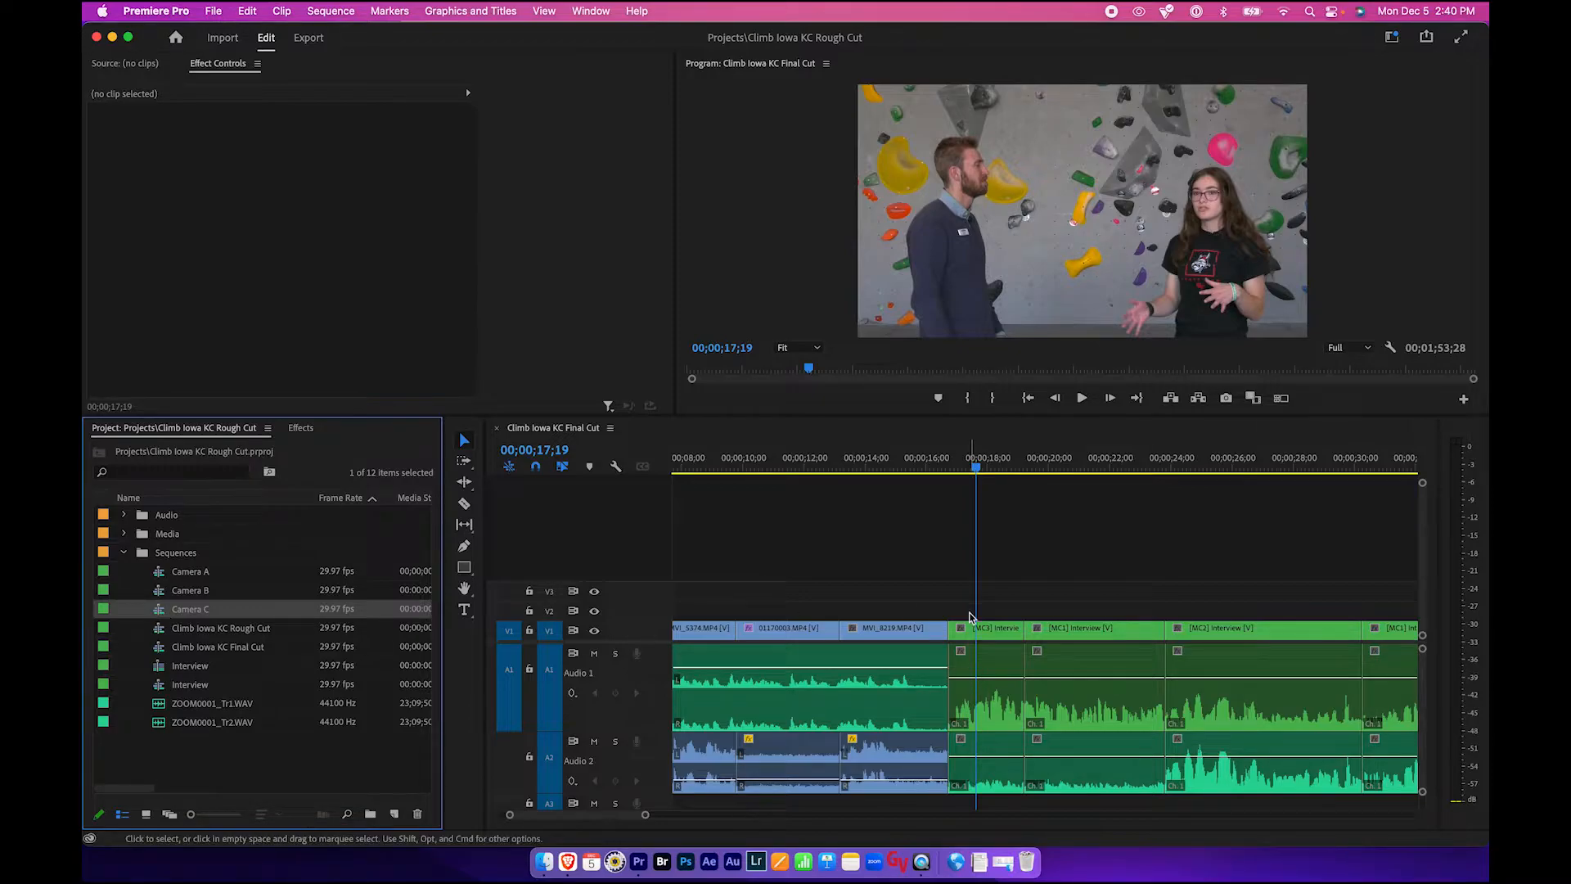
- Select the interview multicam clips in the Final Cut timeline to inspect their applied effects
left_click(1000, 629)
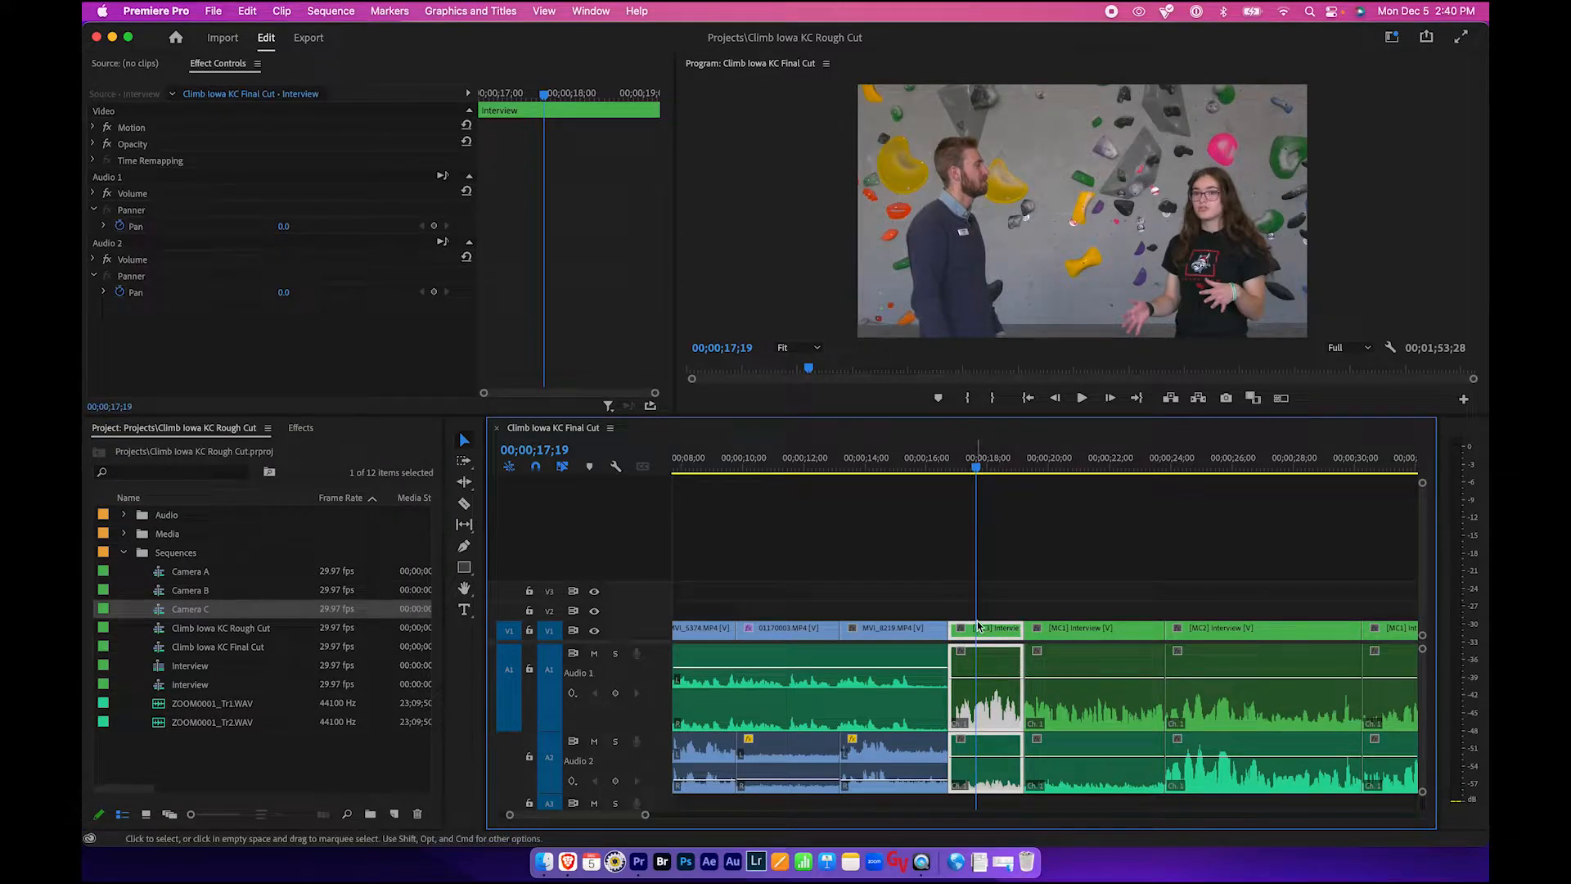
left_click(1061, 628)
left_click(1207, 628)
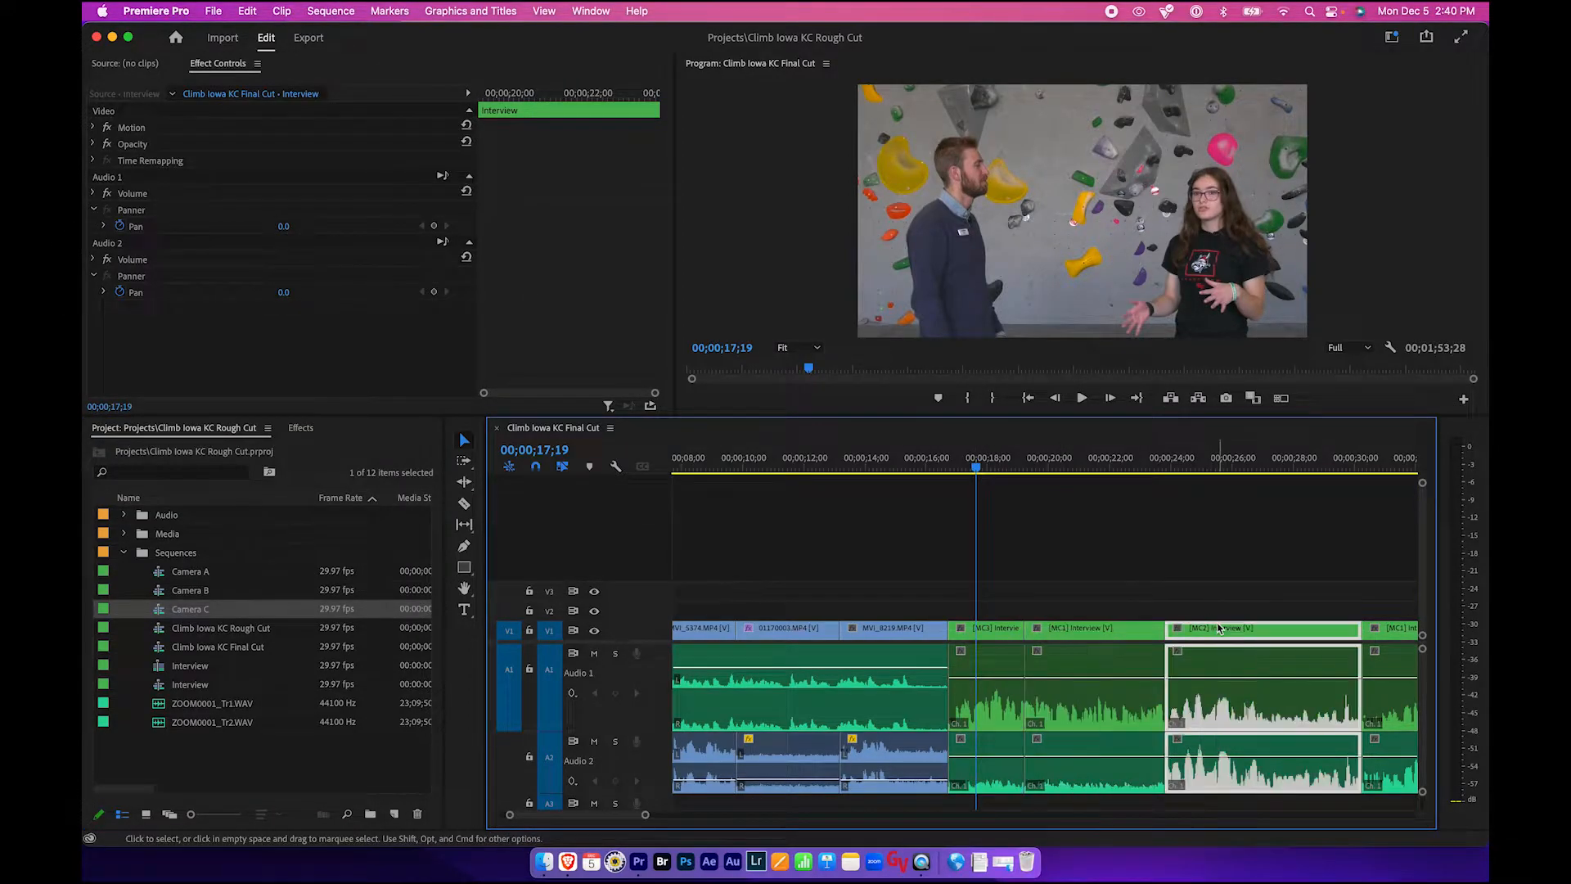
left_click(1008, 648)
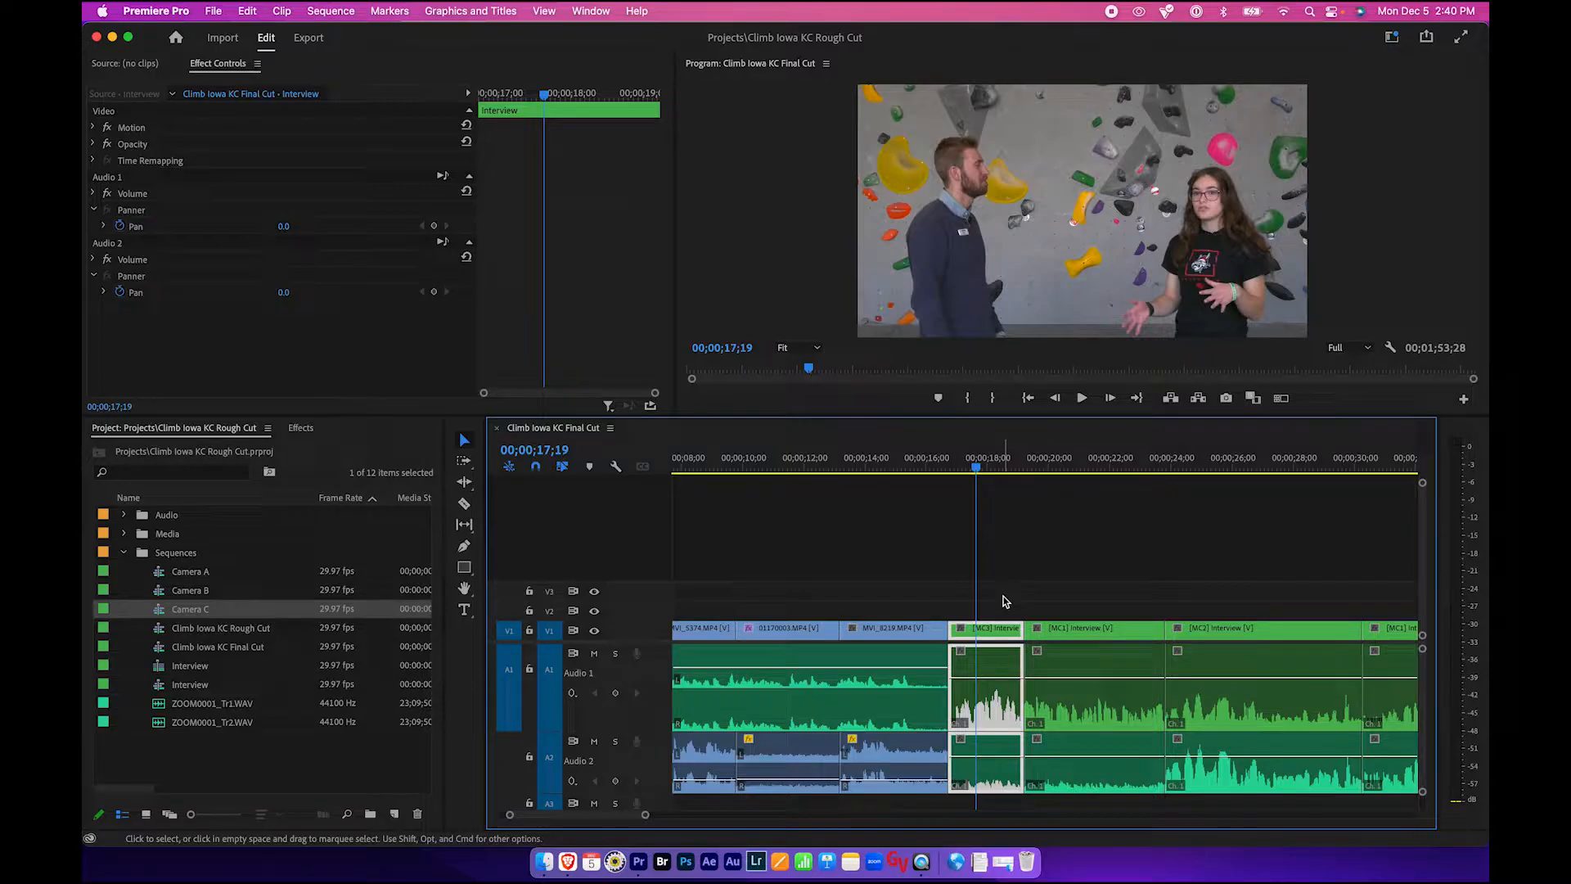
left_click(1001, 600)
- Open the Camera A sequence in the timeline and scrub through its footage
left_click(126, 550)
left_click(126, 550)
left_click(163, 577)
left_click(161, 591)
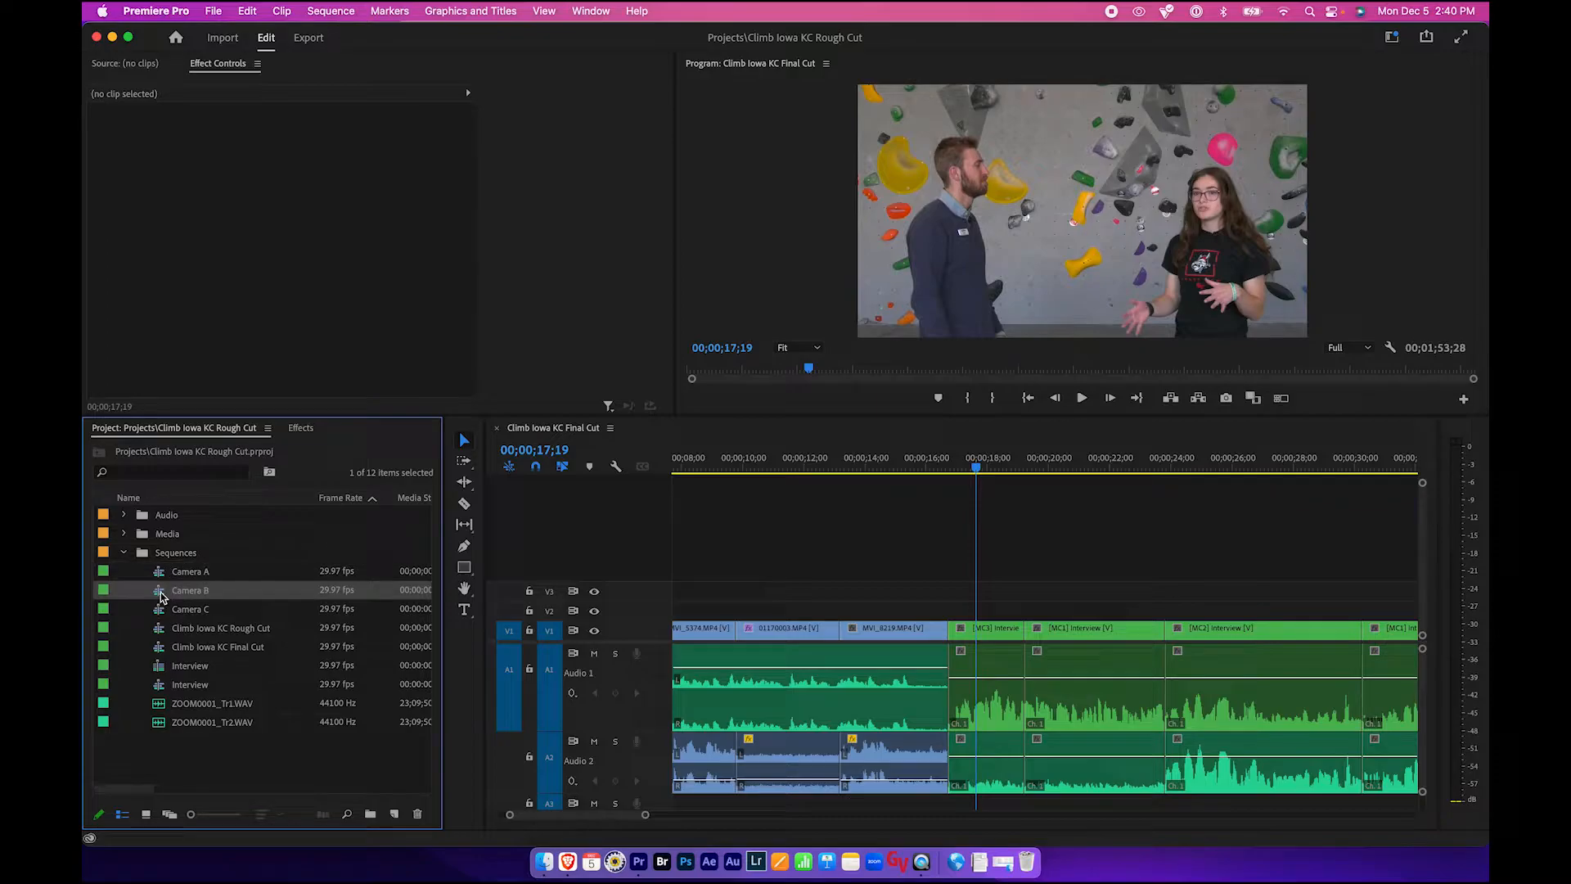
left_click(161, 608)
left_click(160, 574)
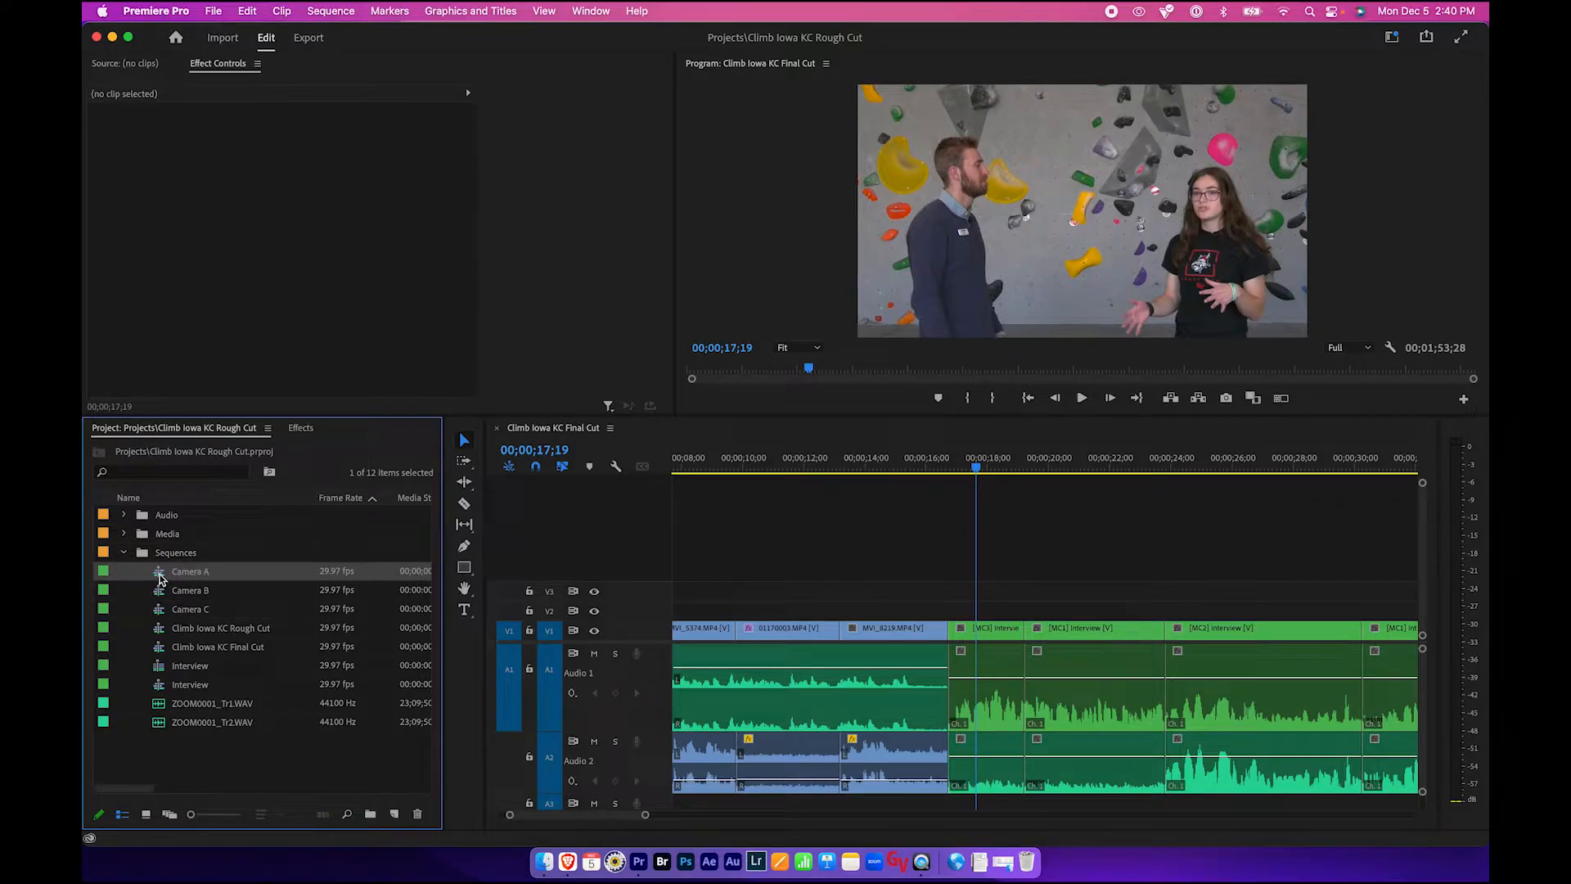
double_click(160, 575)
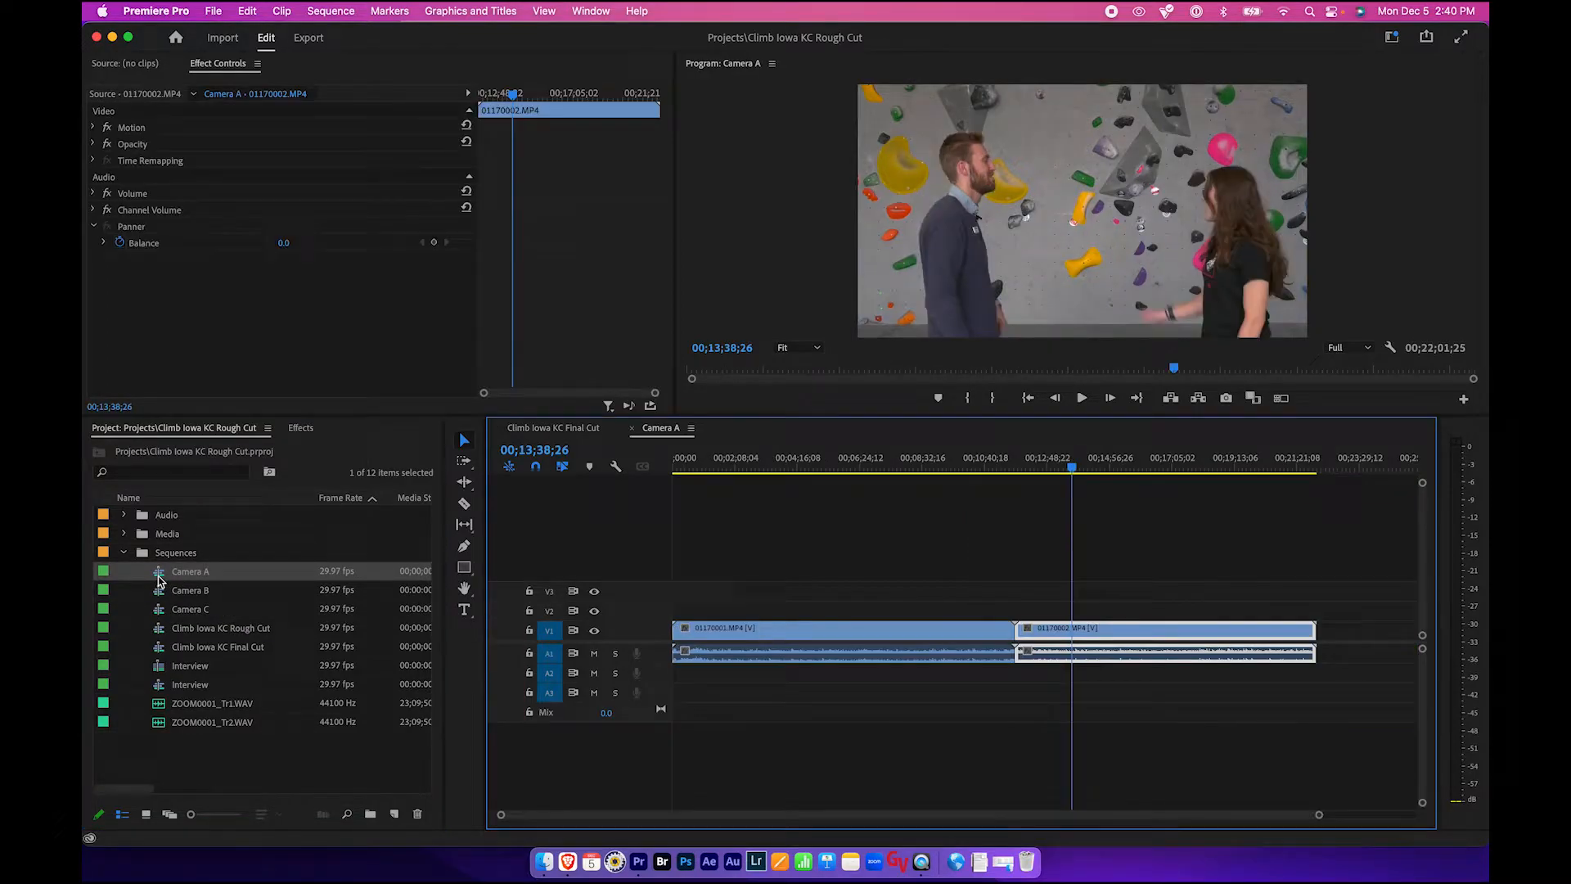
left_click_drag(930, 467, 892, 462)
left_click(853, 556)
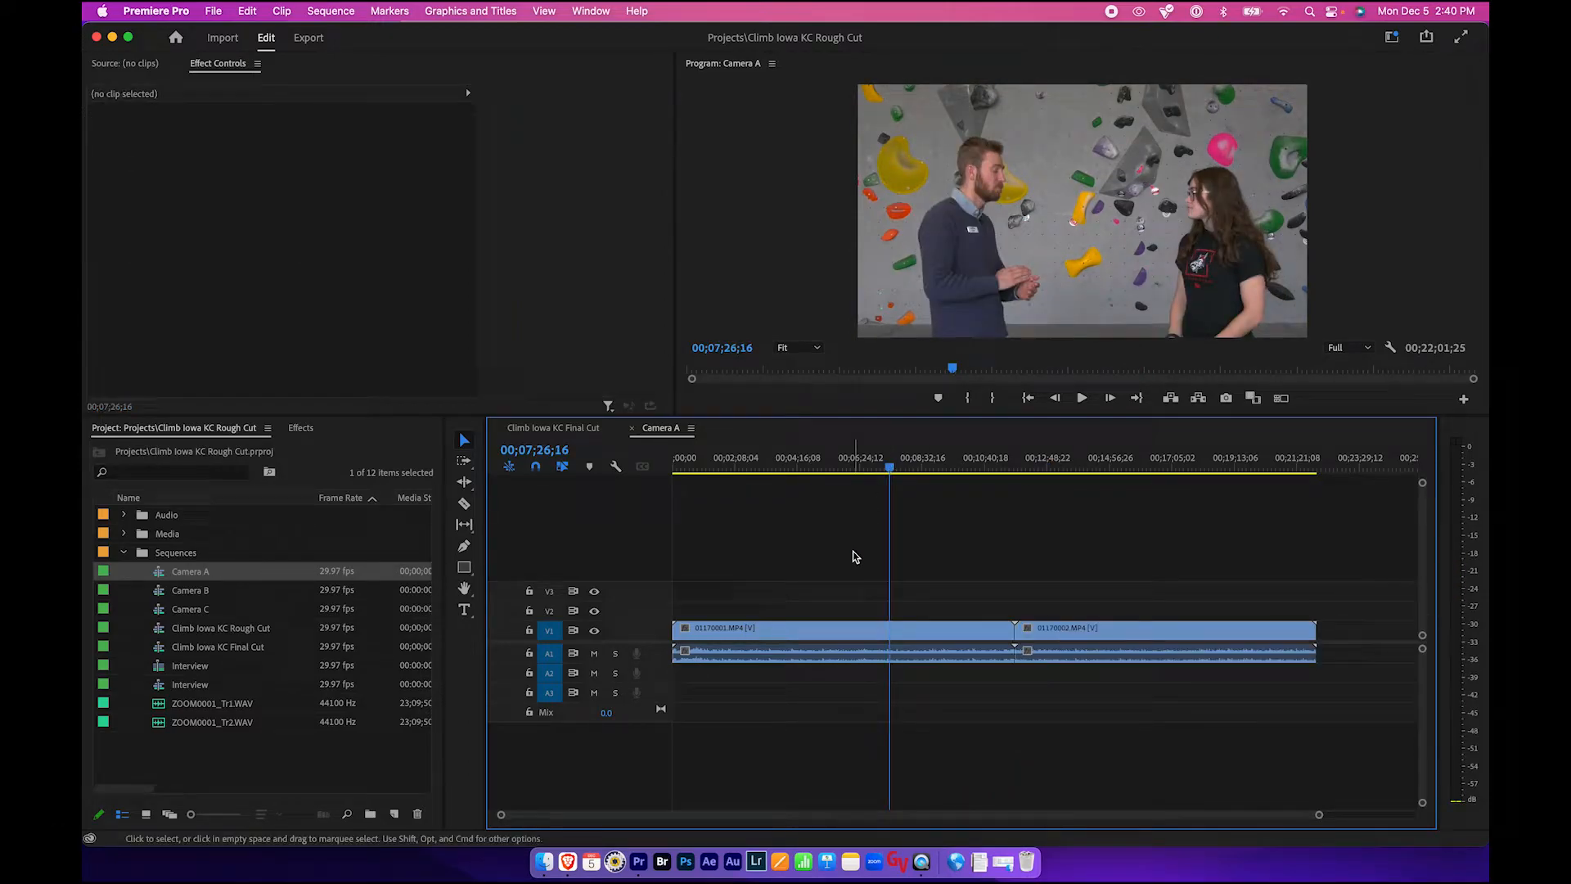
- Apply the Lumetri Color effect to clip 01170001 in the Camera A sequence and expand its controls
left_click(804, 633)
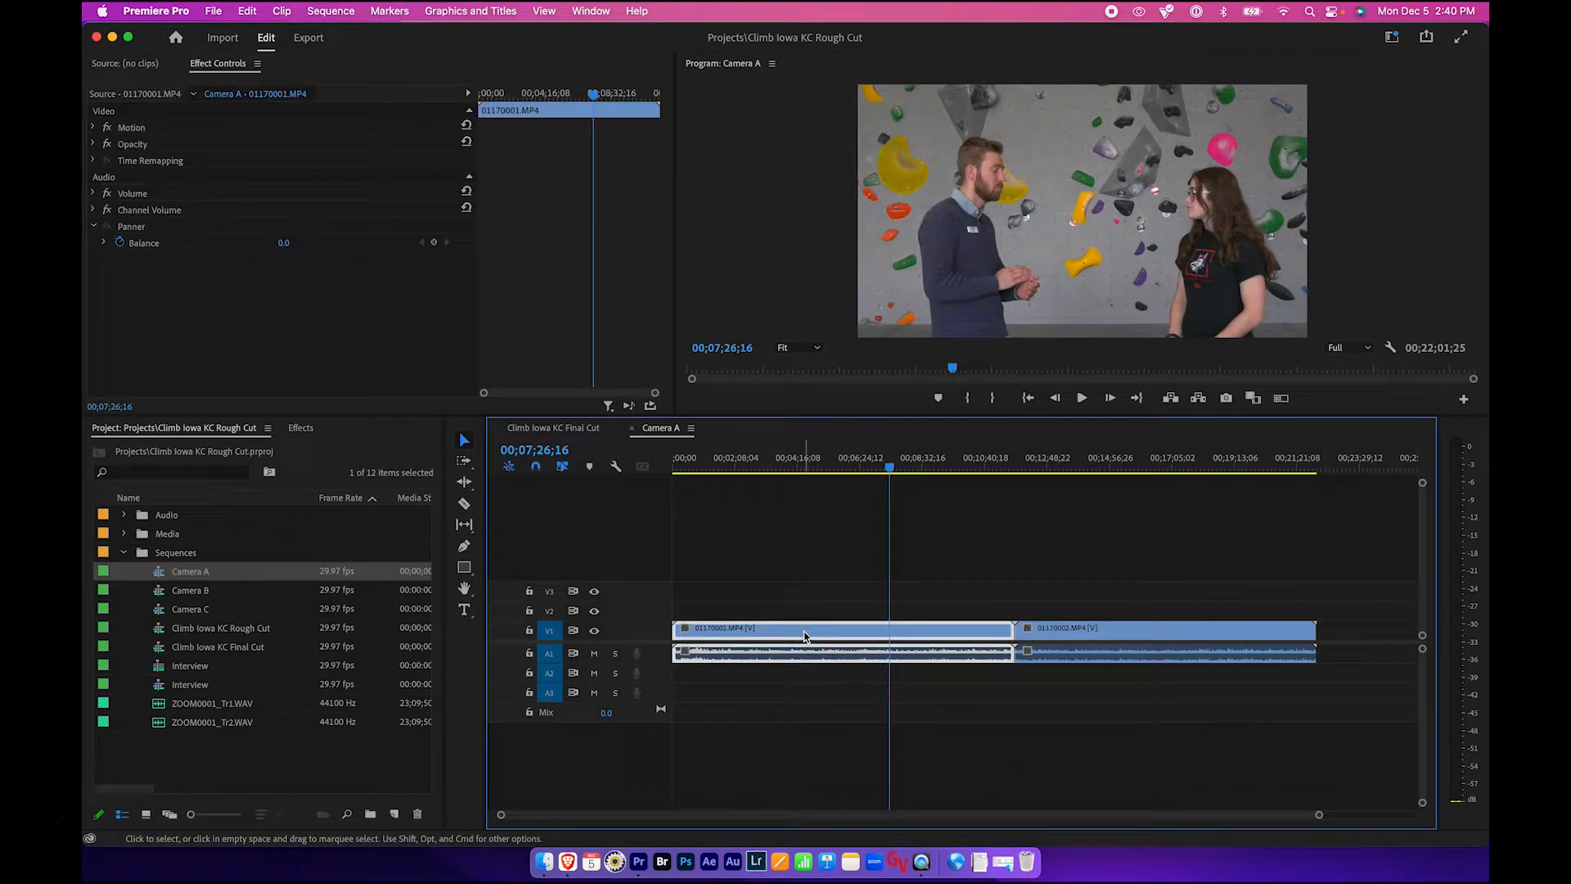
left_click(795, 593)
left_click(1088, 628)
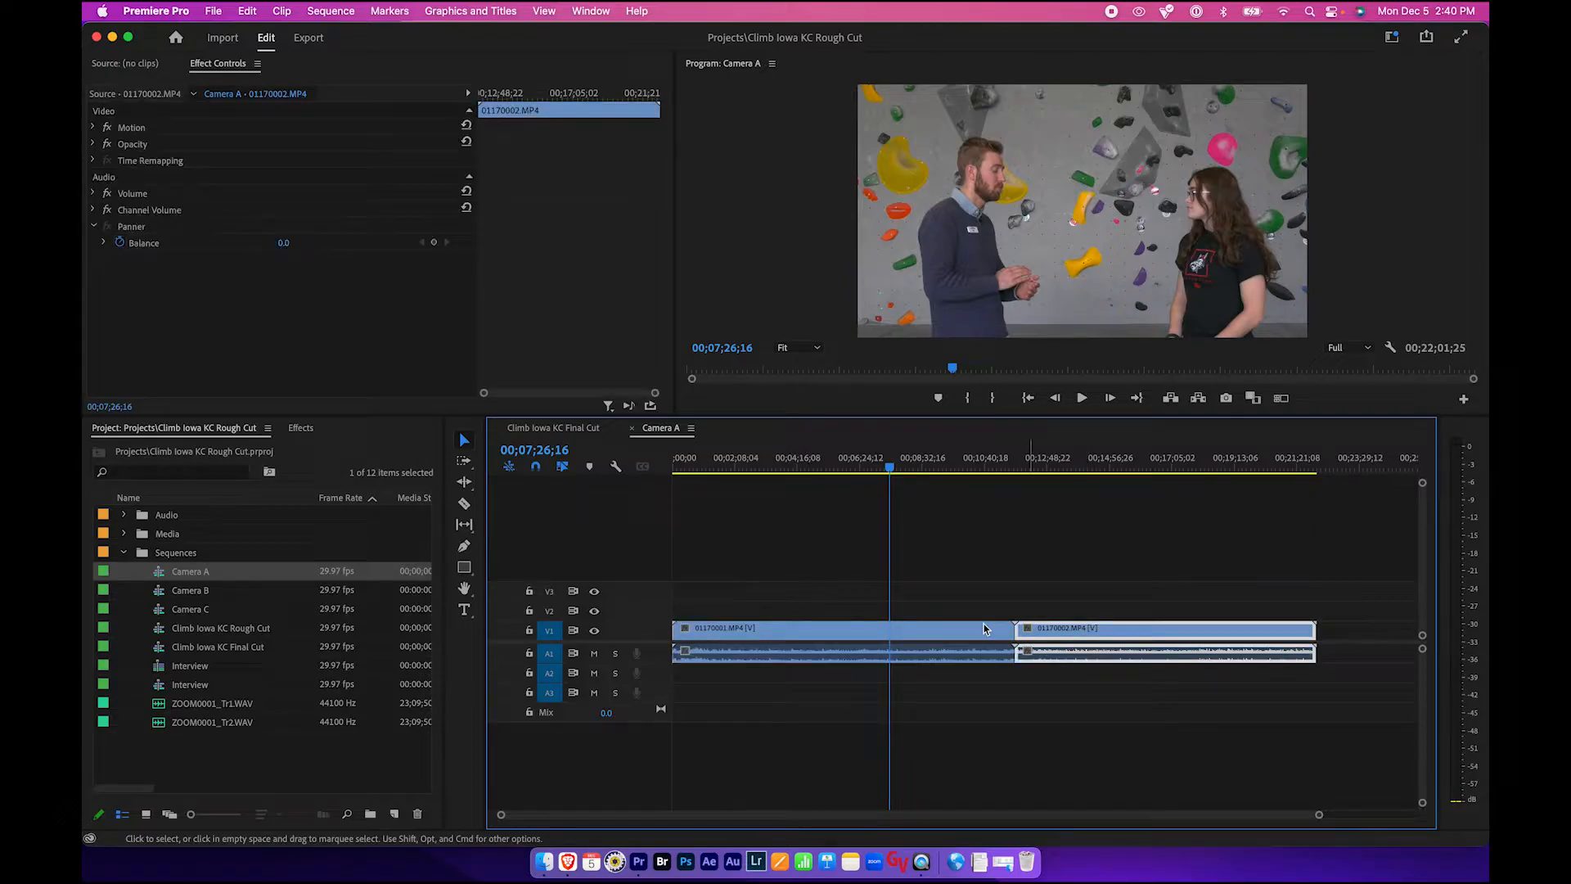
left_click(935, 629)
left_click(304, 430)
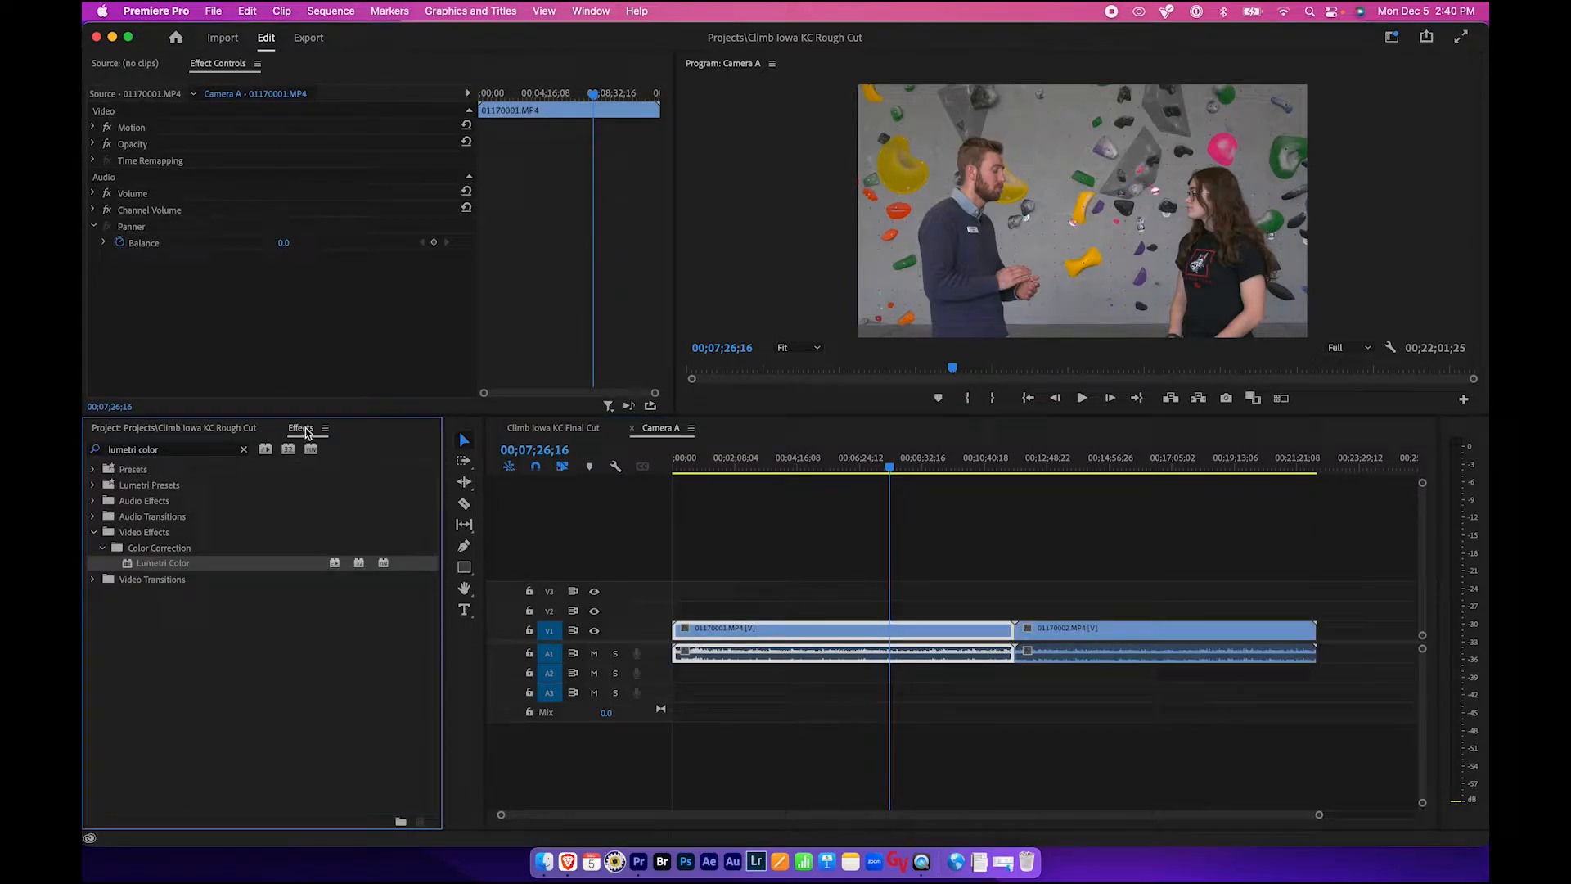
left_click_drag(133, 564, 770, 630)
left_click(103, 212)
scroll(232, 282, "down", 3)
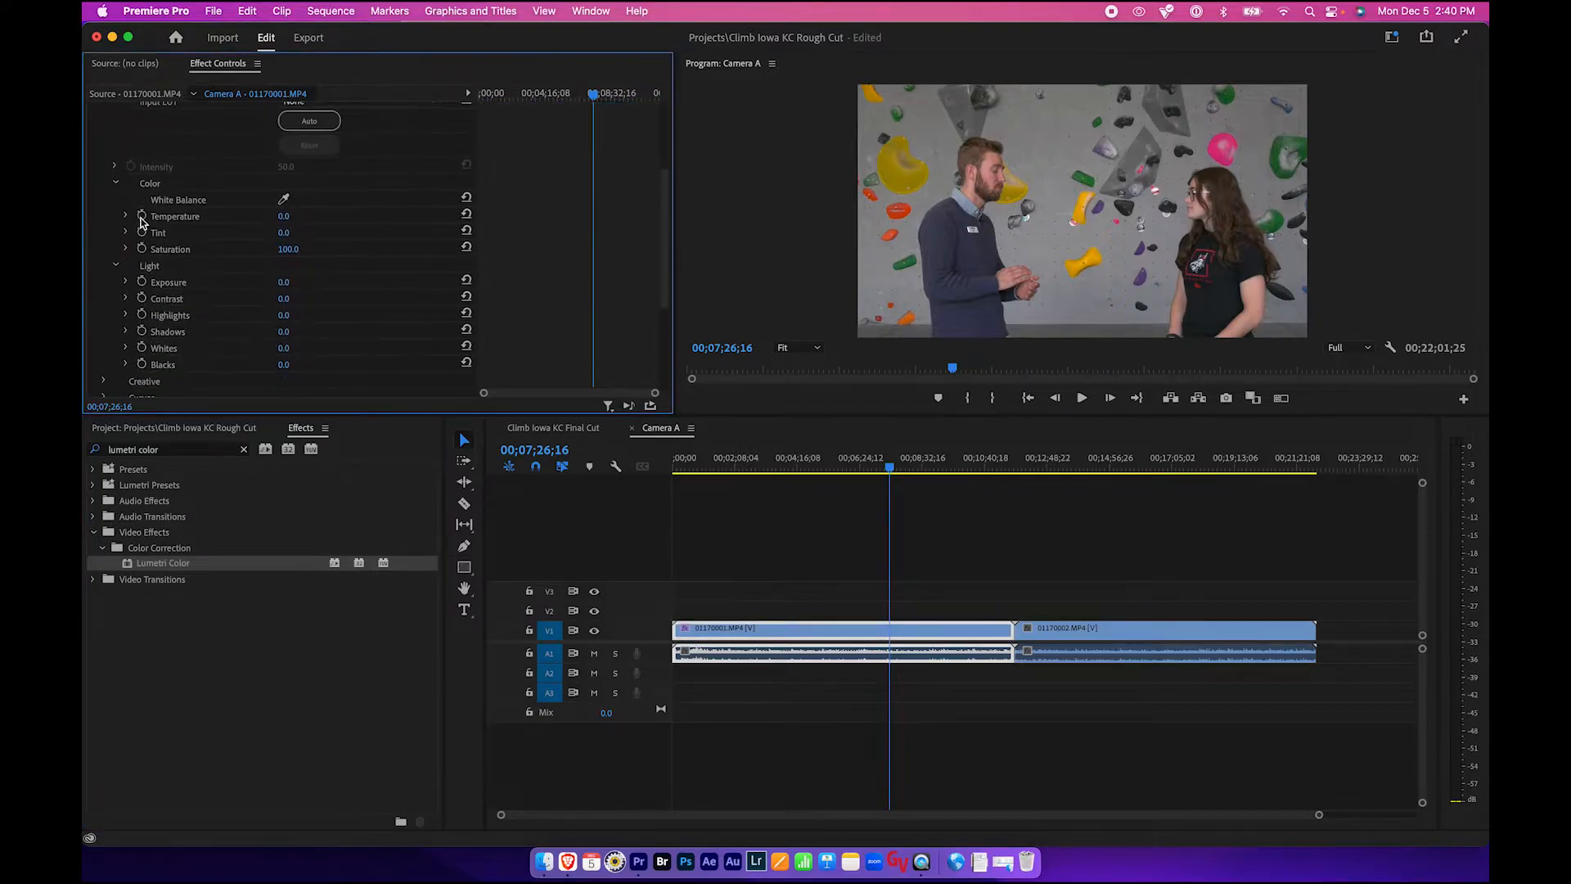
- Set the Temperature of clip 01170001 to -12.8
left_click(126, 216)
left_click_drag(291, 246, 264, 247)
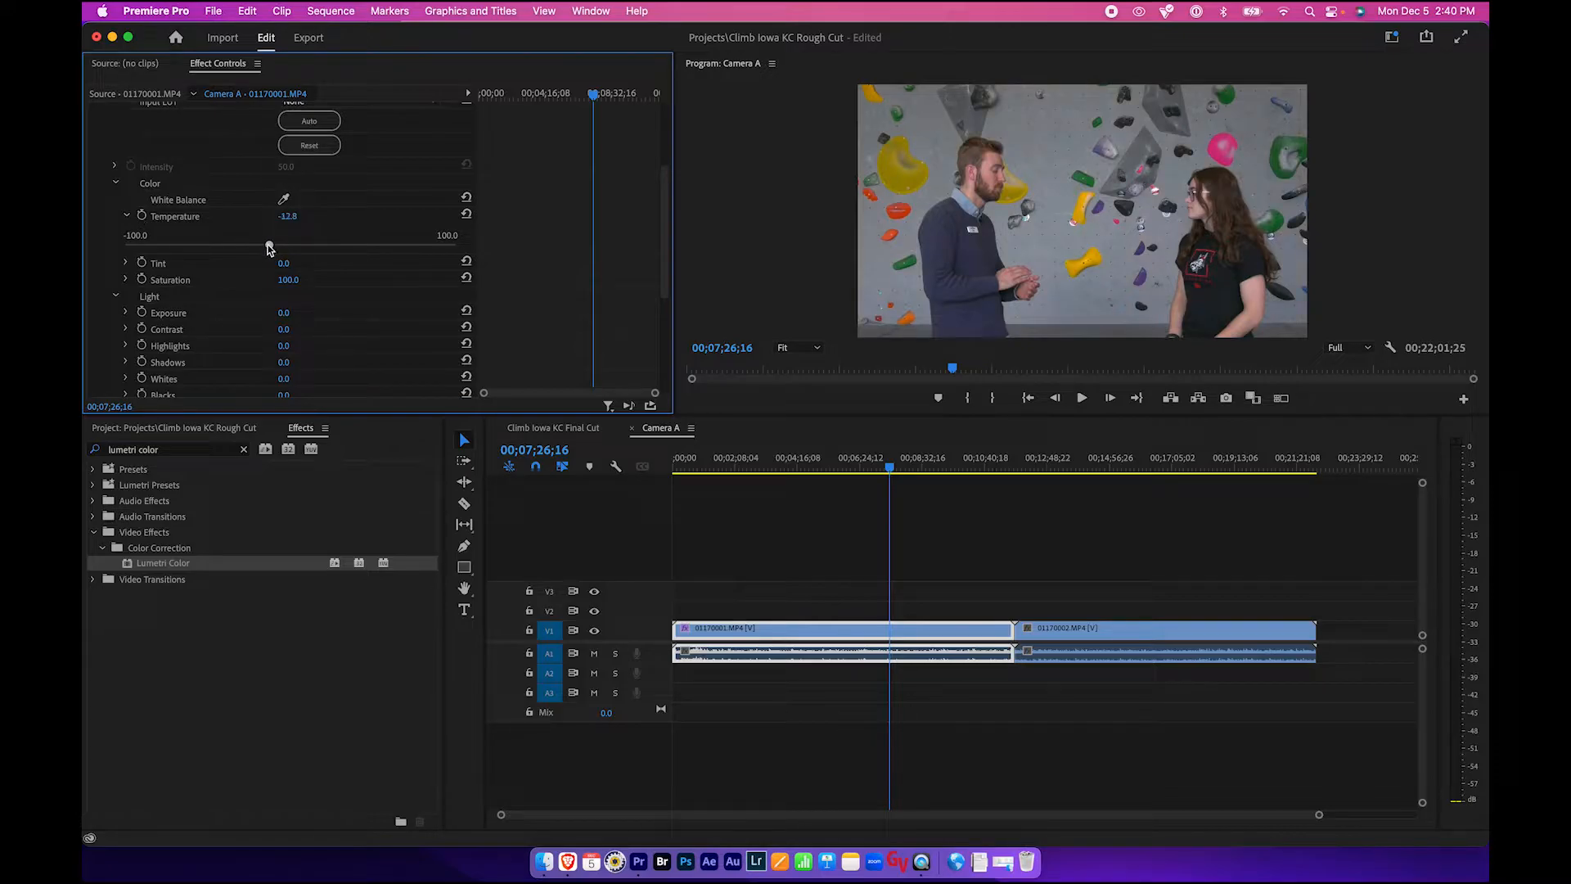
scroll(221, 271, "down", 2)
- Set the clip's Exposure to 0.5, Contrast to 62.1 and Shadows to -10.4
left_click(126, 218)
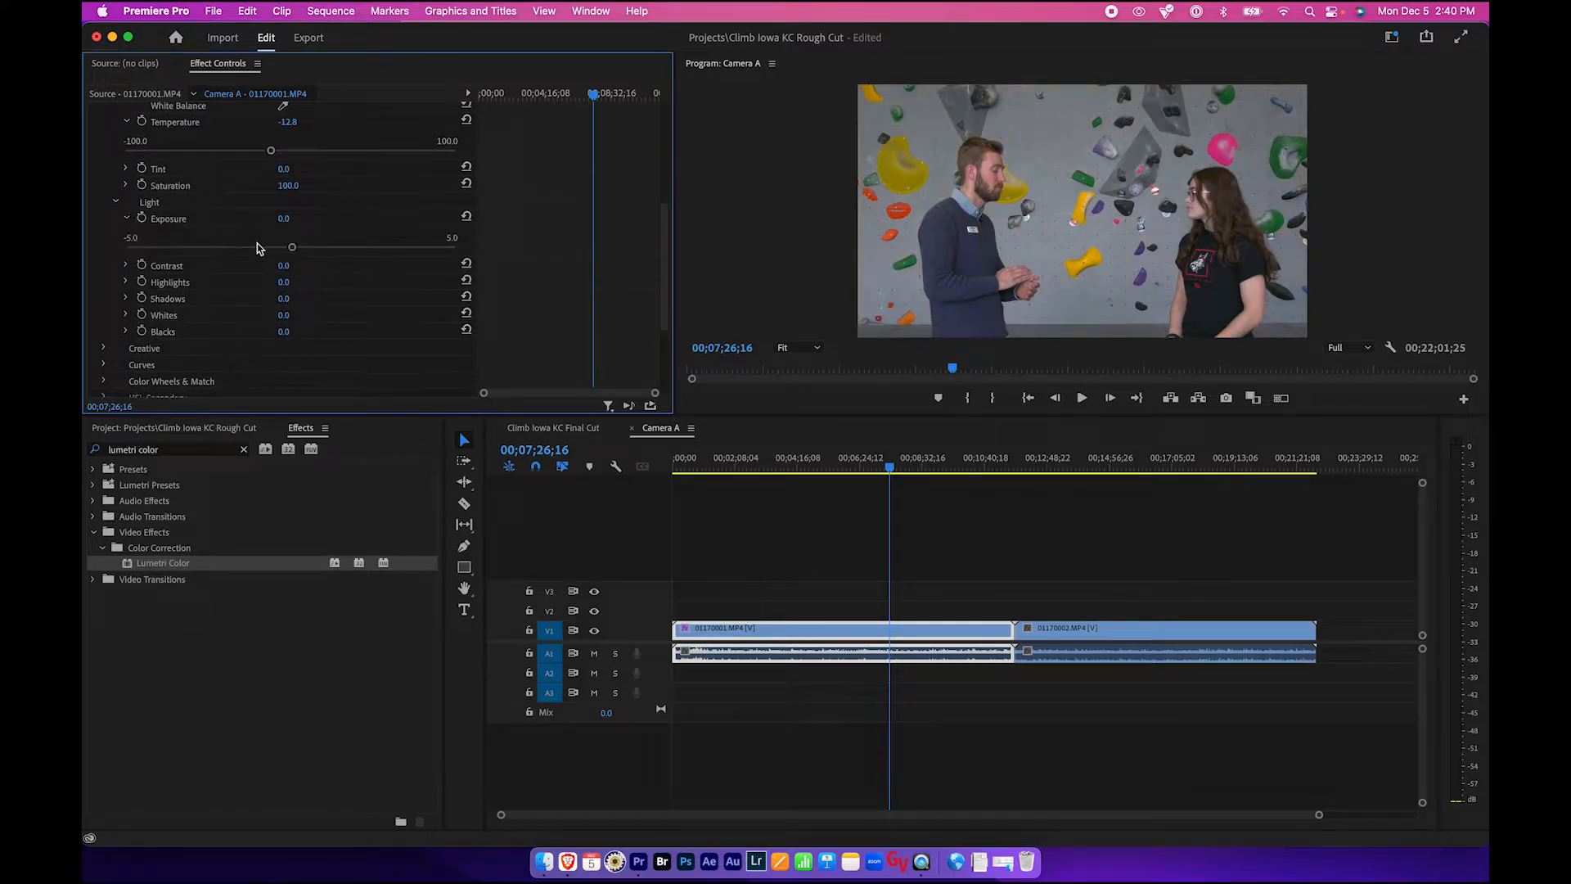
left_click_drag(294, 247, 396, 310)
left_click(126, 265)
scroll(211, 311, "down", 1)
left_click(126, 299)
left_click_drag(292, 328, 273, 330)
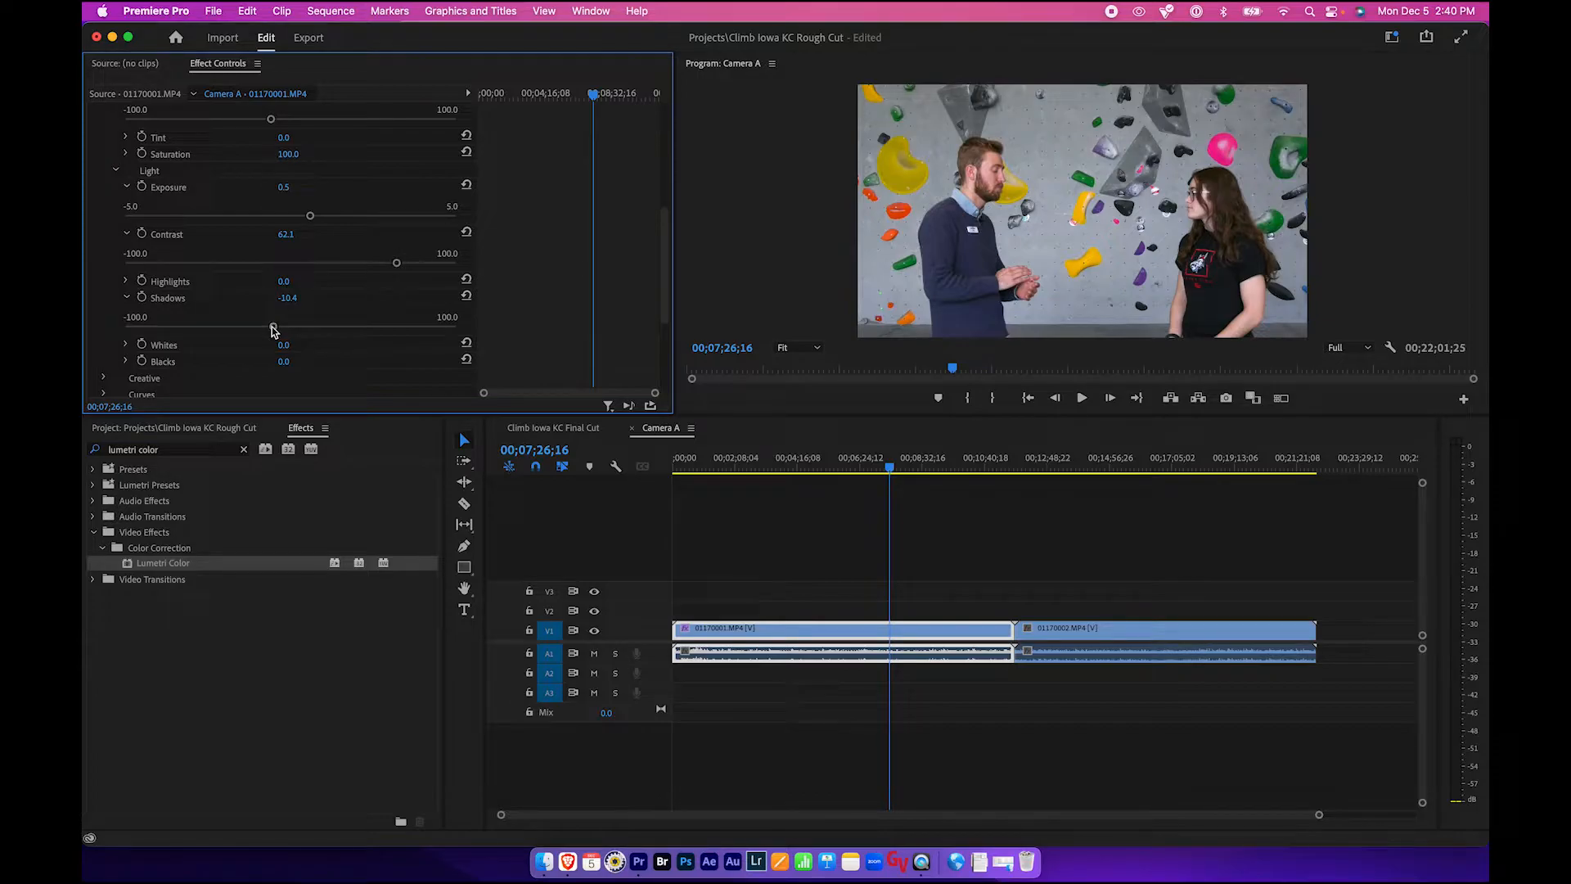
- Copy clip 01170001 and paste its Lumetri Color attributes onto clip 01170002
left_click(824, 615)
left_click(829, 637)
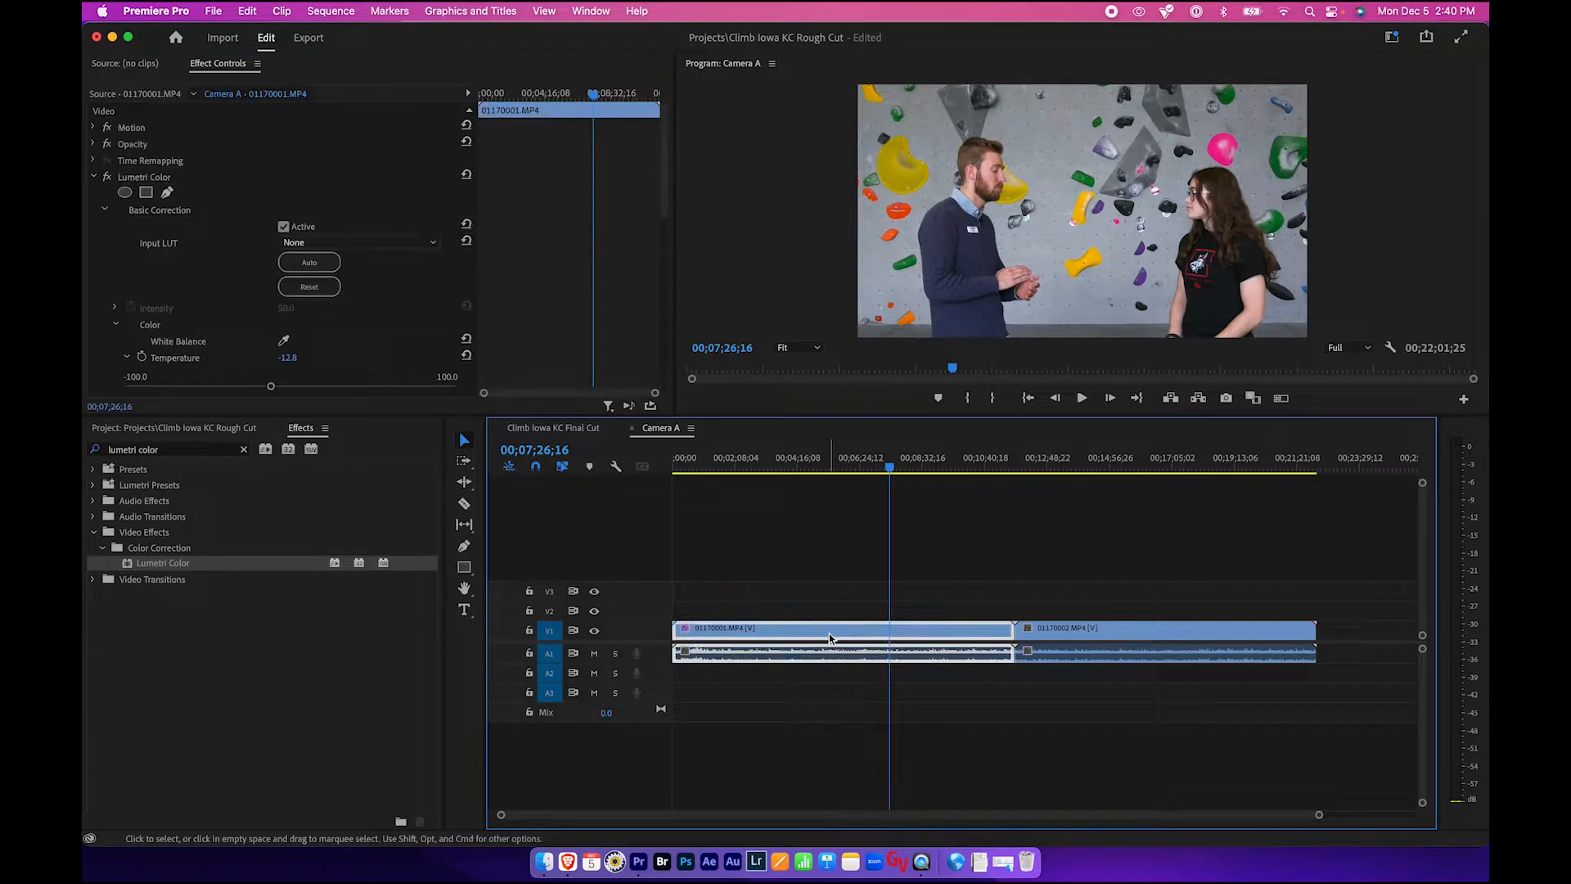
right_click(836, 637)
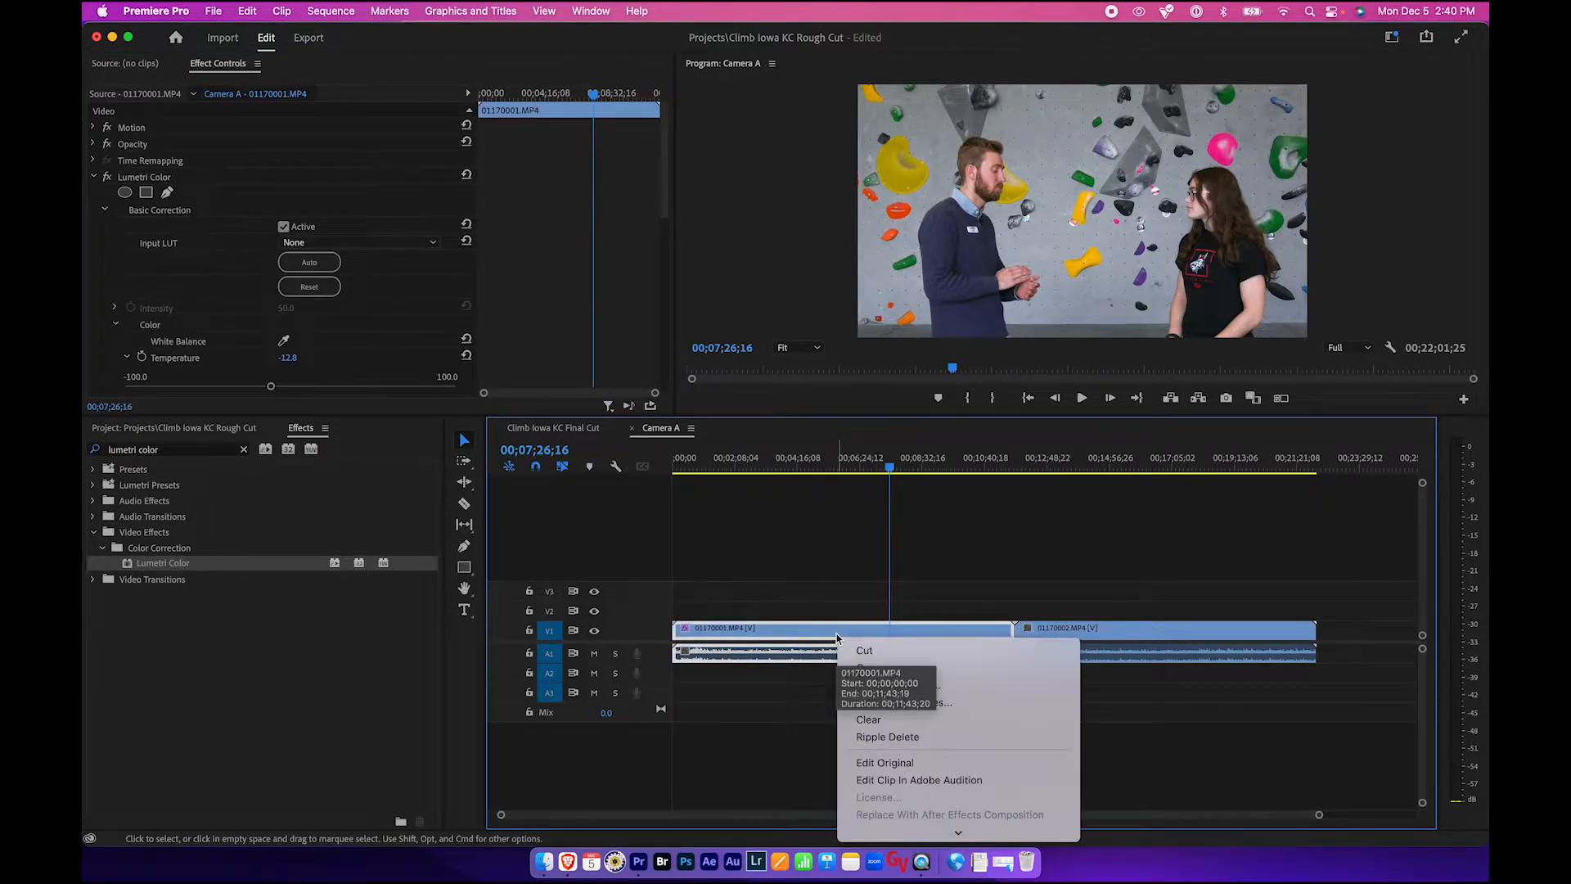
left_click(908, 664)
left_click(1067, 631)
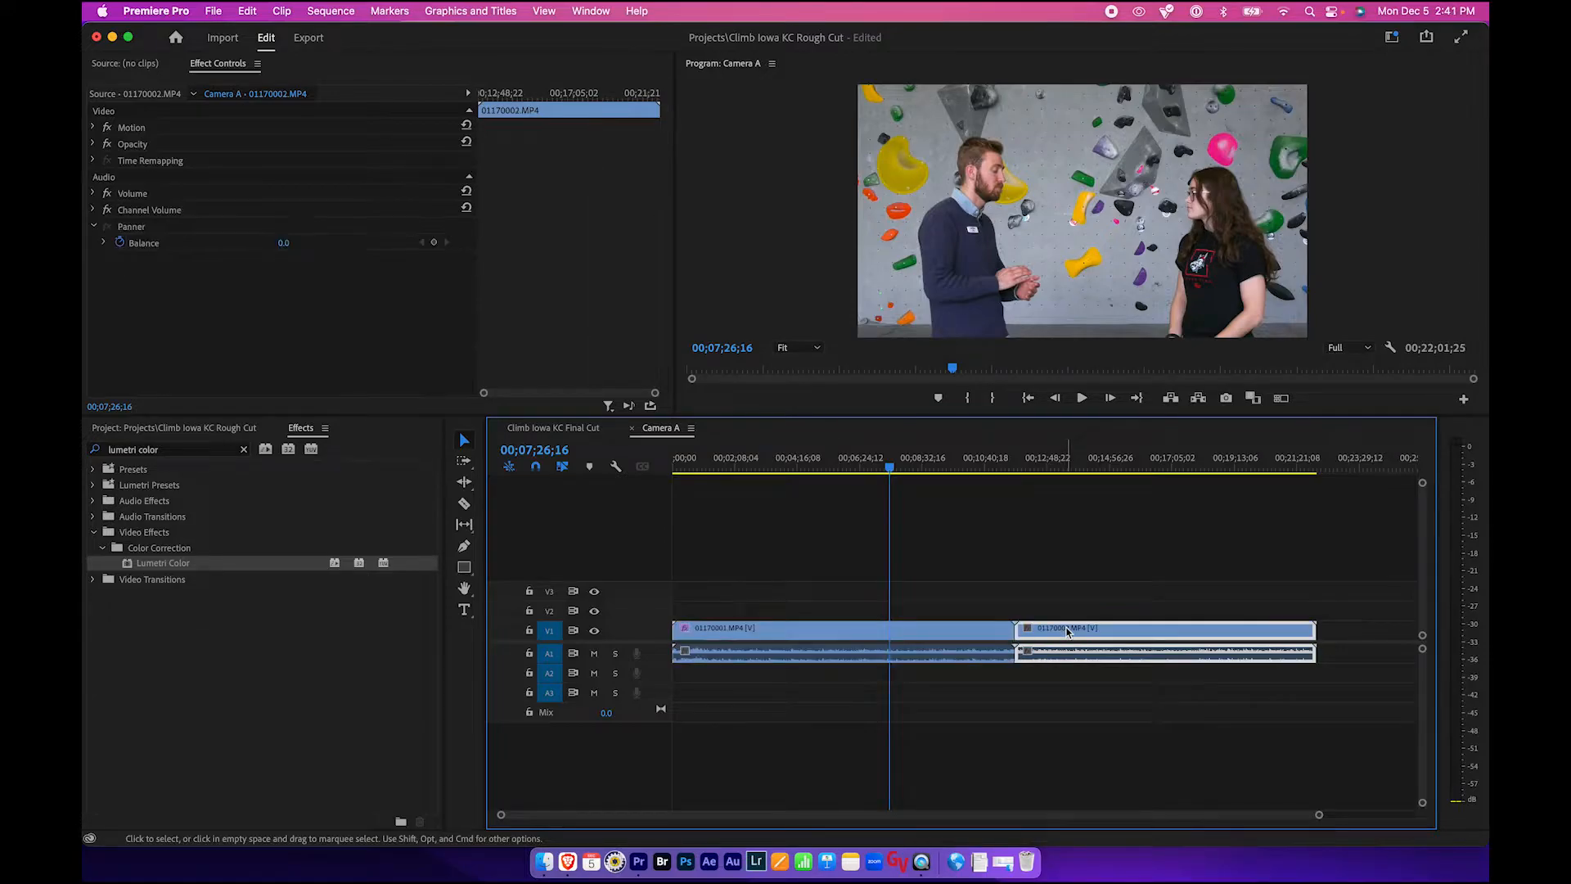
left_click(1081, 460)
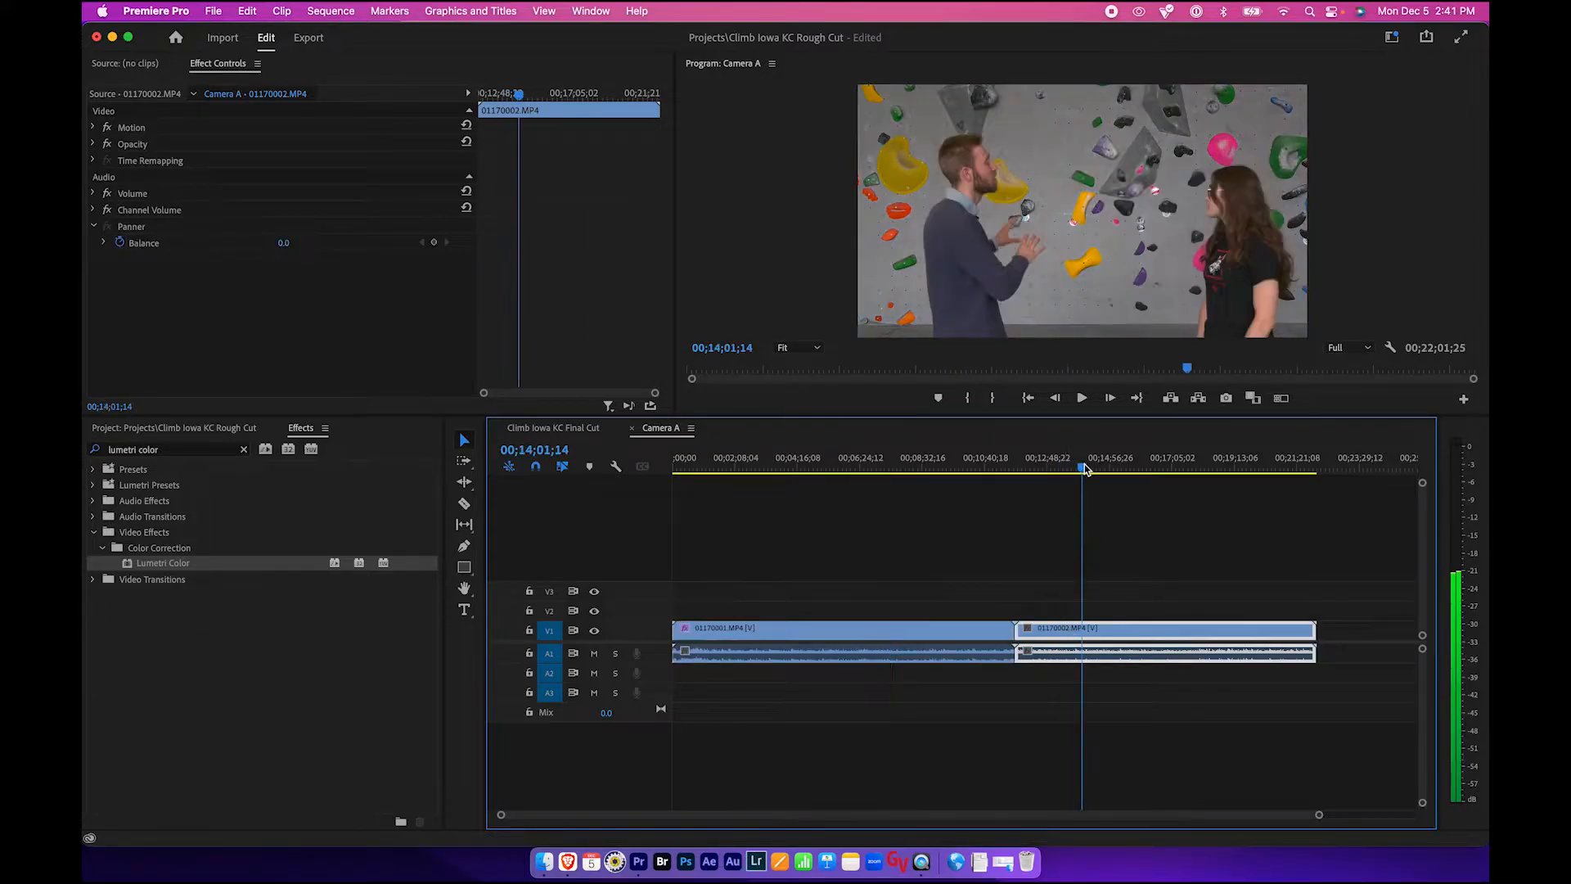
right_click(1086, 636)
left_click(1113, 690)
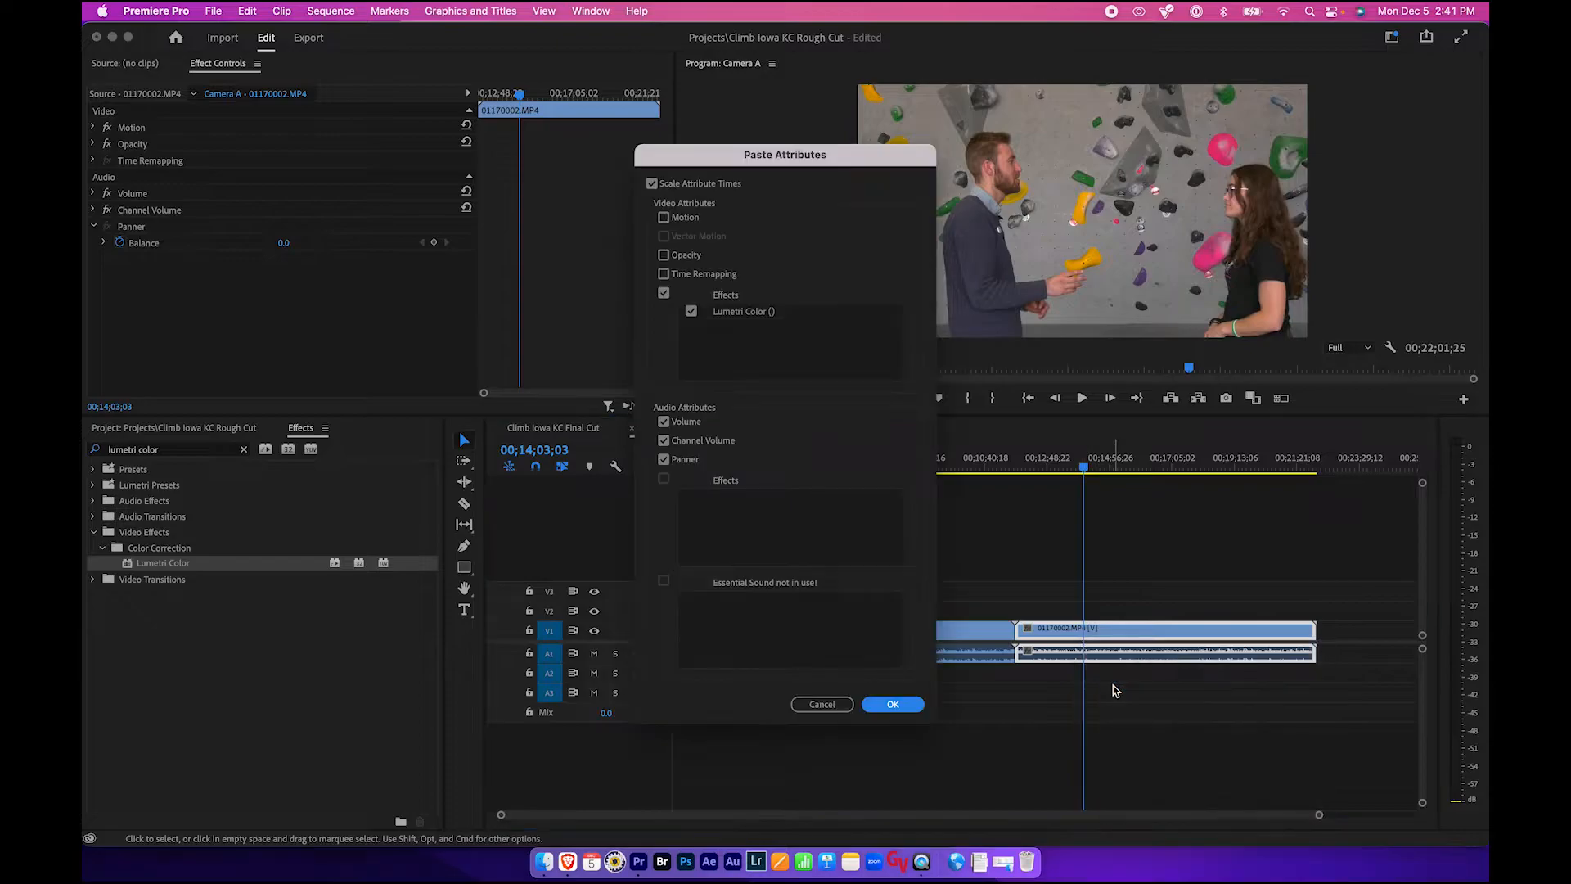
left_click(893, 704)
- Scrub the Camera A sequence and compare it against the Final Cut sequence
left_click_drag(986, 460, 937, 460)
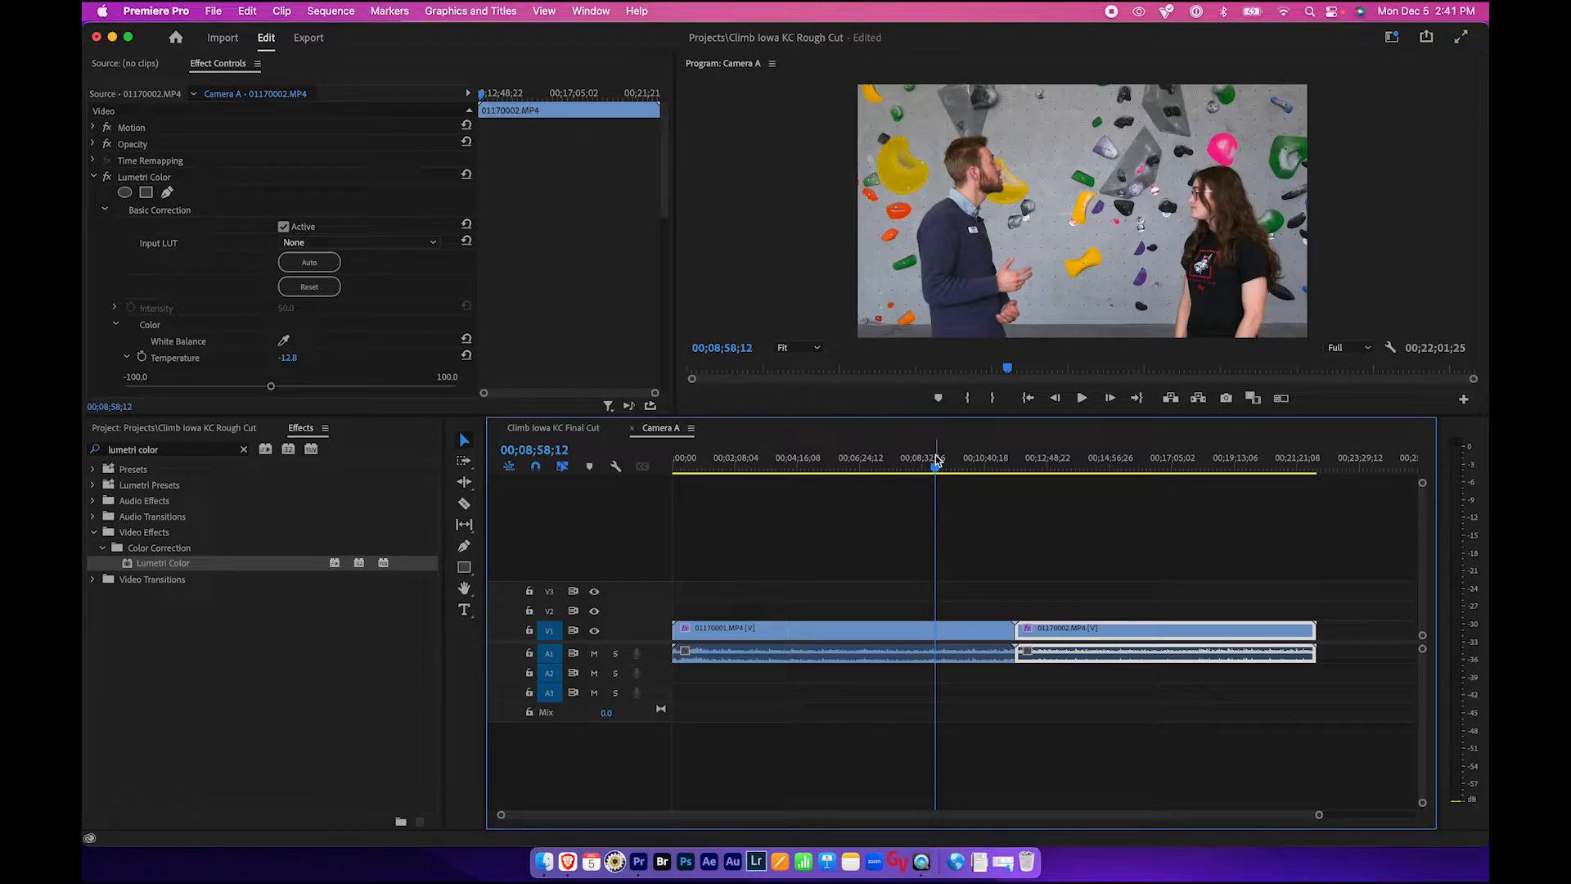
left_click(552, 428)
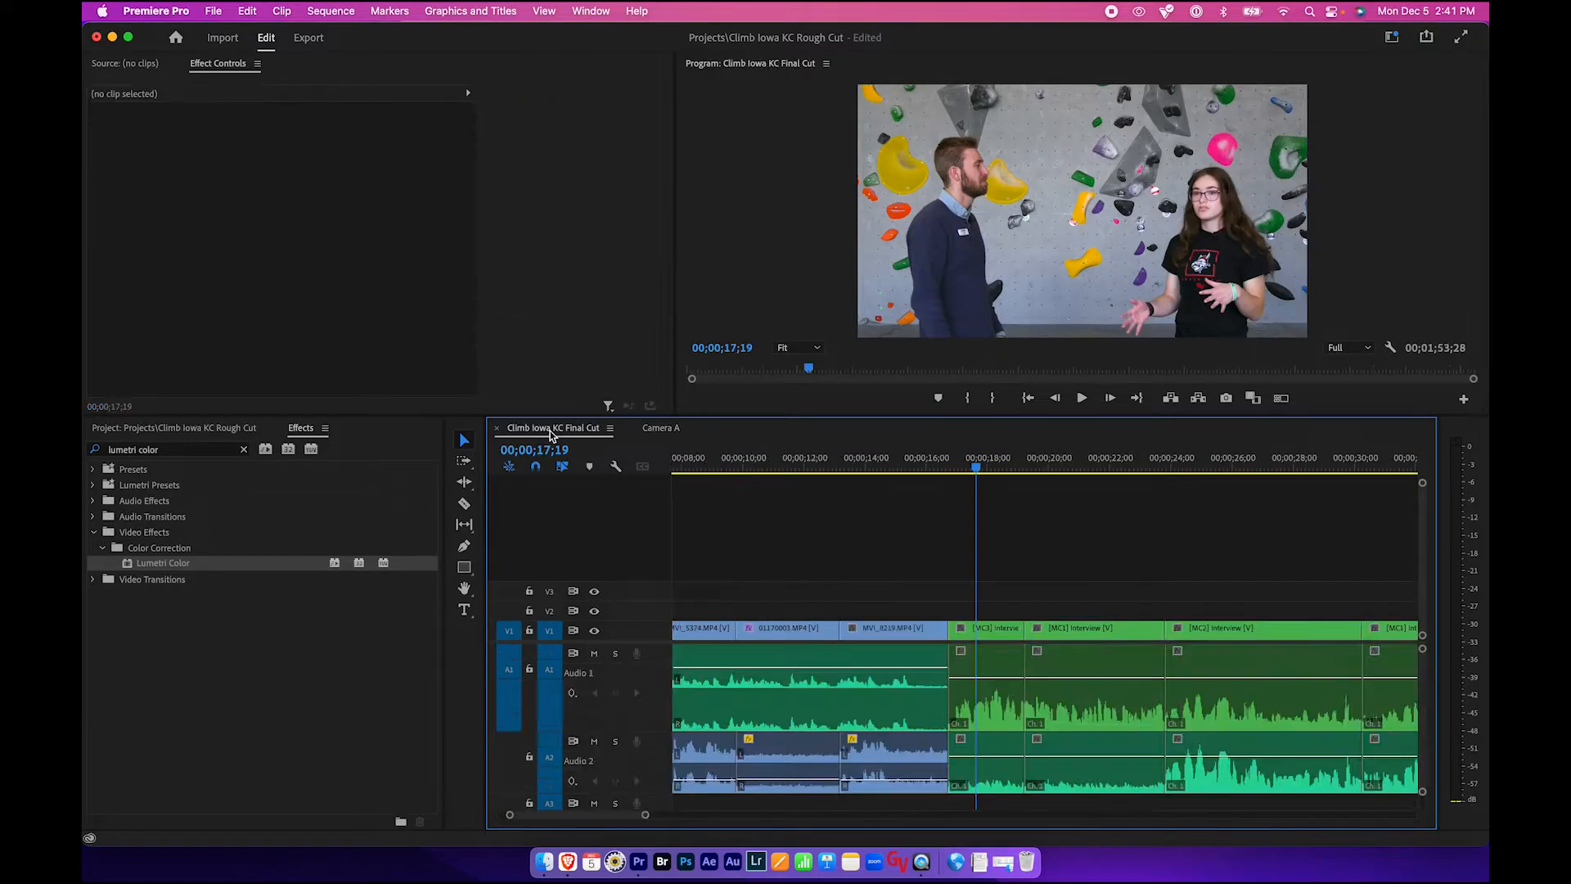
left_click(983, 470)
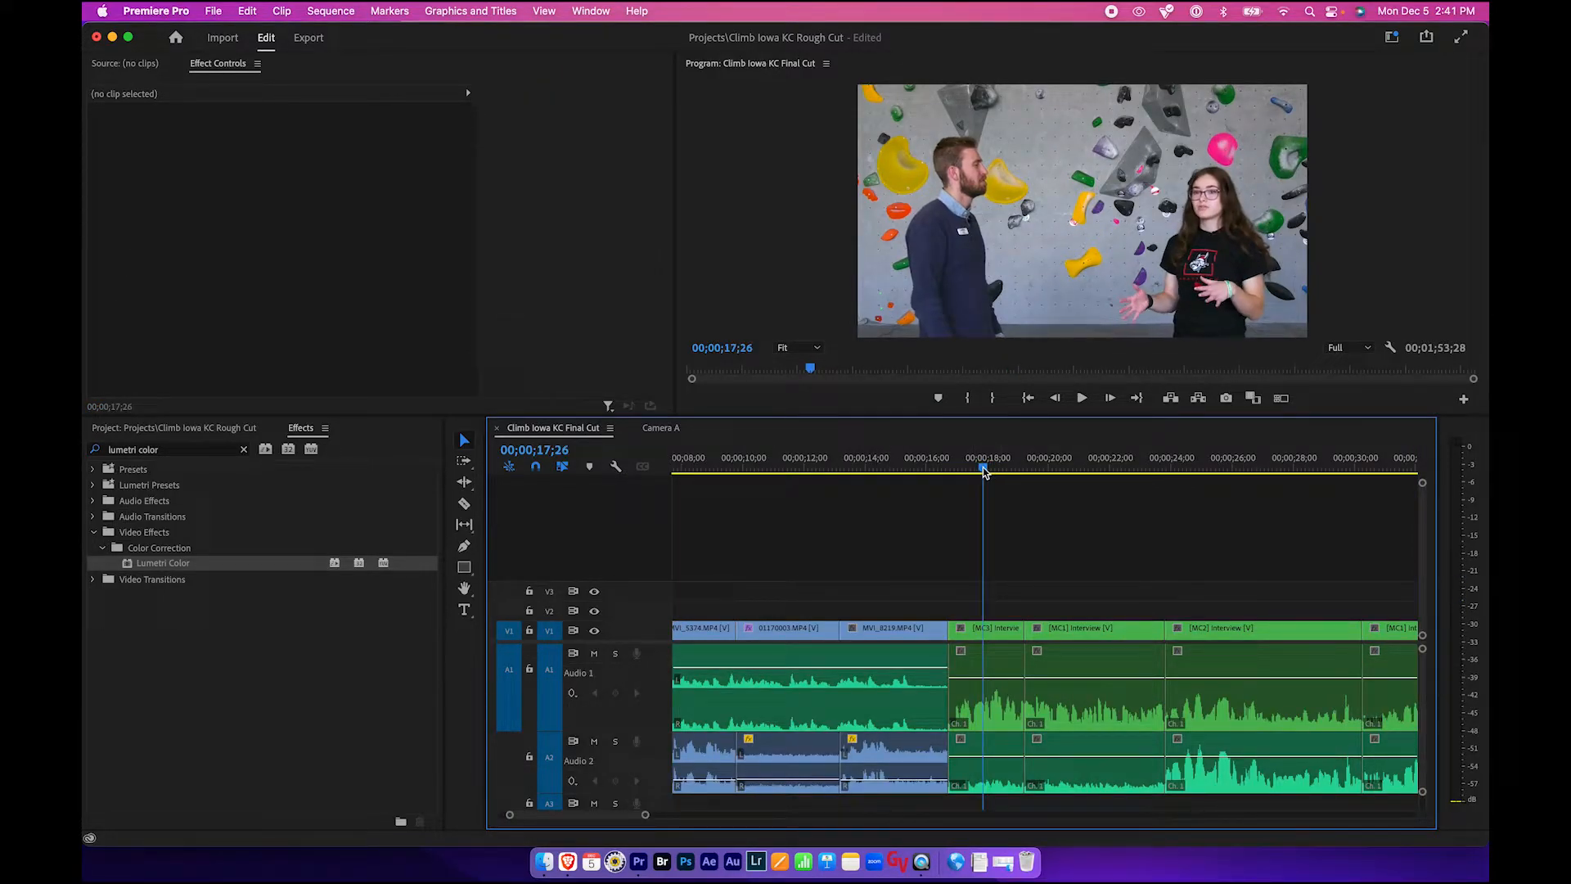
left_click(661, 428)
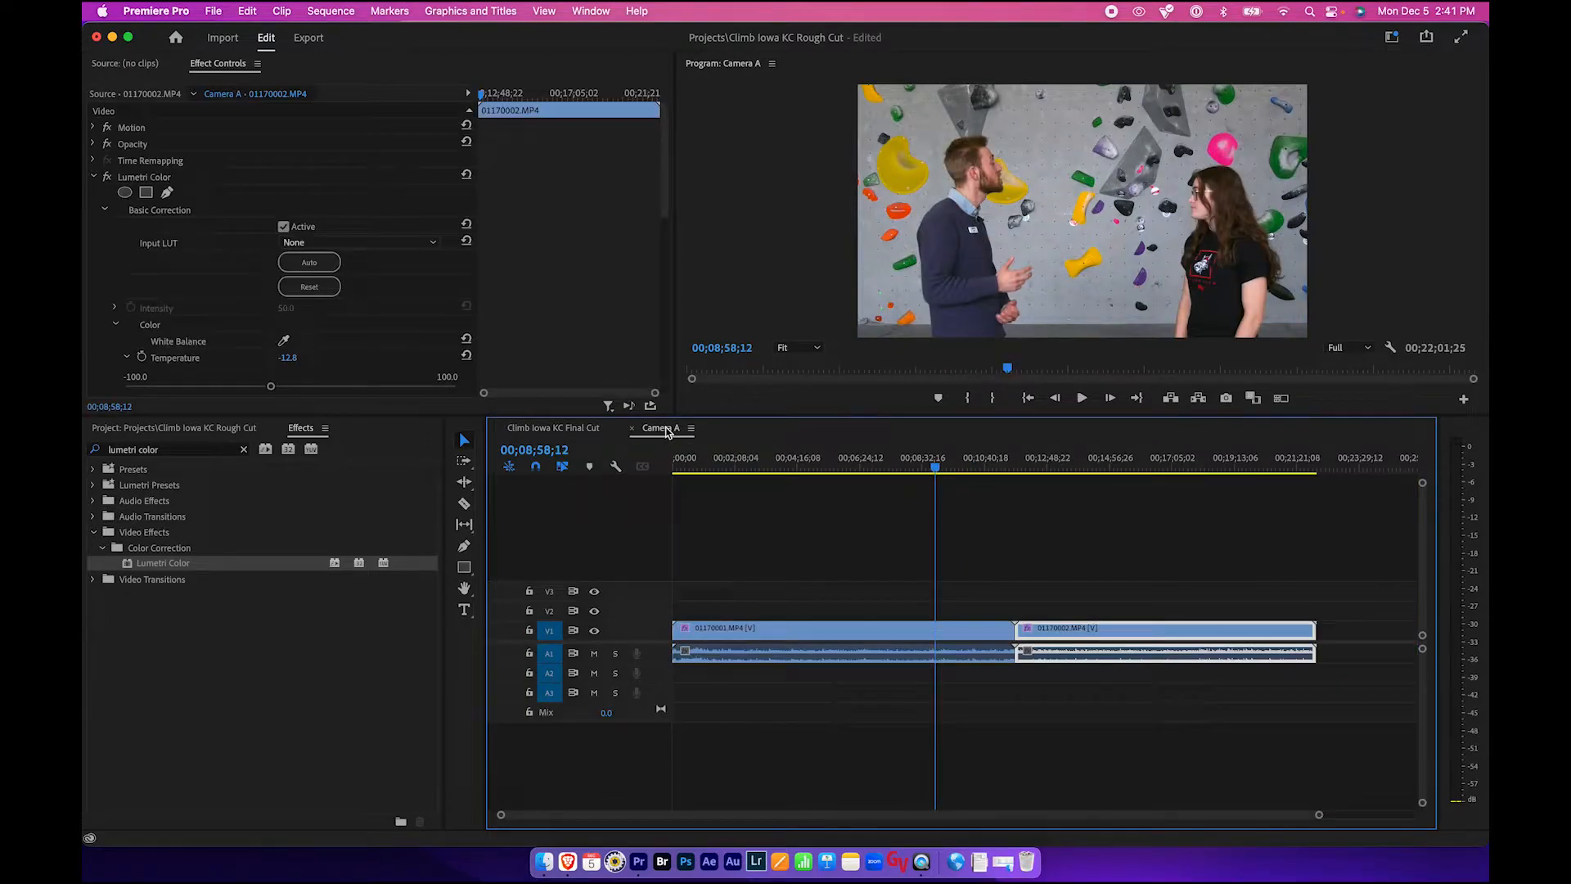
left_click(793, 518)
- Disable the Lumetri Color effect on both Camera A clips, then return to the Final Cut sequence
left_click(783, 638)
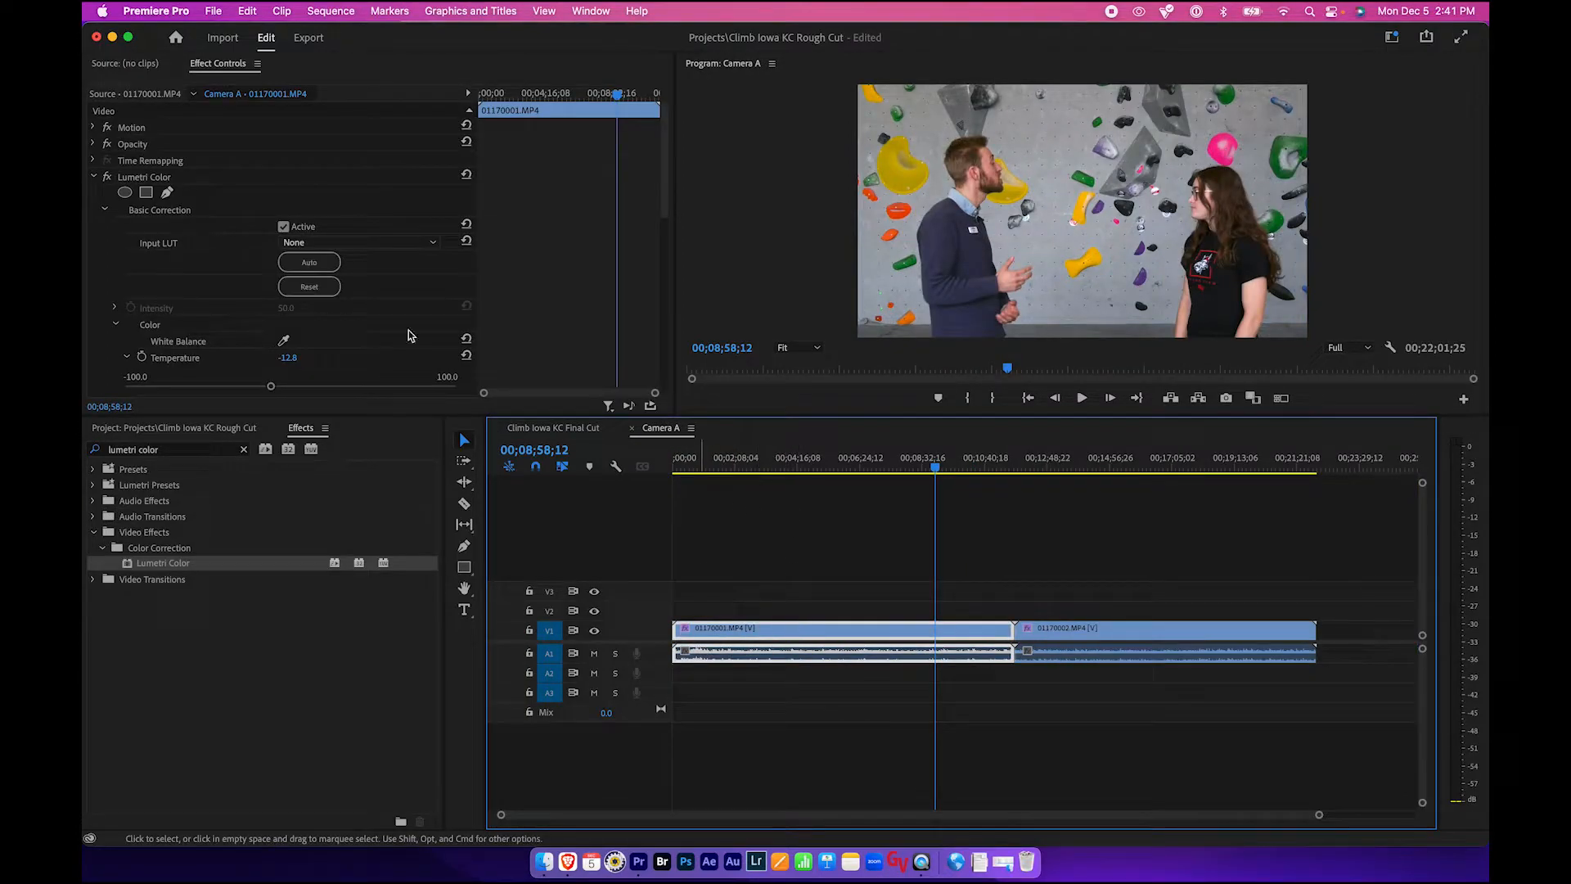
left_click(109, 180)
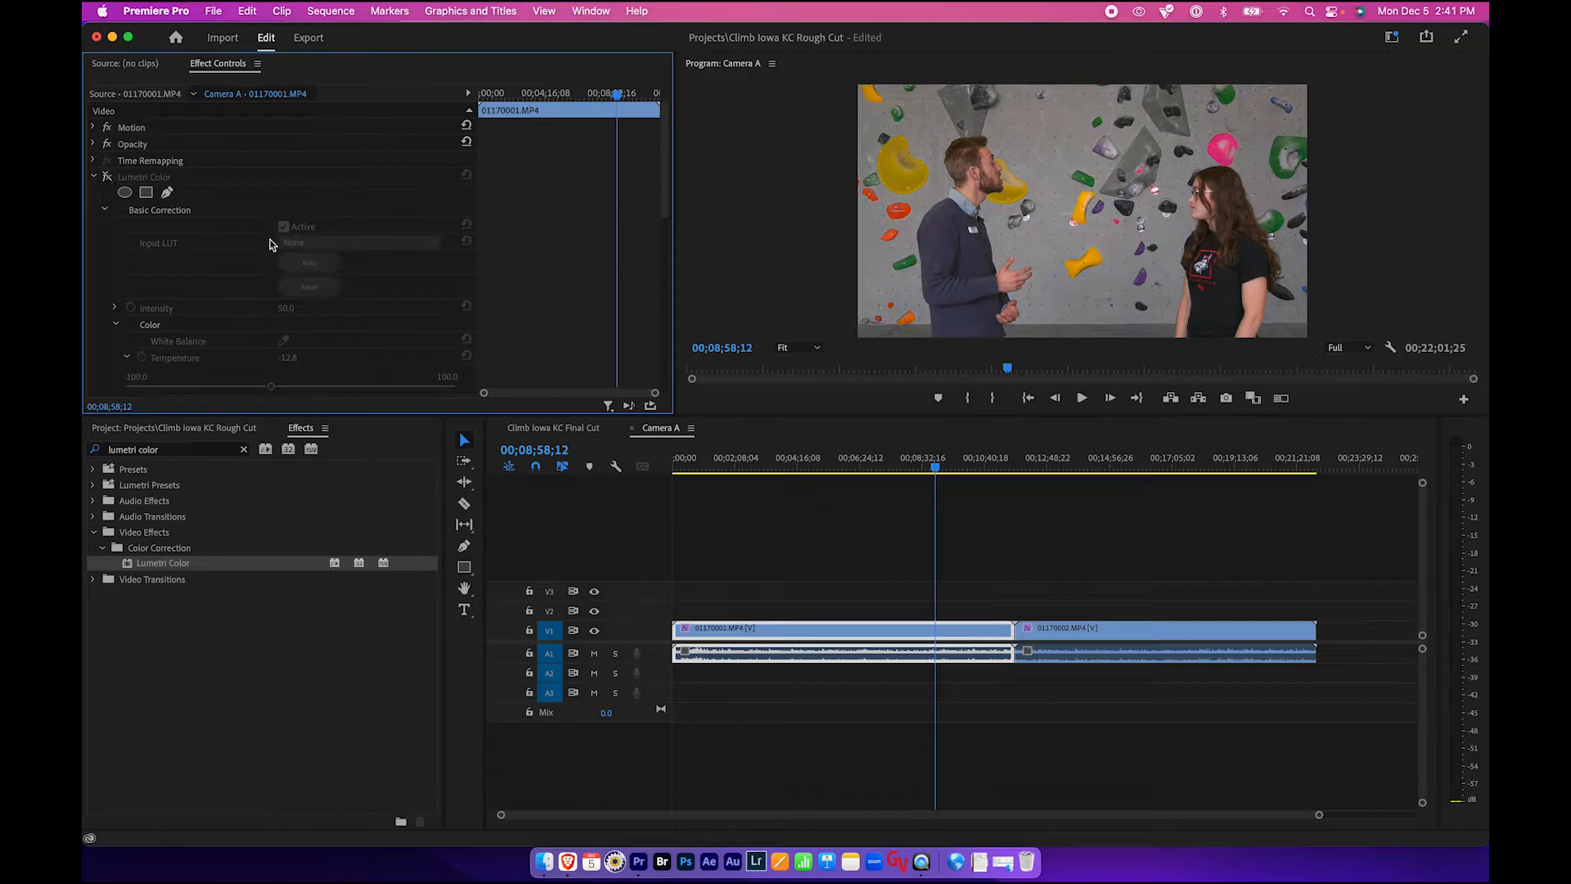
left_click(1066, 635)
left_click(107, 178)
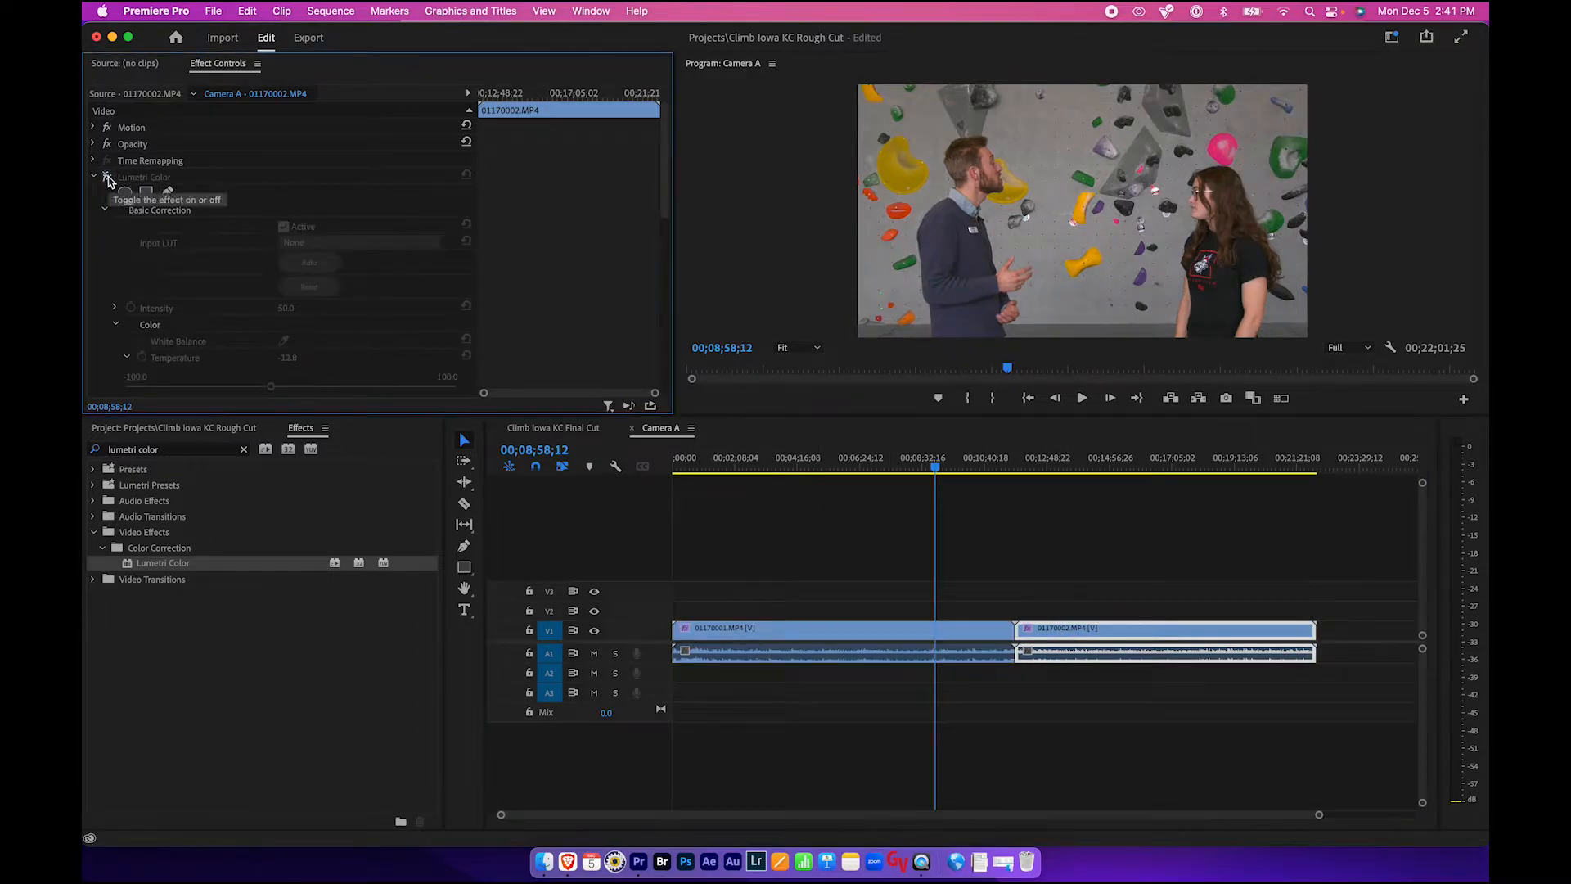
left_click(554, 428)
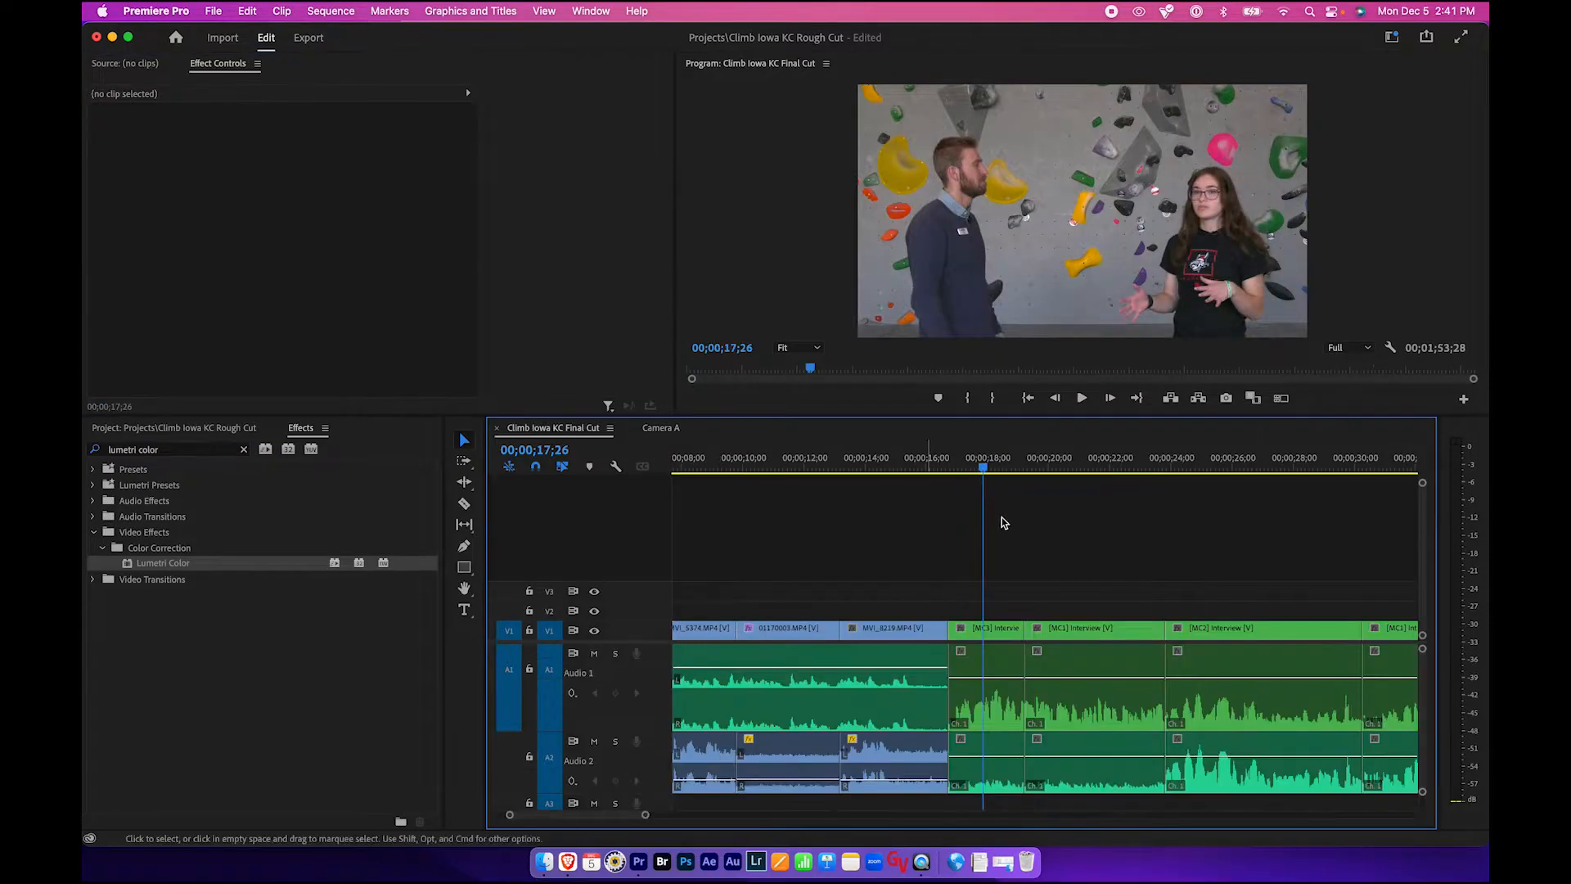
- Re-enable the Lumetri Color effect on both Camera A clips and return to the Final Cut sequence
left_click(971, 471)
left_click_drag(971, 474, 990, 475)
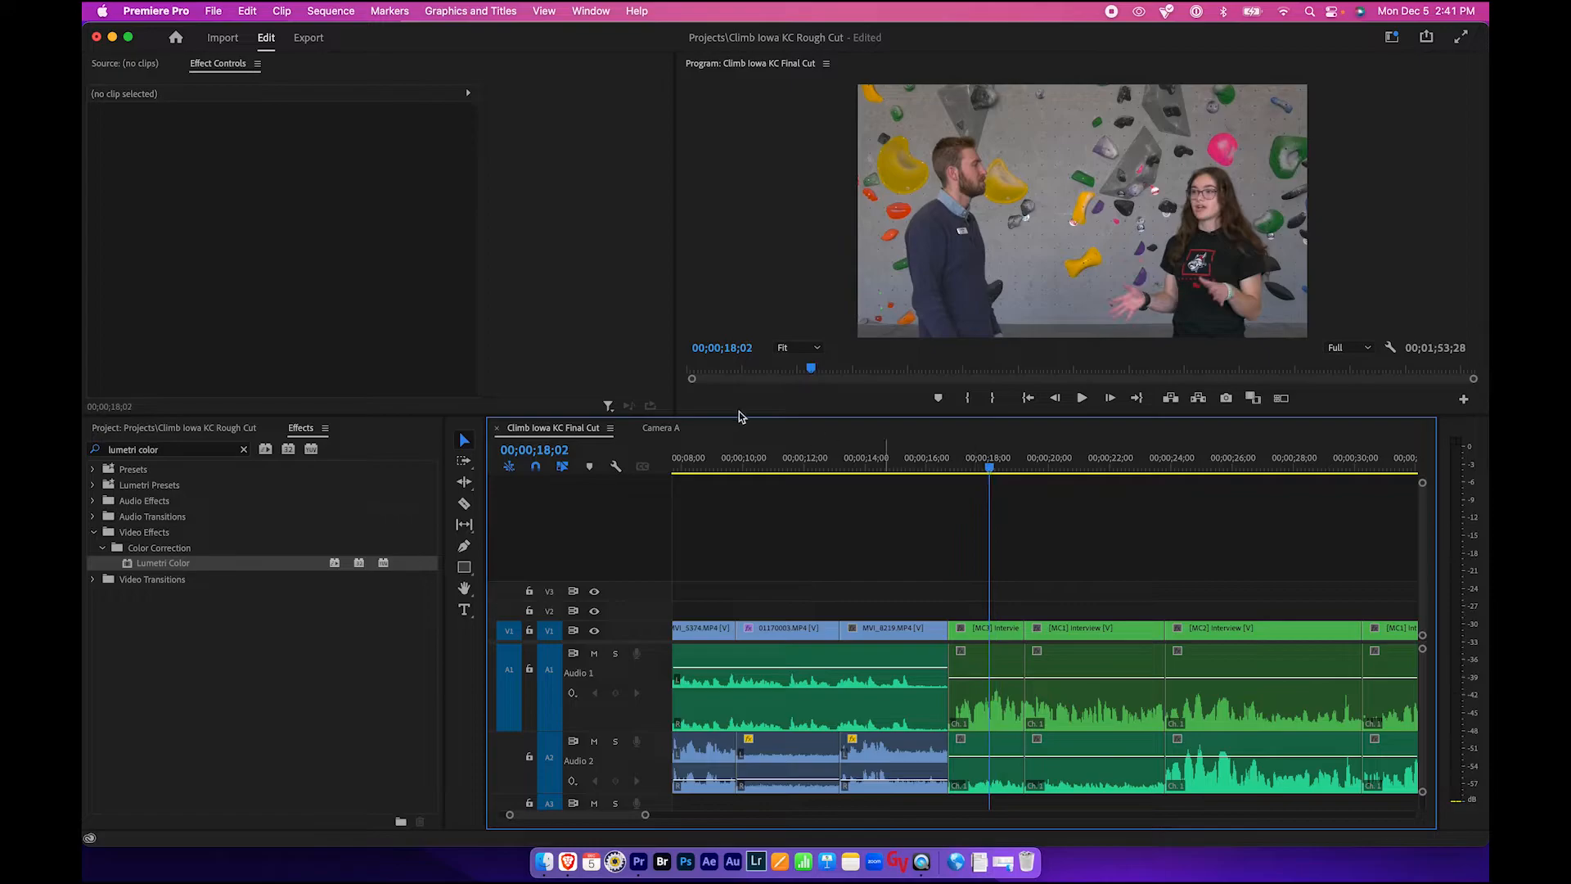
left_click(661, 428)
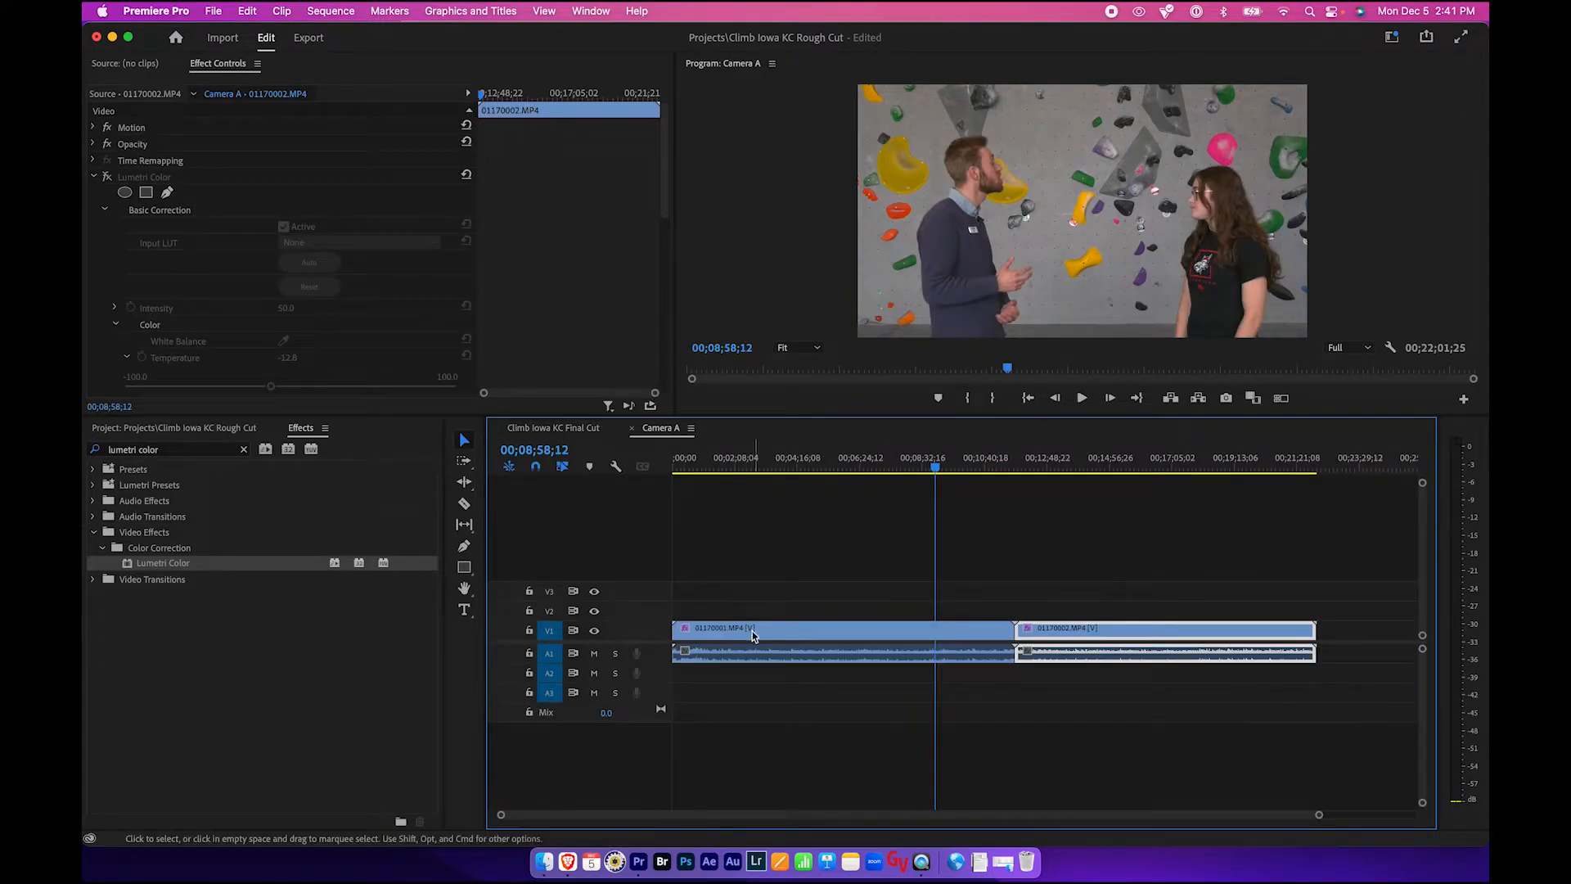
left_click(107, 177)
left_click(761, 630)
left_click(107, 177)
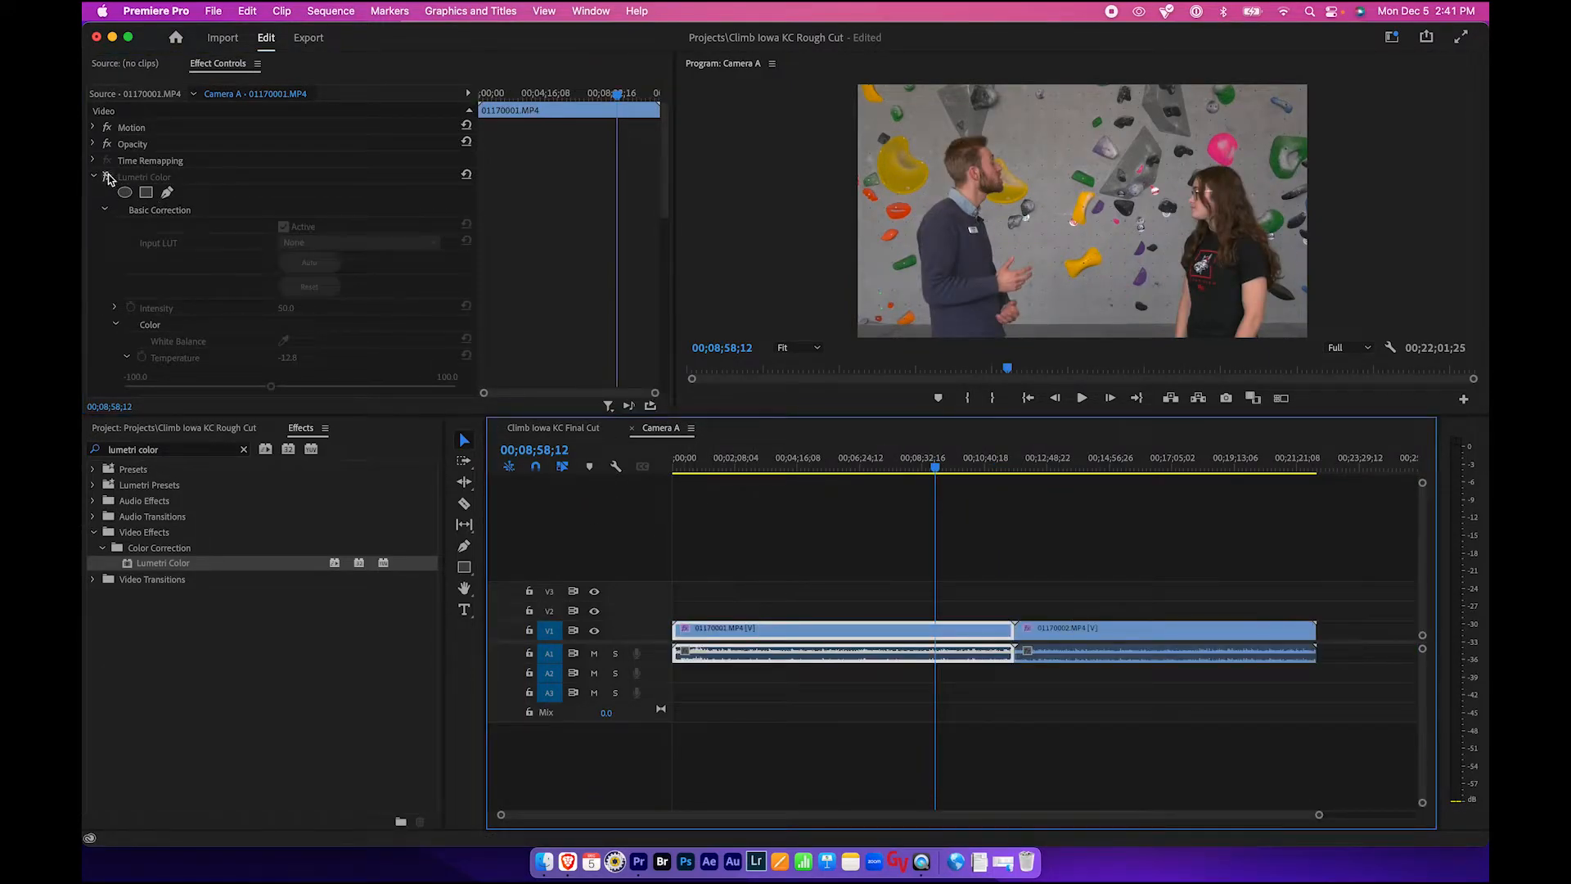
left_click(553, 428)
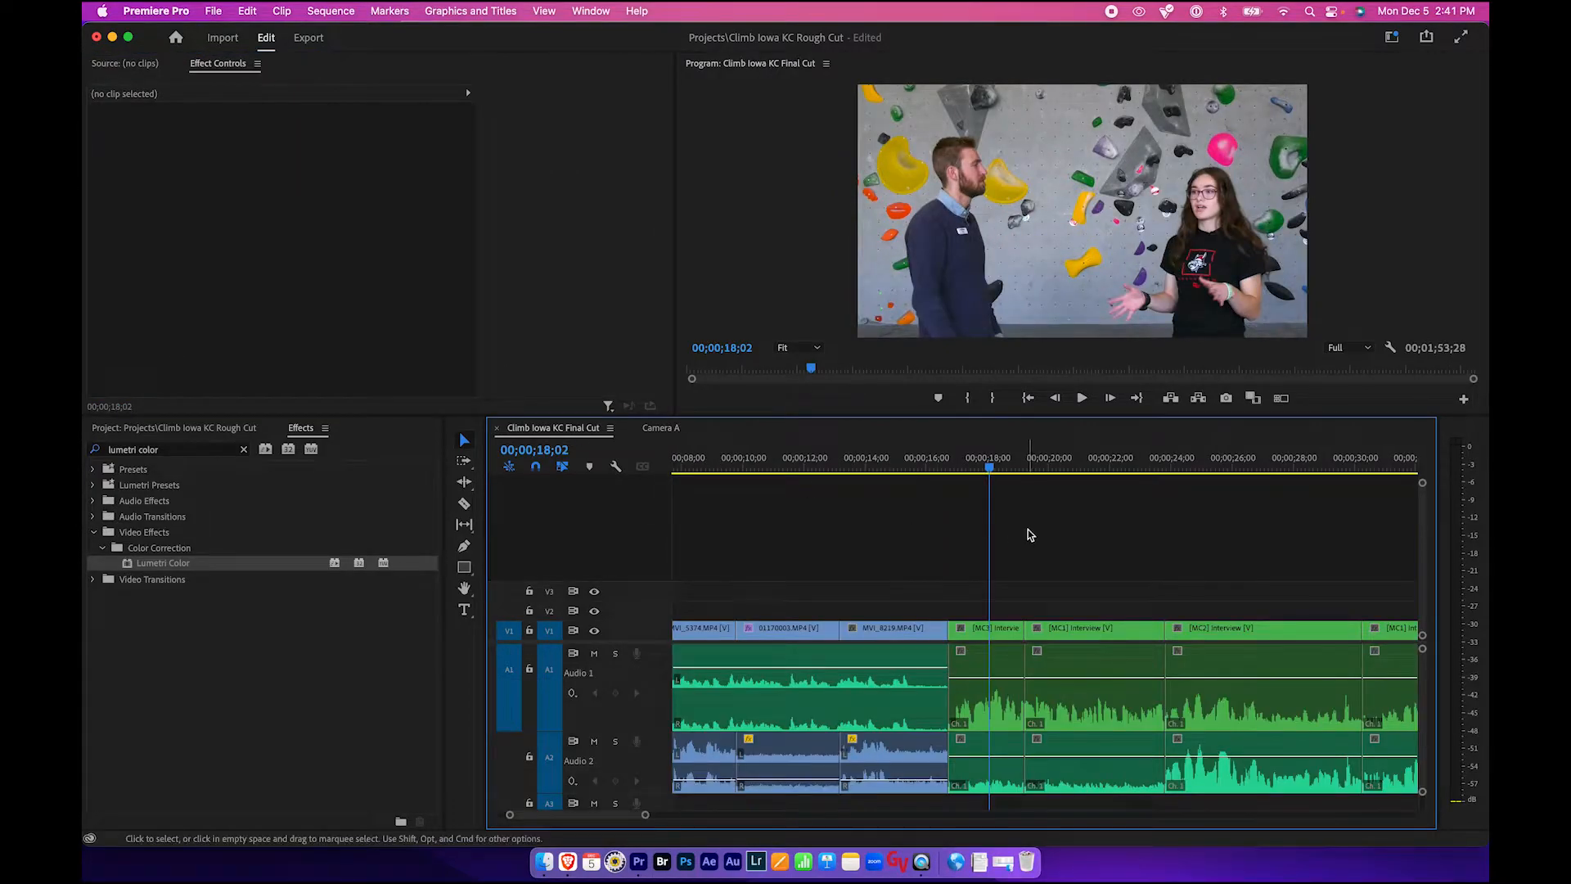
- Review the interview clips in the Final Cut sequence and close the Camera A sequence
left_click(991, 468)
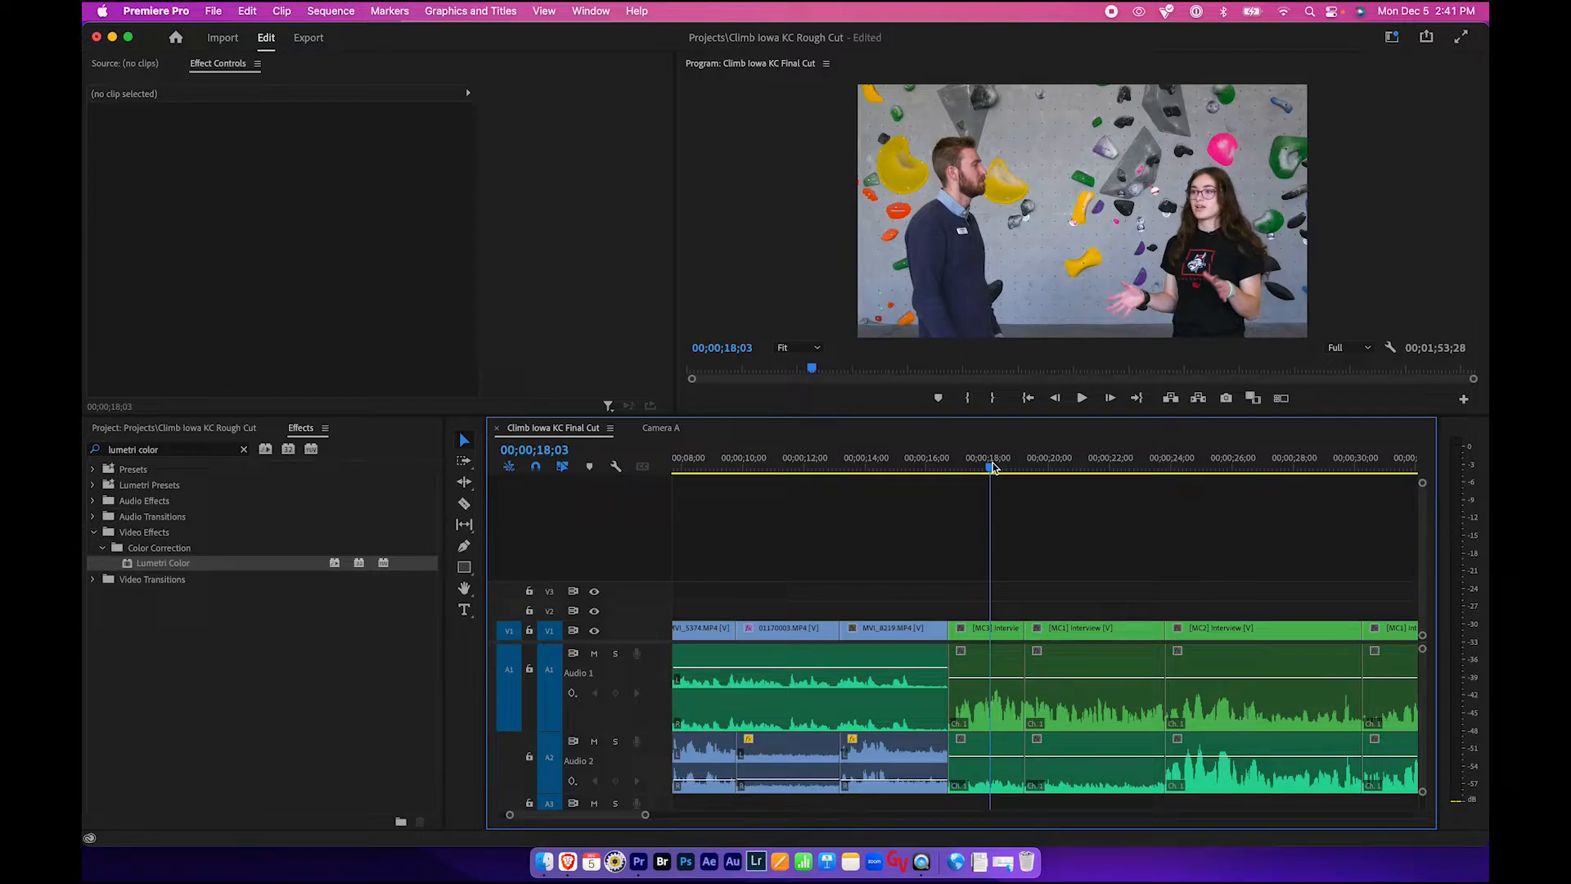
left_click(986, 630)
left_click(1079, 631)
left_click(1203, 631)
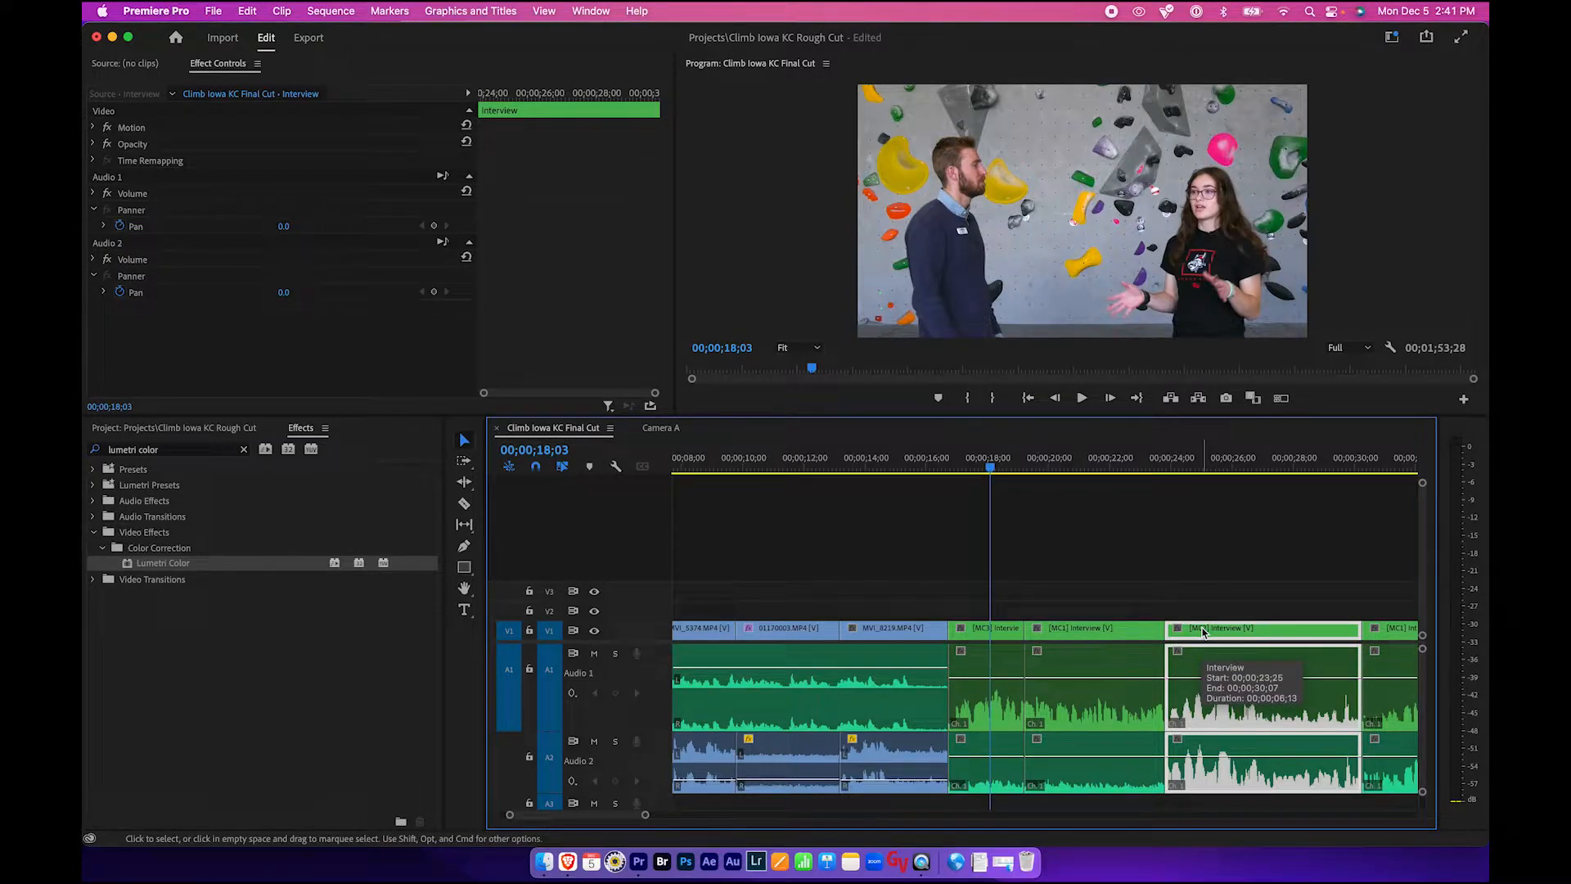
left_click_drag(1039, 468, 1074, 471)
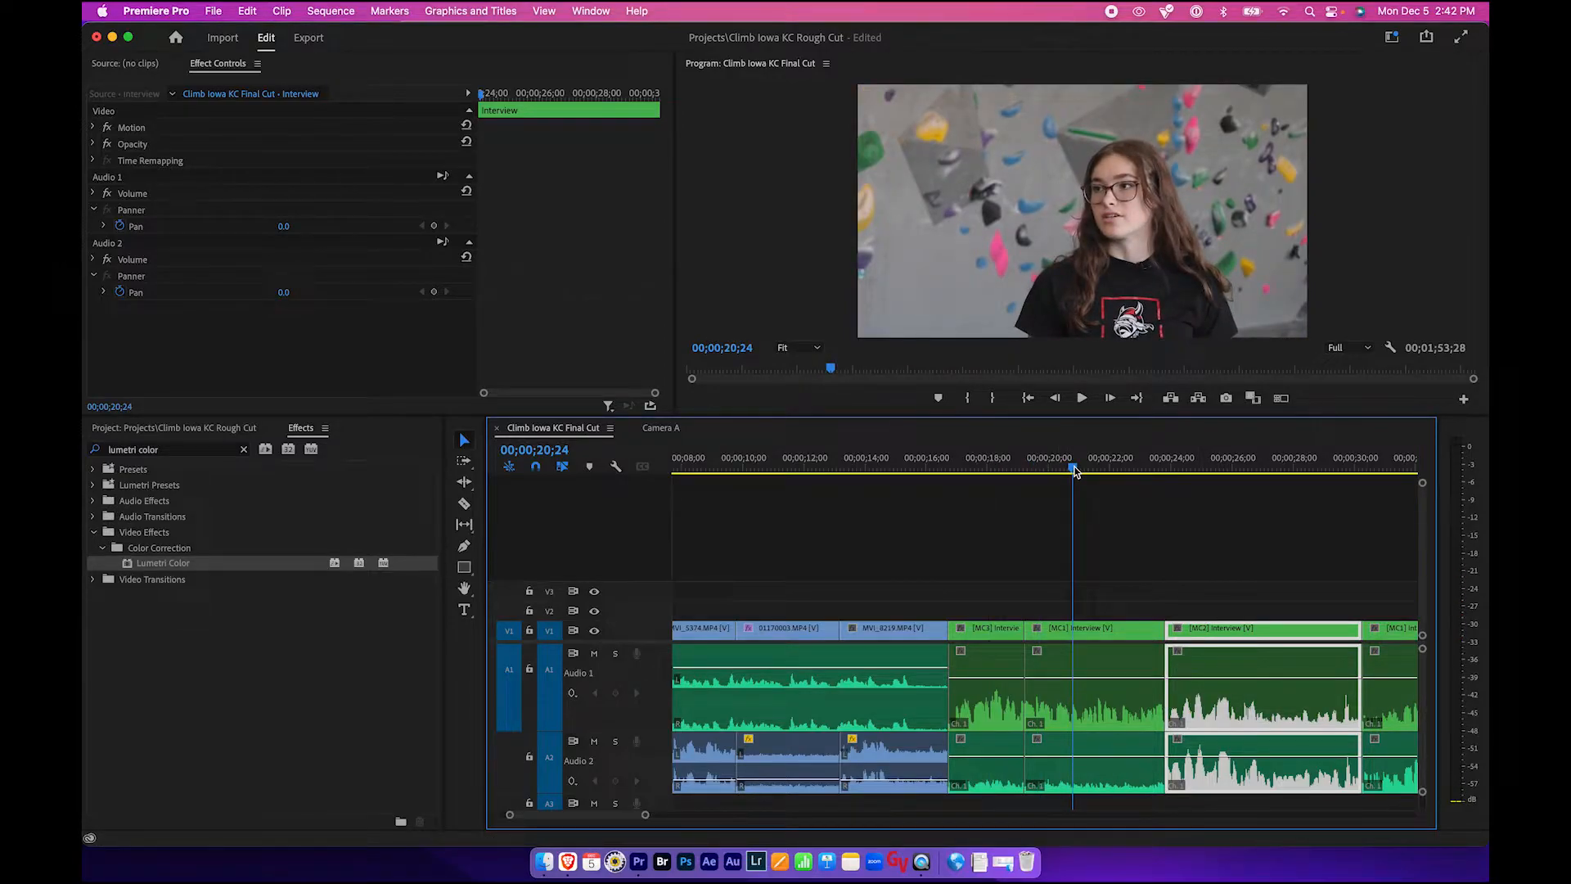
left_click(661, 427)
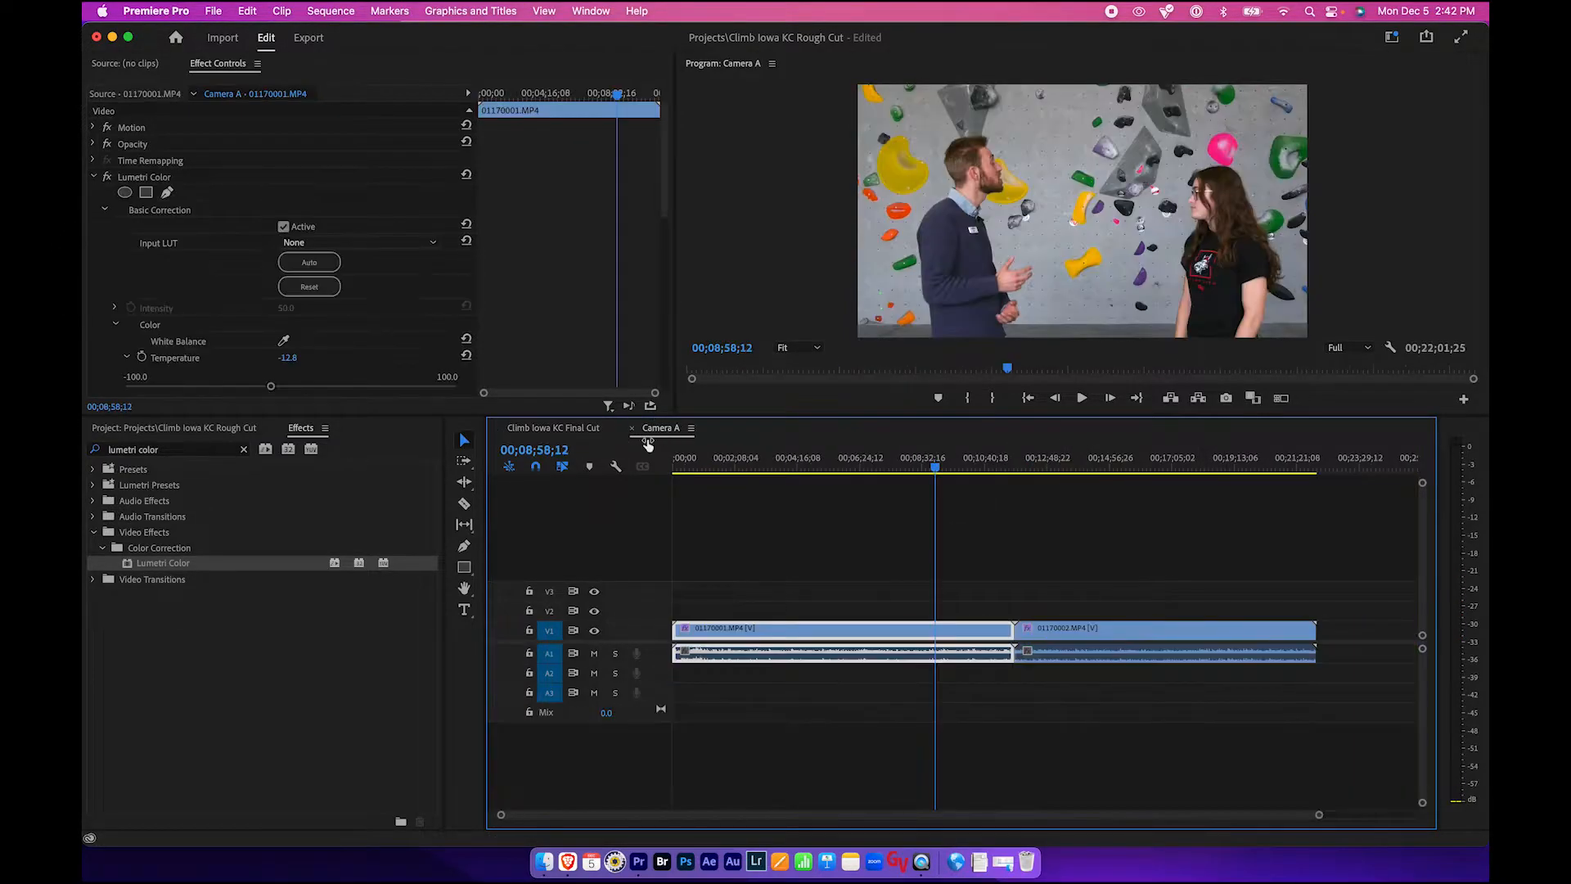
left_click(632, 429)
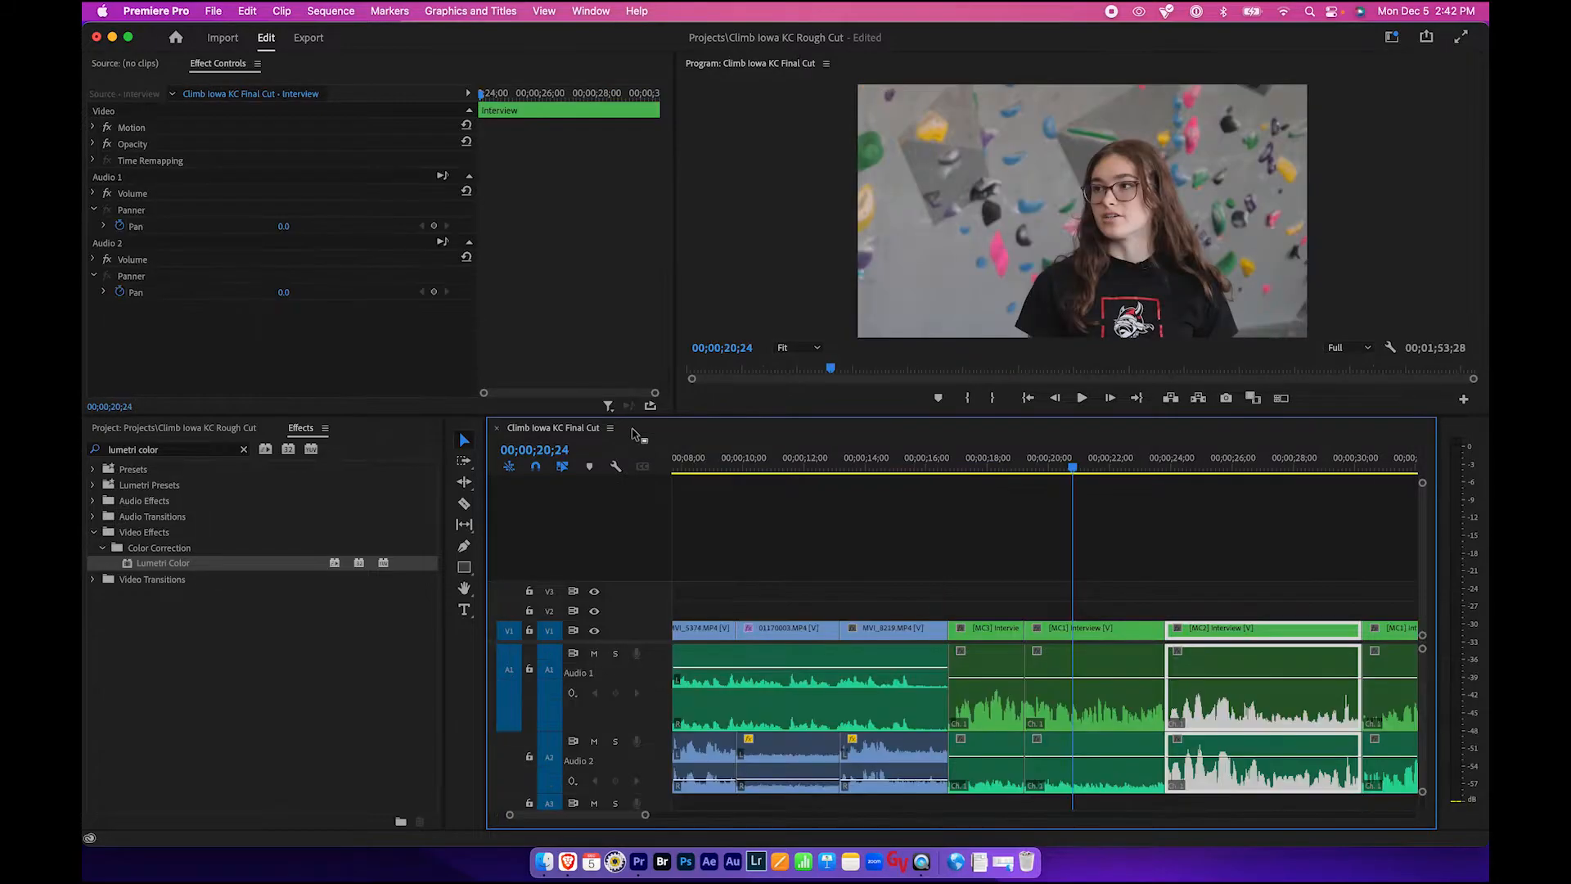
- Open the Camera B sequence and apply Lumetri Color to clip MVI_8219
left_click(198, 428)
left_click(168, 595)
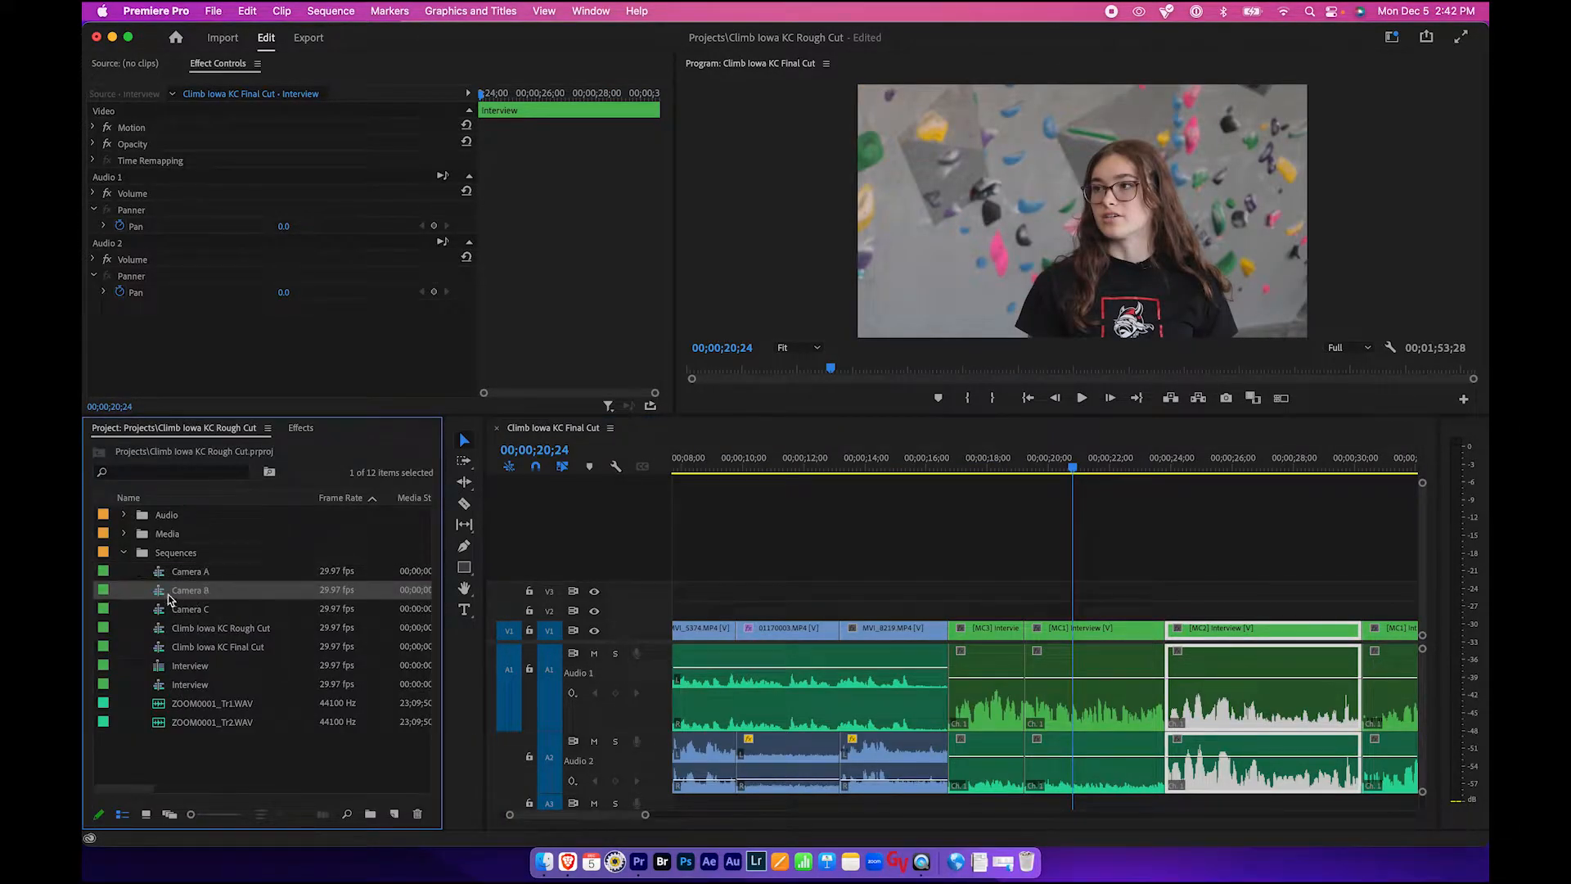
double_click(162, 595)
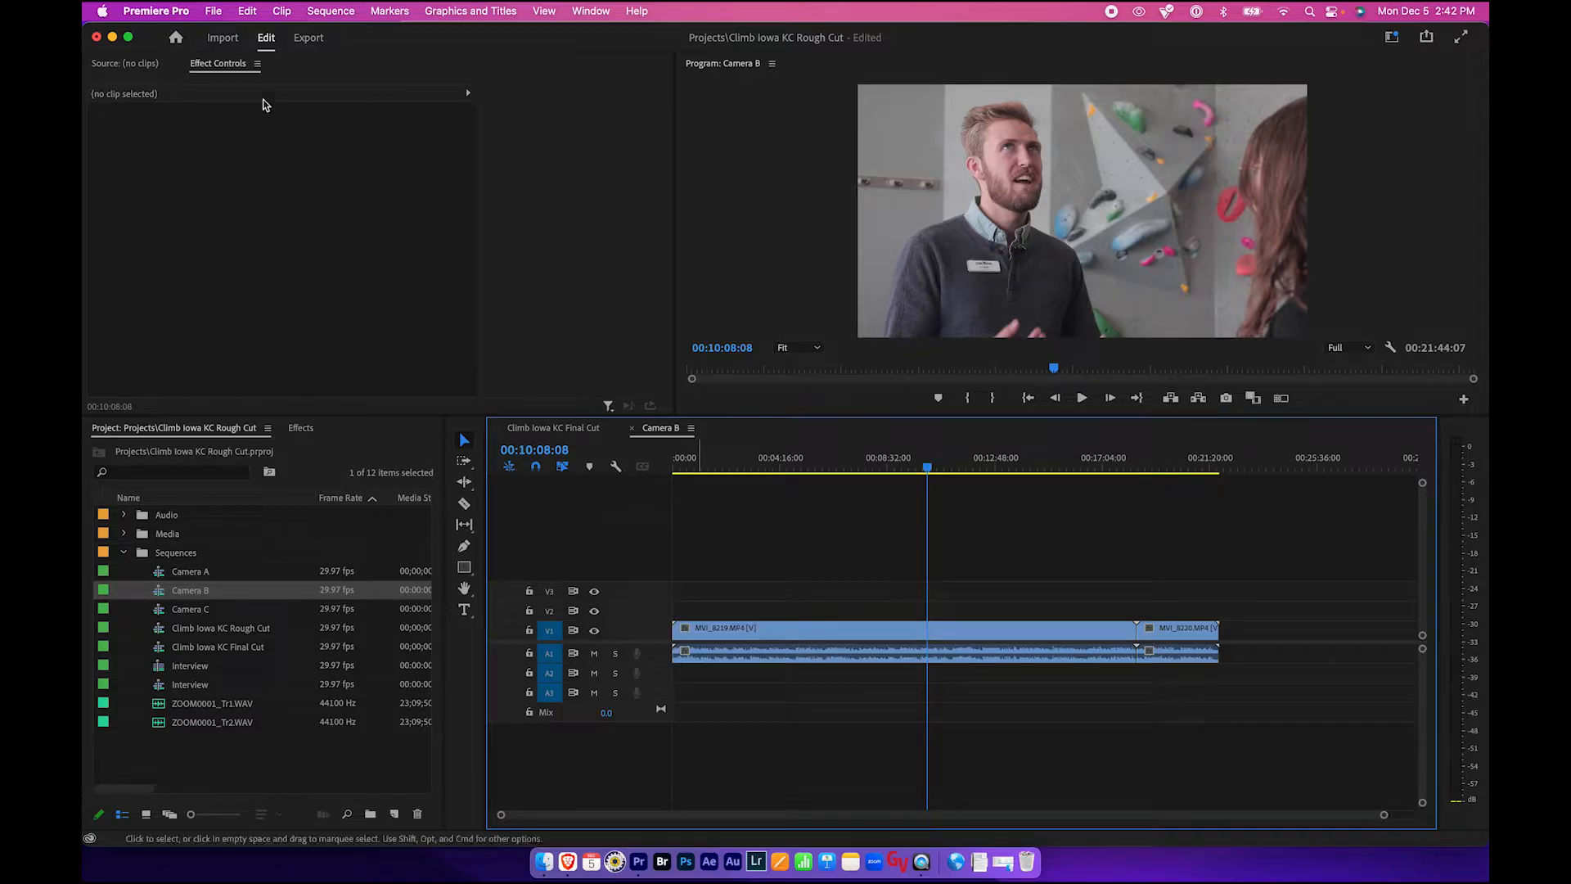
left_click(301, 428)
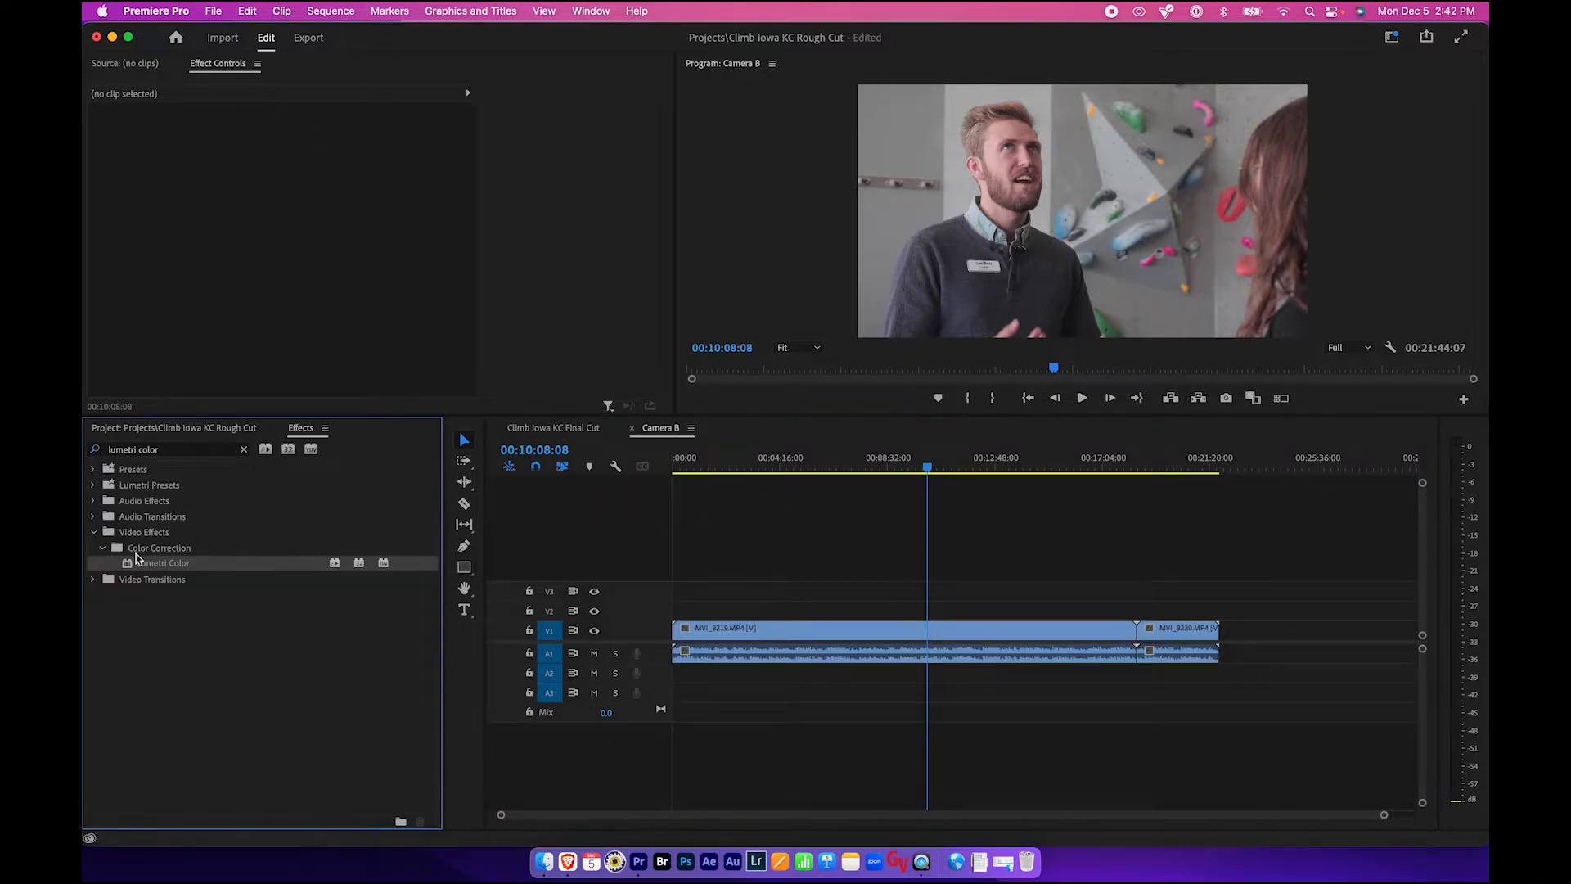
left_click_drag(127, 571, 773, 629)
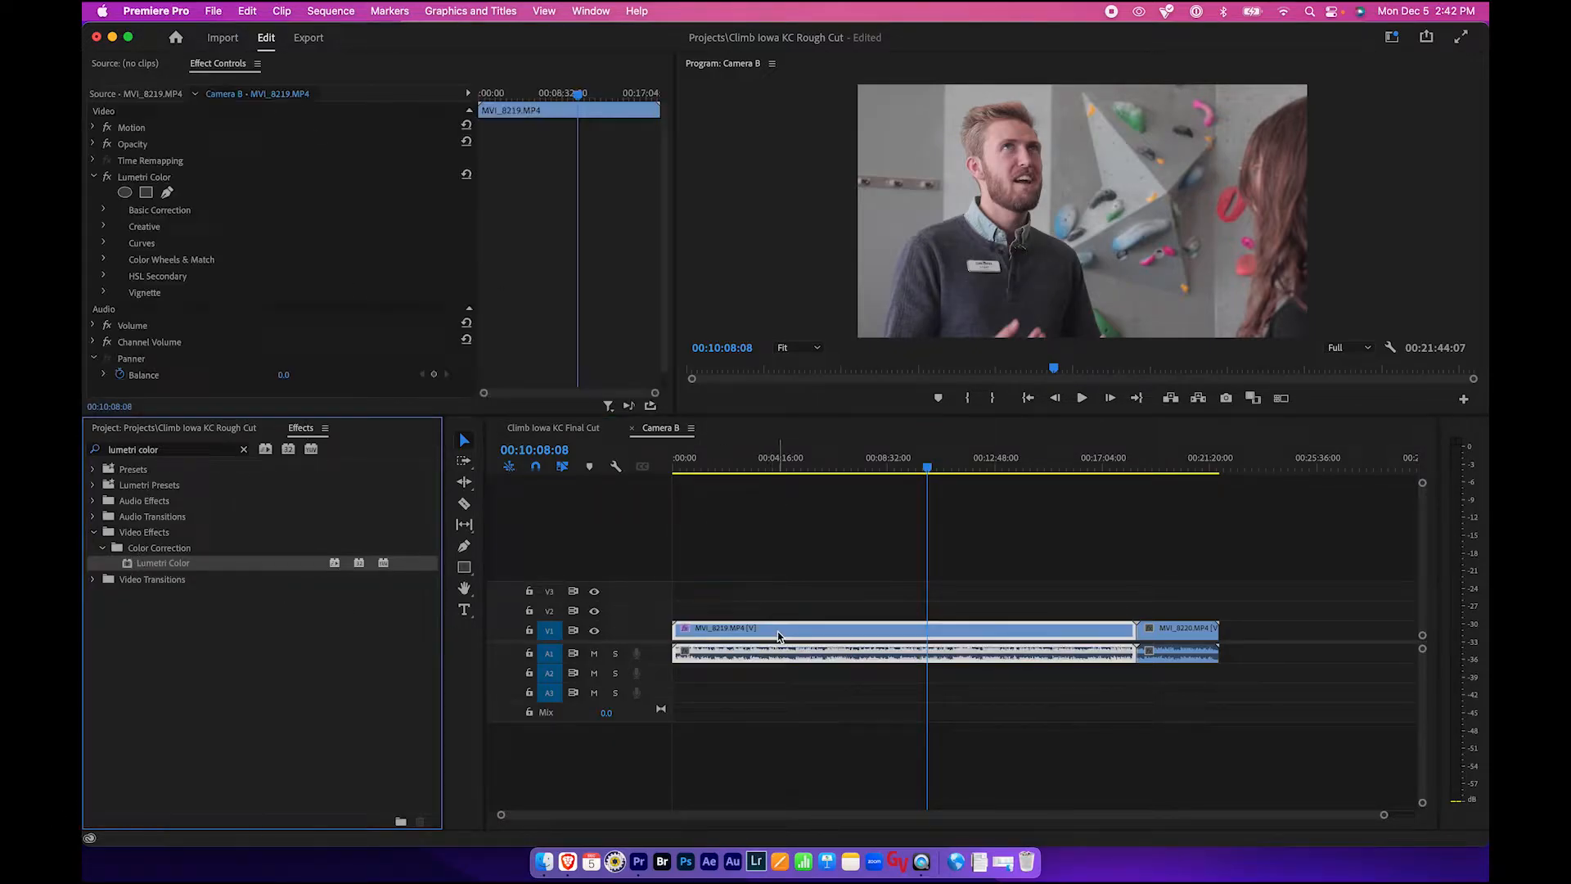
- Set clip MVI_8219's Temperature to -10.0 and Shadows to -49.5 in Basic Correction
left_click(103, 211)
scroll(282, 293, "down", 4)
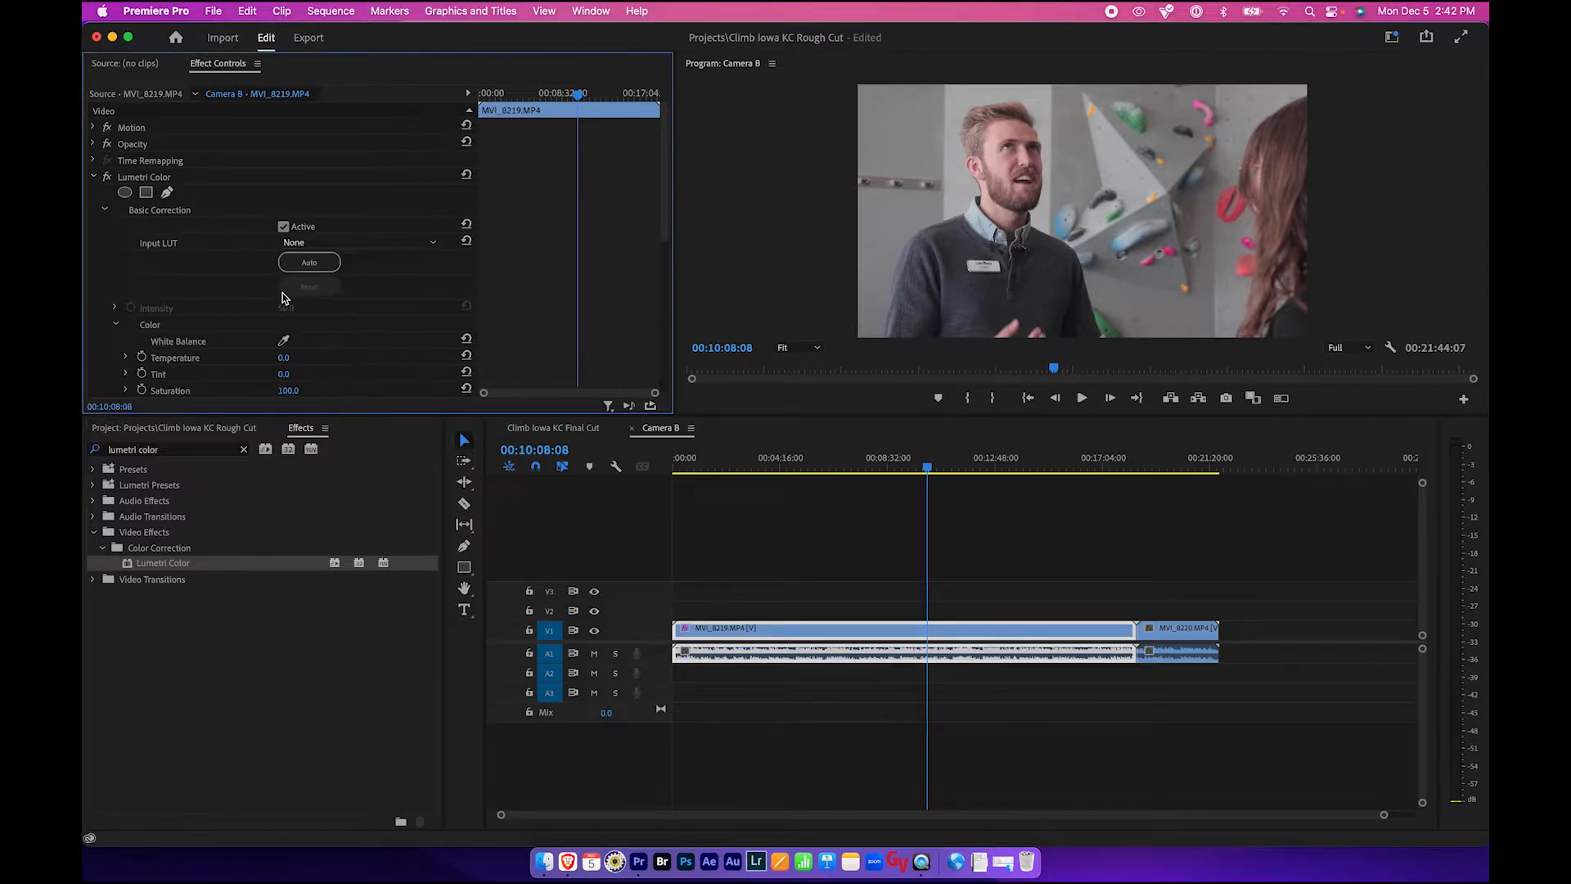
left_click(126, 247)
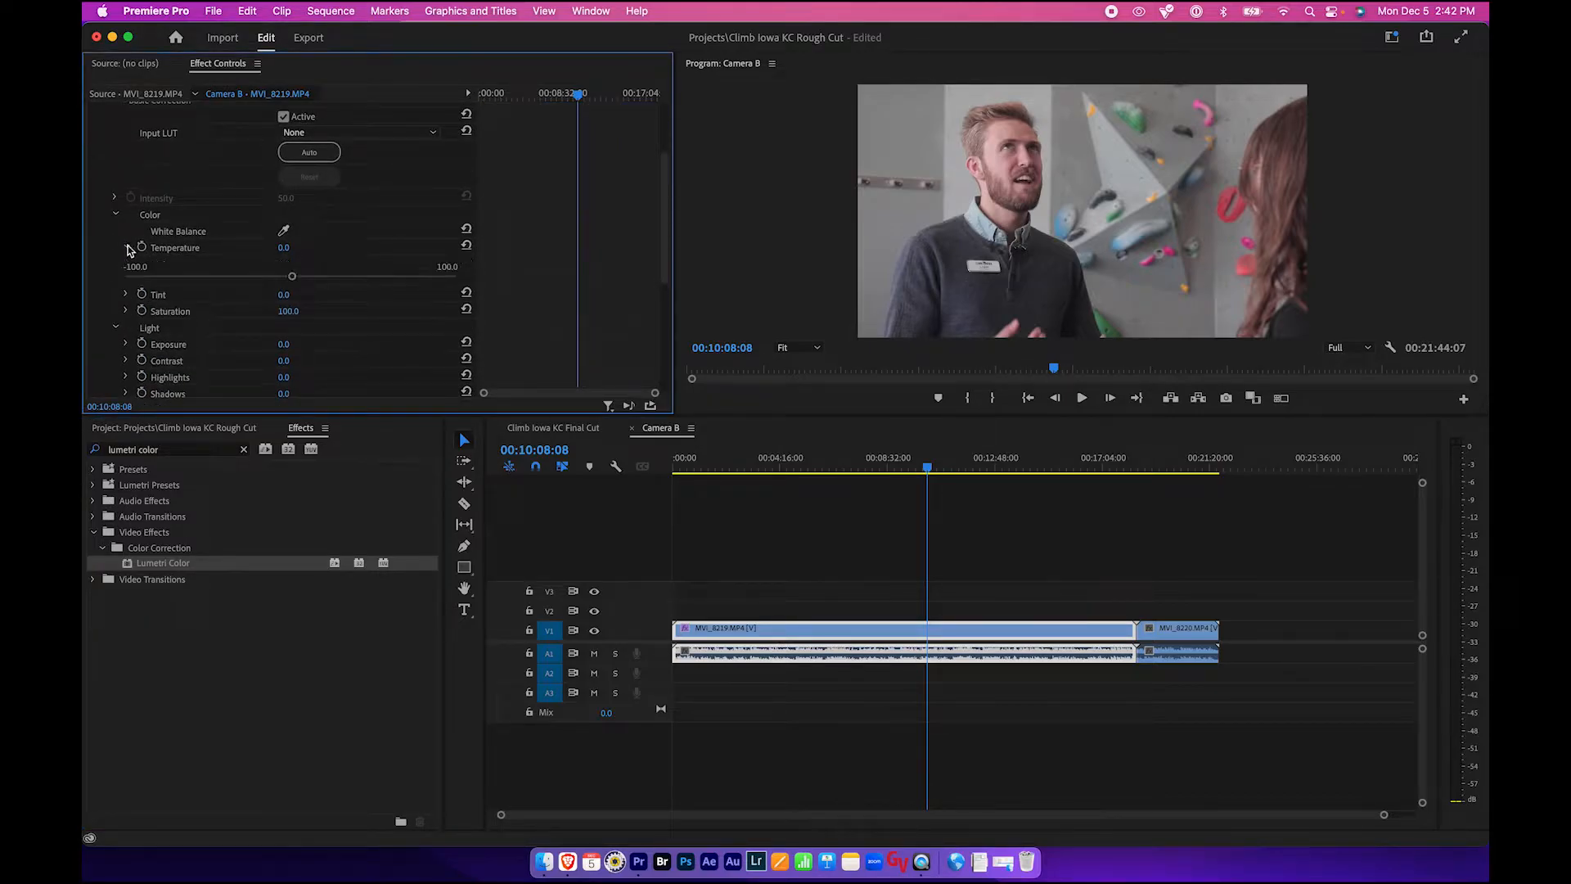
left_click(275, 277)
scroll(262, 282, "down", 3)
left_click(126, 266)
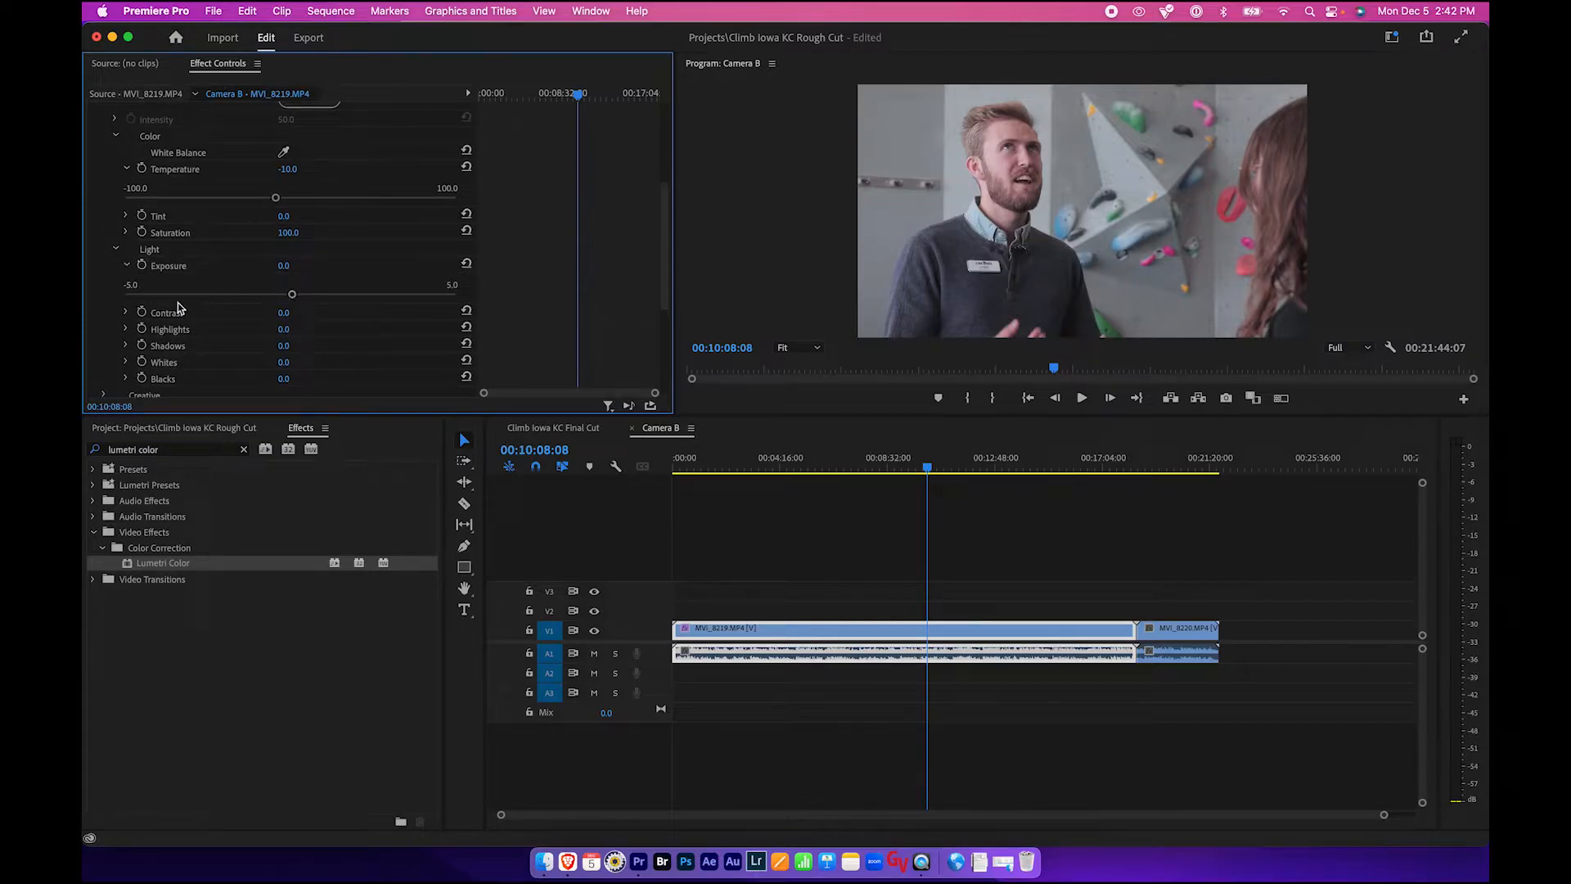
left_click(126, 349)
left_click_drag(290, 375, 211, 375)
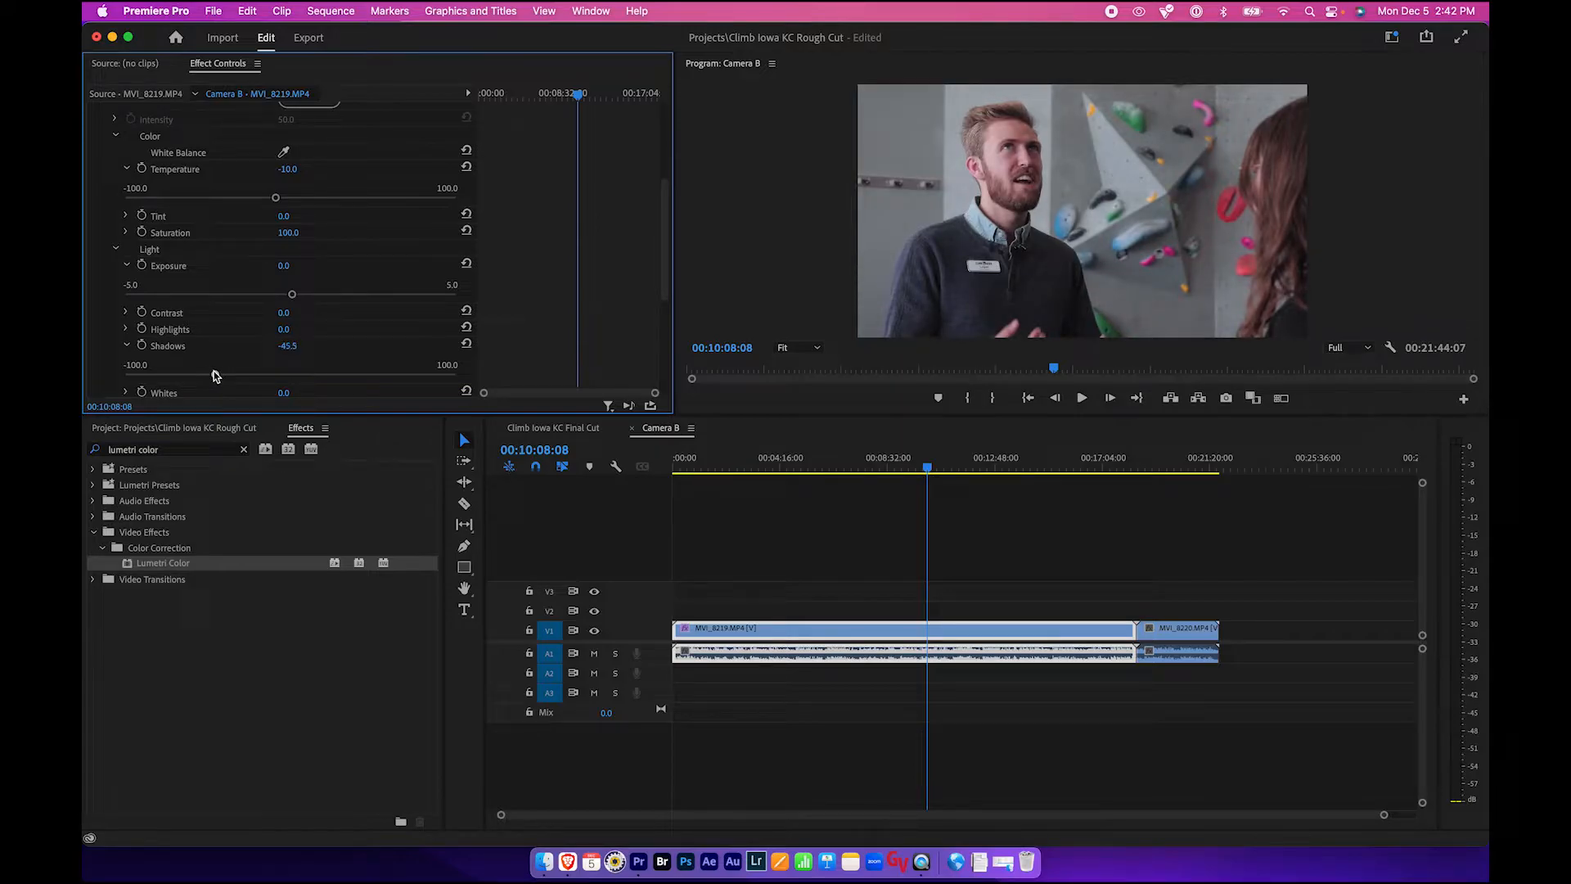
- Copy clip MVI_8219 and paste its Lumetri Color attributes onto clip MVI_8220
left_click(854, 630)
left_click(1182, 635)
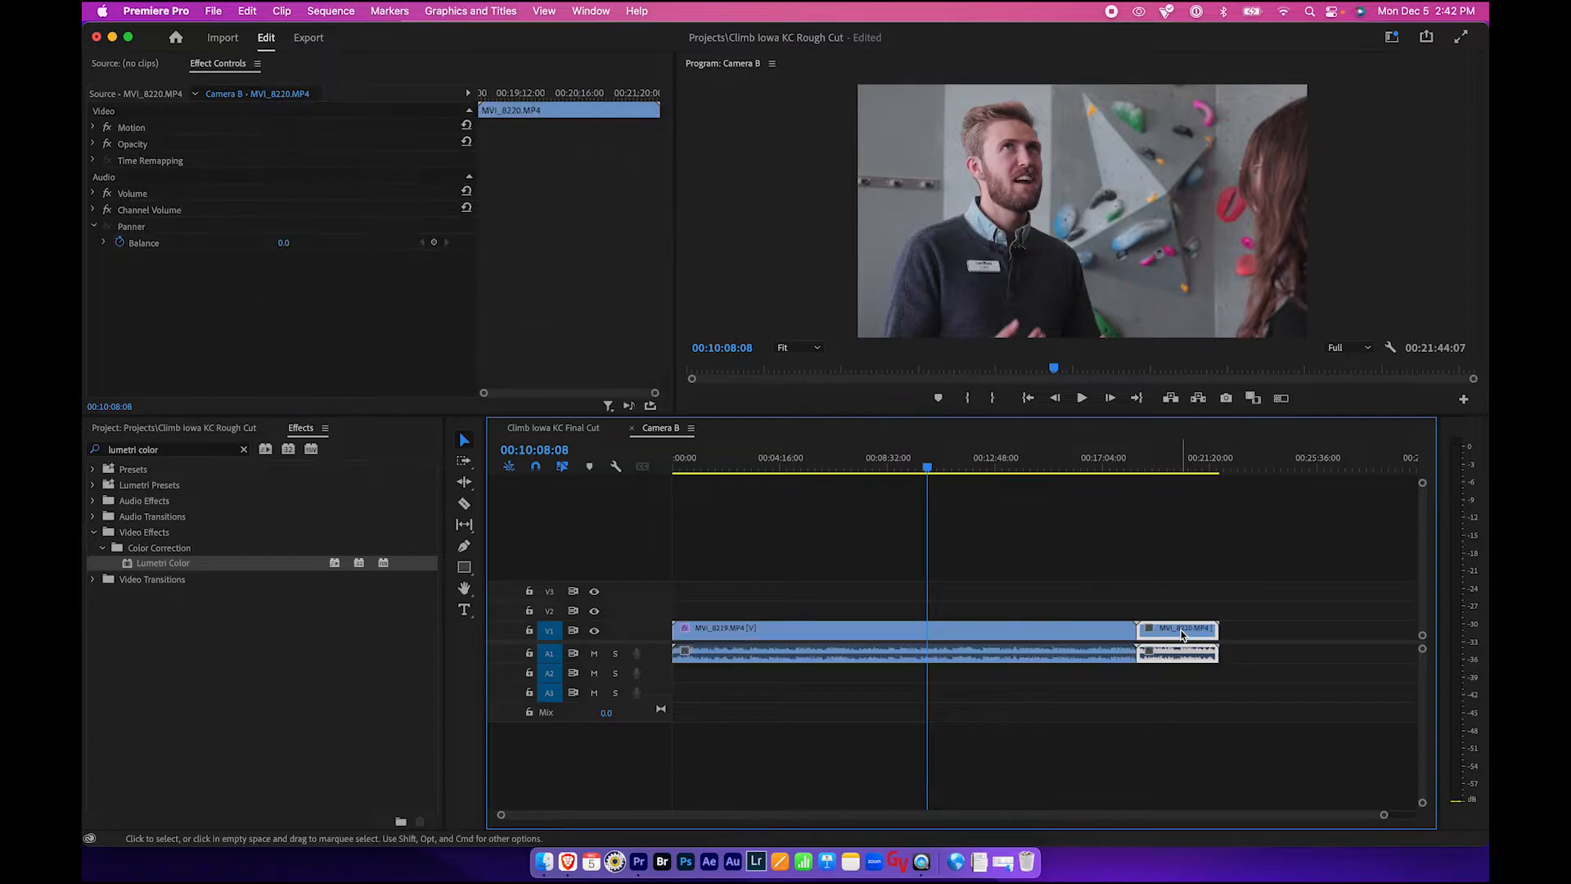
right_click(1181, 635)
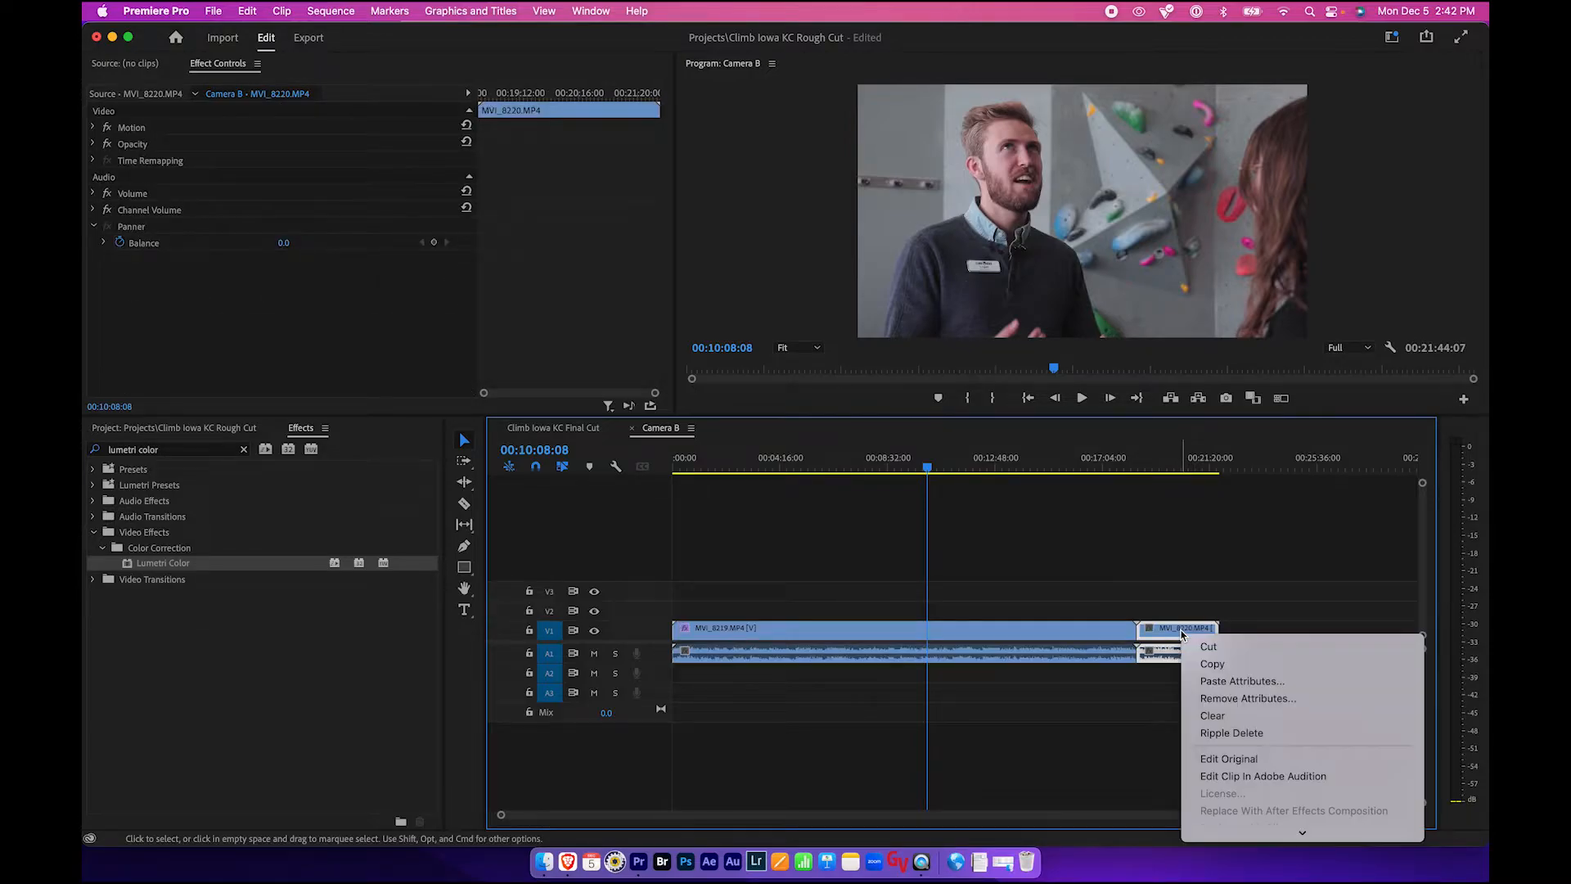
left_click(1215, 681)
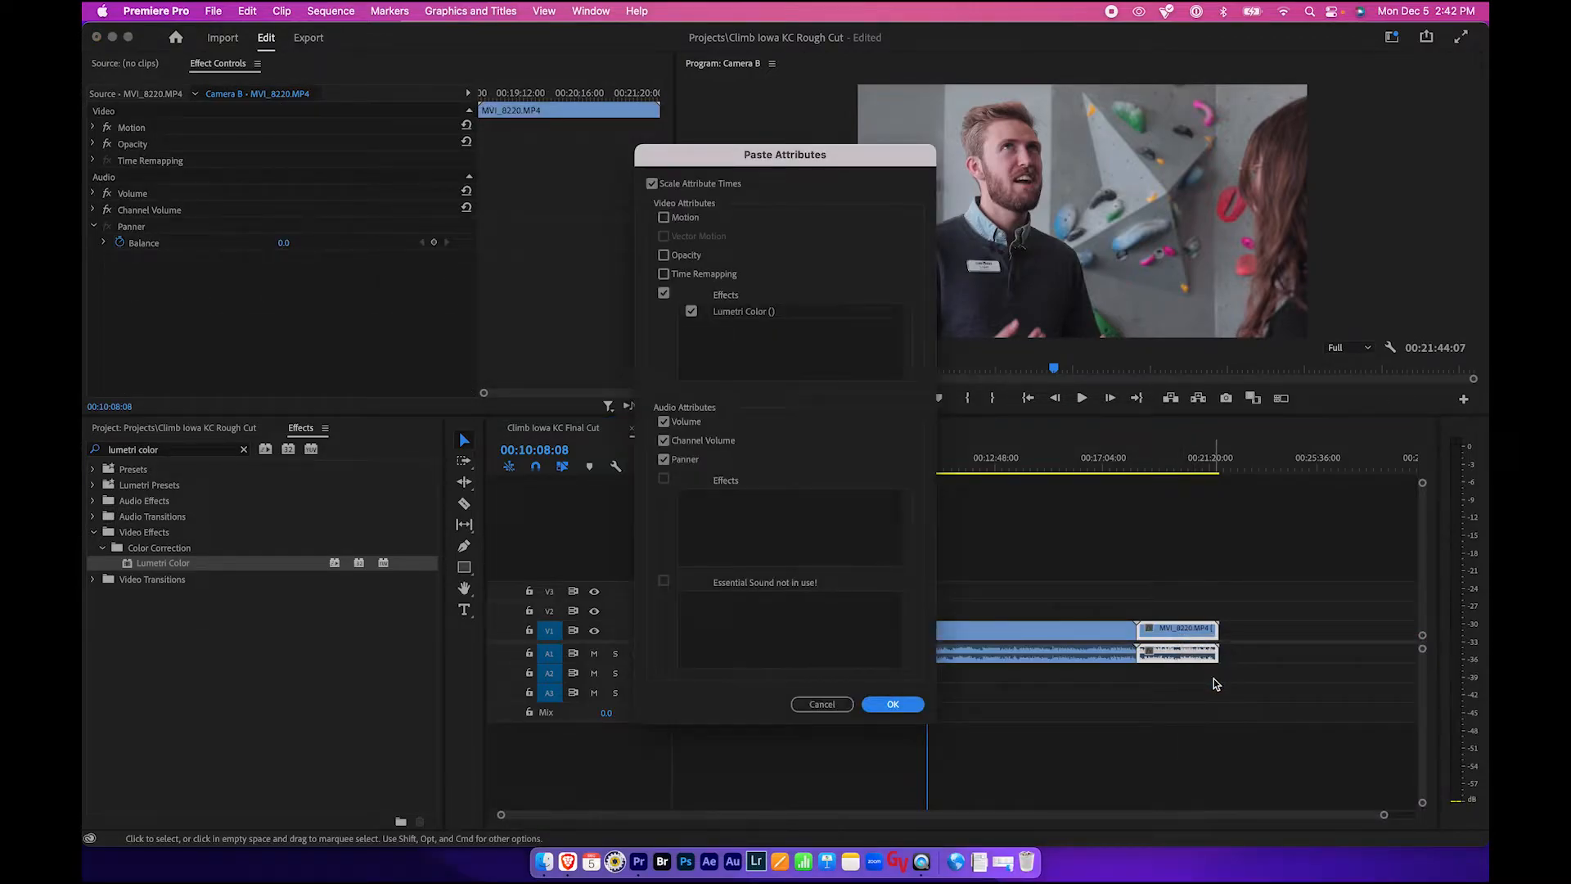
left_click(893, 704)
- Compare Camera B against the Final Cut sequence and close the Camera B sequence
left_click_drag(1015, 463, 1181, 475)
left_click(556, 432)
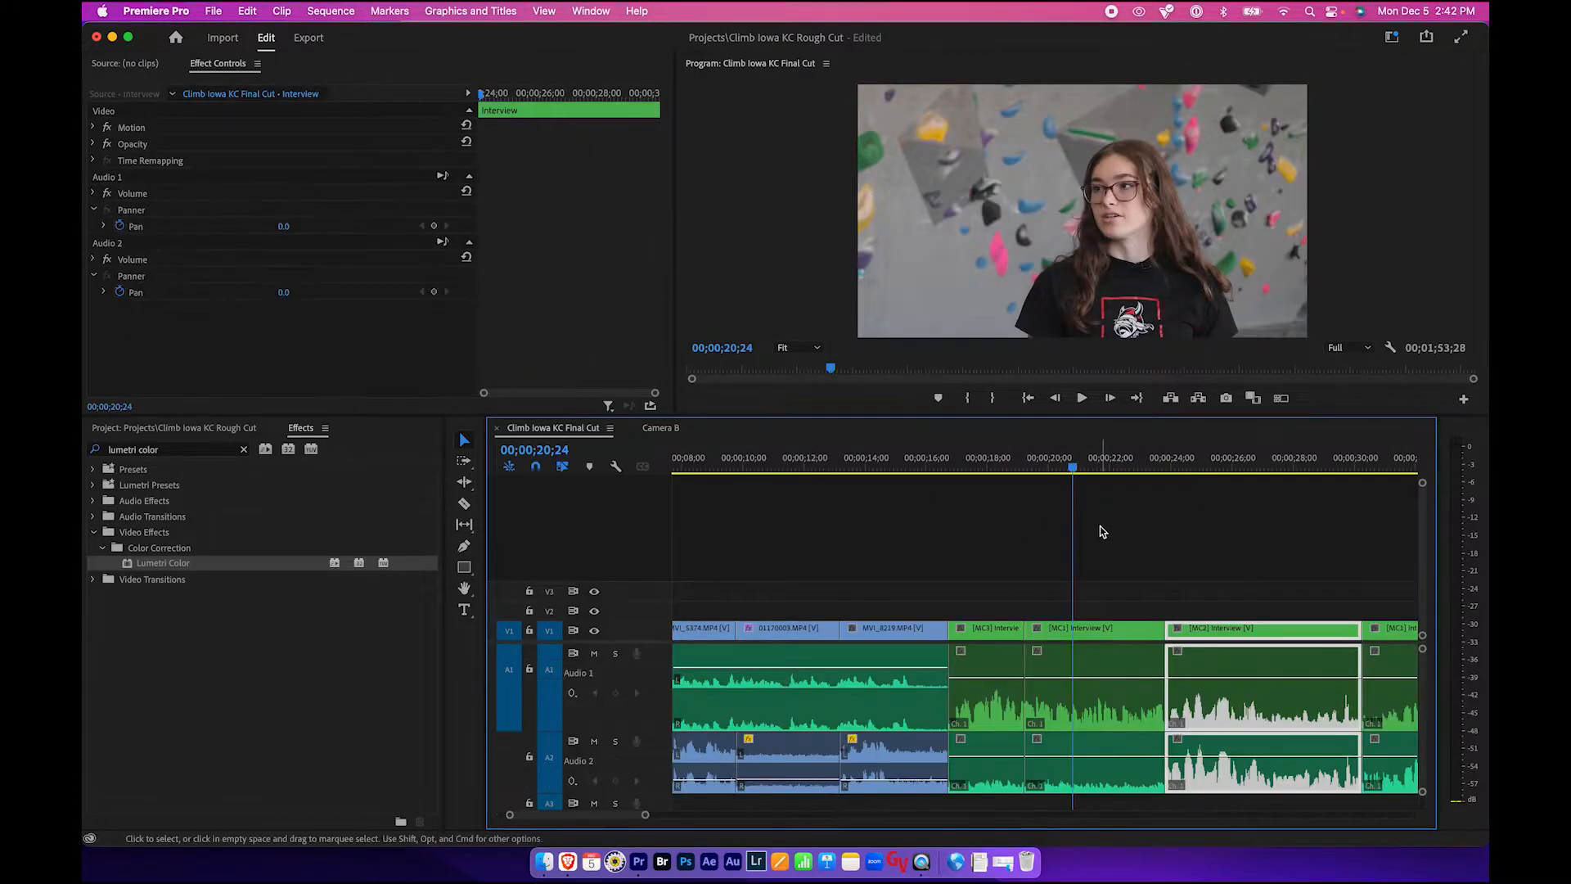
left_click_drag(1073, 473, 1238, 474)
left_click(650, 428)
left_click(631, 430)
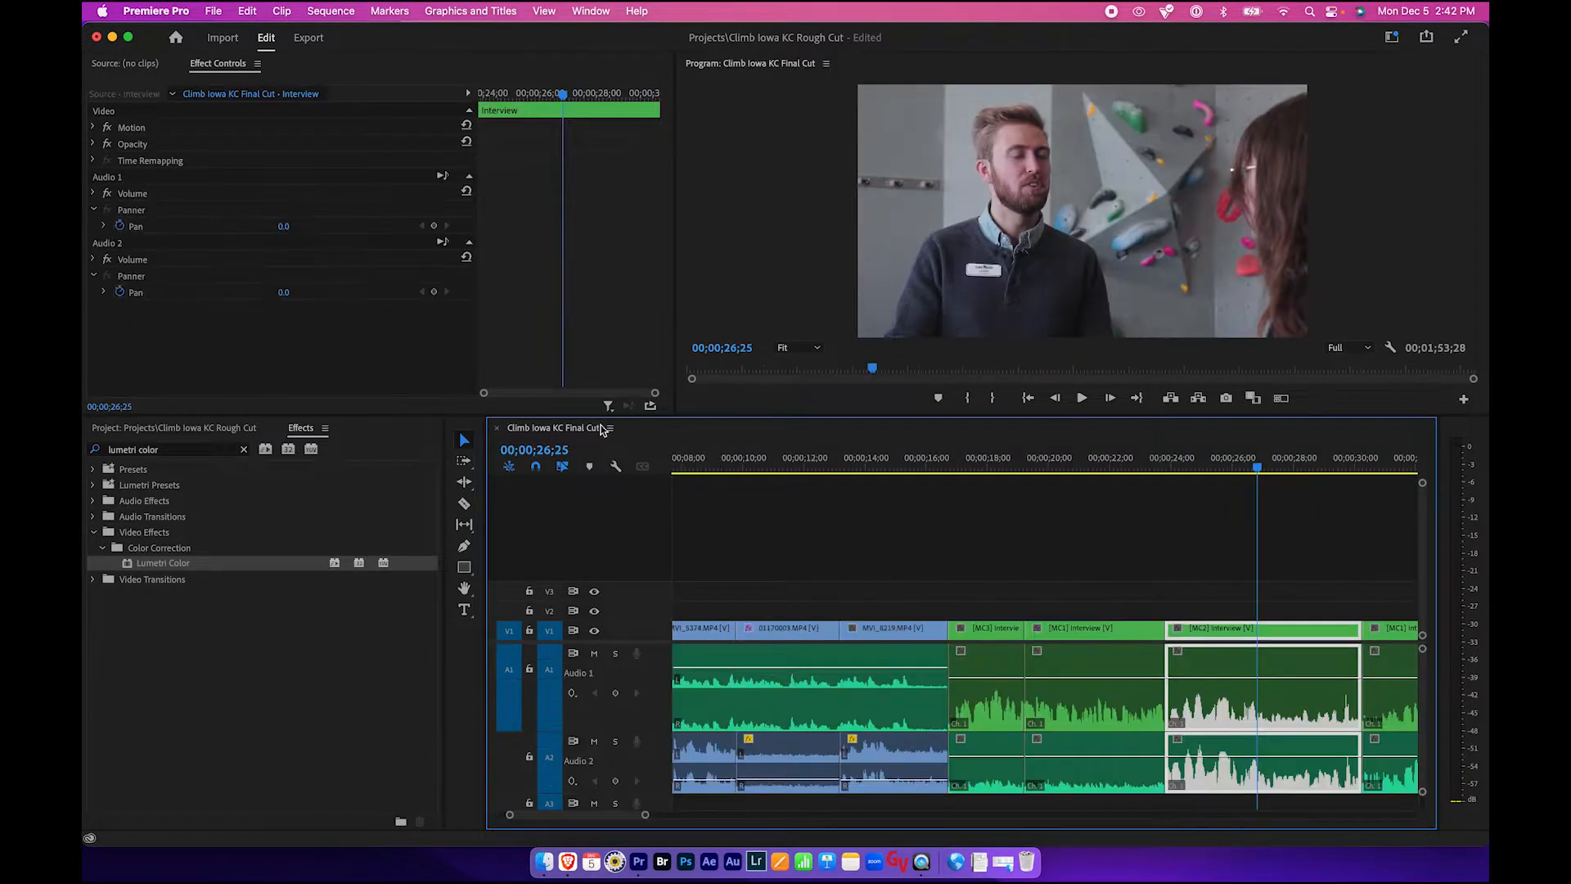
- Open the Camera C sequence and paste the Lumetri Color attributes onto clip MVI_5373
left_click(217, 430)
double_click(179, 612)
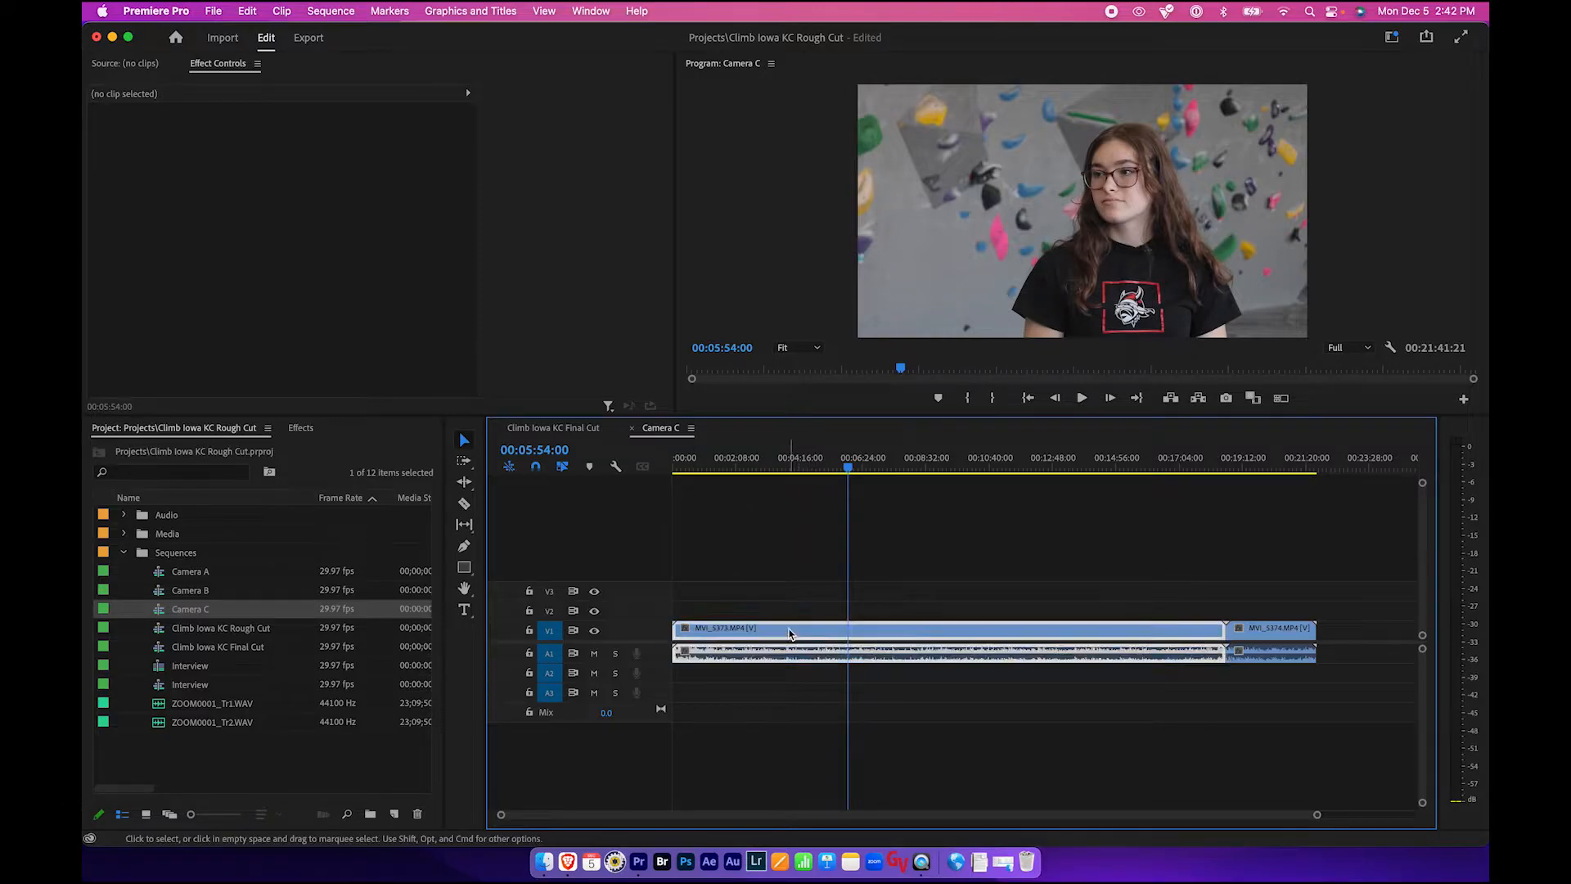
left_click(790, 632)
right_click(790, 633)
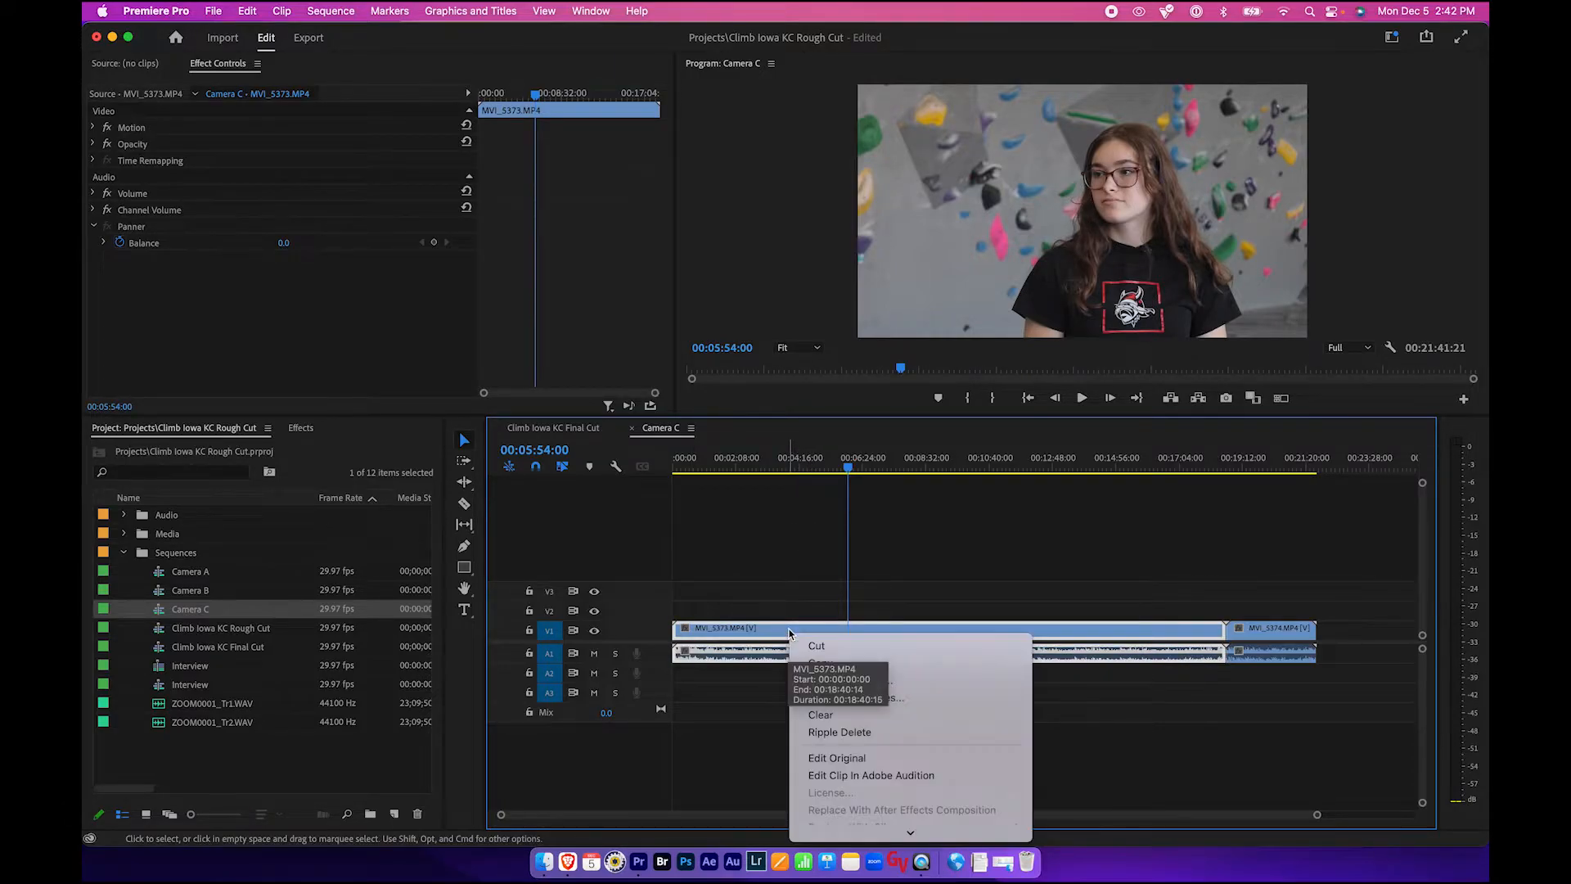
left_click(829, 681)
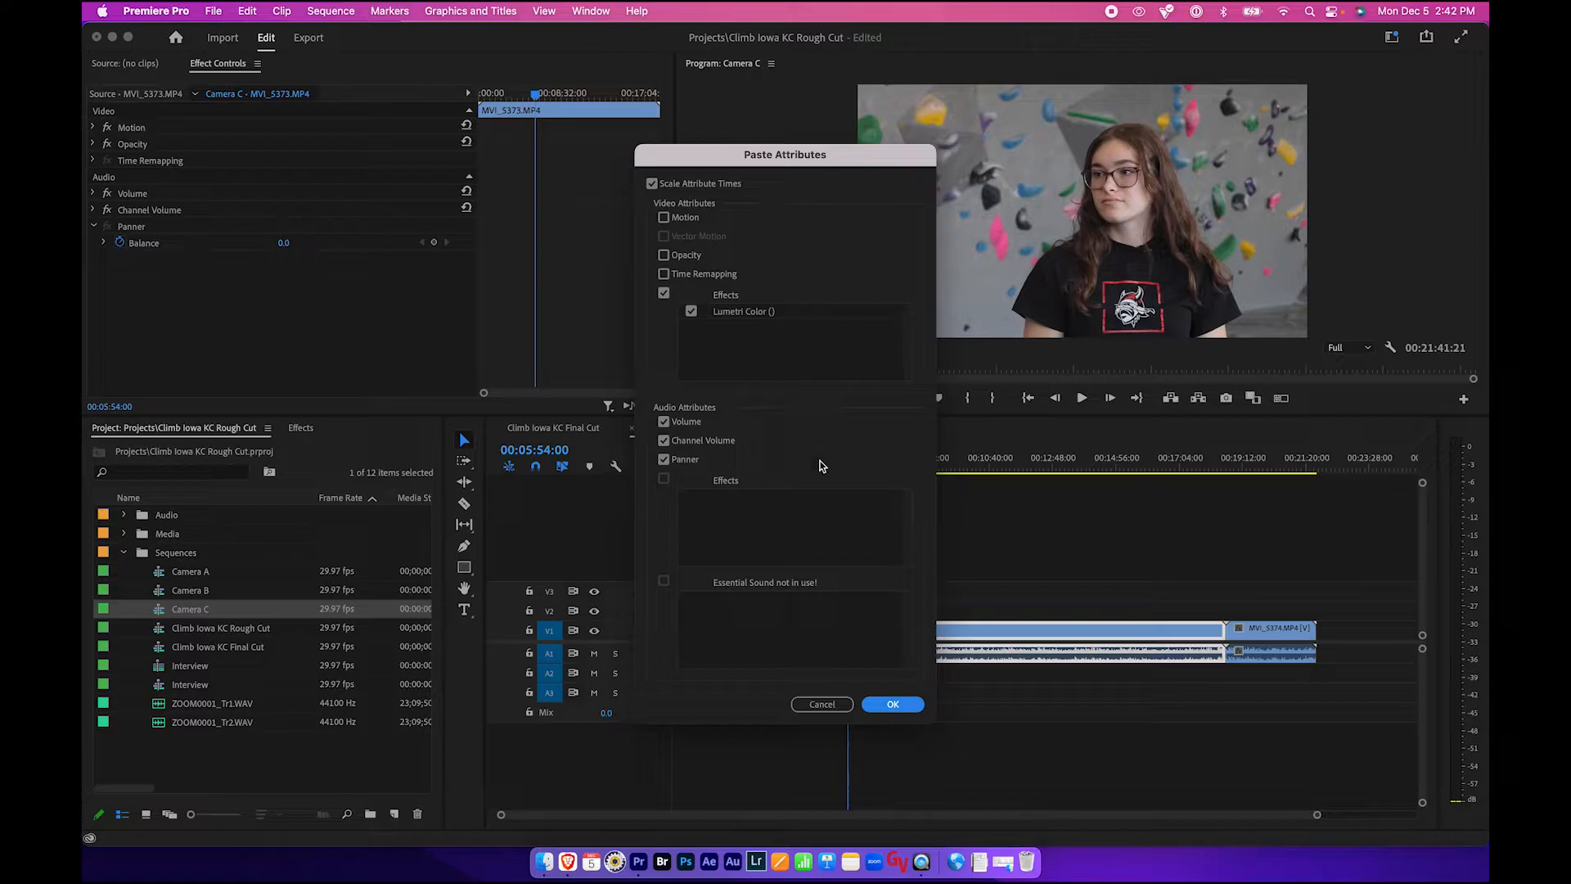
left_click(893, 704)
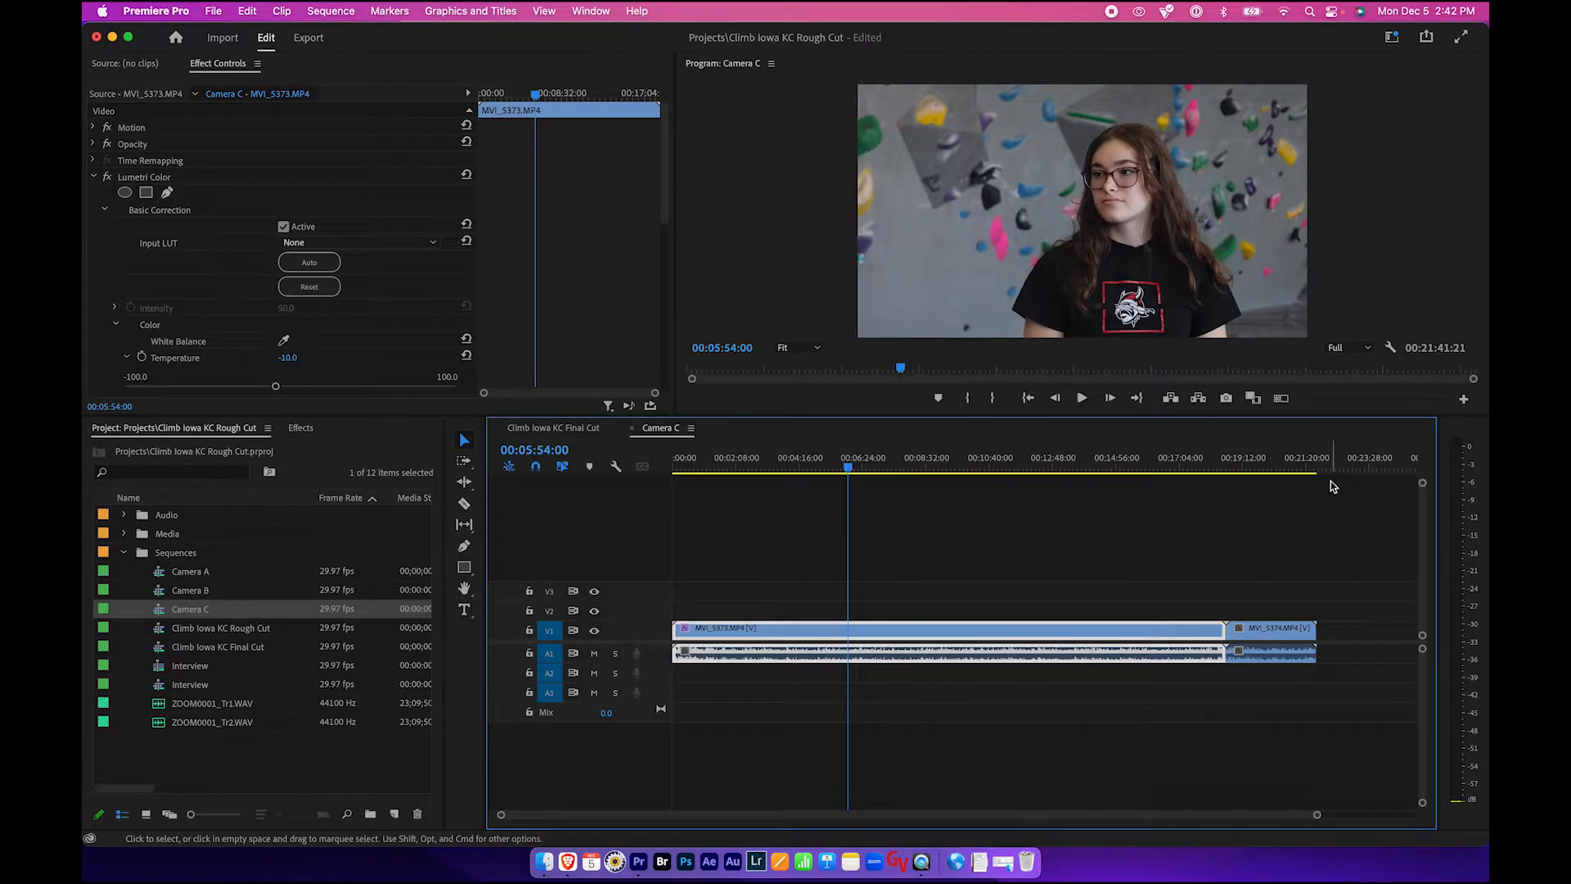
- Set clip MVI_5373's Exposure to 0.5
scroll(245, 282, "down", 3)
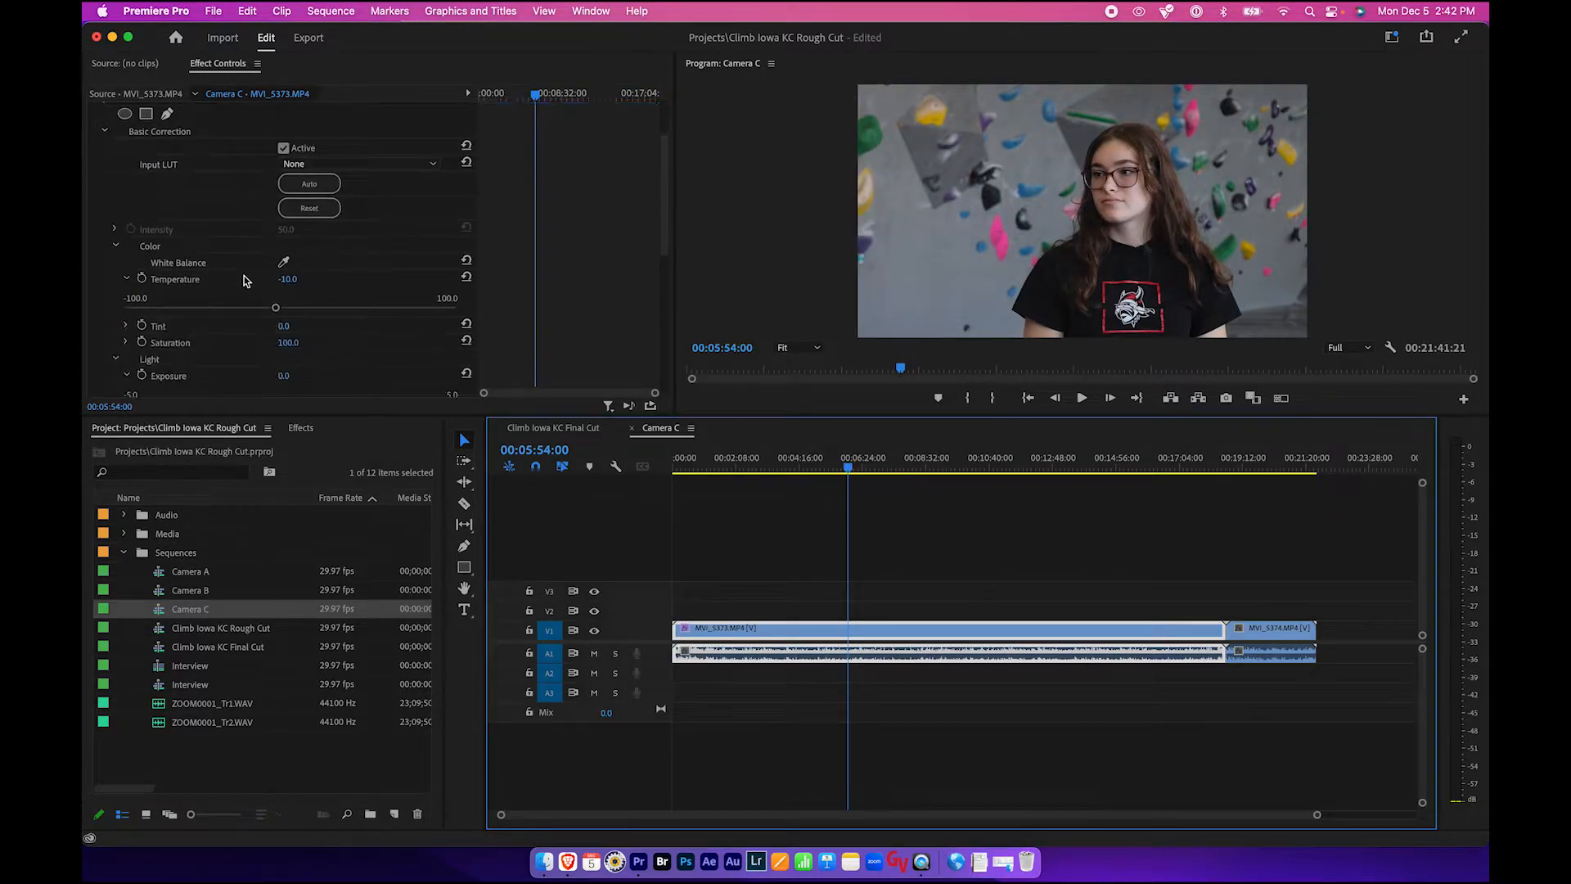
scroll(278, 373, "down", 2)
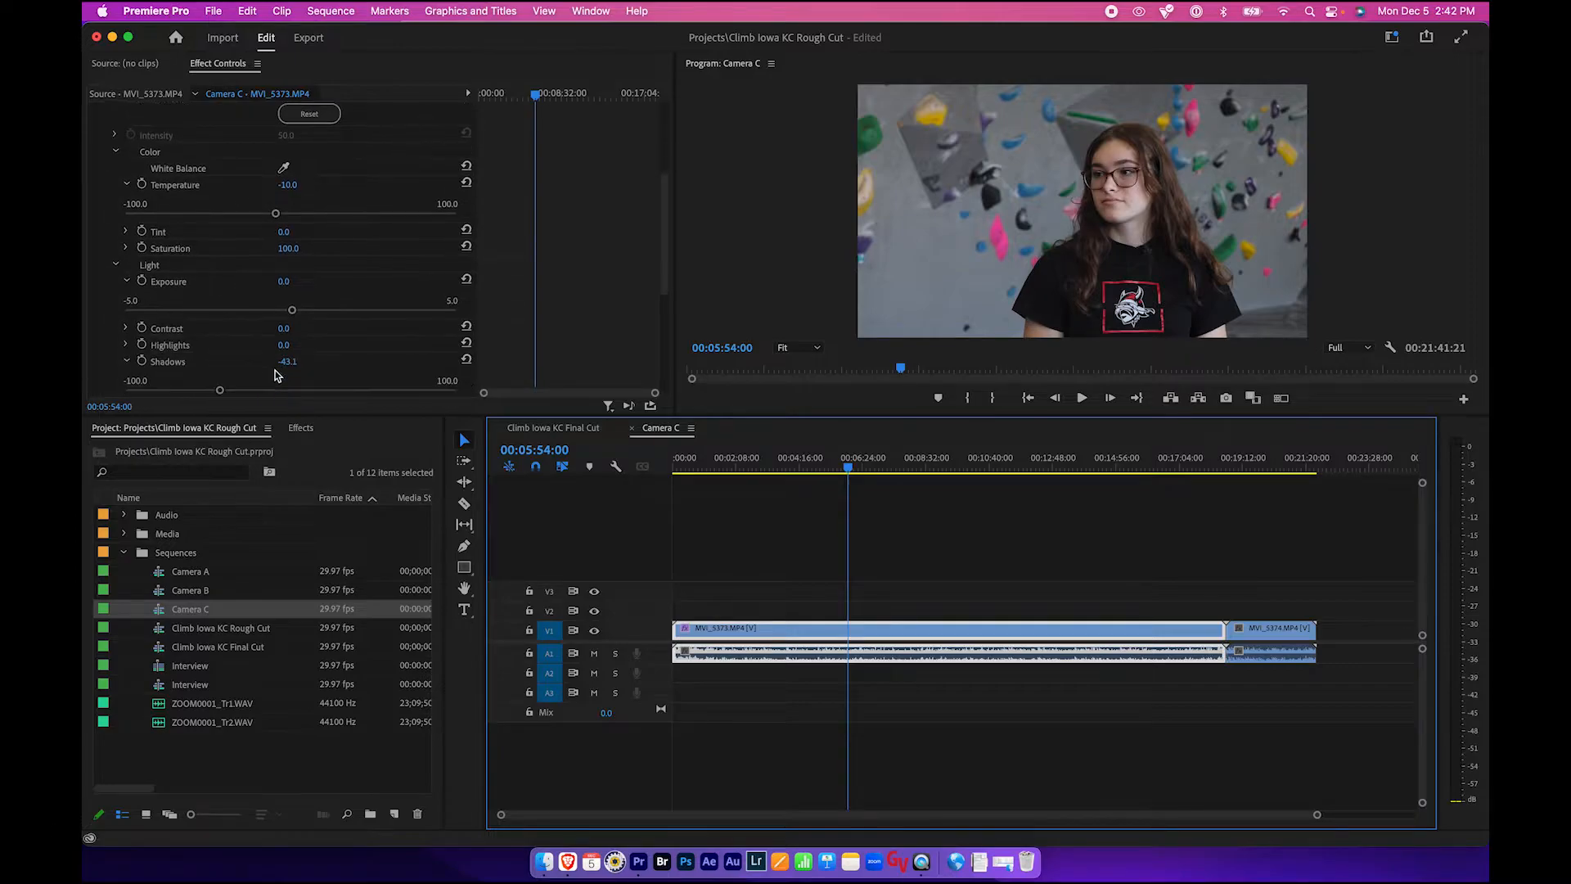
left_click_drag(292, 311, 306, 313)
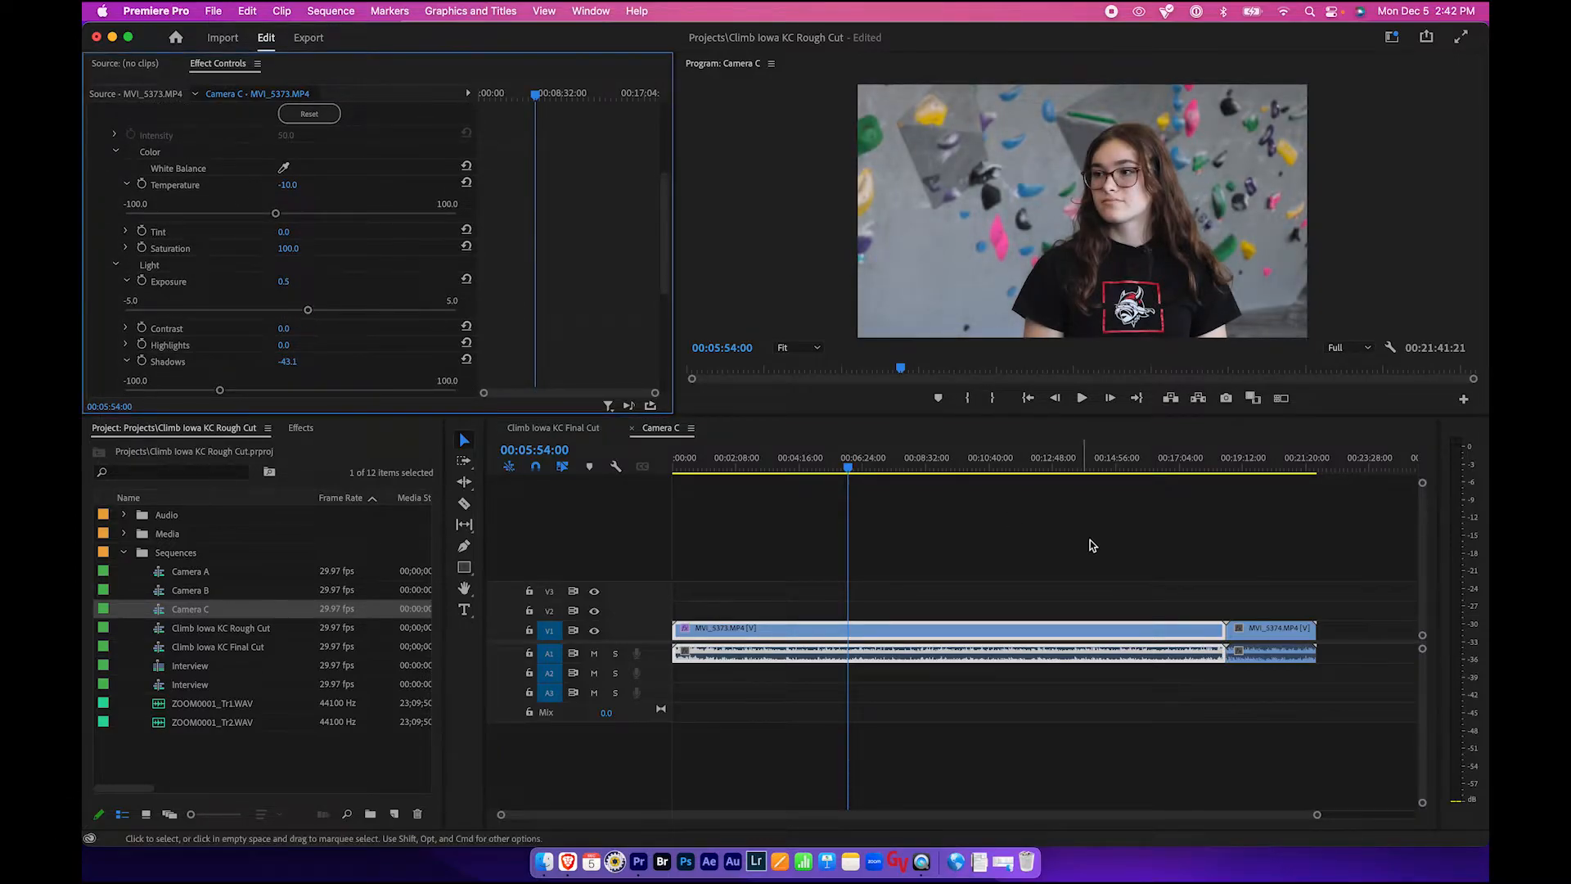
- Copy clip MVI_5373 and paste its Lumetri Color attributes onto clip MVI_5374
right_click(897, 635)
left_click(926, 670)
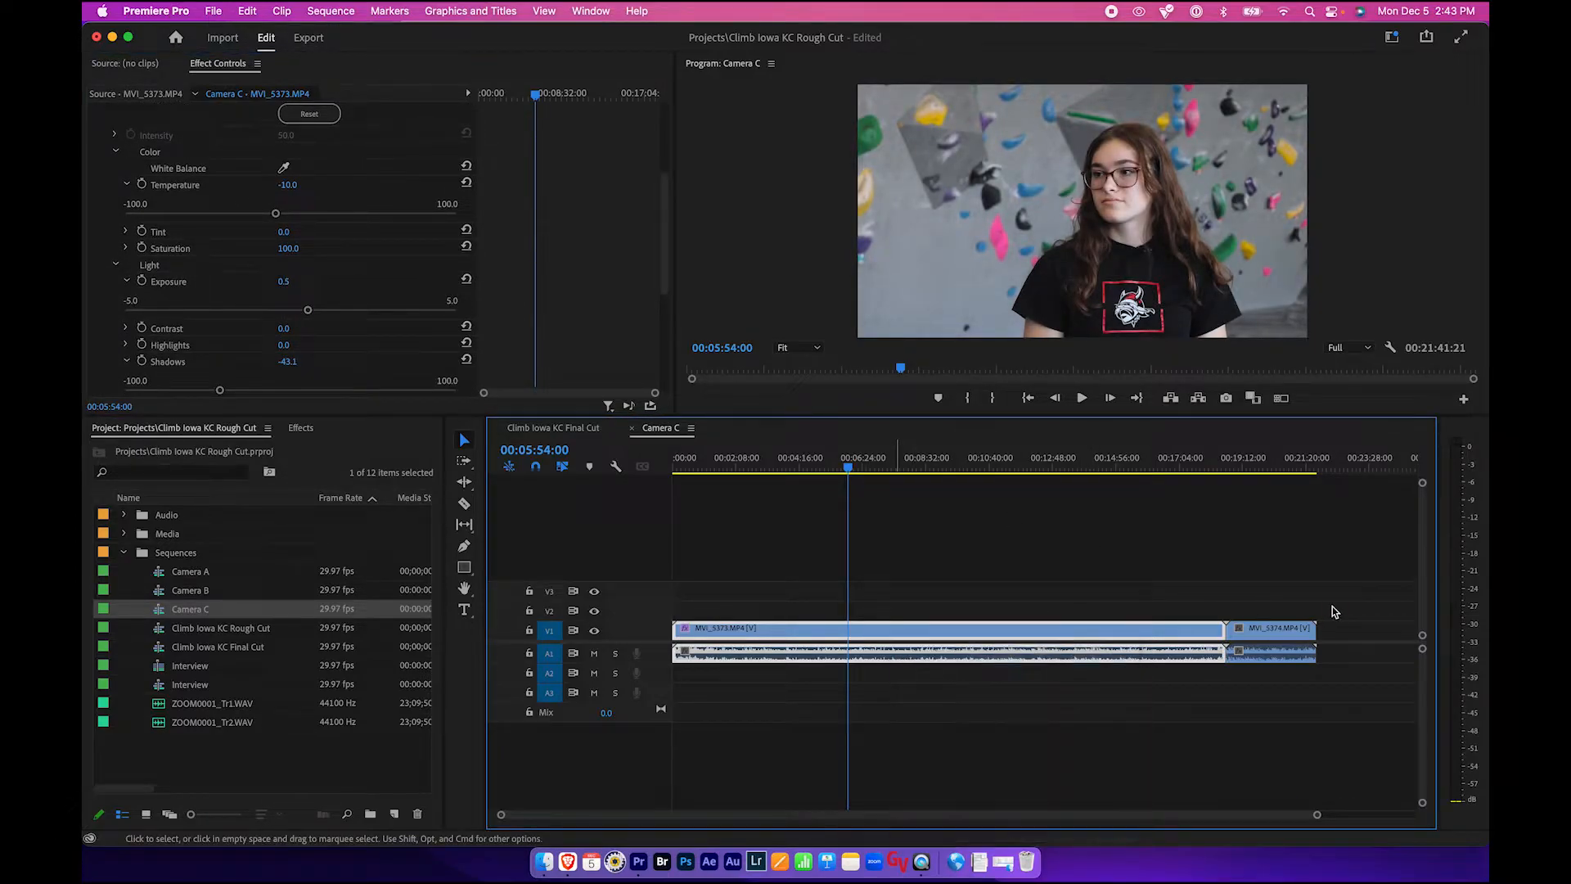
left_click(1278, 631)
right_click(1279, 631)
left_click(1178, 678)
left_click(911, 705)
- Check the Final Cut sequence, close the Camera C sequence and save the project
left_click(553, 428)
left_click(1083, 469)
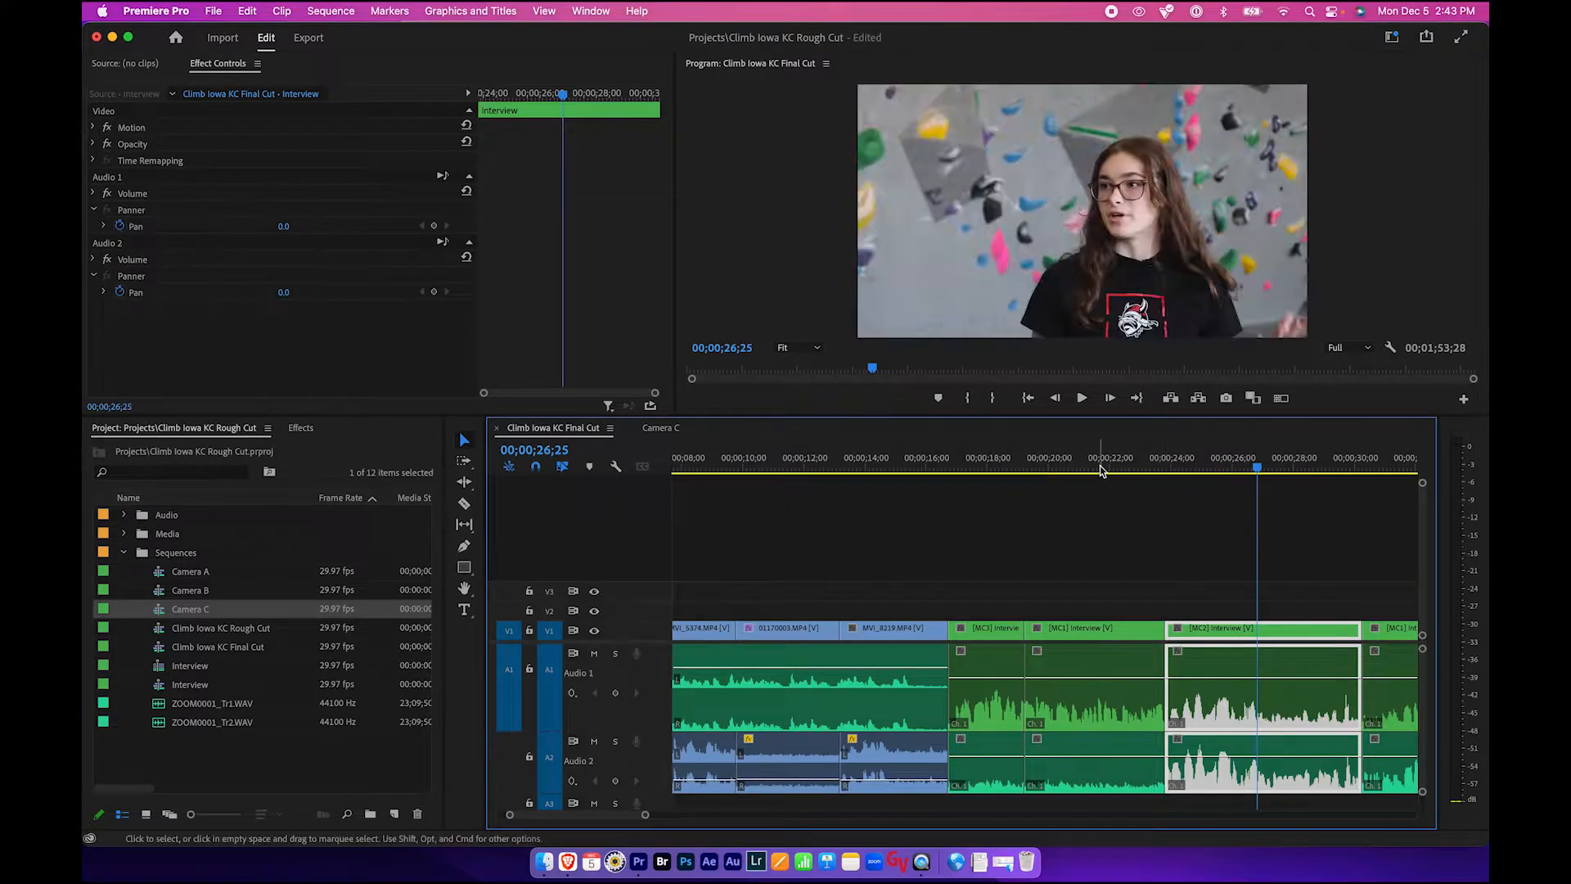
mouse_move(1083, 470)
left_mouse_down()
mouse_move(1068, 469)
mouse_move(1089, 467)
left_mouse_up()
left_click(1098, 572)
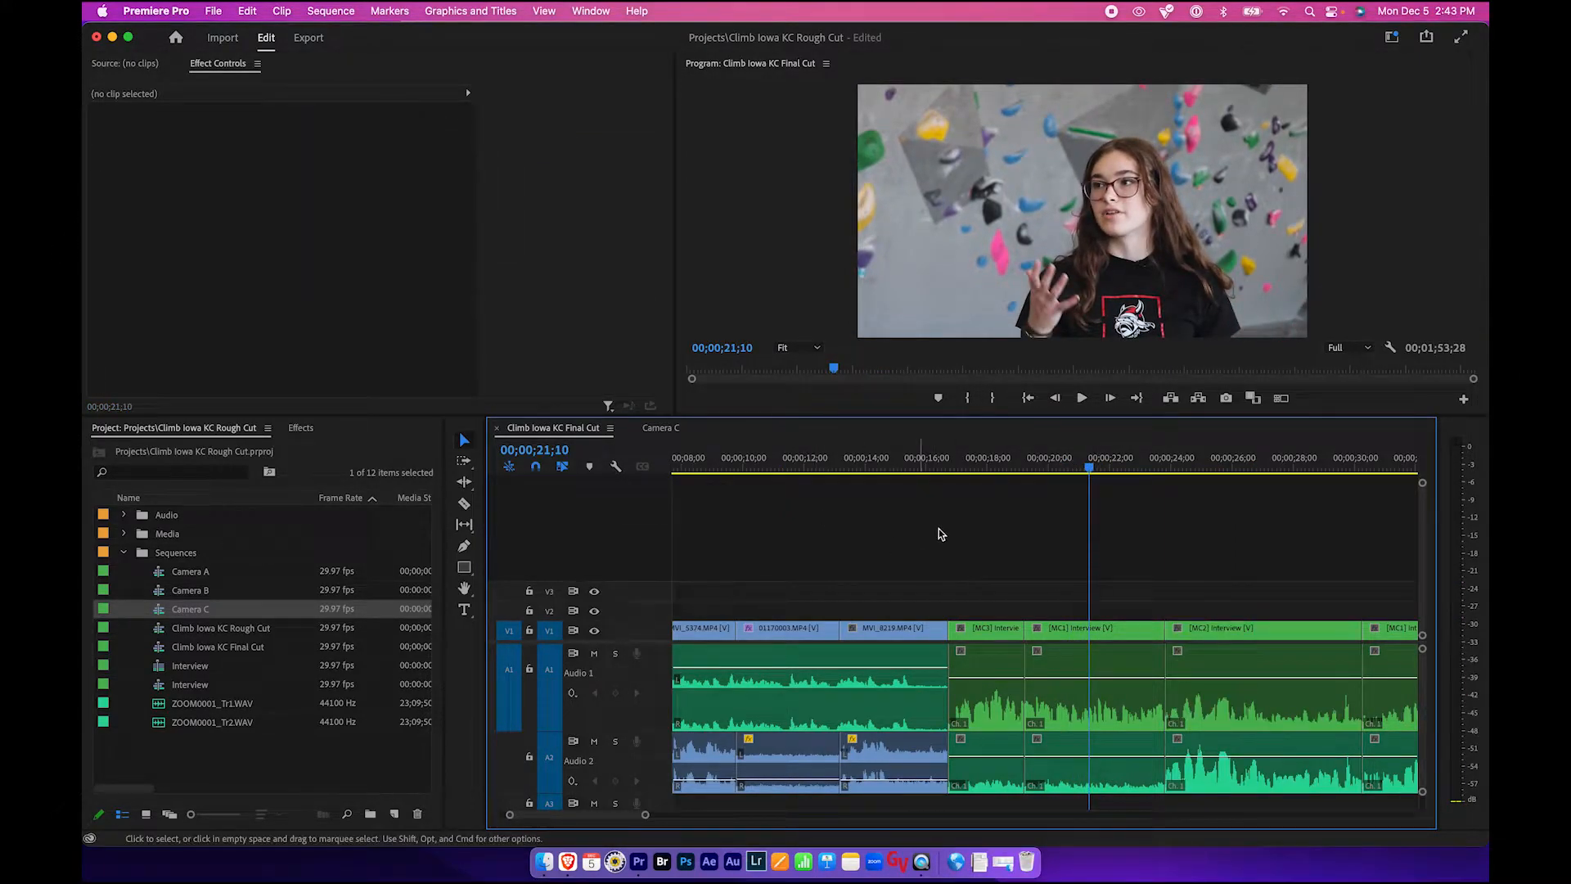
left_click(665, 430)
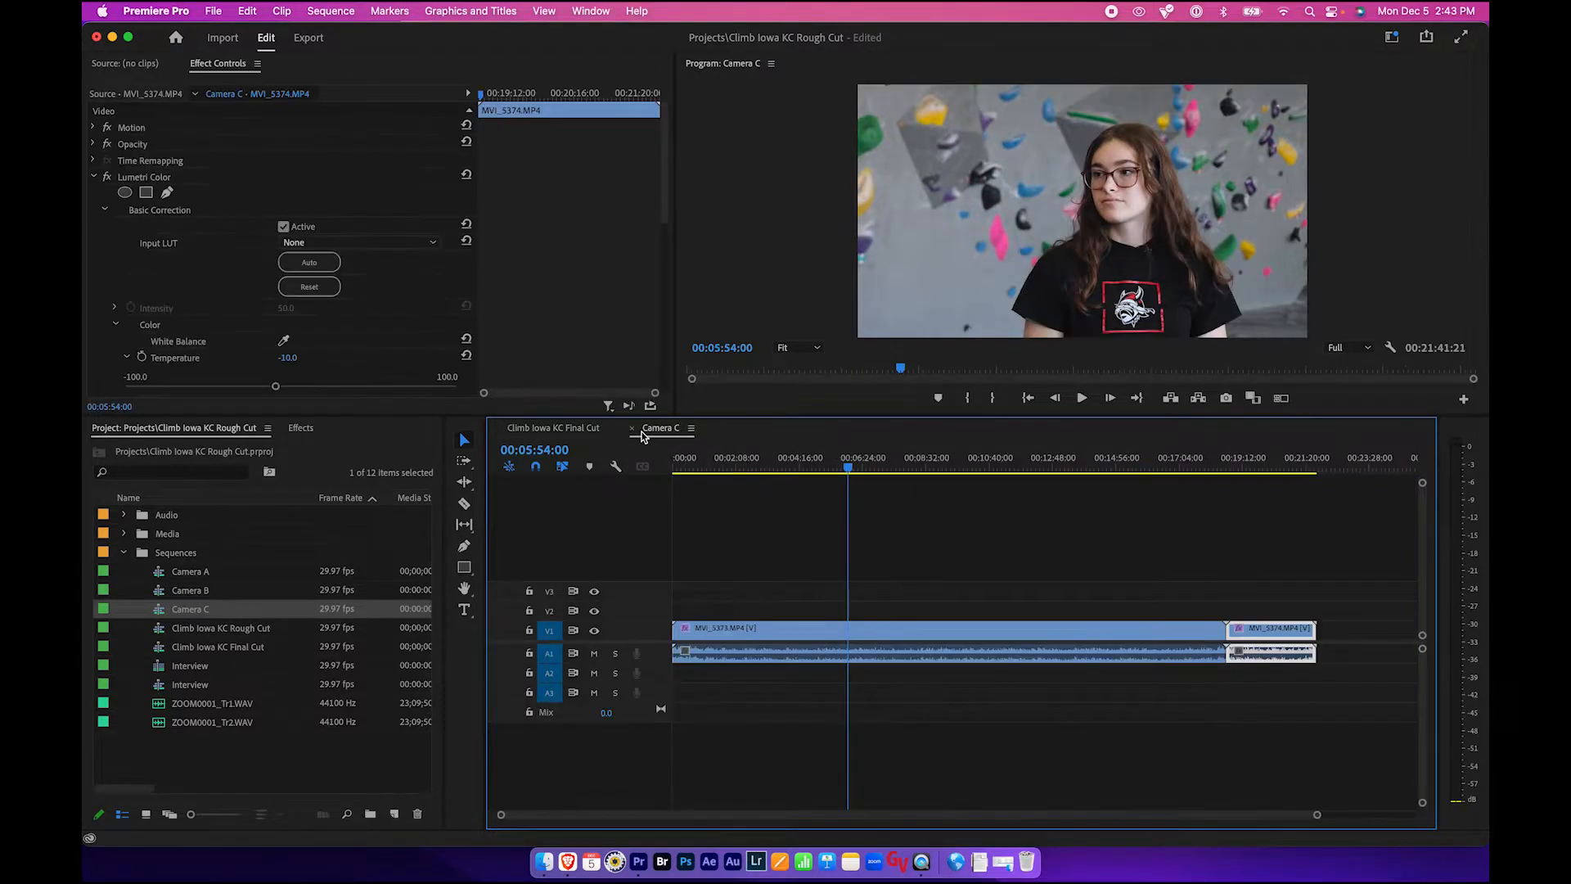
left_click(632, 428)
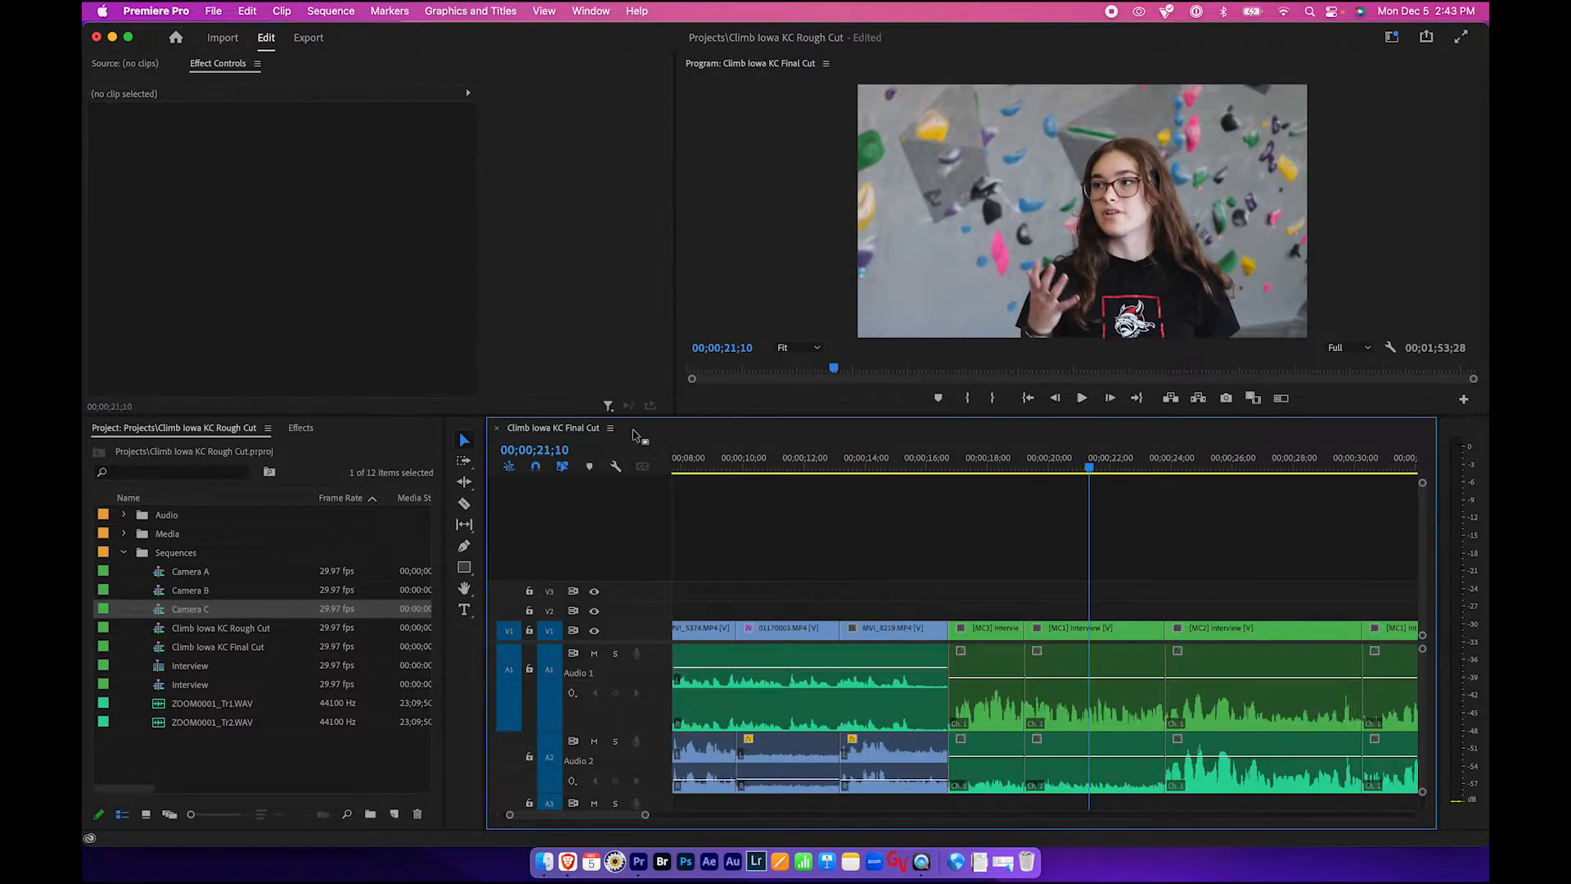
key("super+s")
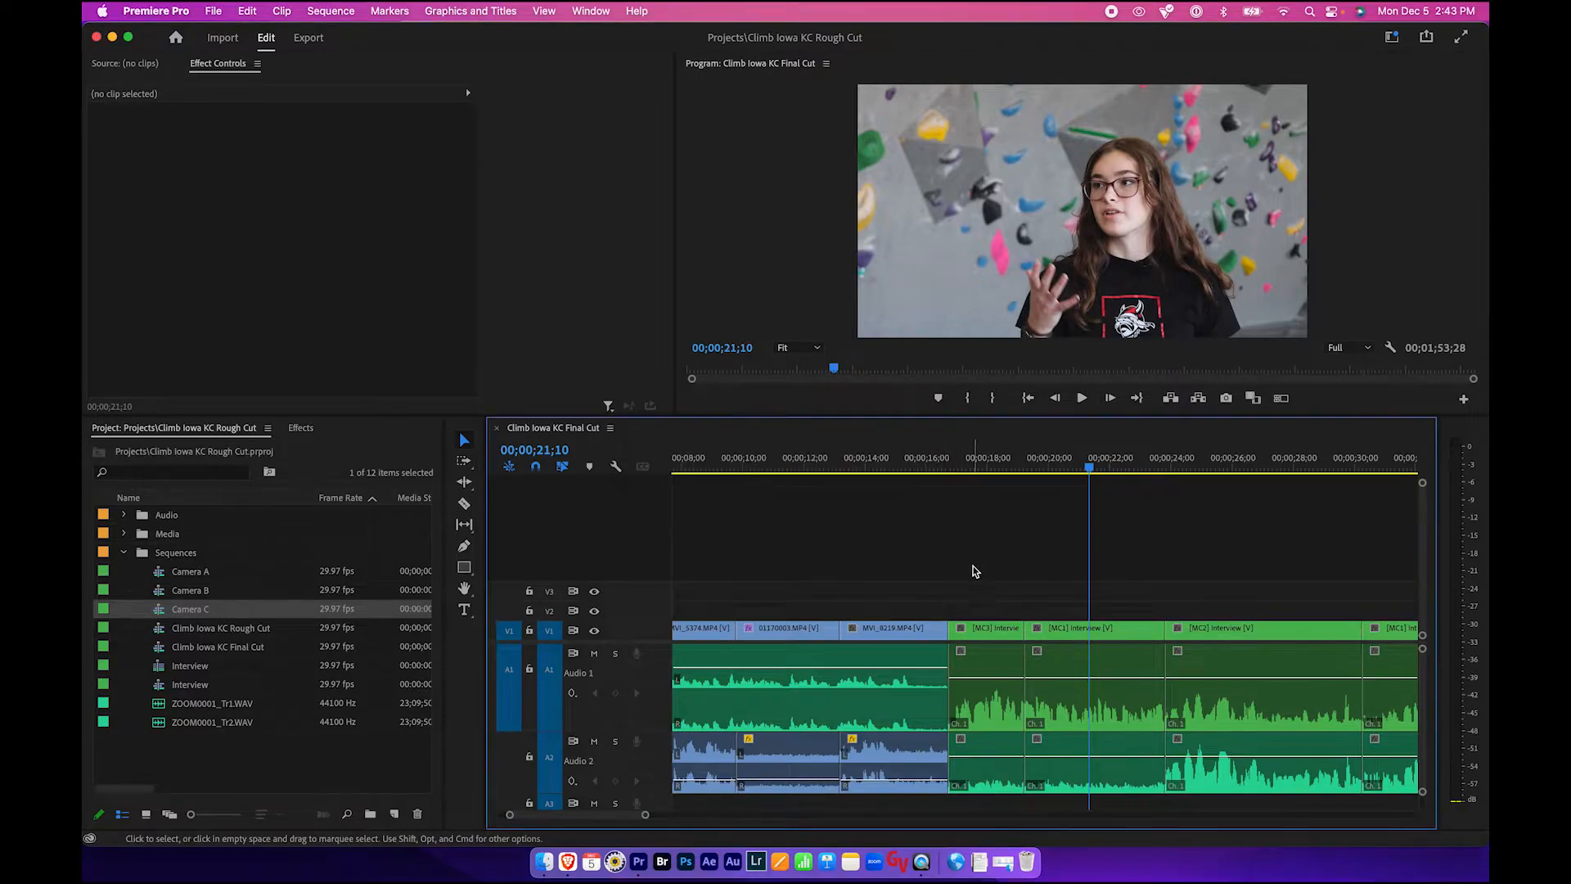
- Scroll along the Final Cut sequence and inspect the interview clips one by one
scroll(972, 566, "right", 2)
left_click(899, 632)
left_click(987, 631)
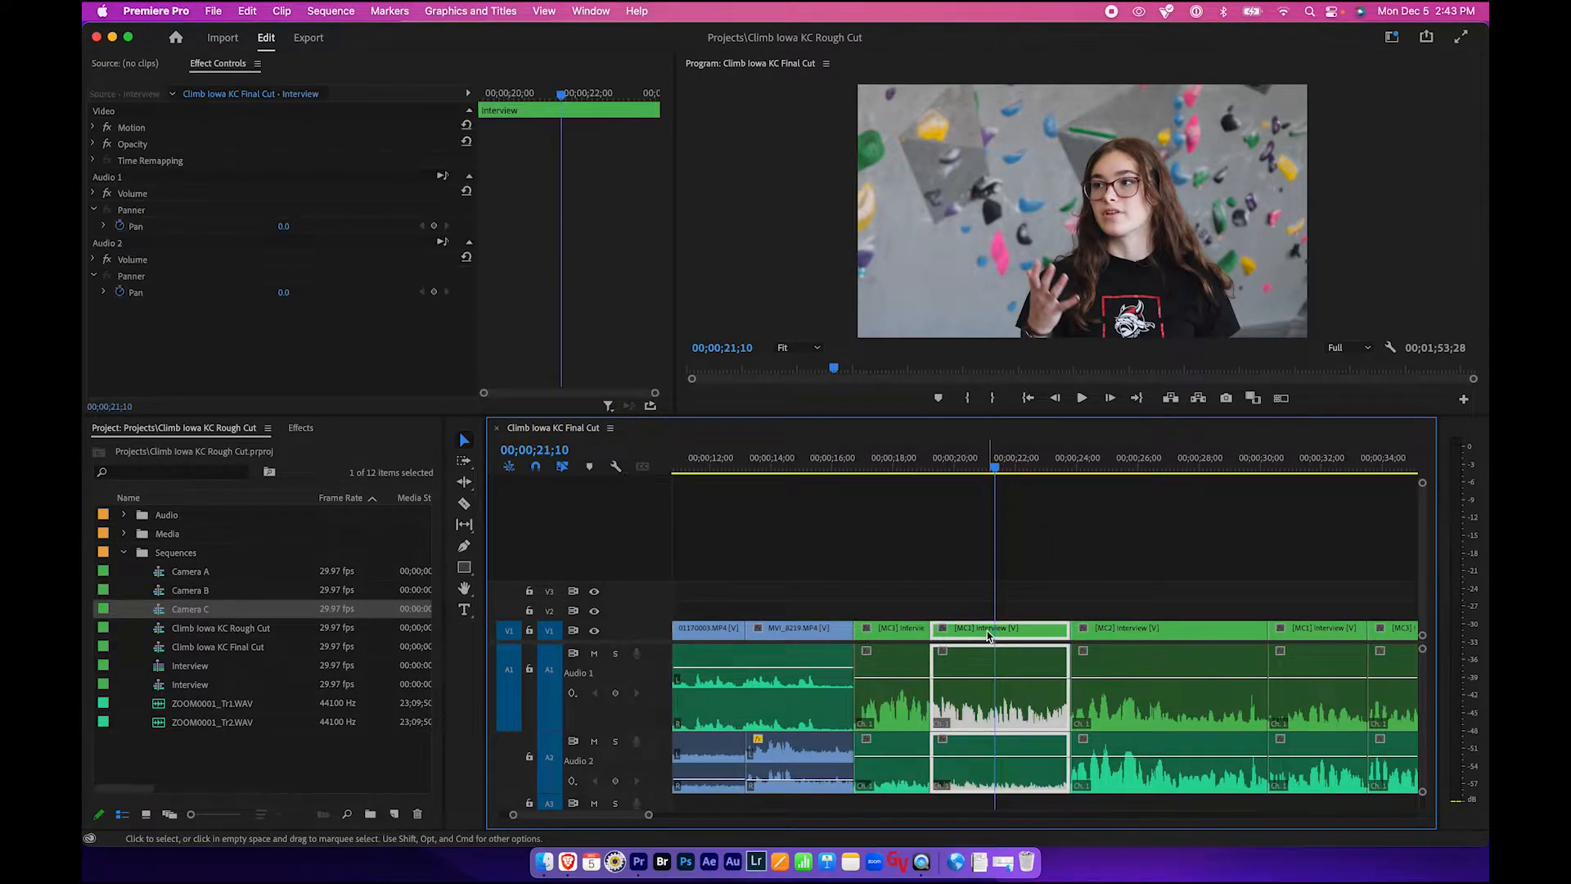
left_click(1136, 634)
left_click(1294, 631)
scroll(1102, 586, "right", 3)
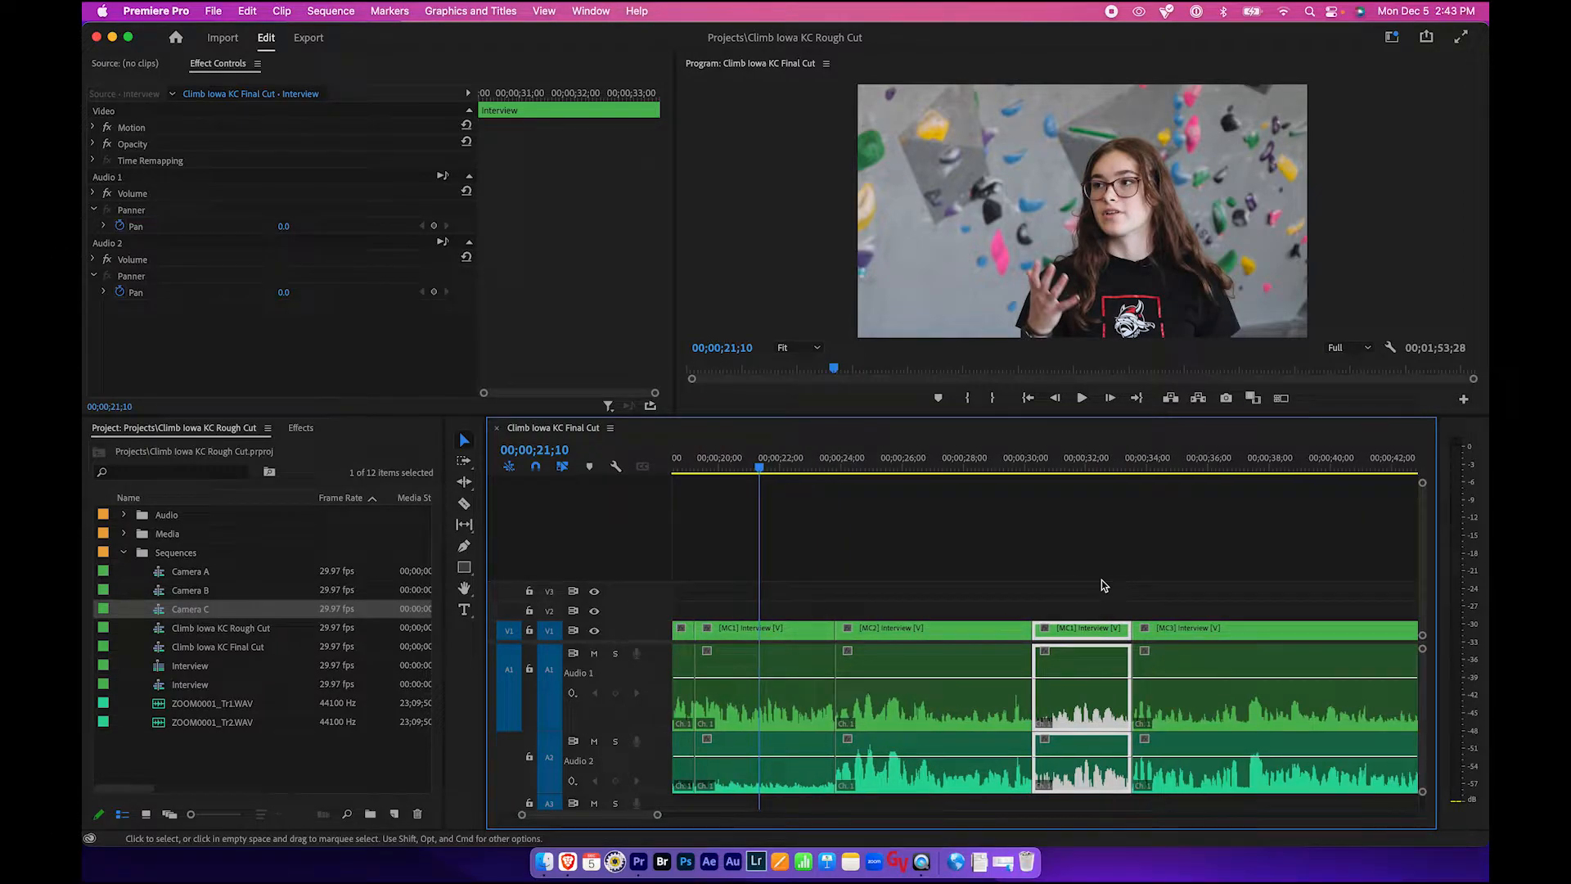
- Zoom the timeline to fit the whole sequence, save the project and return the playhead to the start
key("backslash")
left_click(1104, 585)
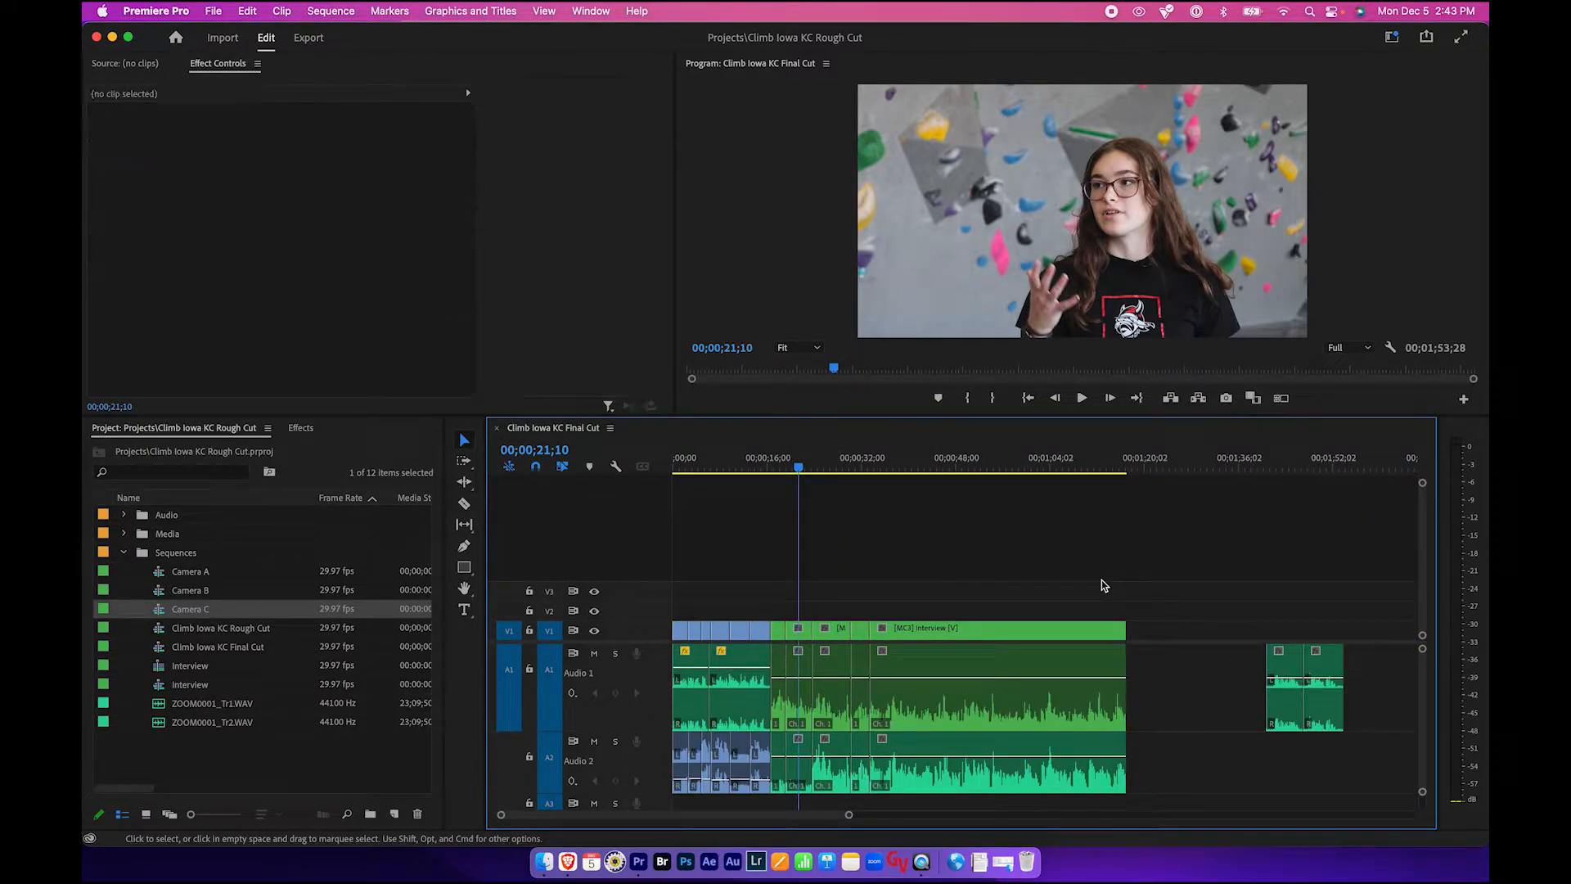
key("super+s")
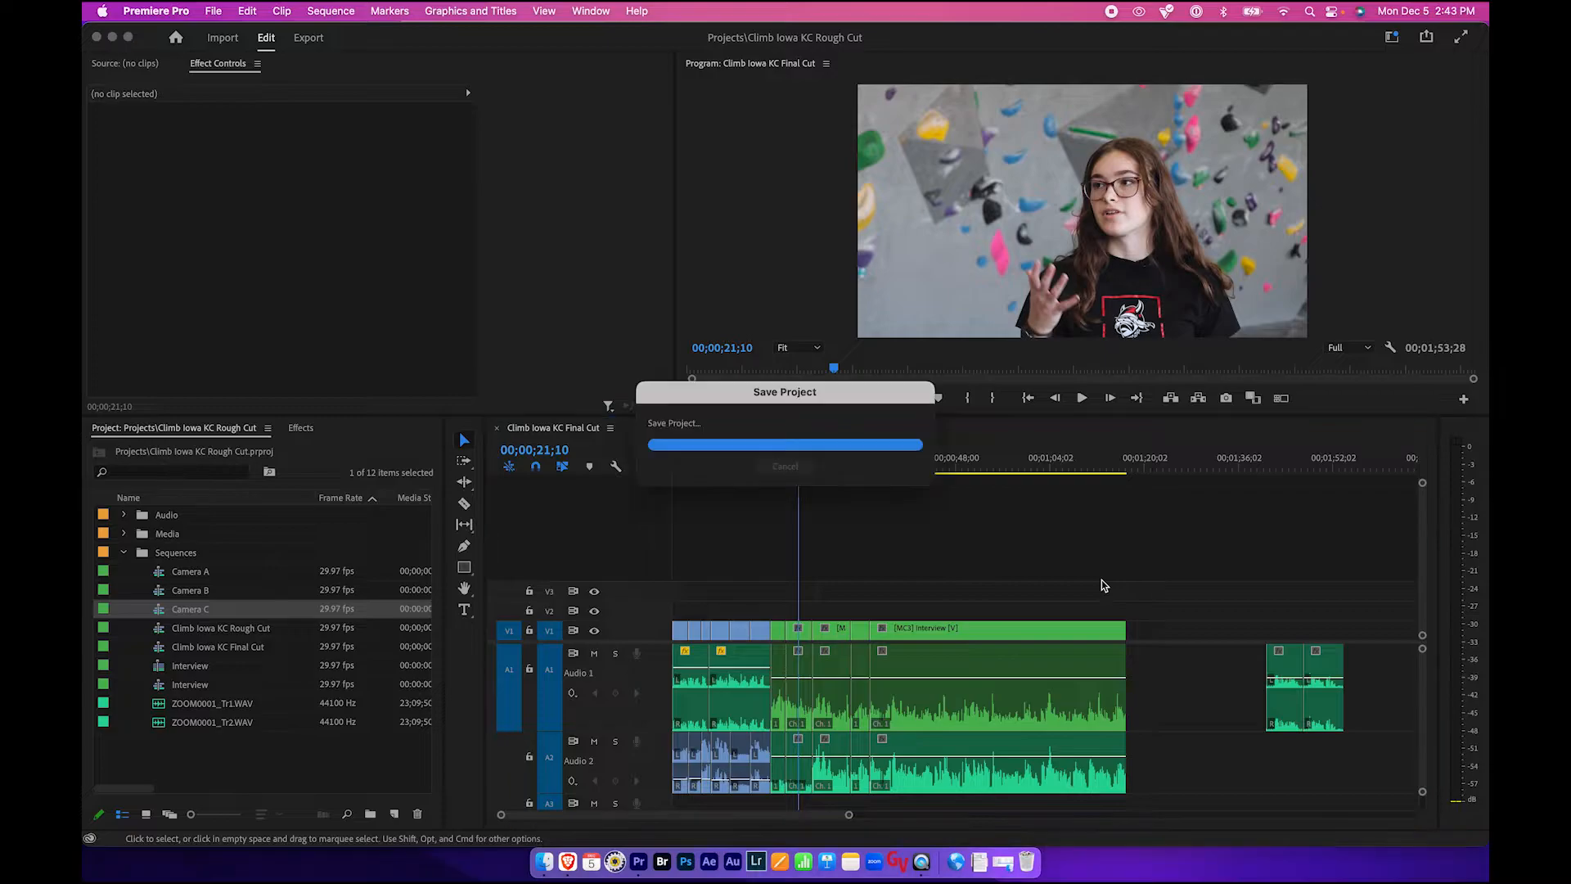
left_click_drag(777, 464, 679, 476)
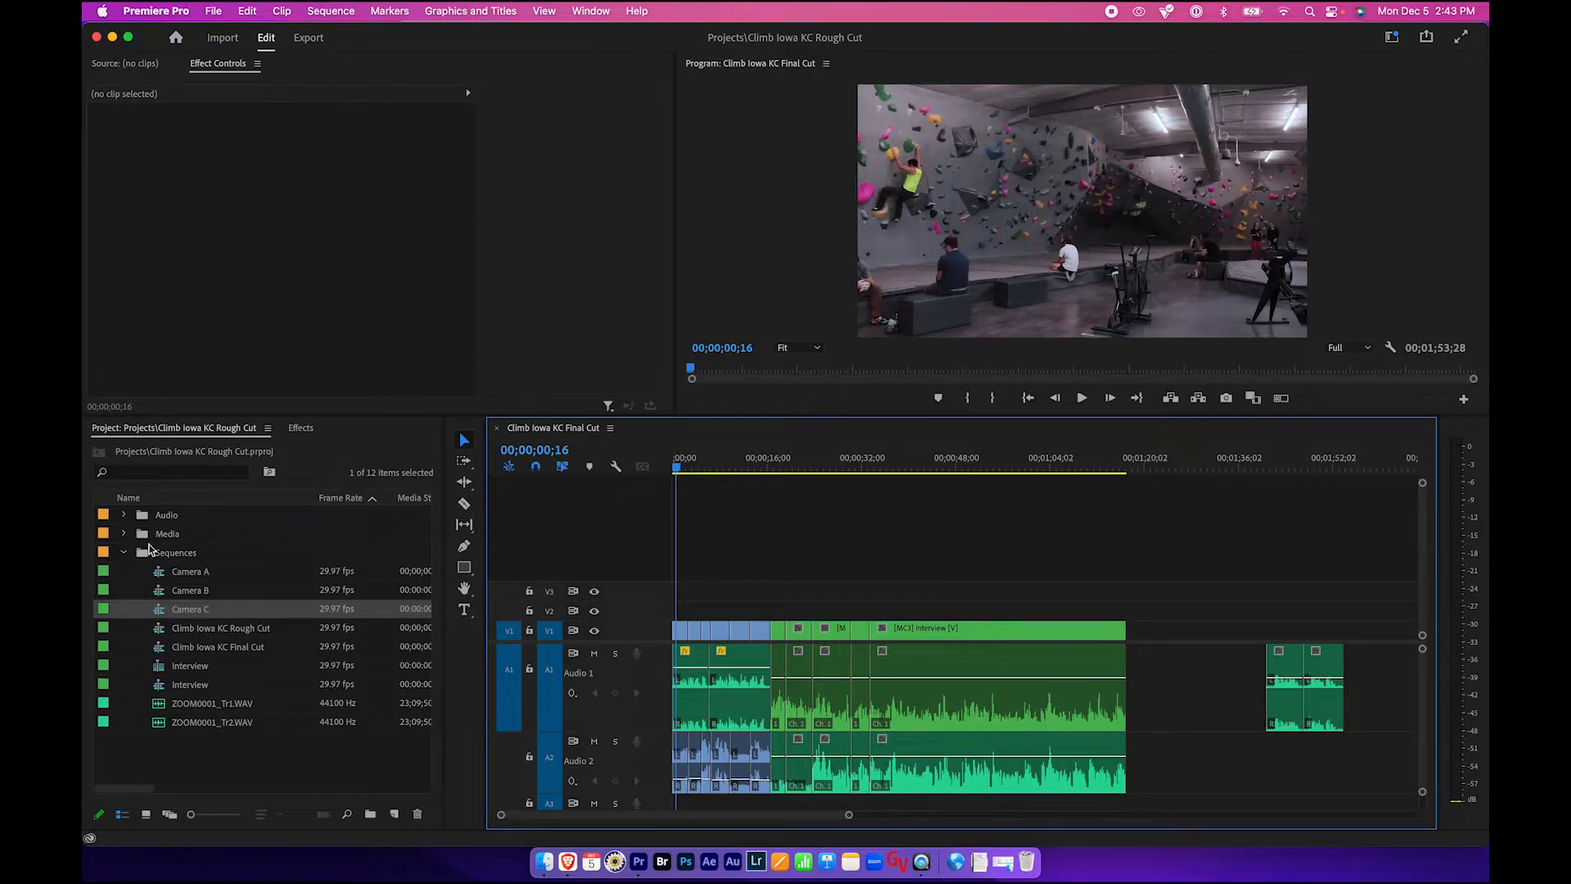
- Collapse the Sequences bin in the project
left_click(126, 553)
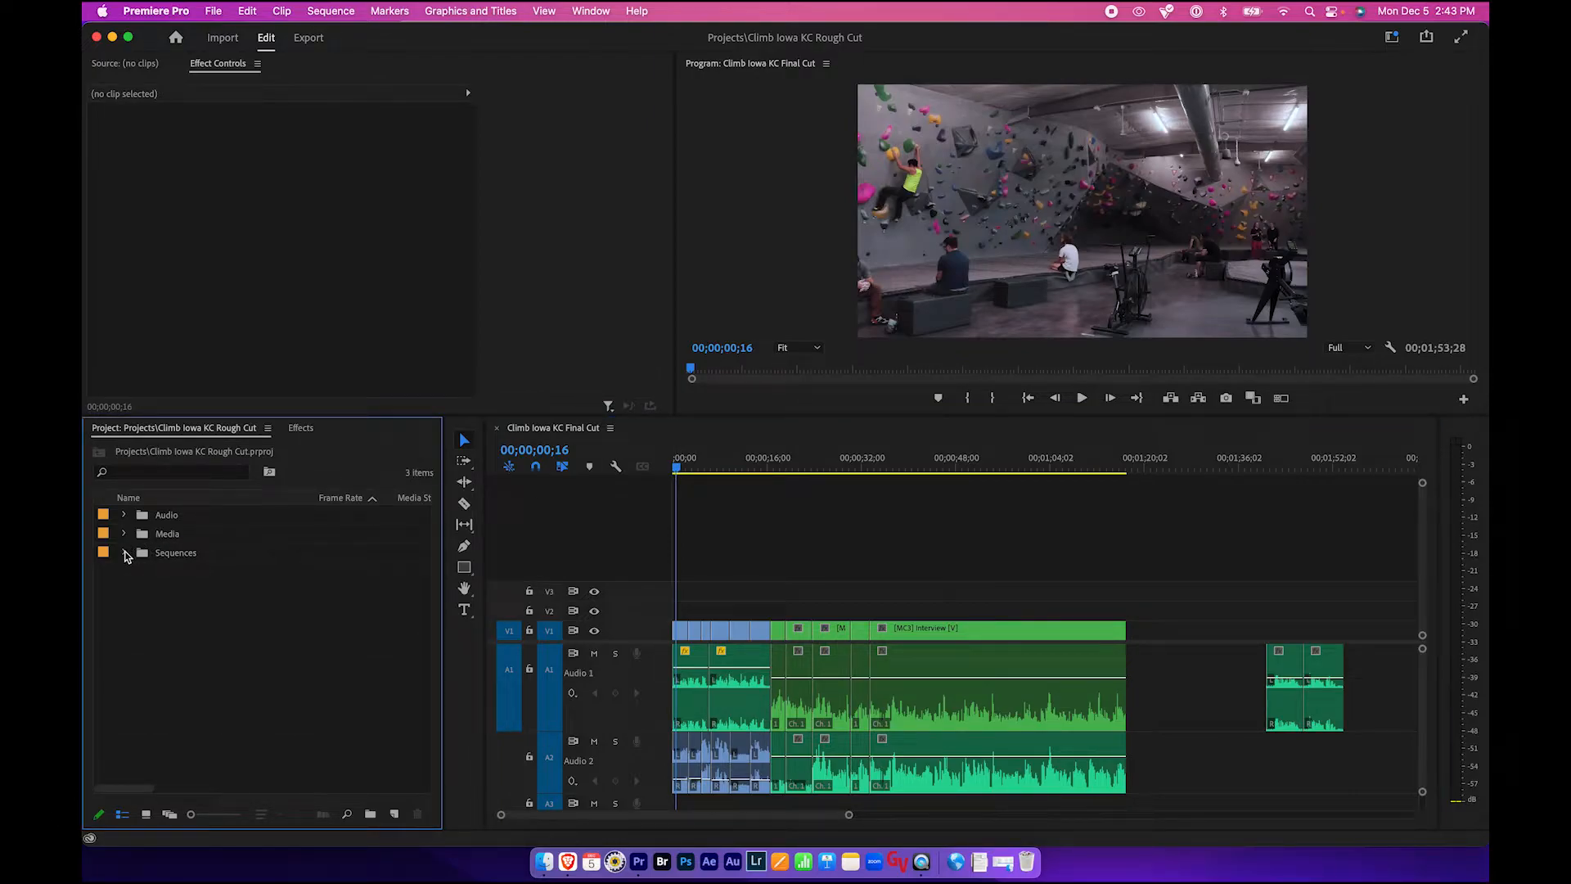
left_click(743, 557)
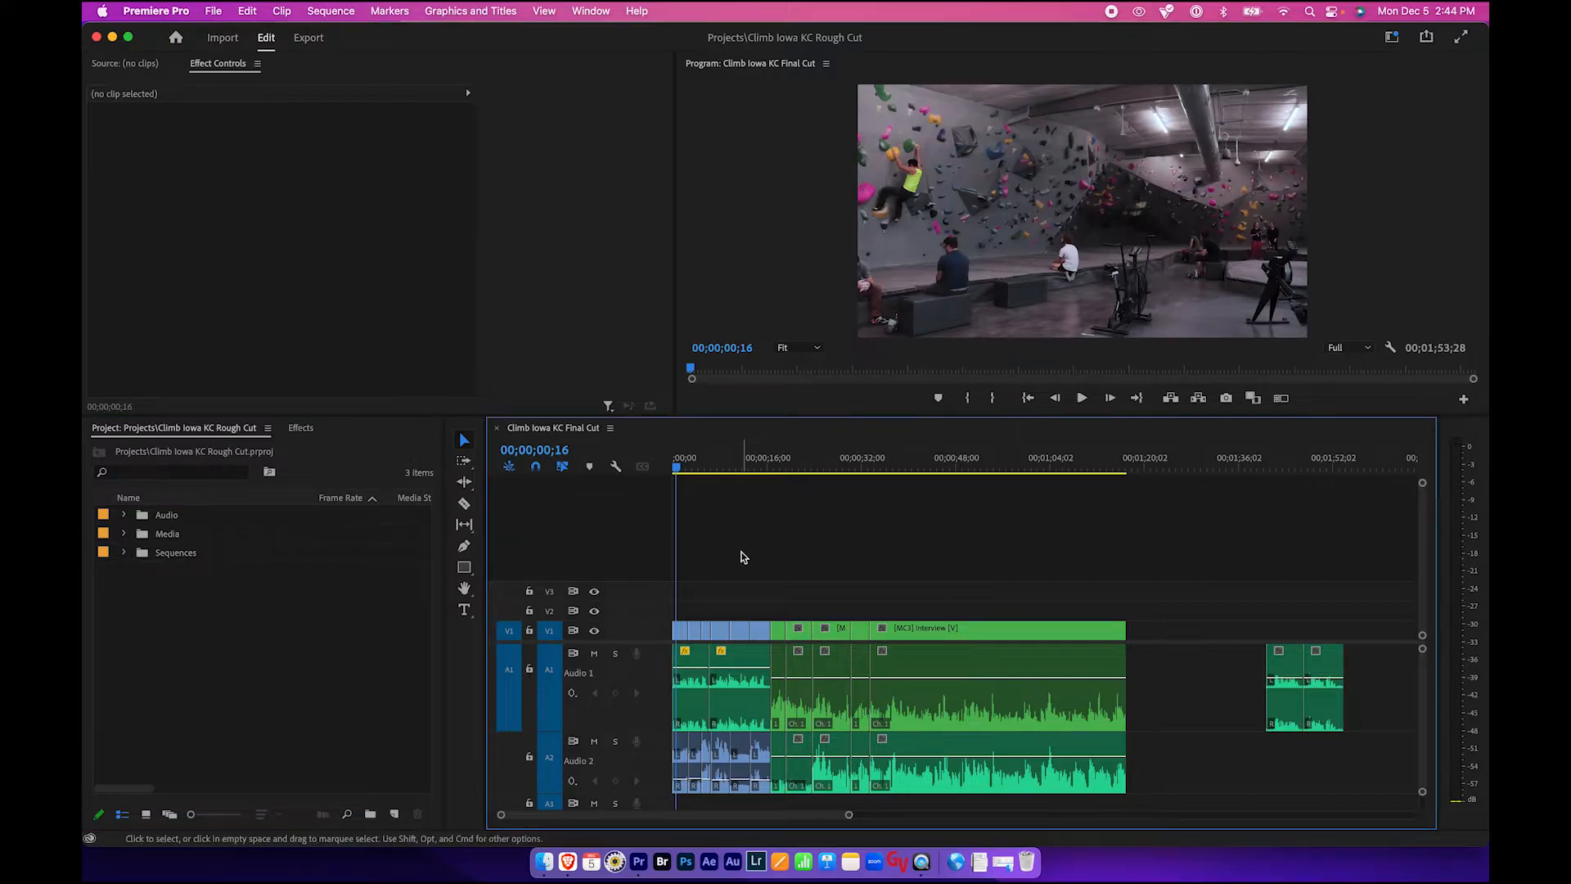
scroll(756, 694, "down", 2)
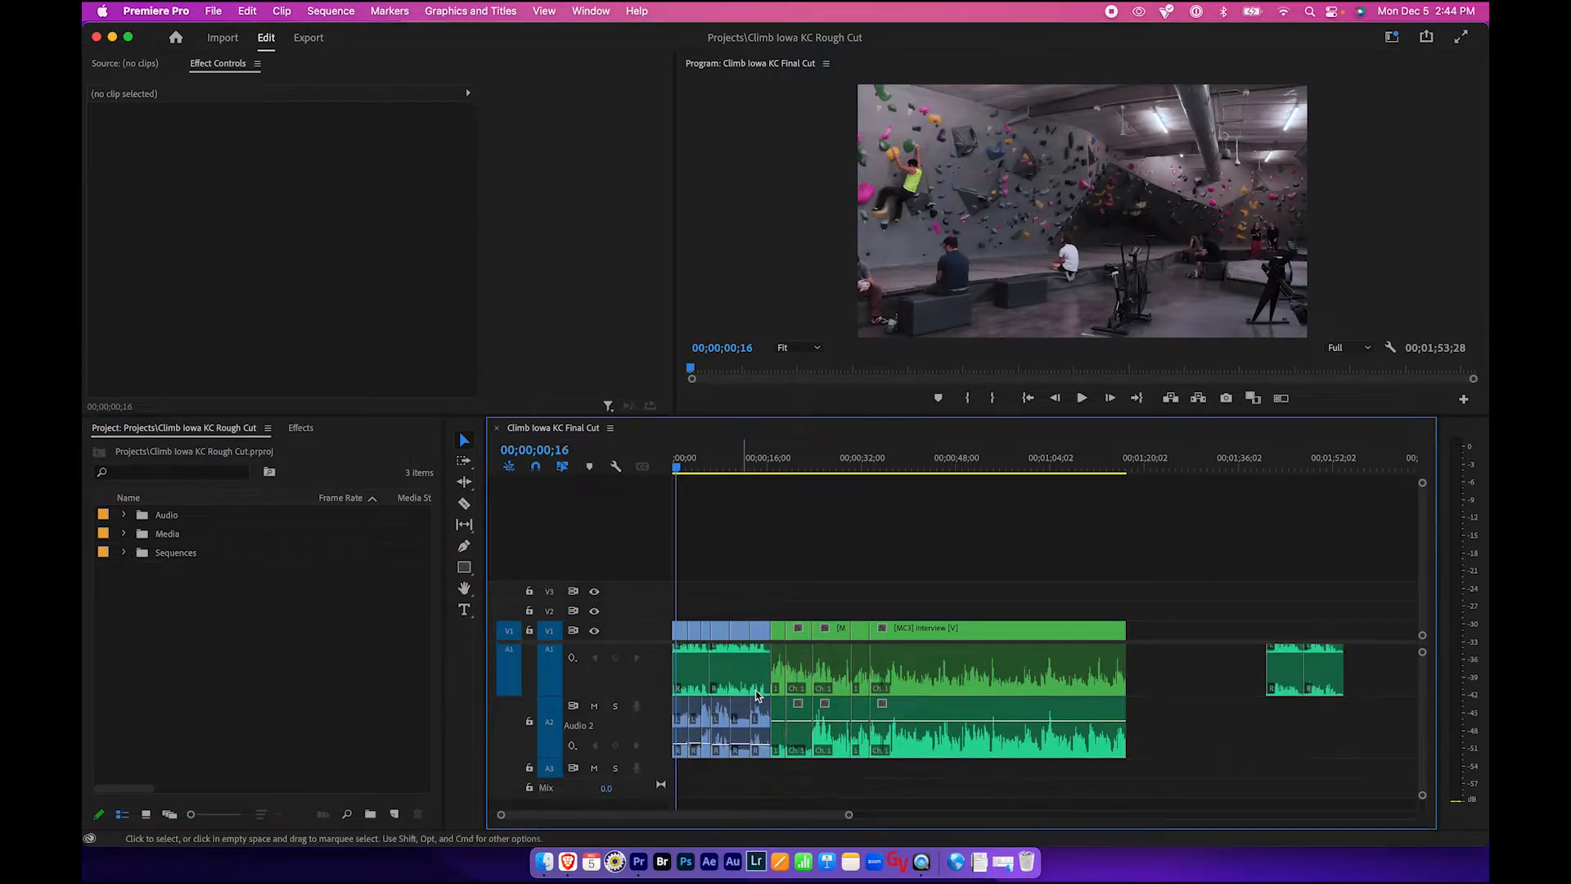
scroll(755, 690, "up", 2)
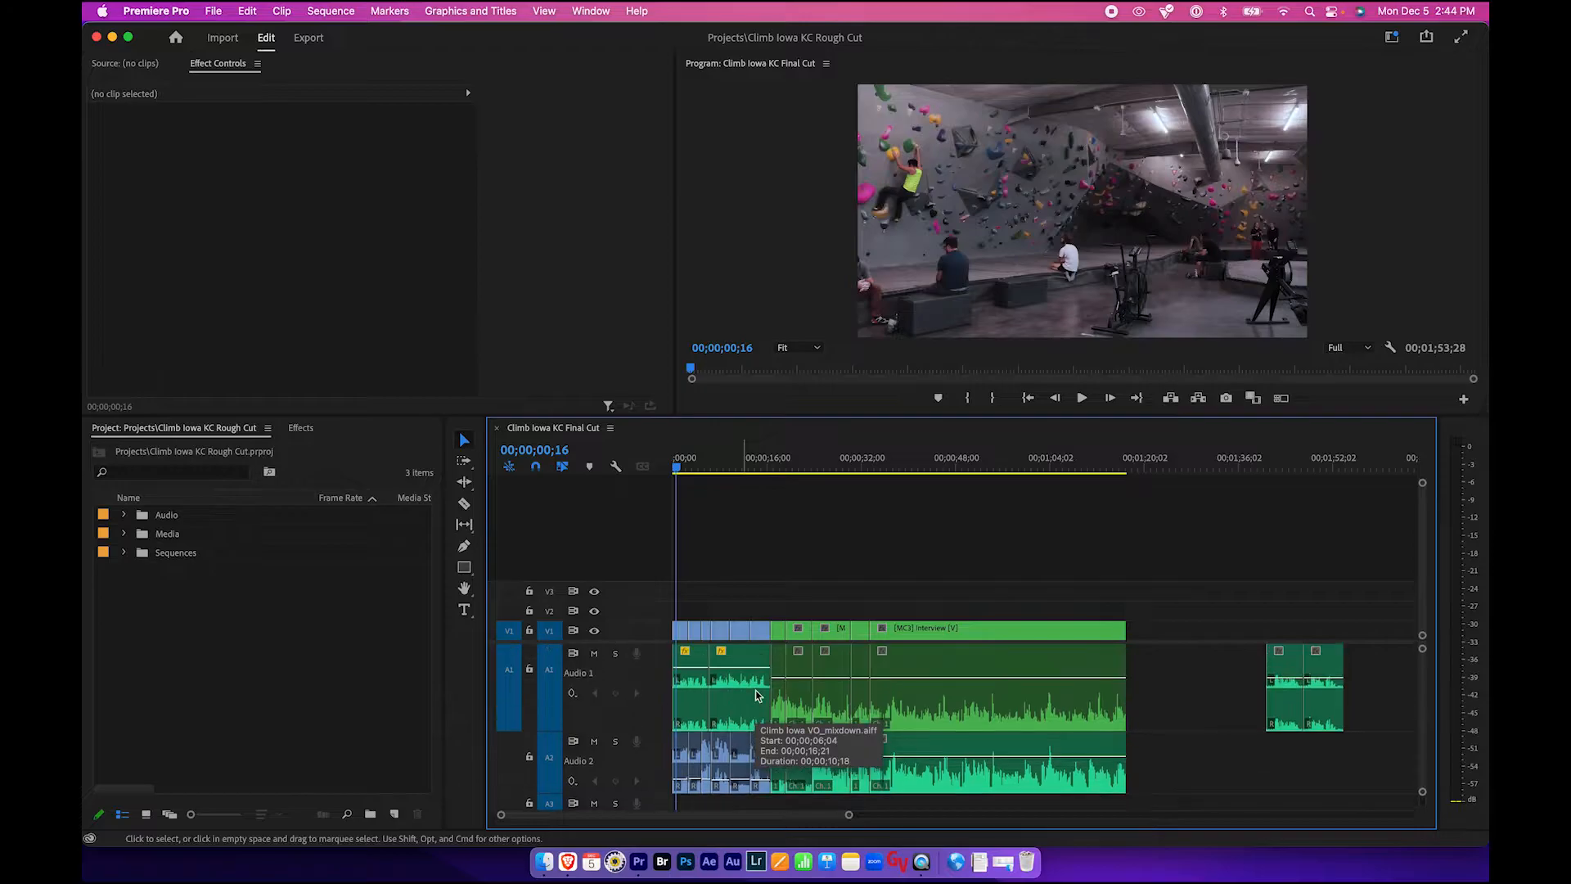
- Switch to the browser and search Freesound for hip hop sounds
left_click(570, 866)
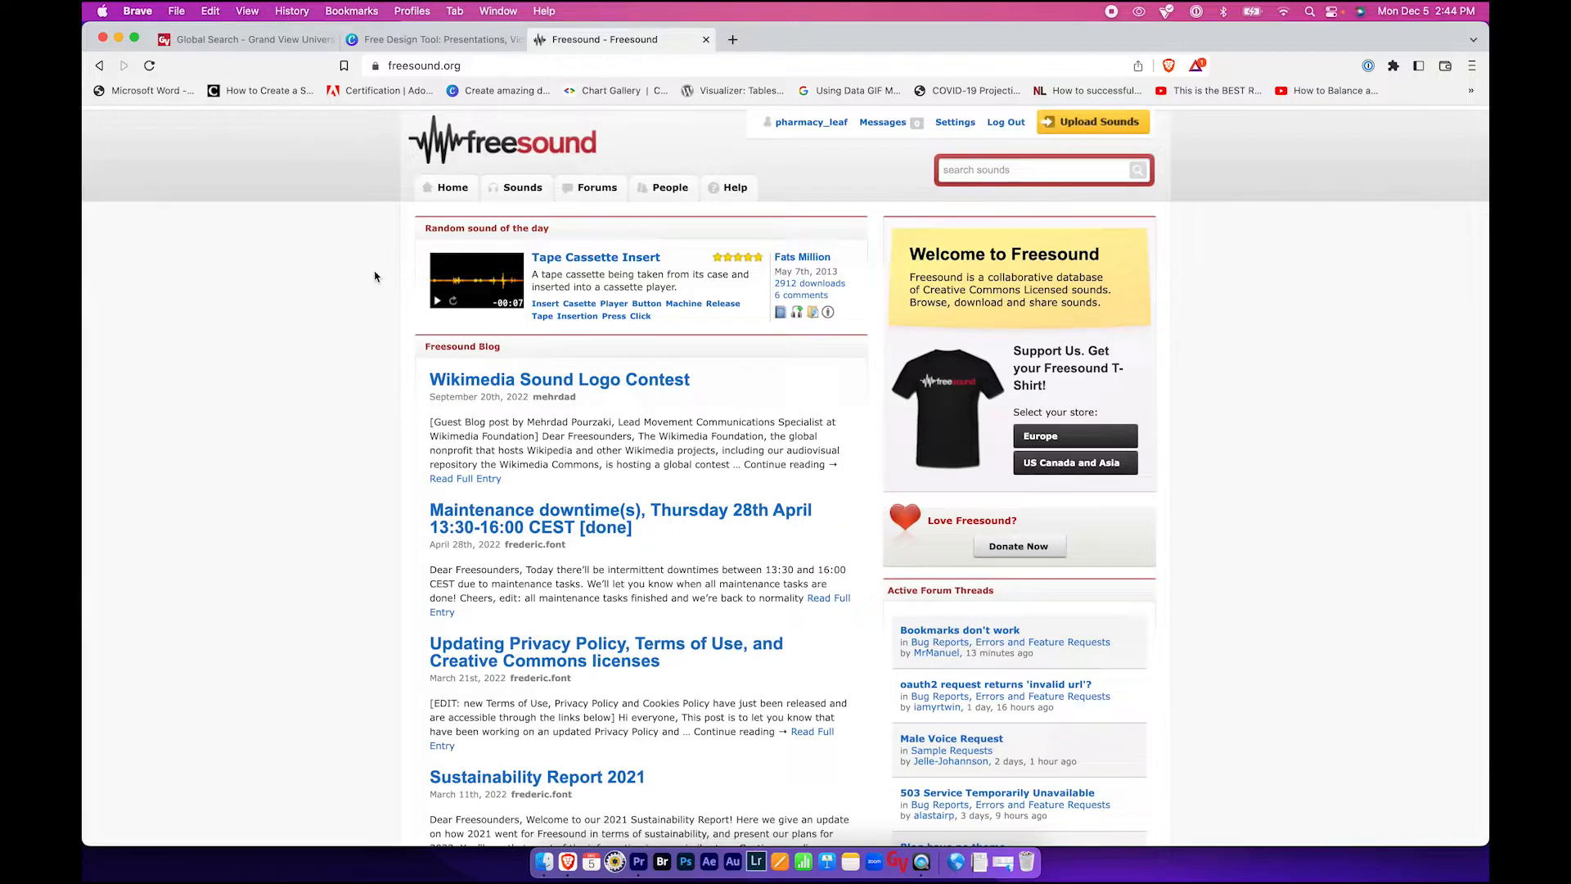
left_click(994, 173)
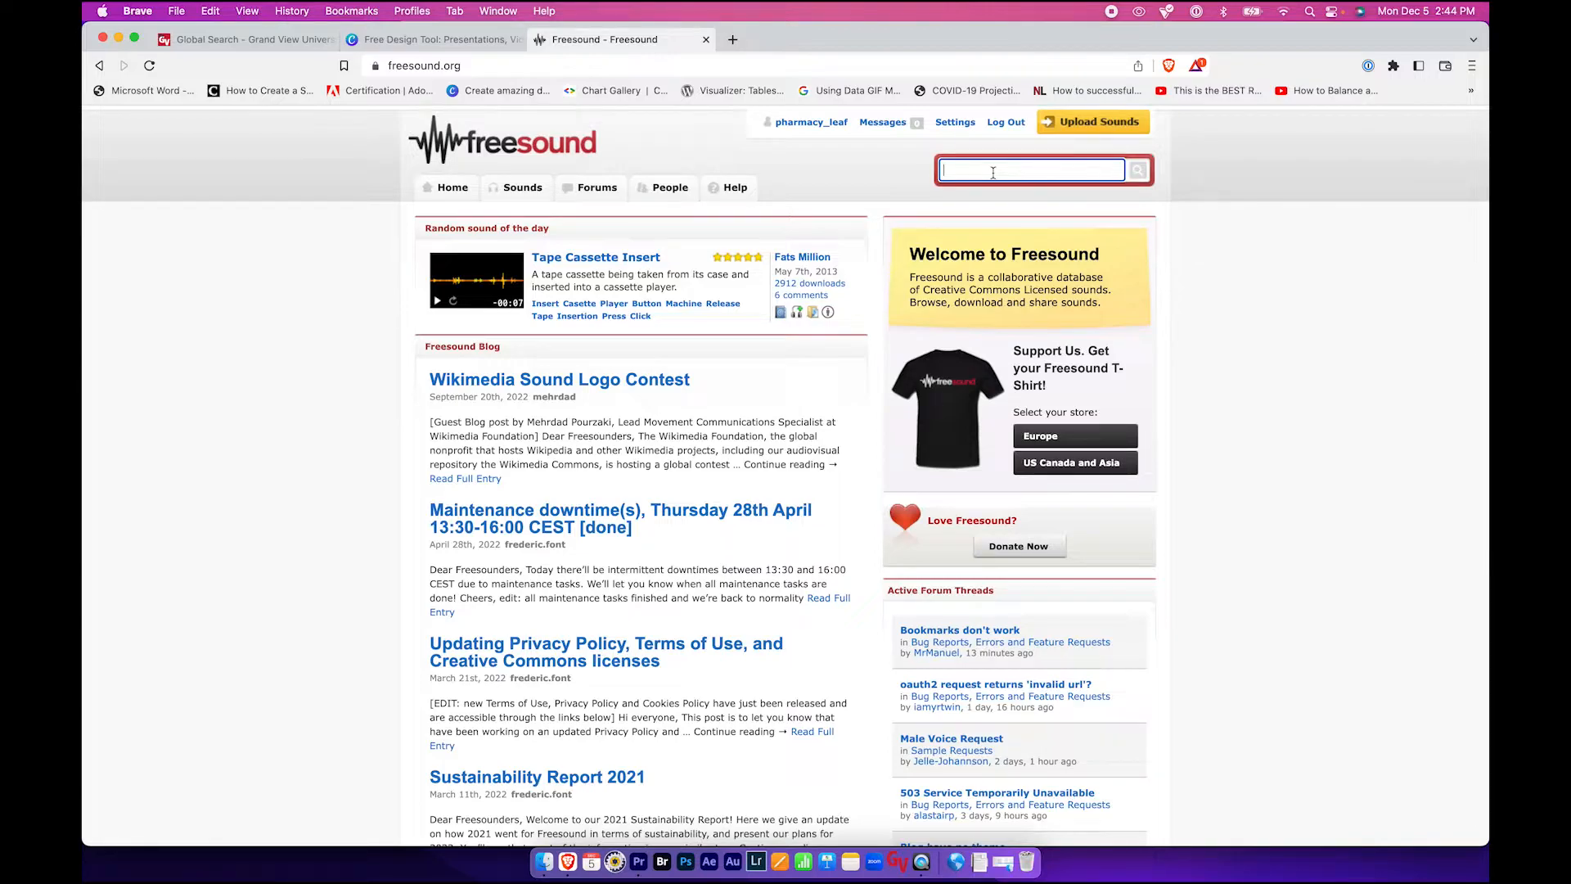
type("hip hop")
key("Return")
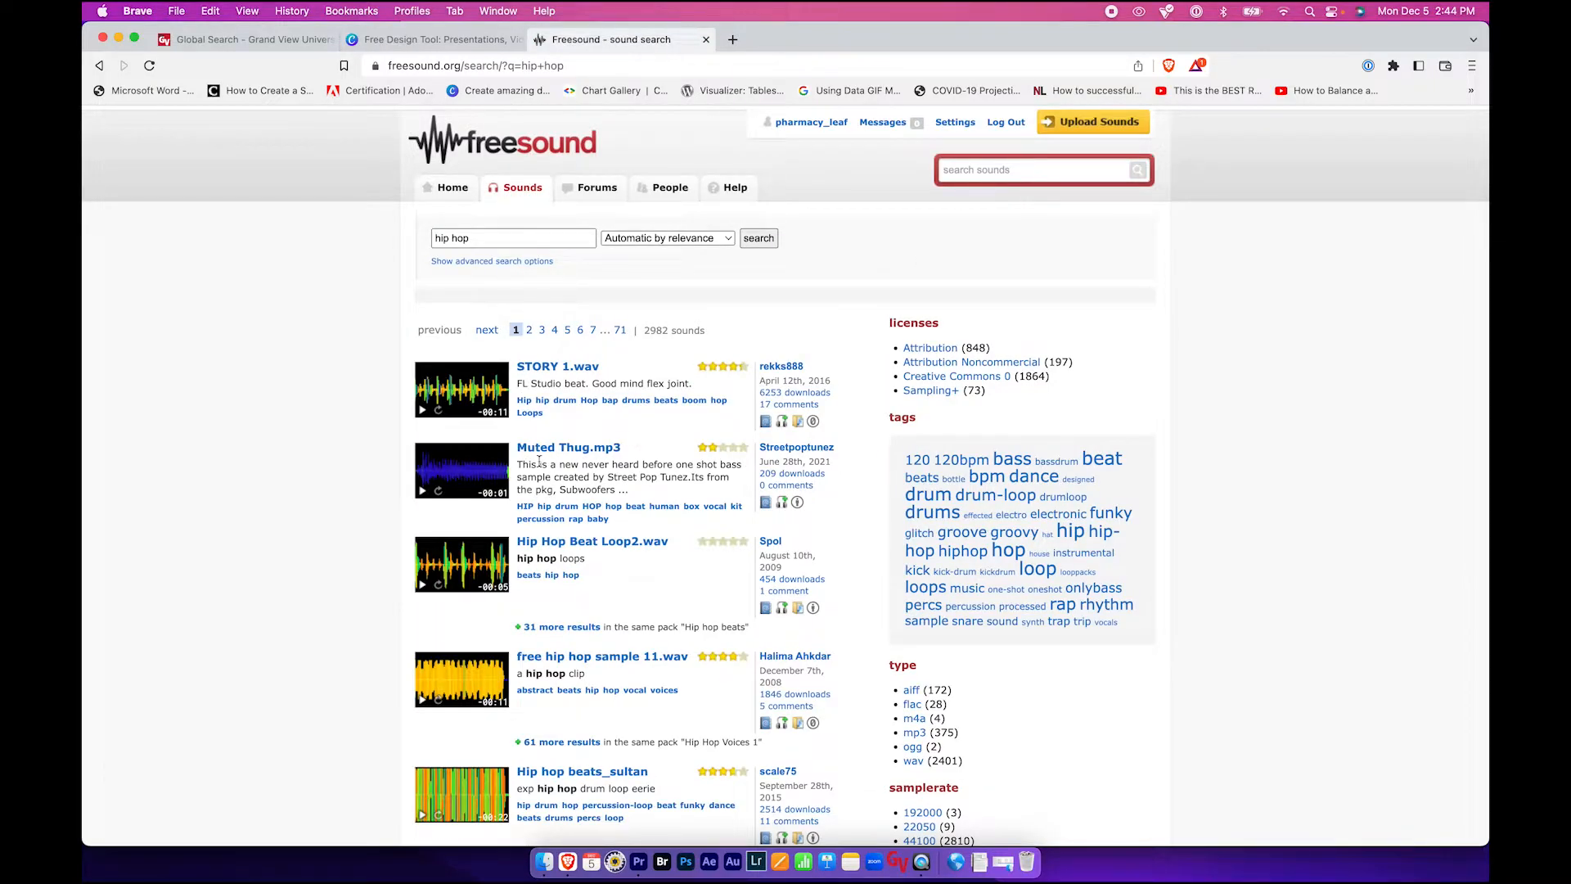
- Limit the hip hop search to sounds with a minimum duration of 60 seconds and run it again
scroll(538, 461, "down", 1)
scroll(538, 463, "up", 1)
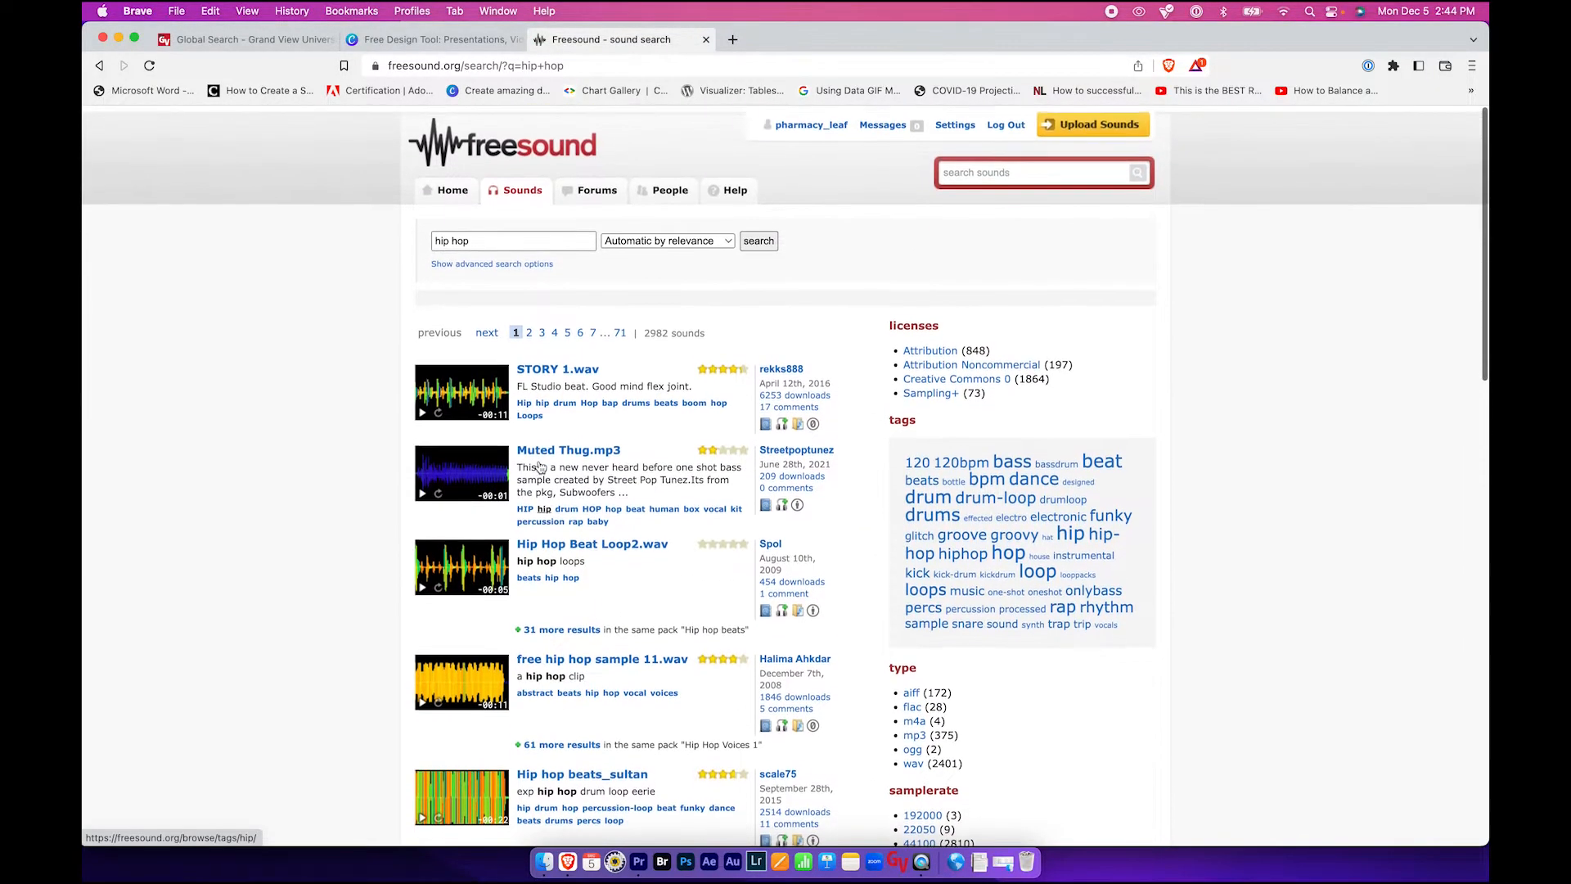
left_click(458, 262)
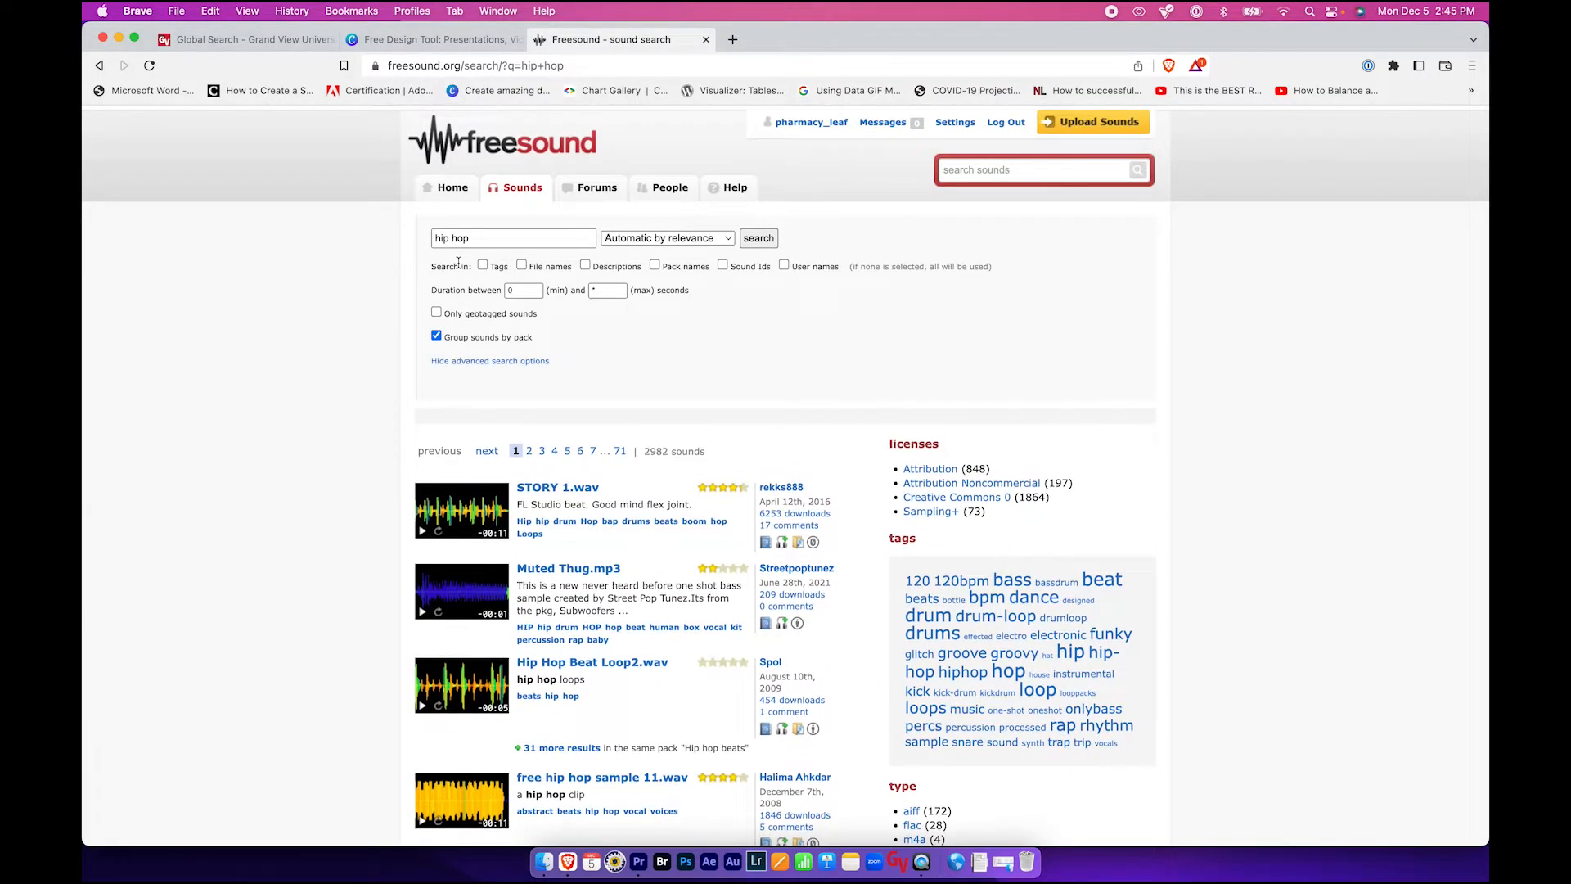
left_click(533, 292)
type("60")
left_click(758, 238)
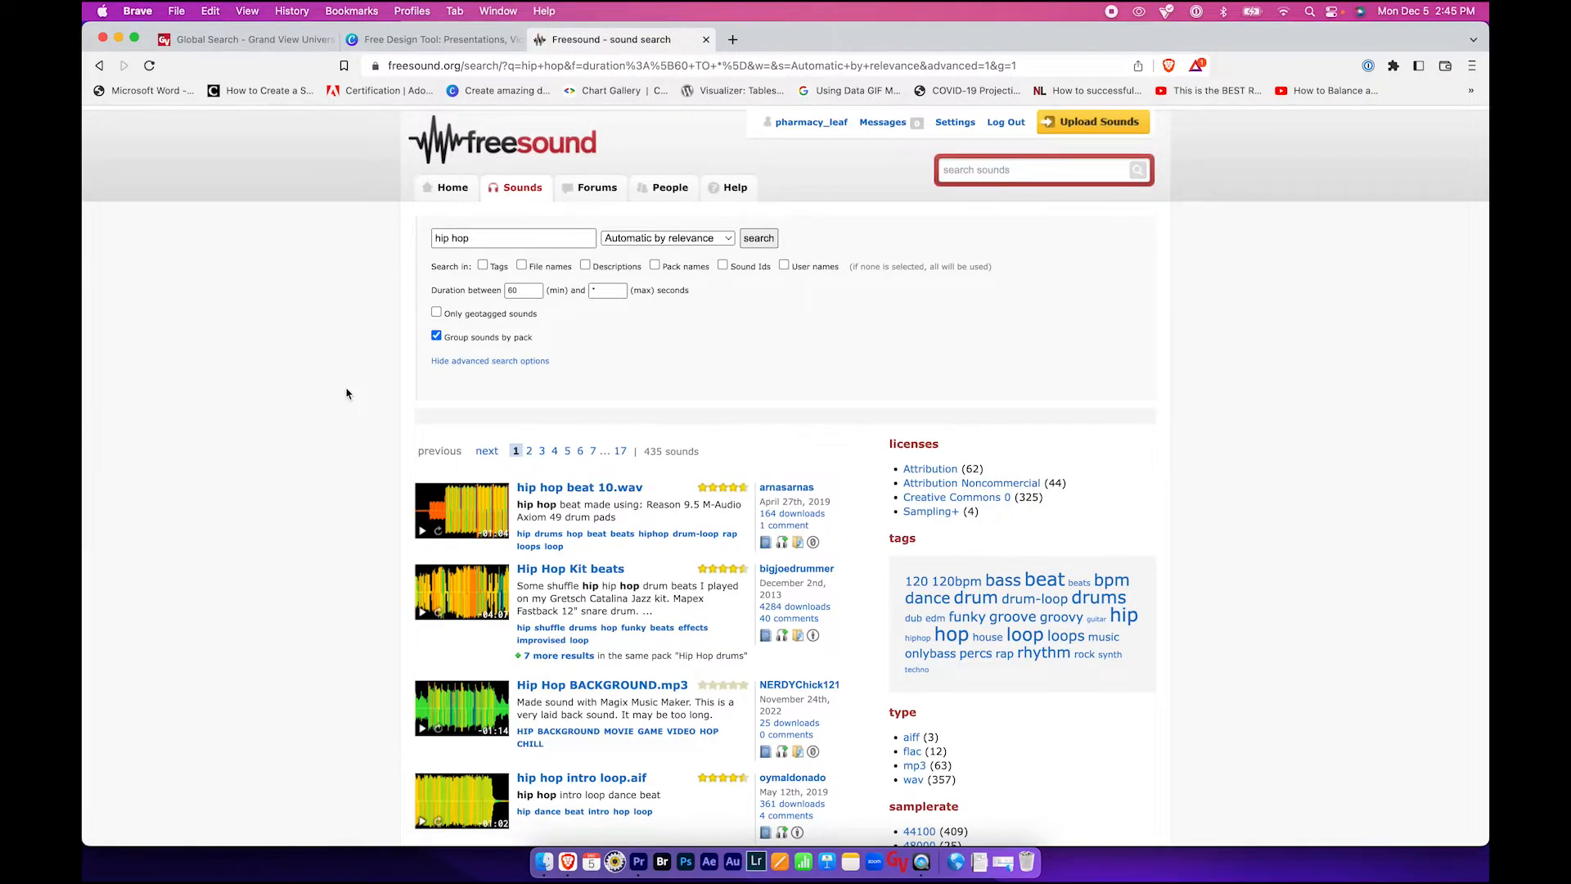
- Browse the hip hop results and preview several of the loops
scroll(346, 393, "down", 2)
scroll(346, 394, "down", 1)
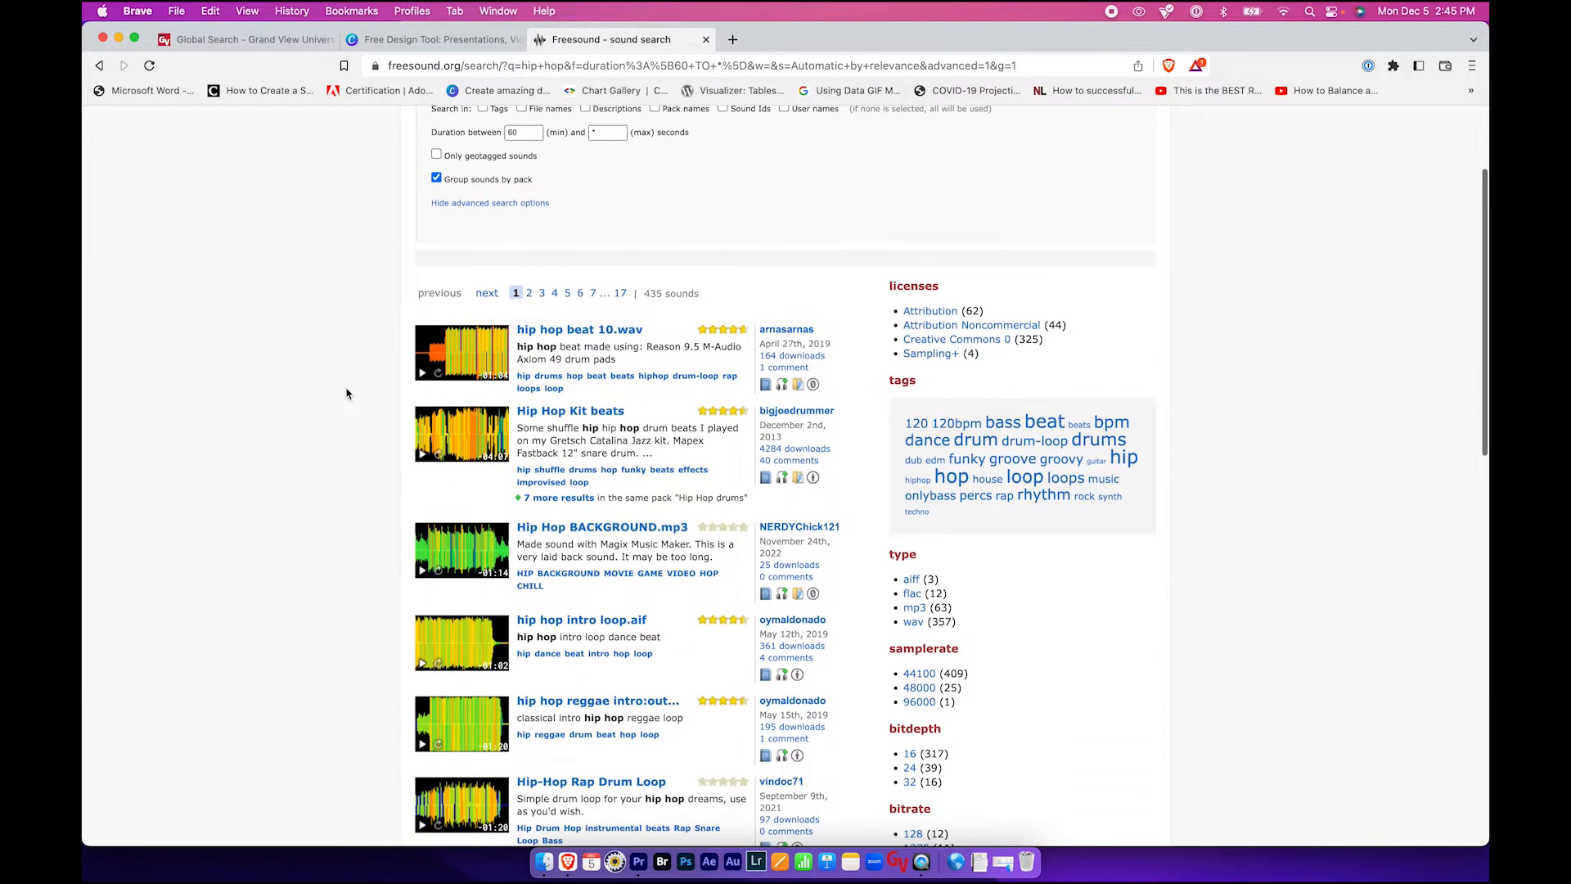
scroll(346, 393, "down", 3)
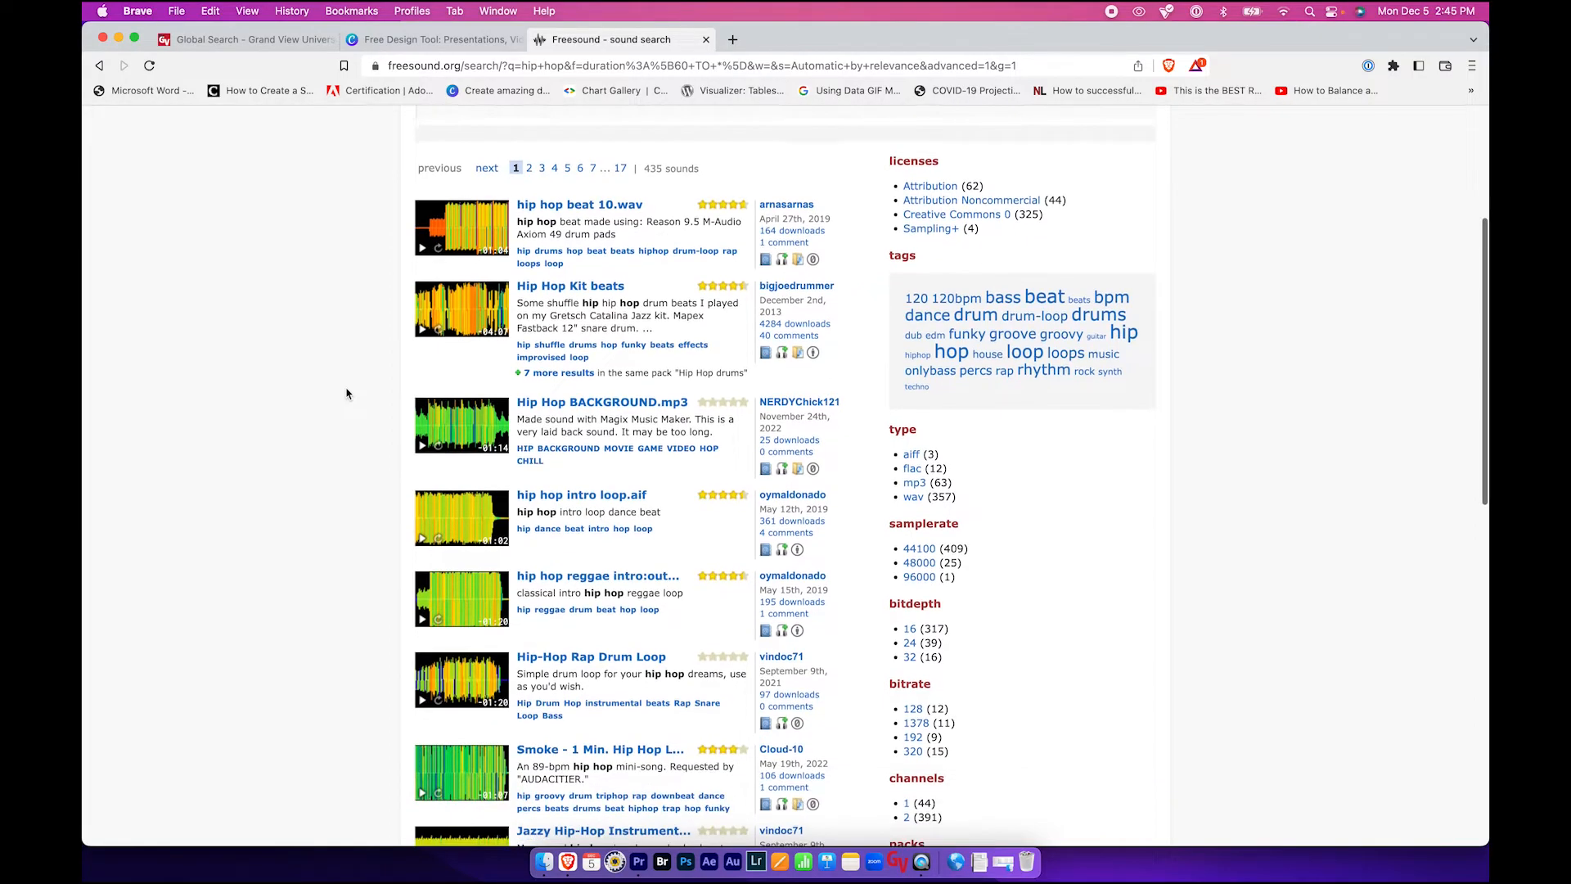
left_click(420, 449)
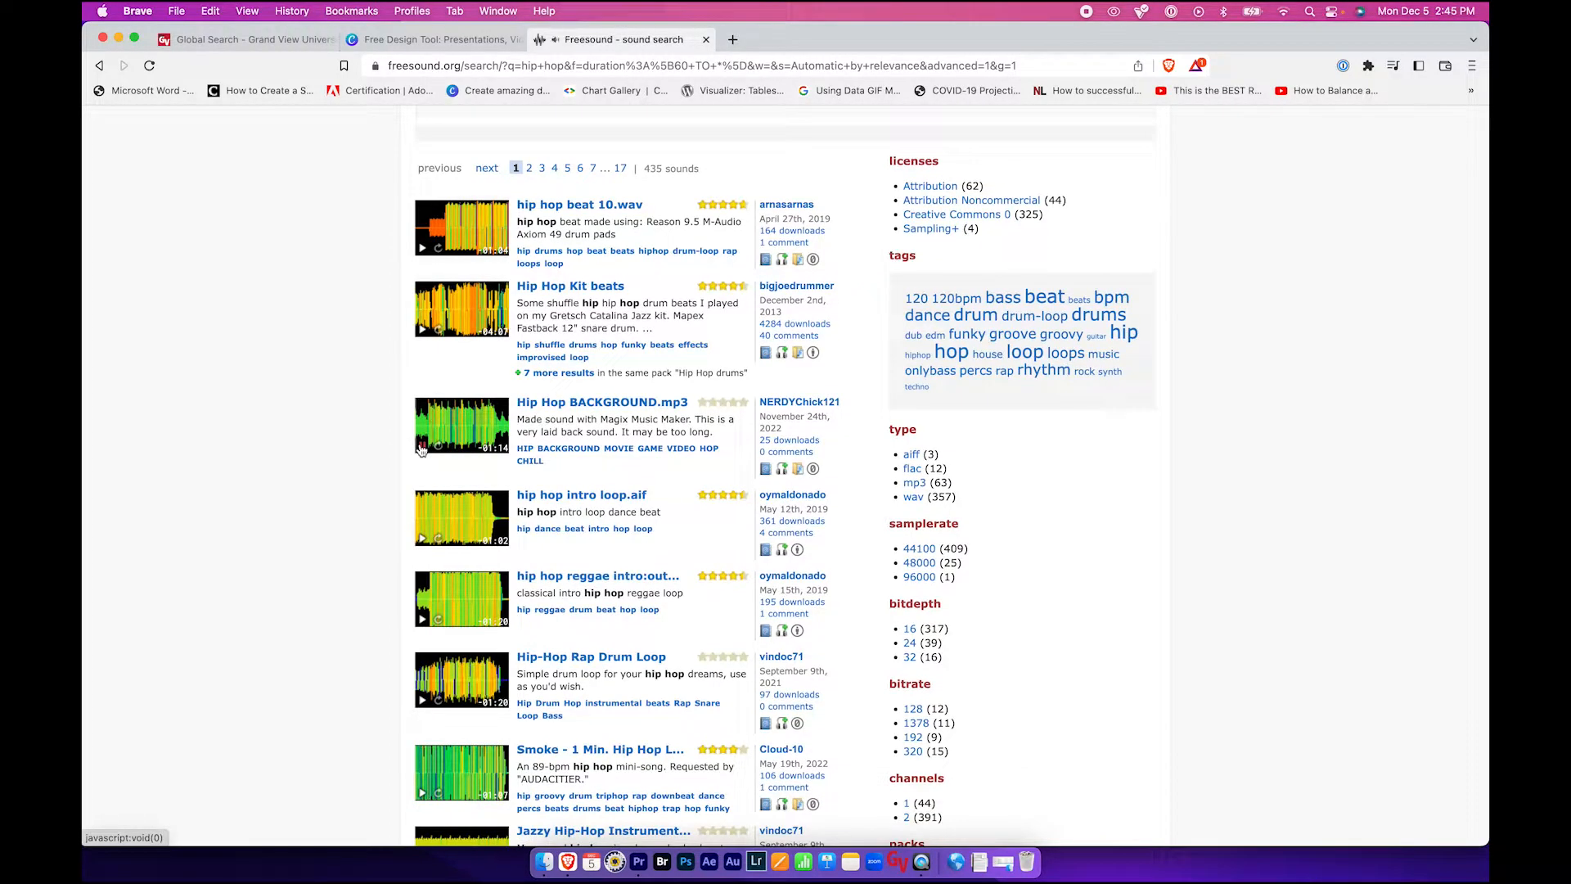
scroll(329, 451, "down", 2)
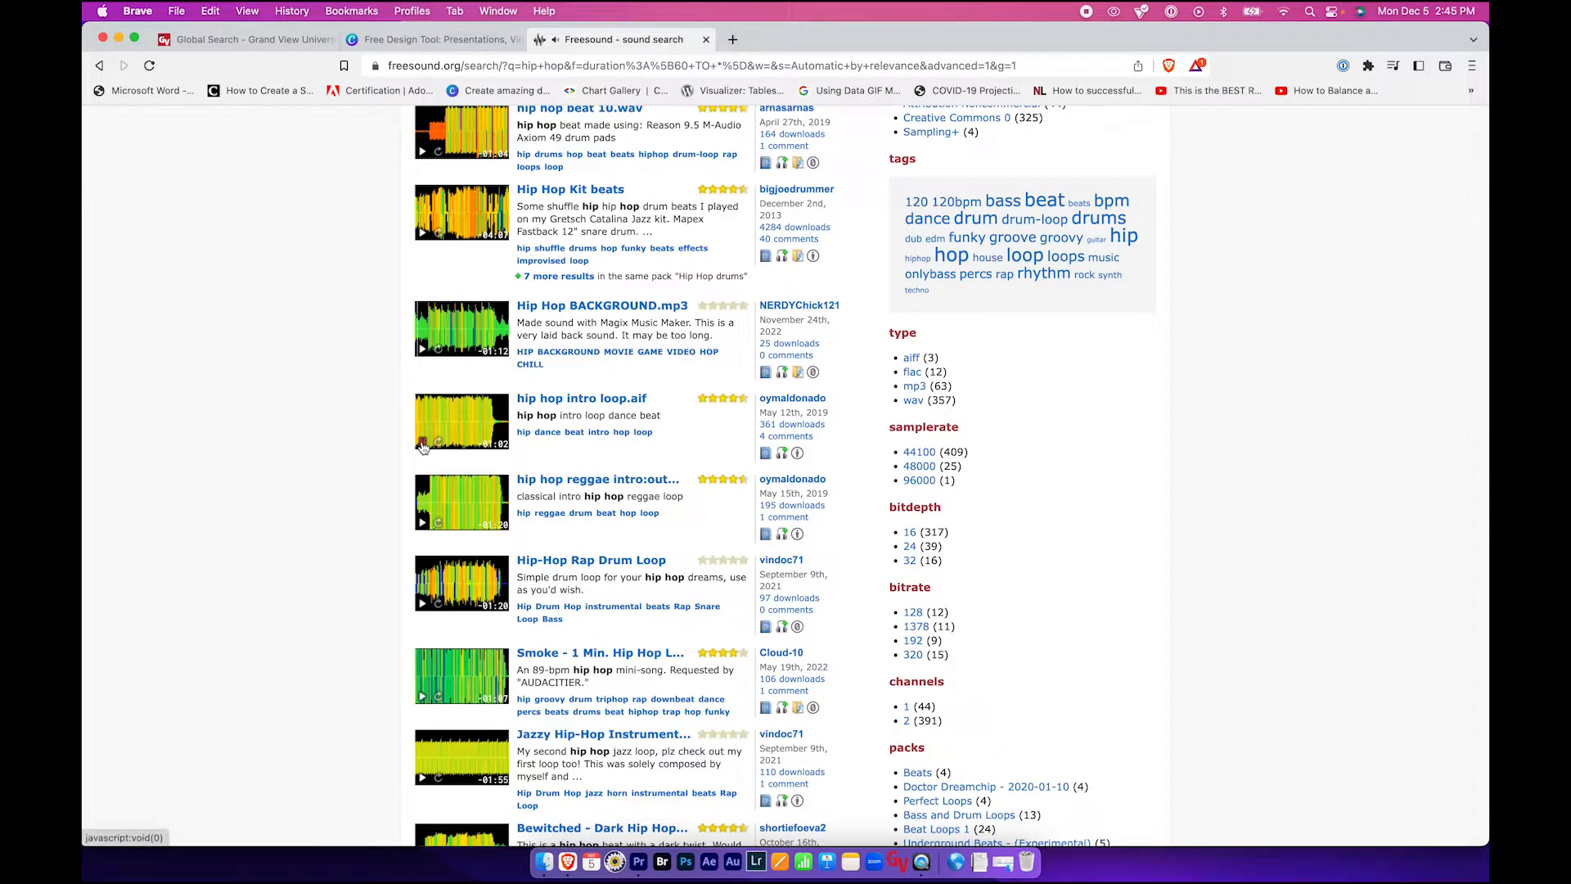
scroll(423, 447, "down", 2)
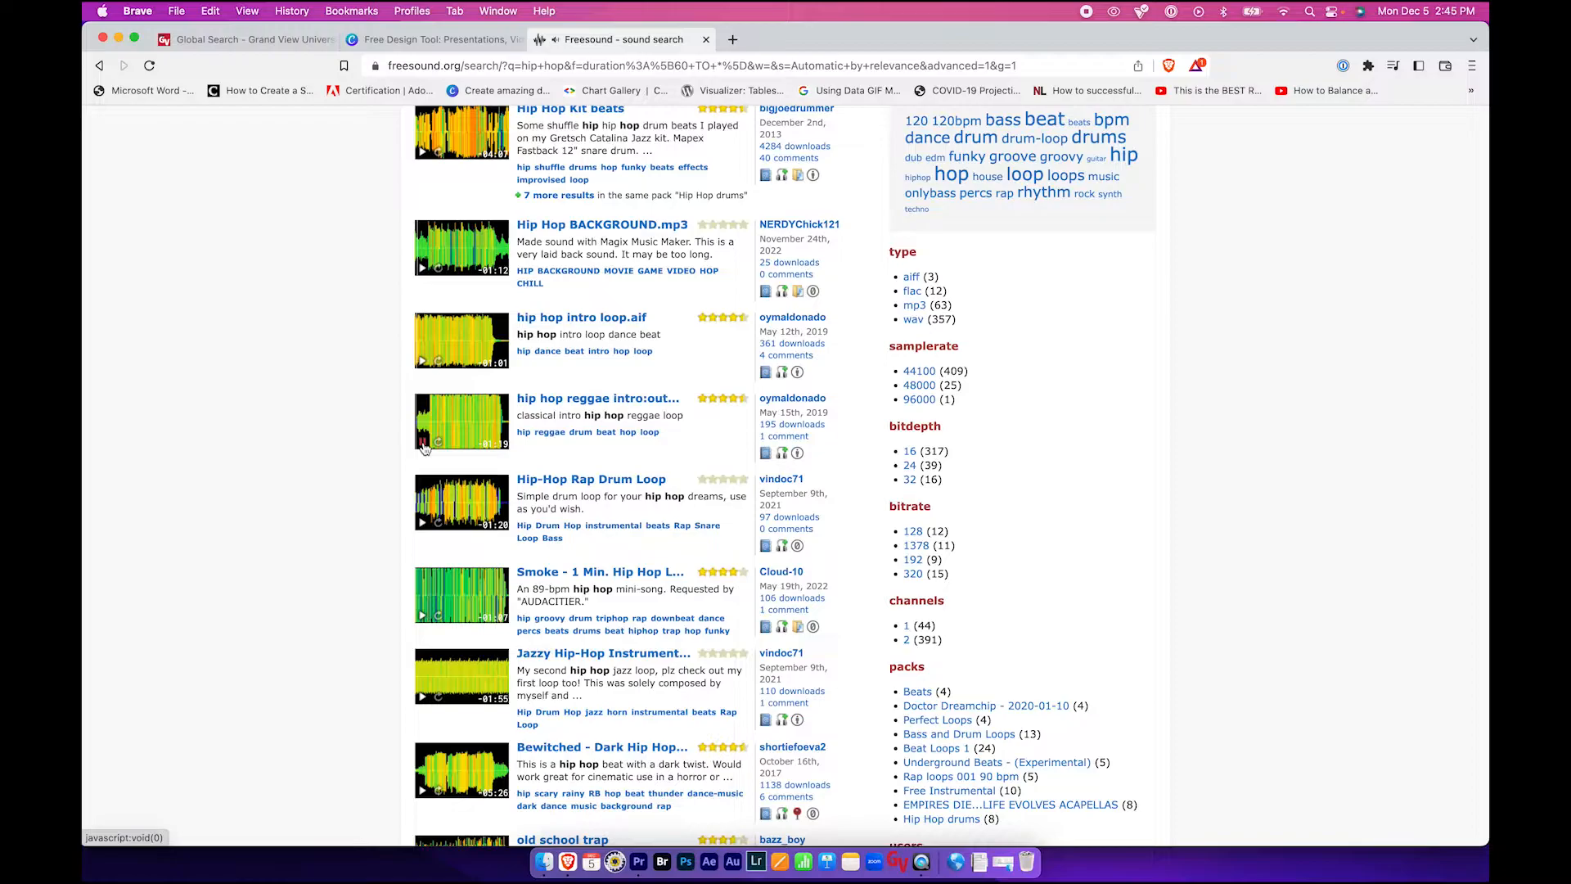
left_click(423, 447)
scroll(385, 458, "down", 1)
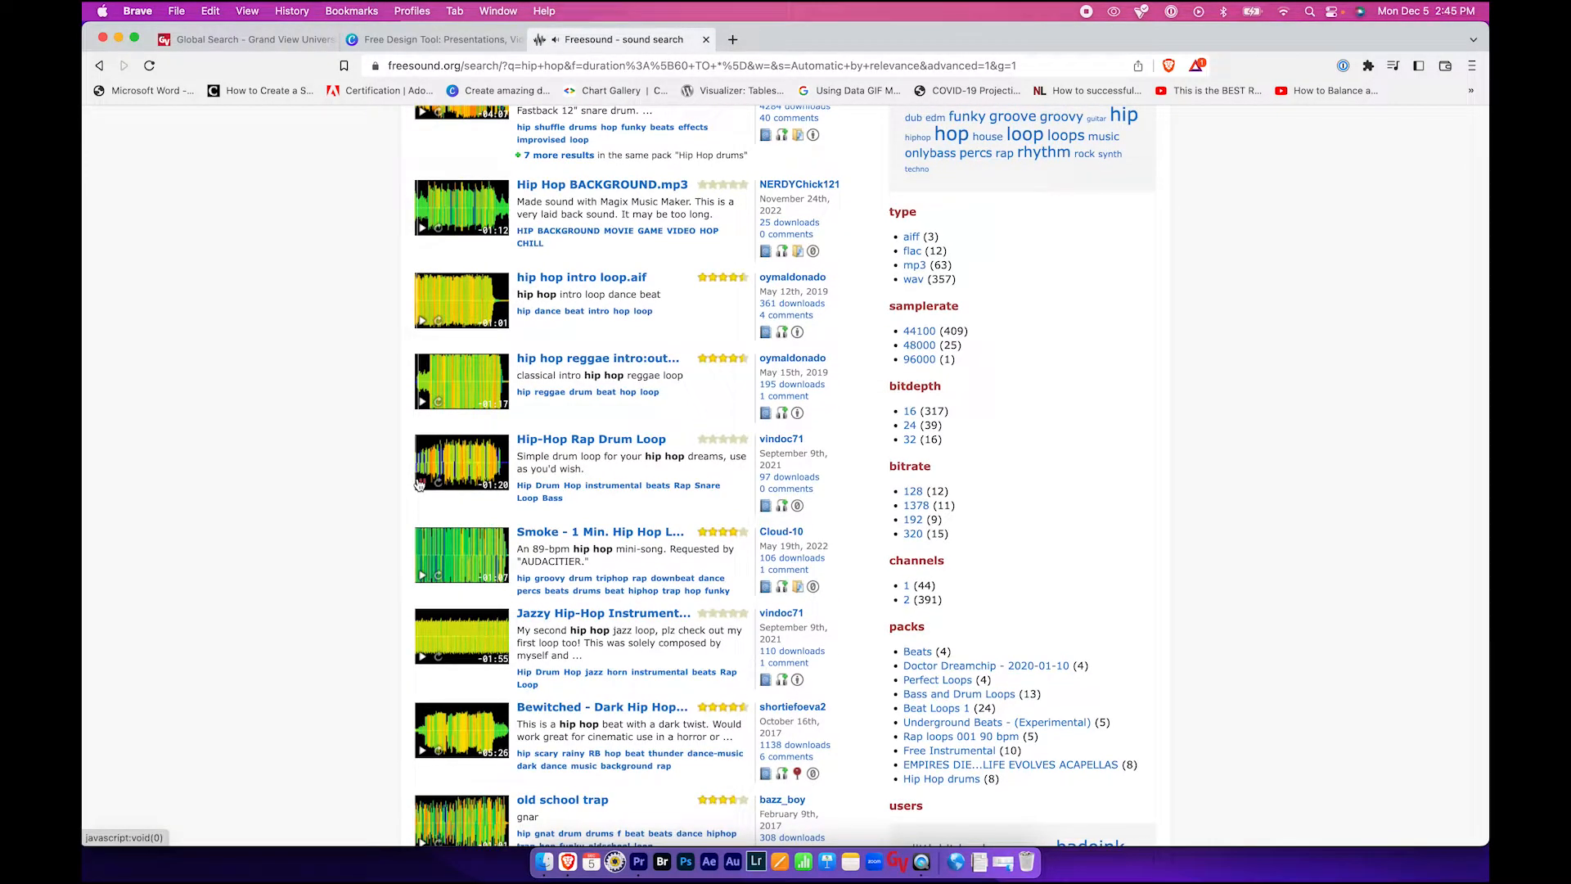
scroll(418, 485, "down", 2)
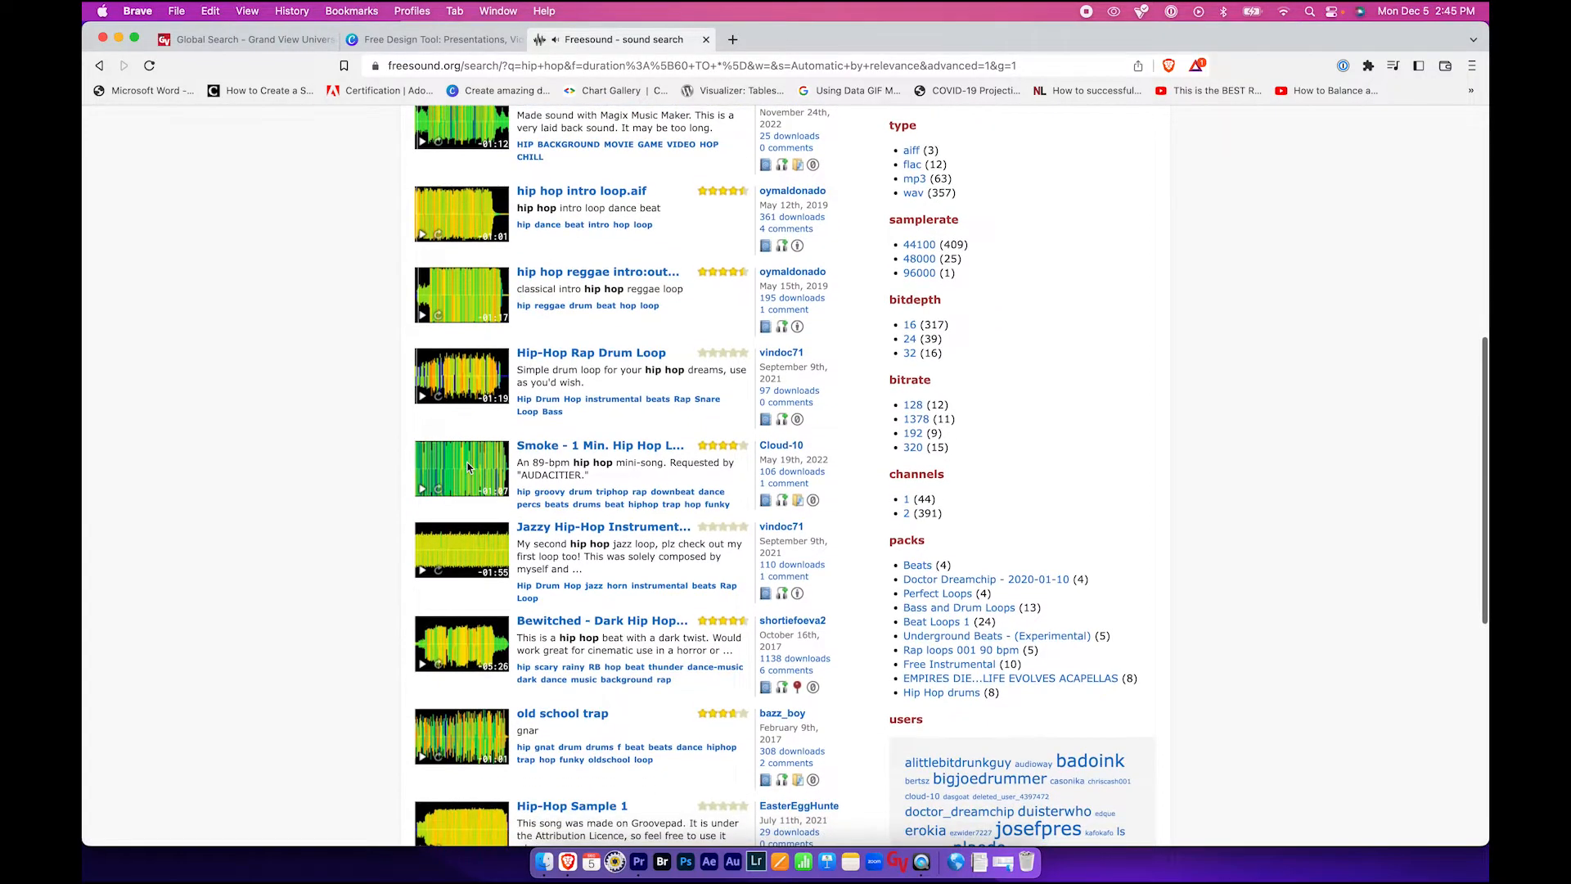
- Download the 'Smoke - 1 Min. Hip Hop Loop.mp3' sound and hide the browser
left_click(548, 451)
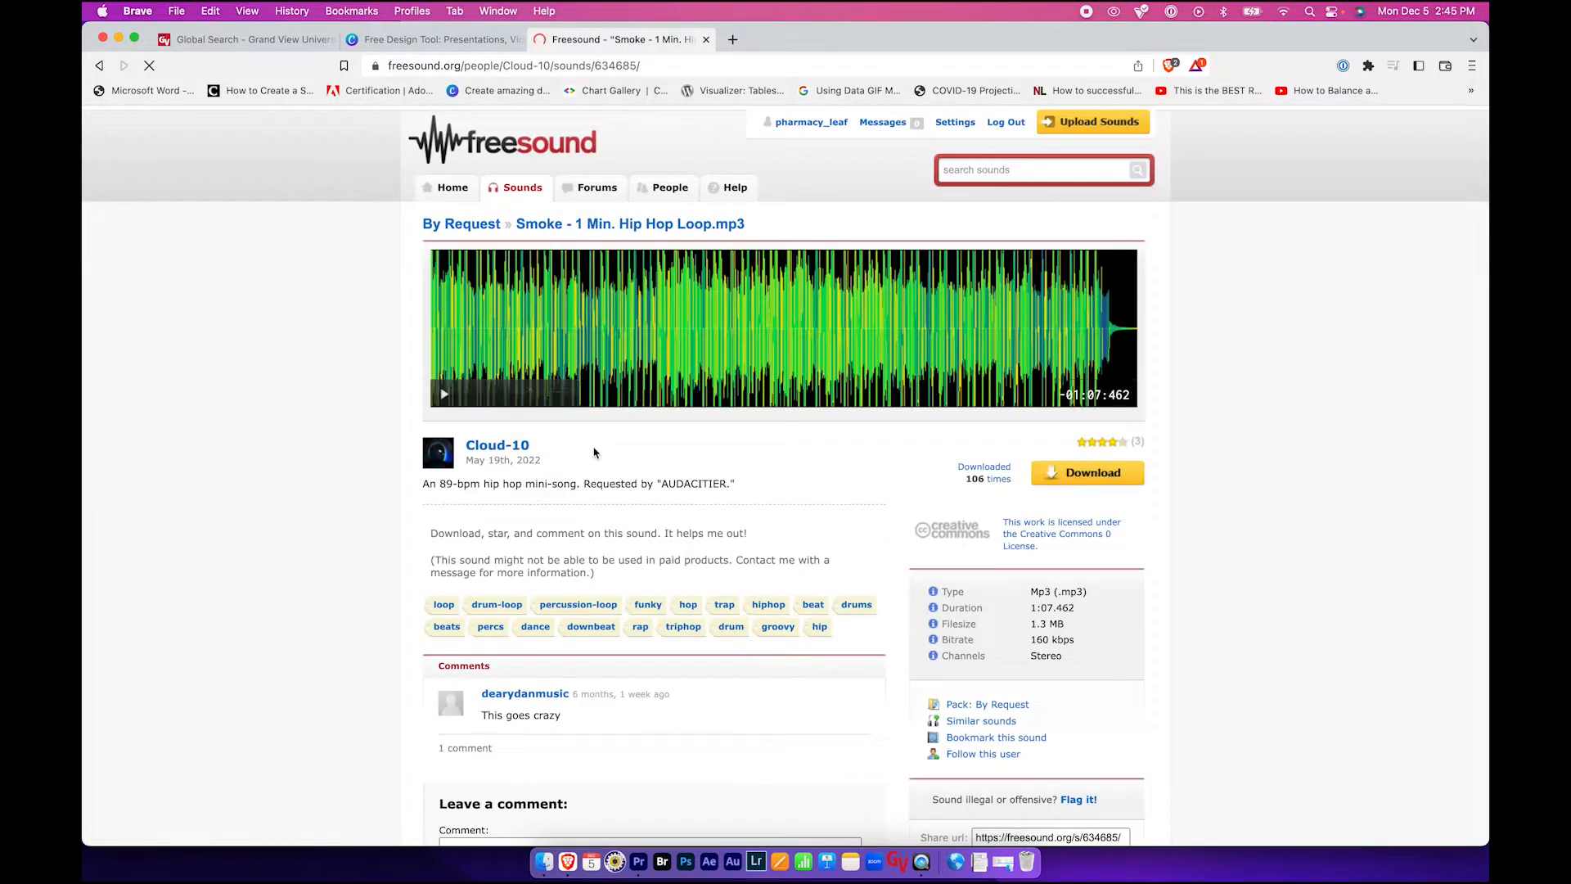
left_click(1088, 474)
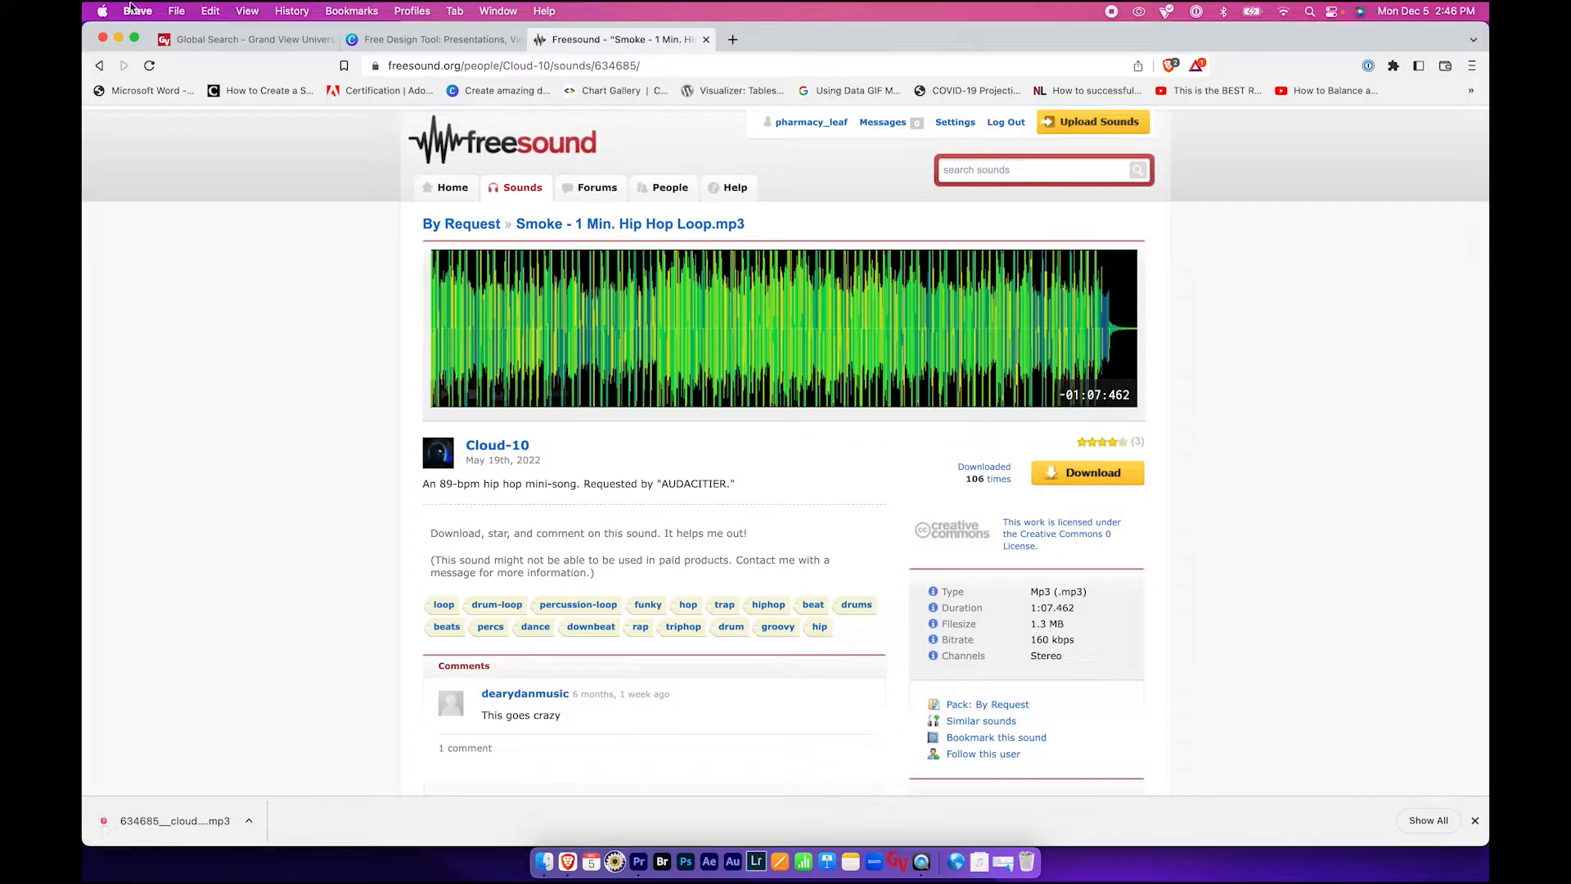
left_click(102, 11)
mouse_move(137, 11)
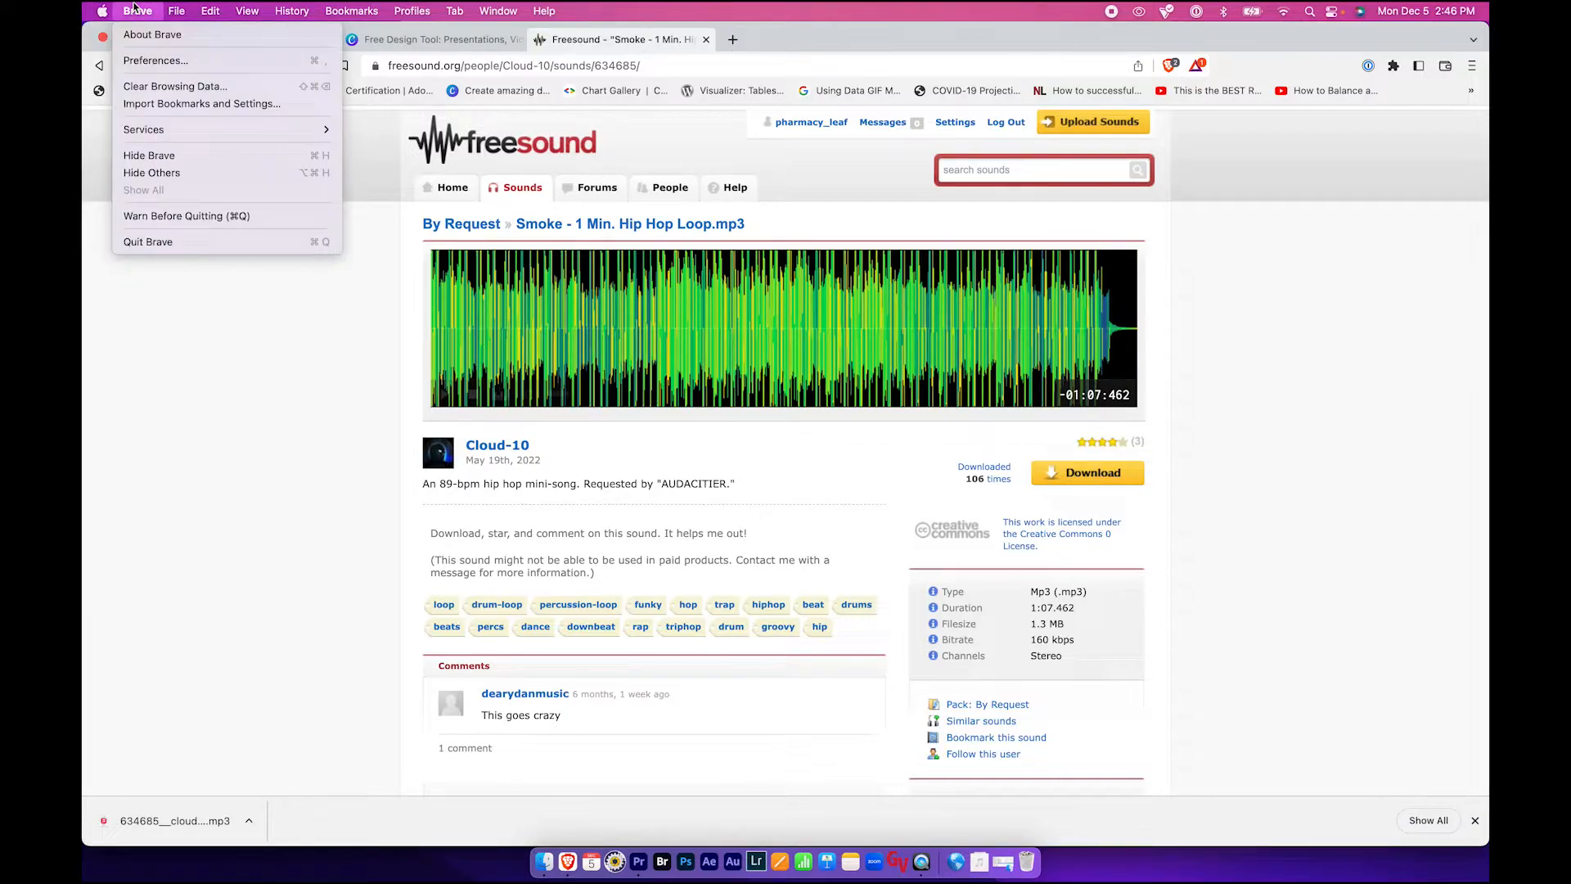
left_click(169, 157)
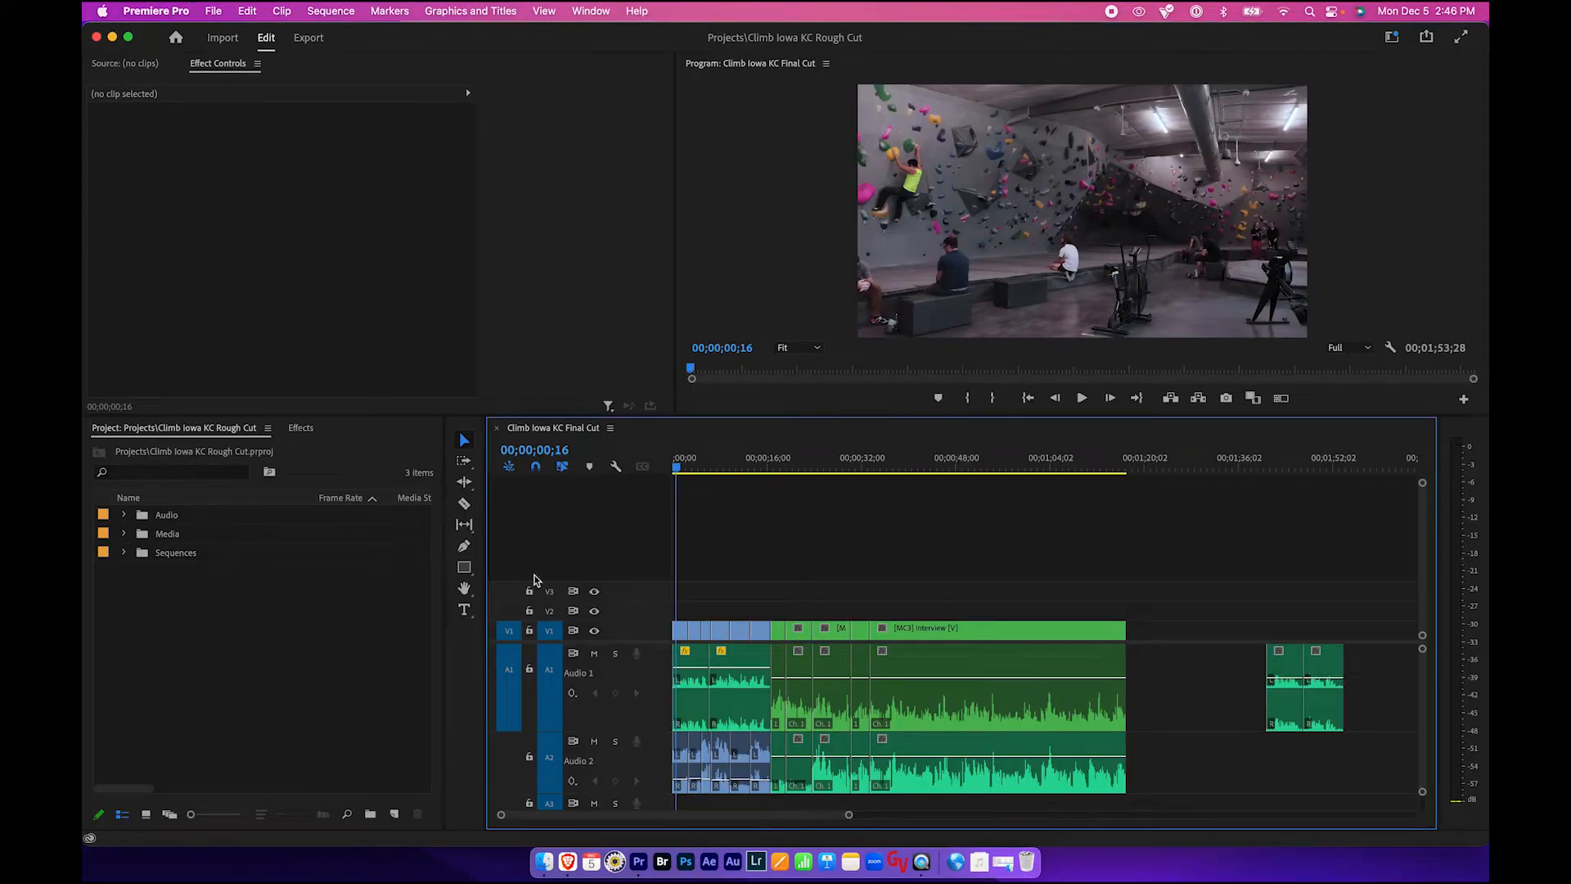
- Open Finder windows showing the Climb Iowa project folder and the Downloads folder side by side
left_click(544, 861)
left_click_drag(587, 194, 846, 115)
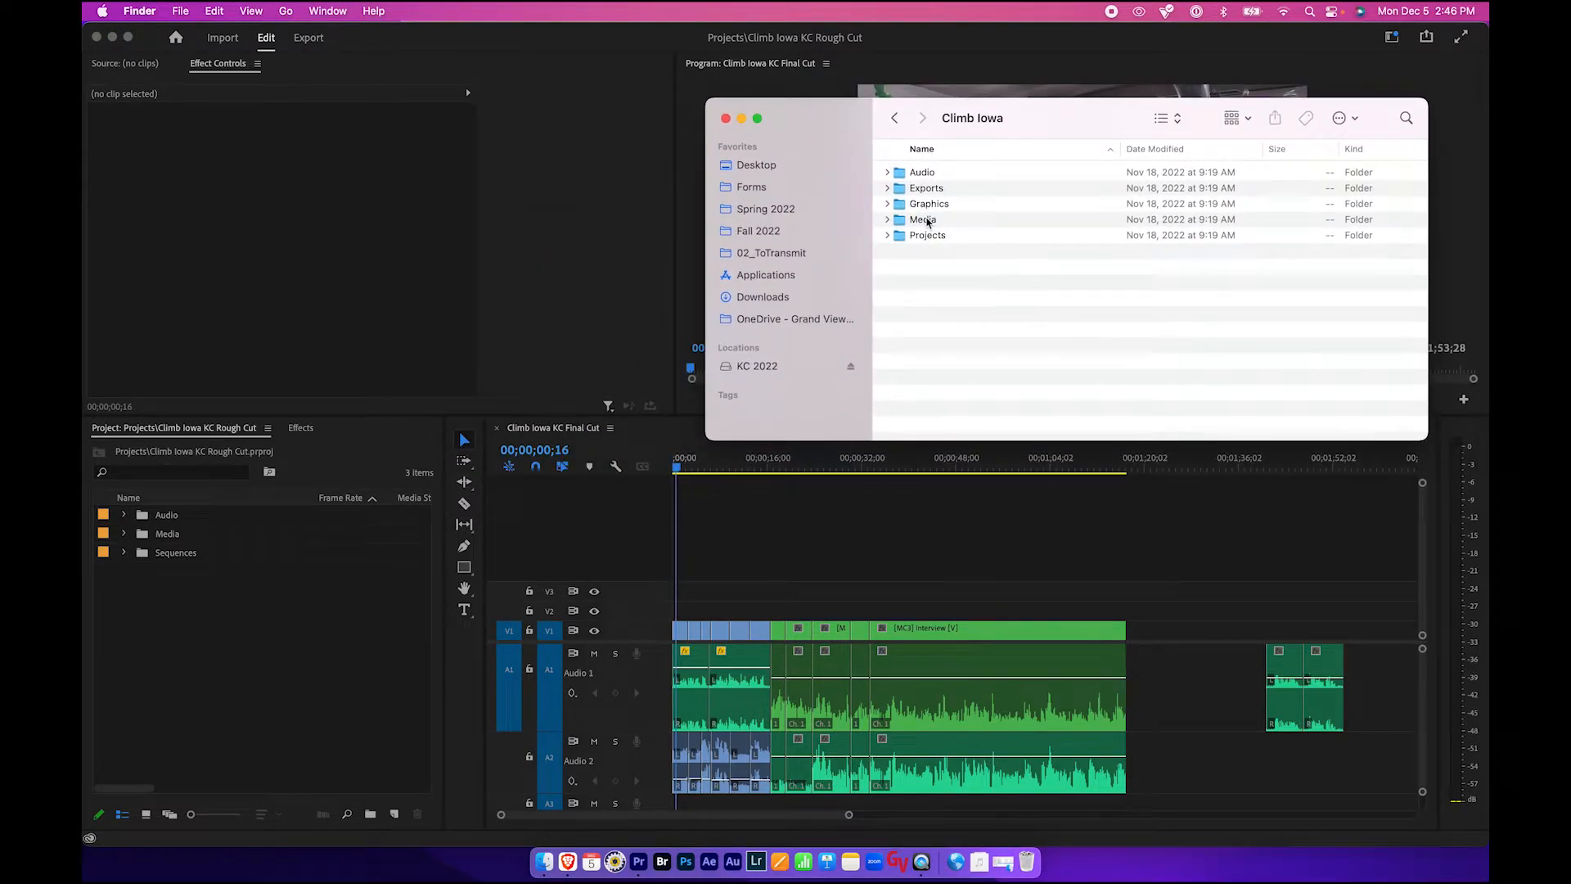
left_click(178, 10)
left_click(214, 31)
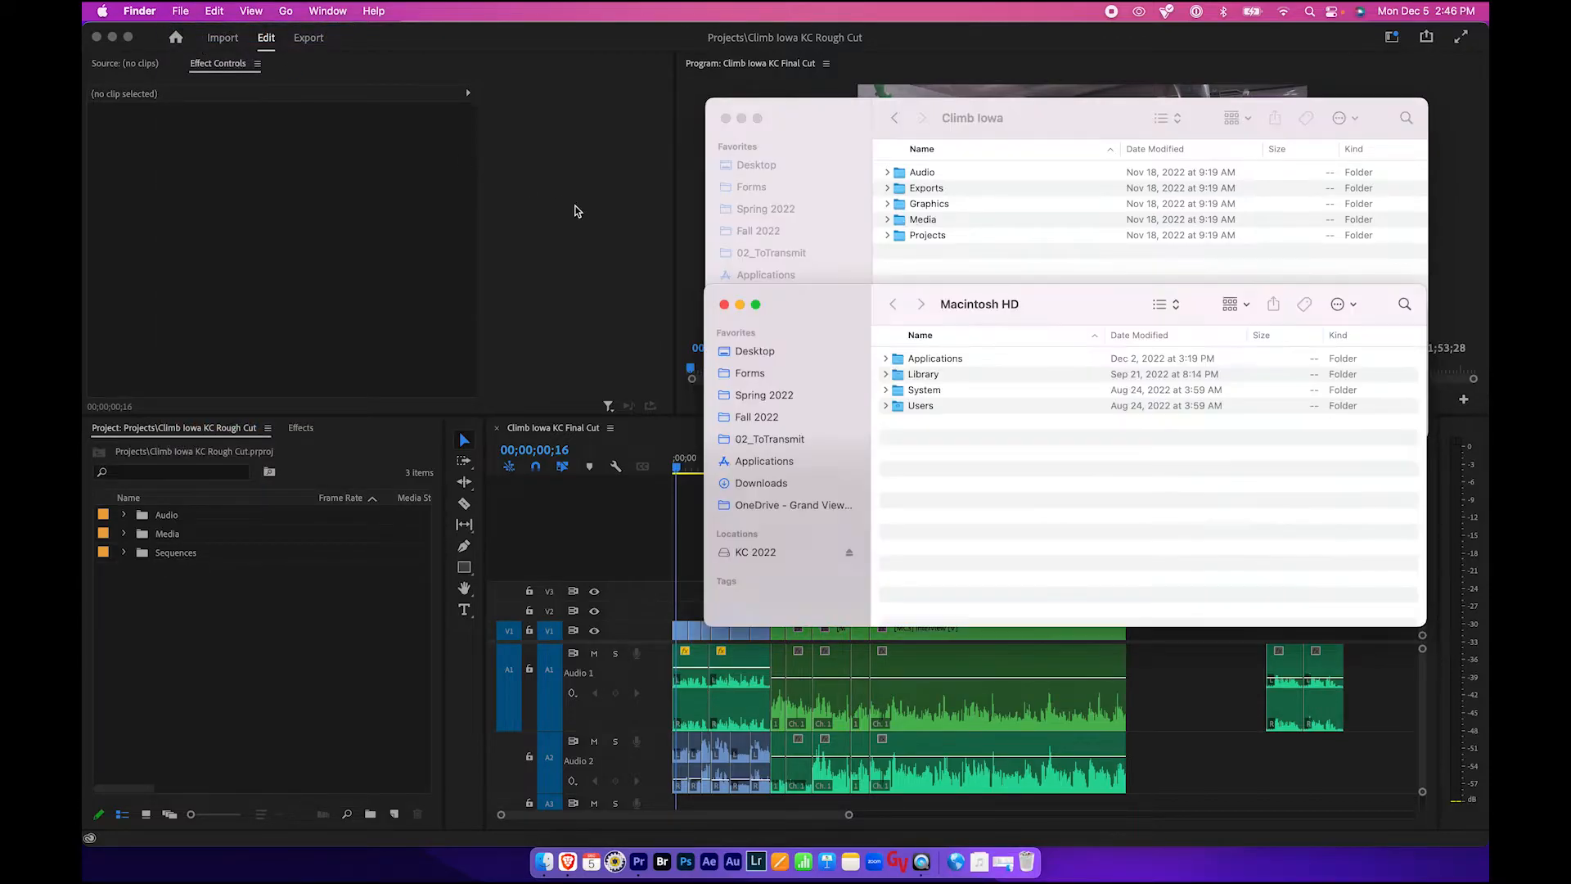
left_click_drag(837, 307, 449, 229)
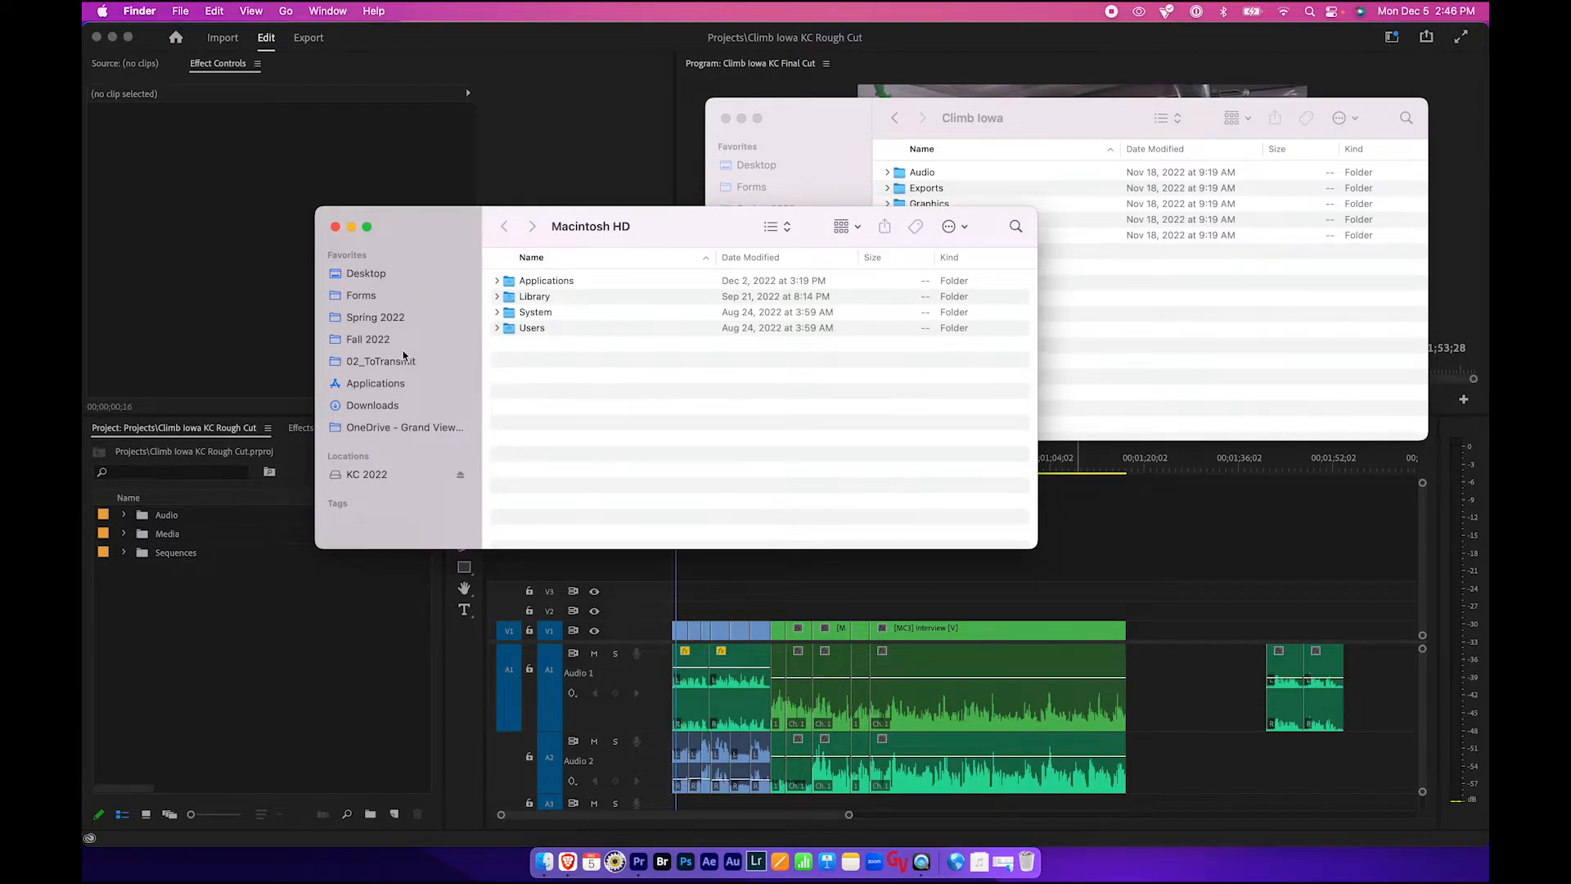
left_click(386, 406)
left_click_drag(449, 234, 471, 335)
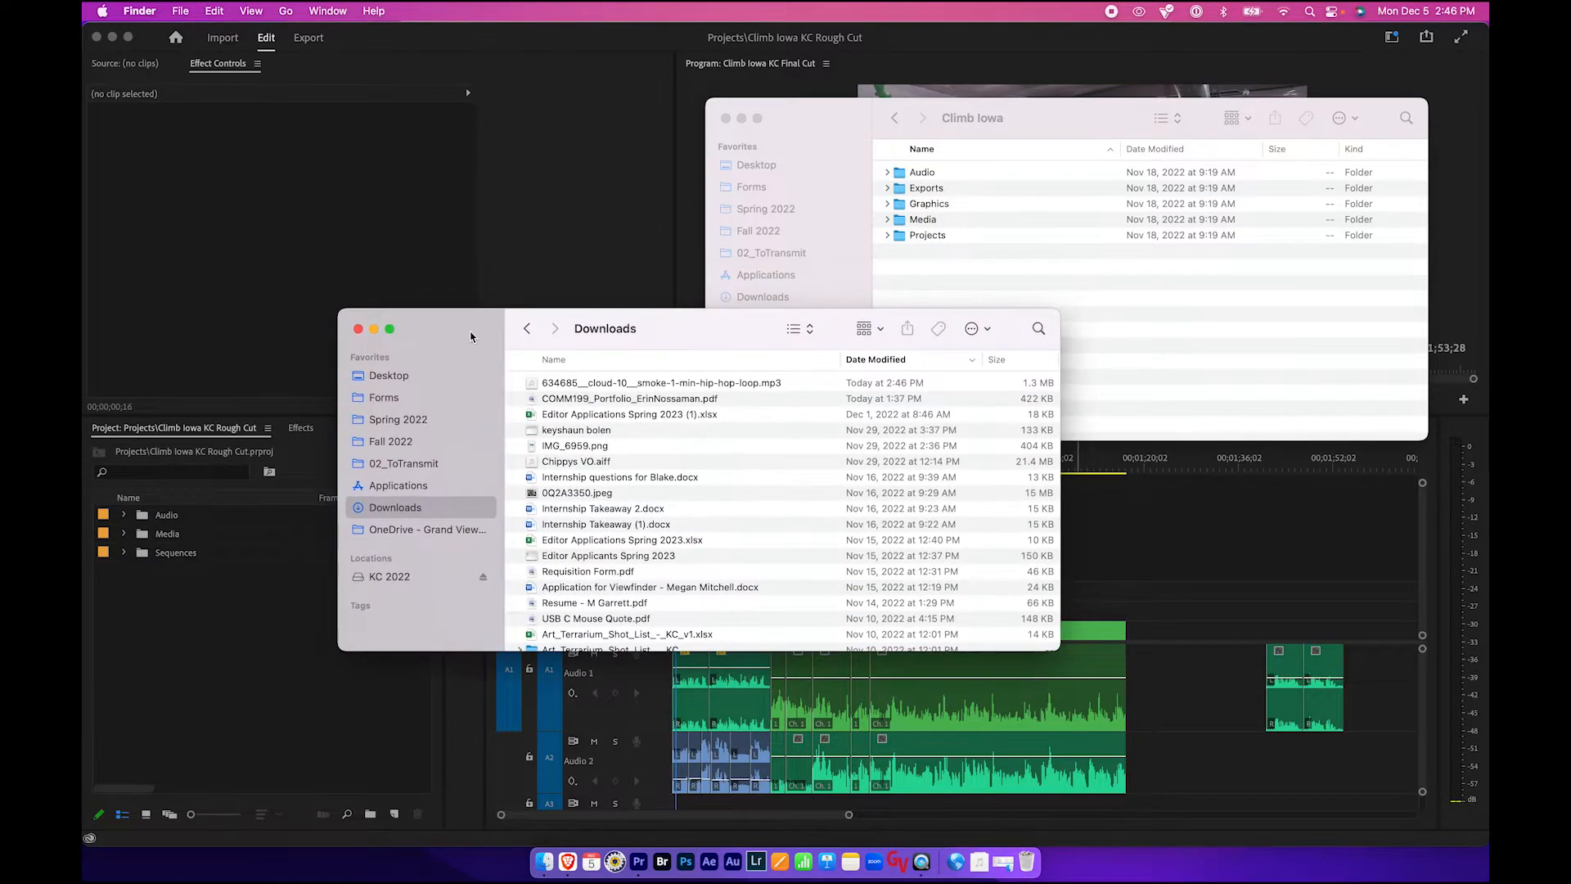
- Preview the downloaded hip hop loop file in Downloads
left_click(575, 385)
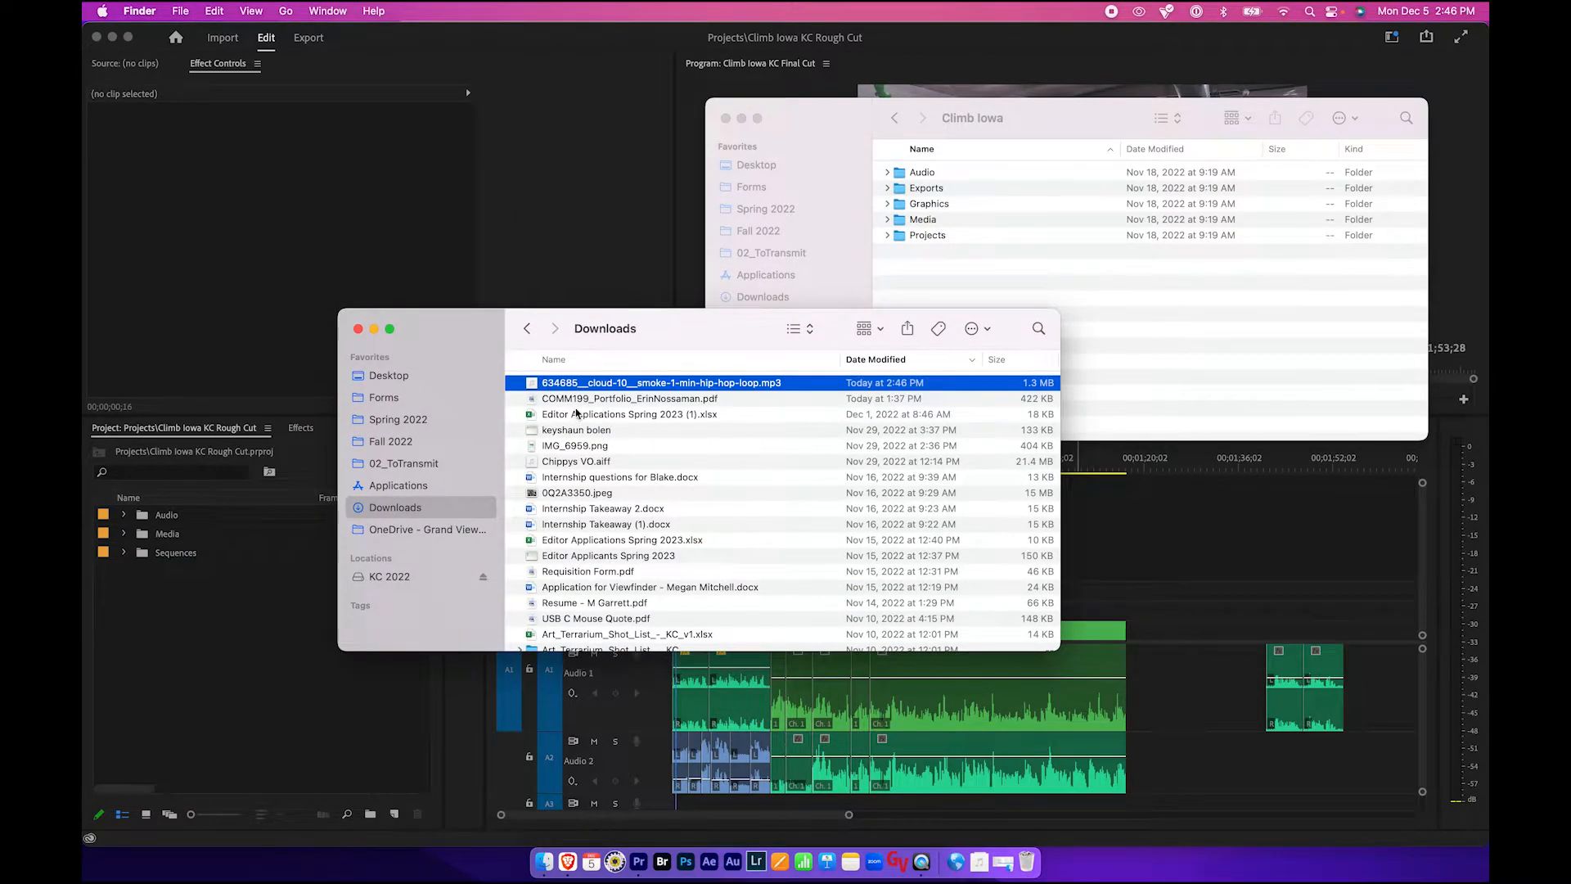
key("space")
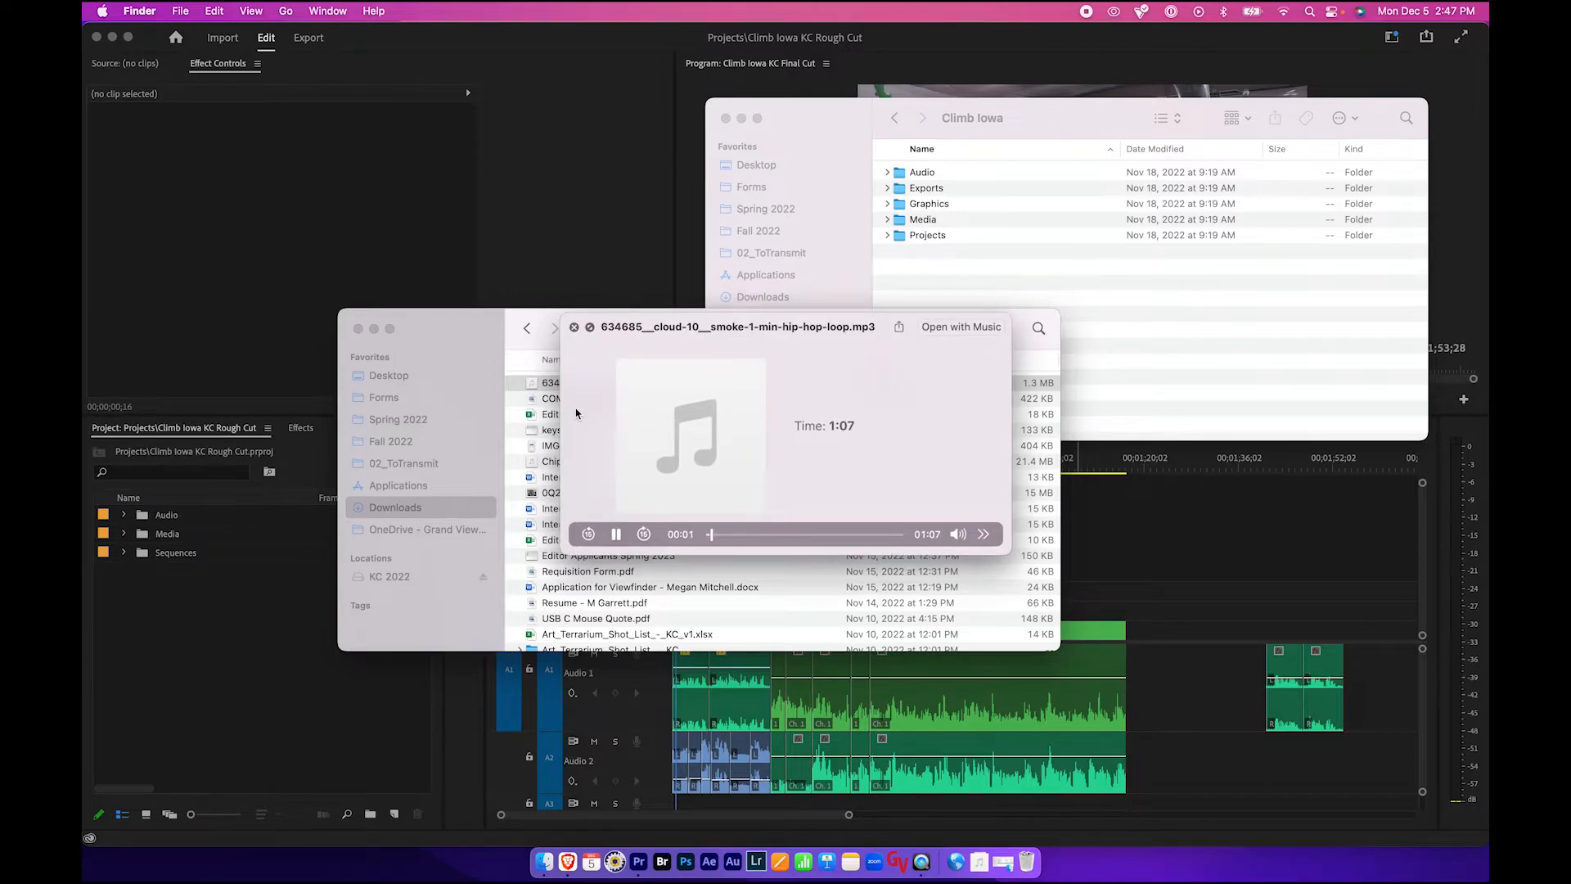
key("space")
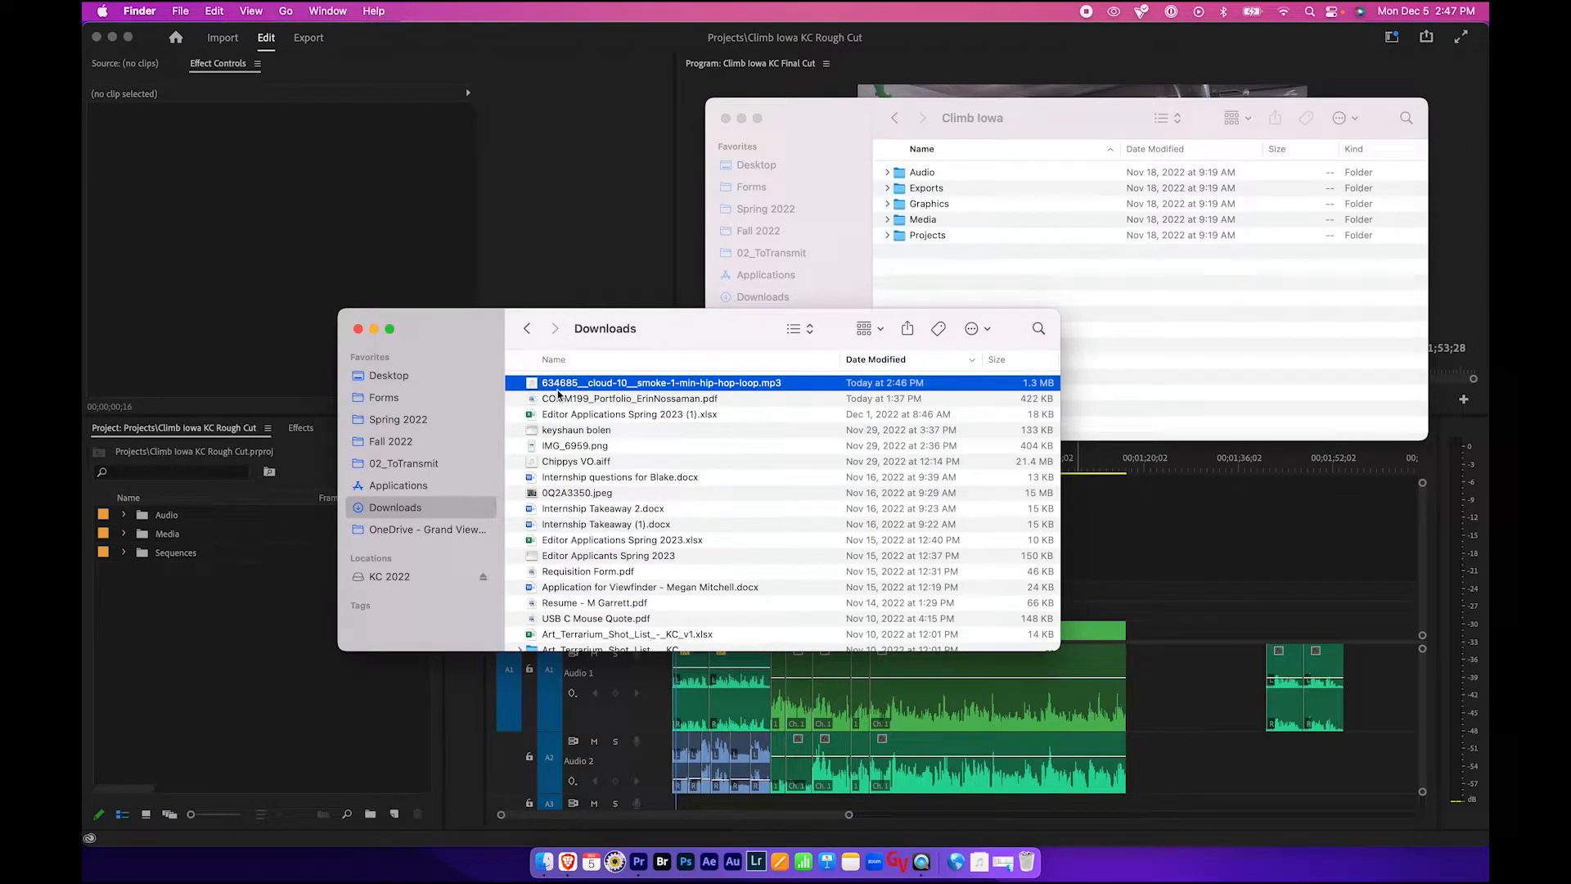
- Move the downloaded hip hop loop into the Climb Iowa Audio folder and close the Downloads window
left_click_drag(533, 391, 902, 176)
left_click(357, 328)
left_click(887, 171)
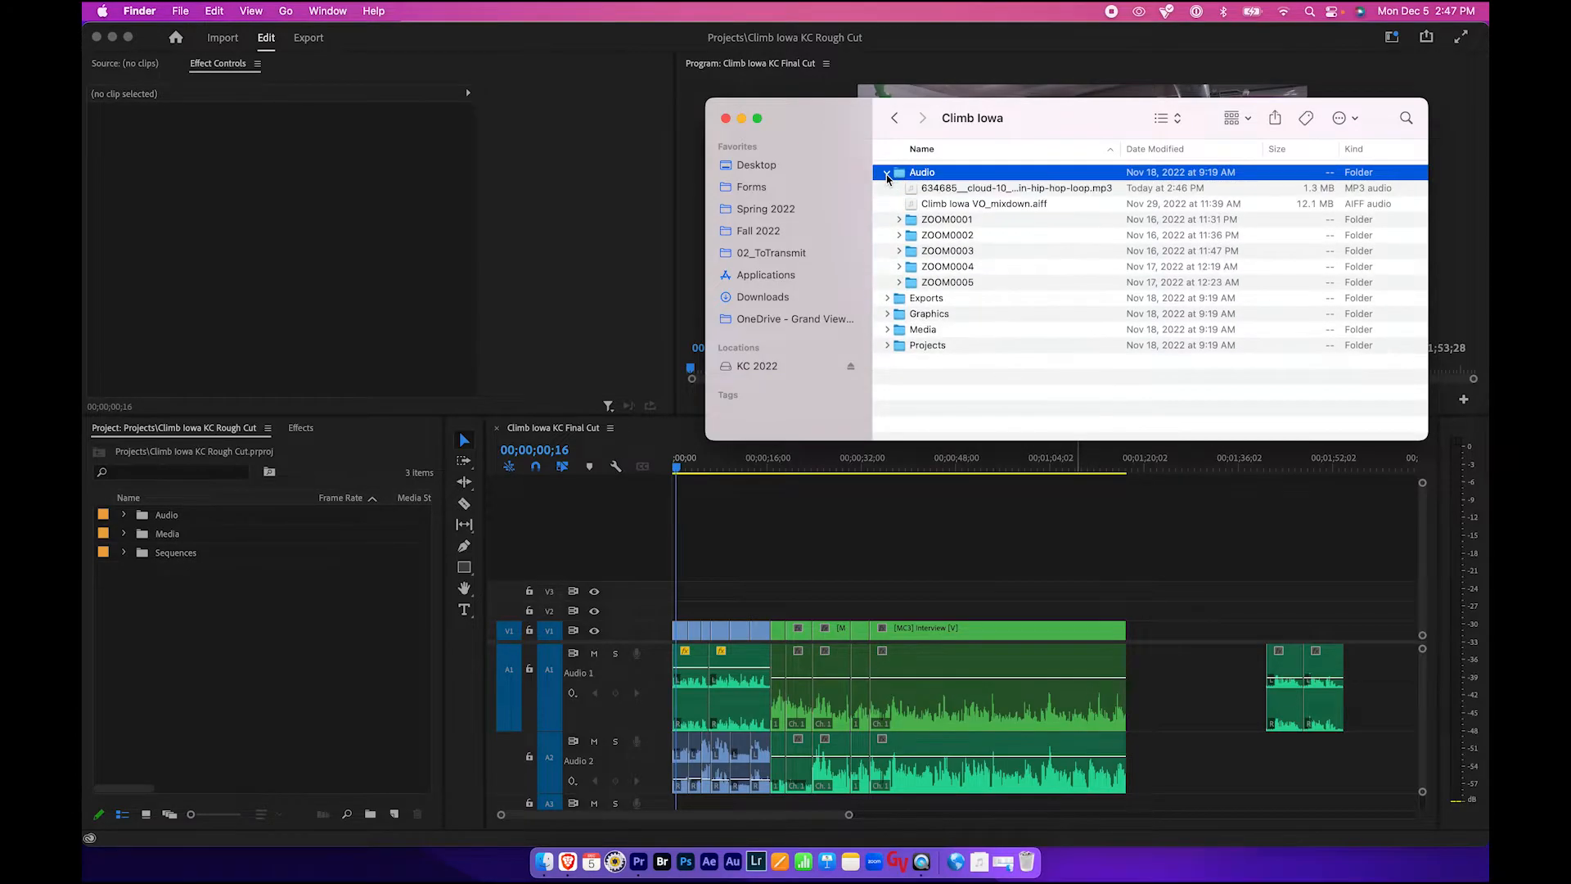
left_click(931, 189)
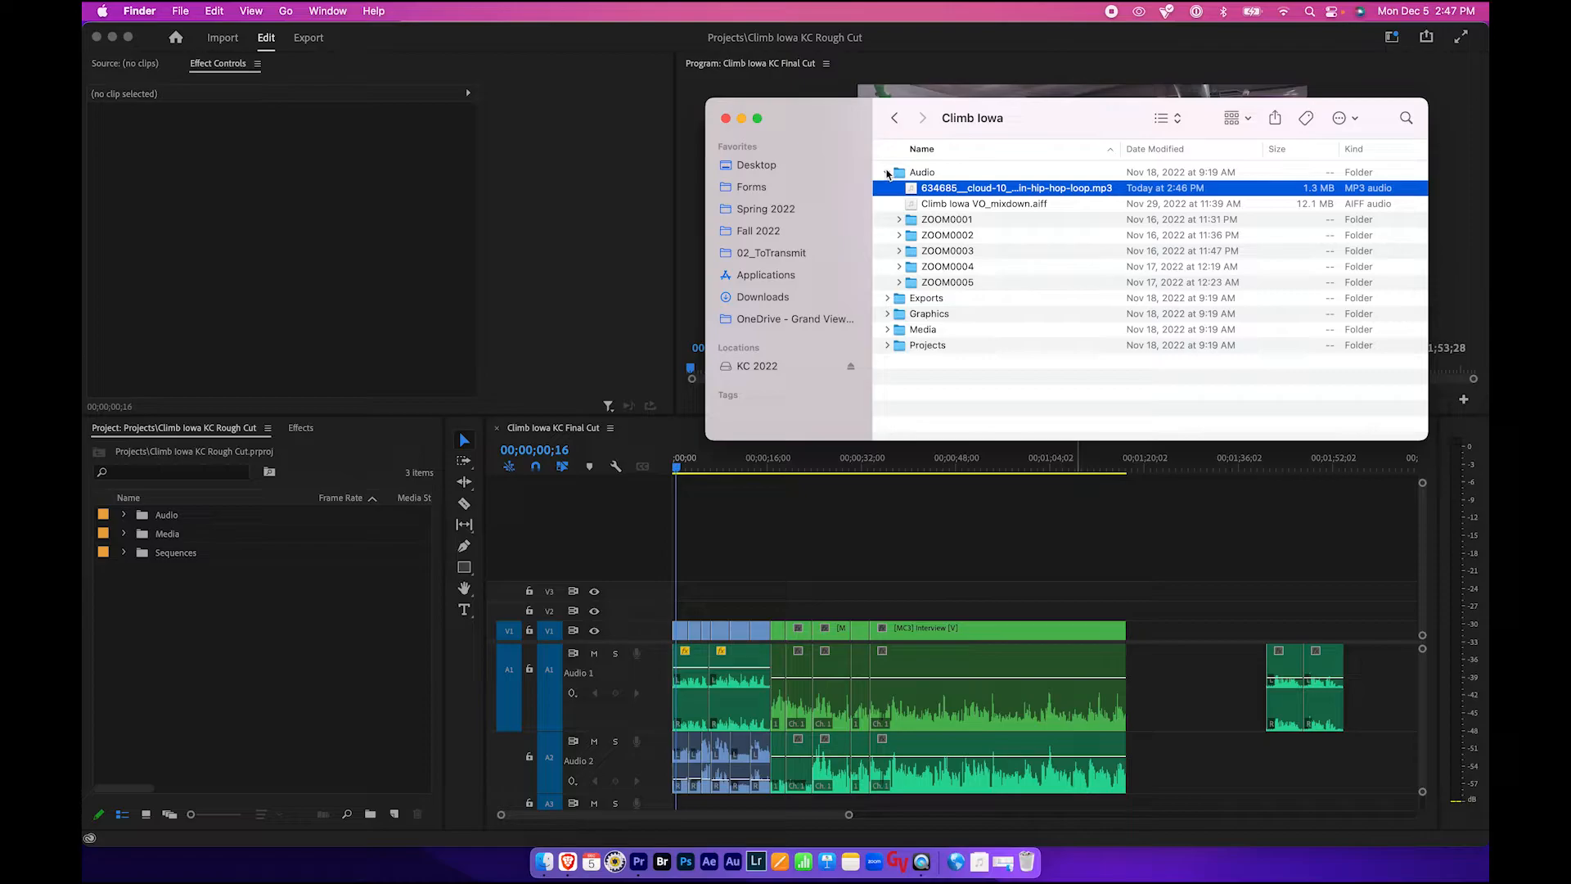
left_click(886, 172)
left_click(913, 173)
left_click(886, 171)
- Import the downloaded hip hop loop MP3 from the Finder's Audio folder into the project's Audio bin and select it
left_click(388, 579)
left_click(155, 517)
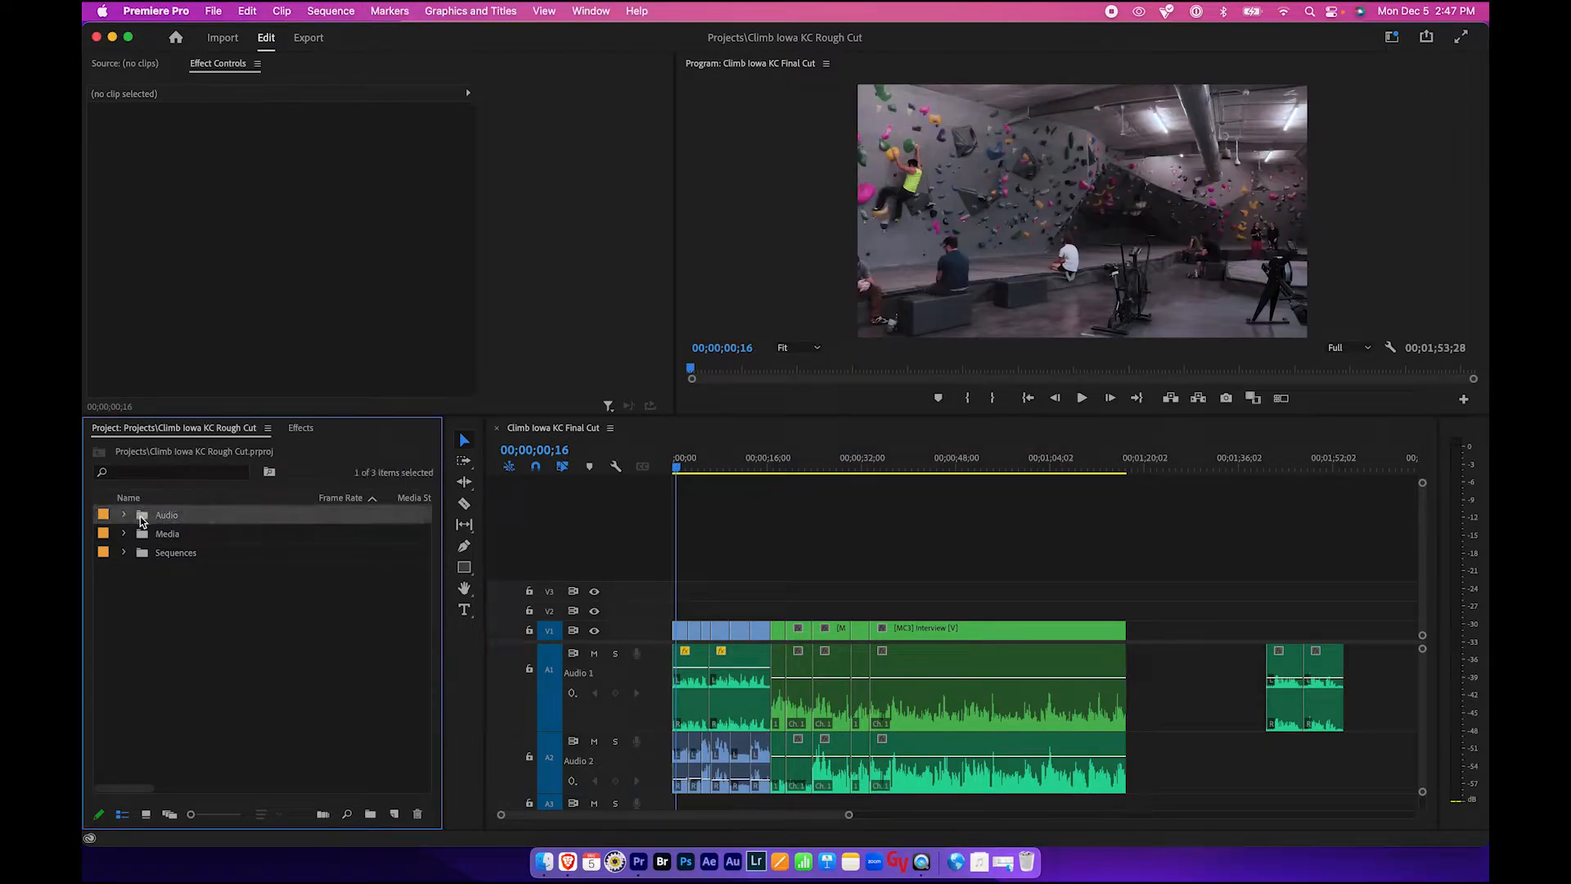
left_click(544, 861)
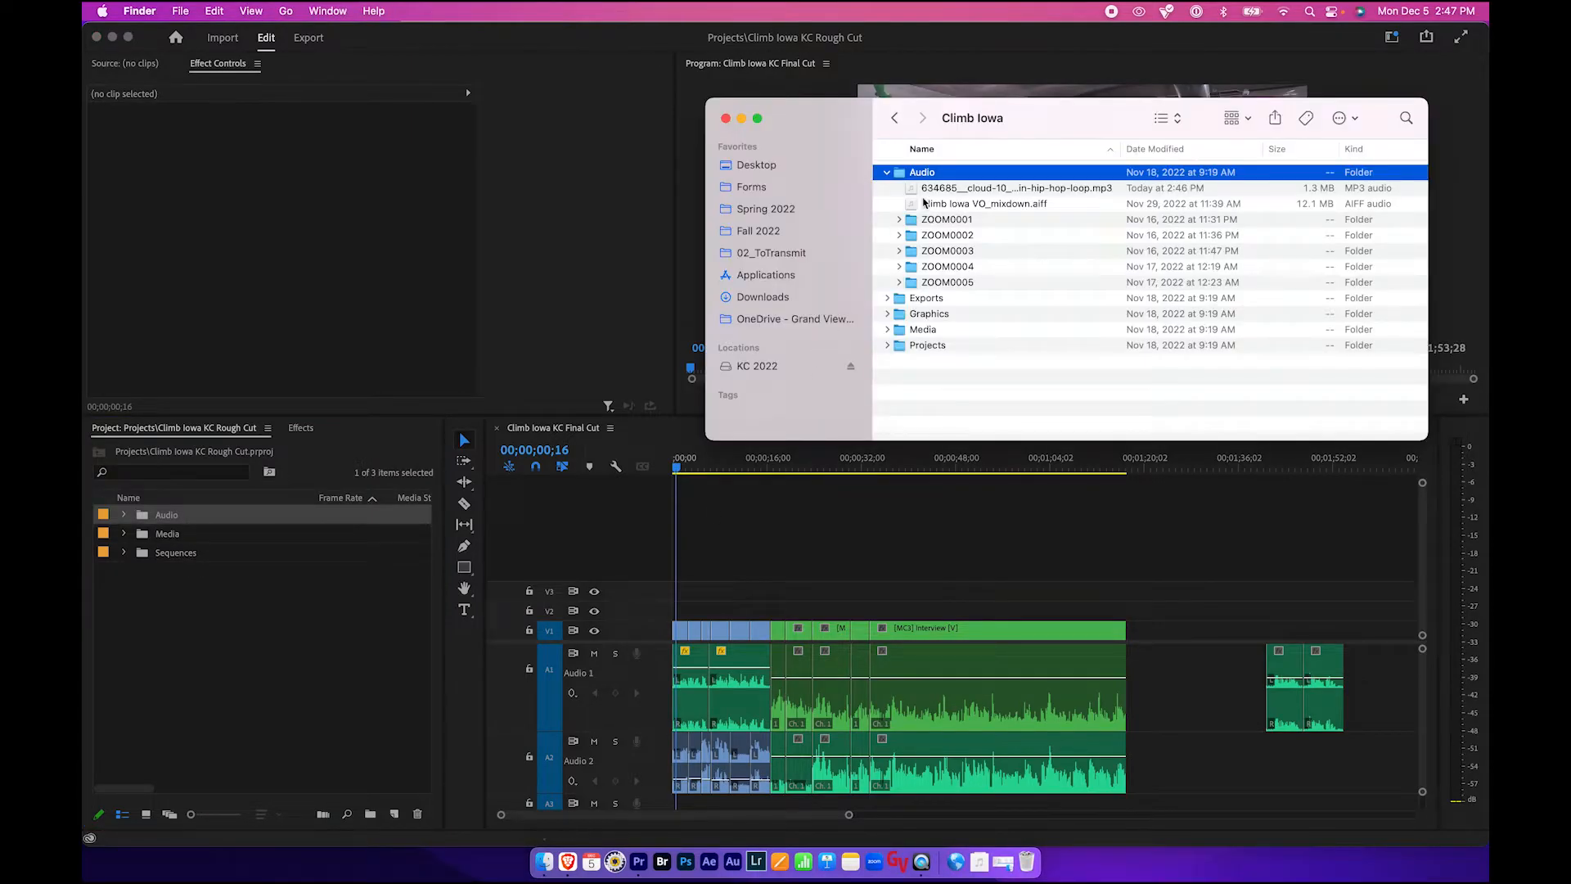
left_click(934, 187)
left_click_drag(934, 187, 160, 513)
left_click(161, 533)
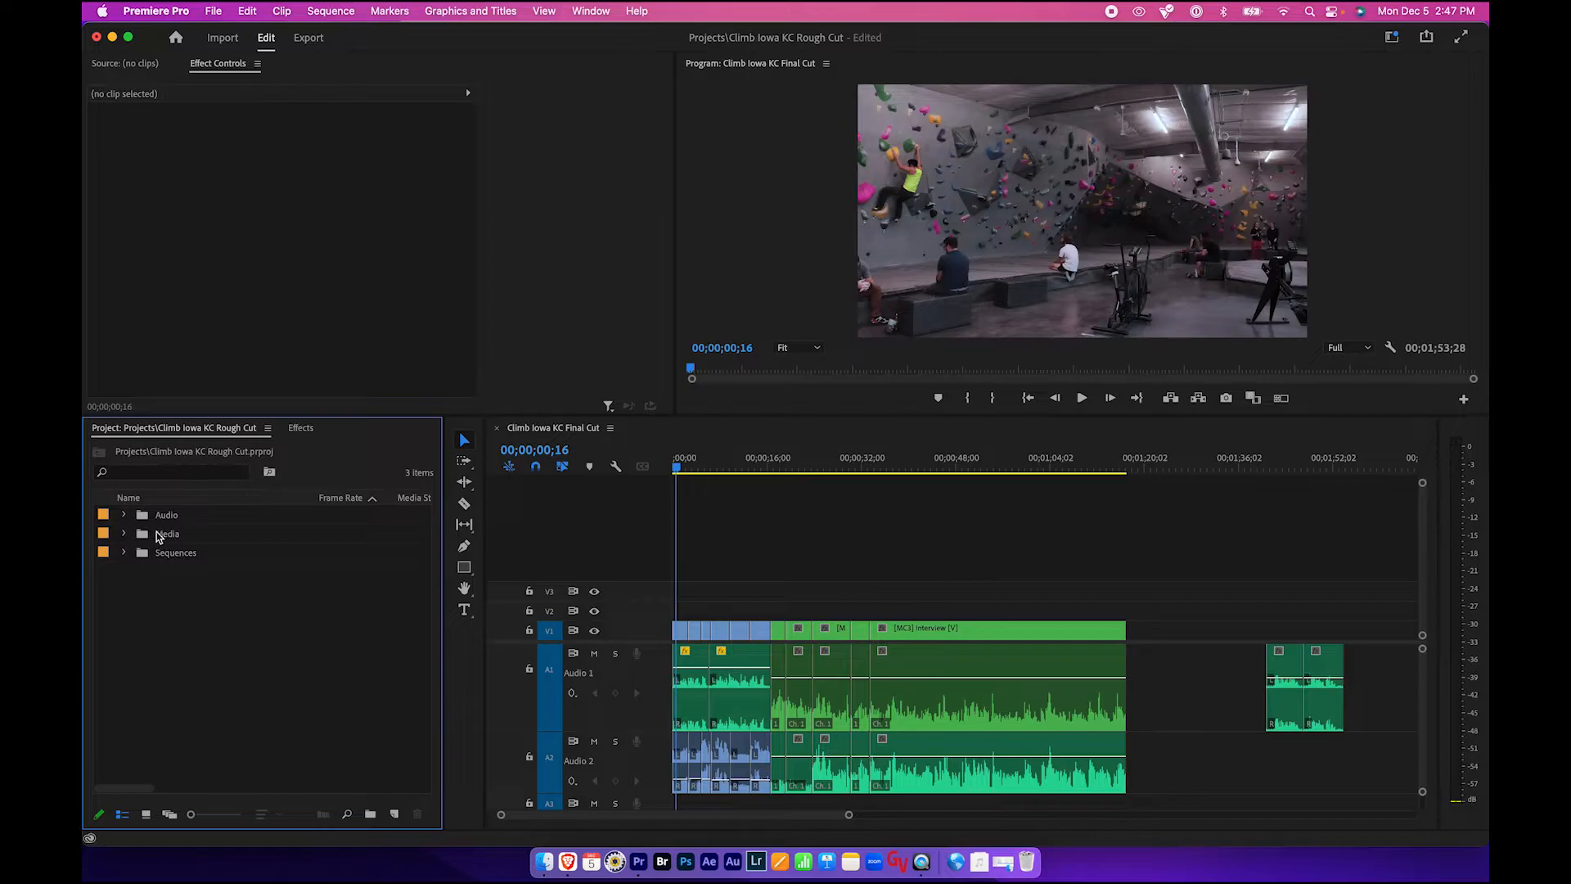
left_click(123, 519)
left_click(209, 633)
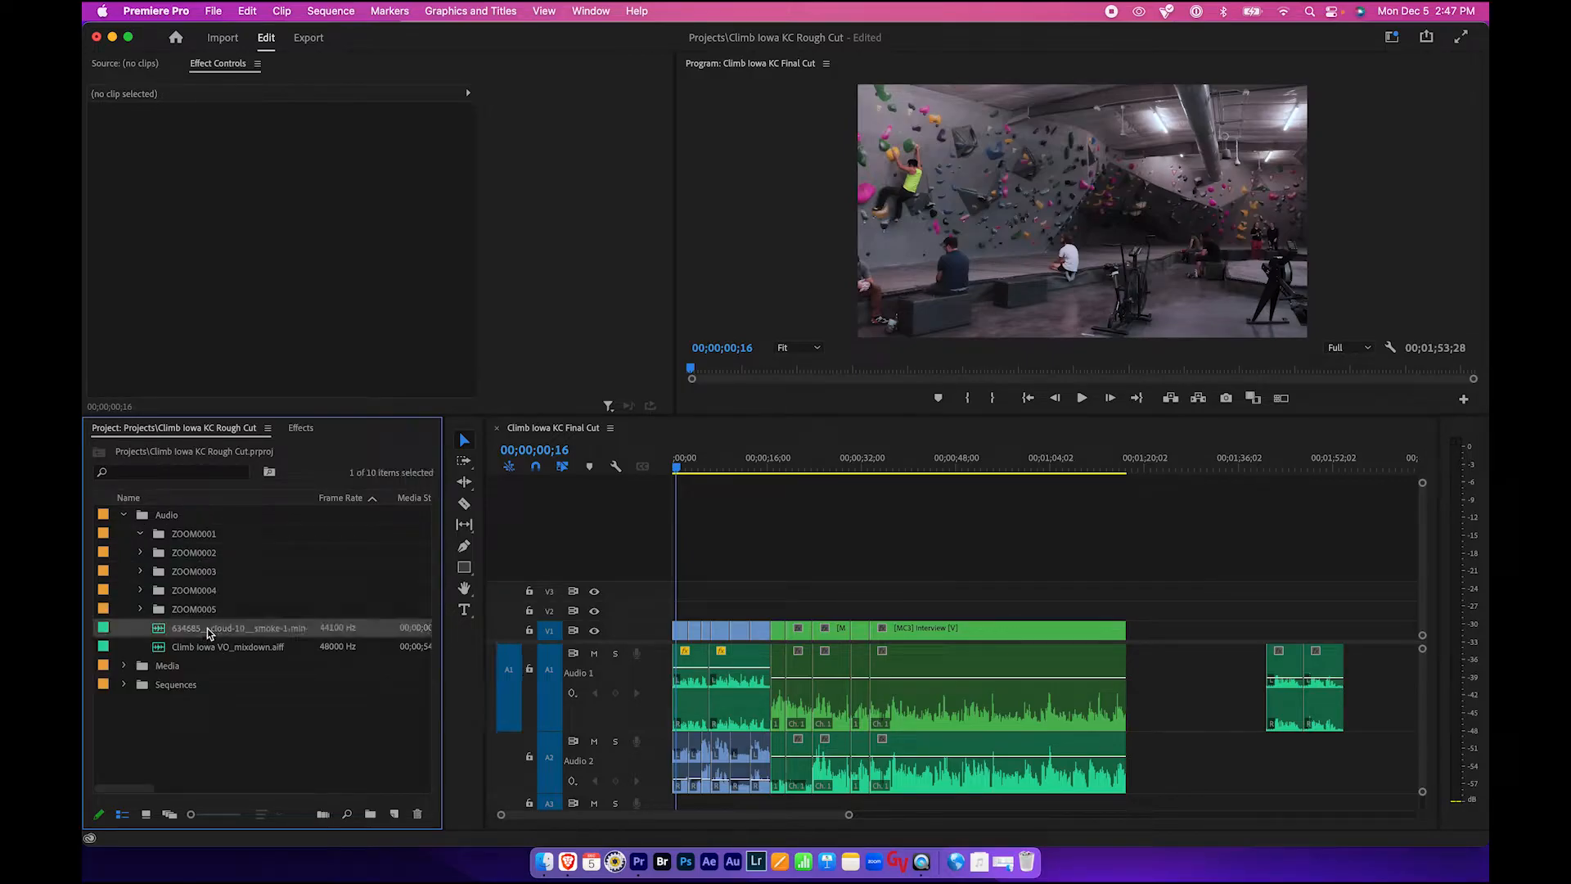
- Reveal the empty A3 audio track and place the playhead at about 00;00;02;16 in the sequence
scroll(800, 741, "down", 2)
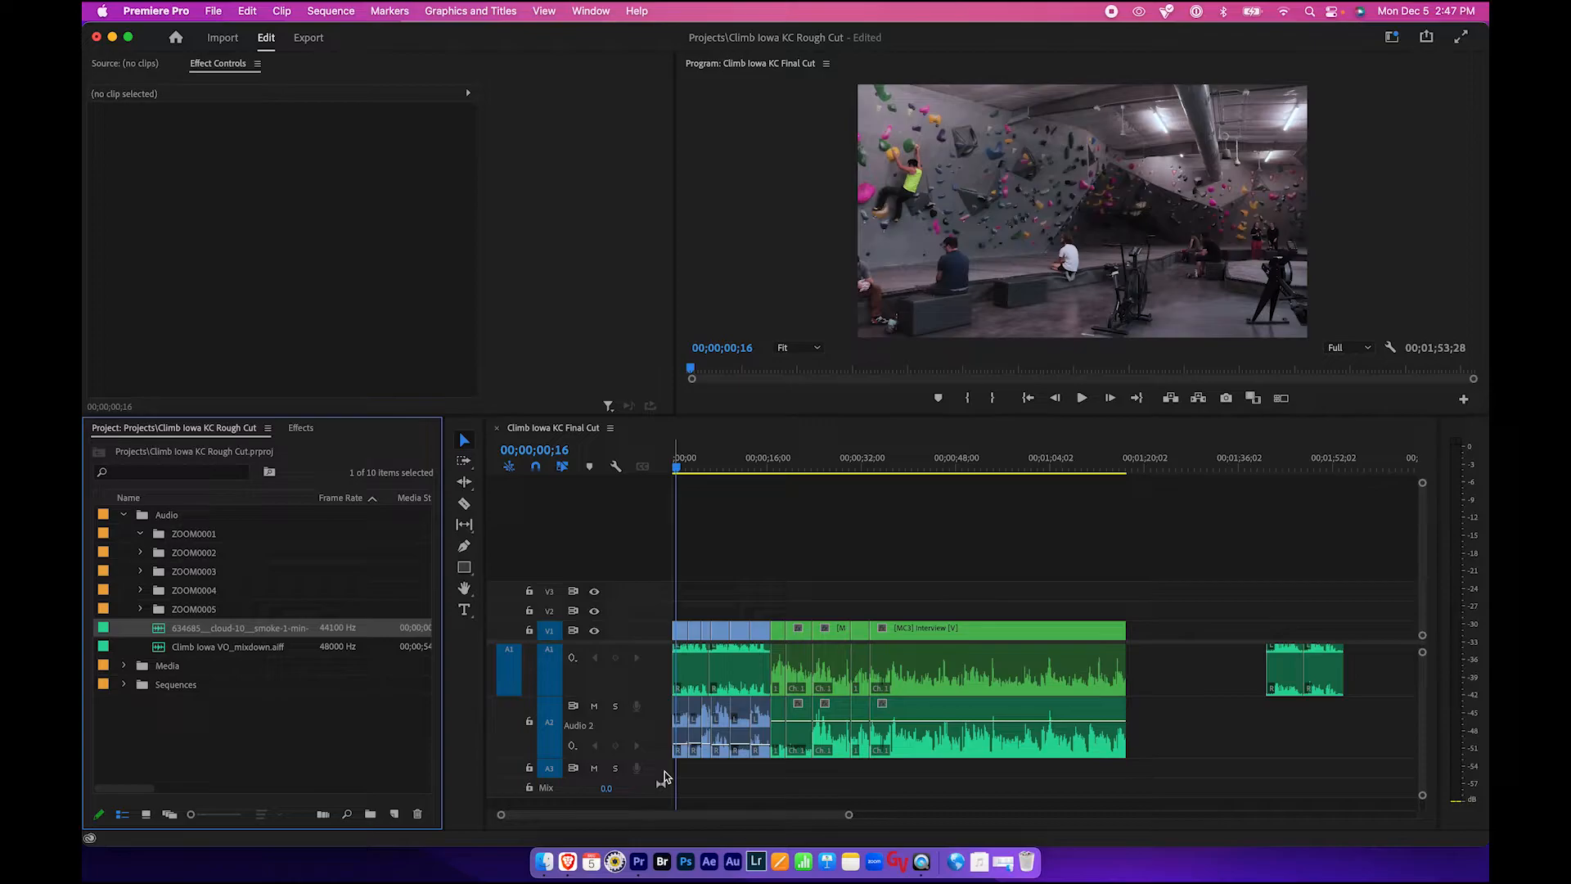
left_click(695, 468)
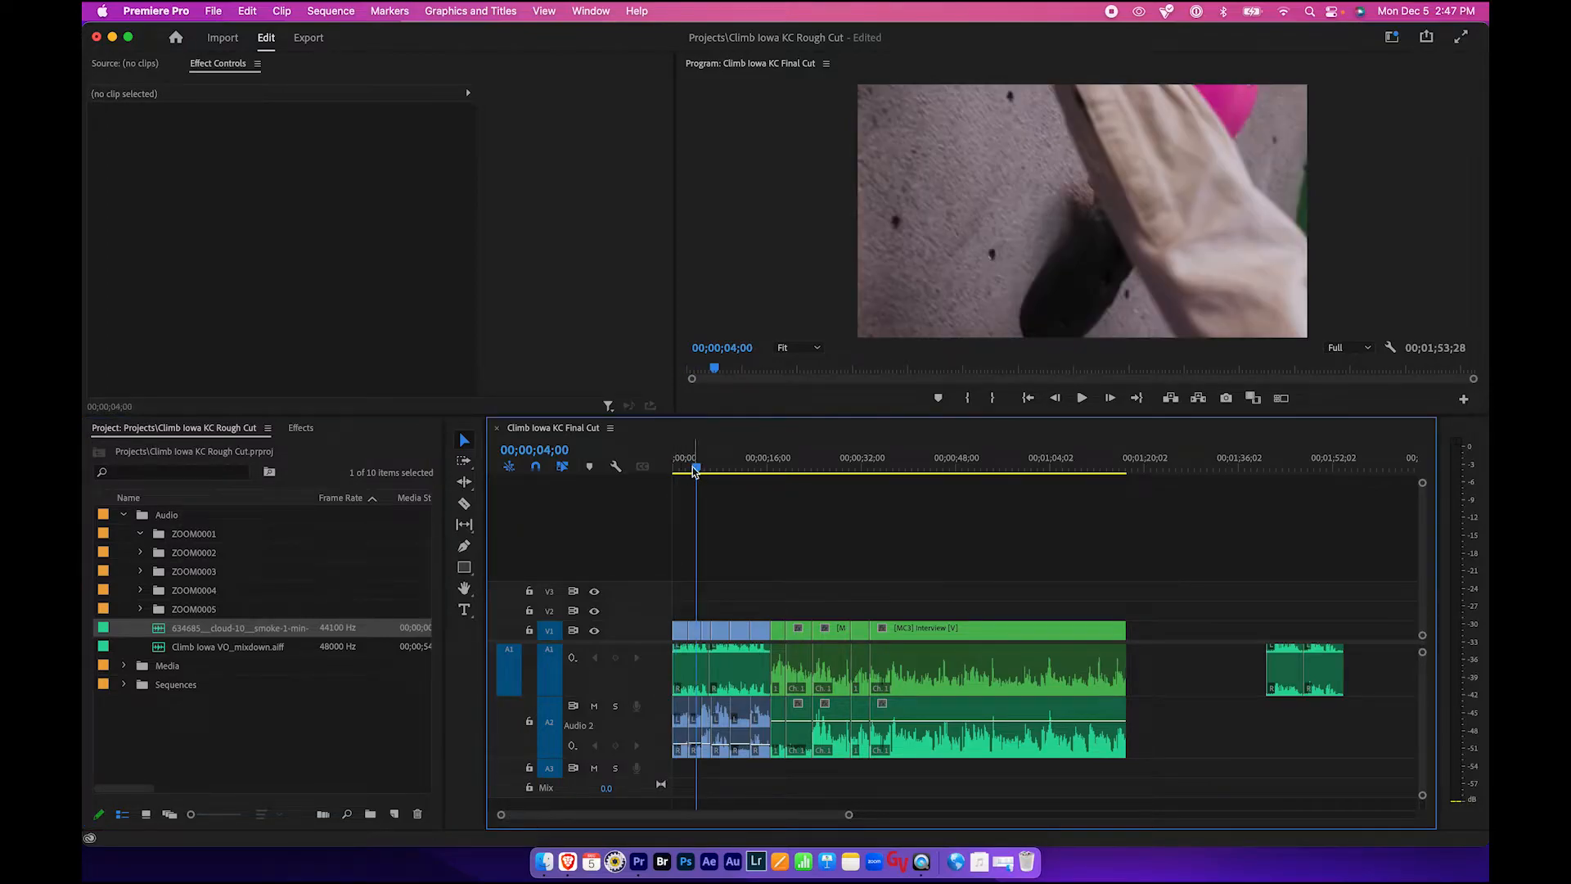
left_click_drag(692, 468, 684, 469)
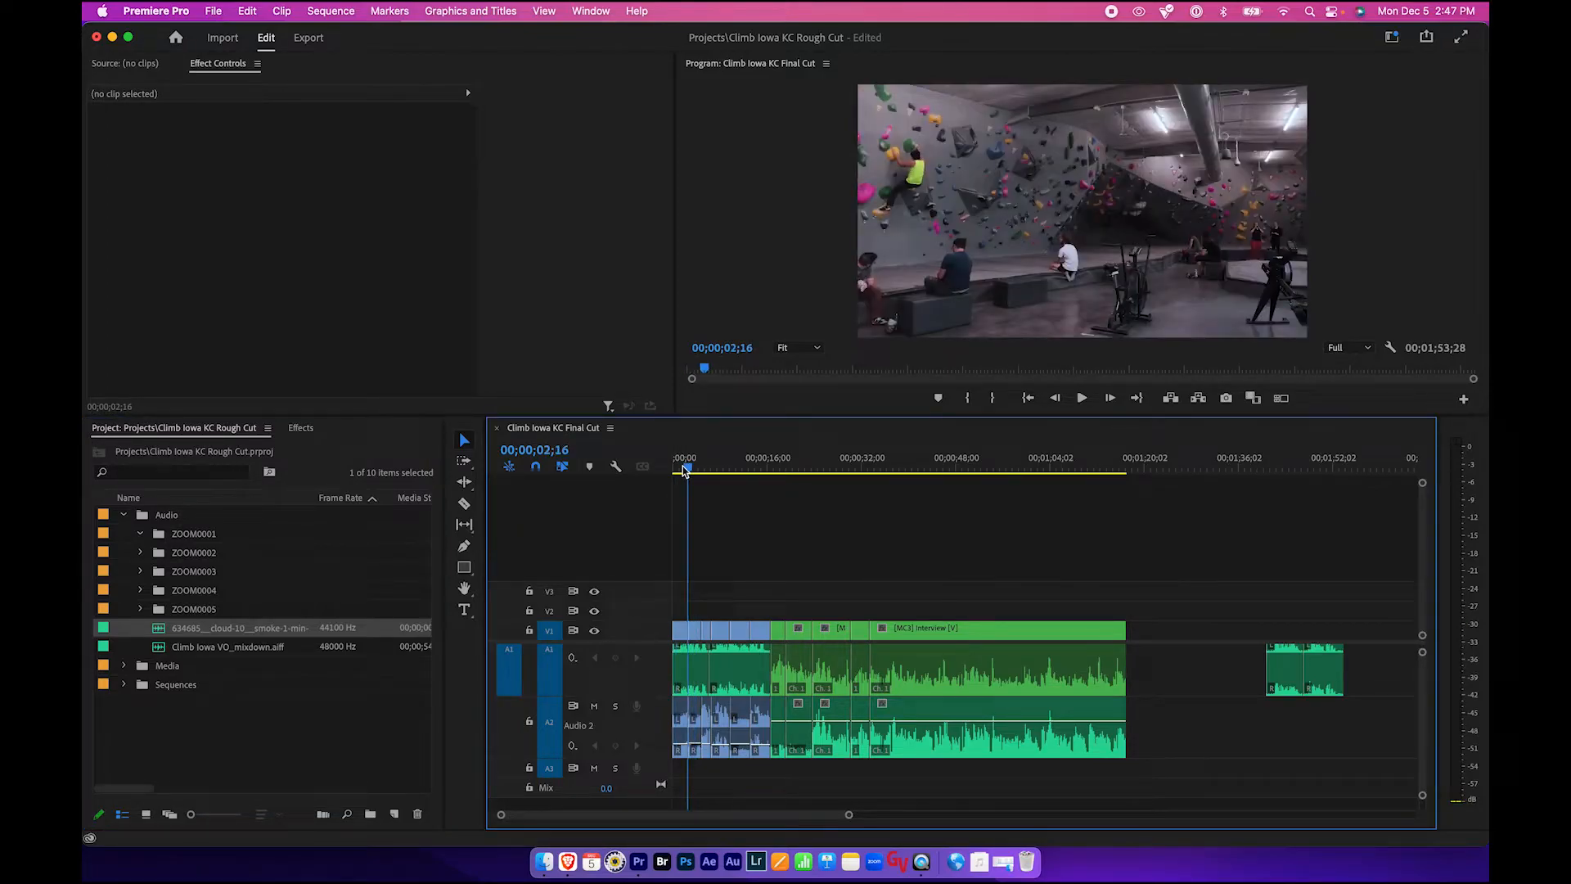
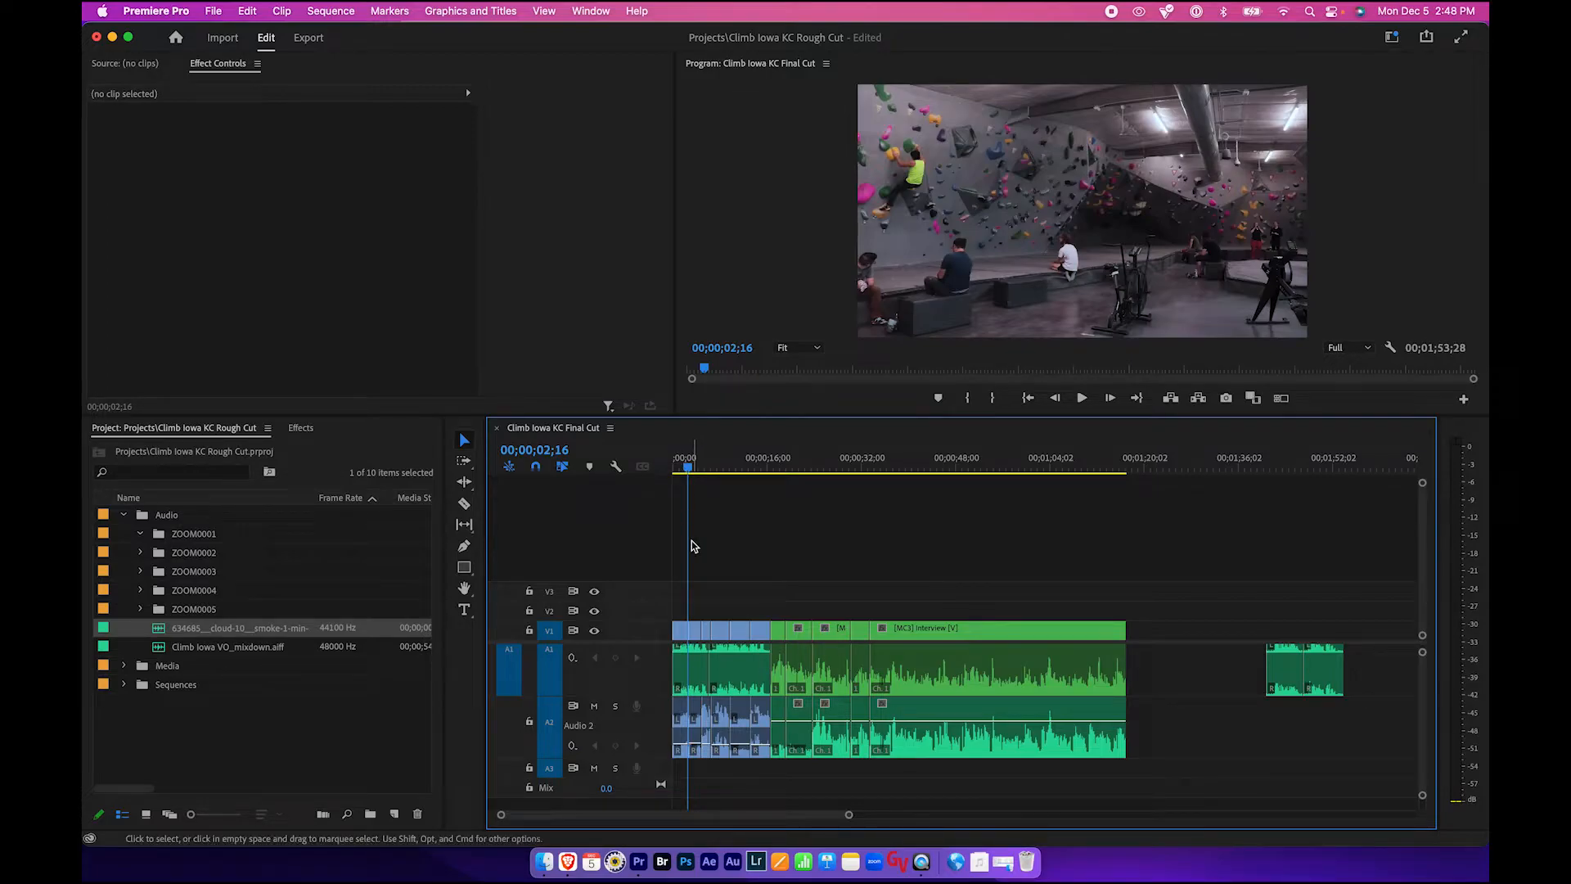
- Expand the Audio 1 track's height in the timeline
double_click(654, 689)
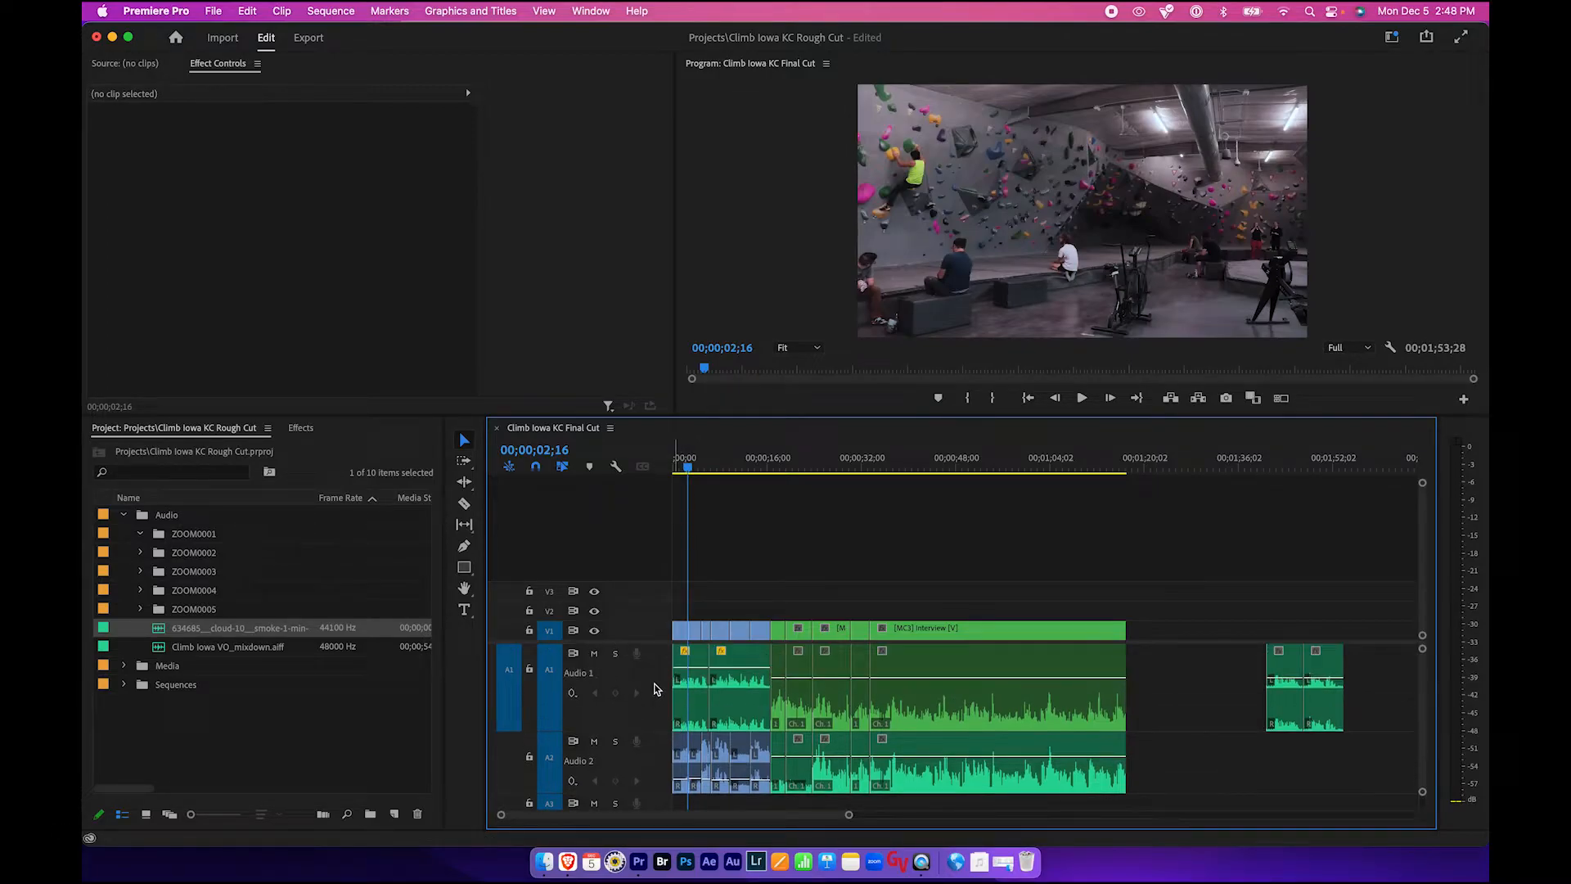
scroll(654, 690, "down", 2)
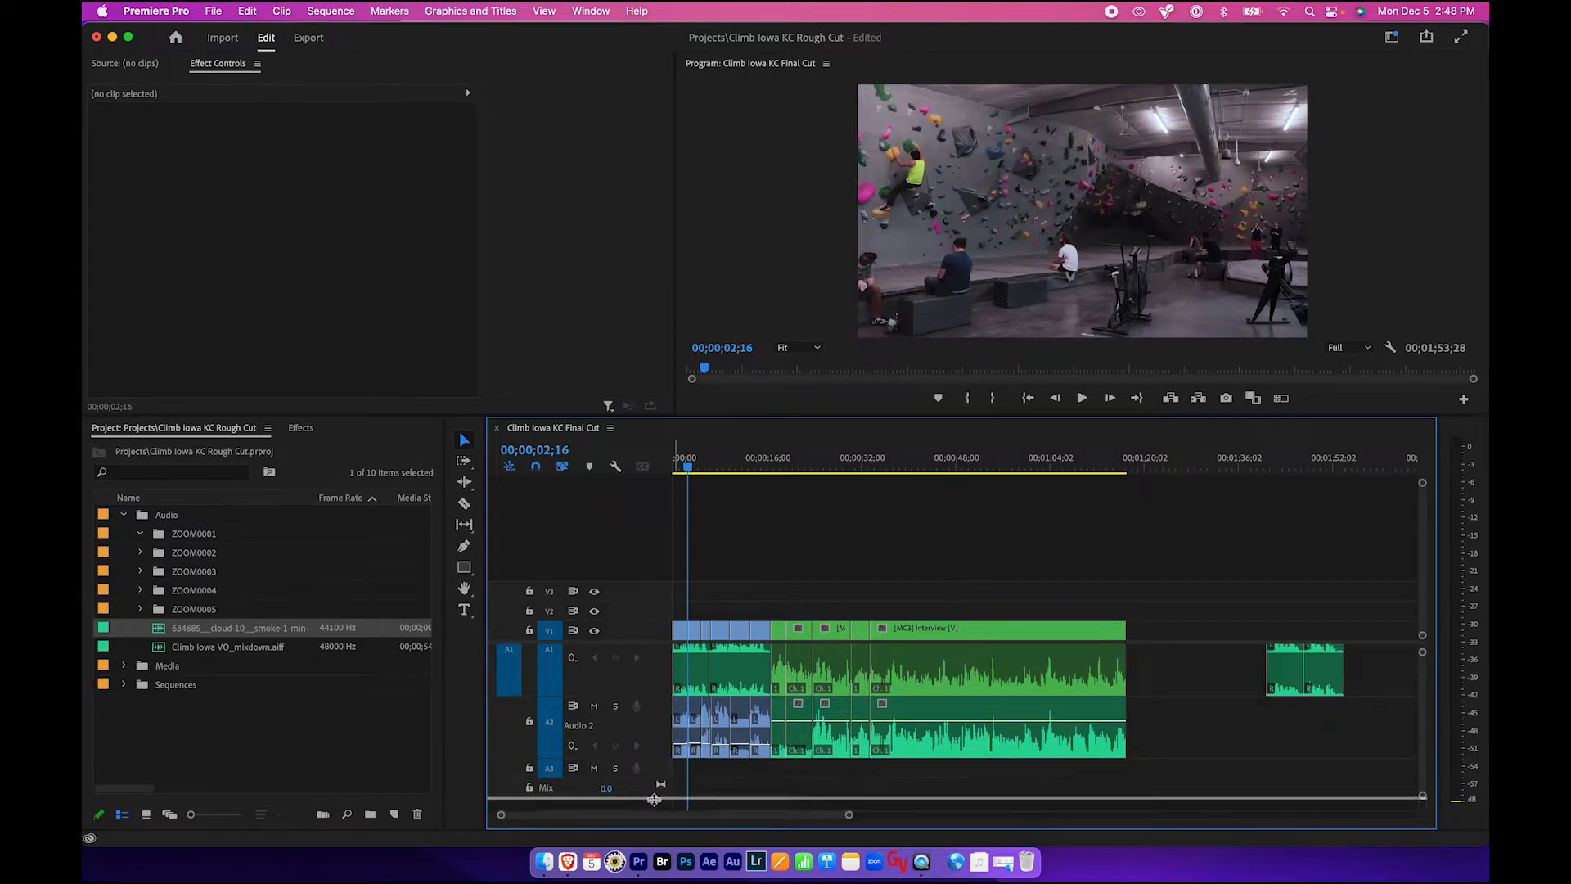
scroll(741, 781, "down", 1)
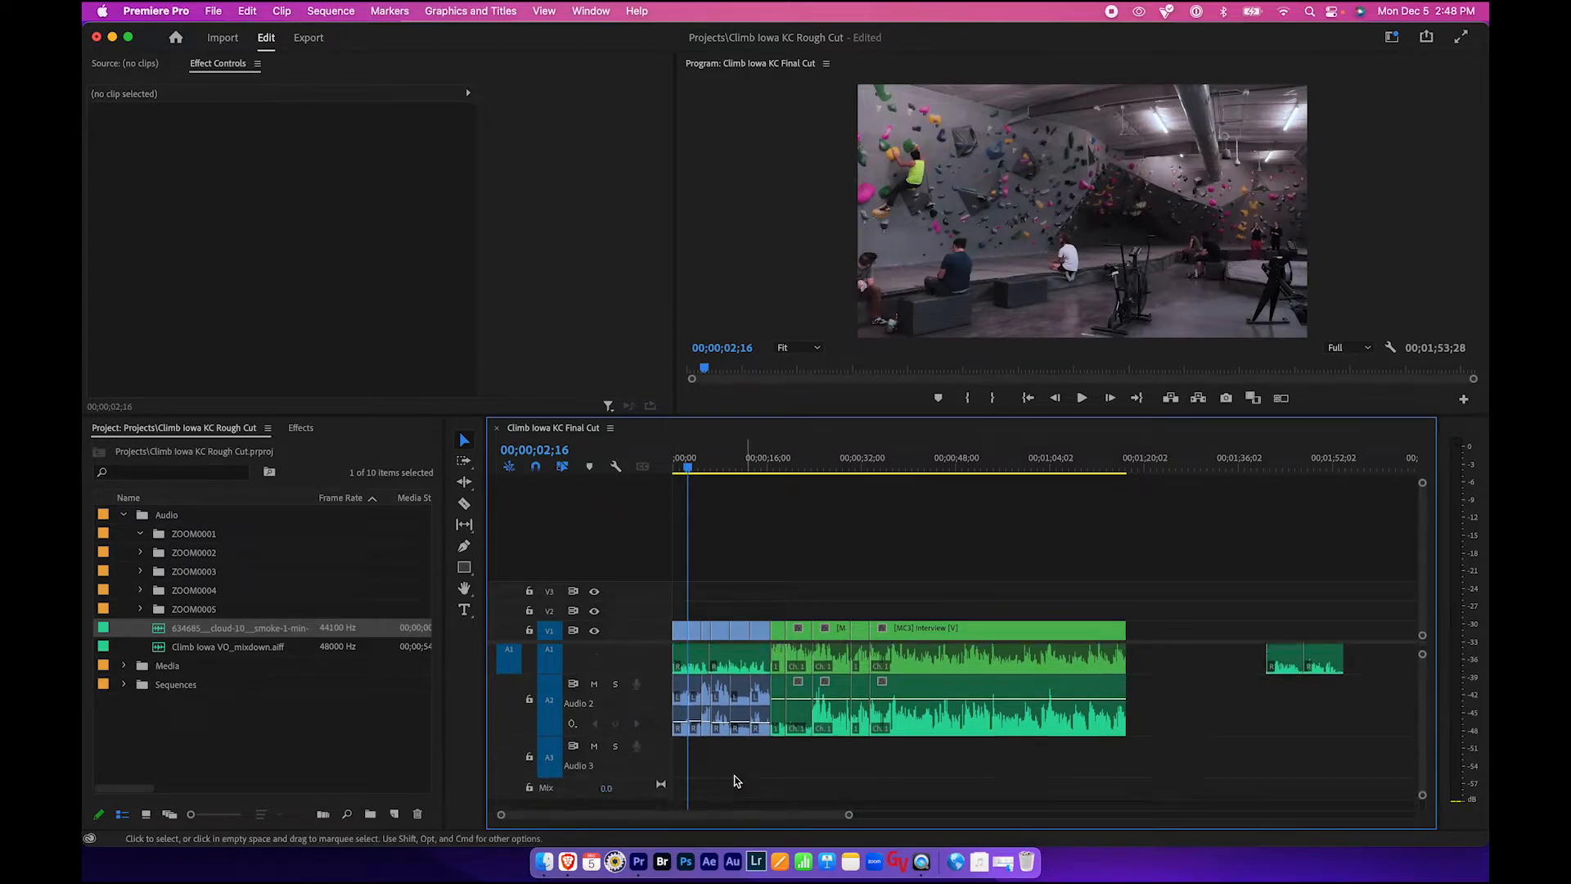
- Add one standard audio track after Audio 3 in the sequence
right_click(661, 763)
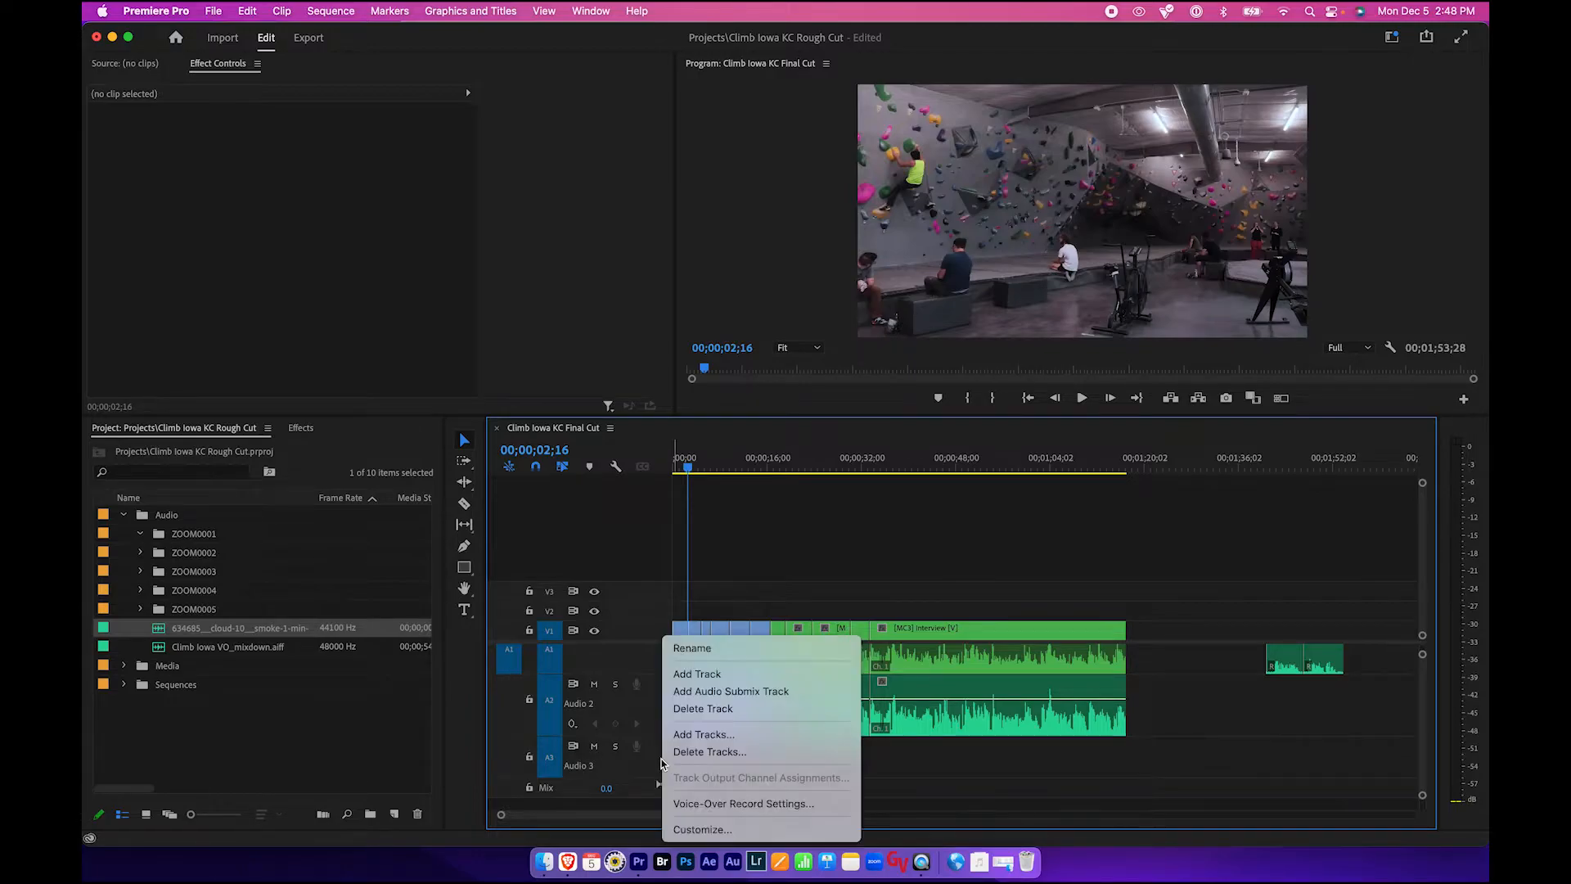
left_click(504, 748)
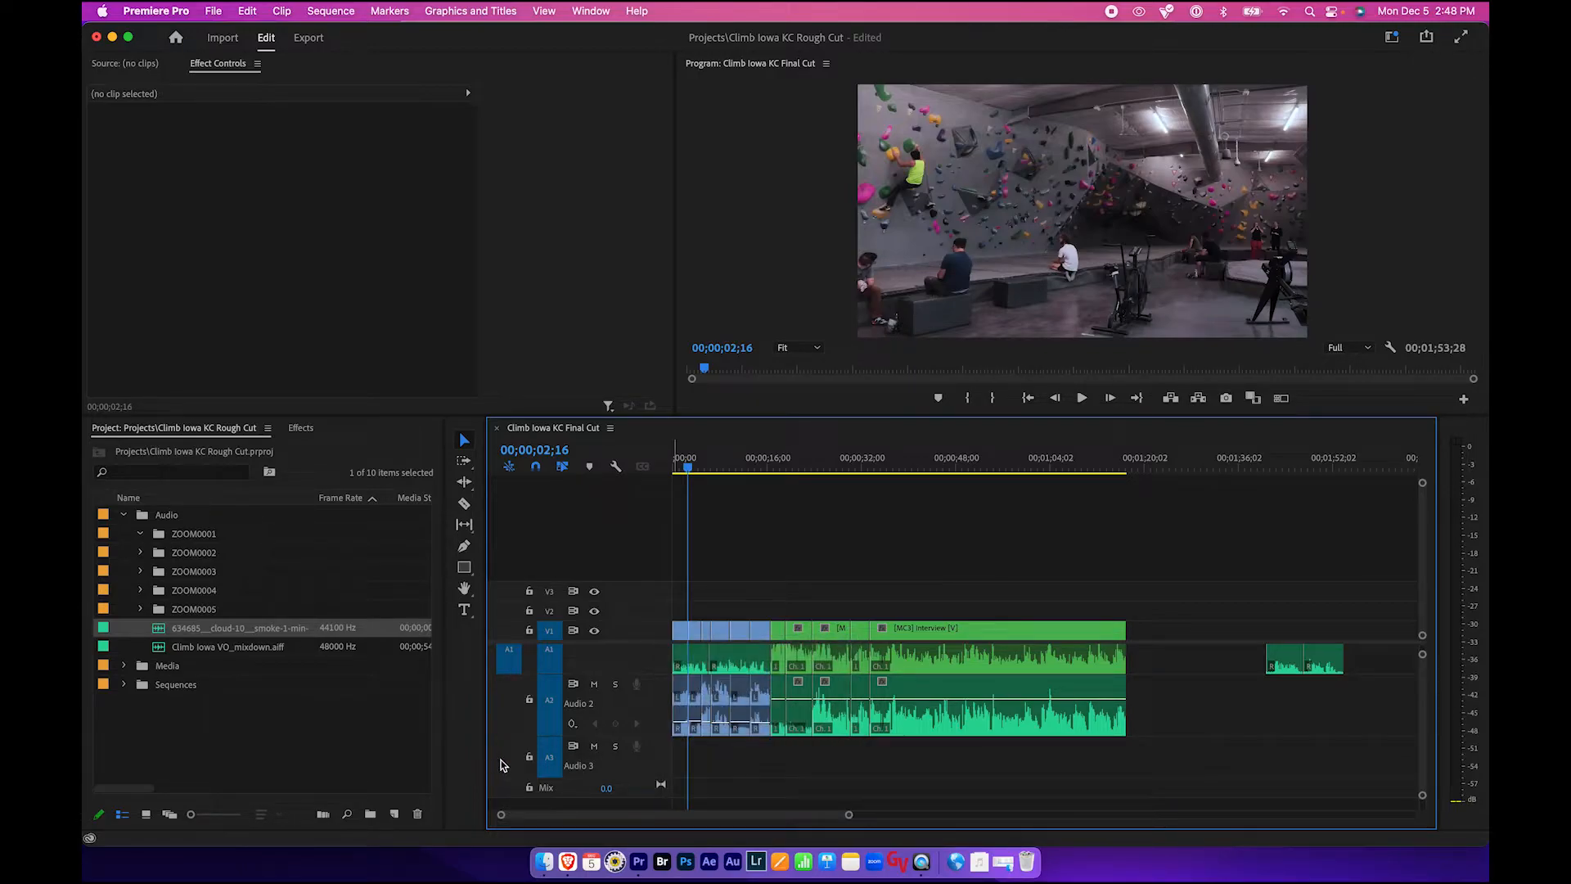
right_click(501, 767)
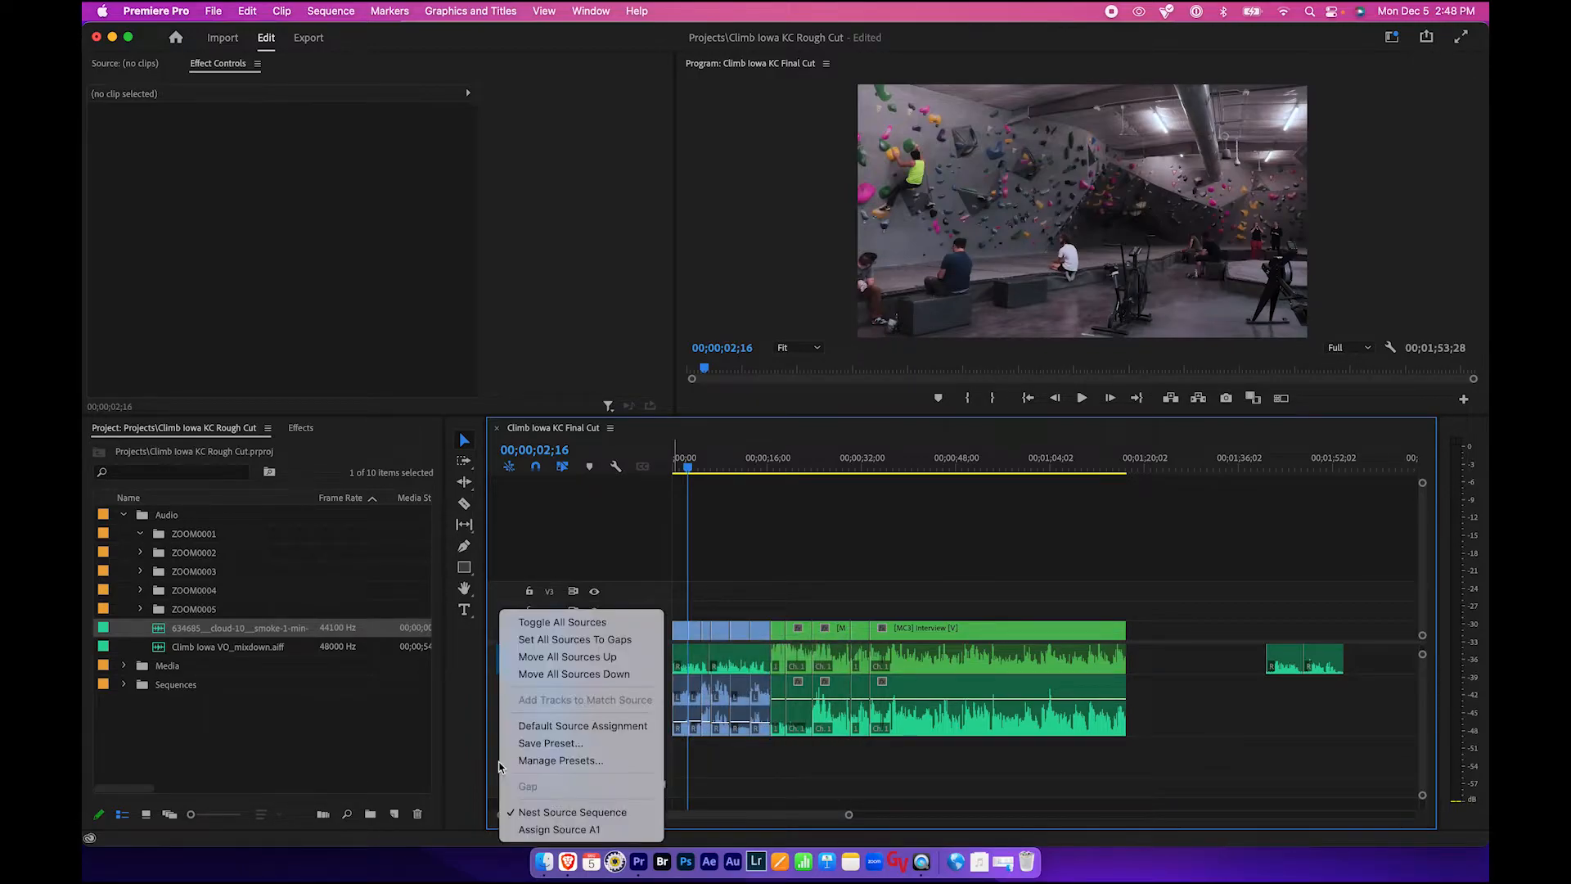
left_click(545, 659)
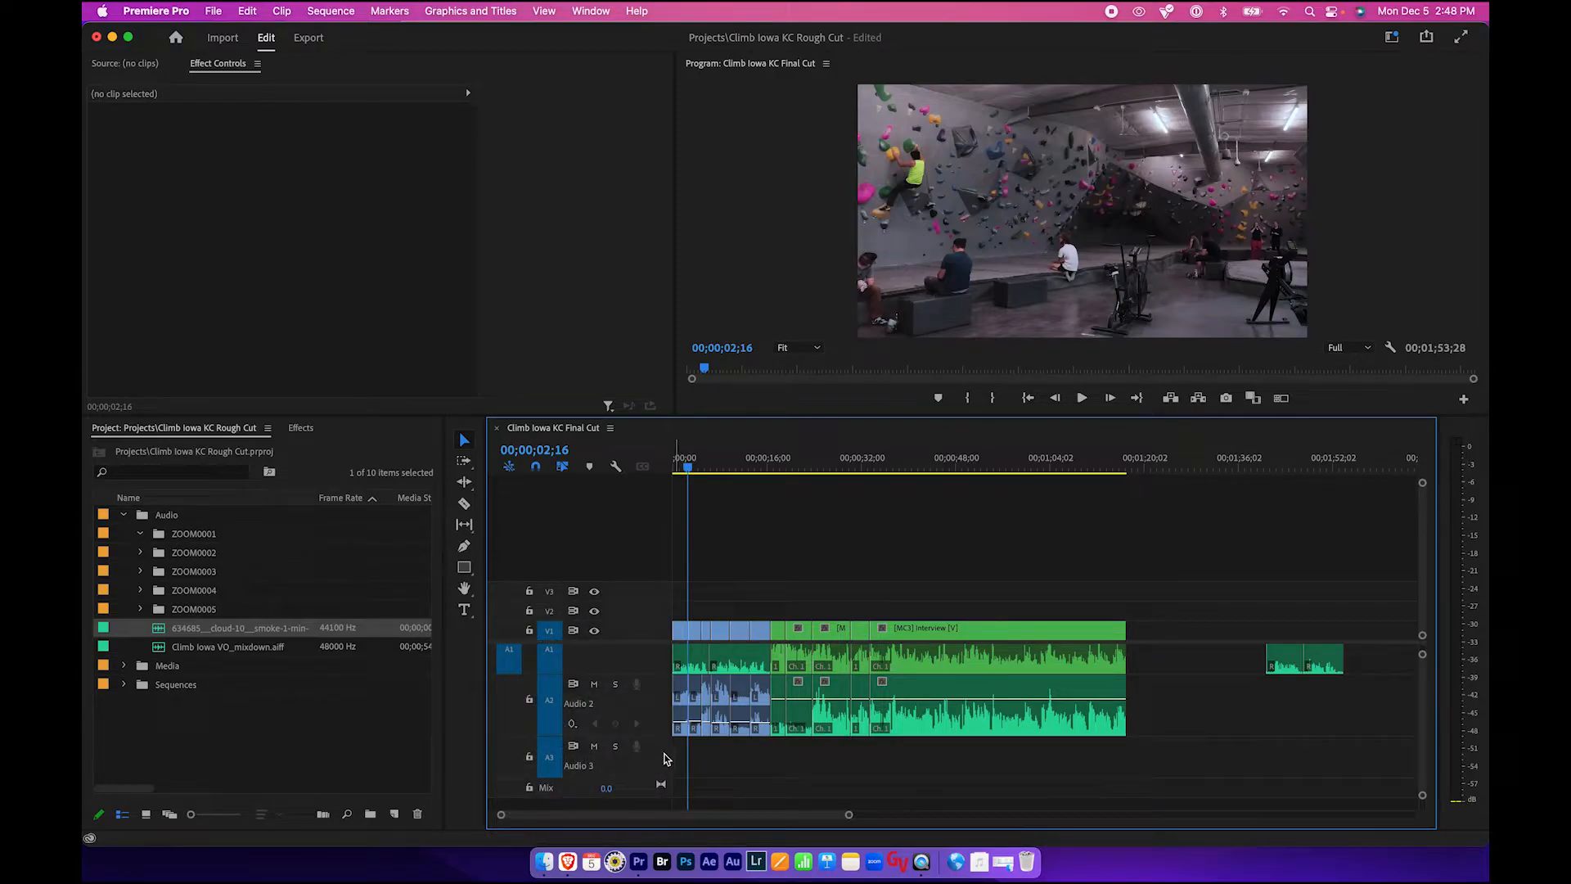
right_click(660, 760)
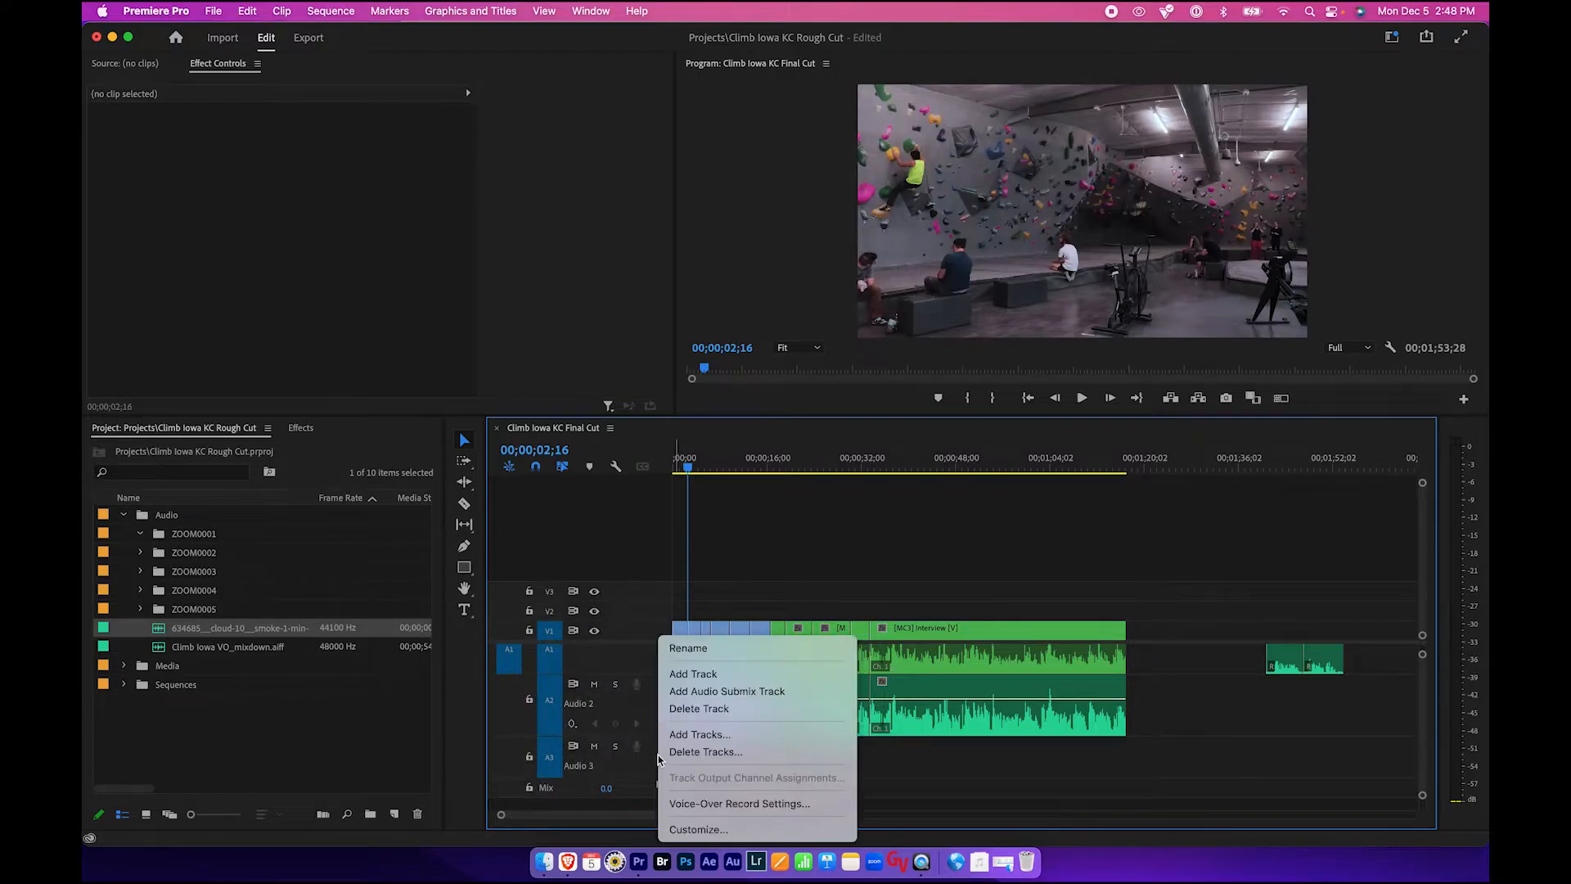
left_click(687, 735)
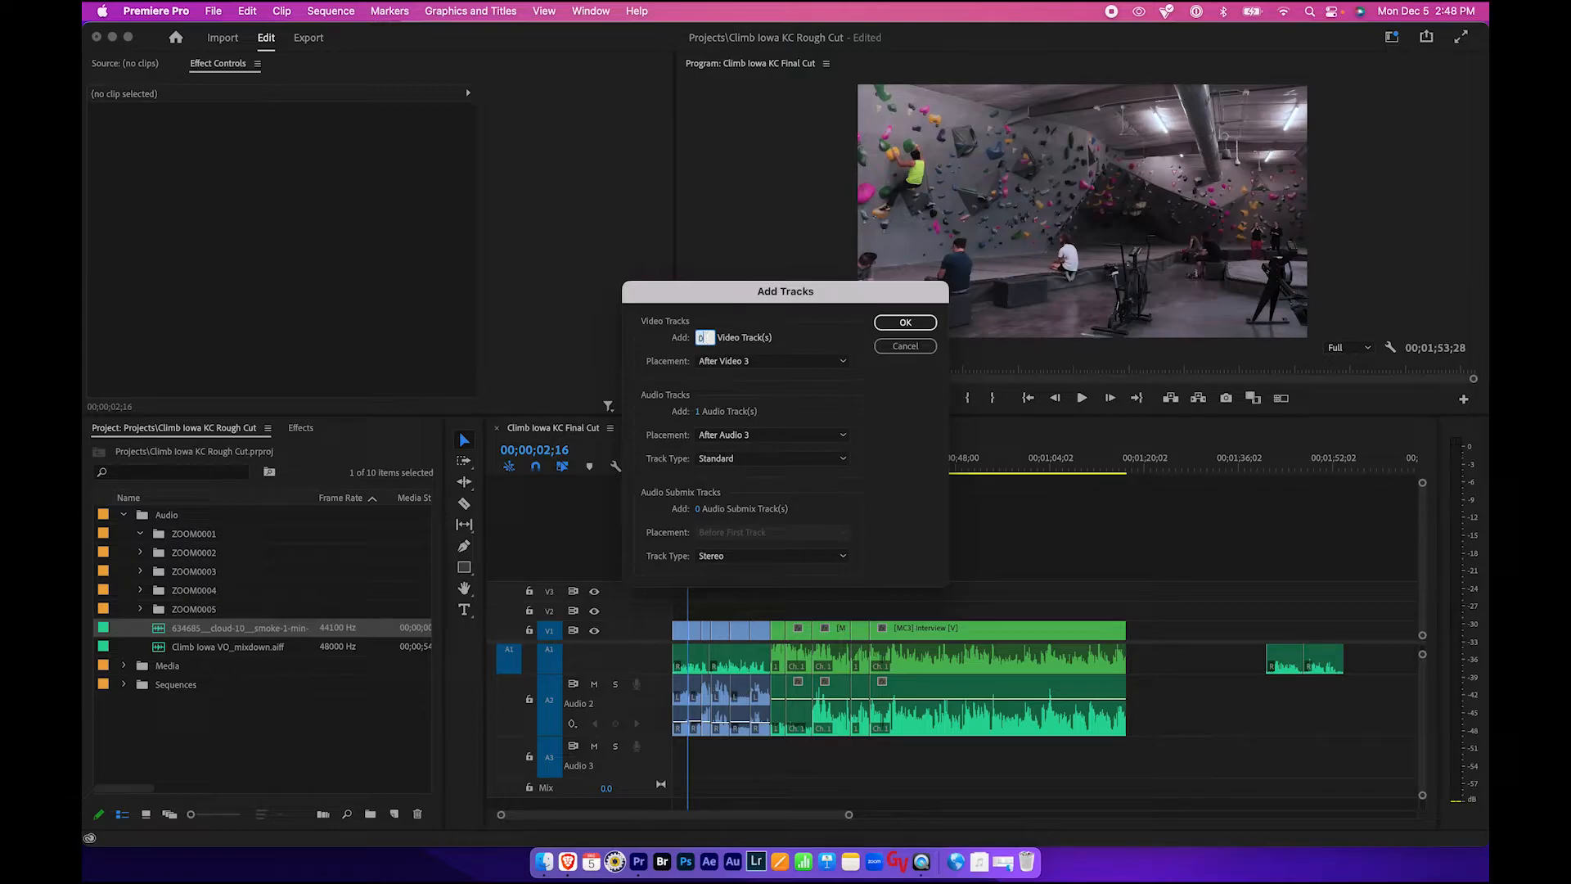
left_click(905, 322)
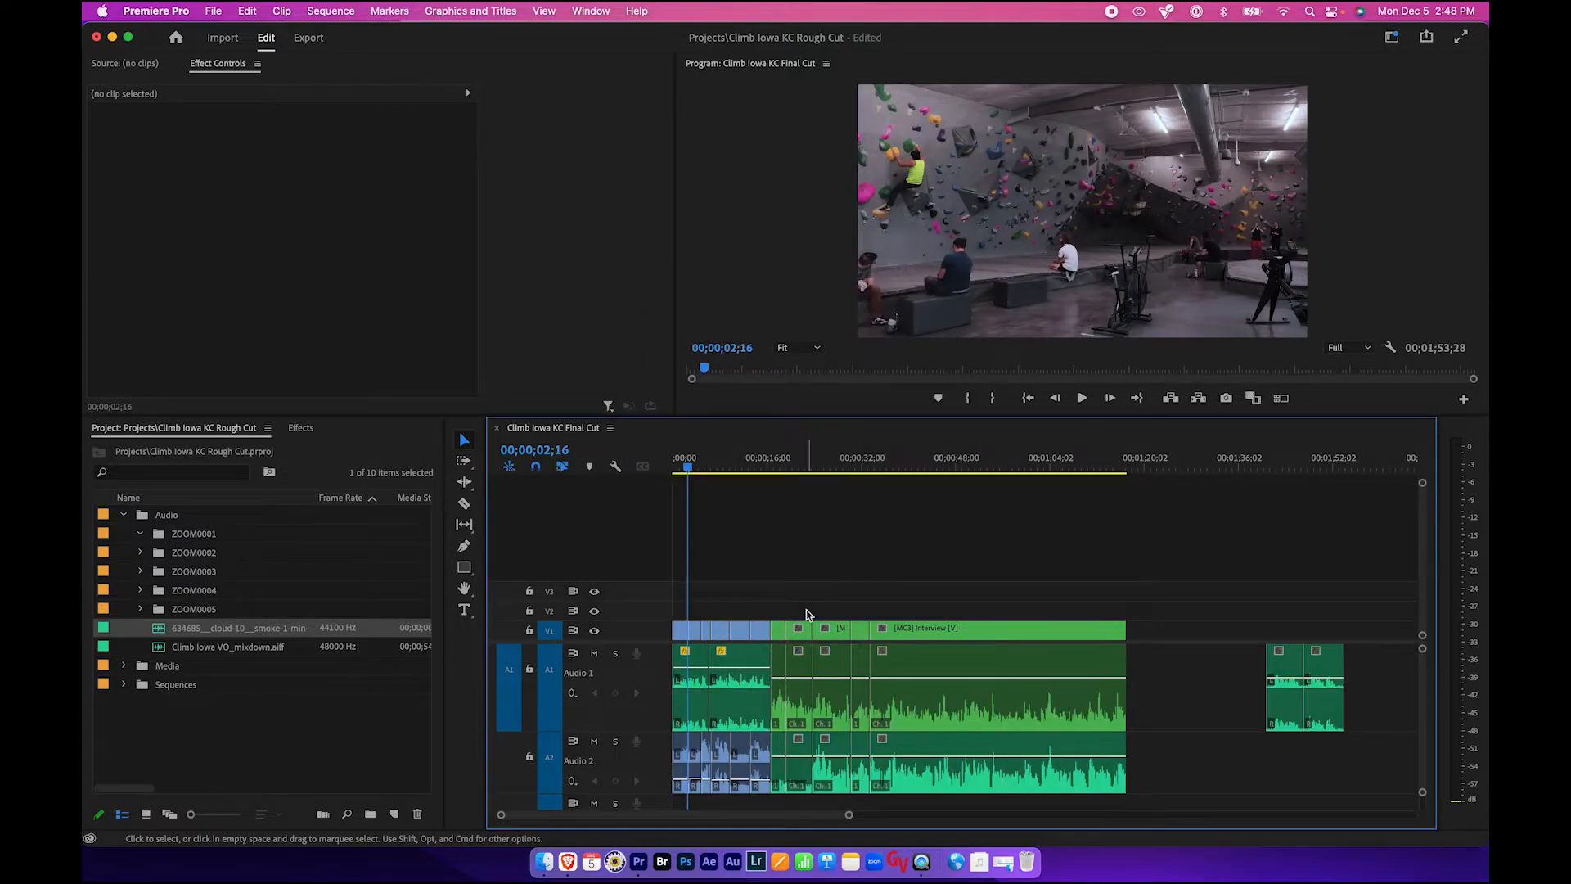
- Place the hip hop loop clip on the Audio 3 track at the start of the sequence
scroll(765, 705, "down", 5)
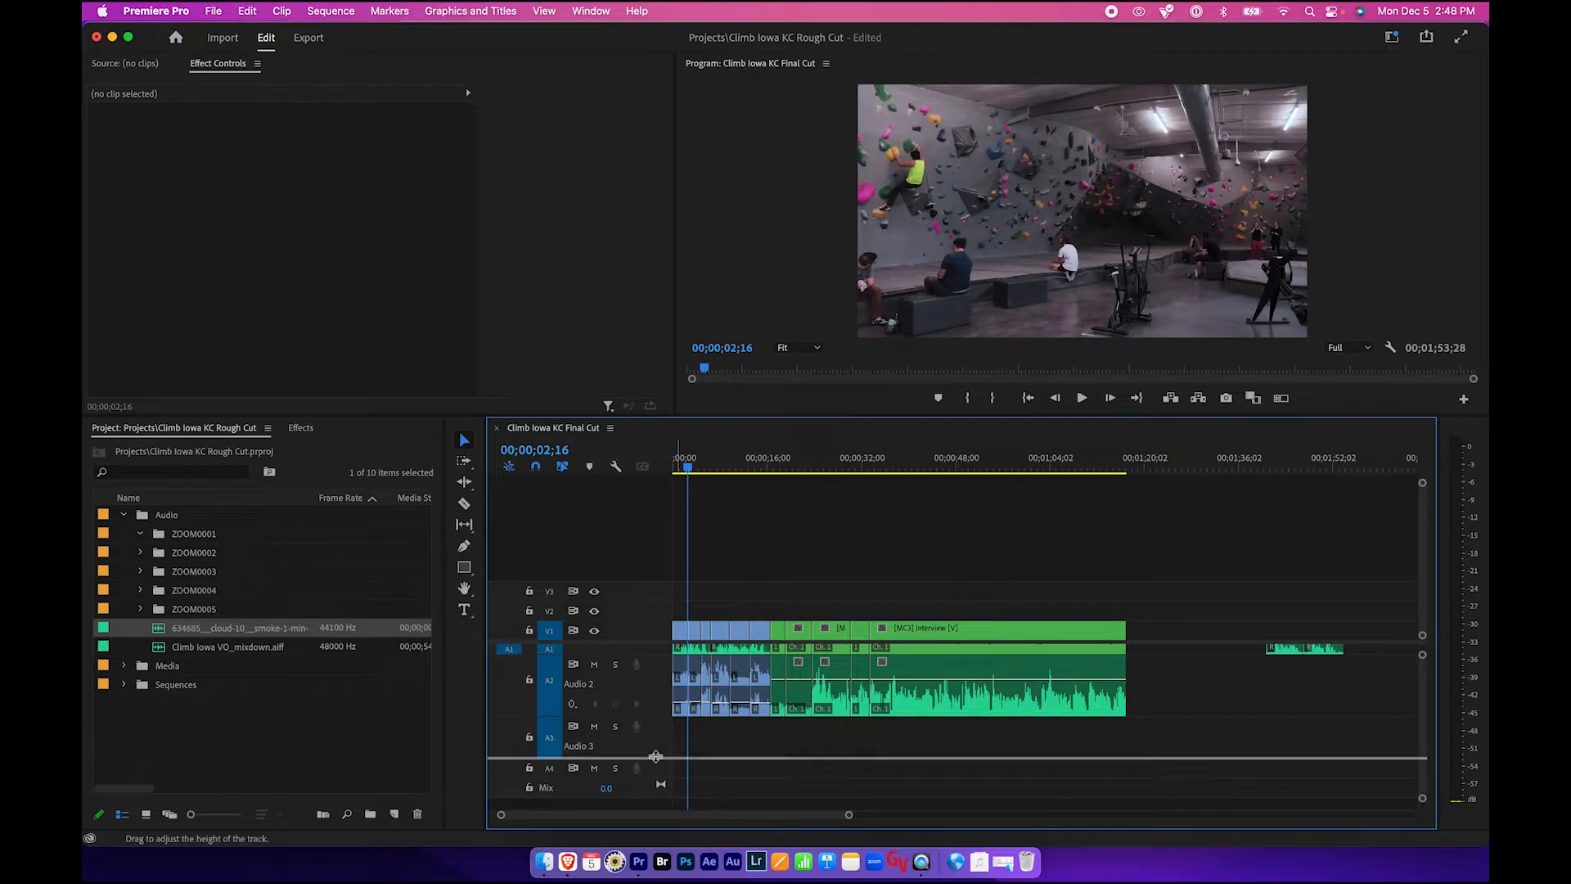
scroll(788, 748, "down", 2)
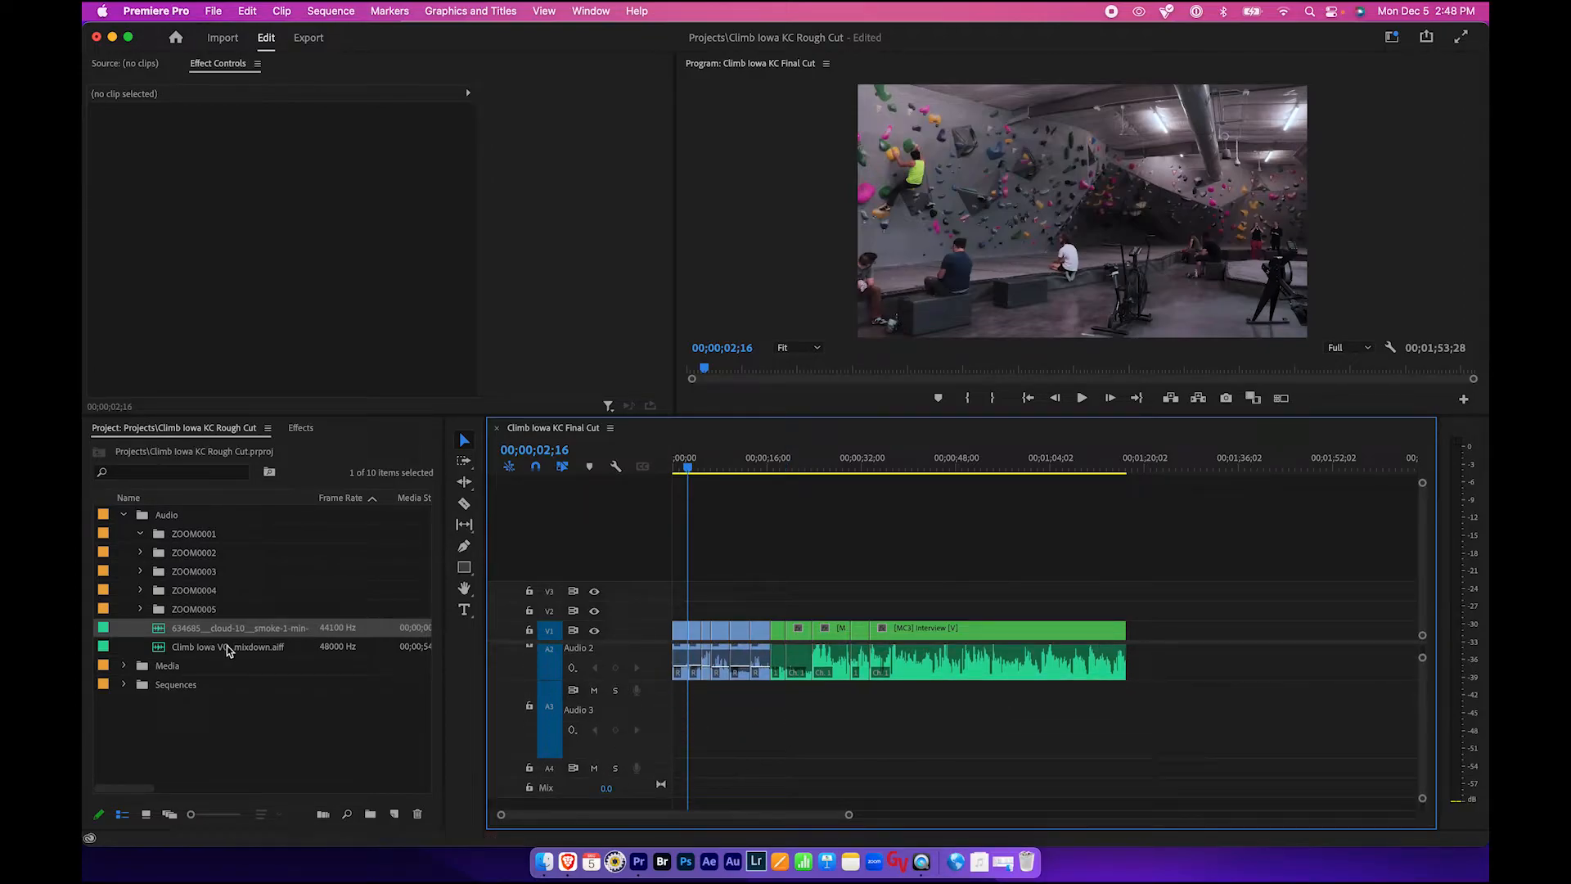
left_click_drag(161, 632, 679, 725)
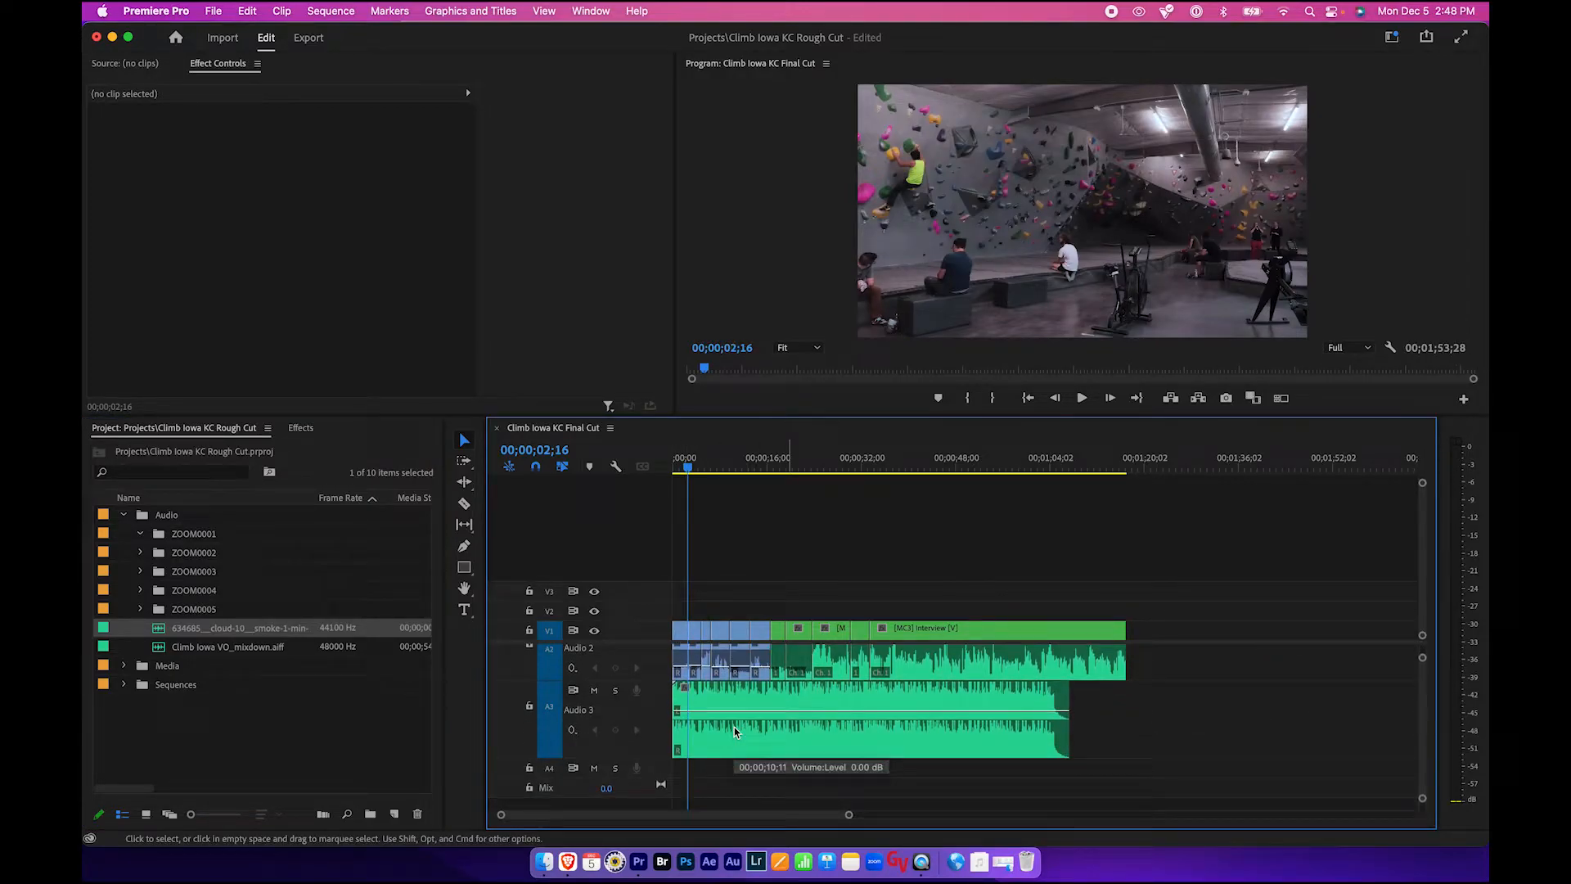
- Play back the beginning of the sequence to hear the music with the footage
scroll(734, 726, "up", 4)
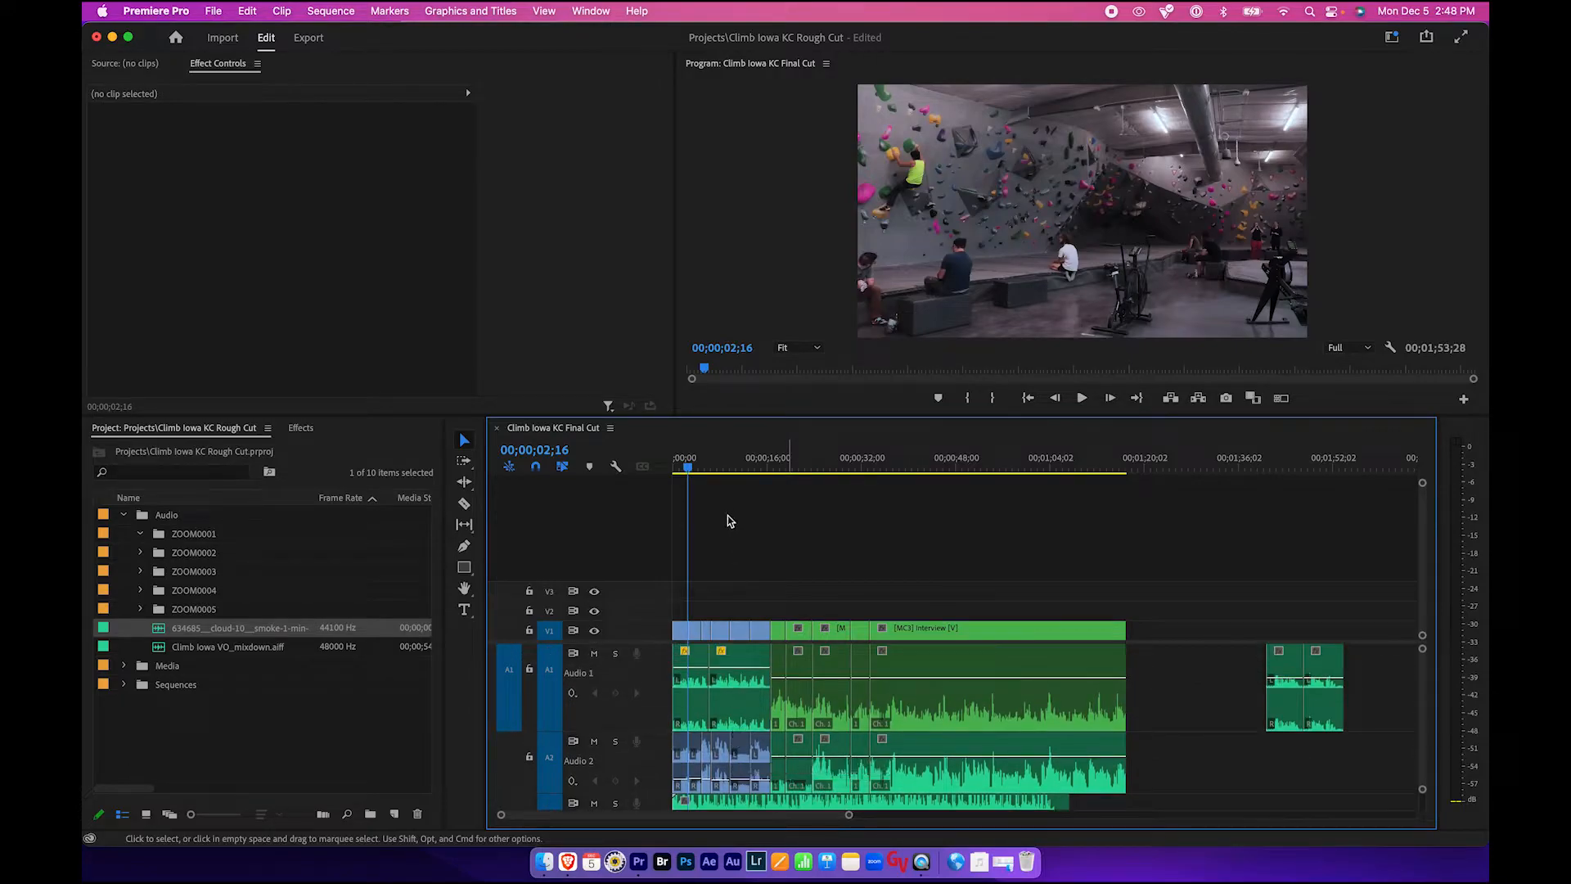
key("space")
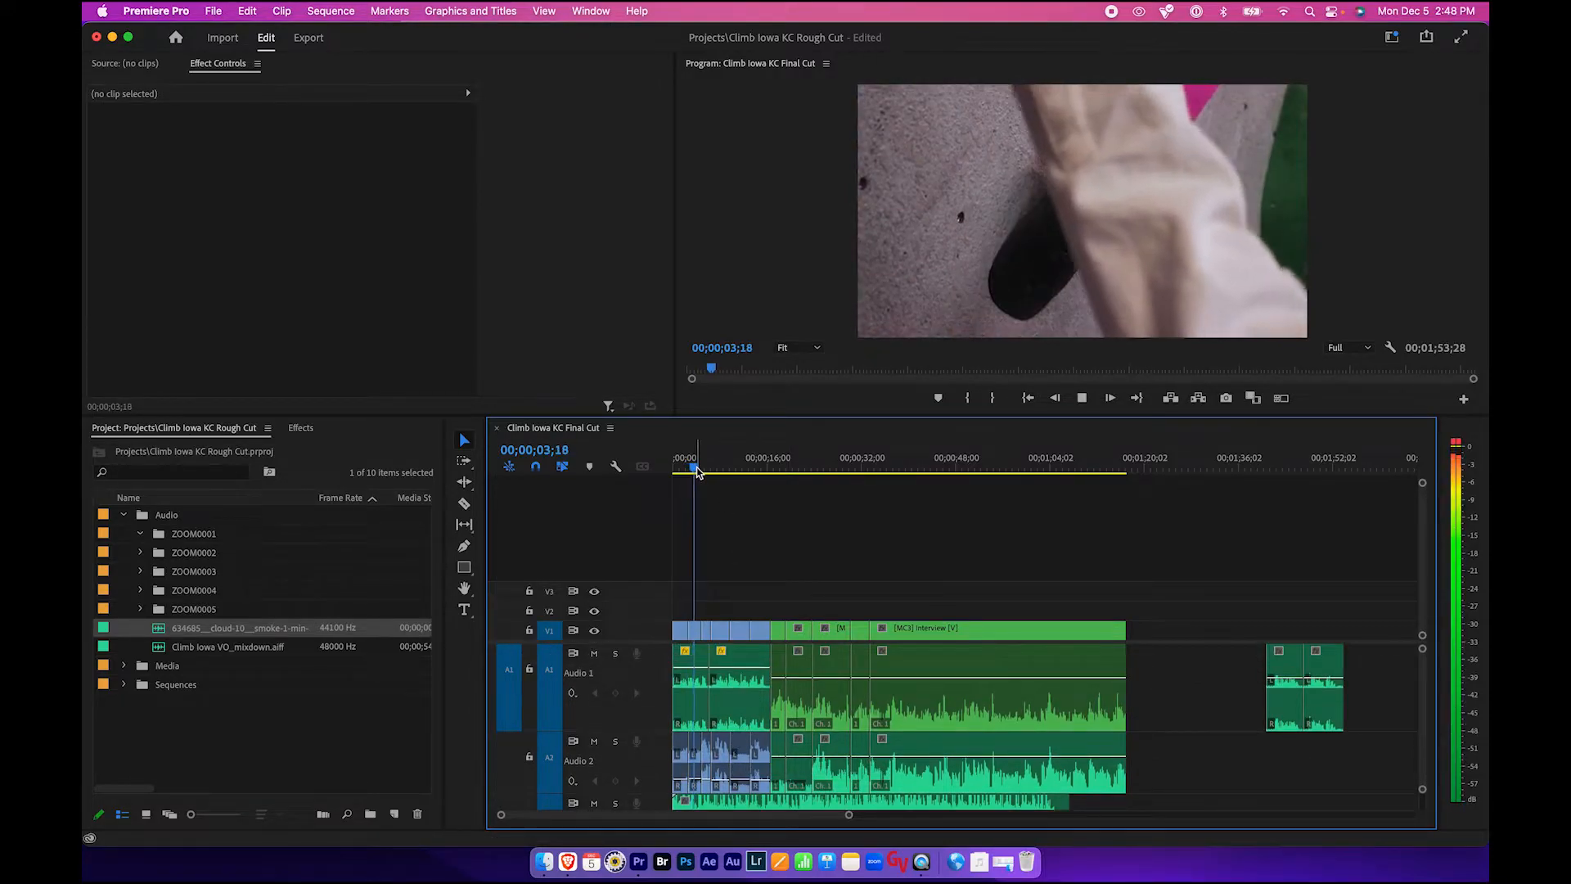
key("space")
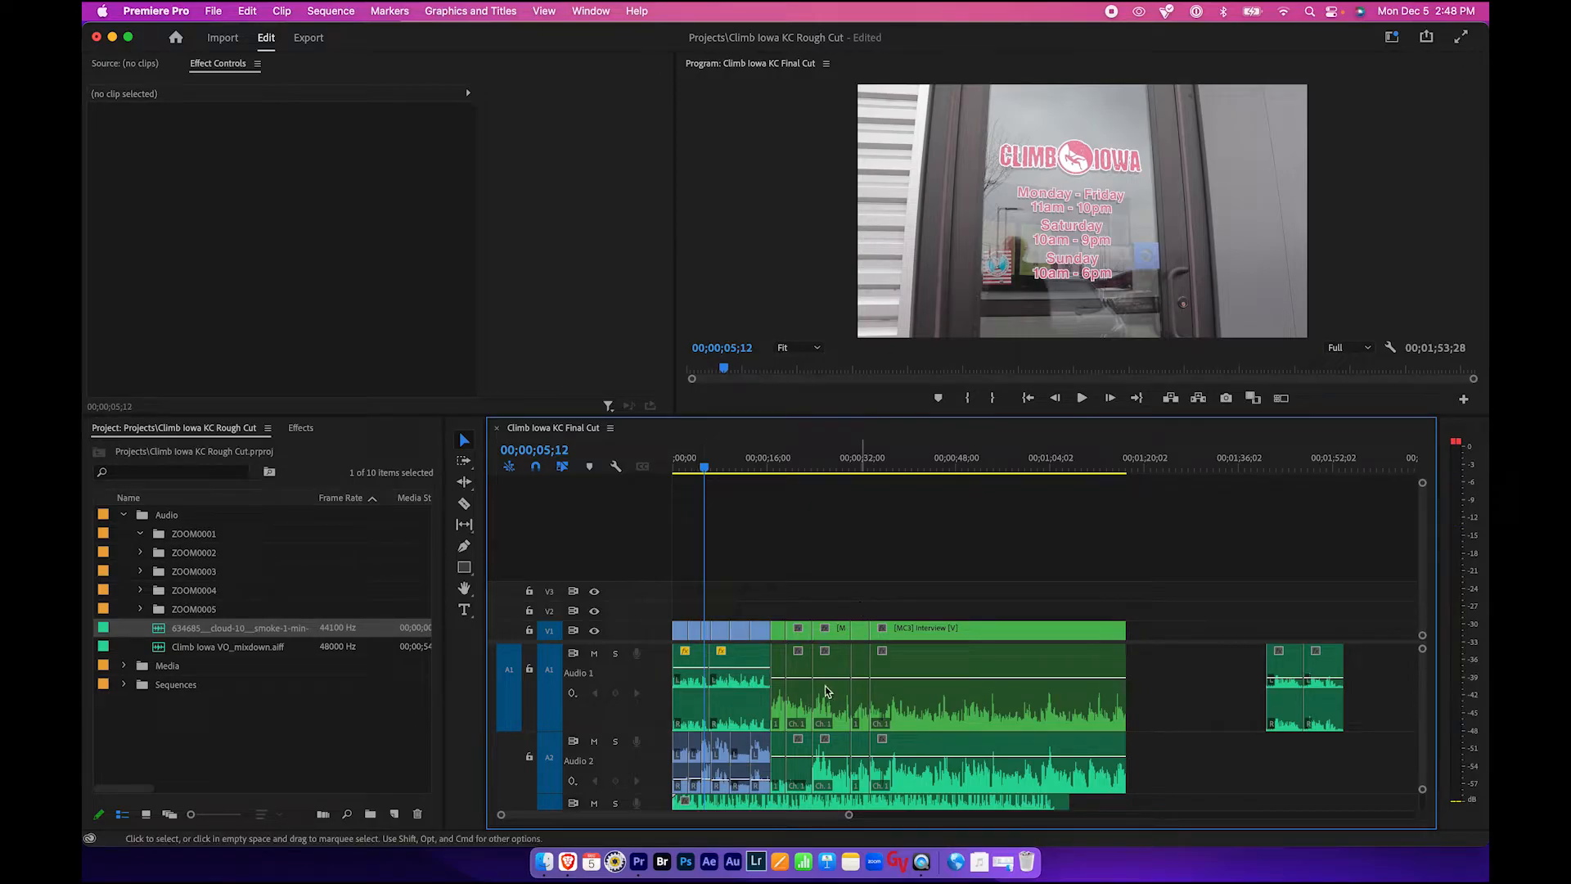
- Enlarge the Audio 3 track and pull the hip hop clip's volume line down
scroll(824, 686, "down", 4)
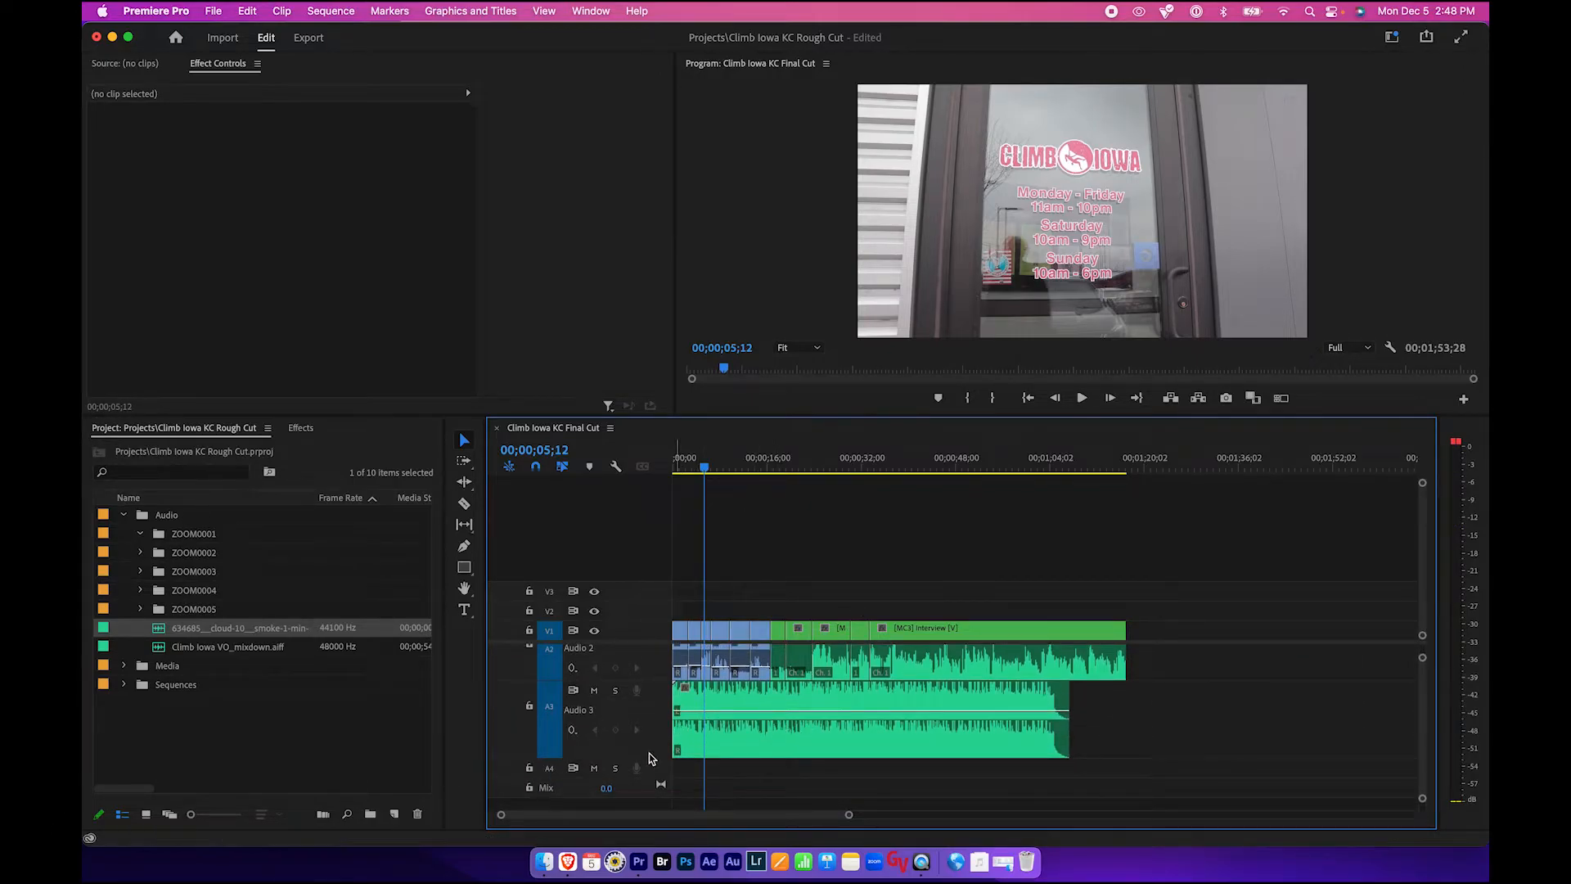
left_click_drag(643, 758, 643, 778)
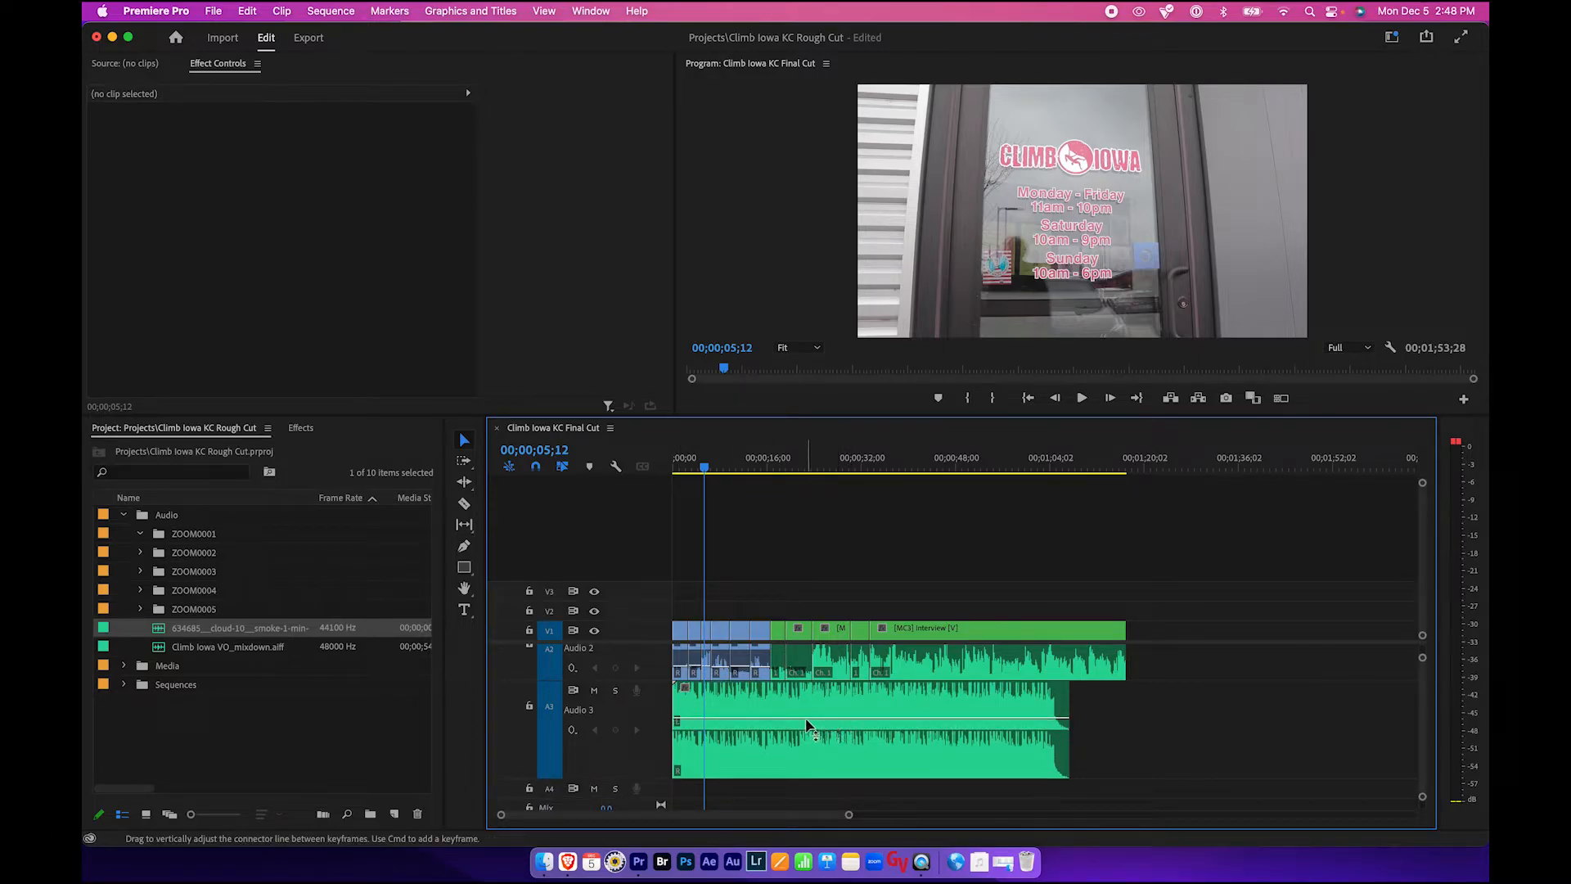
left_click_drag(807, 725, 808, 776)
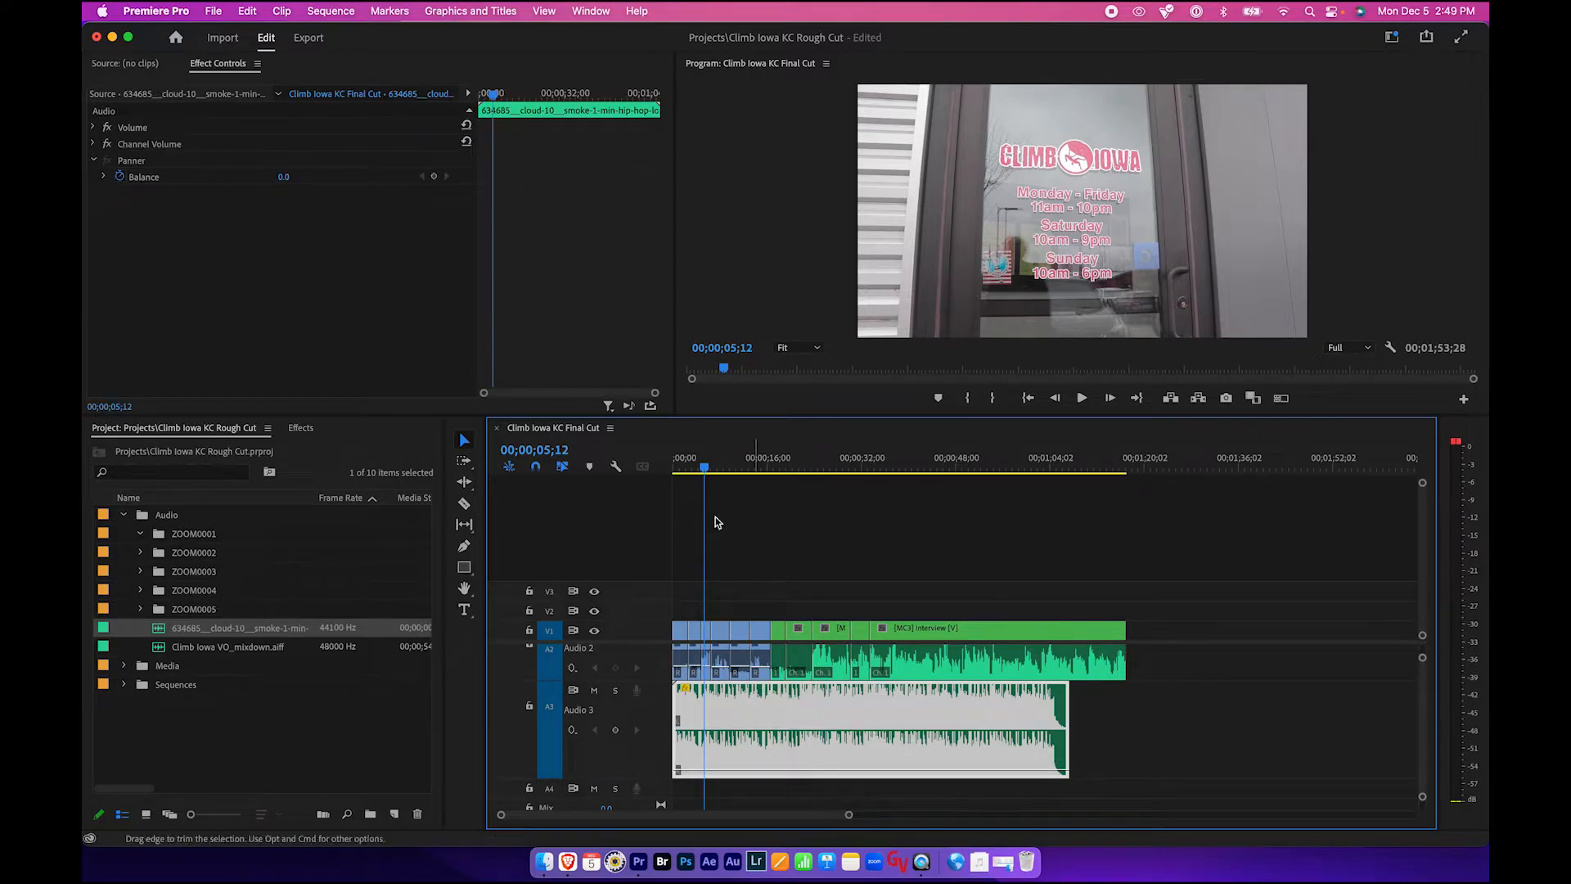
- Play the sequence from its start, soloing and unsoloing the Audio 3 track while listening
left_click(685, 467)
key("space")
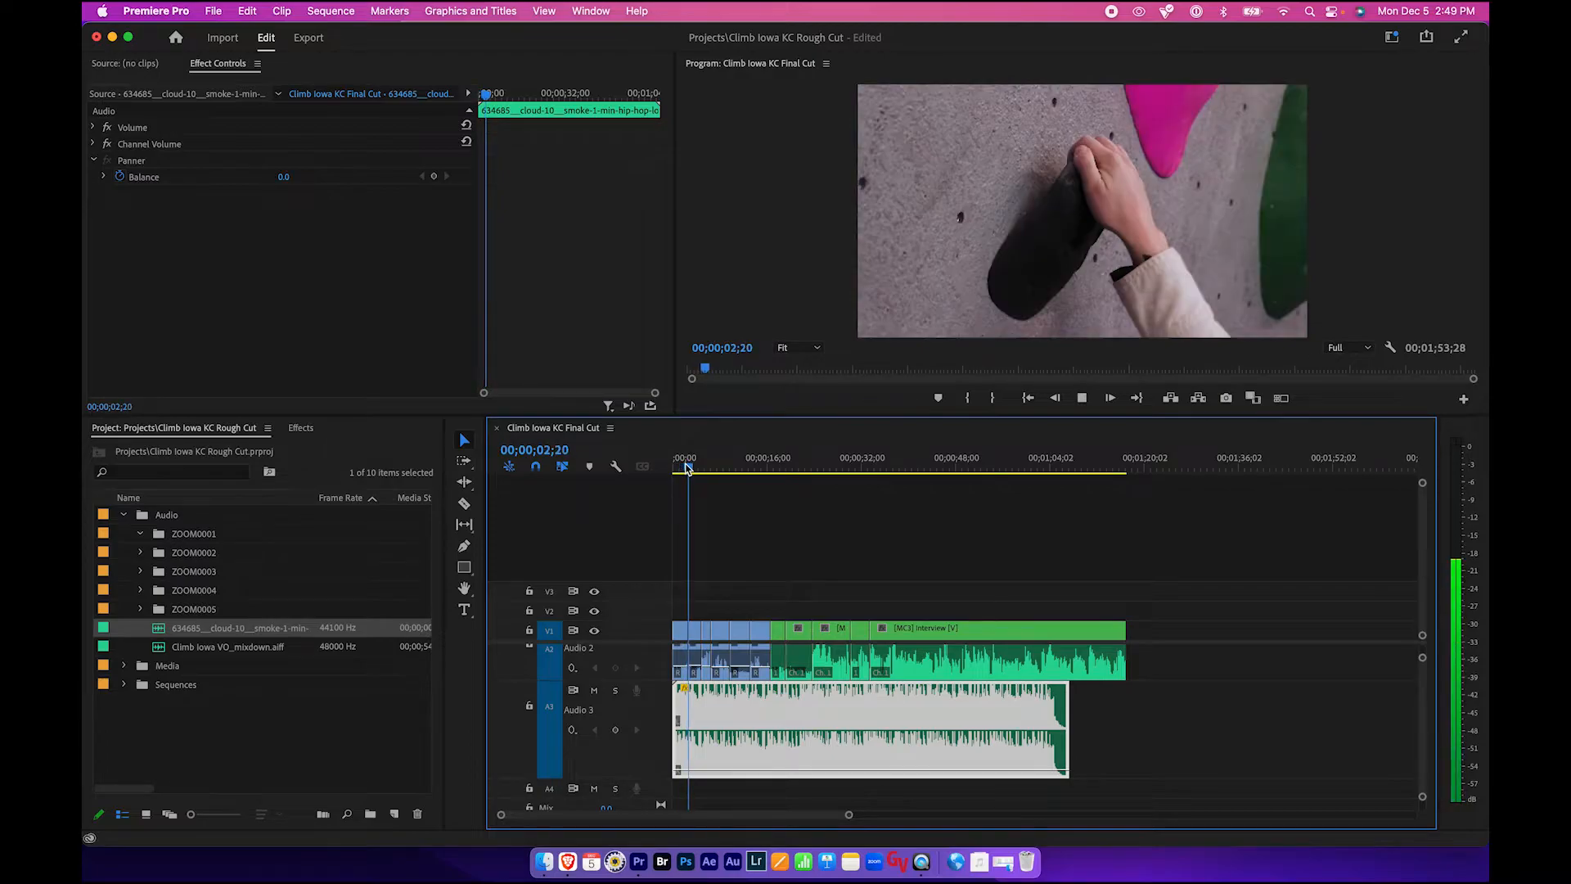
key("space")
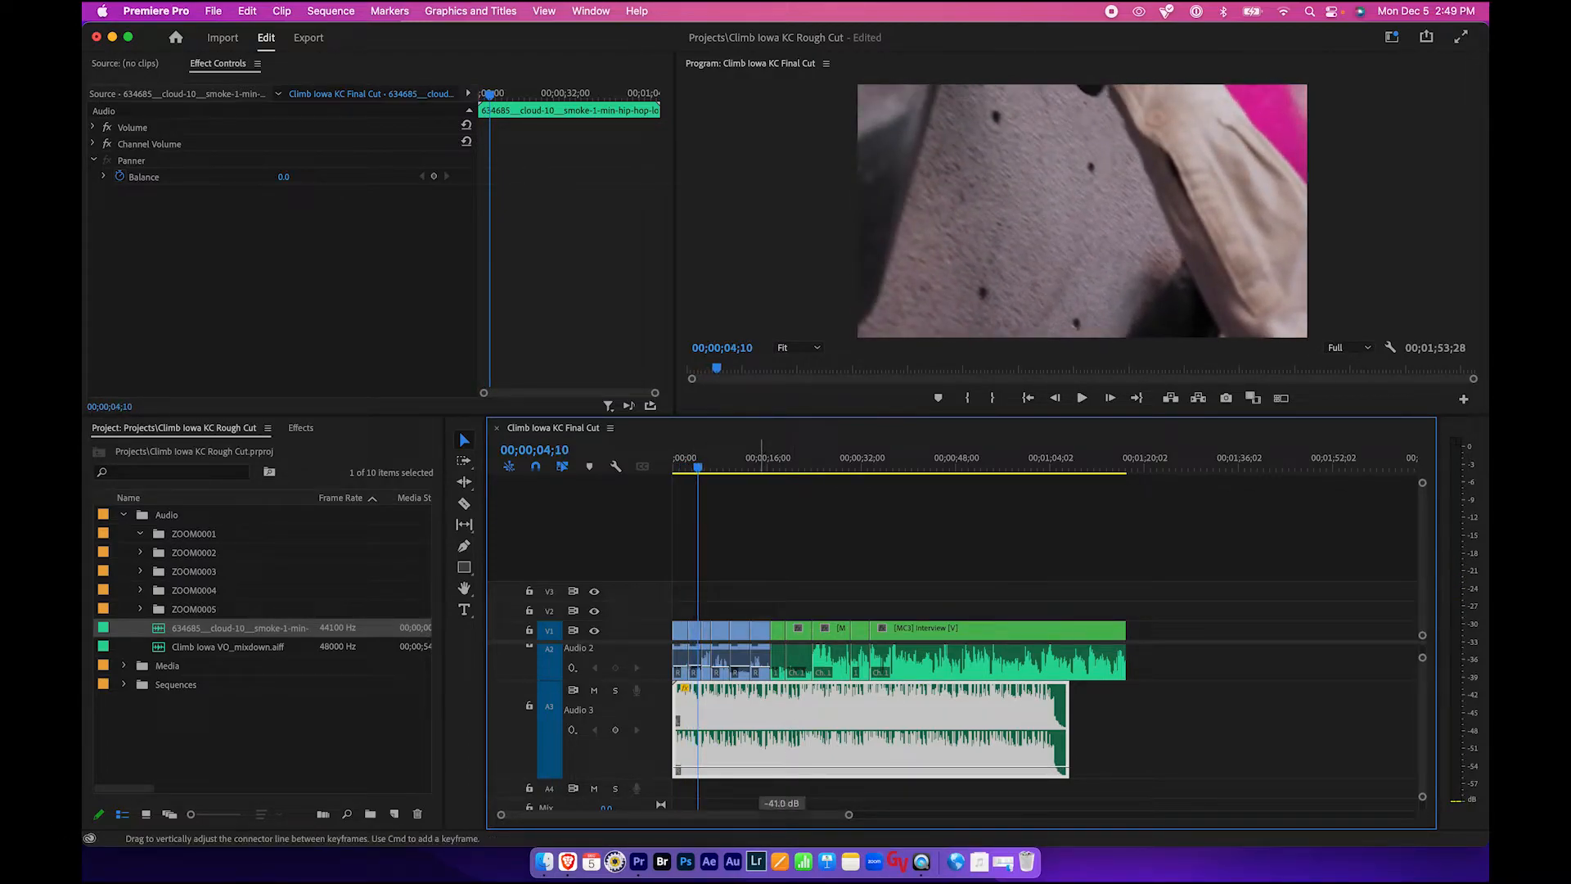
key("space")
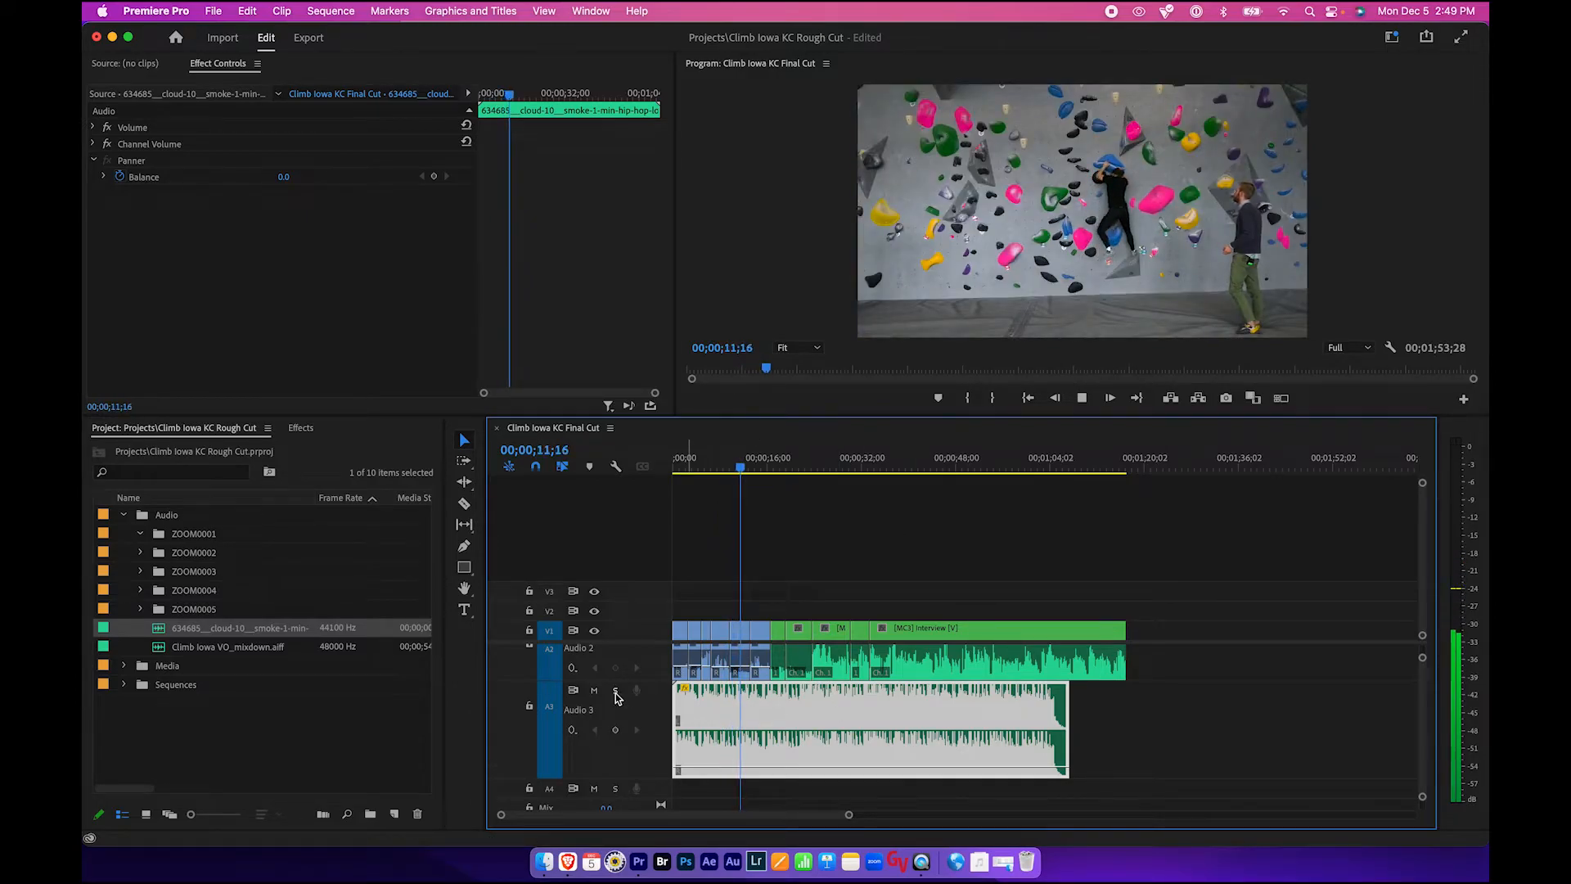
left_click(616, 692)
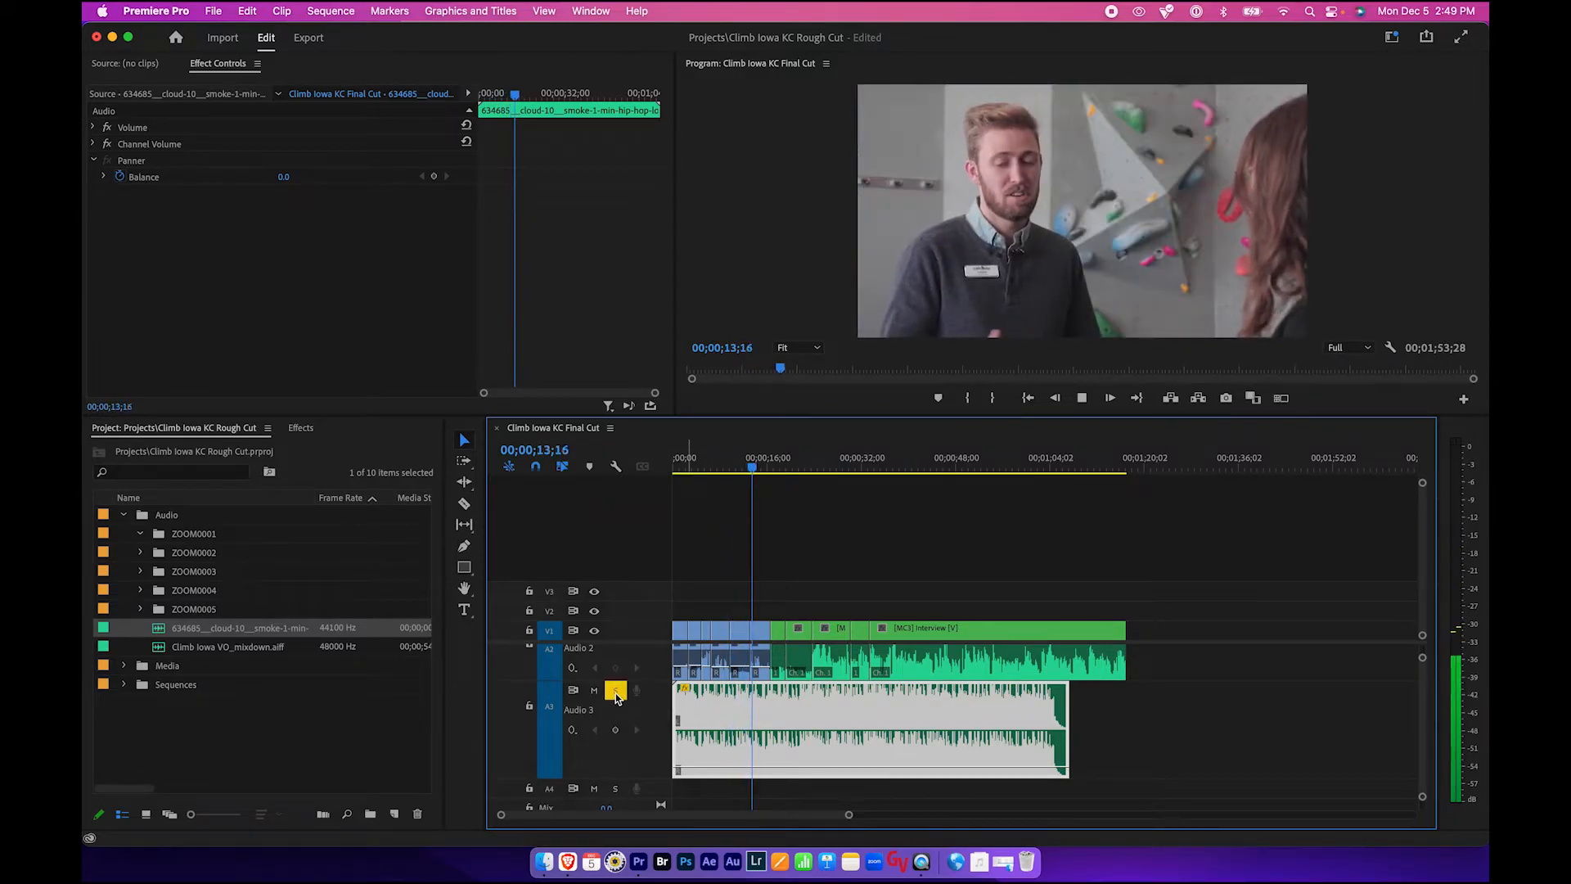
left_click(616, 692)
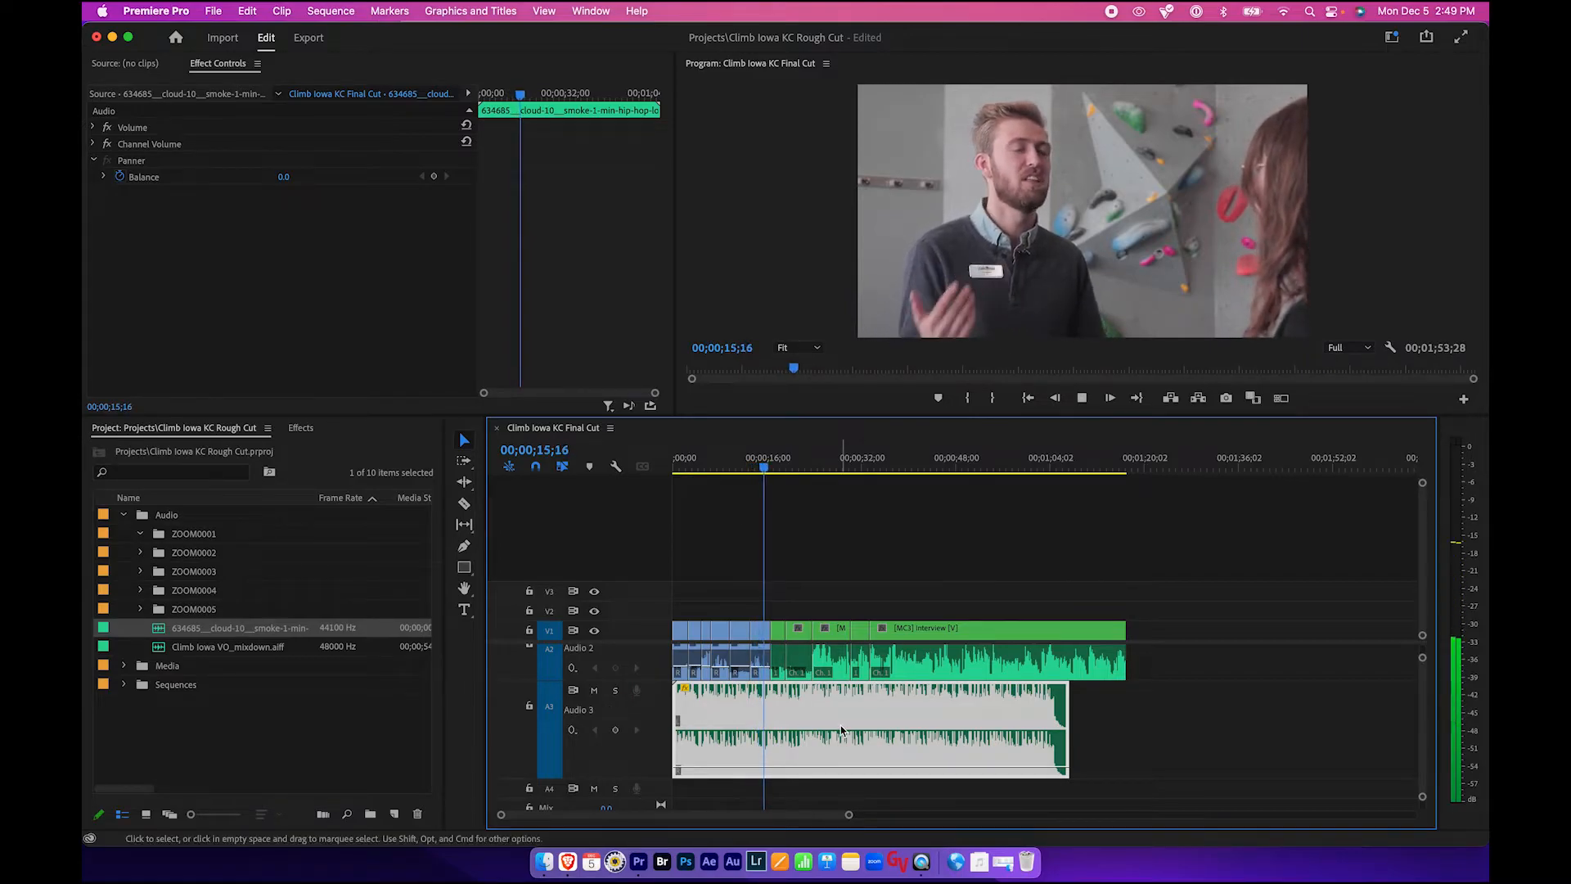
- Stop playback, lower the hip hop clip's volume line further and save the project
key("space")
key("super+s")
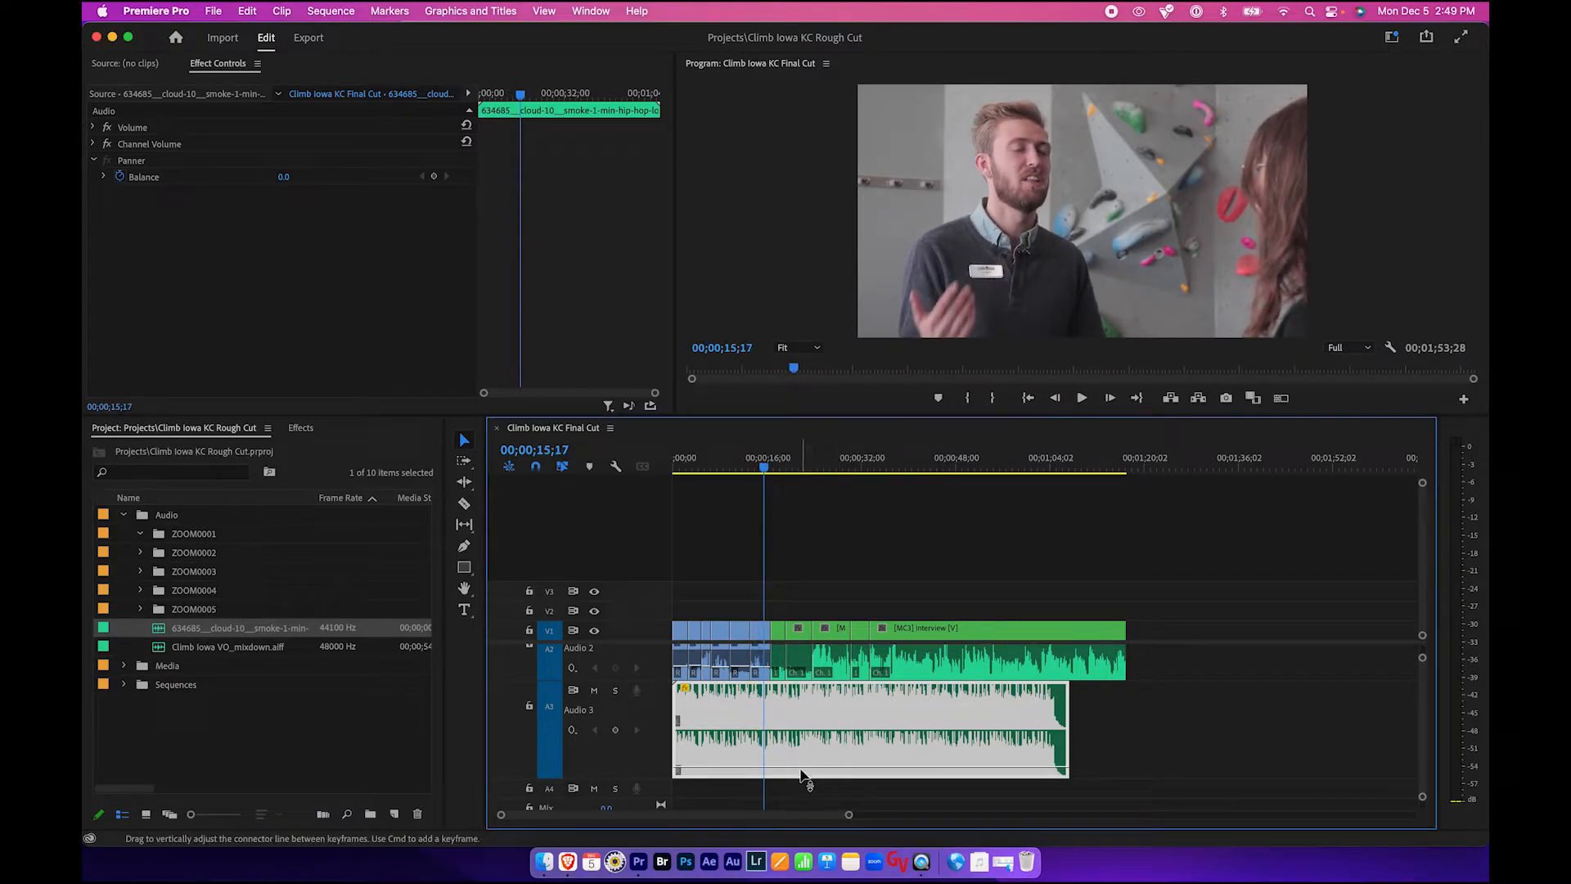
left_click_drag(800, 774, 802, 787)
key("super+s")
- Examine the audio tracks and the hip hop clip's extent against the video in the timeline
scroll(881, 716, "up", 3)
scroll(881, 715, "up", 1)
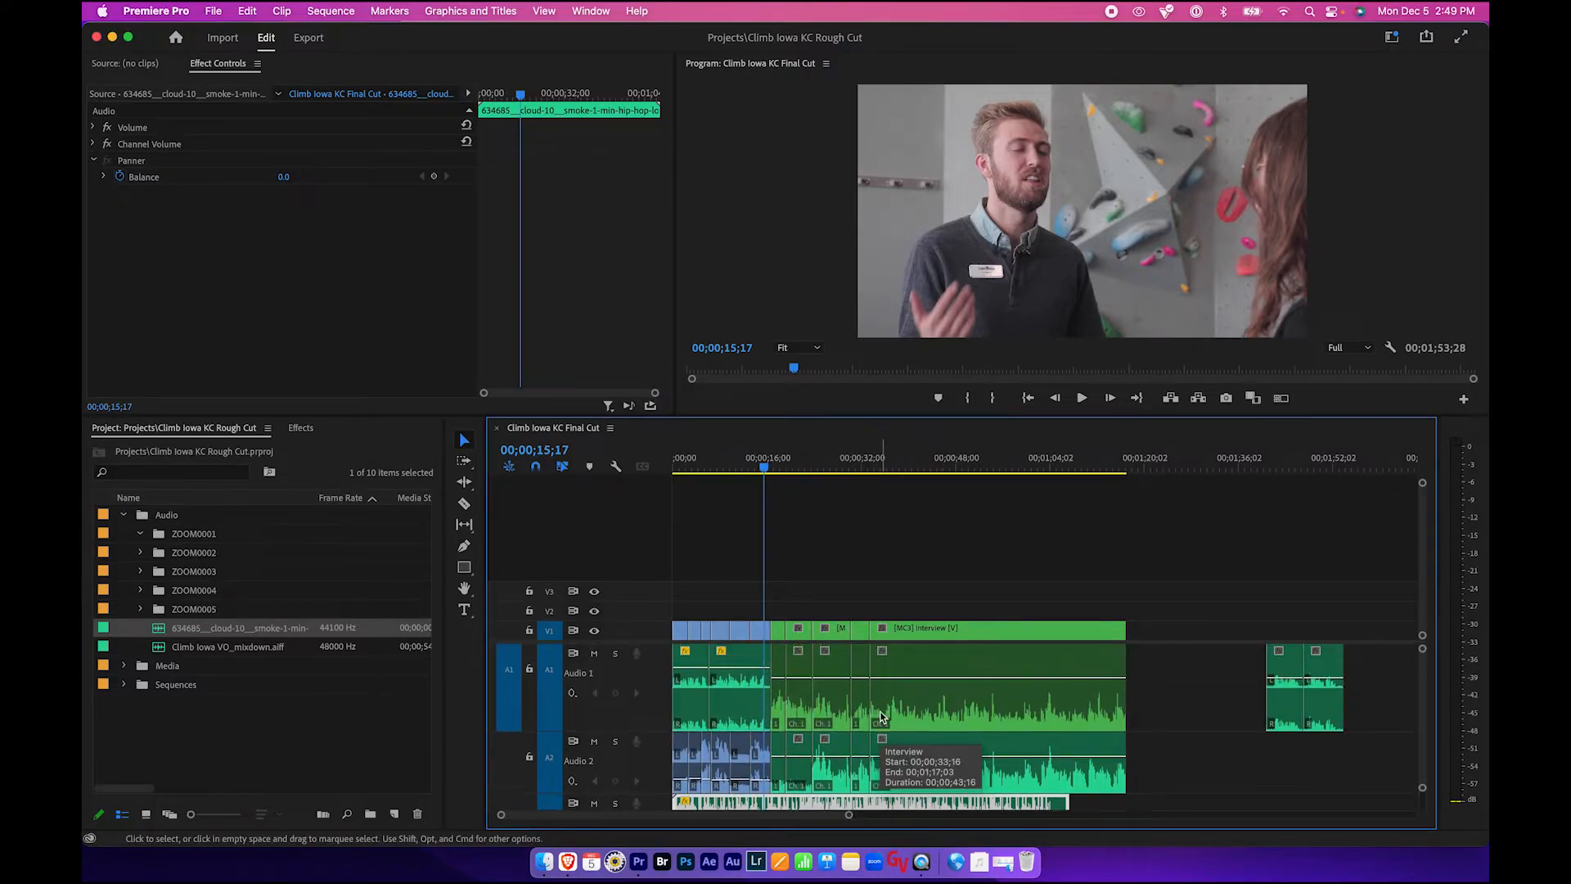
scroll(1179, 692, "down", 5)
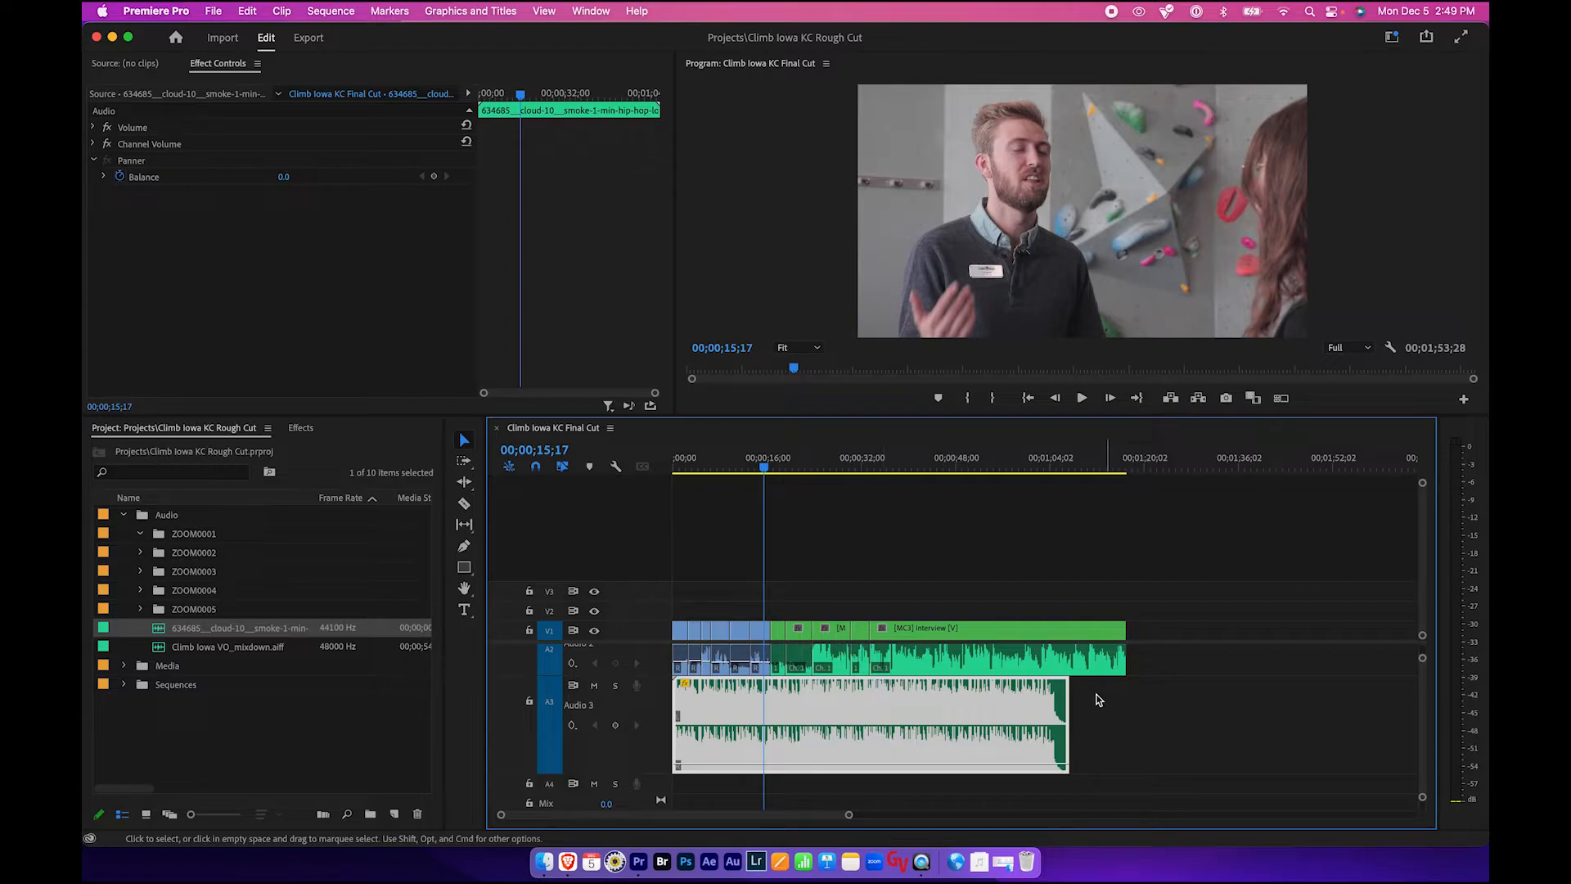
scroll(1186, 700, "up", 1)
scroll(1185, 700, "up", 2)
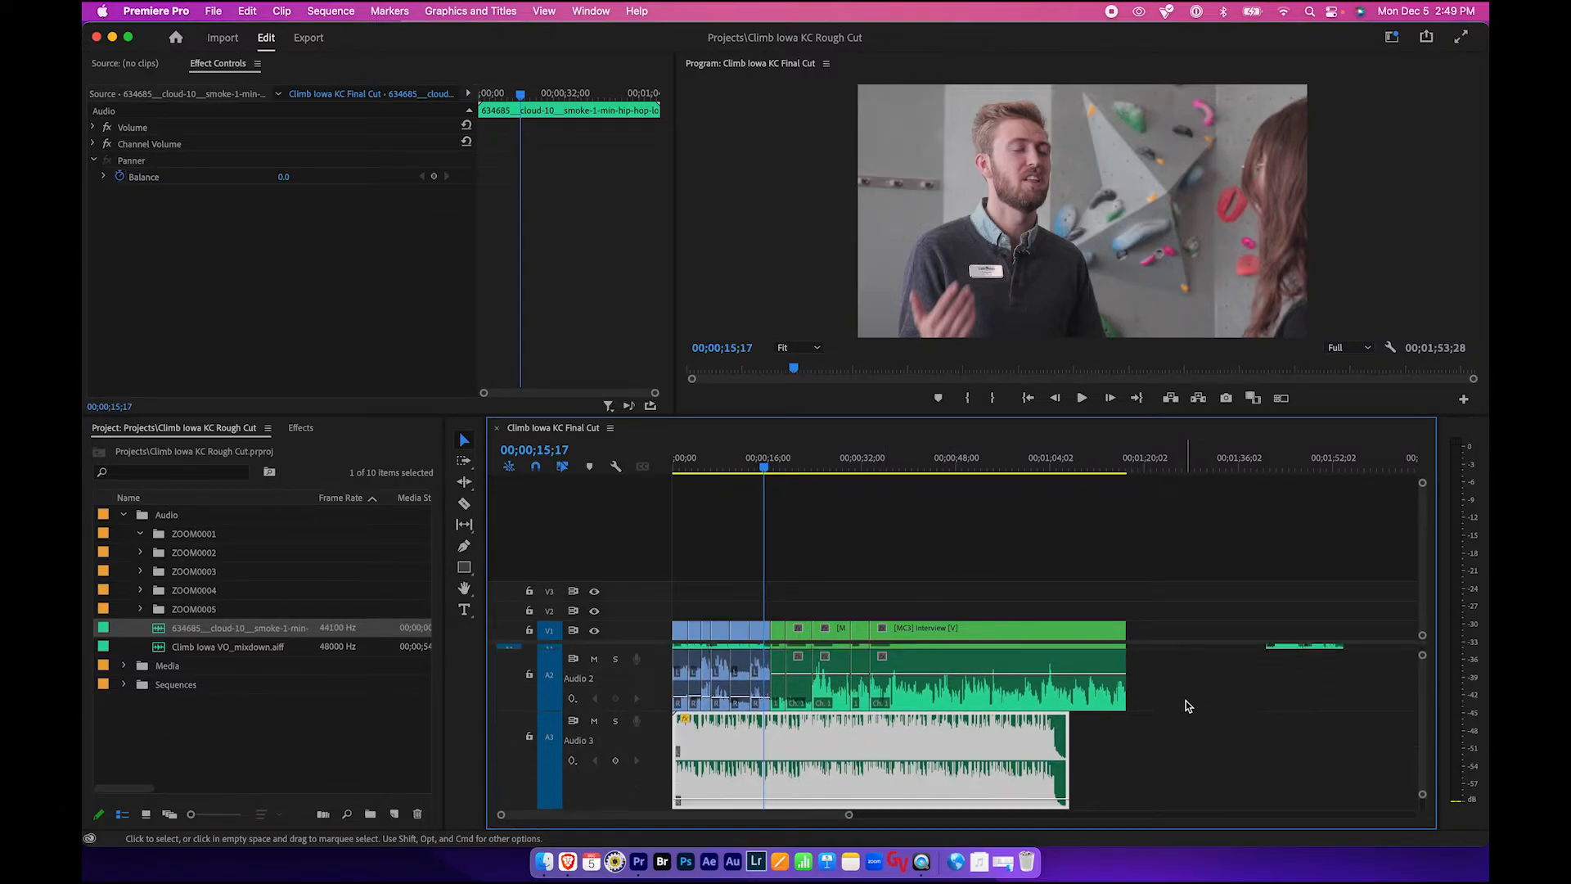
left_click(1149, 744)
left_click(972, 745)
scroll(972, 746, "up", 5)
scroll(972, 745, "down", 6)
scroll(972, 745, "up", 6)
scroll(900, 662, "down", 4)
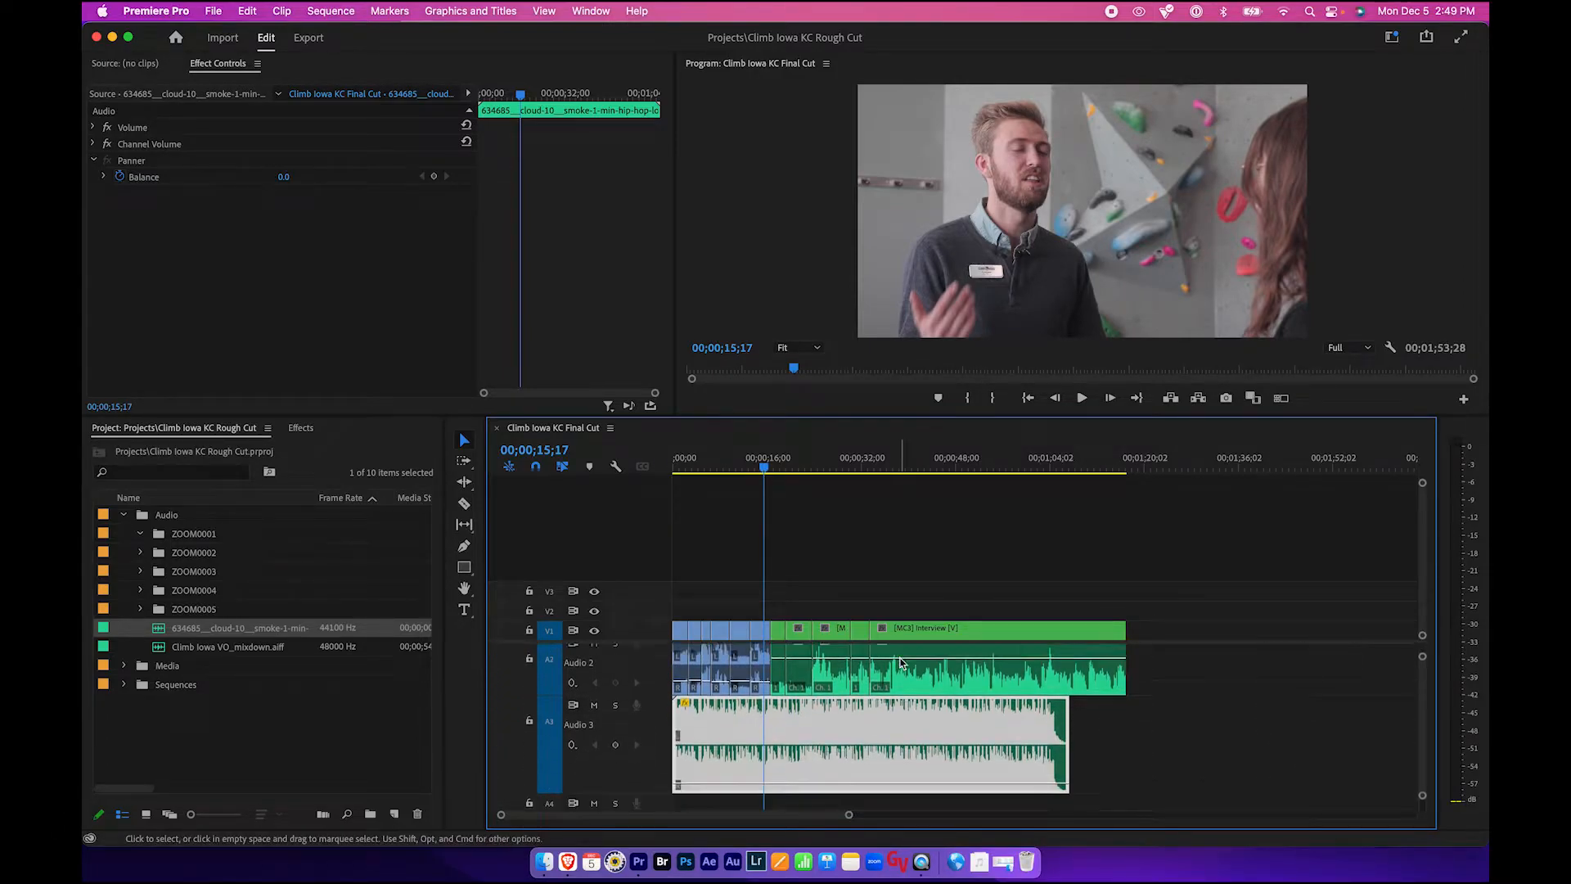
scroll(985, 706, "left", 2)
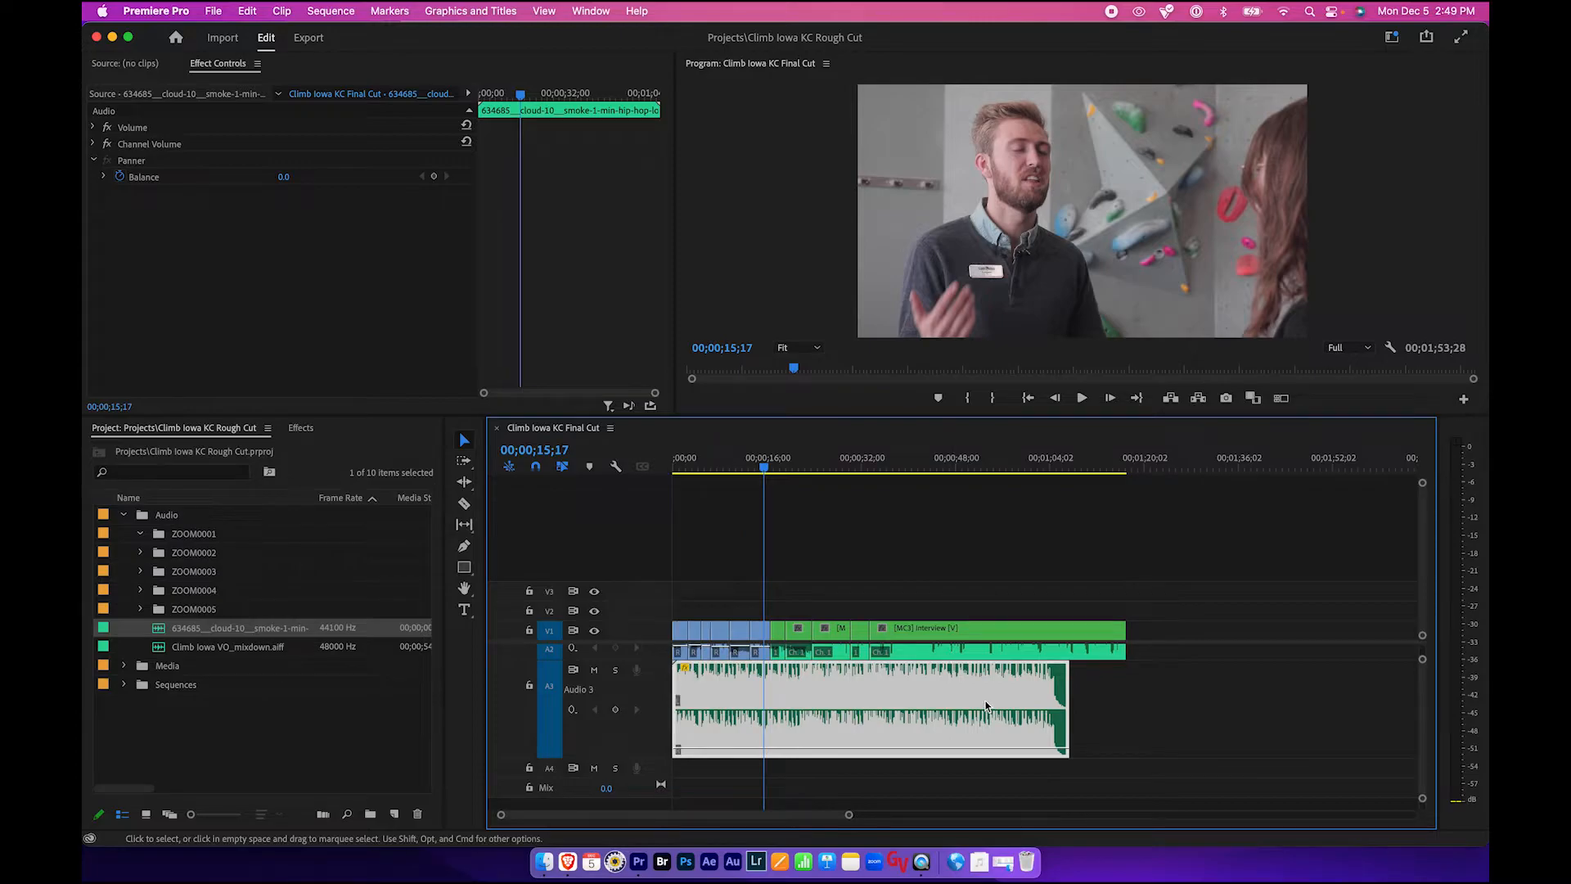
- Place a second copy of the hip hop loop on Audio 3 directly after the first clip
left_click(153, 634)
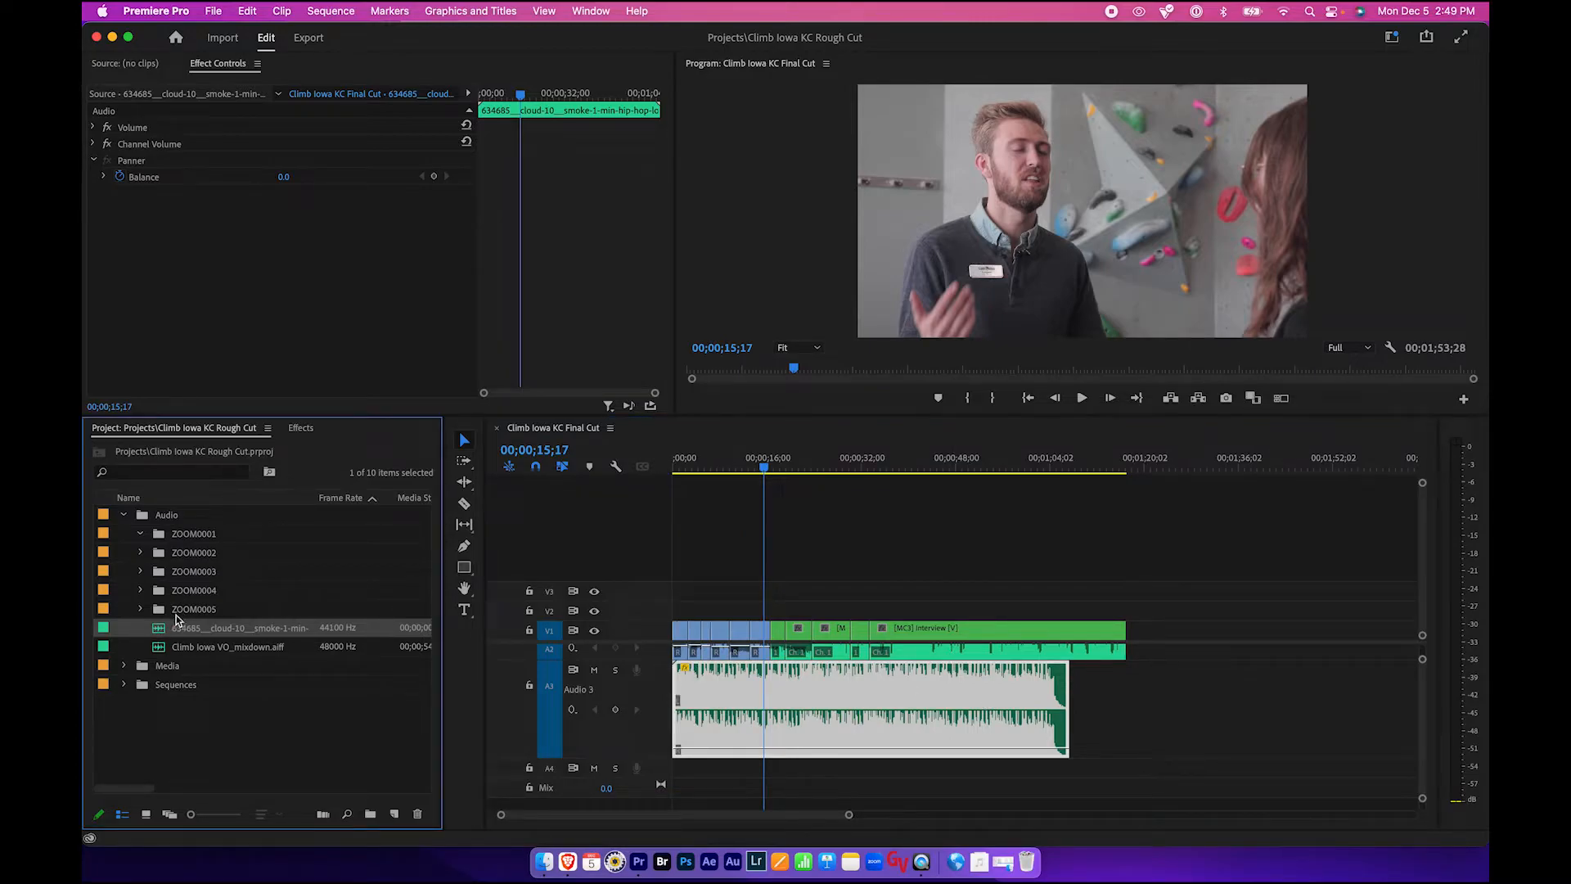
left_click_drag(431, 640, 1032, 721)
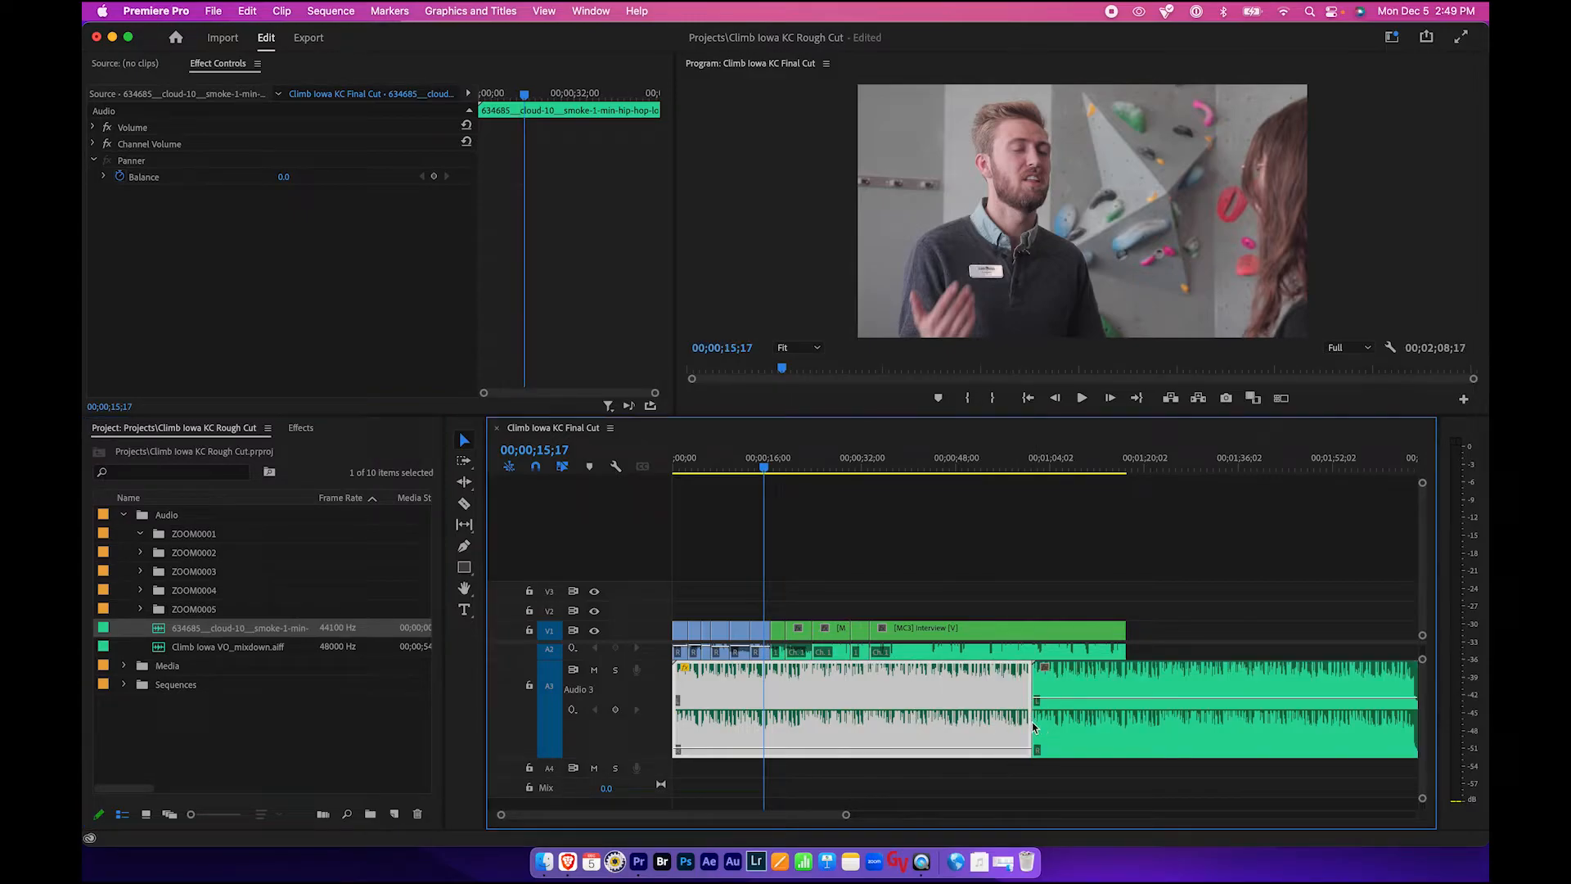
- Lower the second hip hop clip's volume line to match the first clip
left_click(1086, 684)
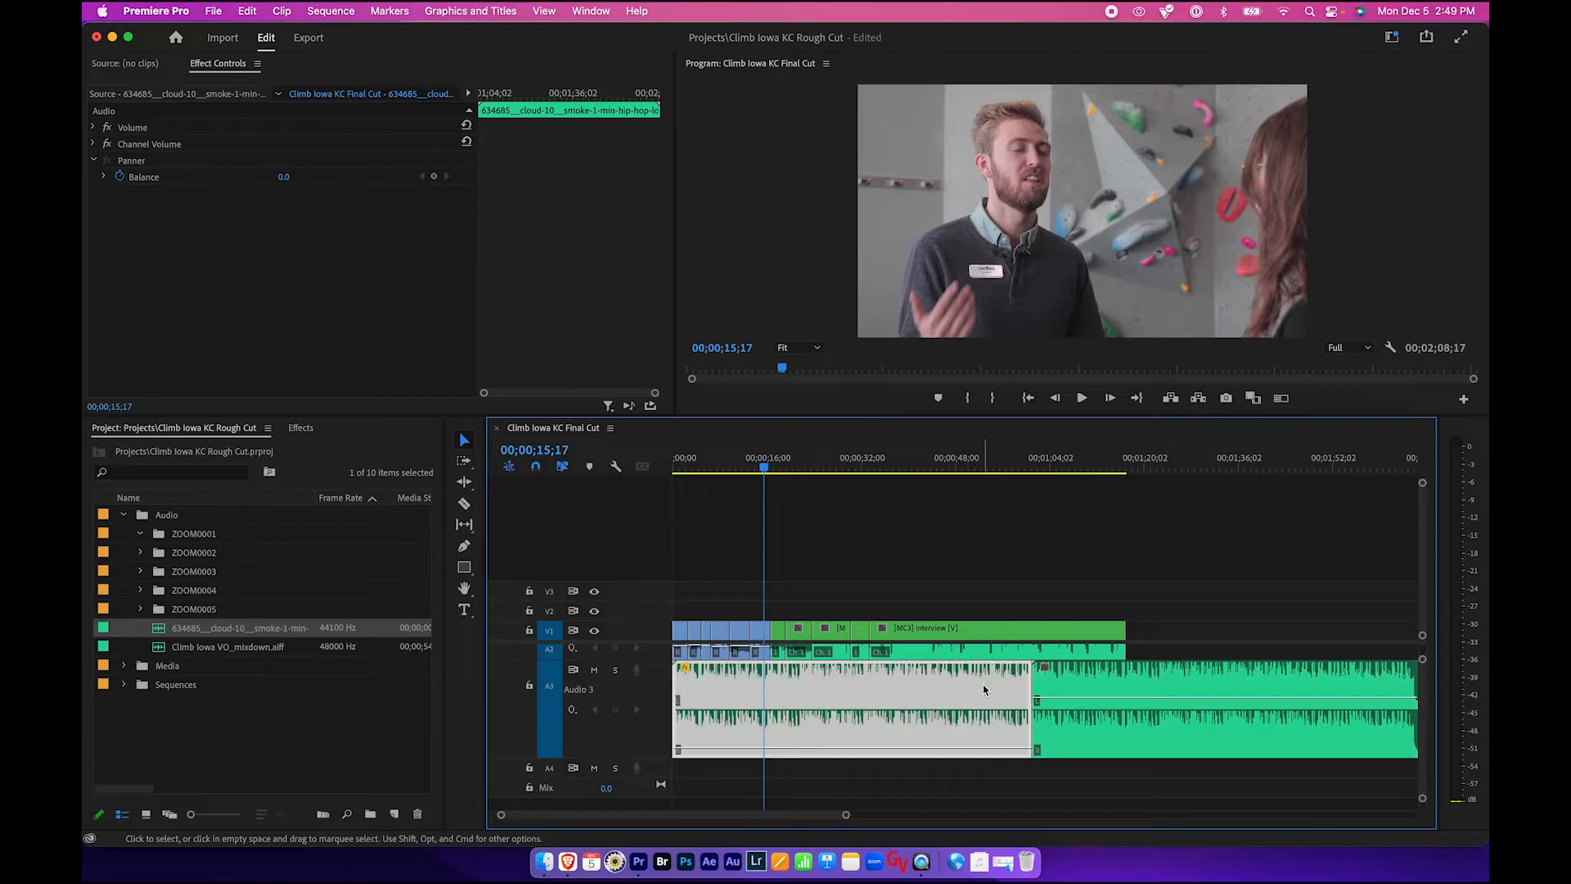
left_click_drag(1081, 698, 1076, 750)
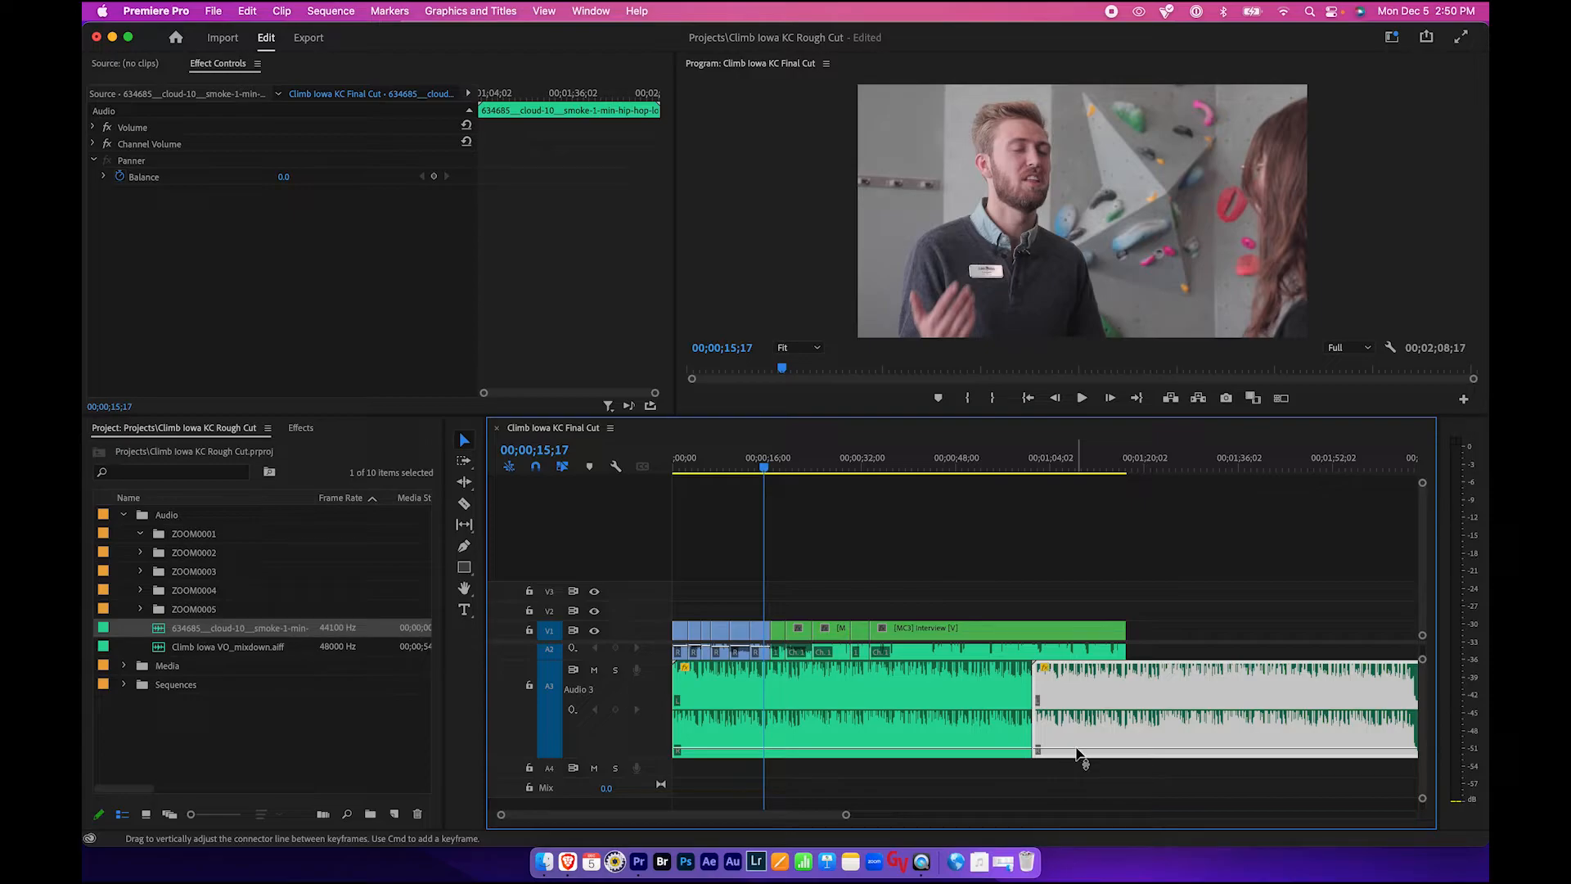
left_click(913, 679)
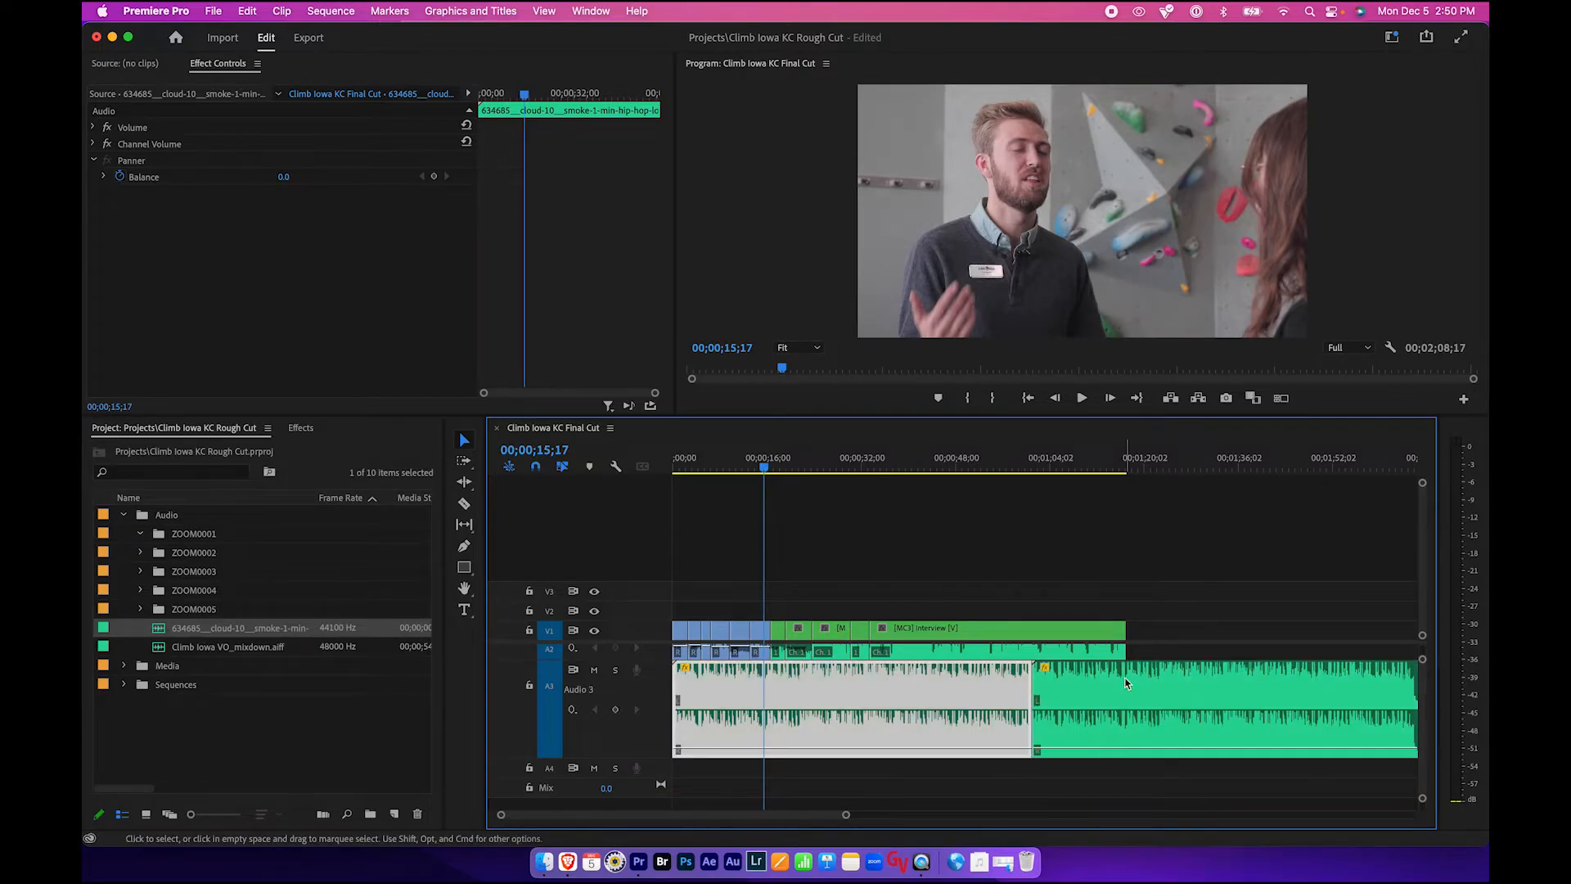
- Search the effects for crossfade and apply a Constant Power crossfade at the join between the two hip hop clips on Audio 3
left_click(1087, 697)
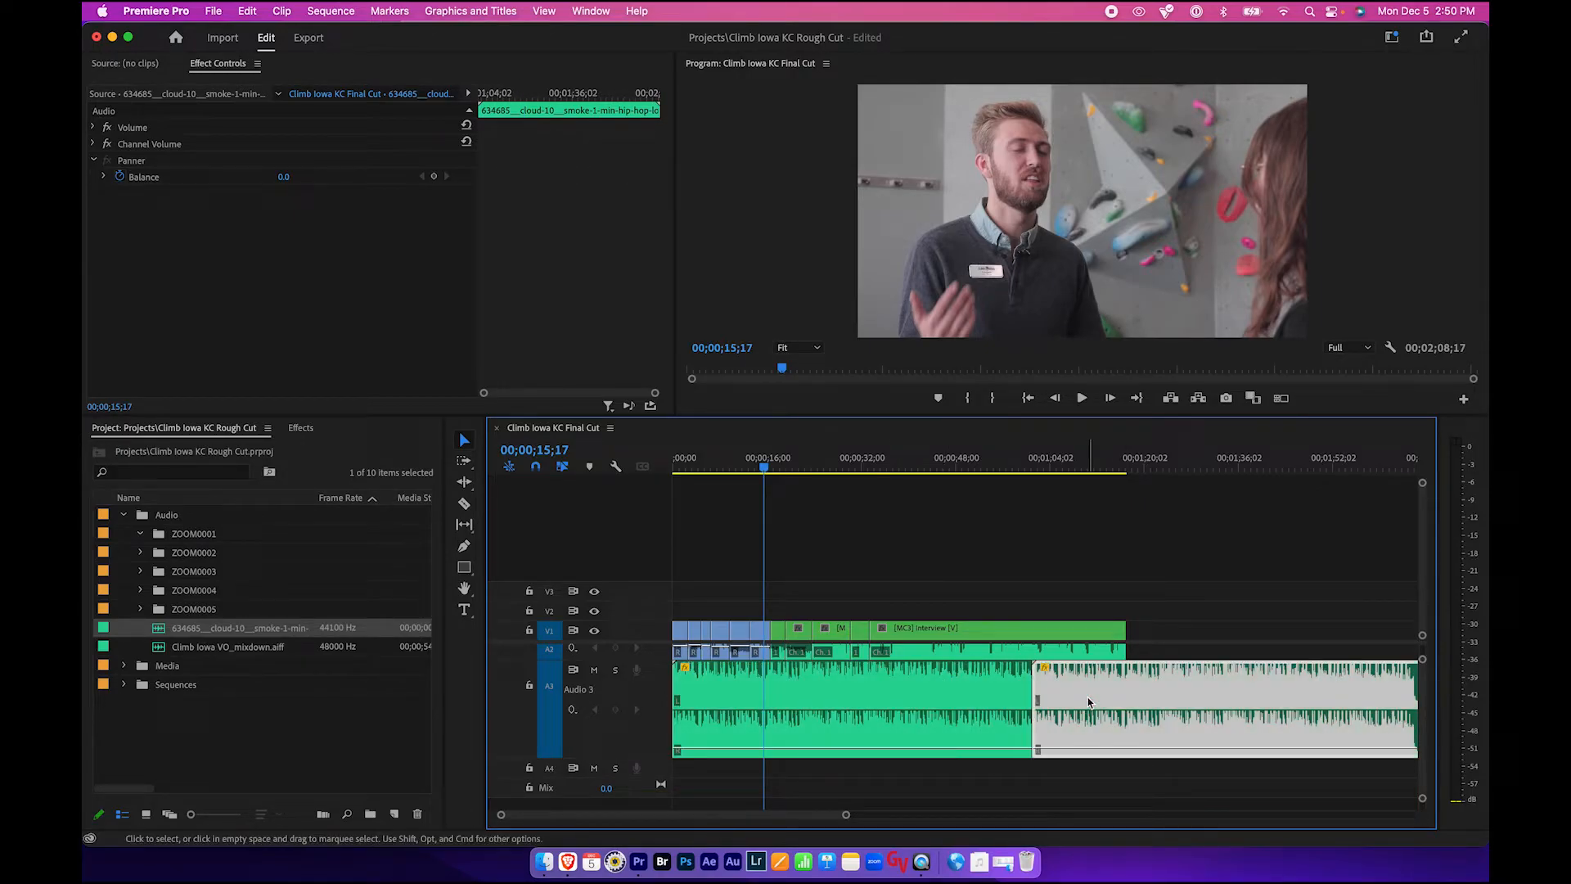
left_click(301, 428)
left_click(156, 449)
type("cross")
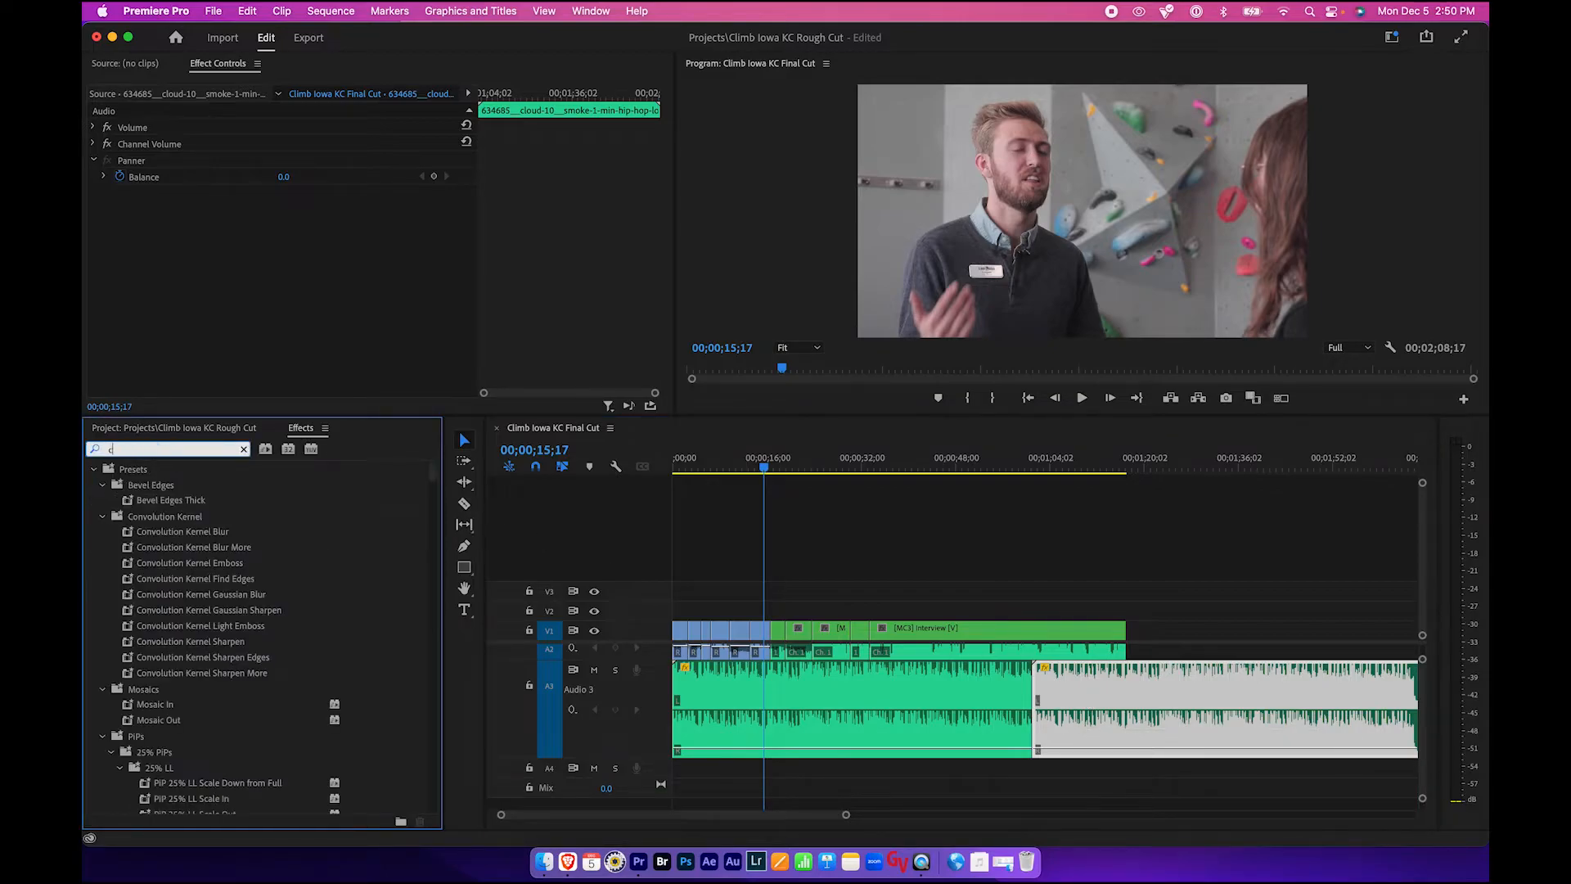
type("fad")
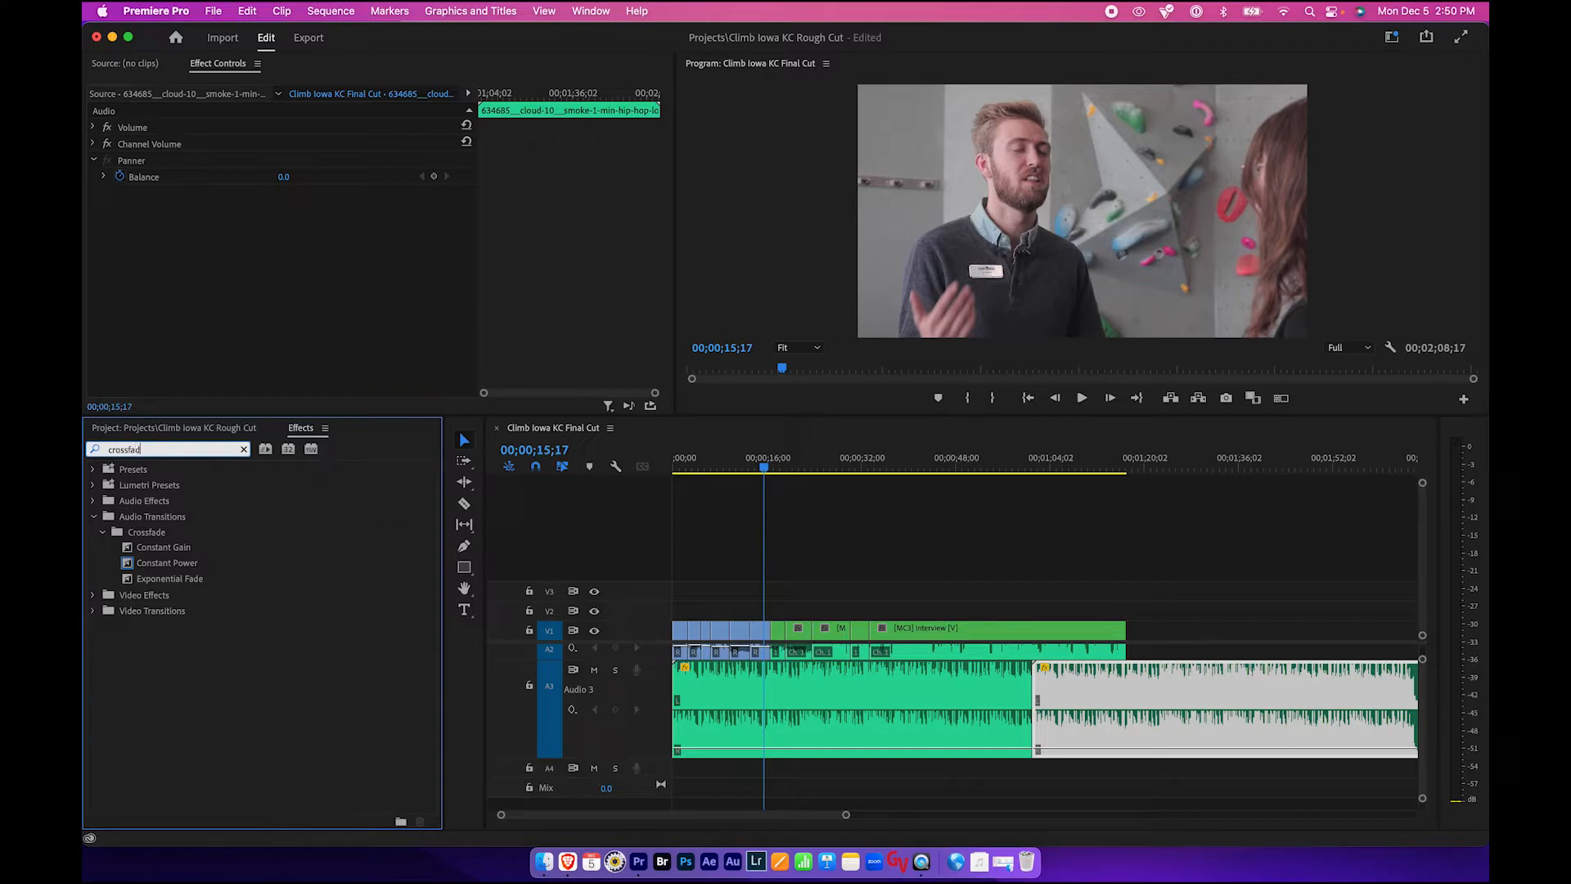
left_click(165, 563)
left_click(158, 578)
left_click(156, 546)
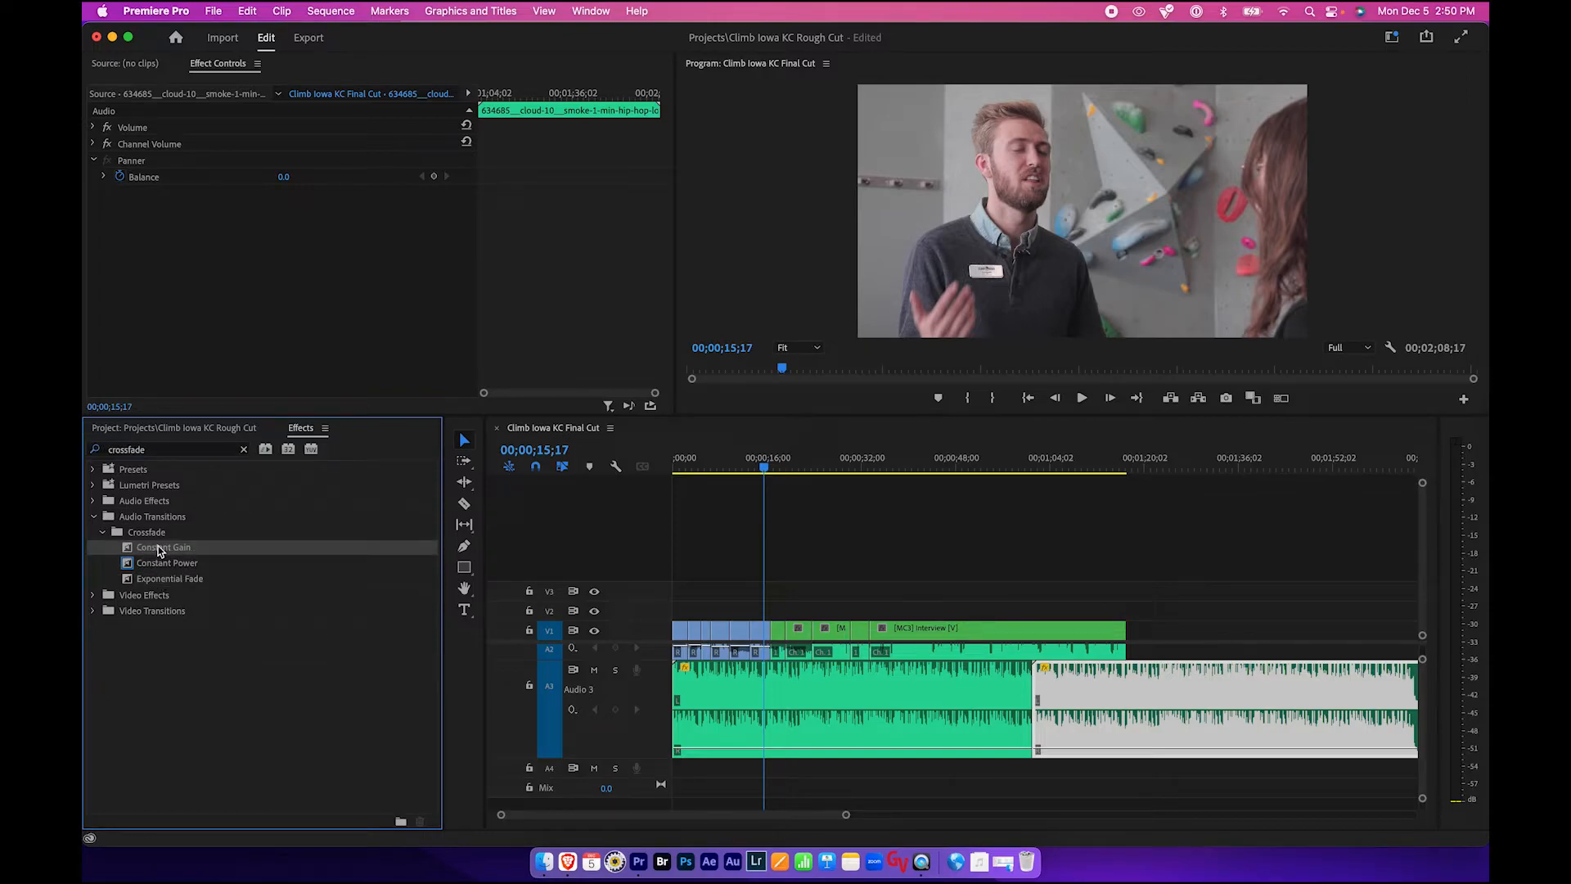
left_click(153, 564)
mouse_move(201, 560)
left_mouse_down()
mouse_move(1053, 698)
mouse_move(1034, 712)
left_mouse_up()
- Play back the section around the crossfade and save the project
left_click(1028, 463)
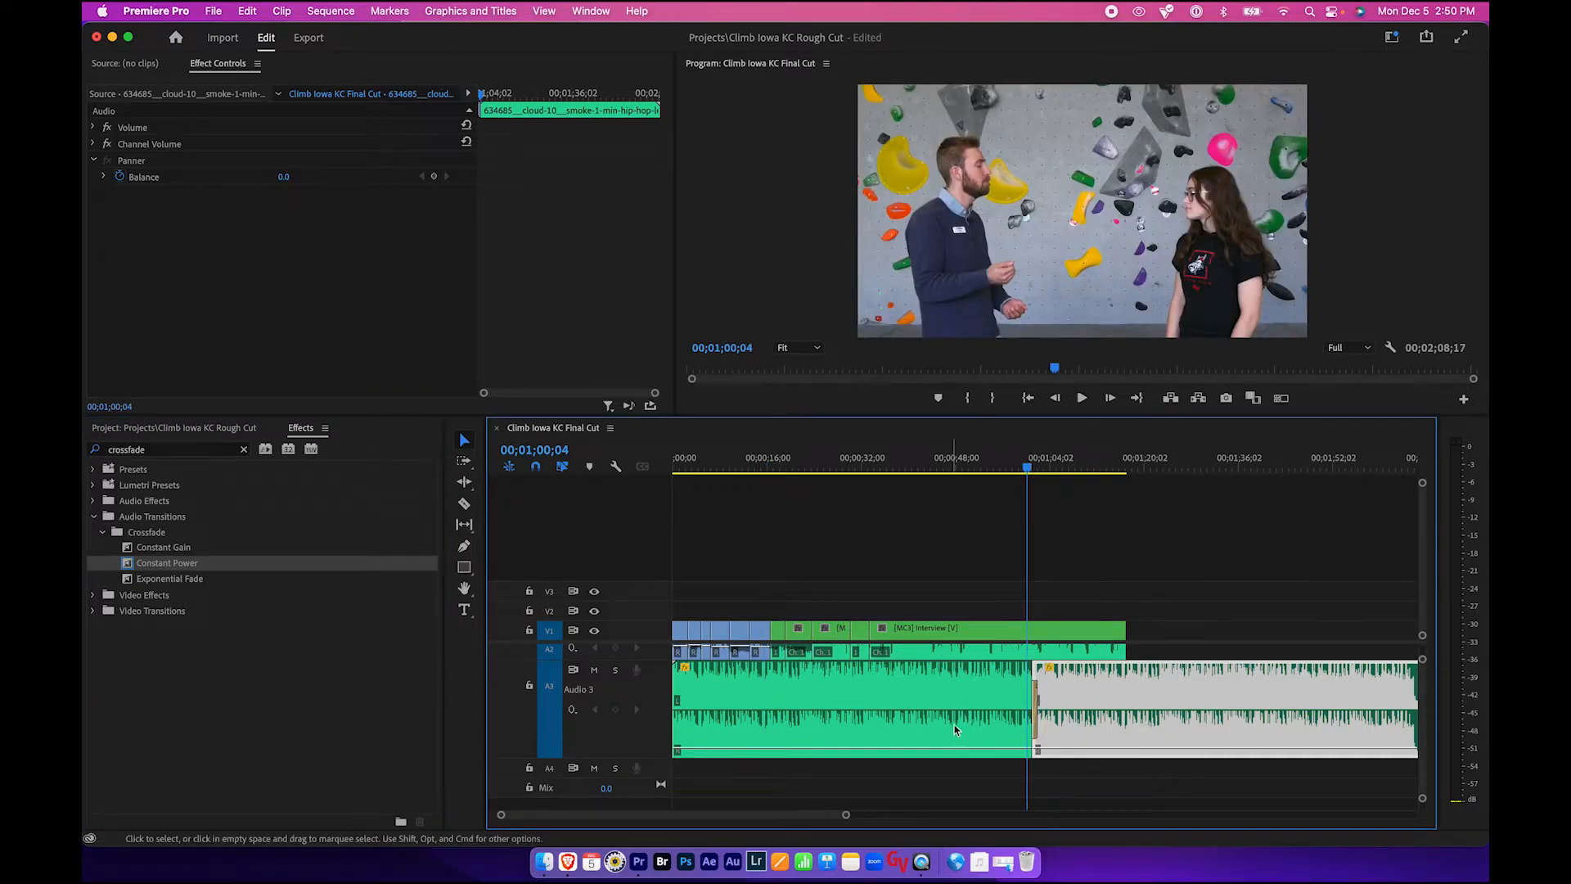
key("space")
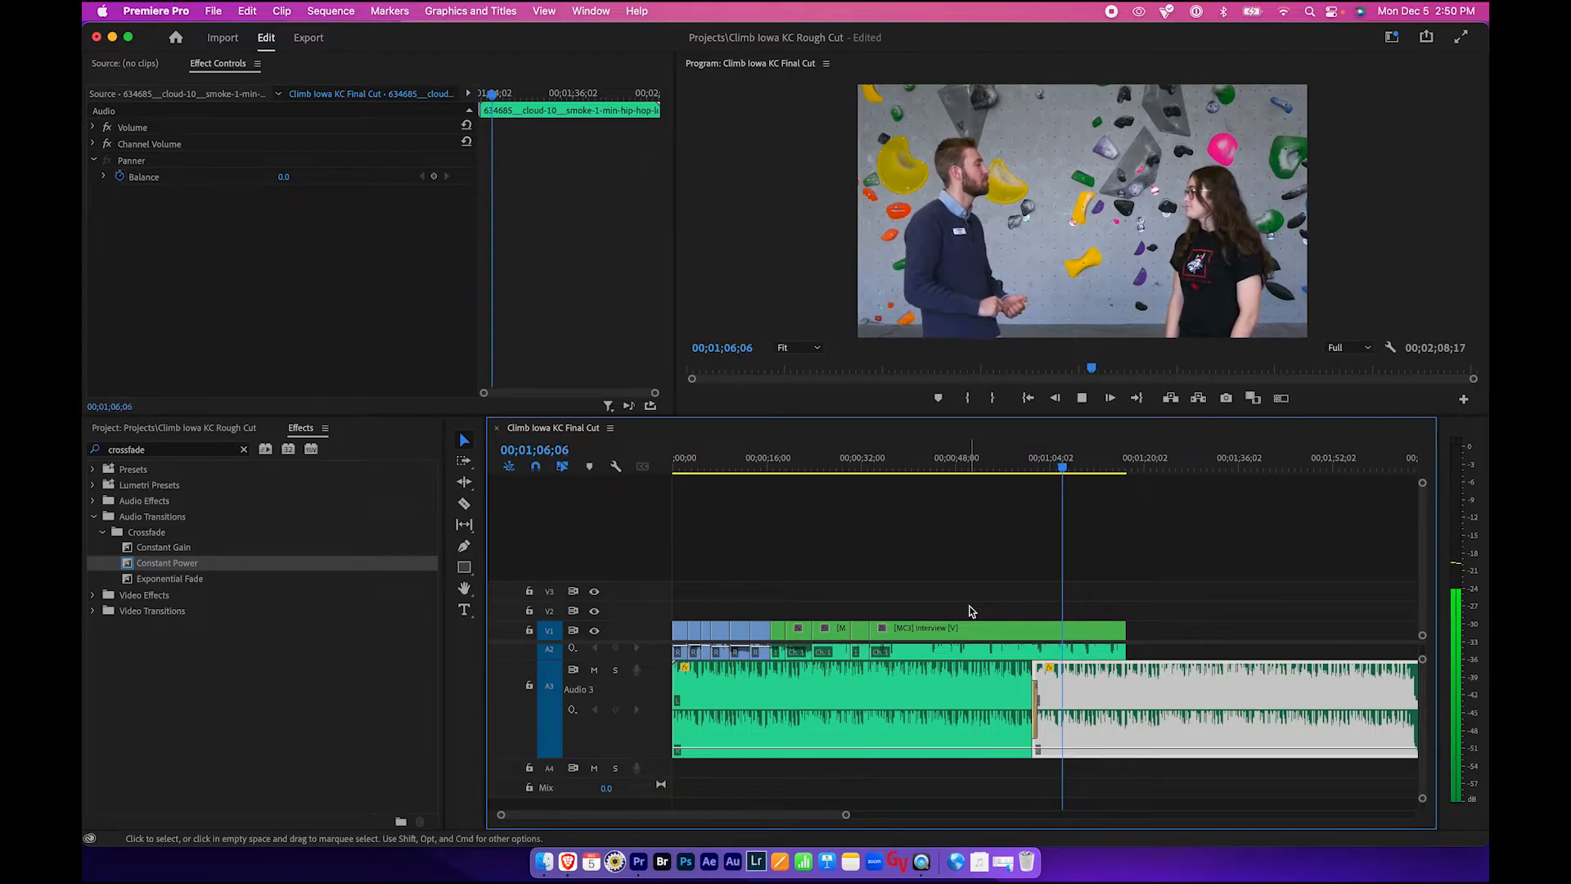
key("space")
key("super+s")
- Examine the audio tracks and the hip hop clips across the timeline
scroll(960, 720, "up", 3)
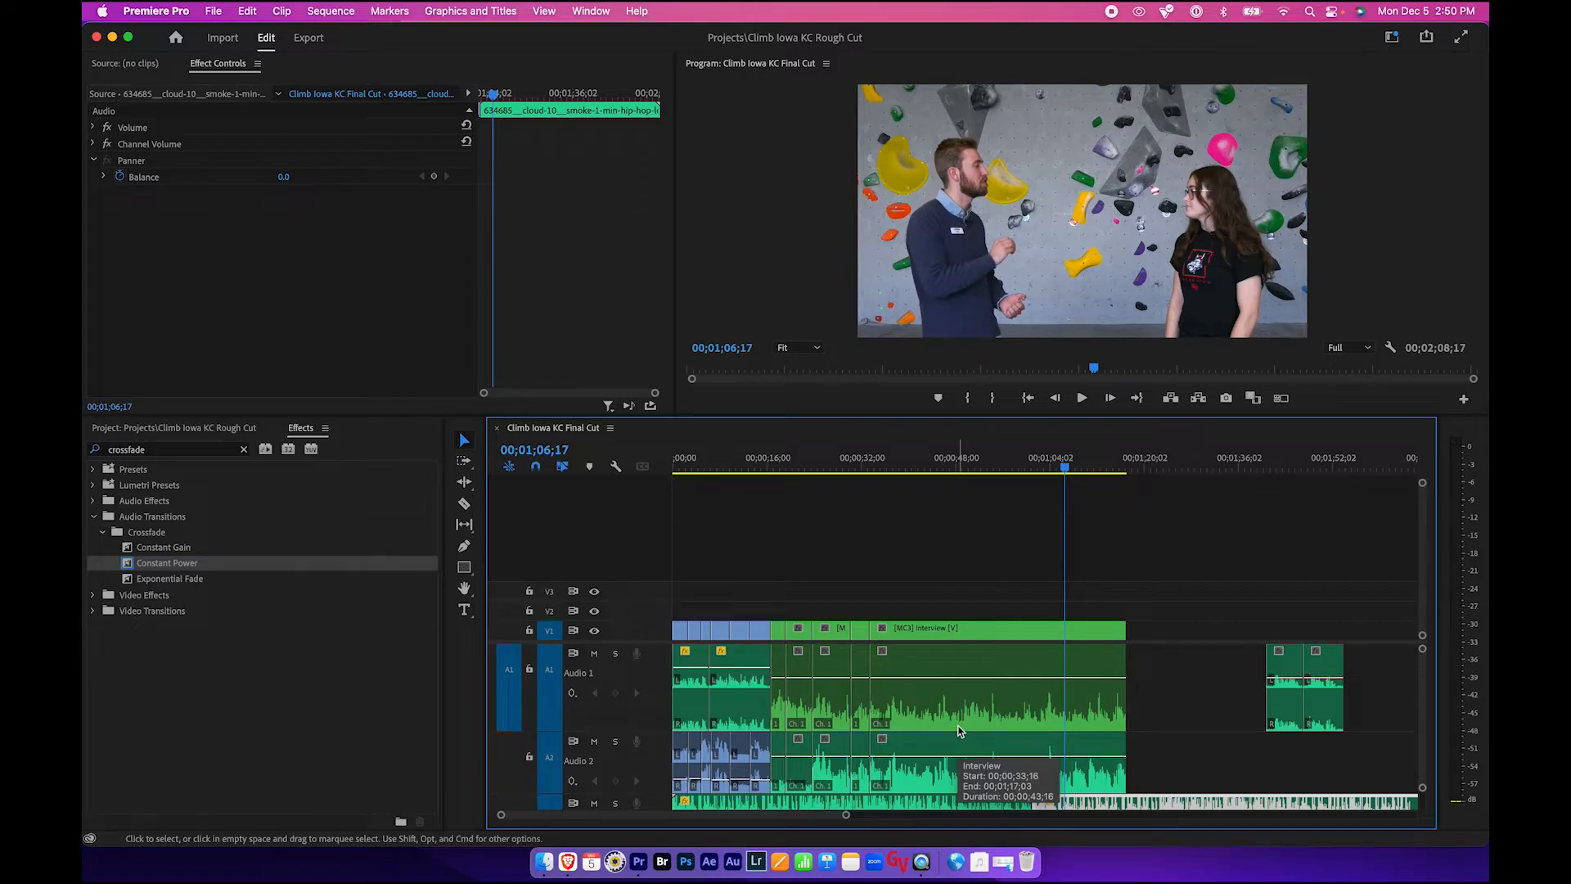
scroll(961, 731, "down", 3)
scroll(961, 730, "up", 3)
left_click(922, 580)
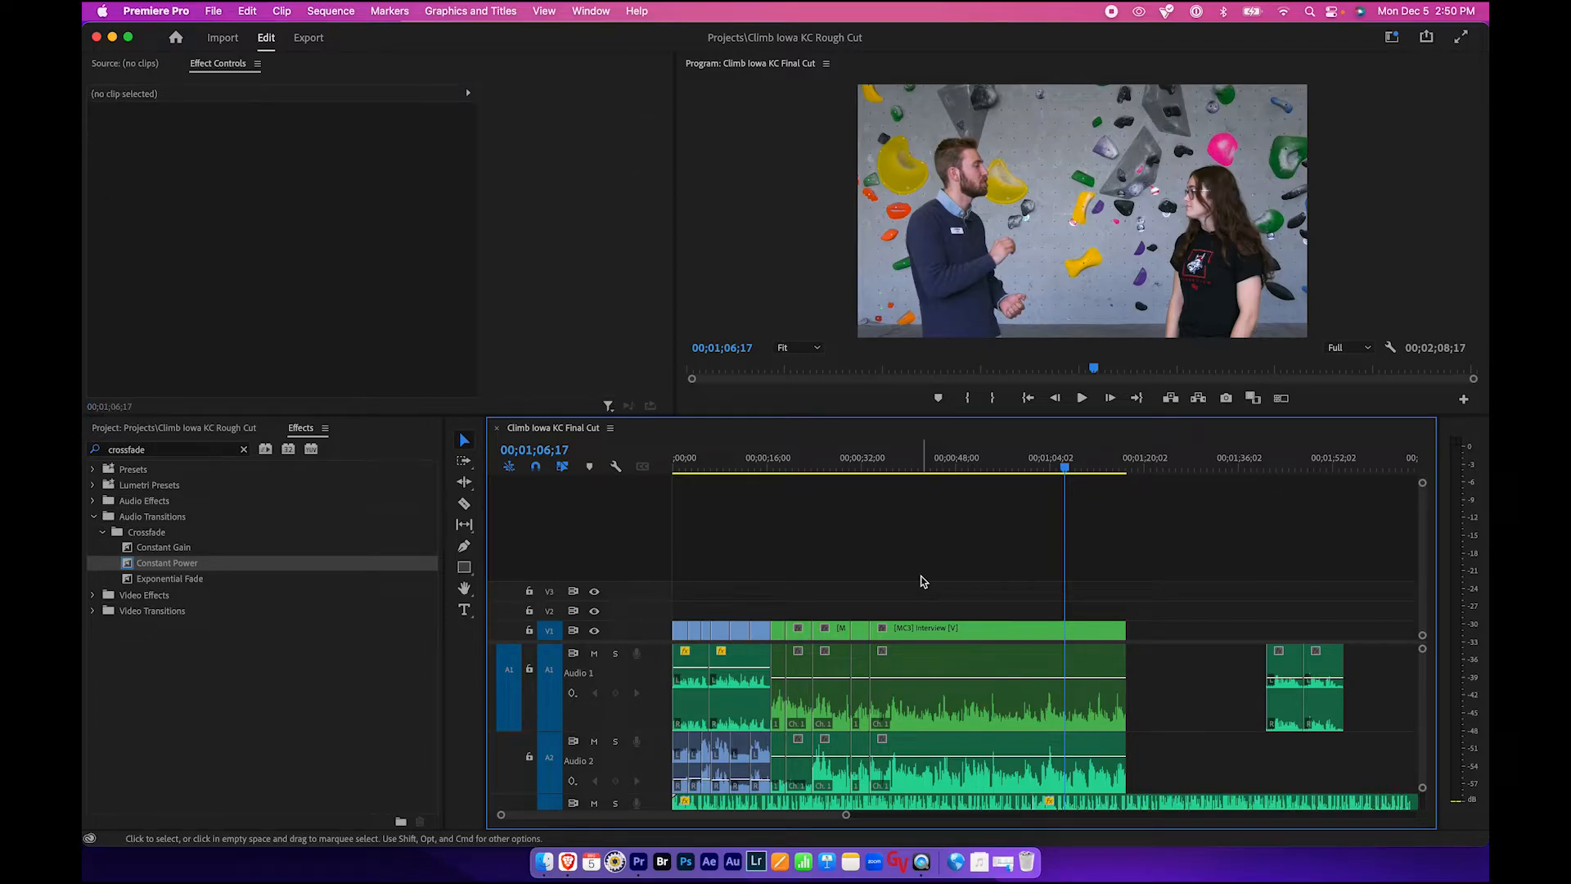
scroll(910, 656, "down", 3)
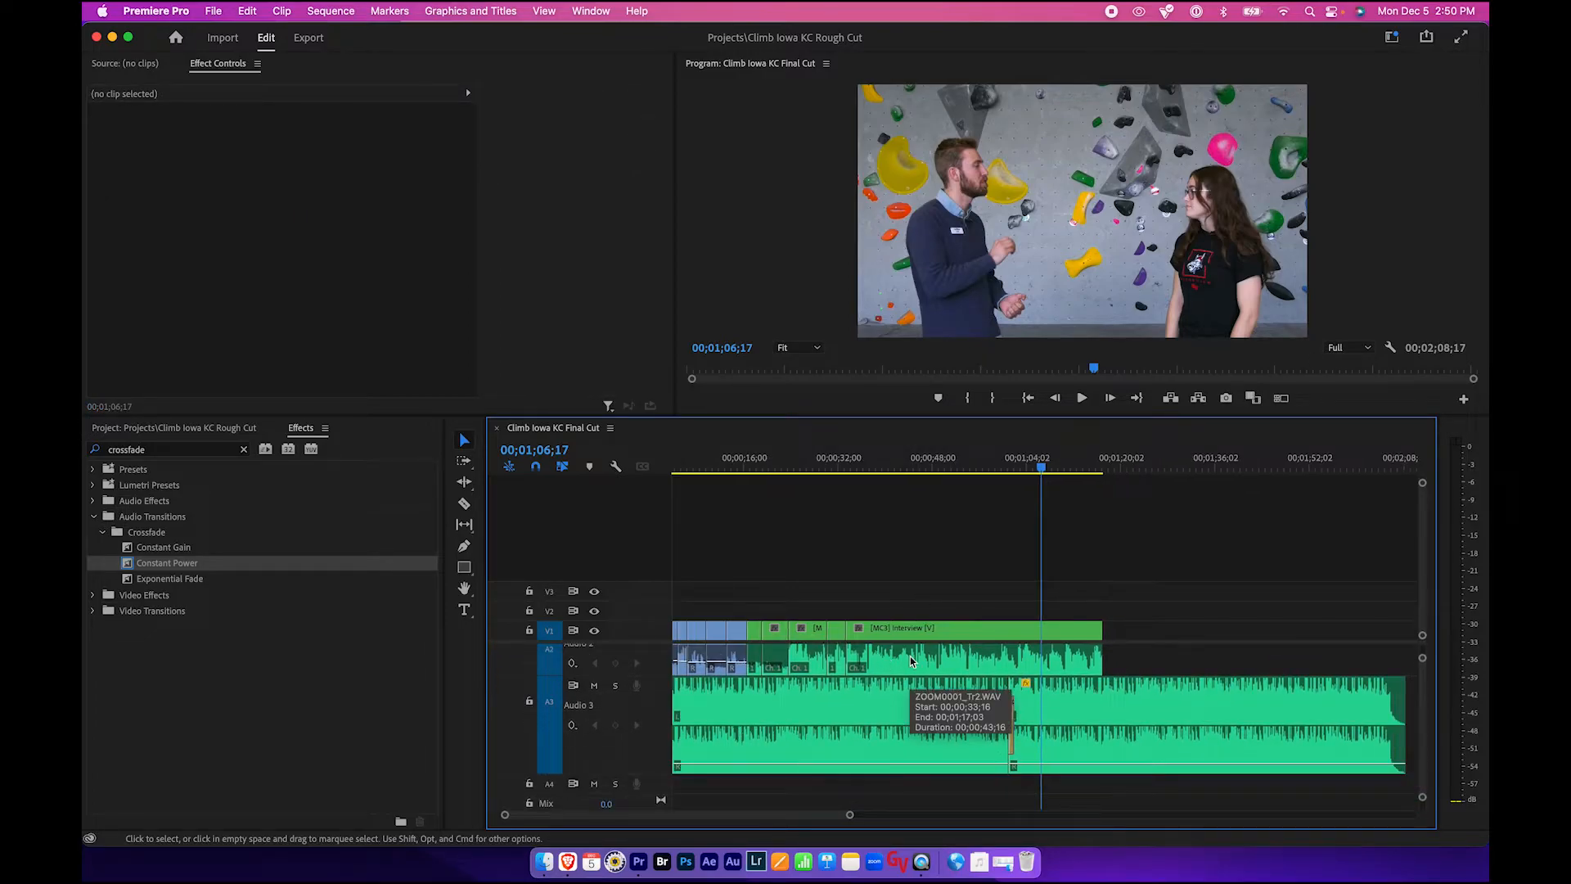
scroll(910, 658, "up", 1)
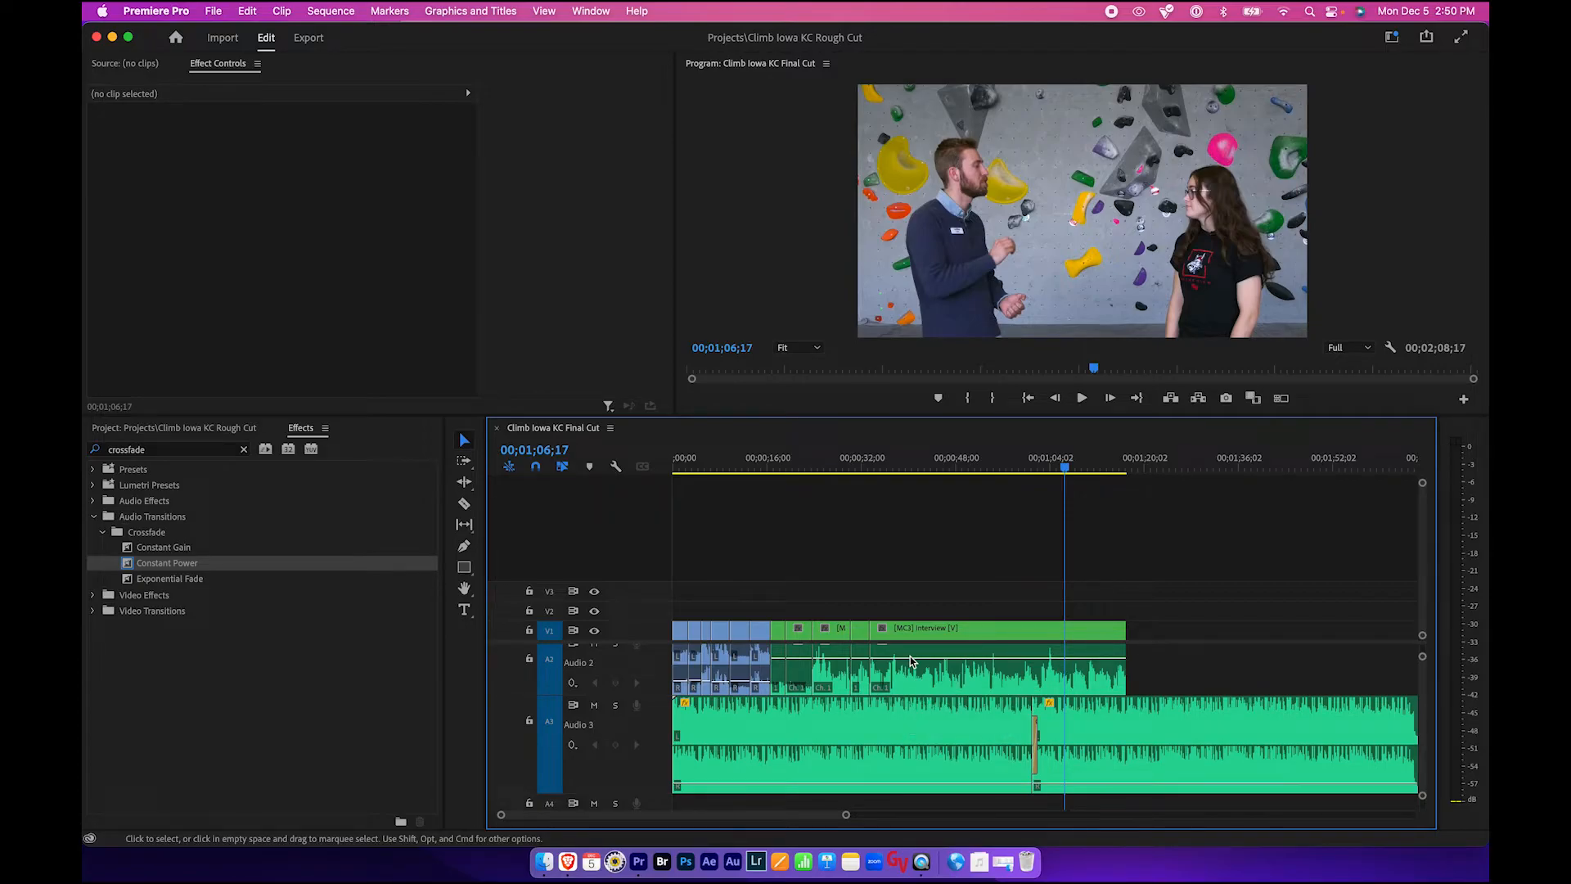
scroll(886, 729, "up", 3)
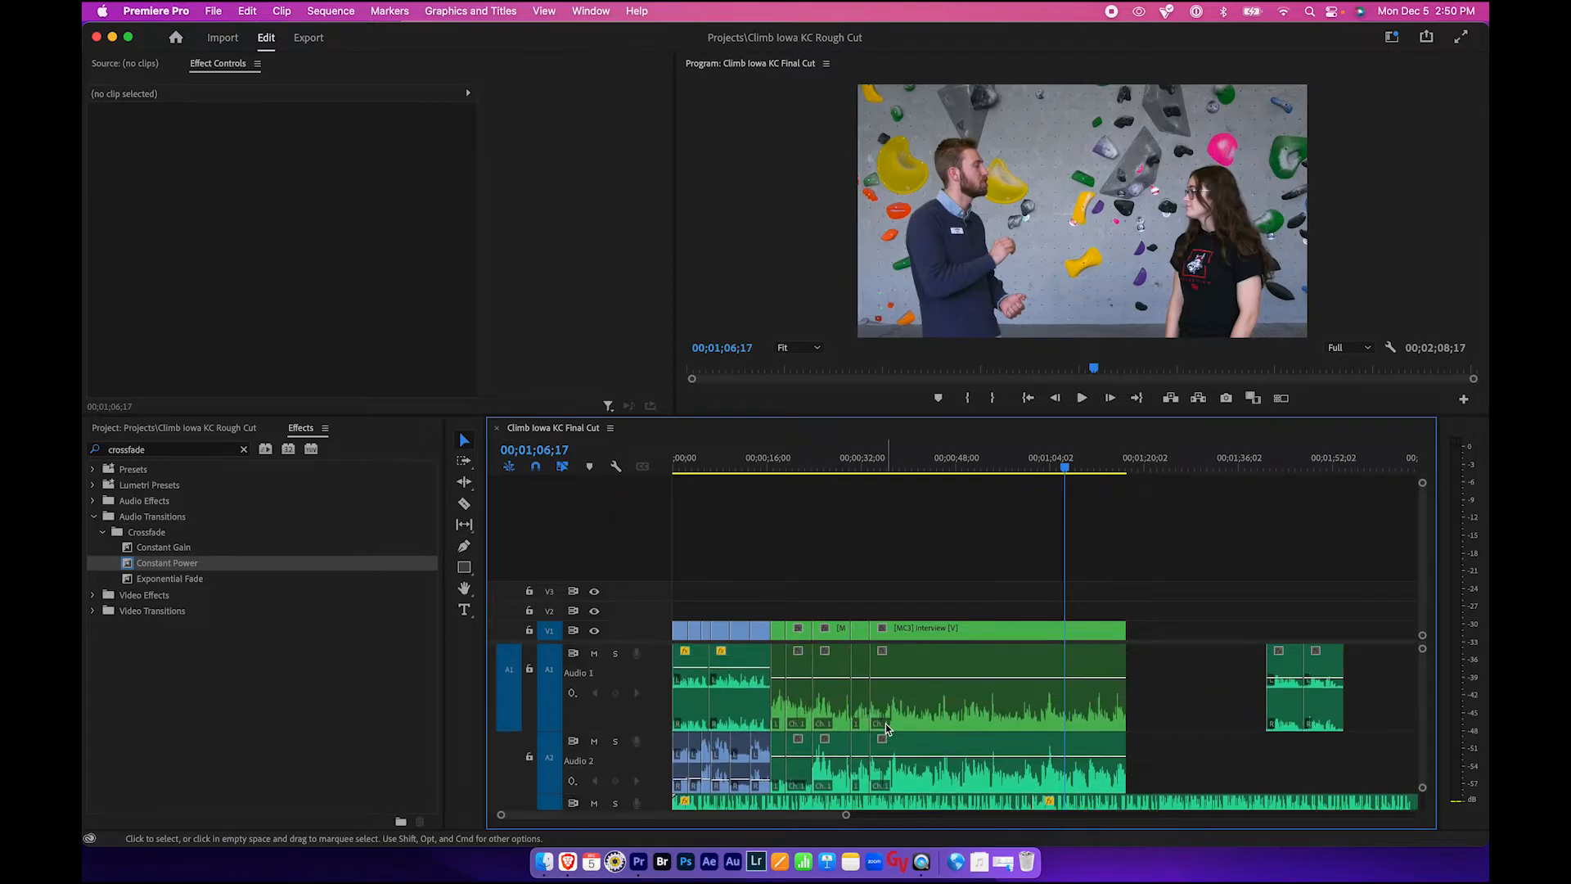
- Move the playhead to about 00;00;24;15 and open the Essential Graphics panel
left_click(828, 463)
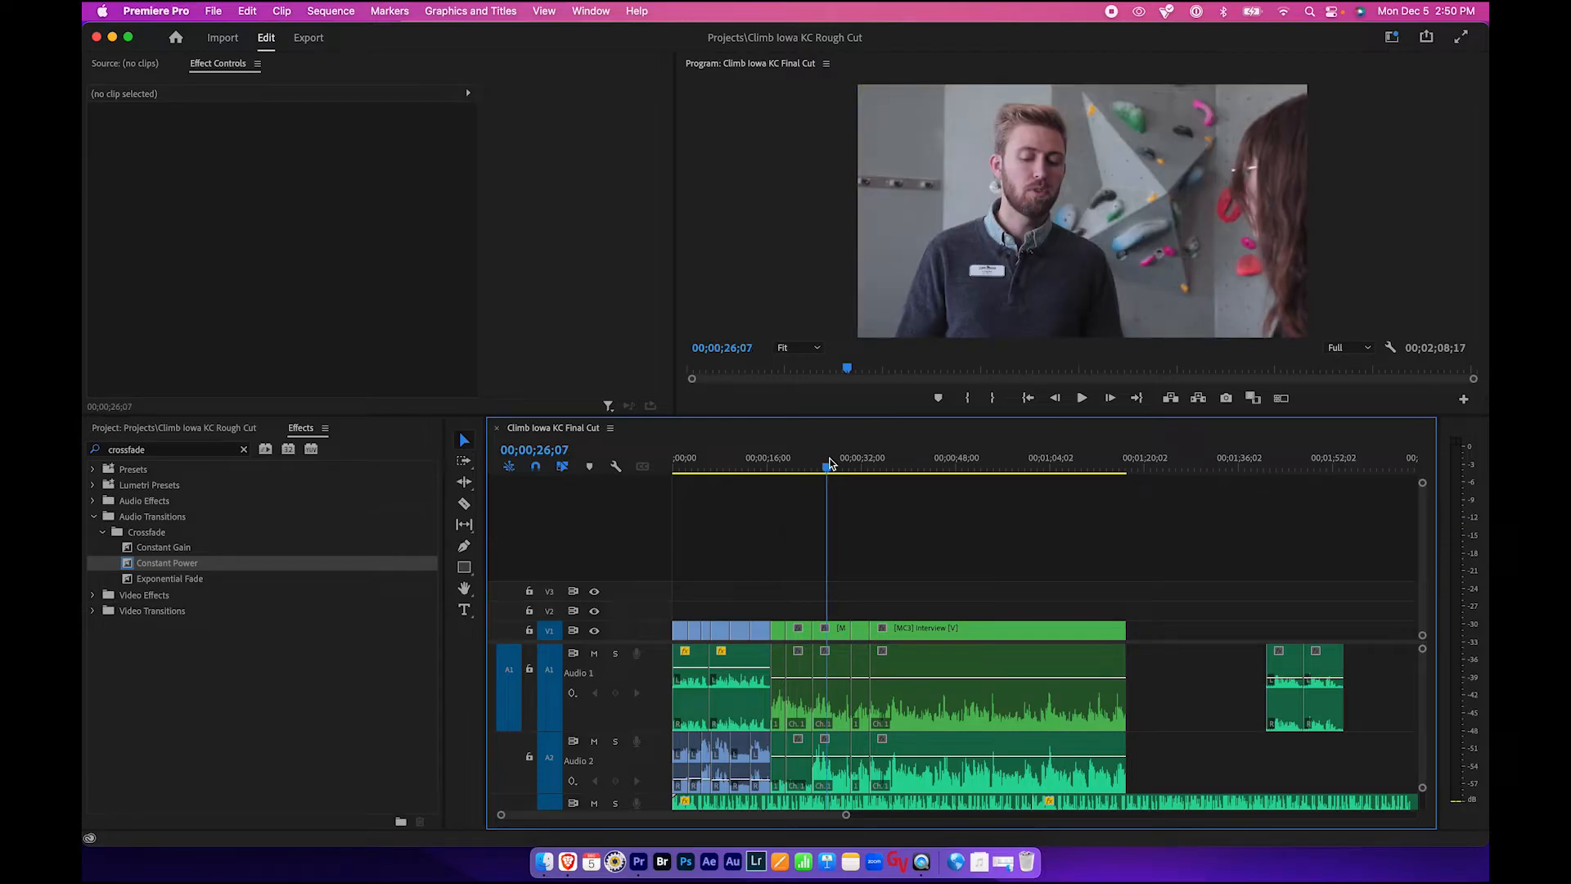
mouse_move(830, 464)
left_mouse_down()
mouse_move(793, 469)
mouse_move(817, 471)
left_mouse_up()
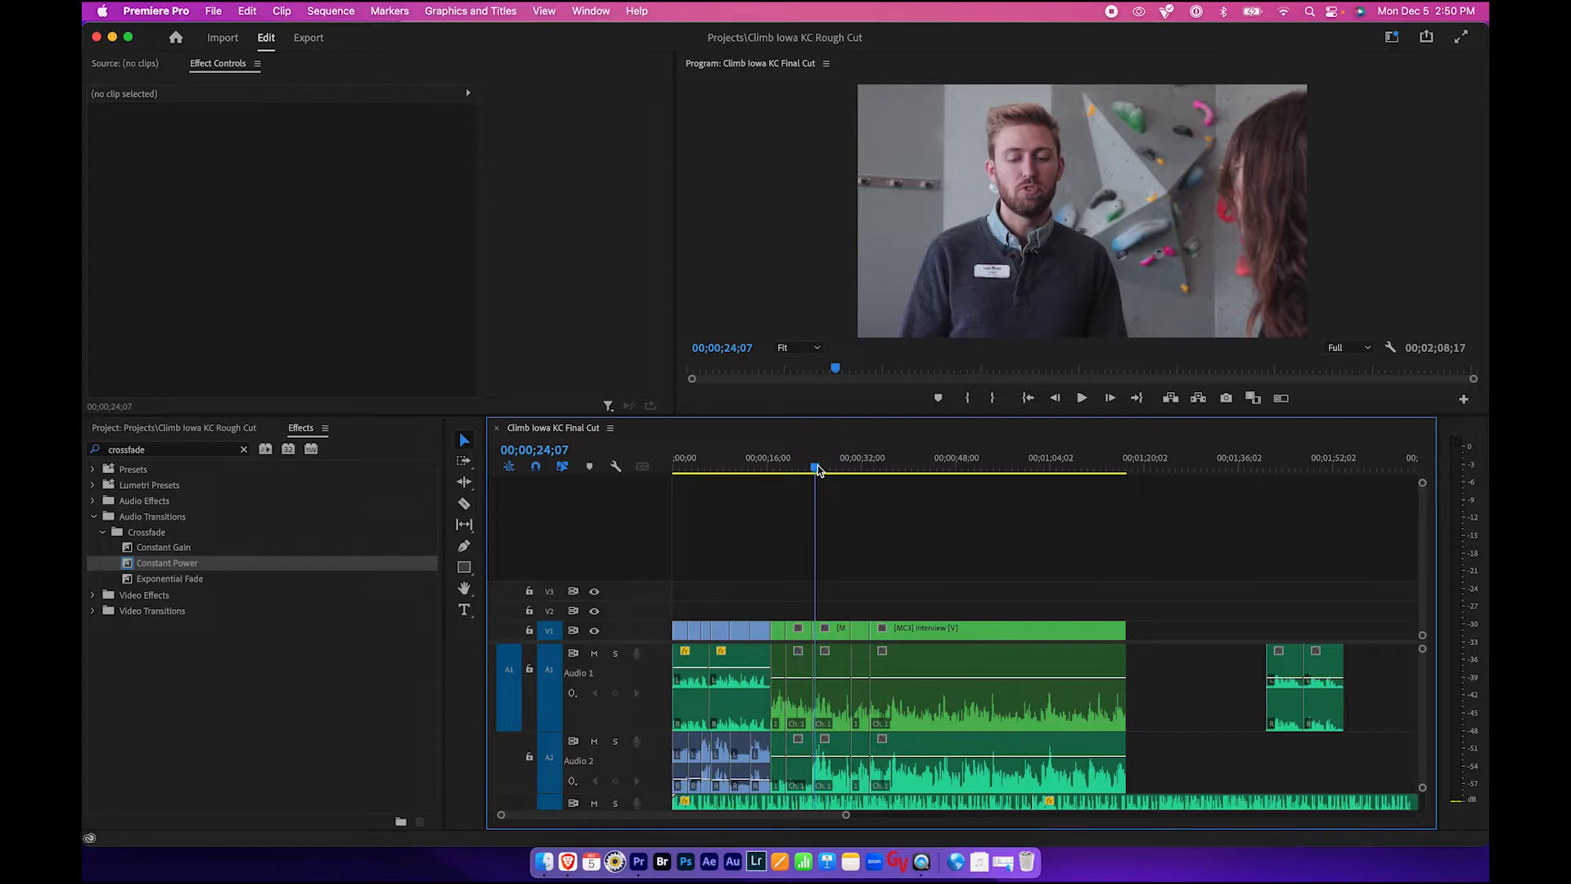
left_click_drag(817, 471, 821, 471)
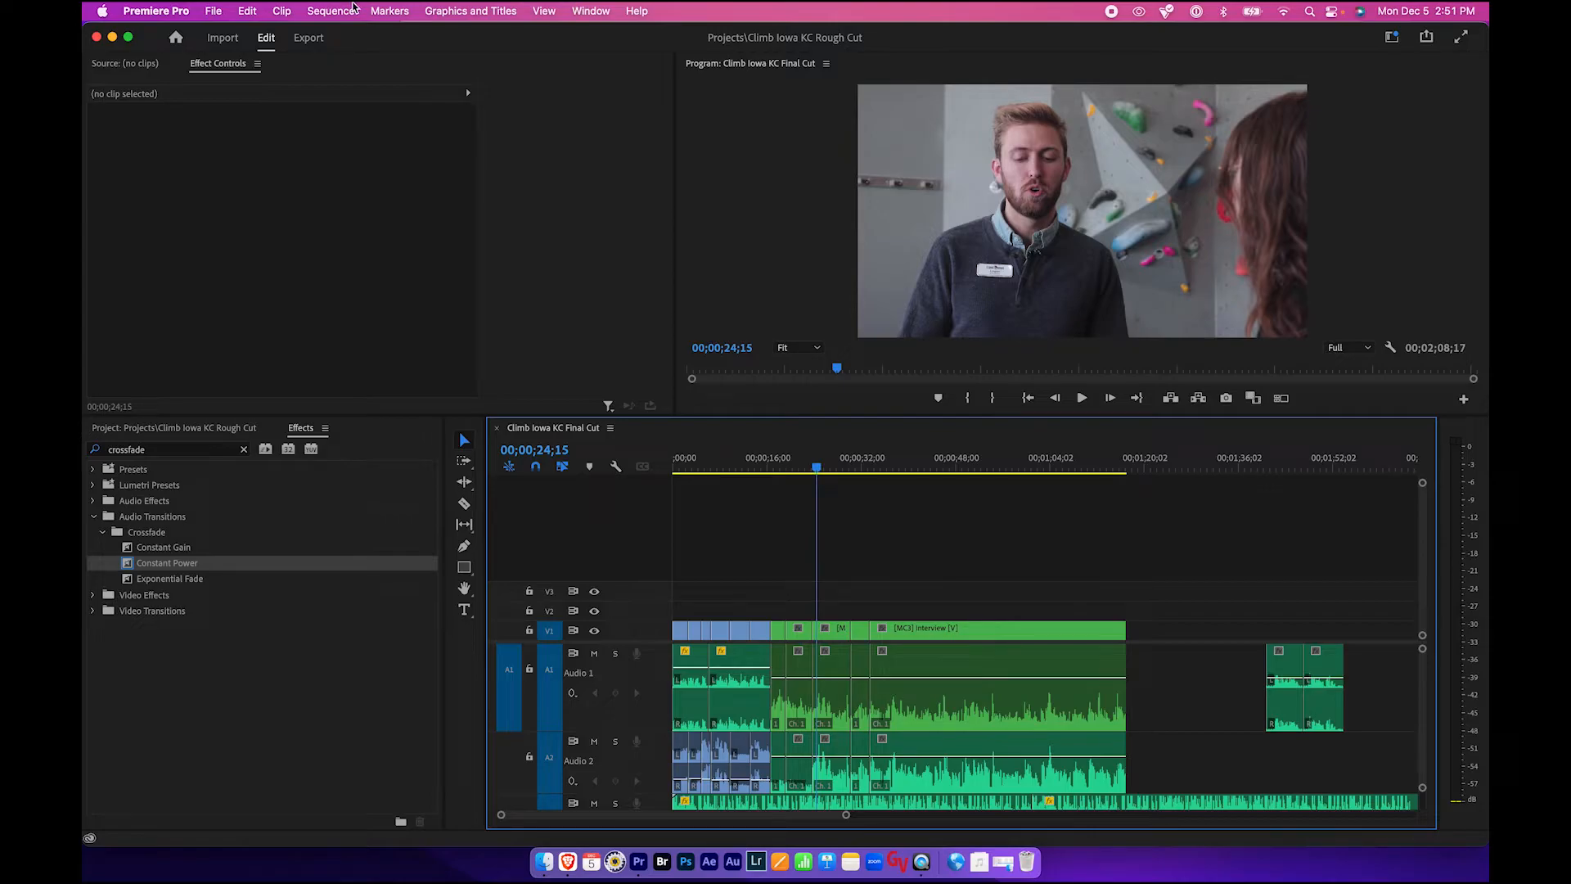
left_click(571, 10)
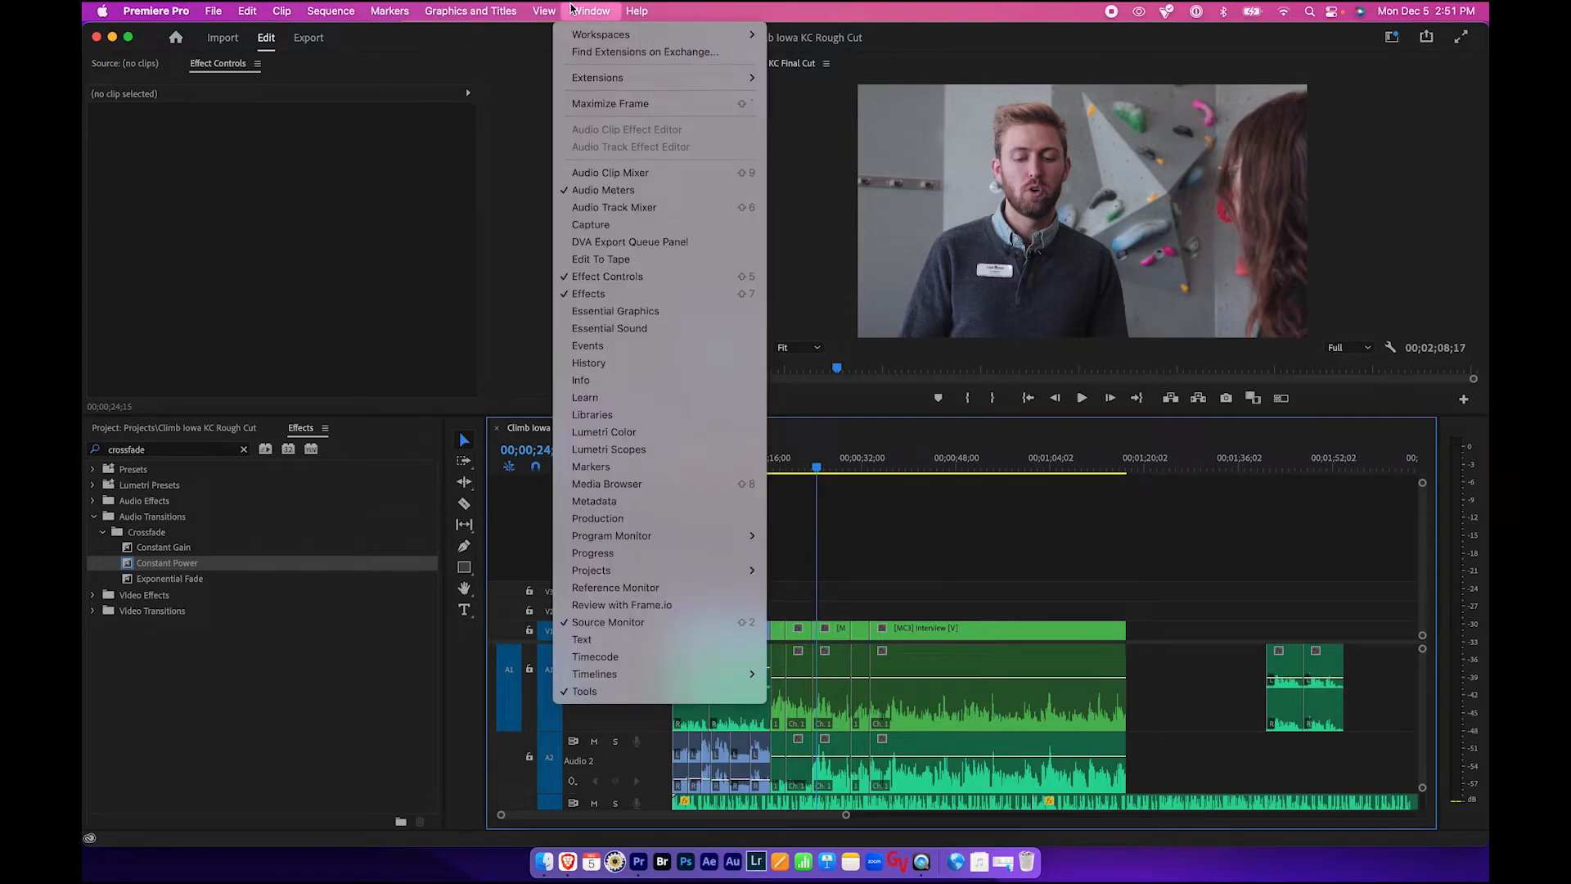
left_click(608, 312)
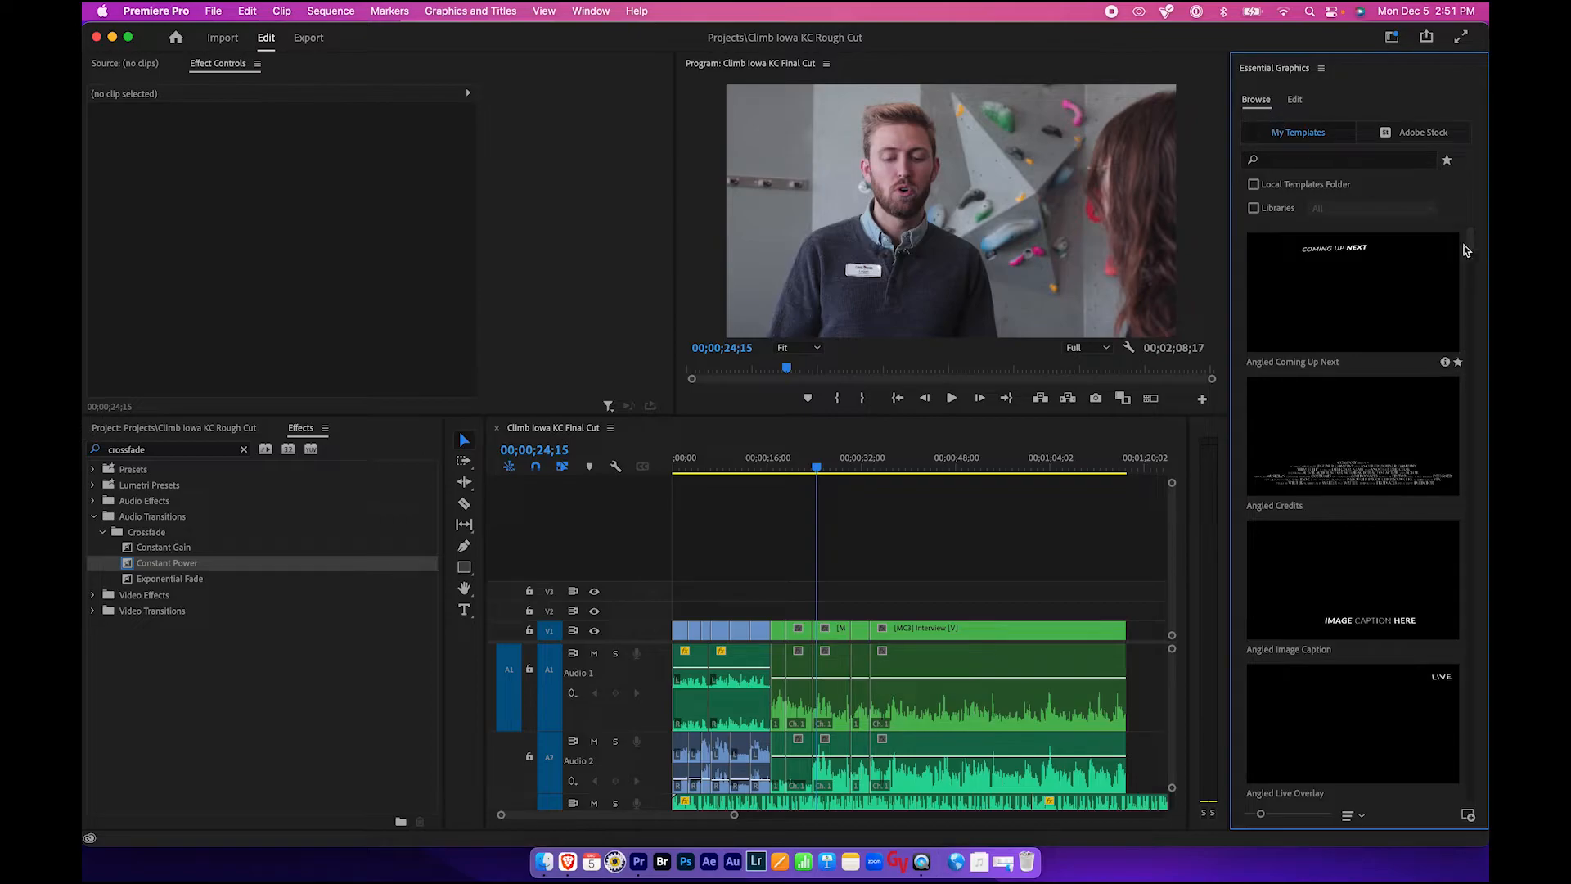
- Browse the graphics templates and add a Basic Lower Third onto V2 at the playhead
left_click_drag(1470, 246, 1459, 288)
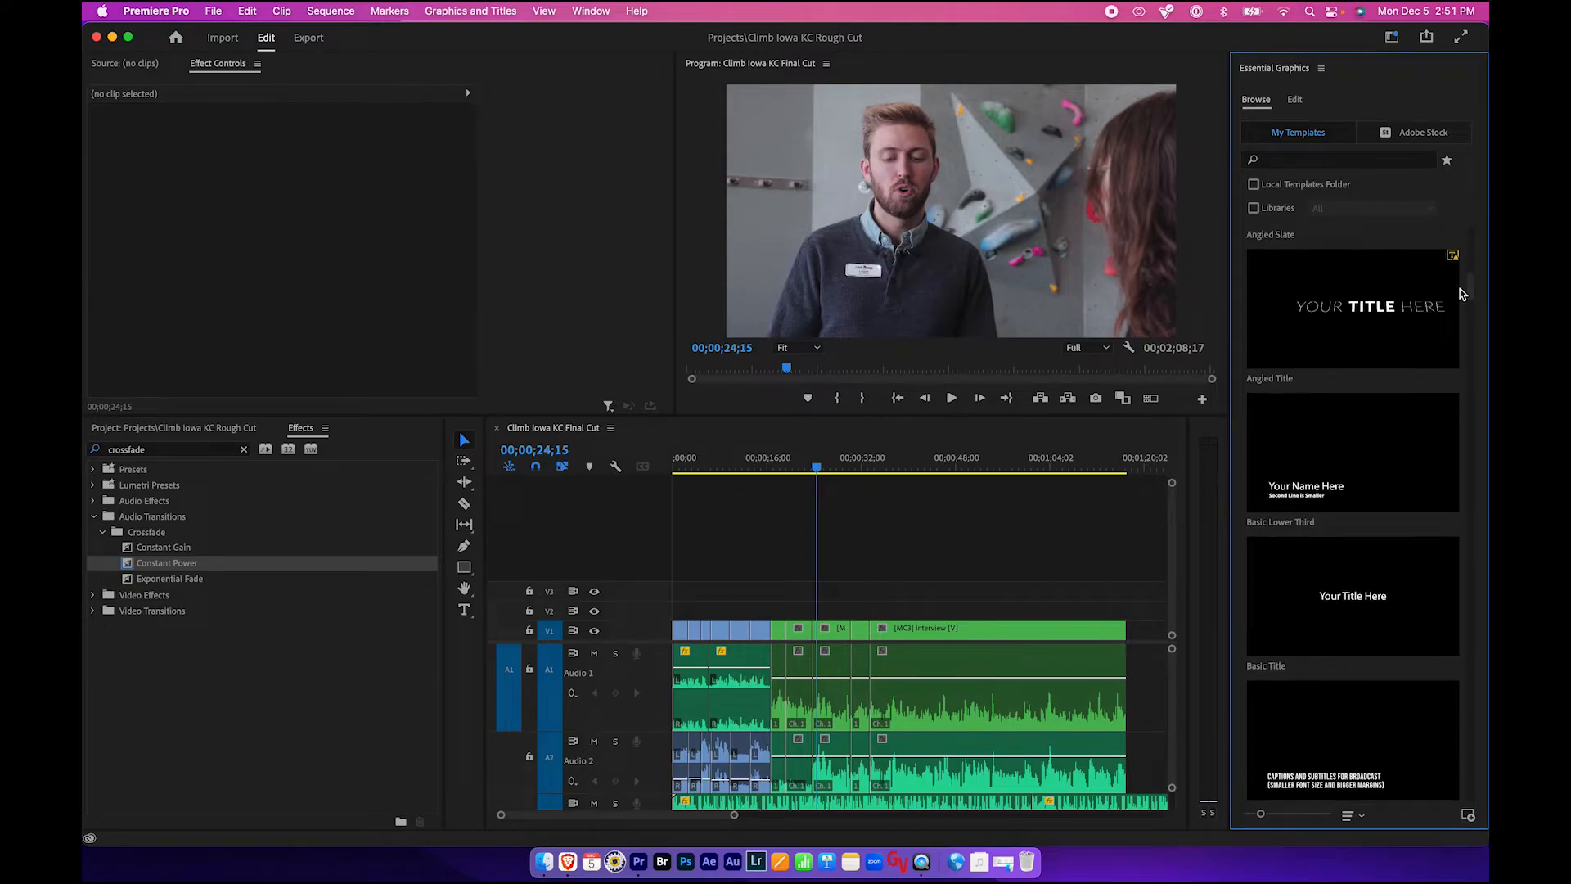
left_click(1343, 446)
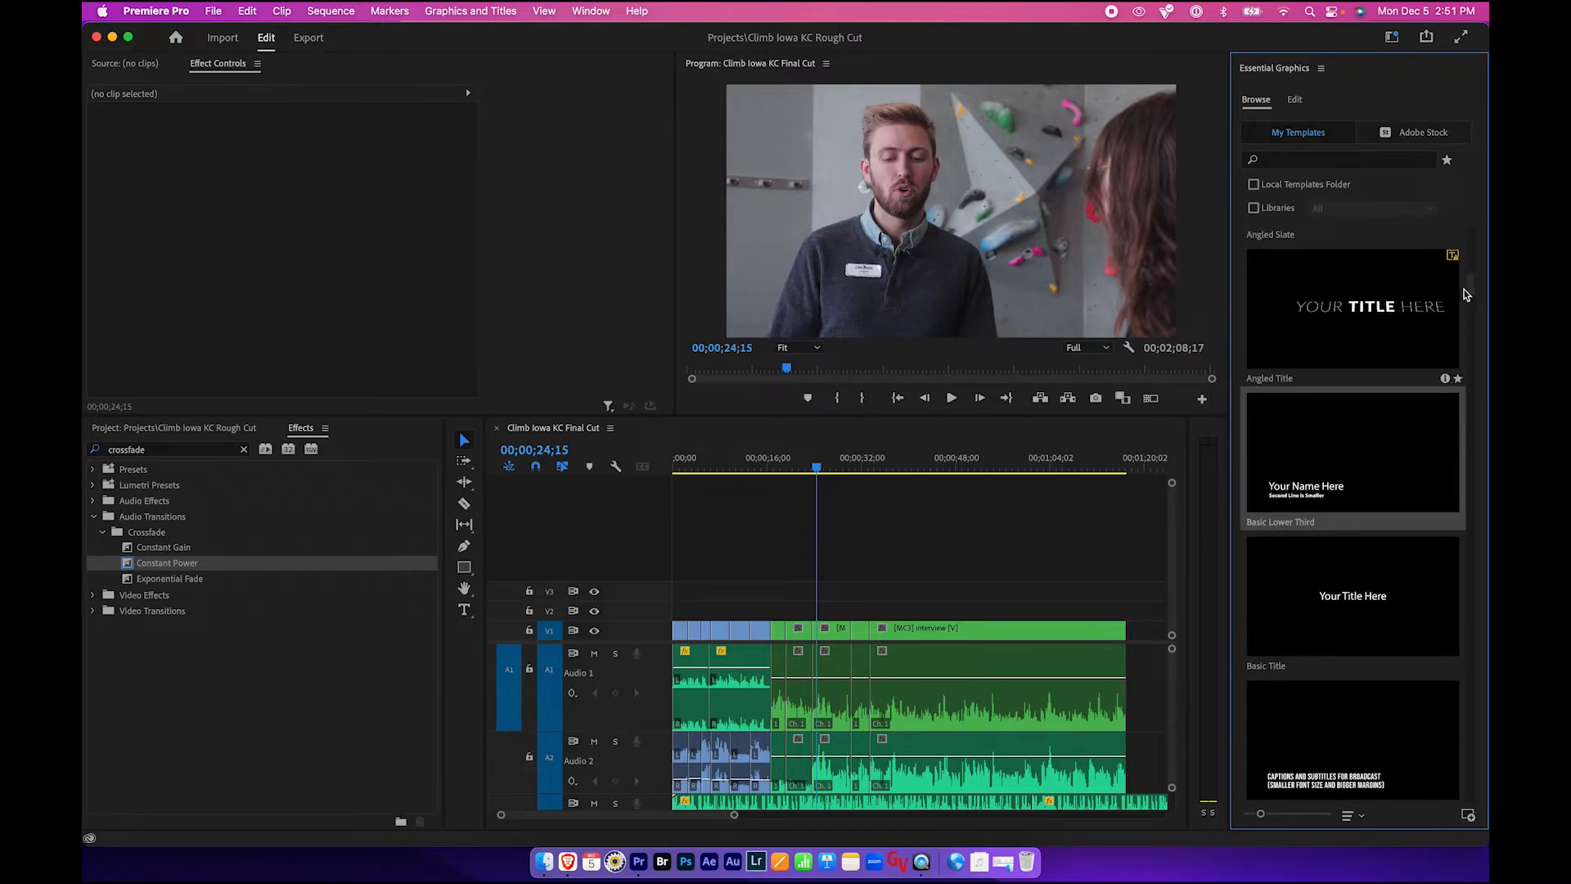
left_click_drag(1473, 289, 1455, 434)
scroll(1453, 445, "down", 10)
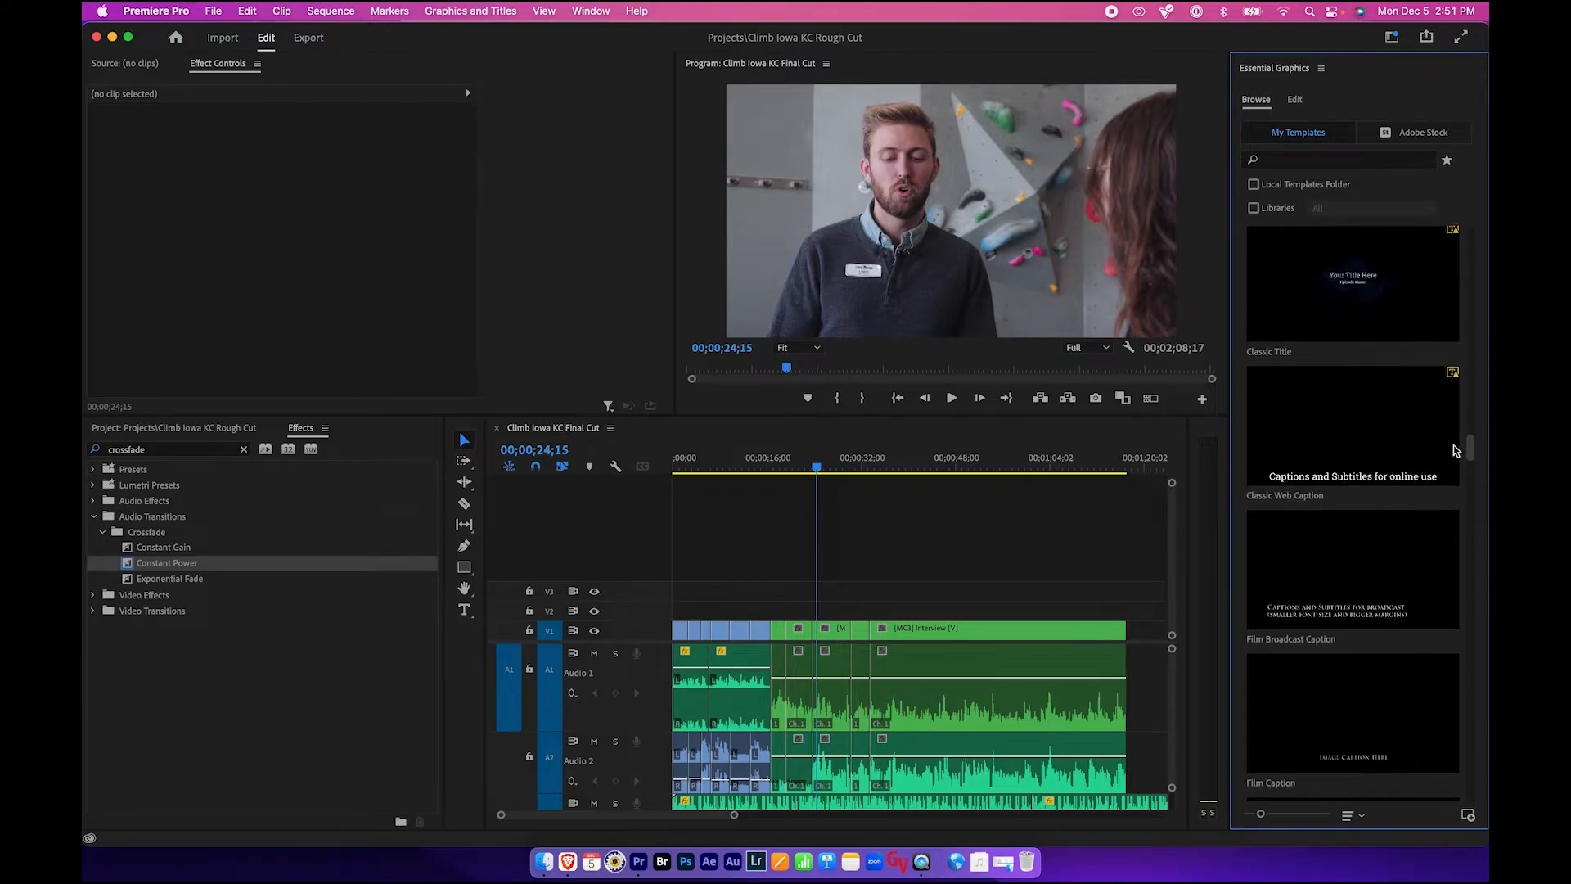
scroll(1451, 423, "up", 15)
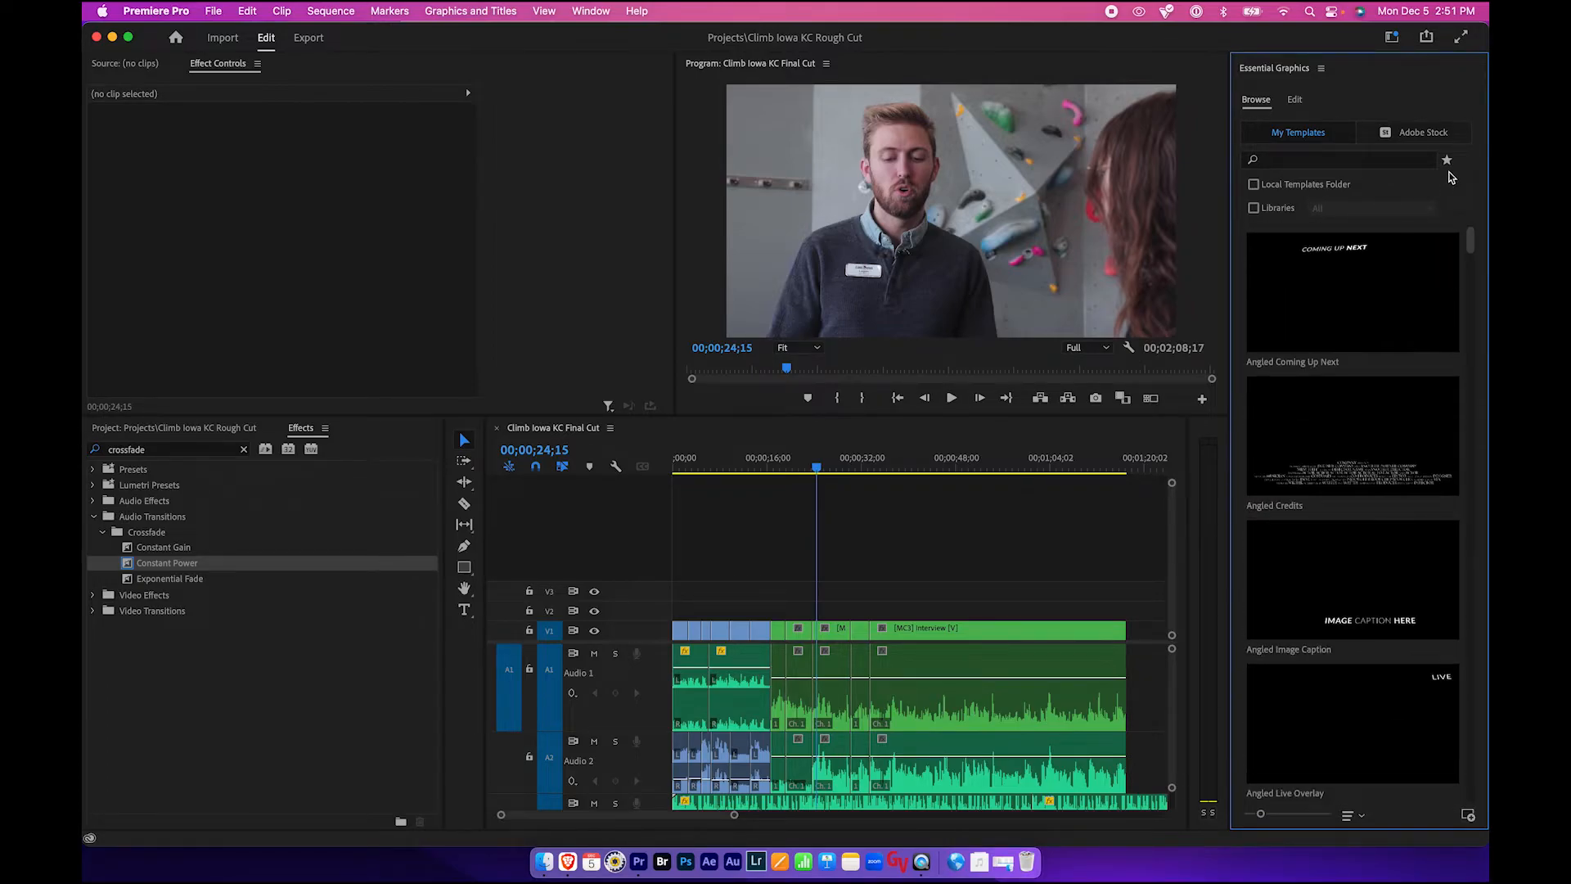
scroll(1463, 258, "down", 5)
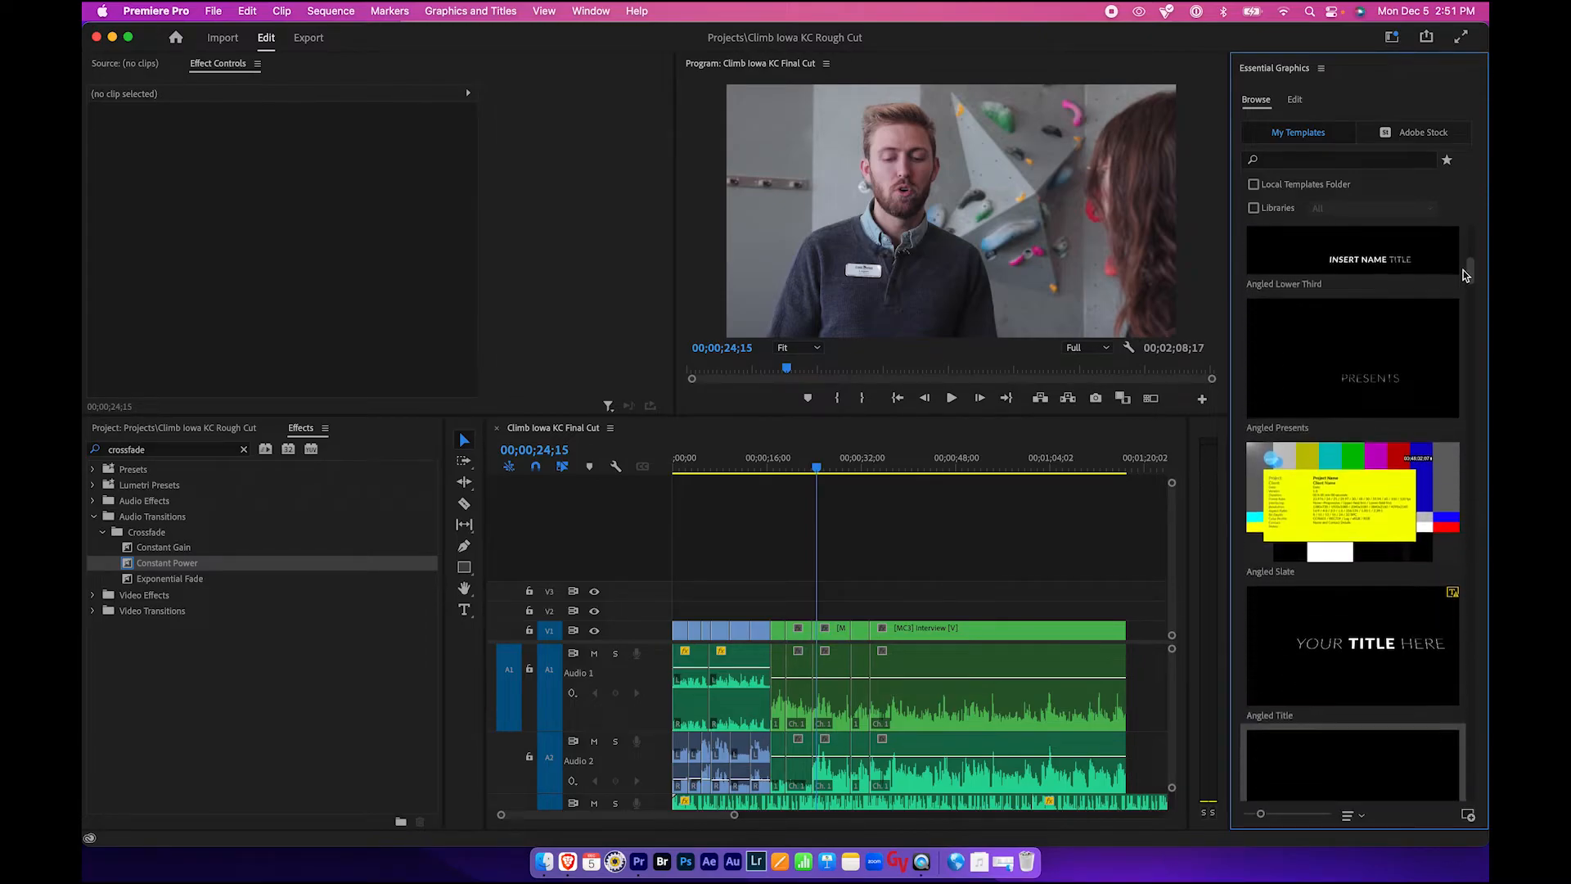
scroll(1462, 282, "down", 4)
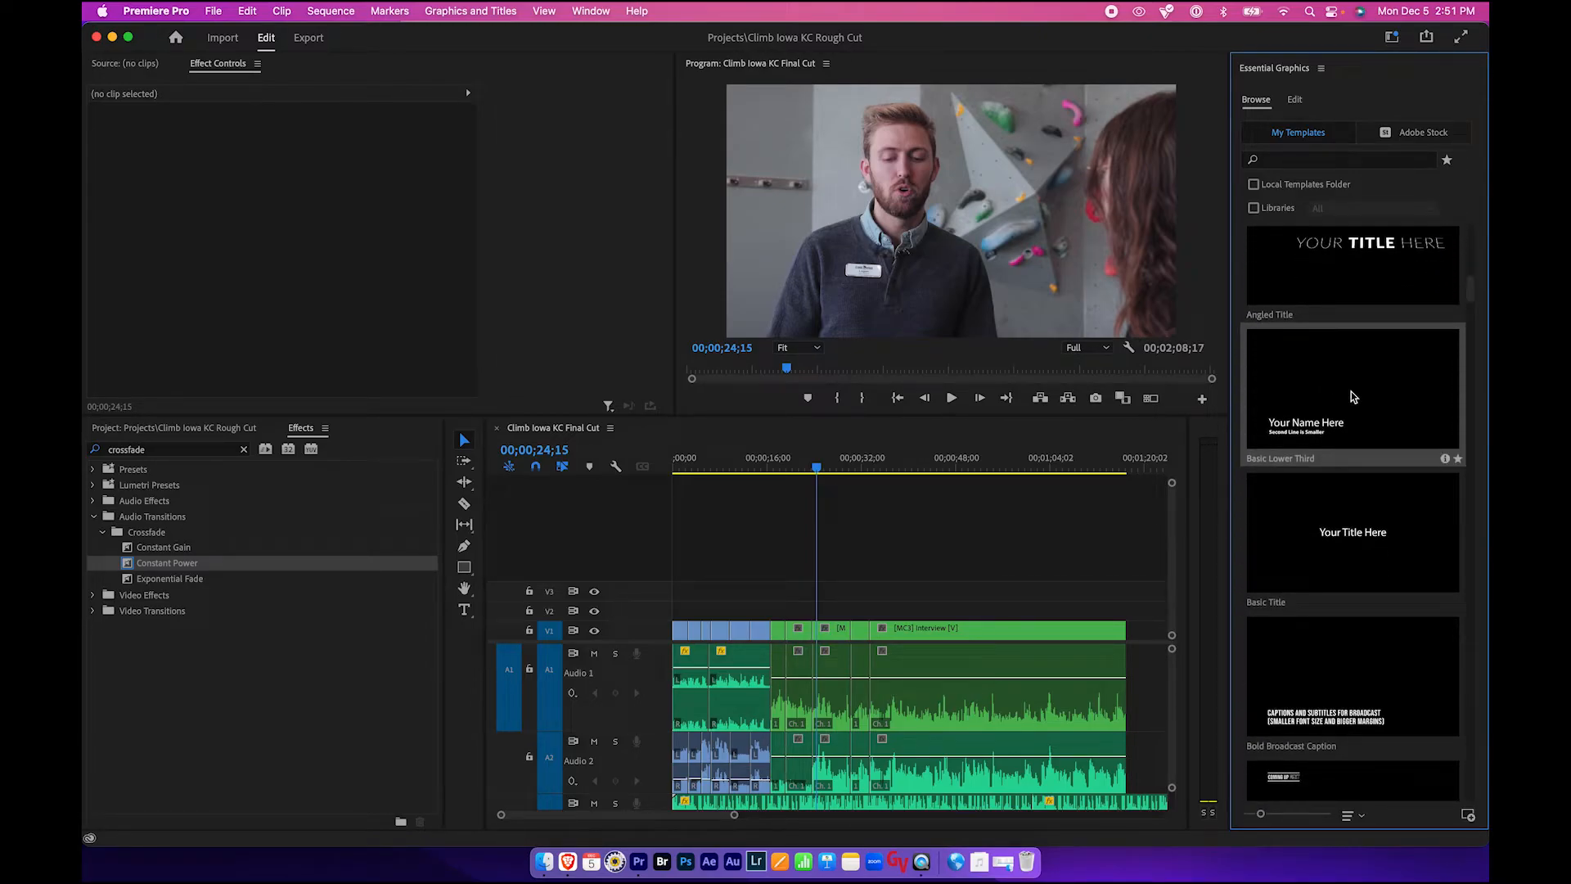
left_click_drag(1351, 411, 819, 620)
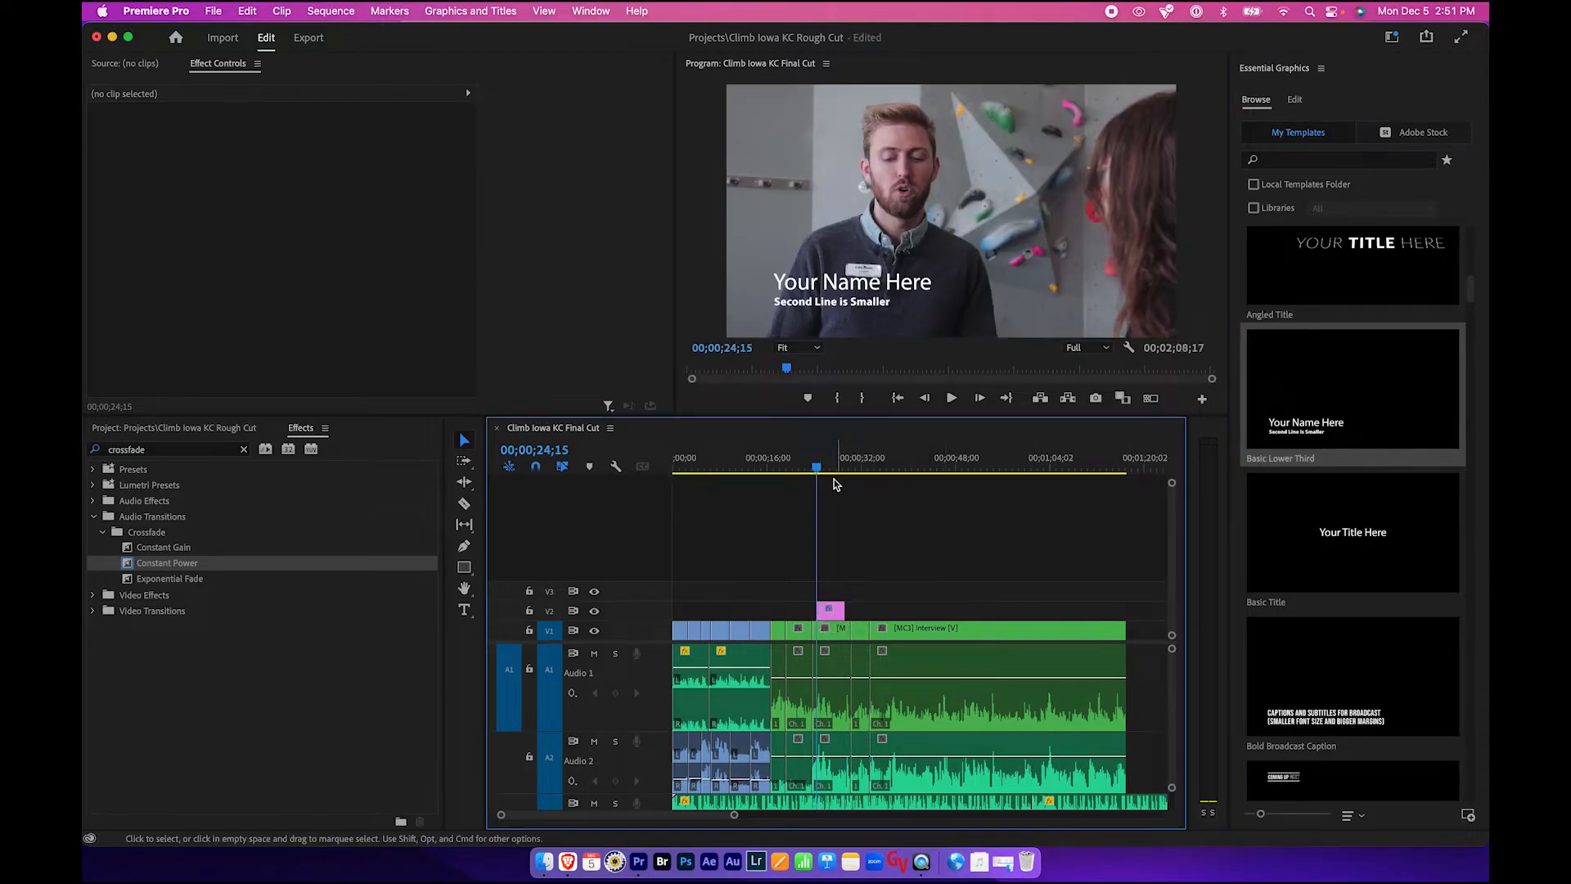
- Change the lower third's second text line to Climb Iowa Manager
key("space")
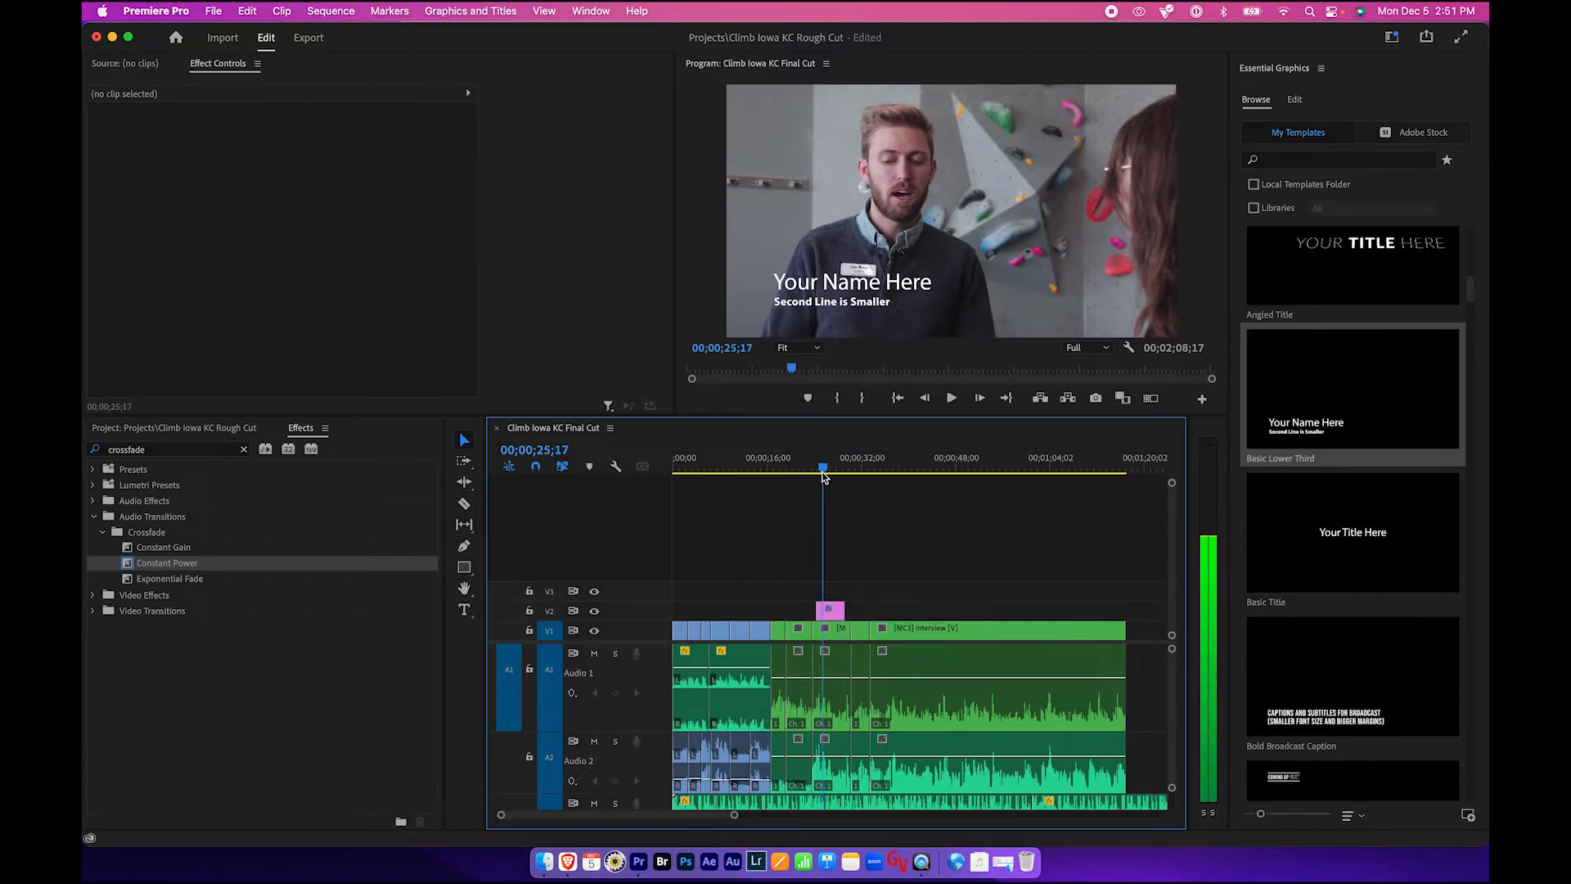
key("space")
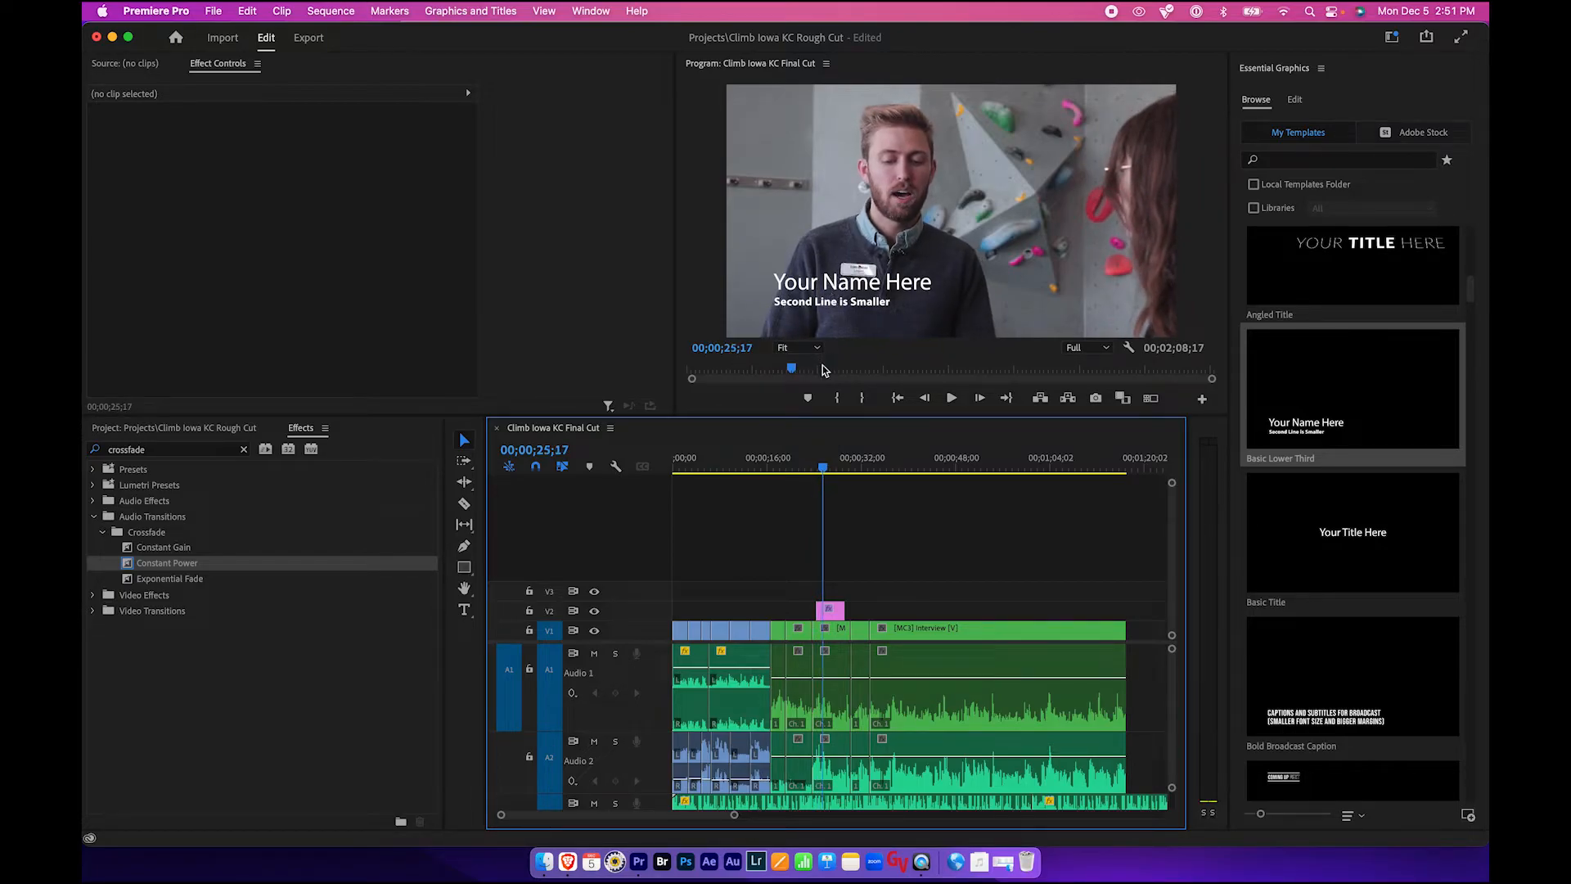
left_click(835, 618)
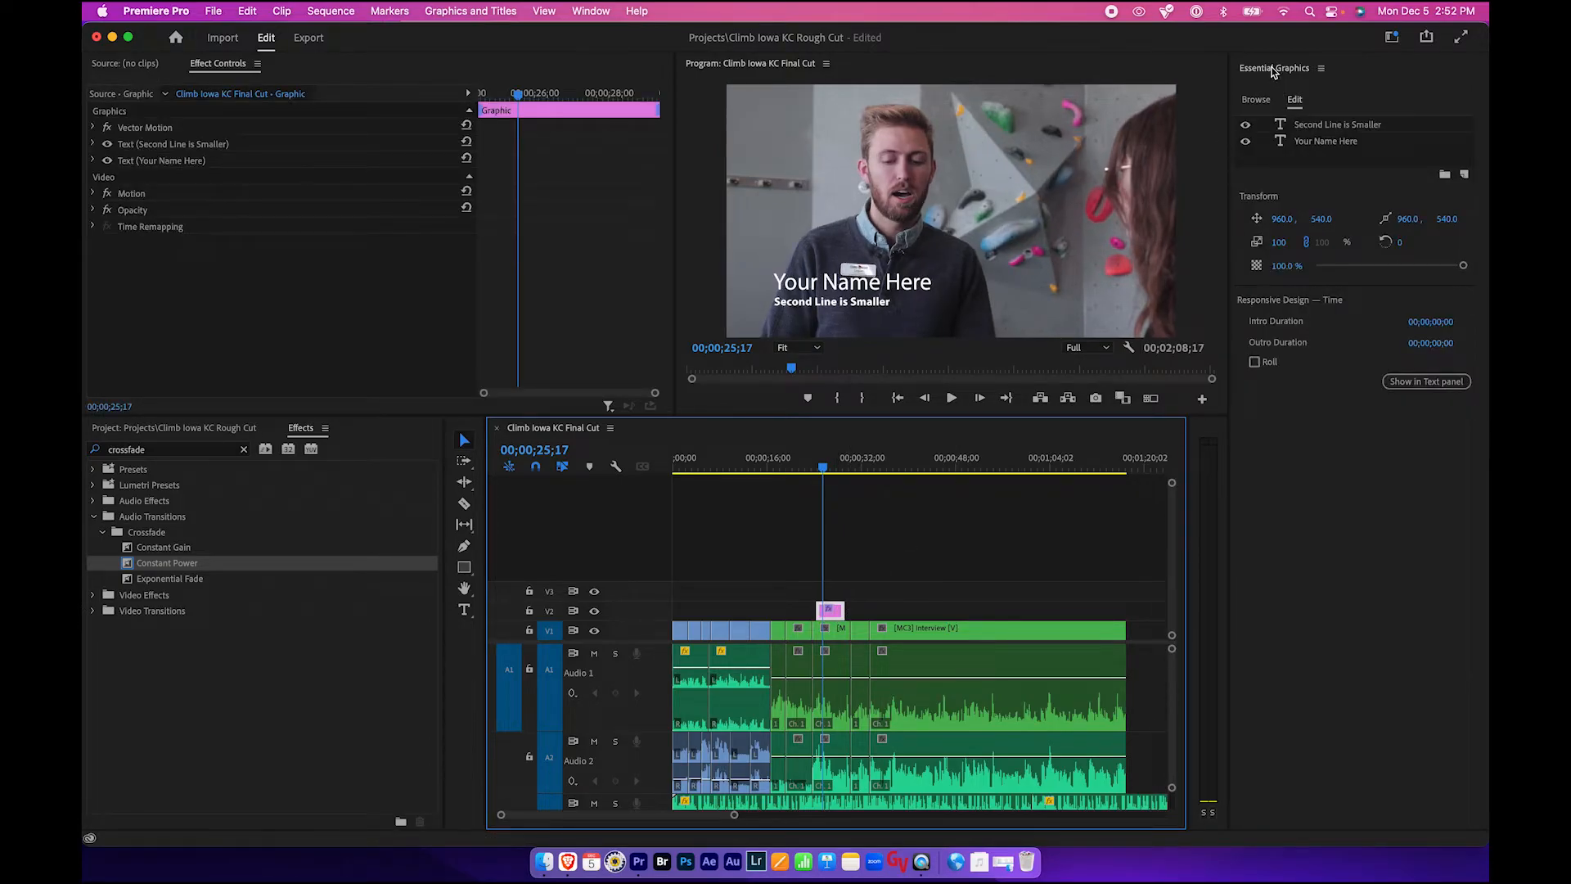
left_click(1295, 100)
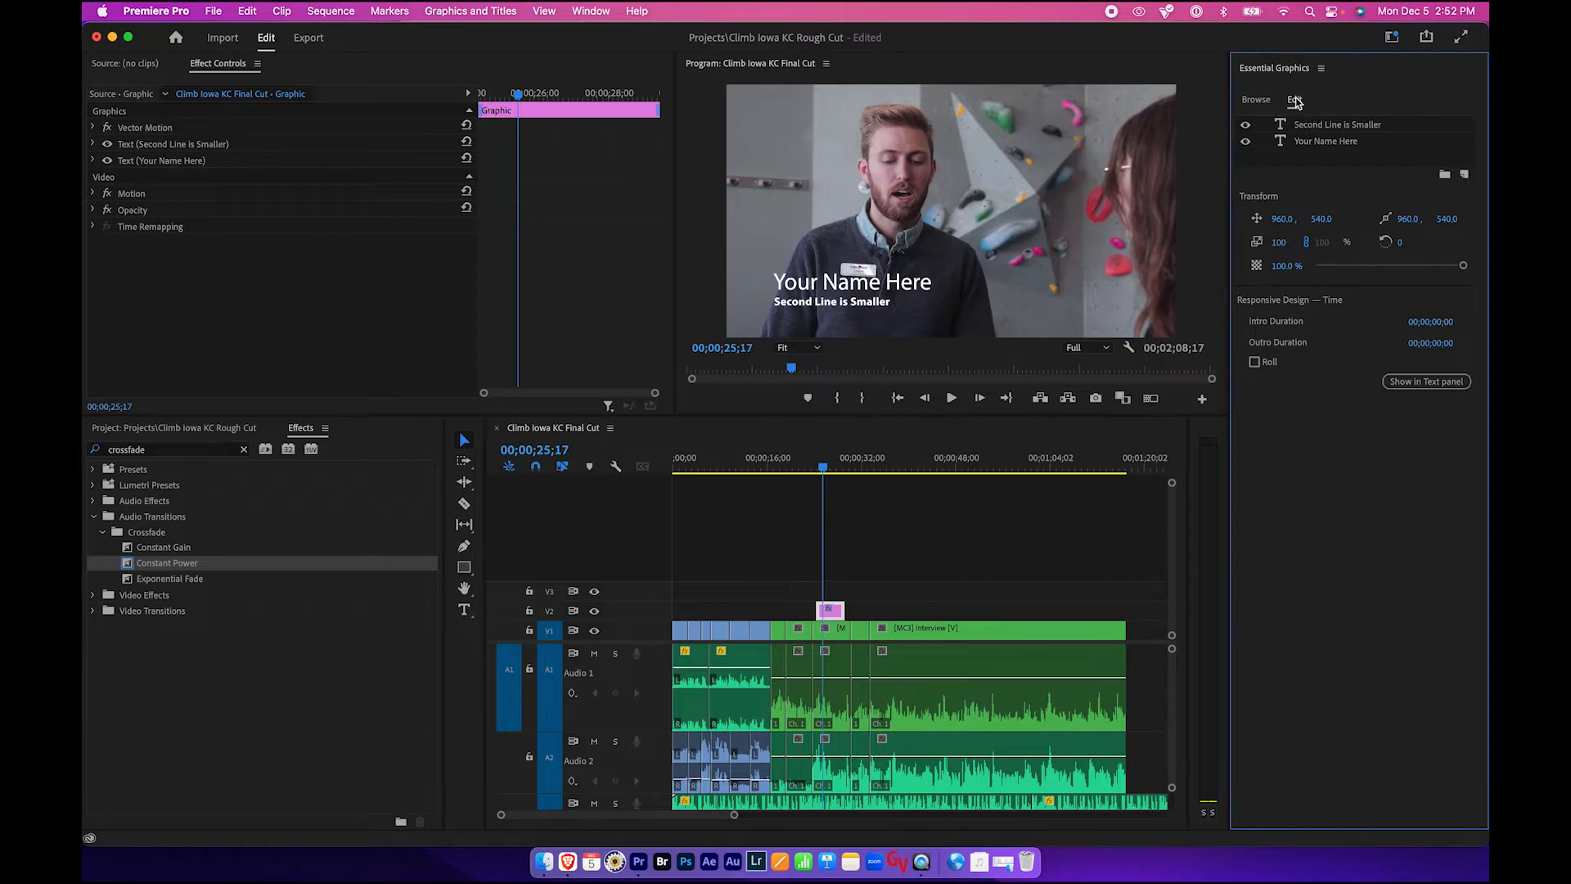
left_click(1320, 126)
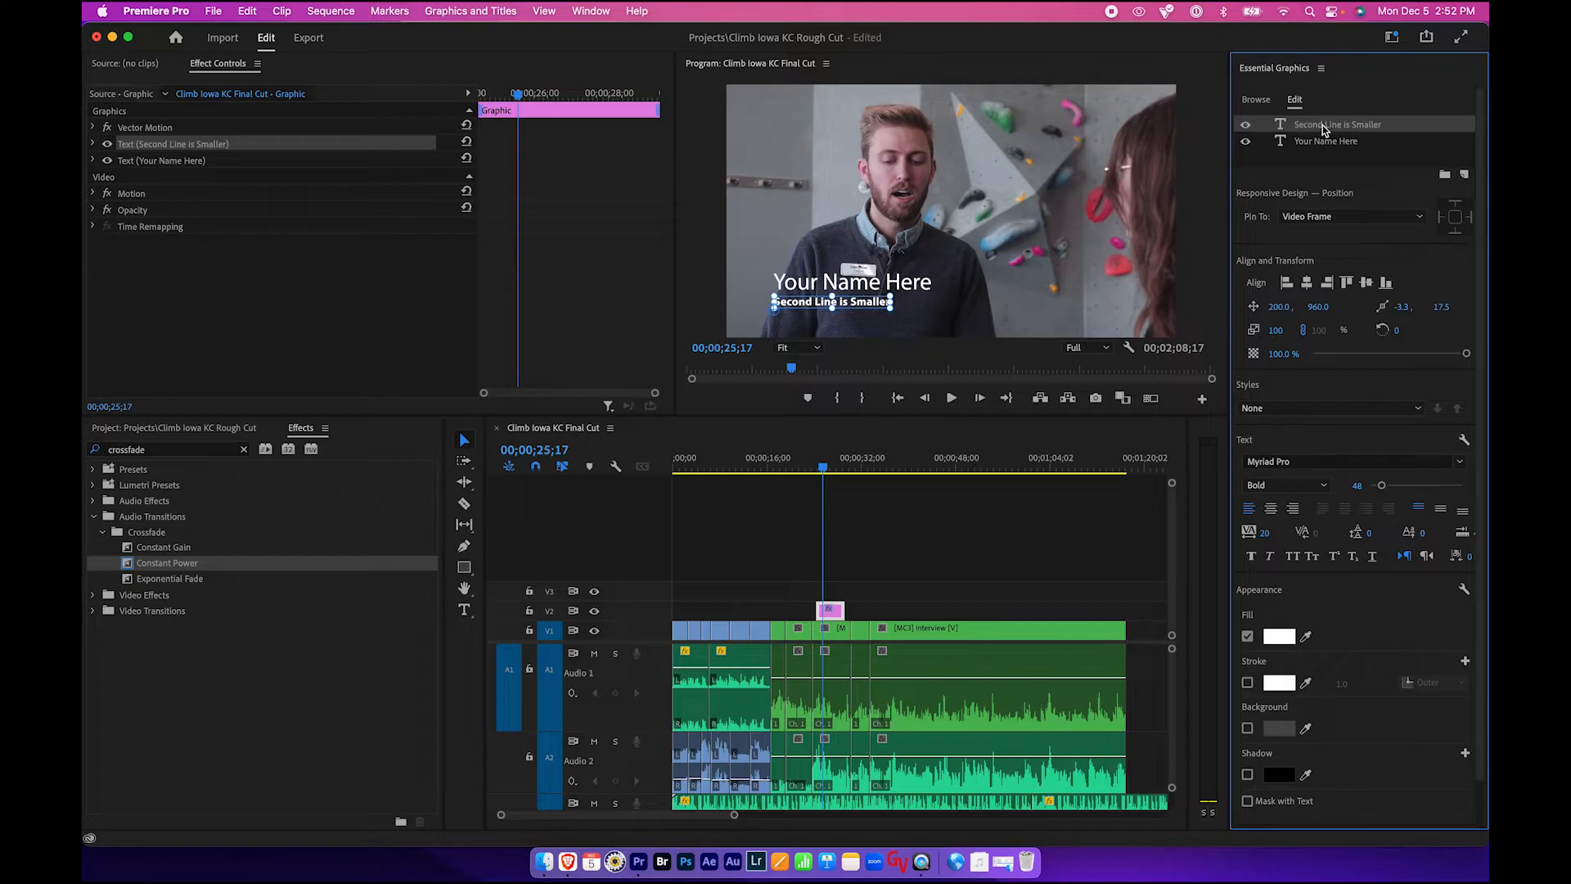
key("t")
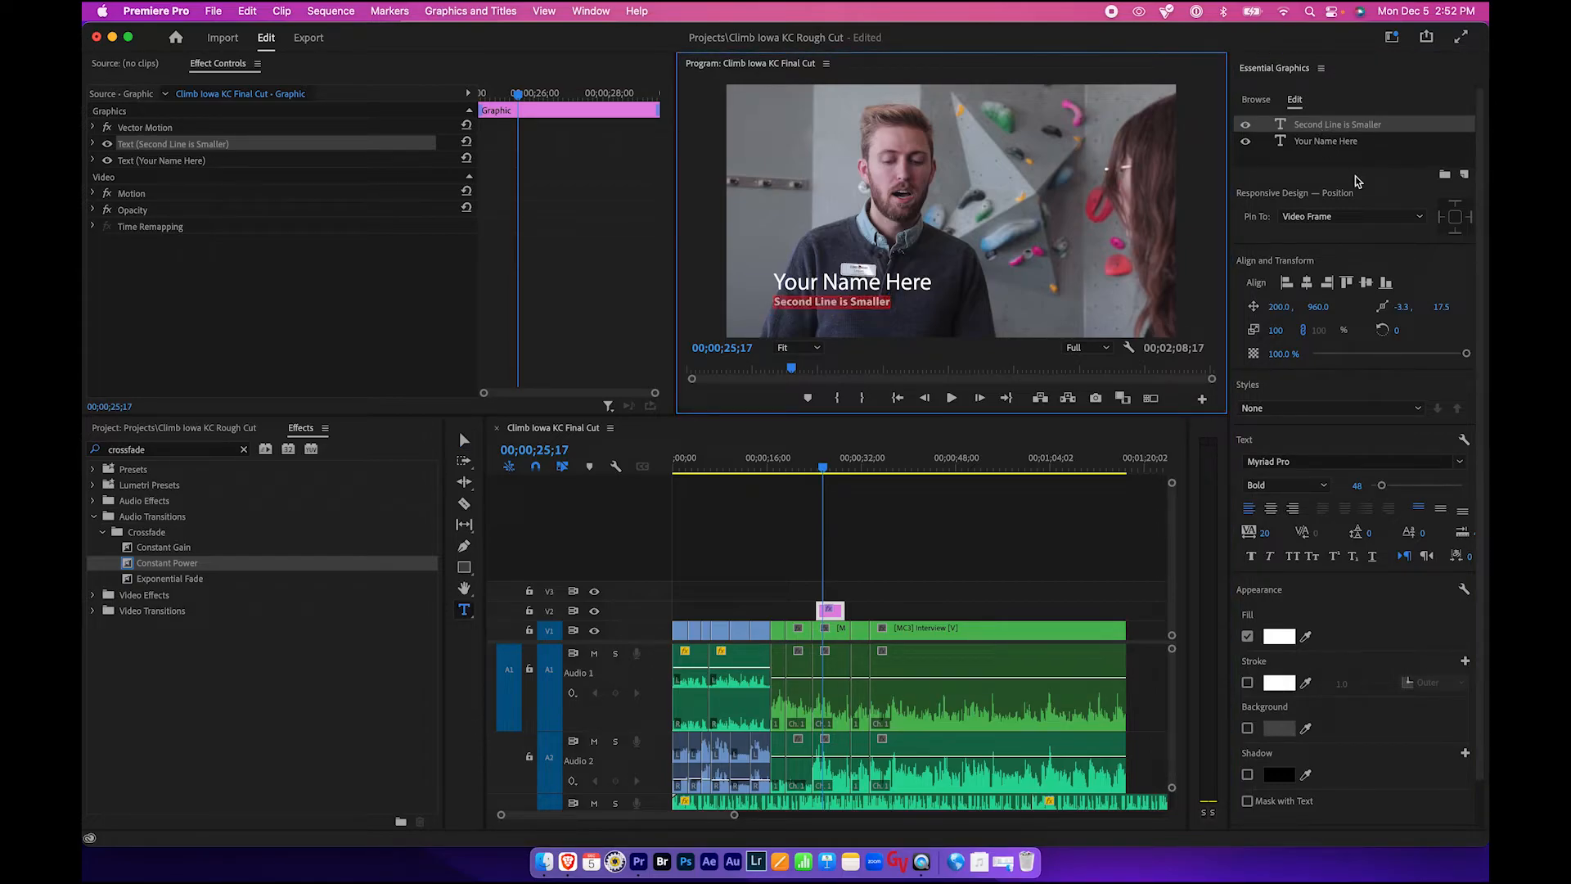
type("Climb Io")
- Replace the lower third's name line with the interviewee's full name
left_click(1321, 143)
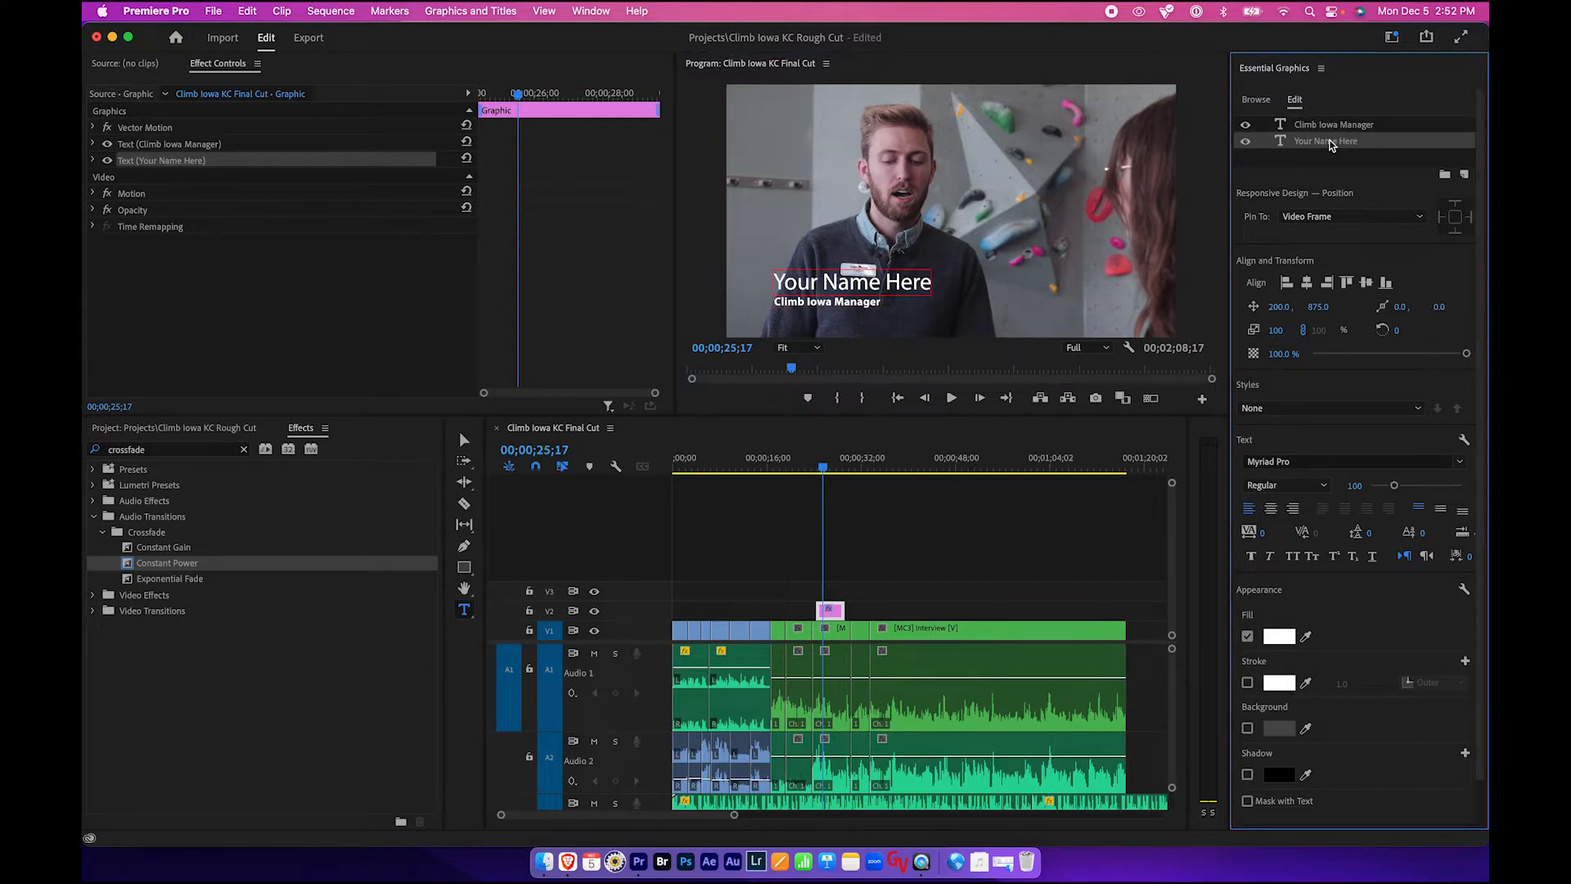
double_click(1331, 143)
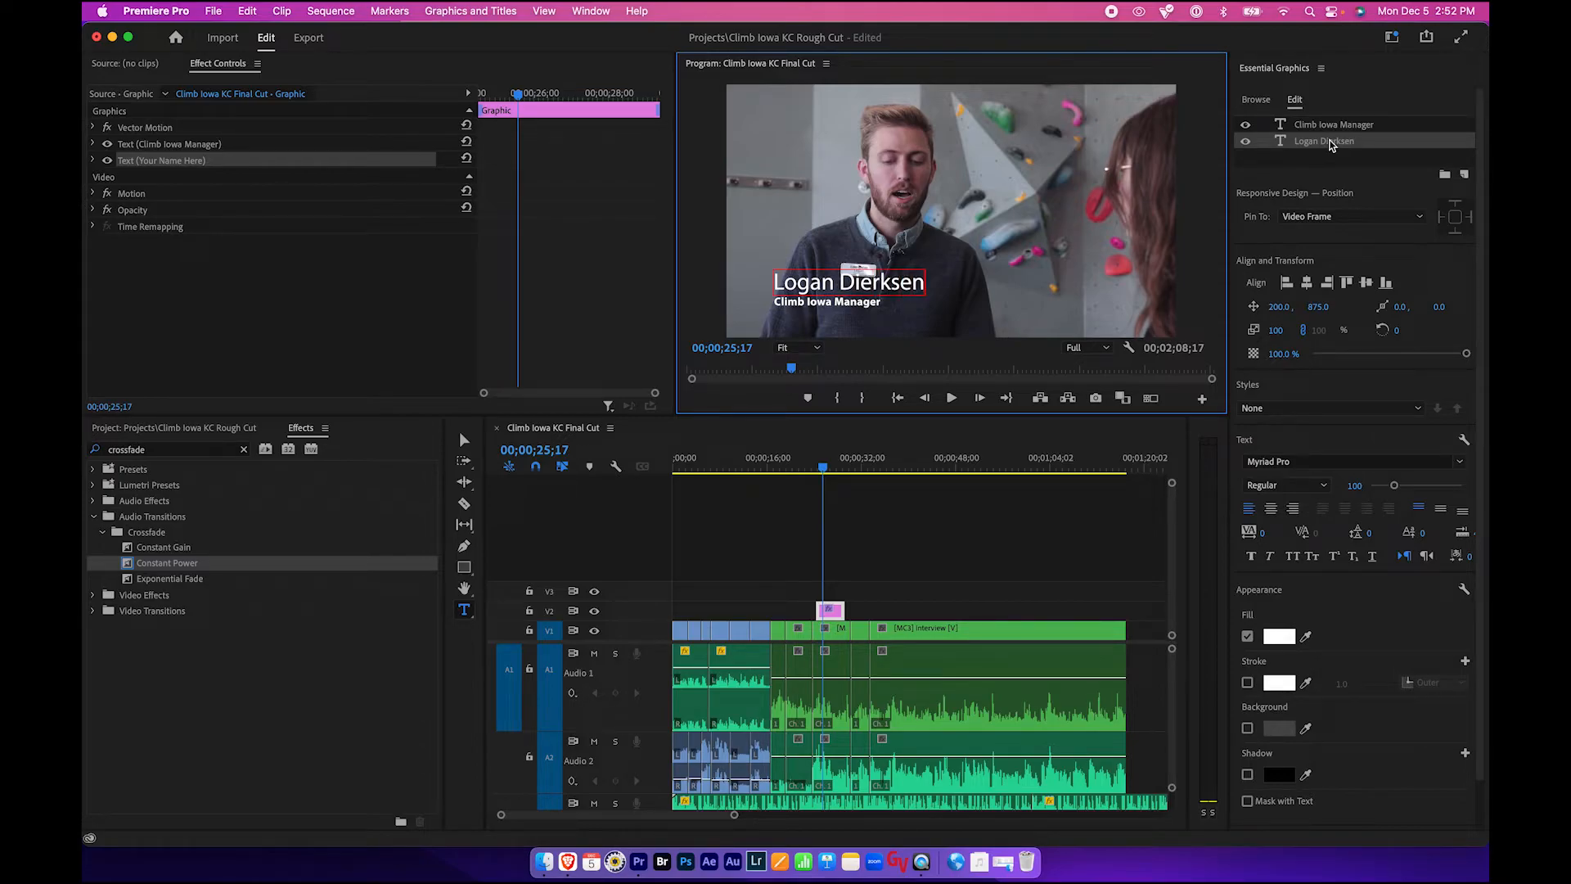
- Align both lower-third text layers to the right edge of the frame
left_click(1343, 98)
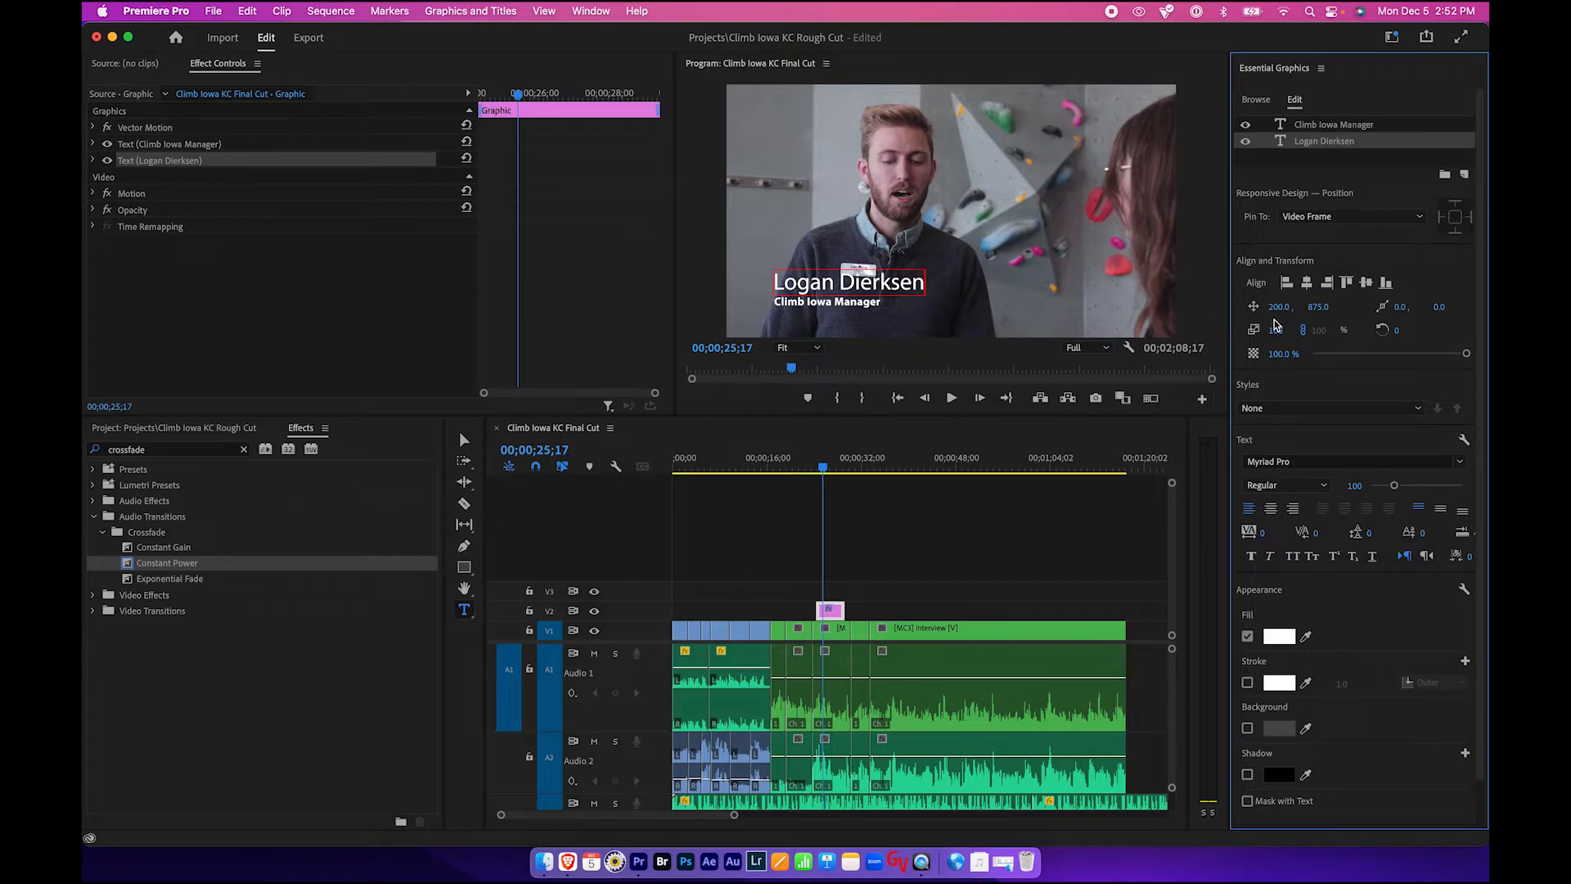
left_click(1326, 283)
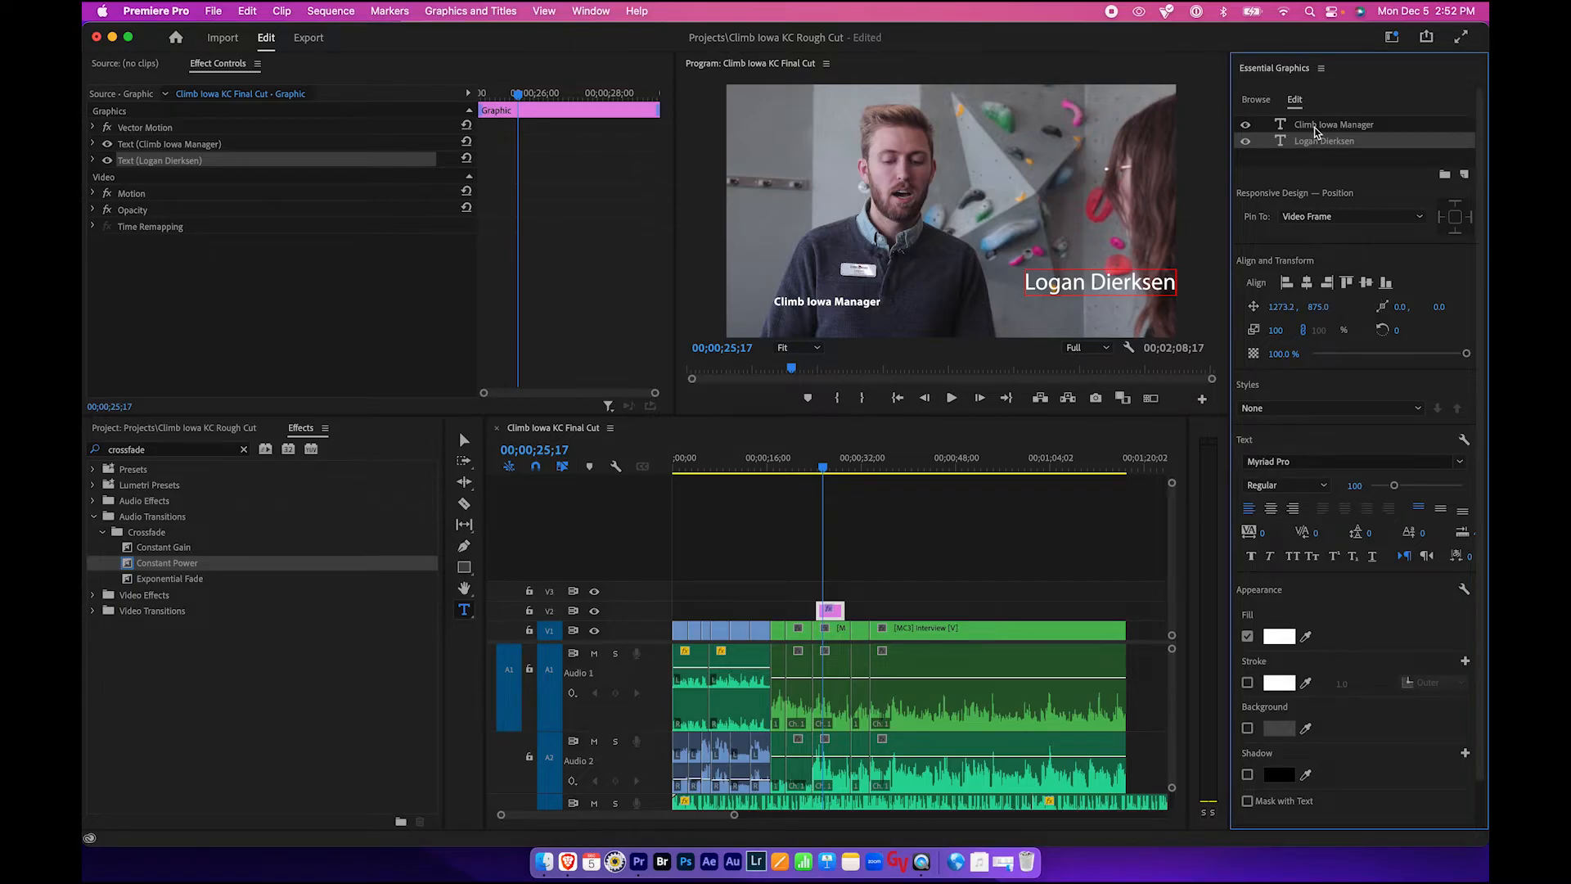
left_click(1314, 126)
left_click(1327, 283)
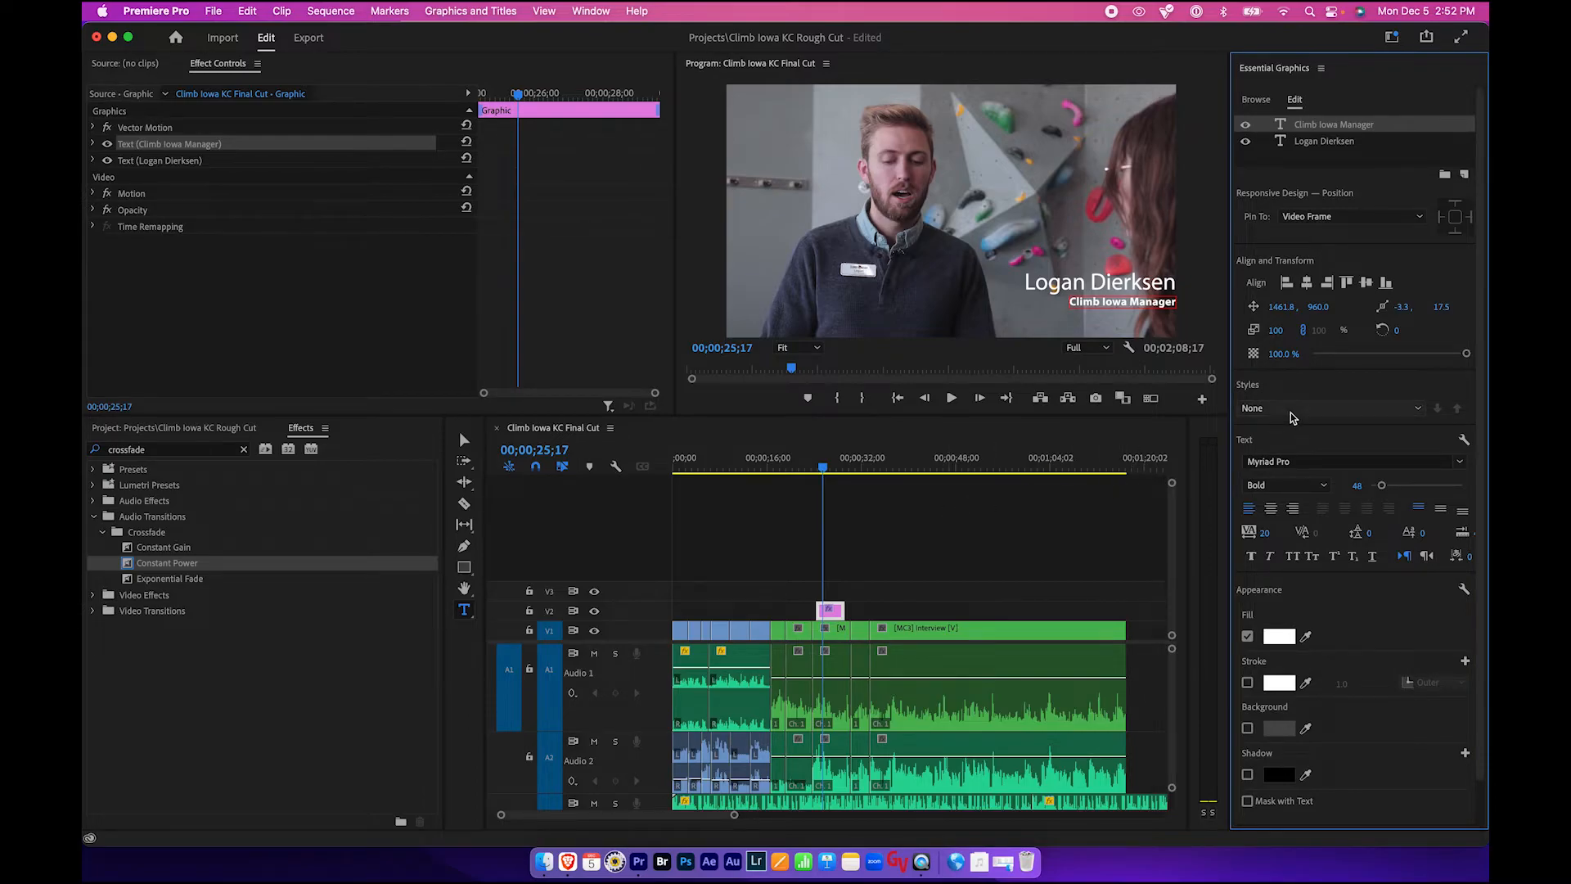
mouse_move(1466, 354)
left_mouse_down()
mouse_move(1348, 357)
mouse_move(1485, 350)
left_mouse_up()
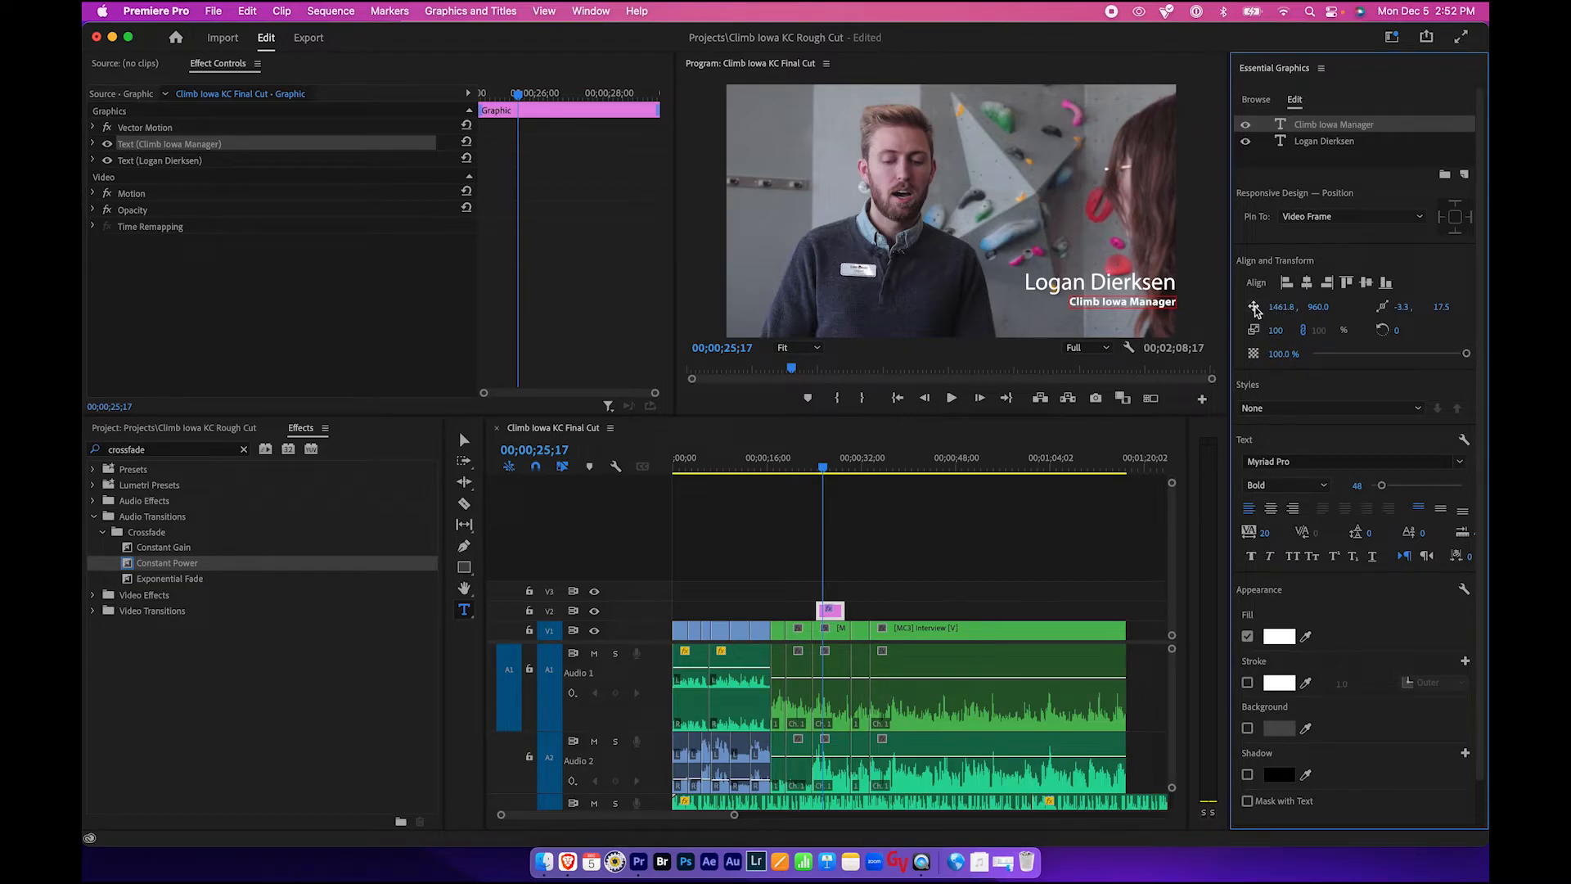
mouse_move(1281, 307)
left_mouse_down()
mouse_move(1258, 307)
mouse_move(1292, 306)
left_mouse_up()
left_click(949, 557)
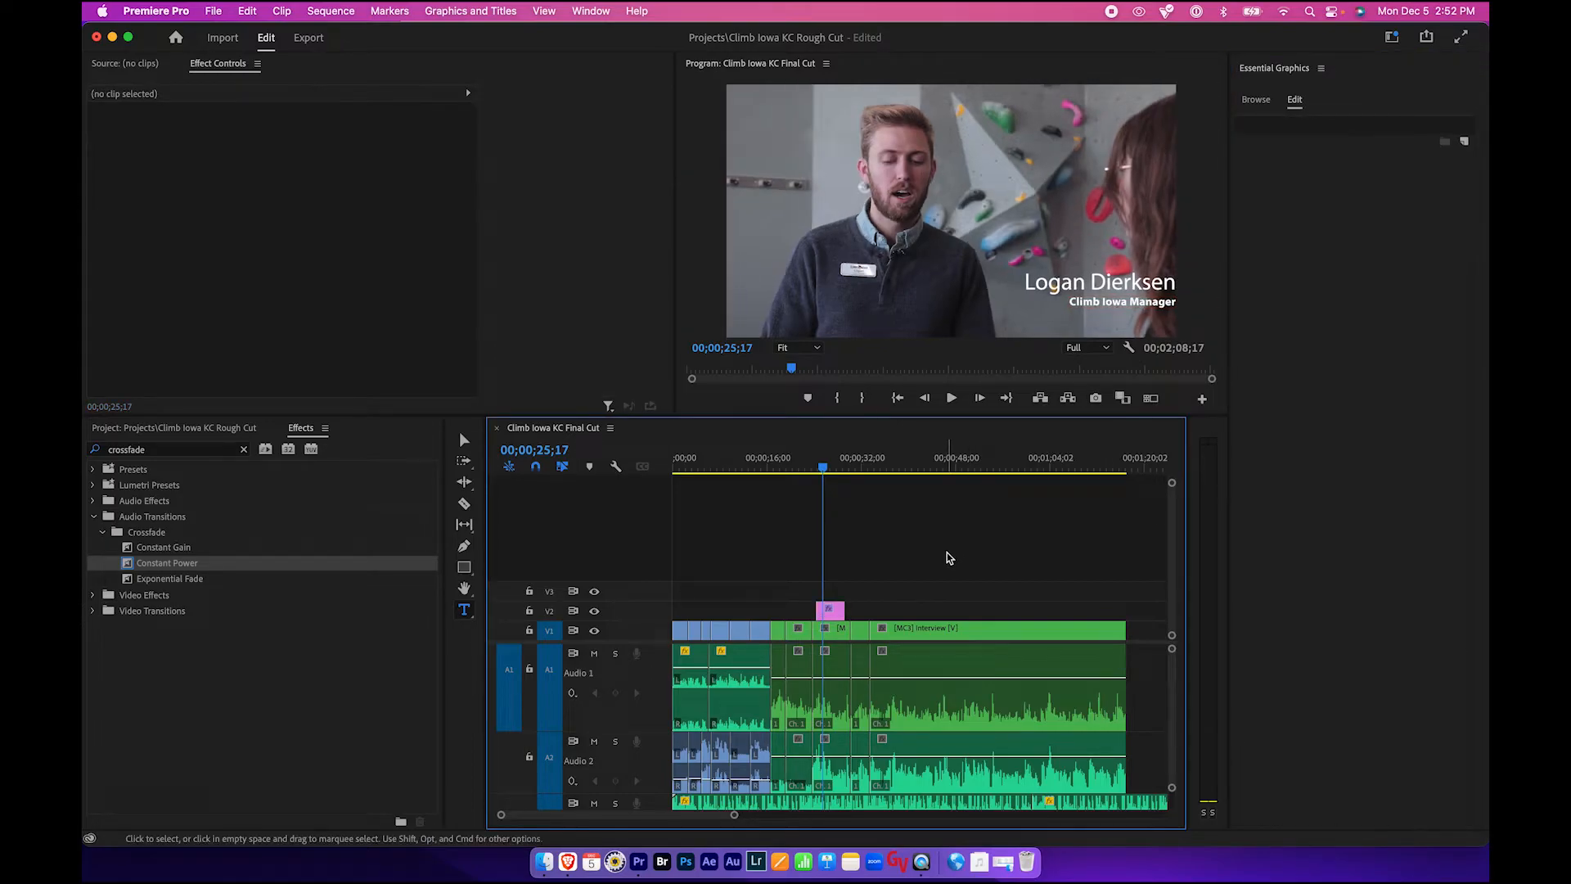
- Move the lower-third graphic's Vector Motion position to 839 horizontally at the playhead
left_click(828, 470)
left_click_drag(829, 468, 830, 468)
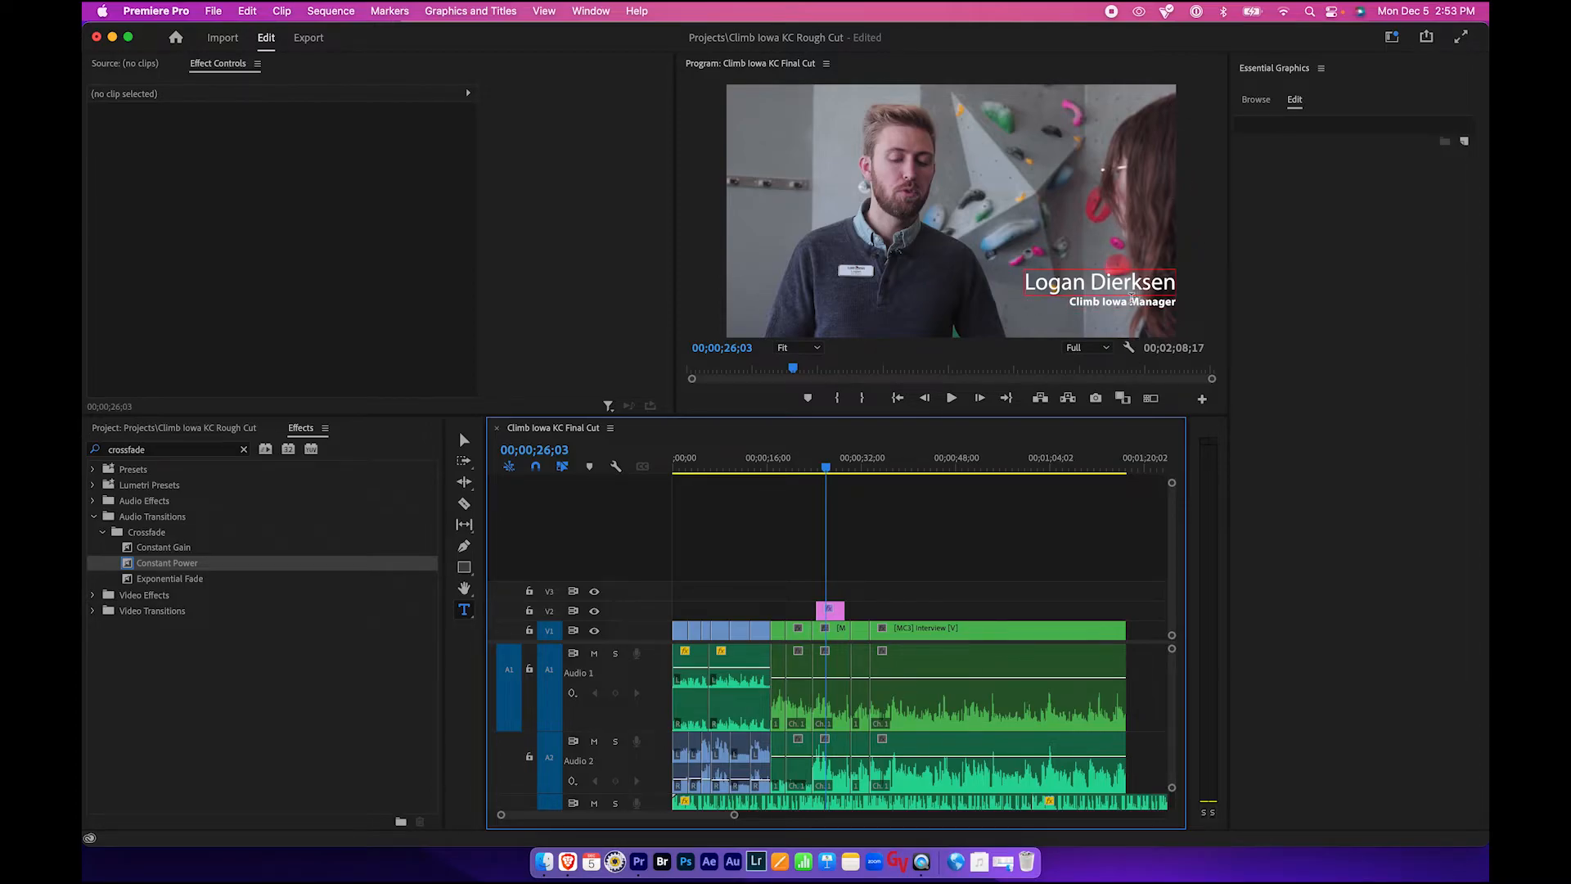
left_click(831, 613)
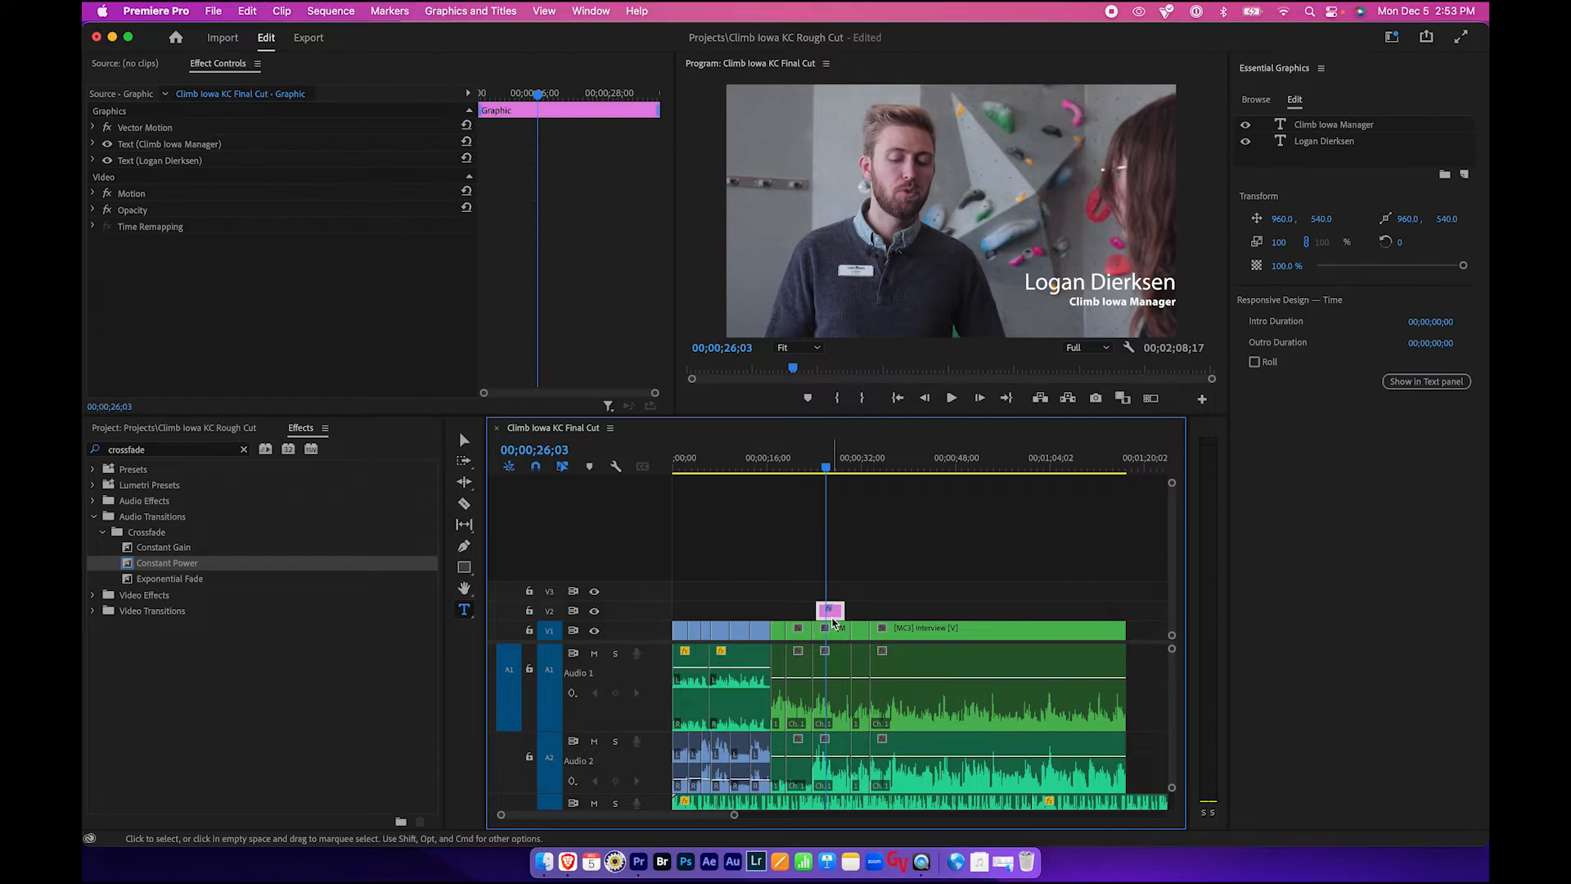
left_click(223, 67)
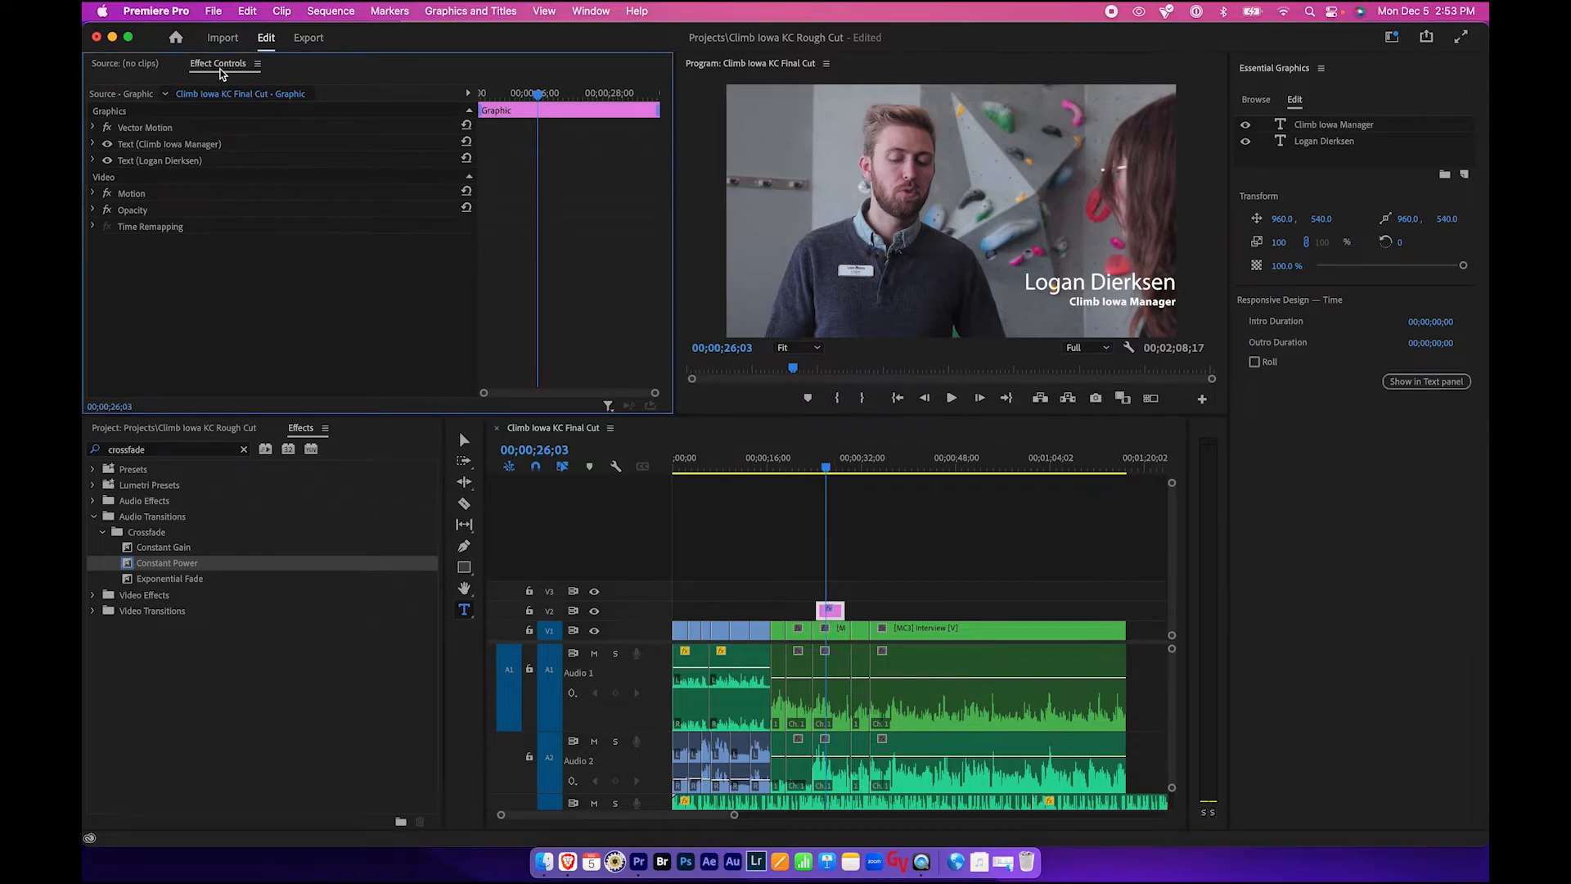
left_click(93, 128)
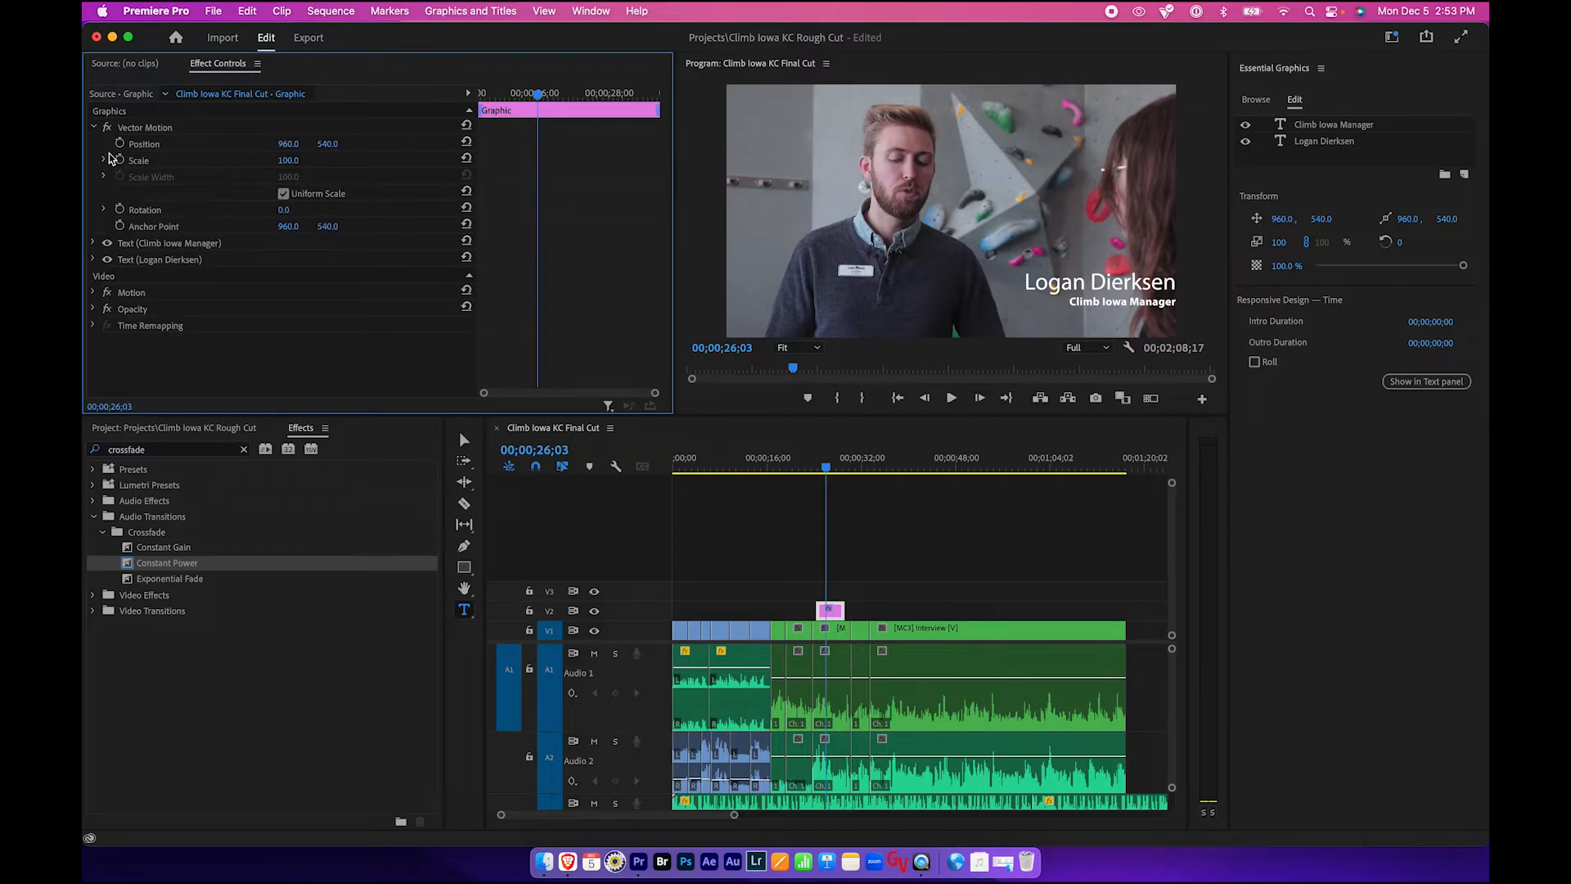
left_click_drag(288, 143, 189, 143)
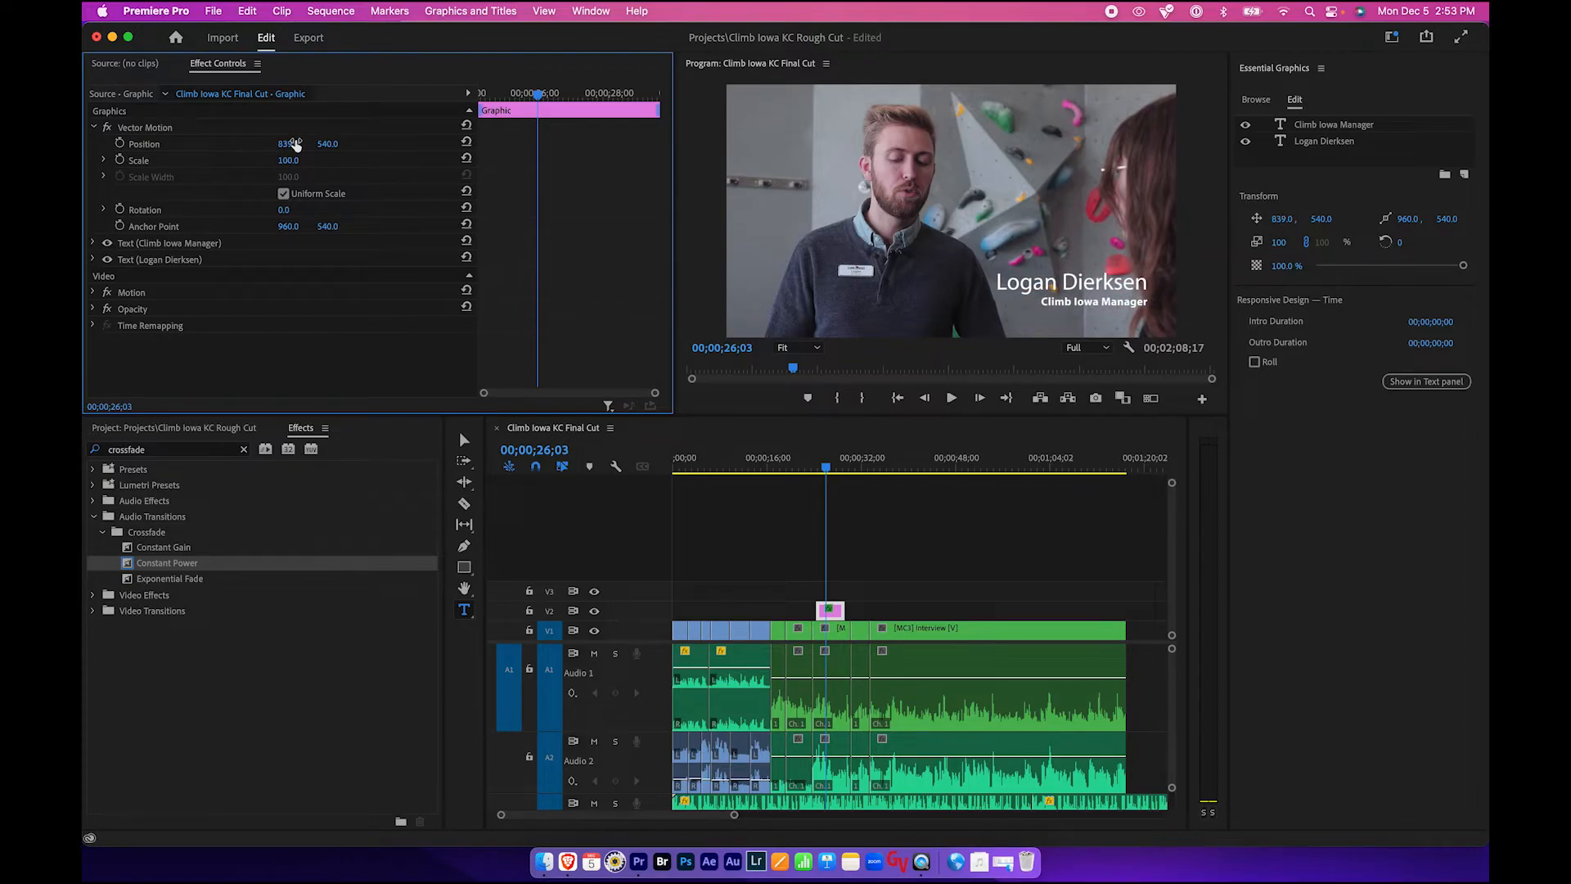
- Play back the section of the interview containing the lower third
left_click(815, 471)
key("space")
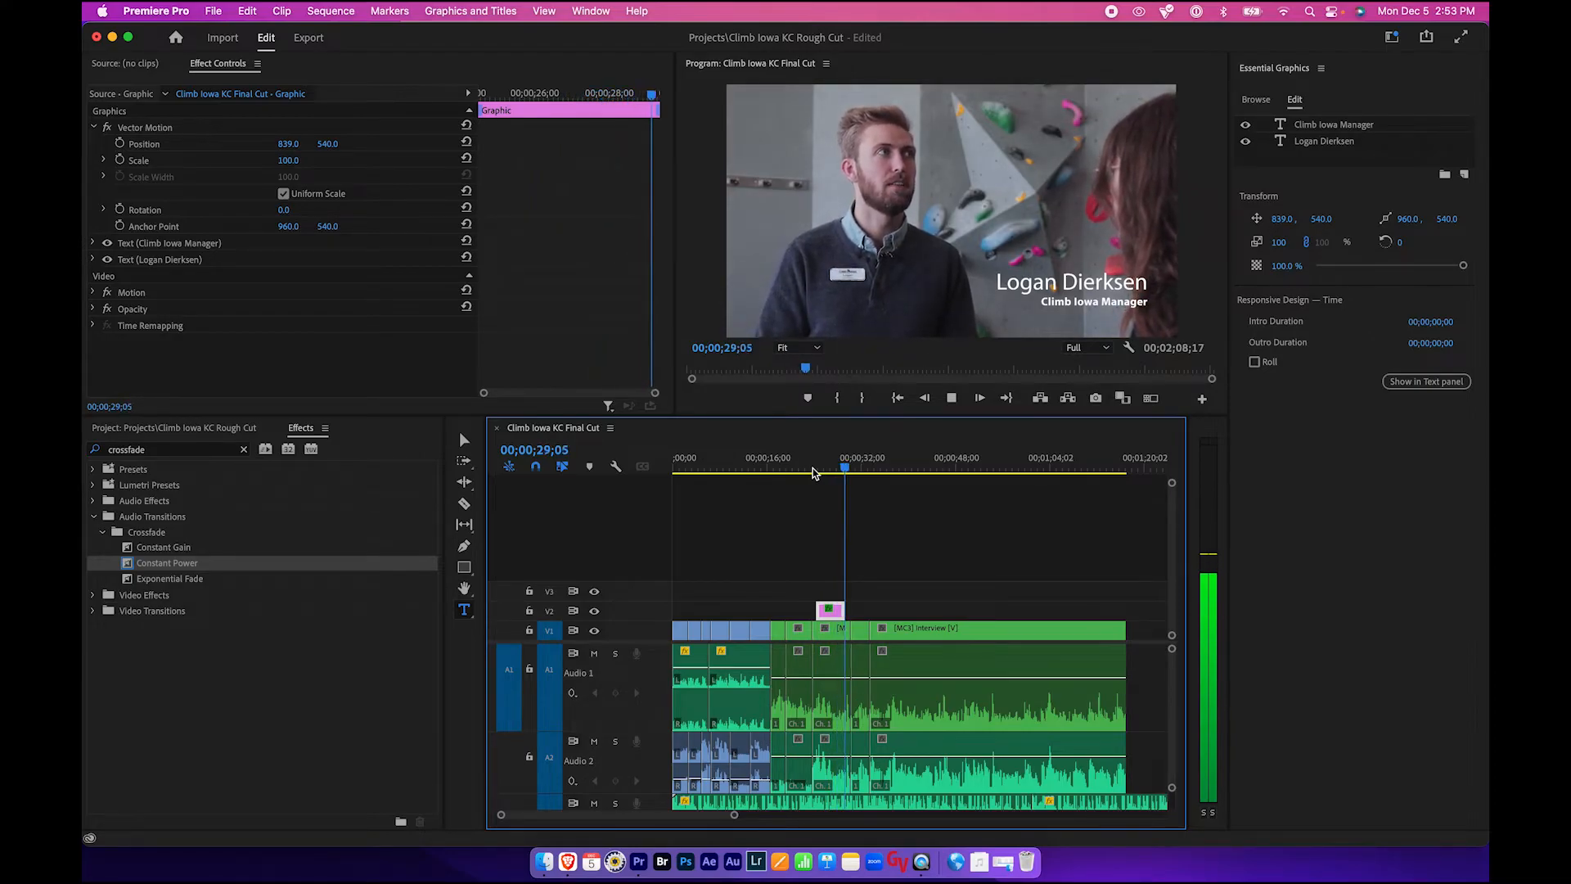
key("space")
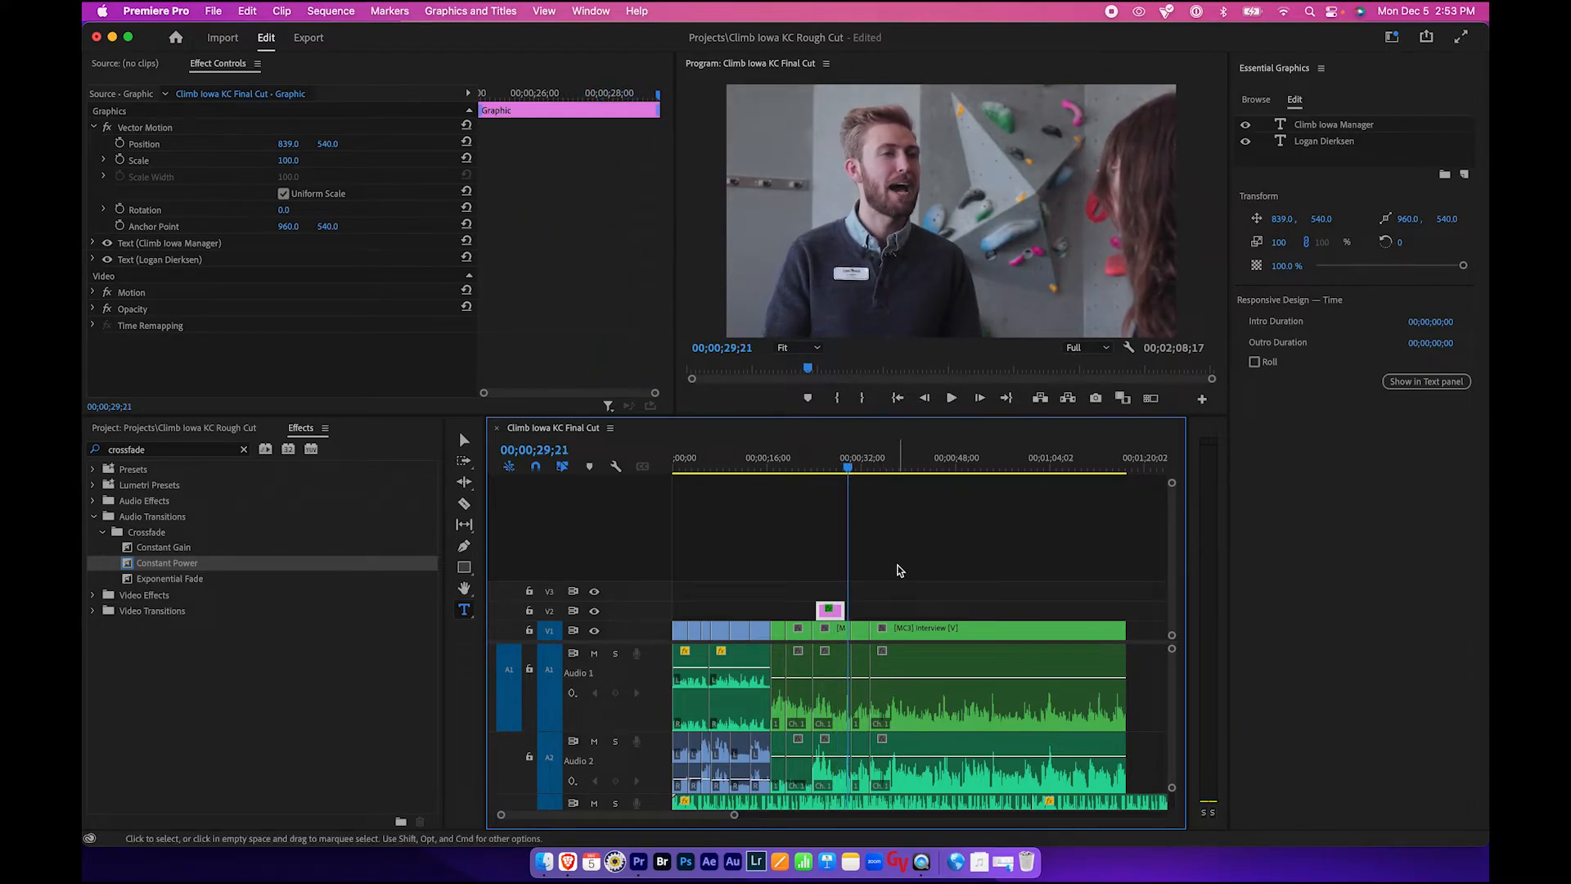
- Browse the Essential Graphics template list and save the project
left_click(1257, 100)
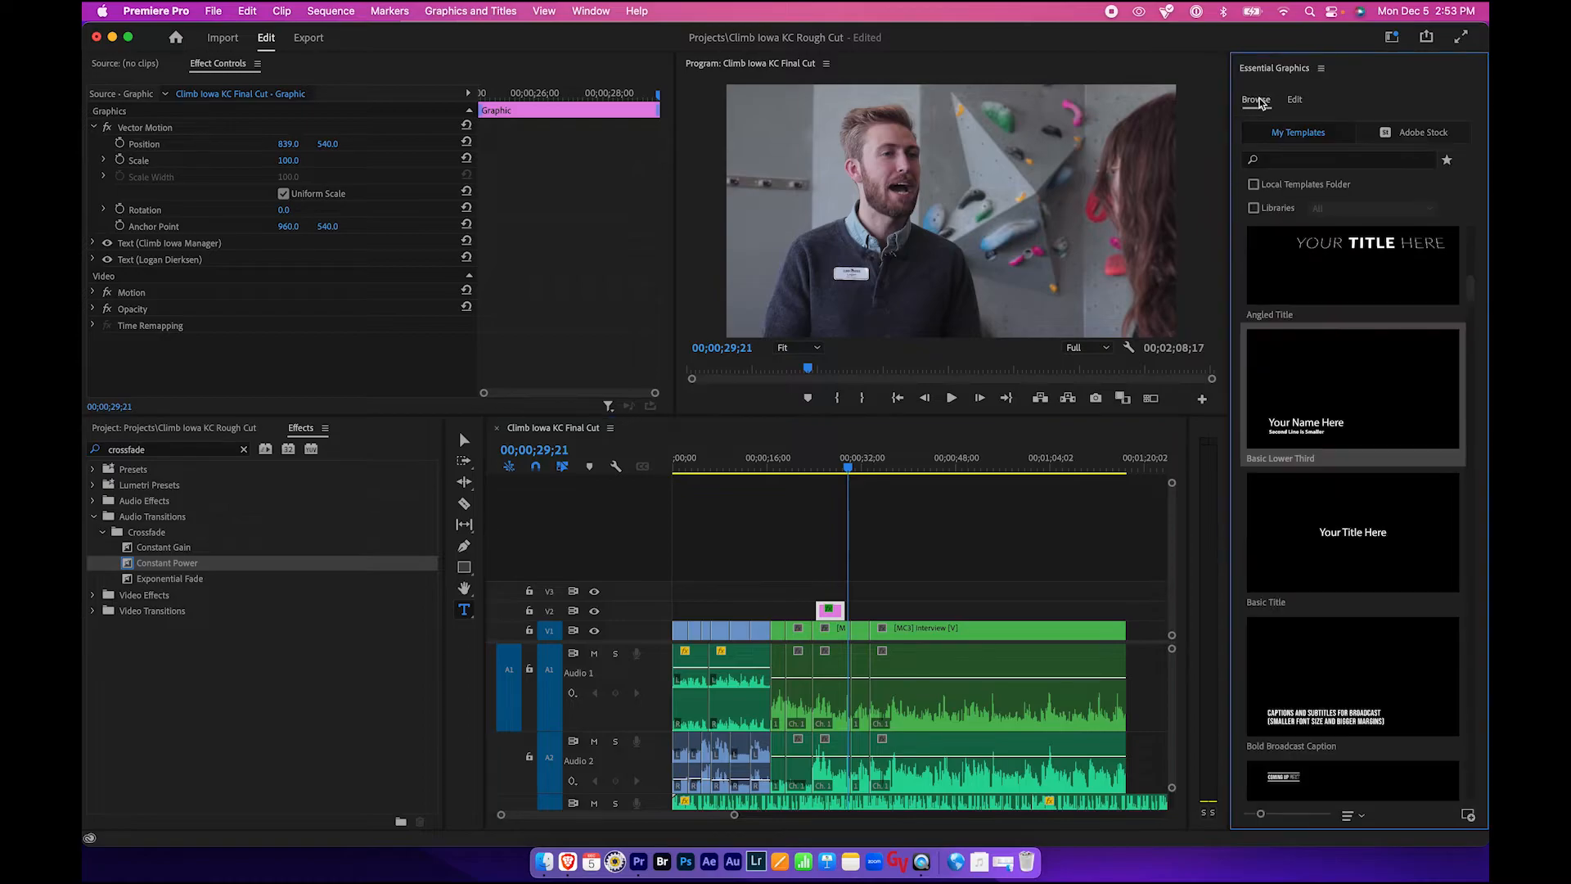
left_click_drag(1473, 293, 1468, 465)
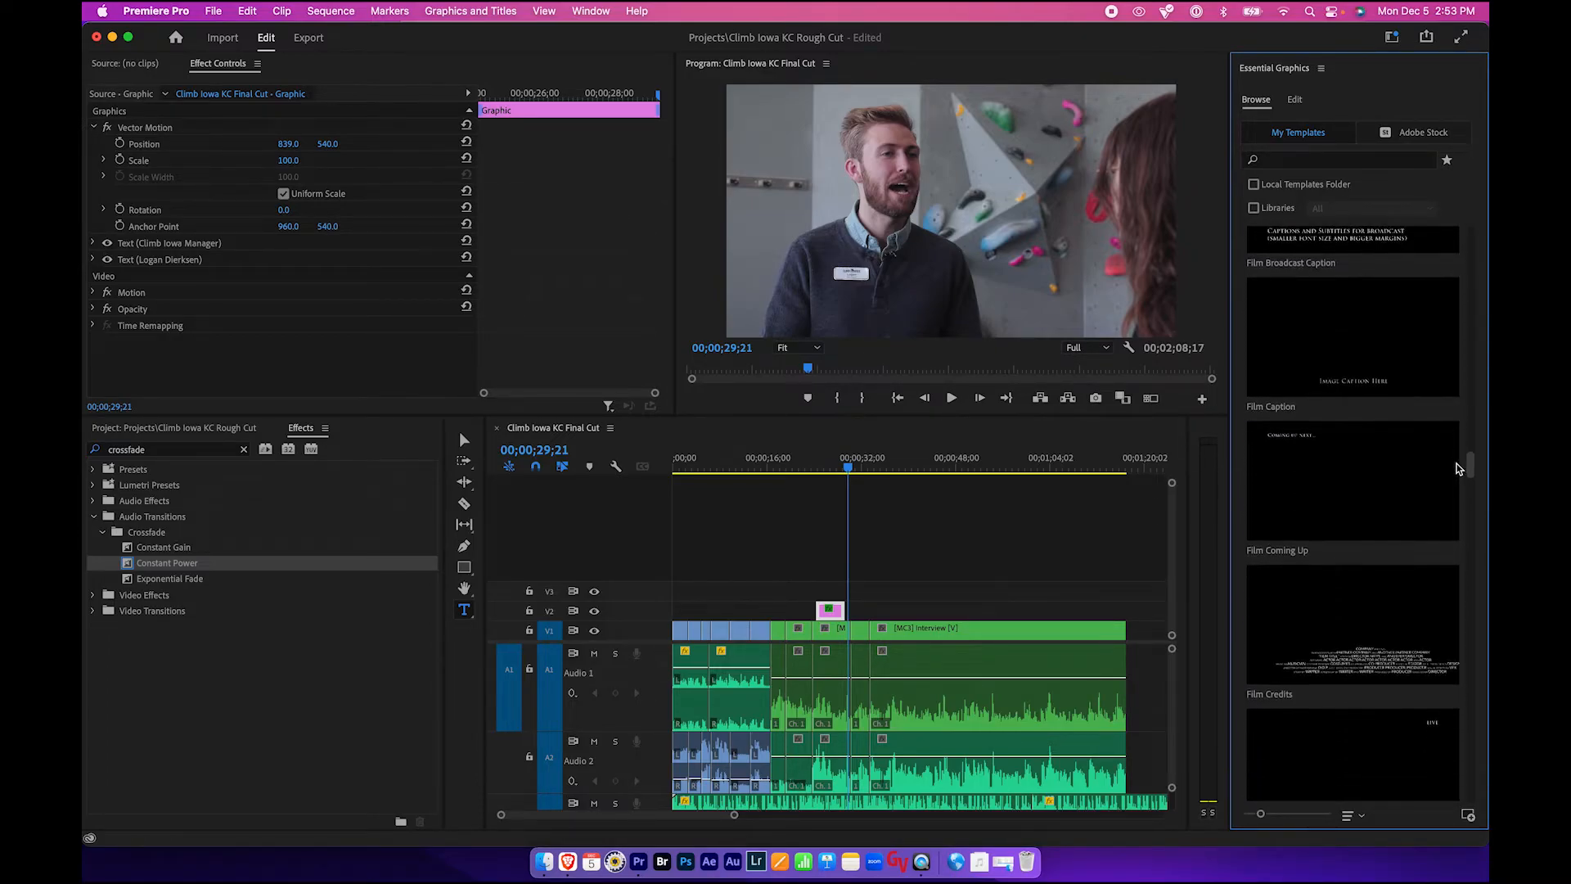
left_click(827, 468)
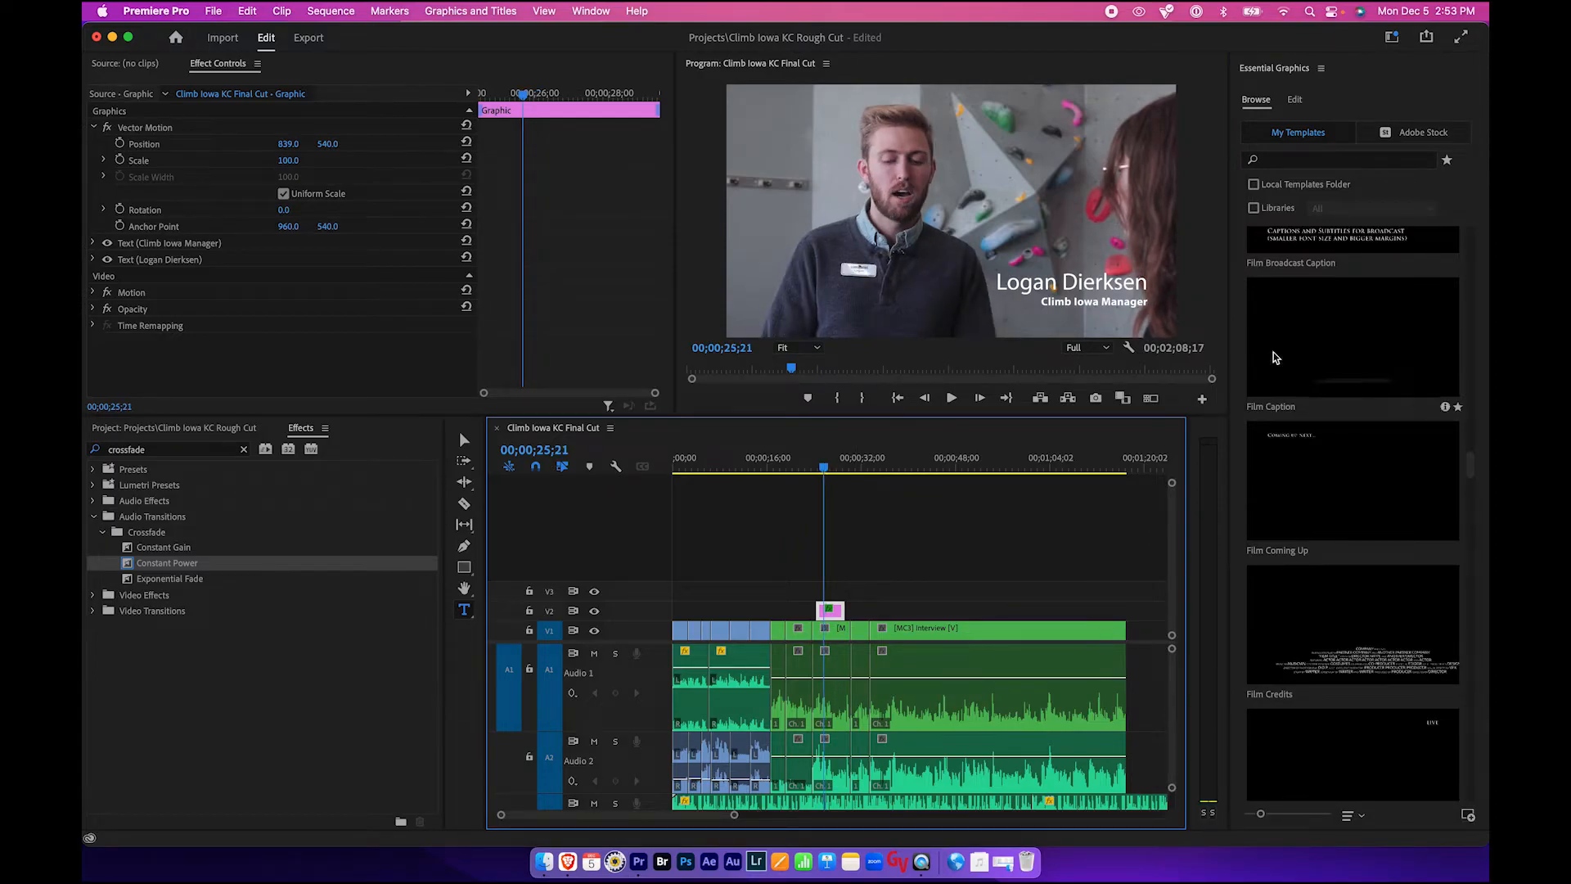
left_click(1322, 72)
left_click(1291, 81)
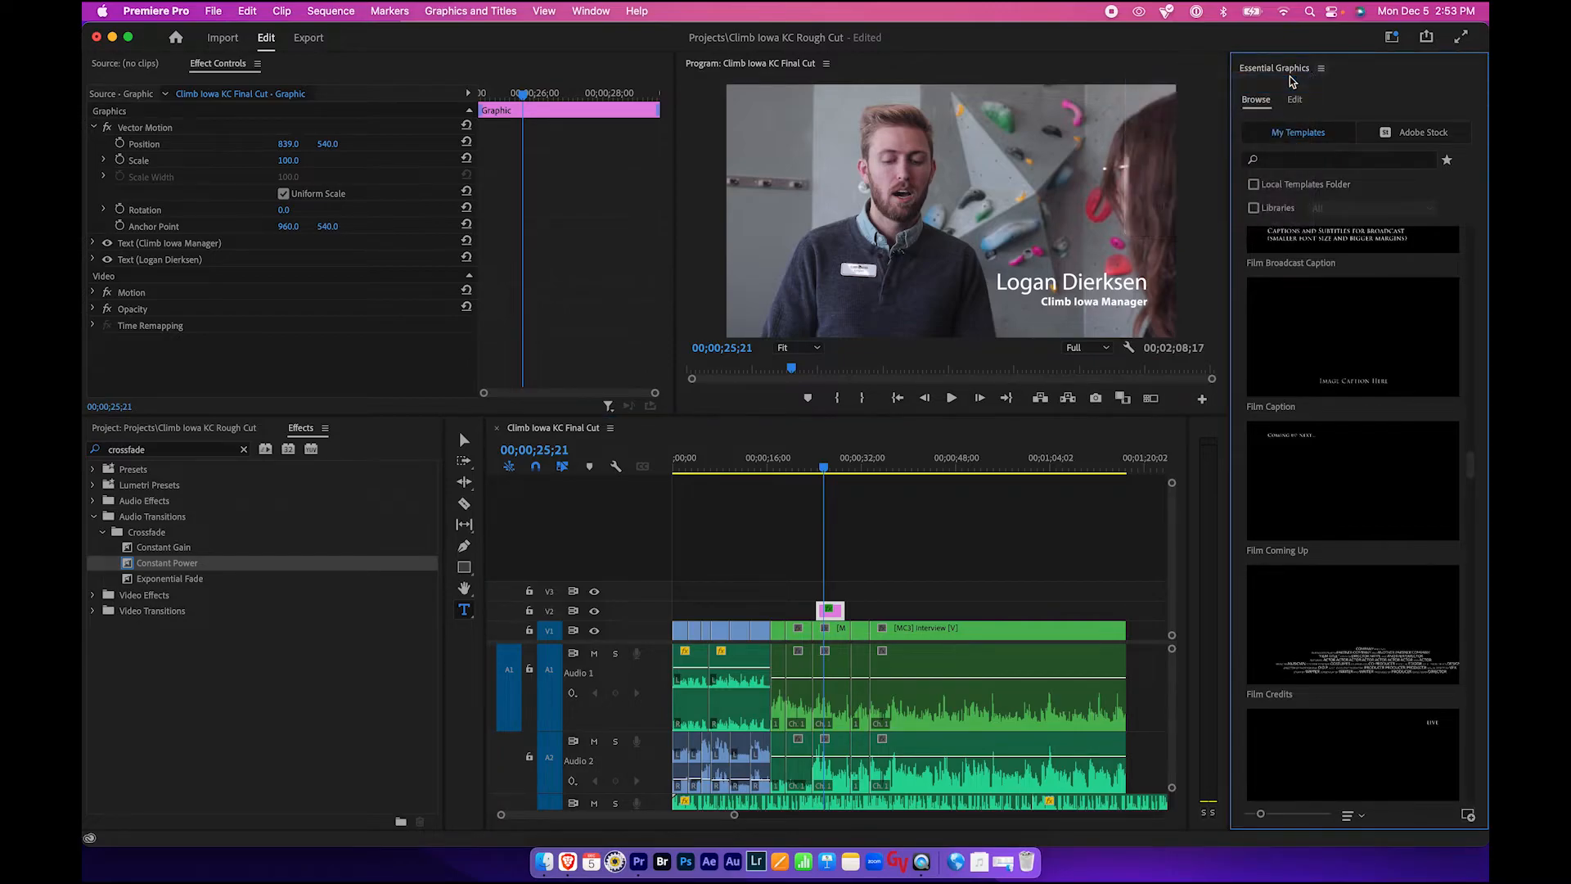
key("super+s")
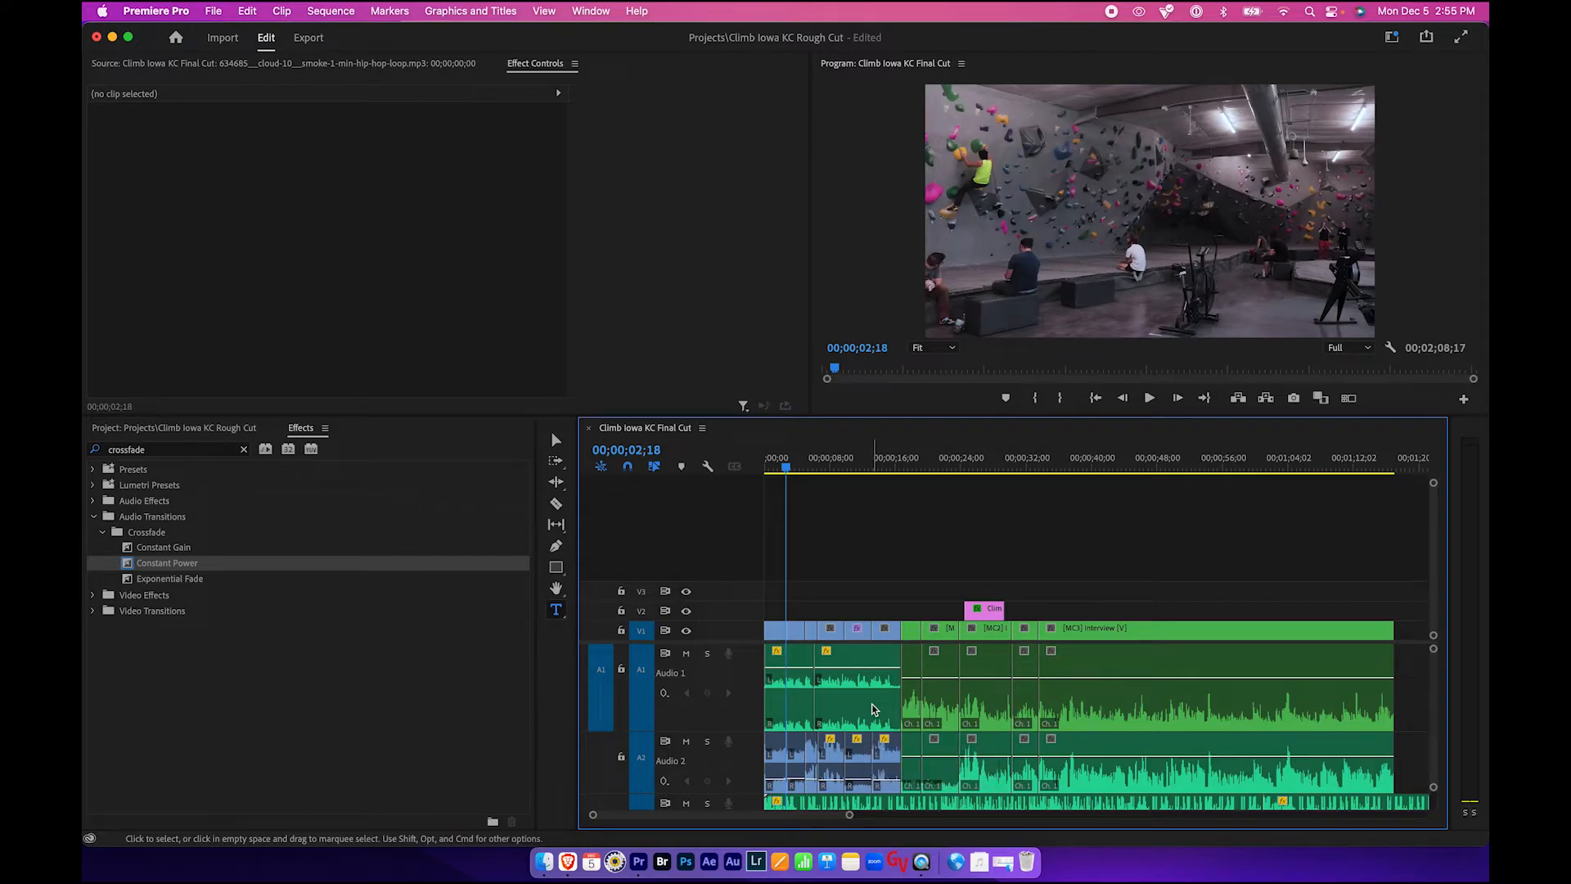
- Inspect the volume levels of the B-roll audio clips and the hip hop music clip
scroll(873, 709, "down", 5)
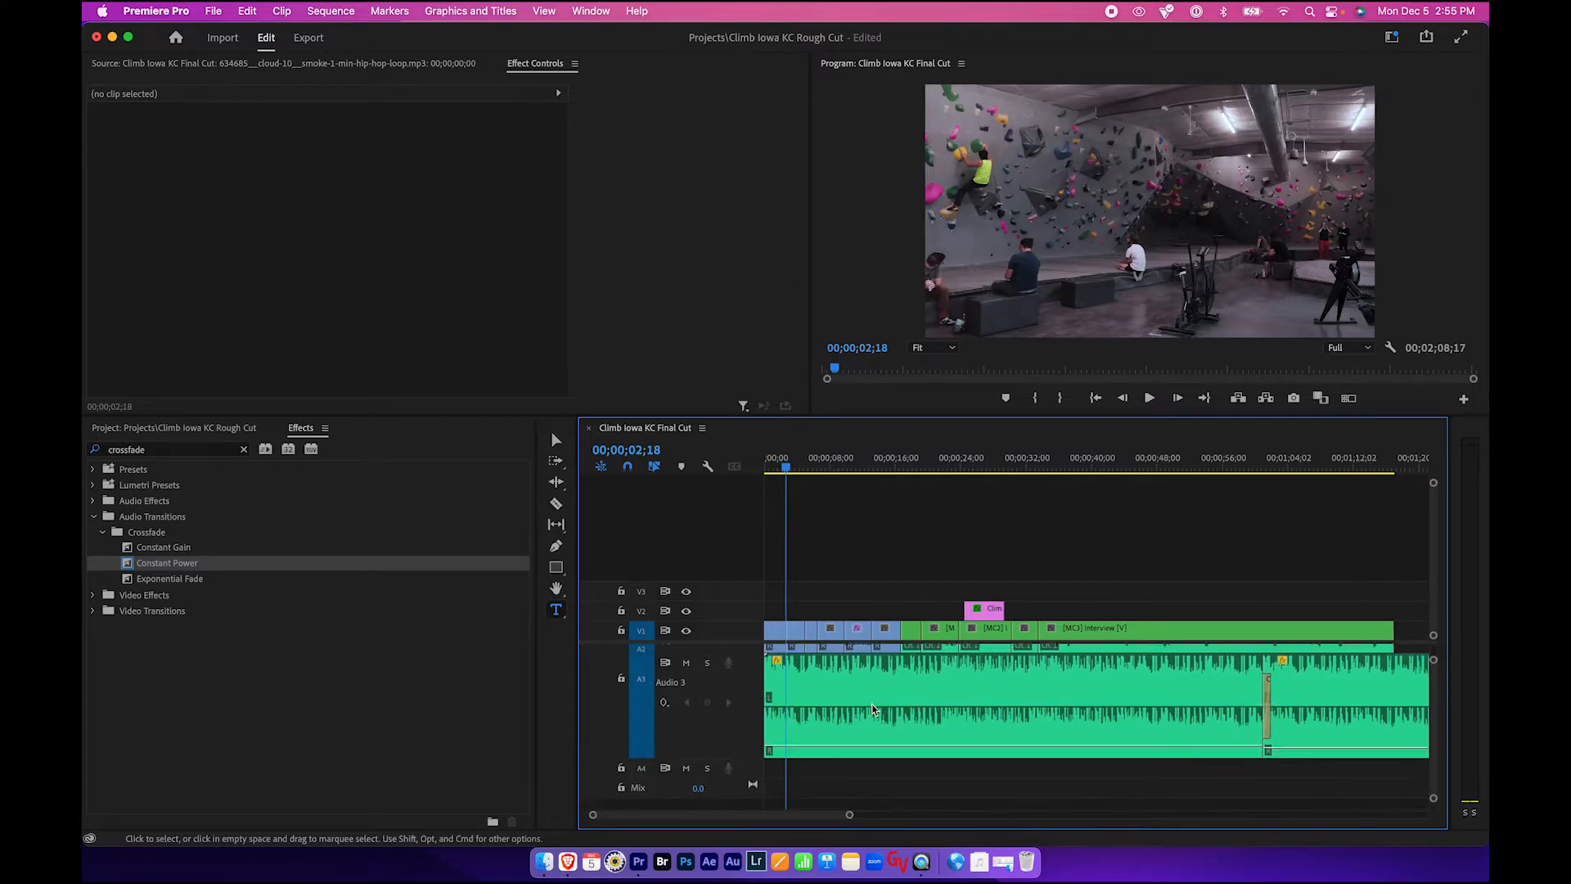
scroll(873, 709, "up", 3)
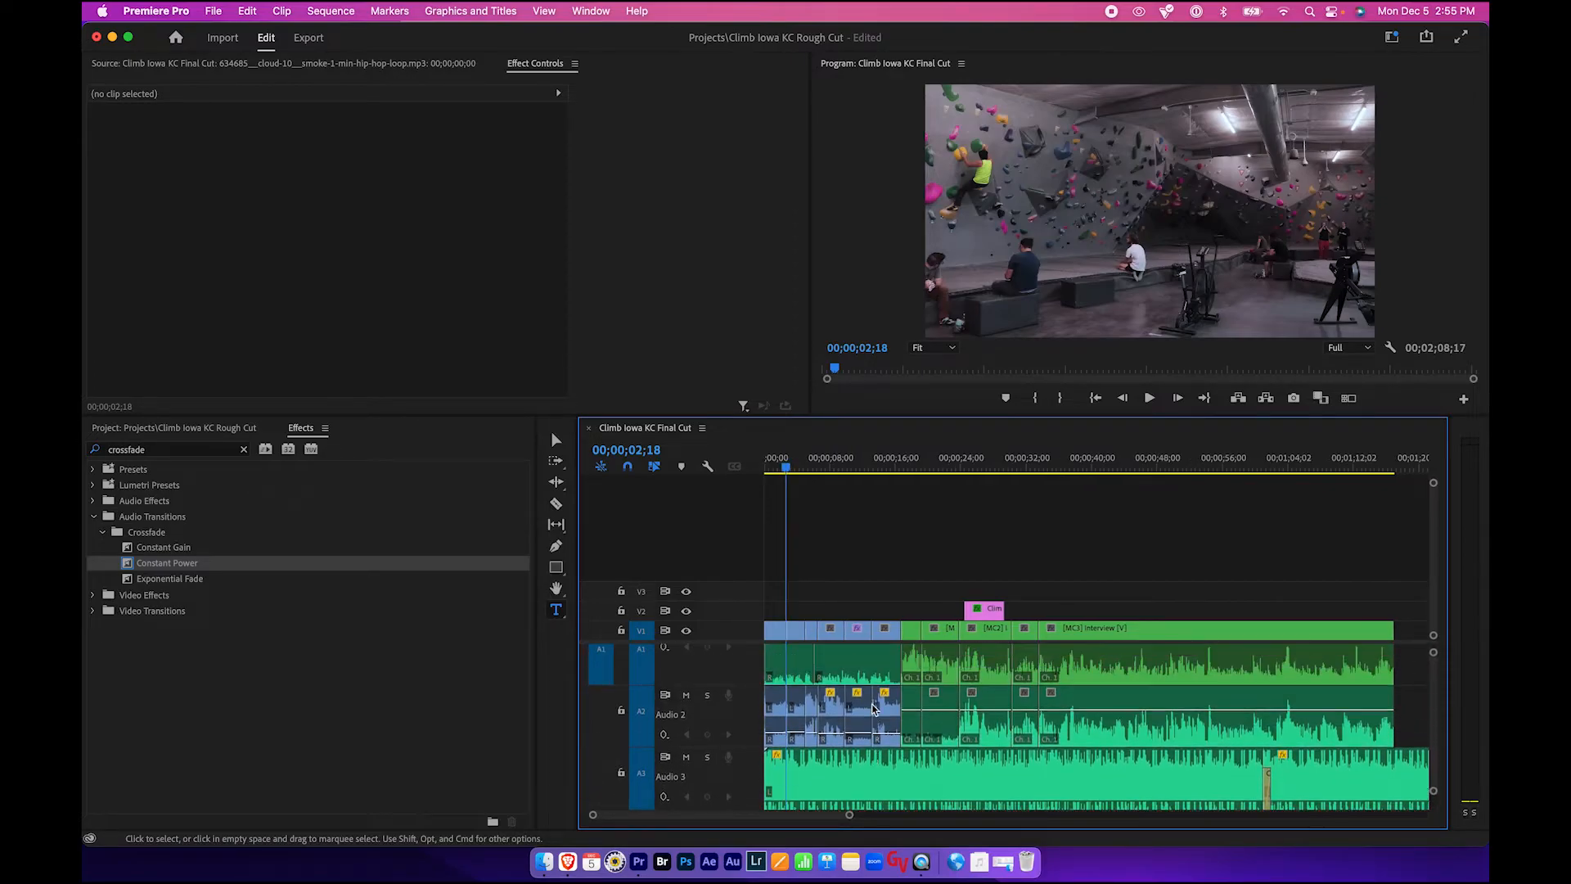
scroll(873, 708, "up", 2)
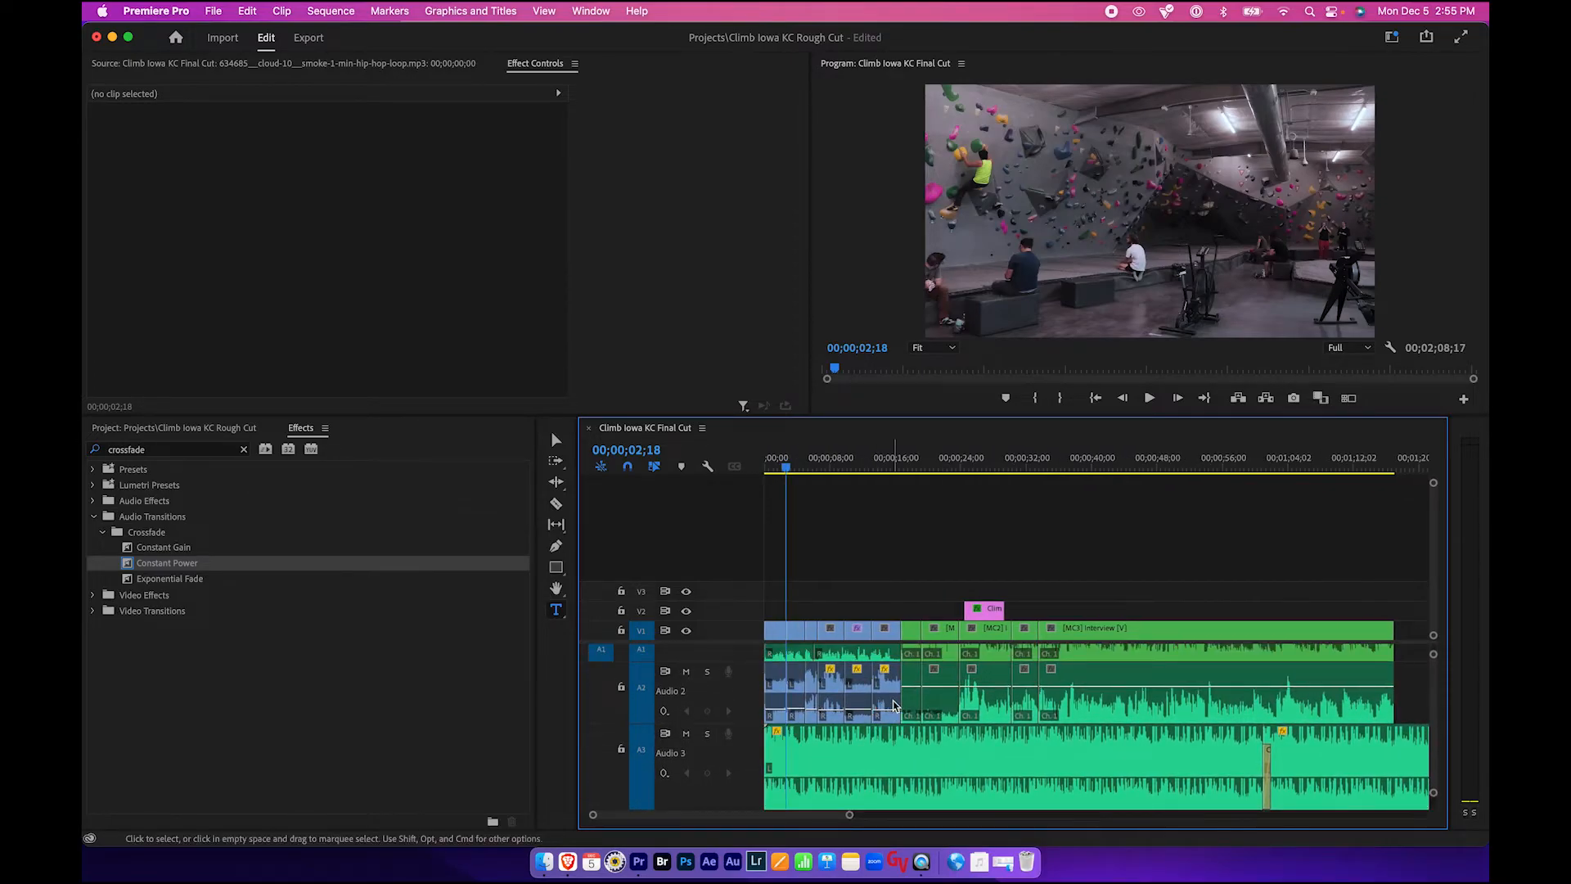
left_click(890, 705)
left_click(870, 672)
left_click_drag(863, 456, 855, 458)
left_click(833, 681)
left_click(812, 684)
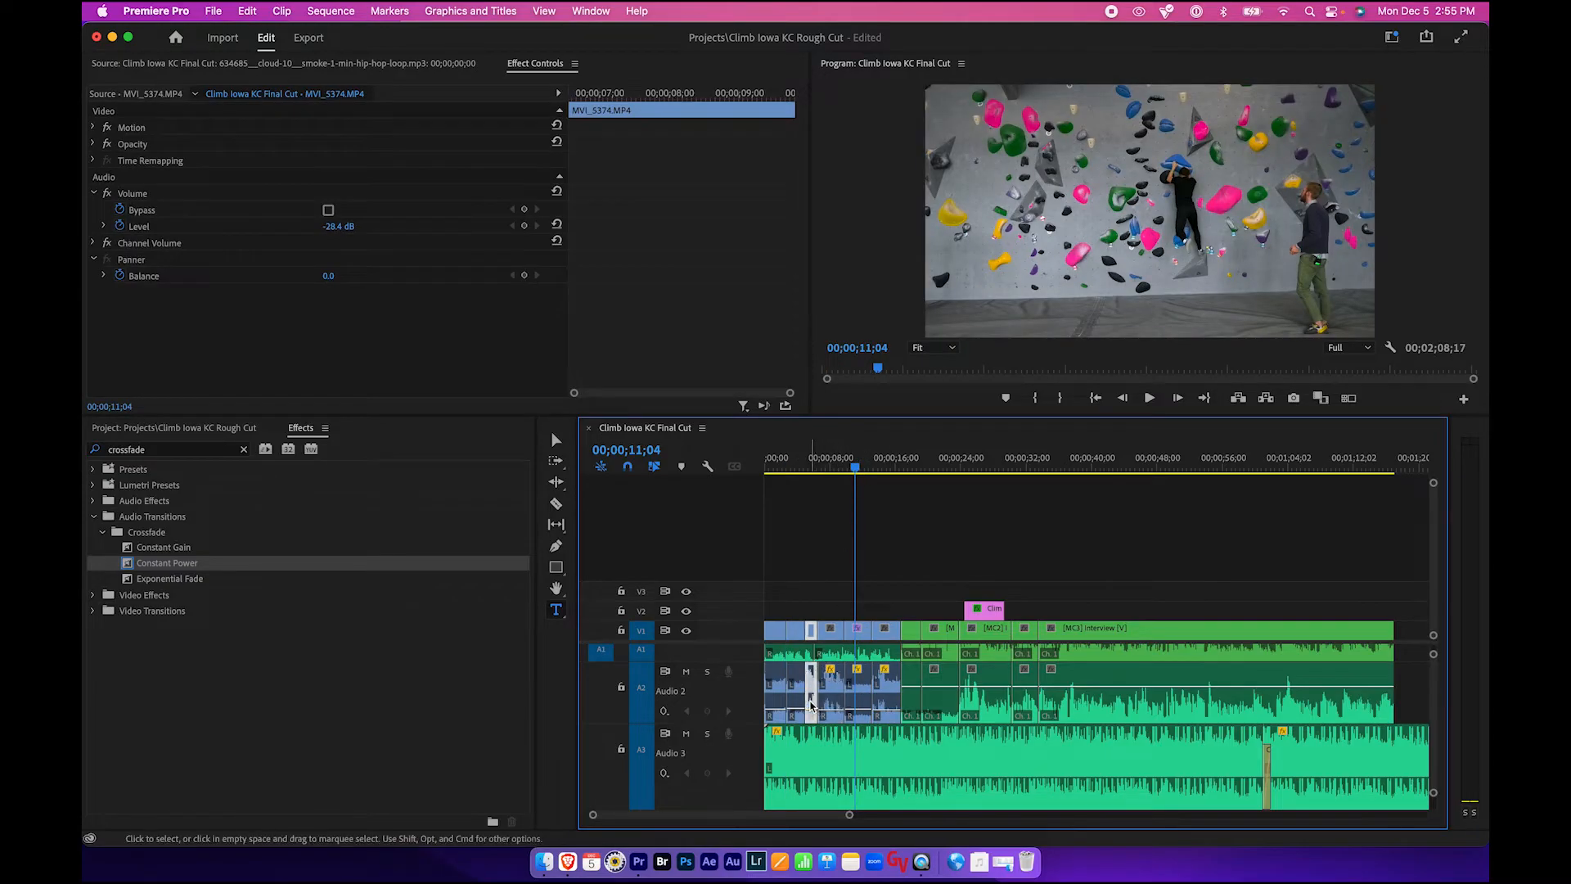
scroll(827, 712, "down", 2)
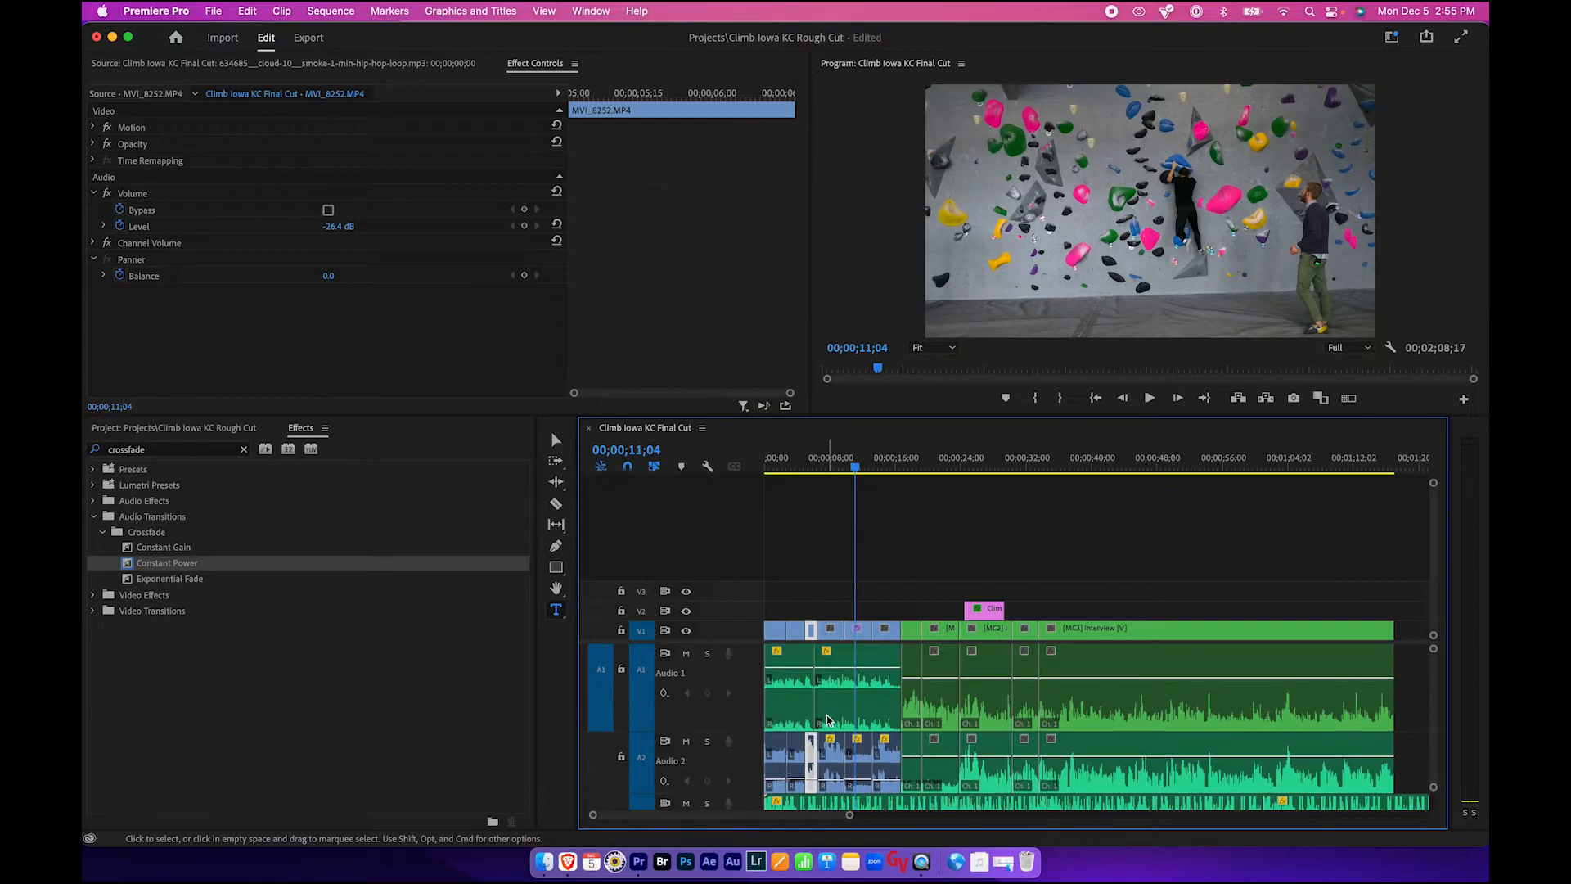
scroll(826, 720, "down", 2)
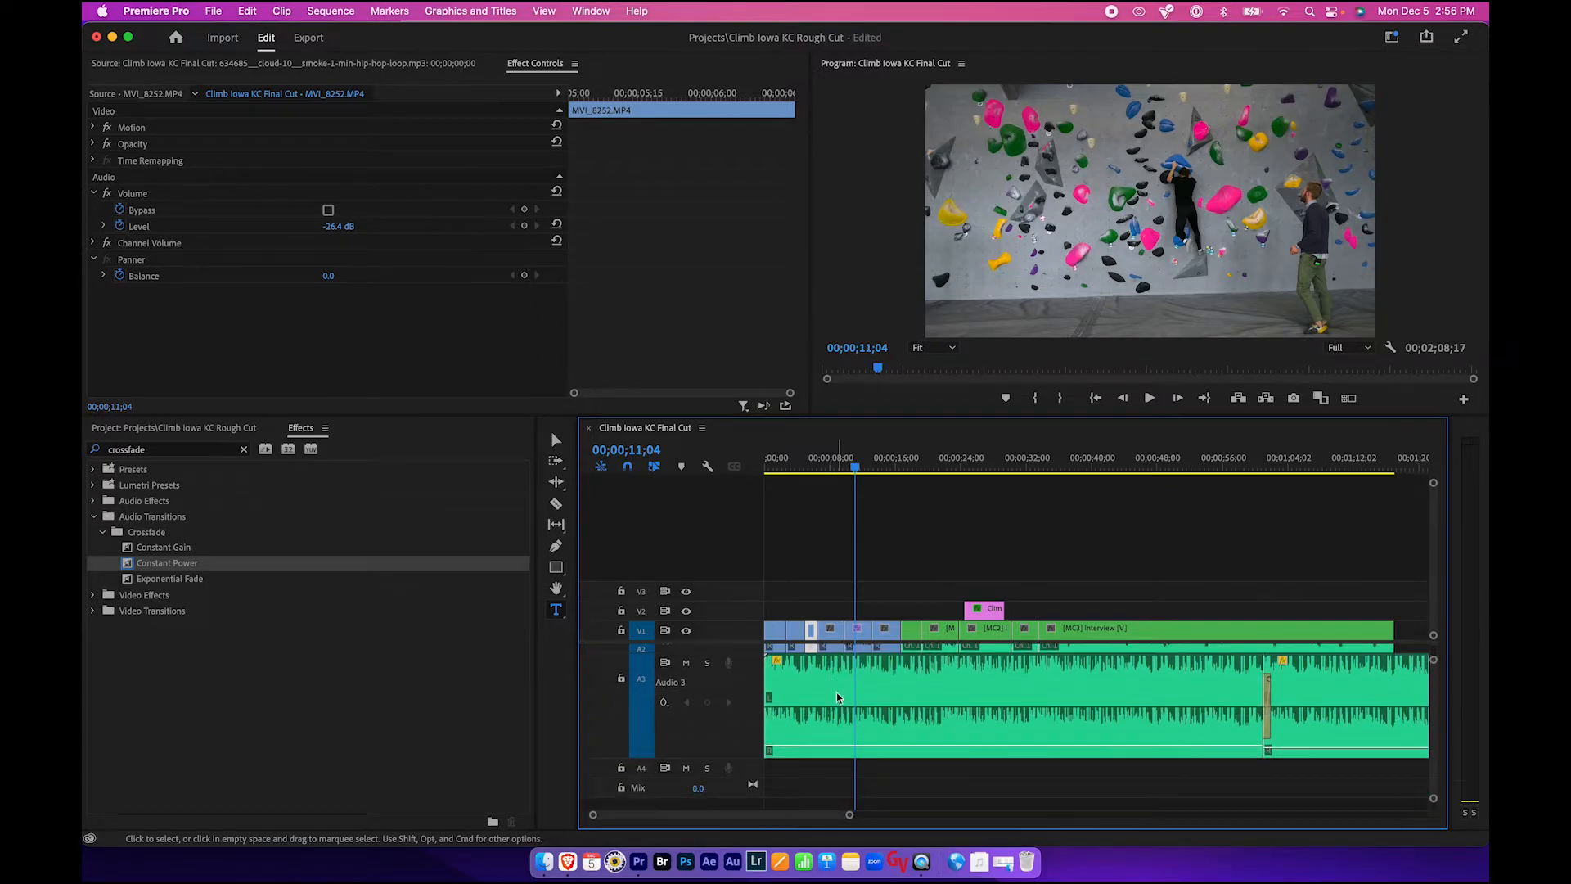
left_click(837, 697)
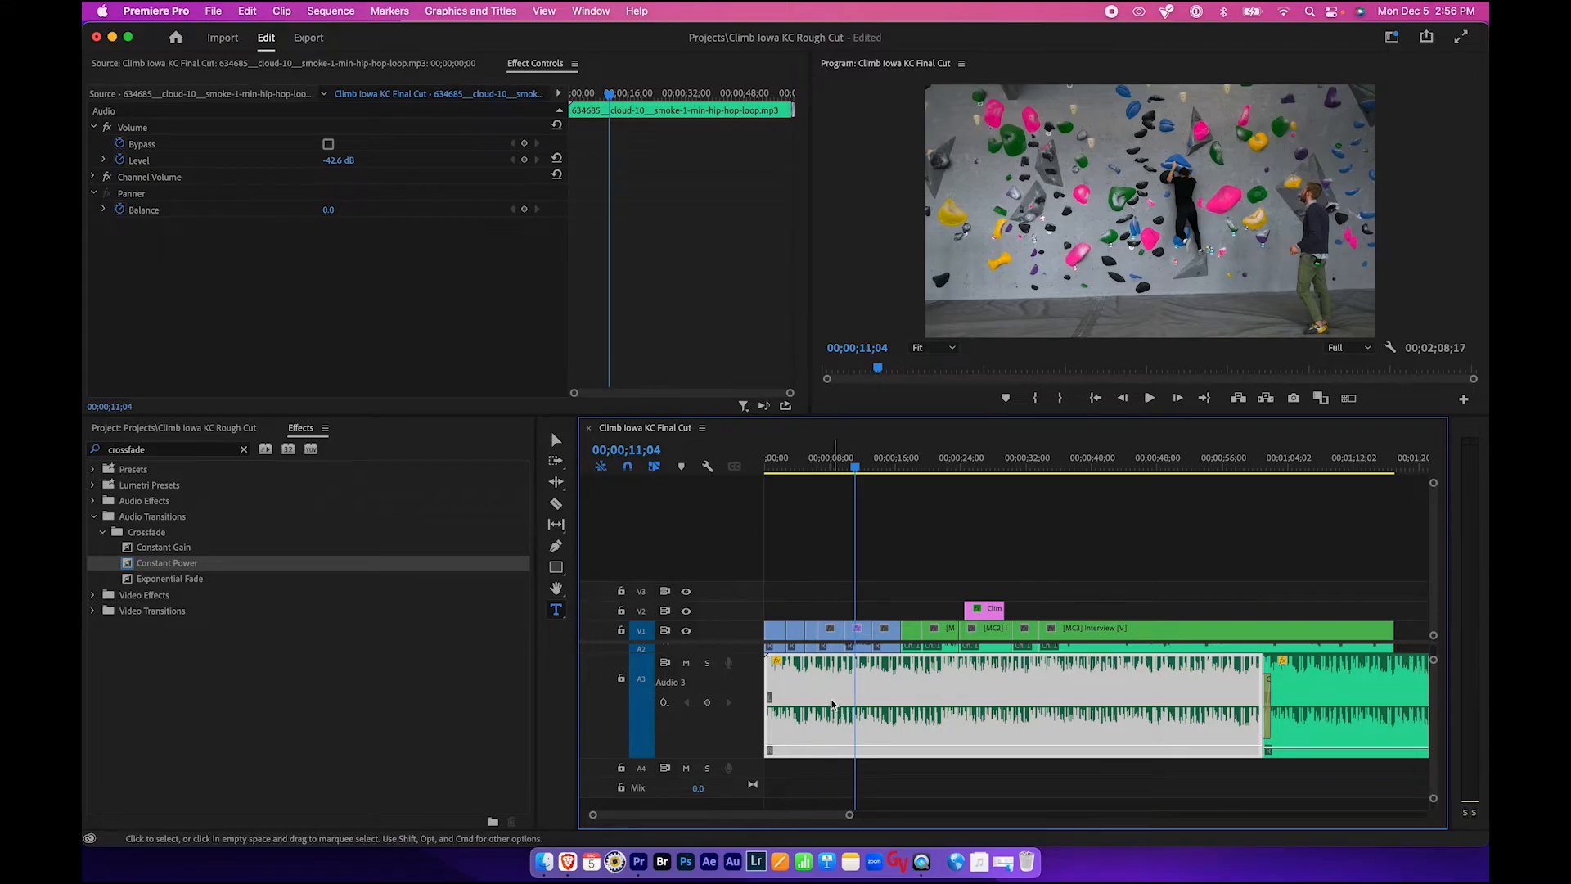
- Add volume Level keyframes on the music clip at 00;00;02;09 and 00;00;01;07
scroll(830, 712, "up", 1)
left_click(524, 64)
left_click_drag(855, 466, 784, 481)
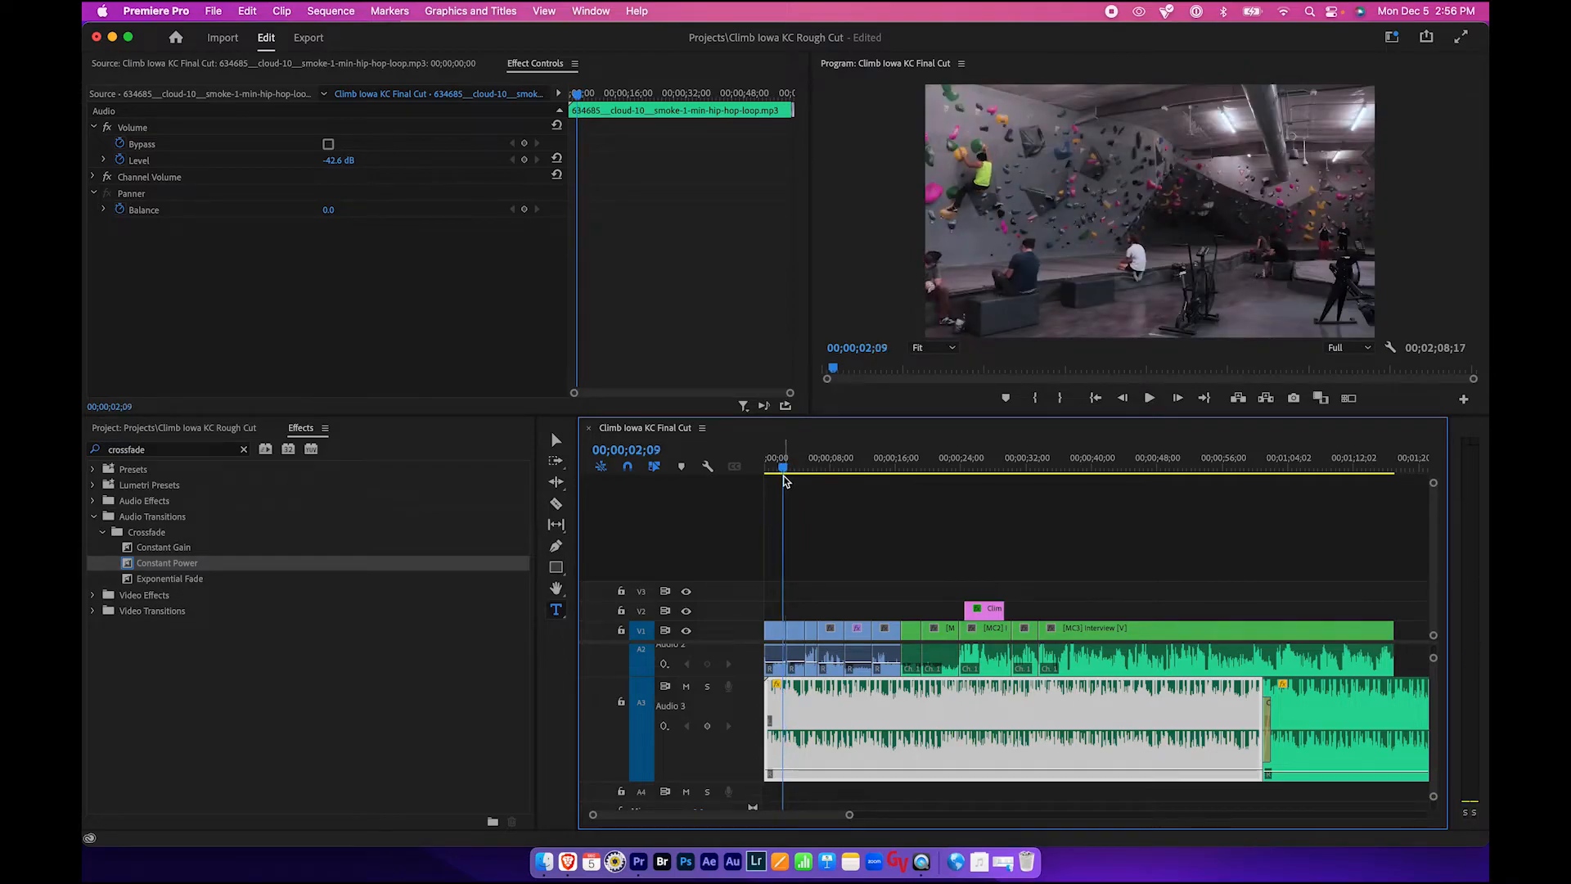
left_click(94, 128)
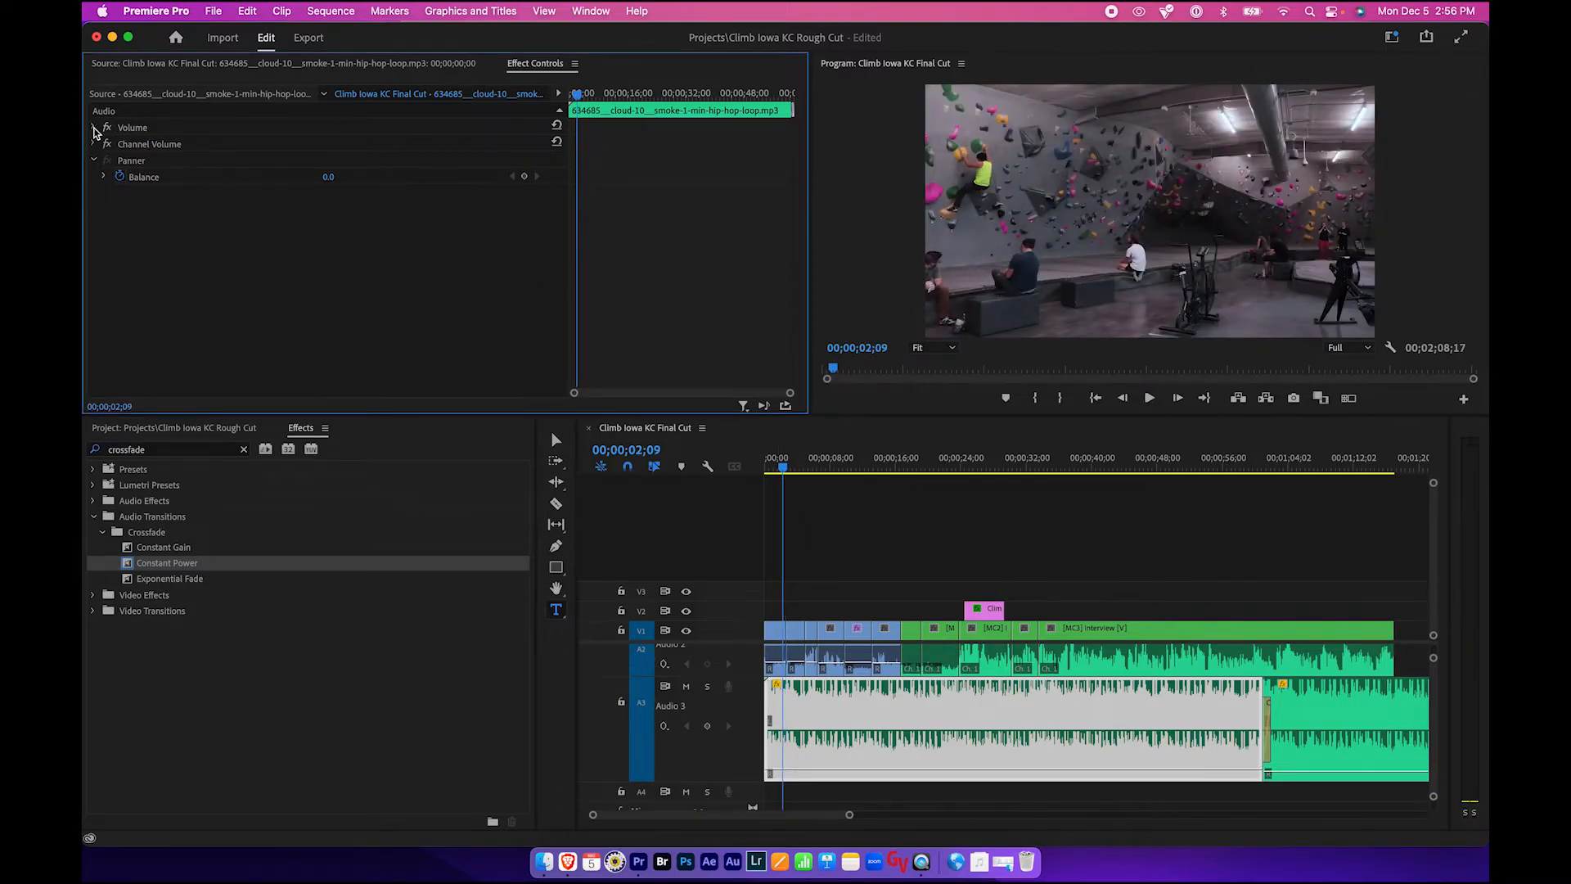
left_click(93, 127)
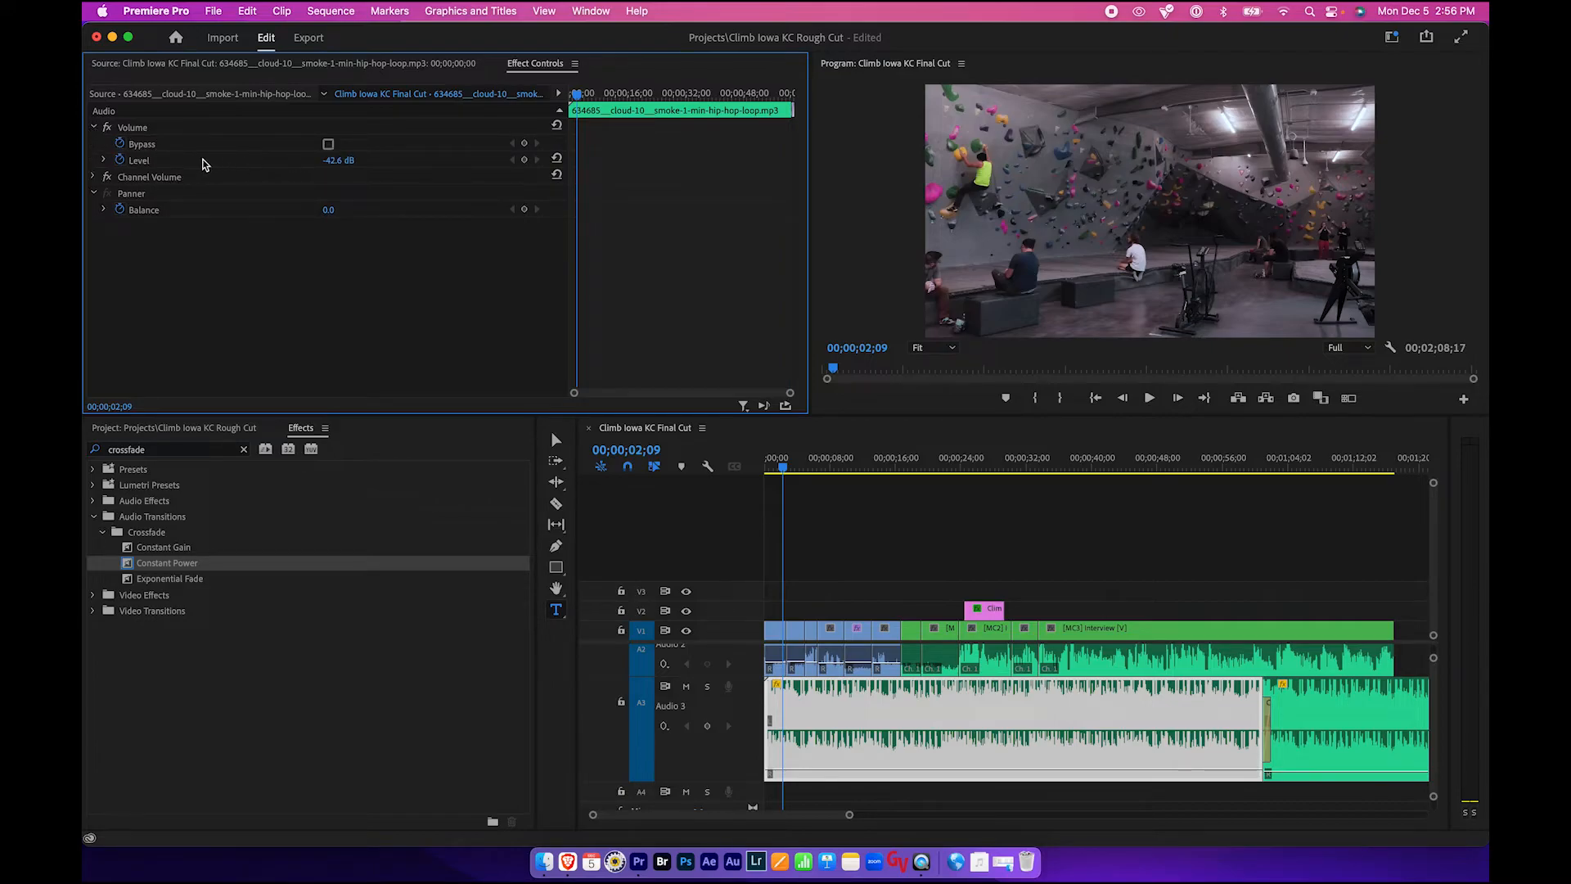
left_click(524, 161)
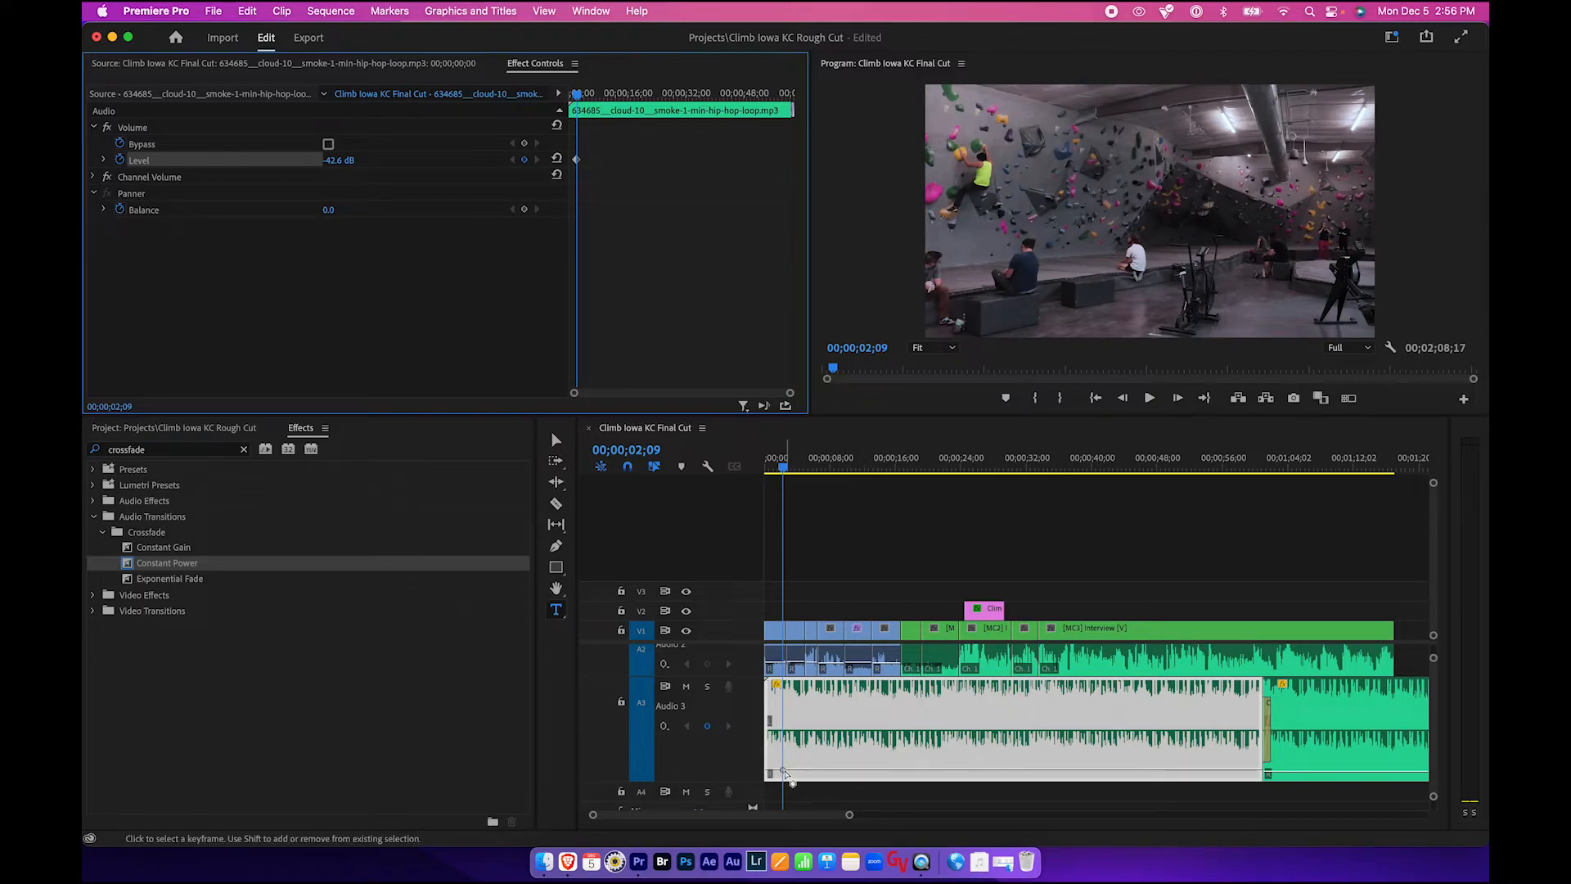
left_click(783, 772)
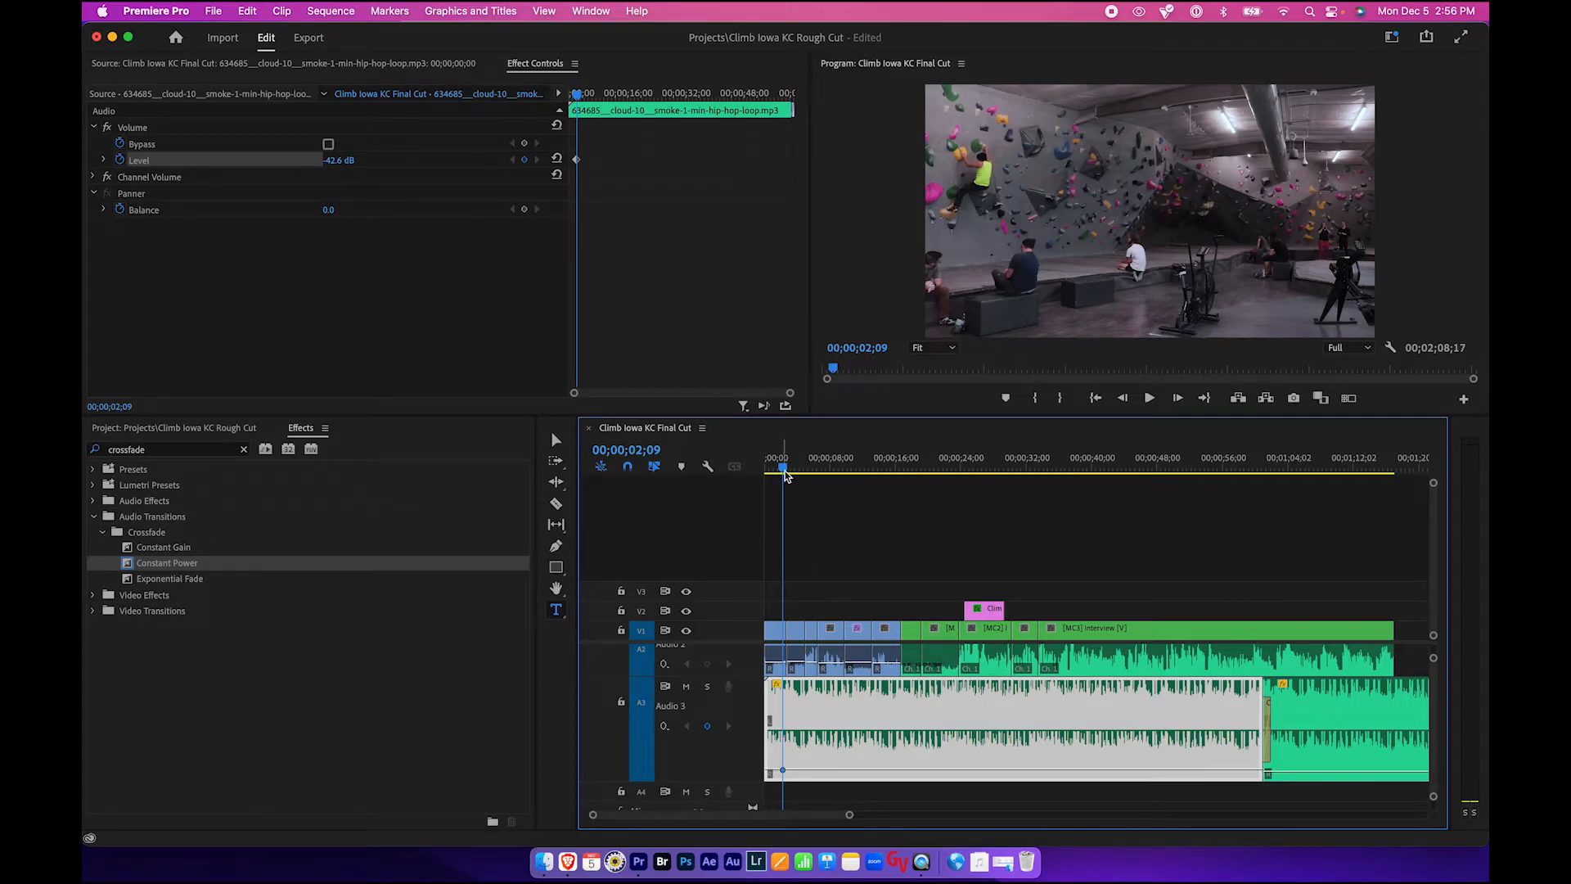
left_click_drag(785, 476, 774, 473)
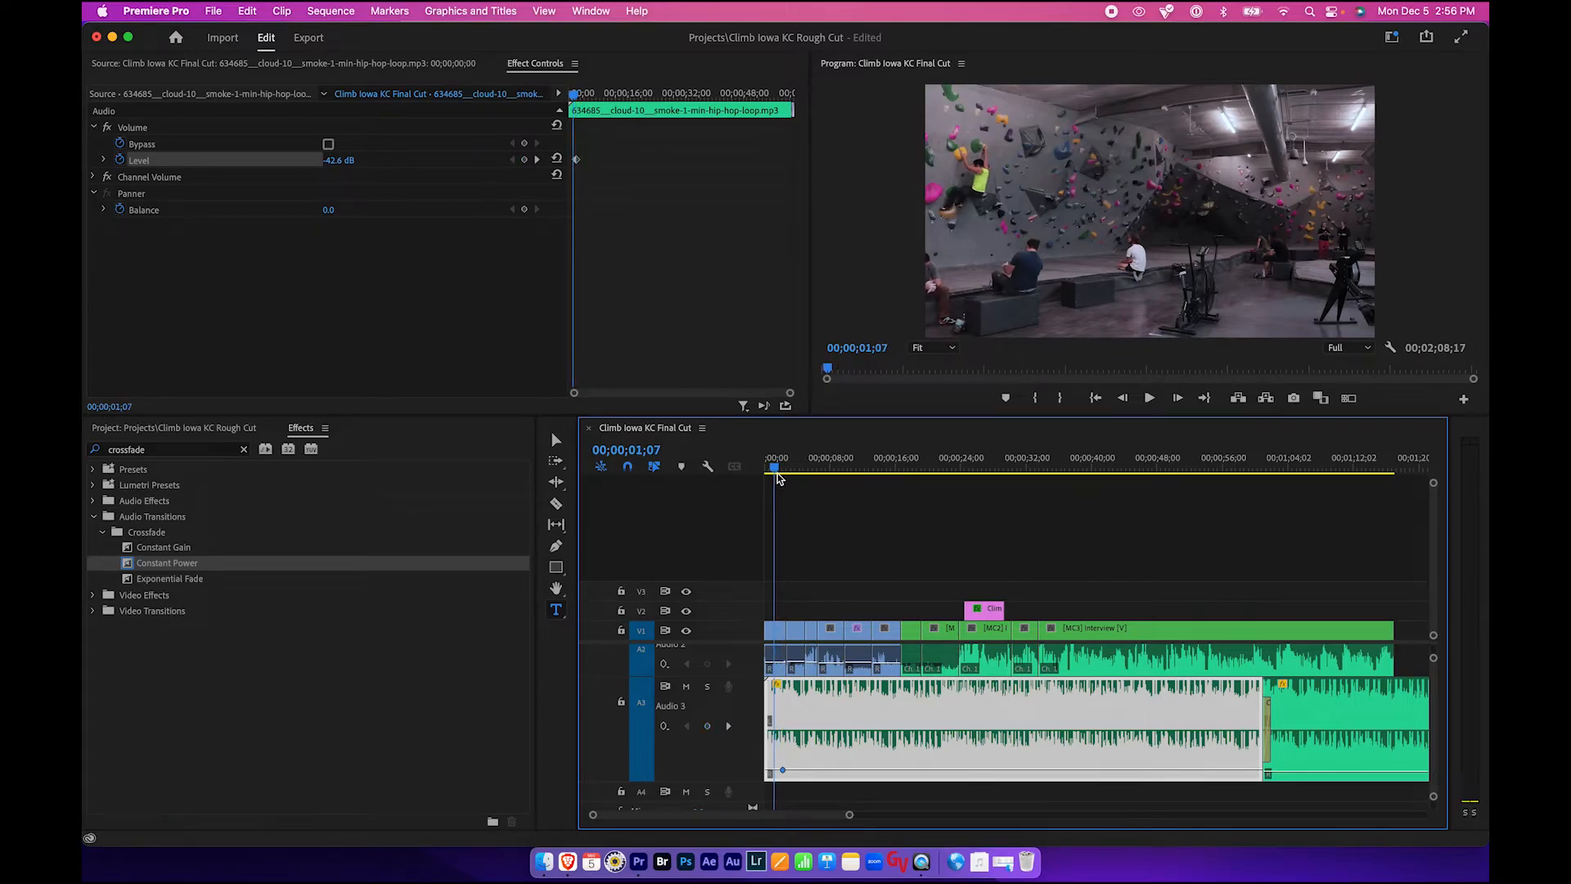
left_click(524, 161)
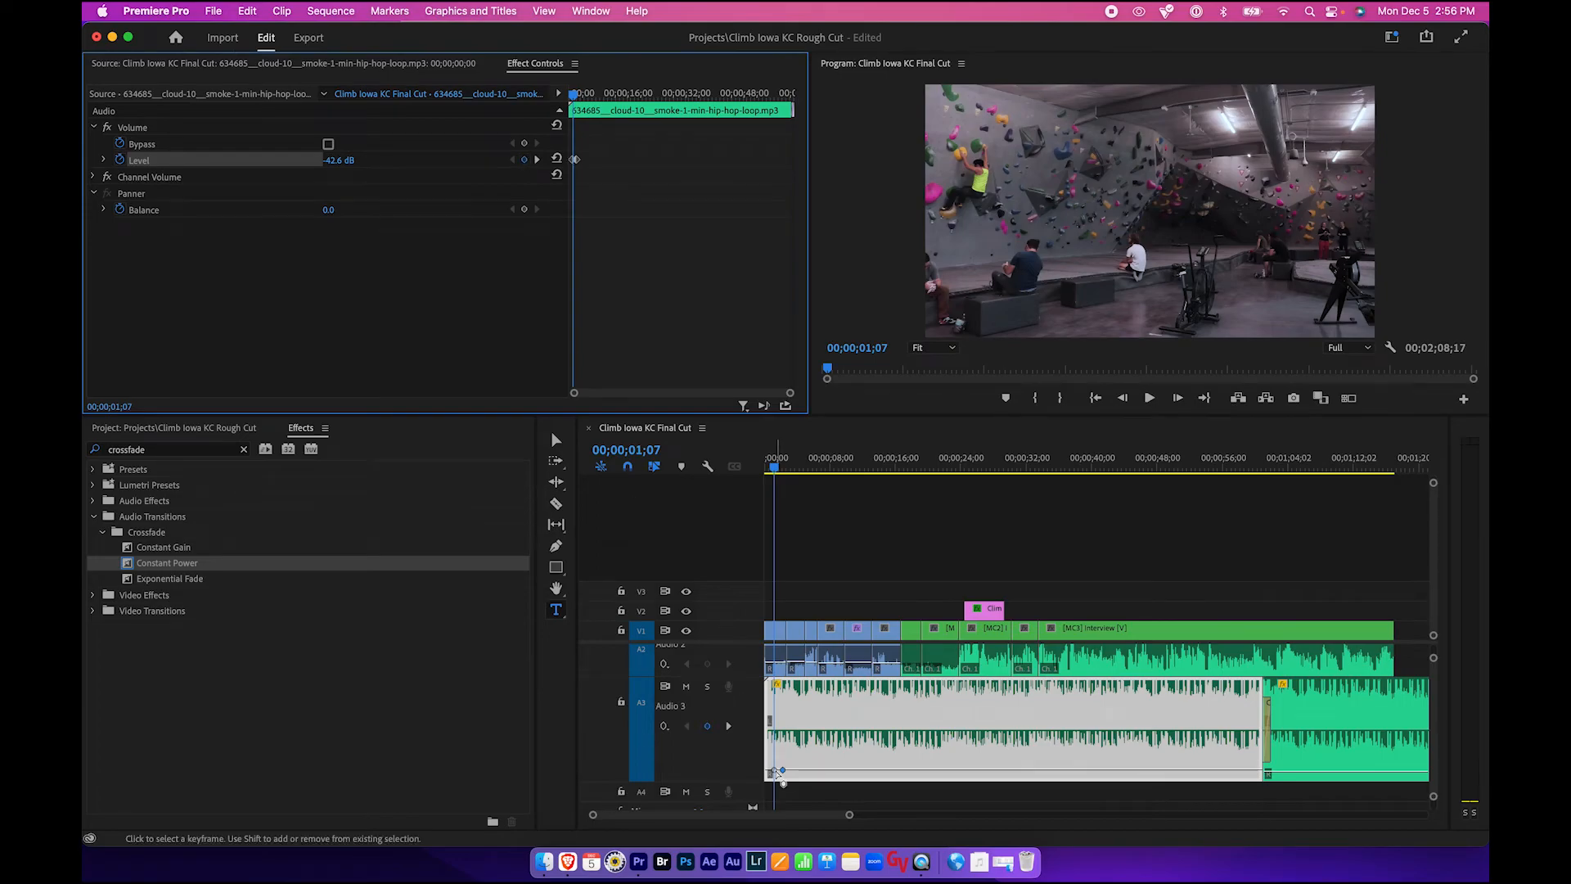
- Raise the earlier volume keyframe on the music clip to about -21.9 dB
left_click(793, 750)
left_click_drag(774, 770, 774, 756)
left_click(783, 770)
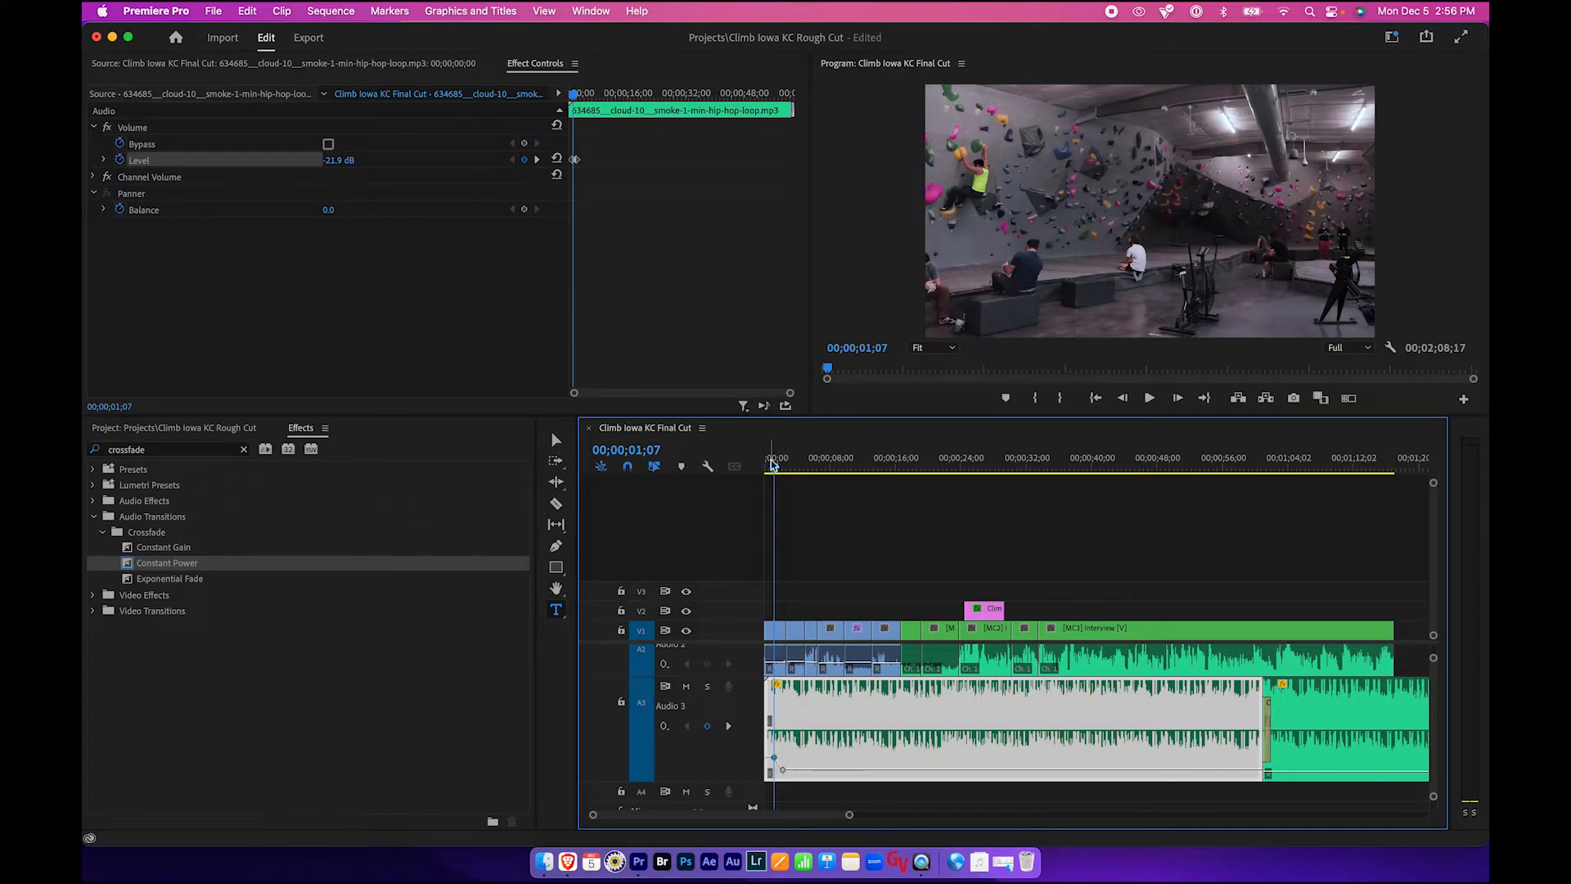
- Play the opening of the sequence with the music fade and save the project
left_click_drag(772, 463, 760, 466)
key("space")
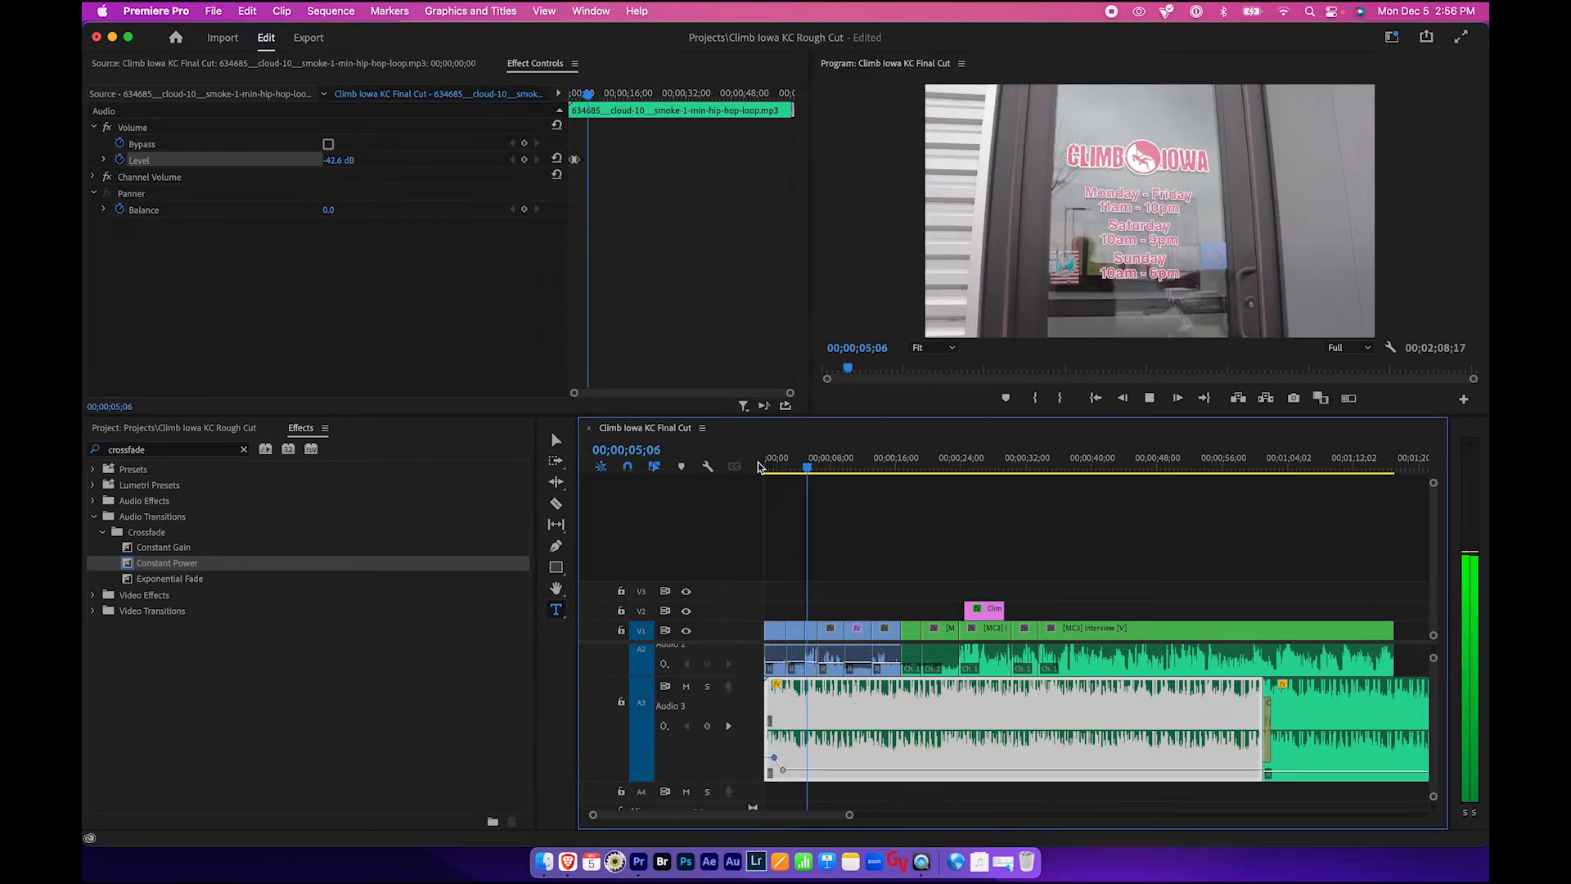
key("space")
key("super+s")
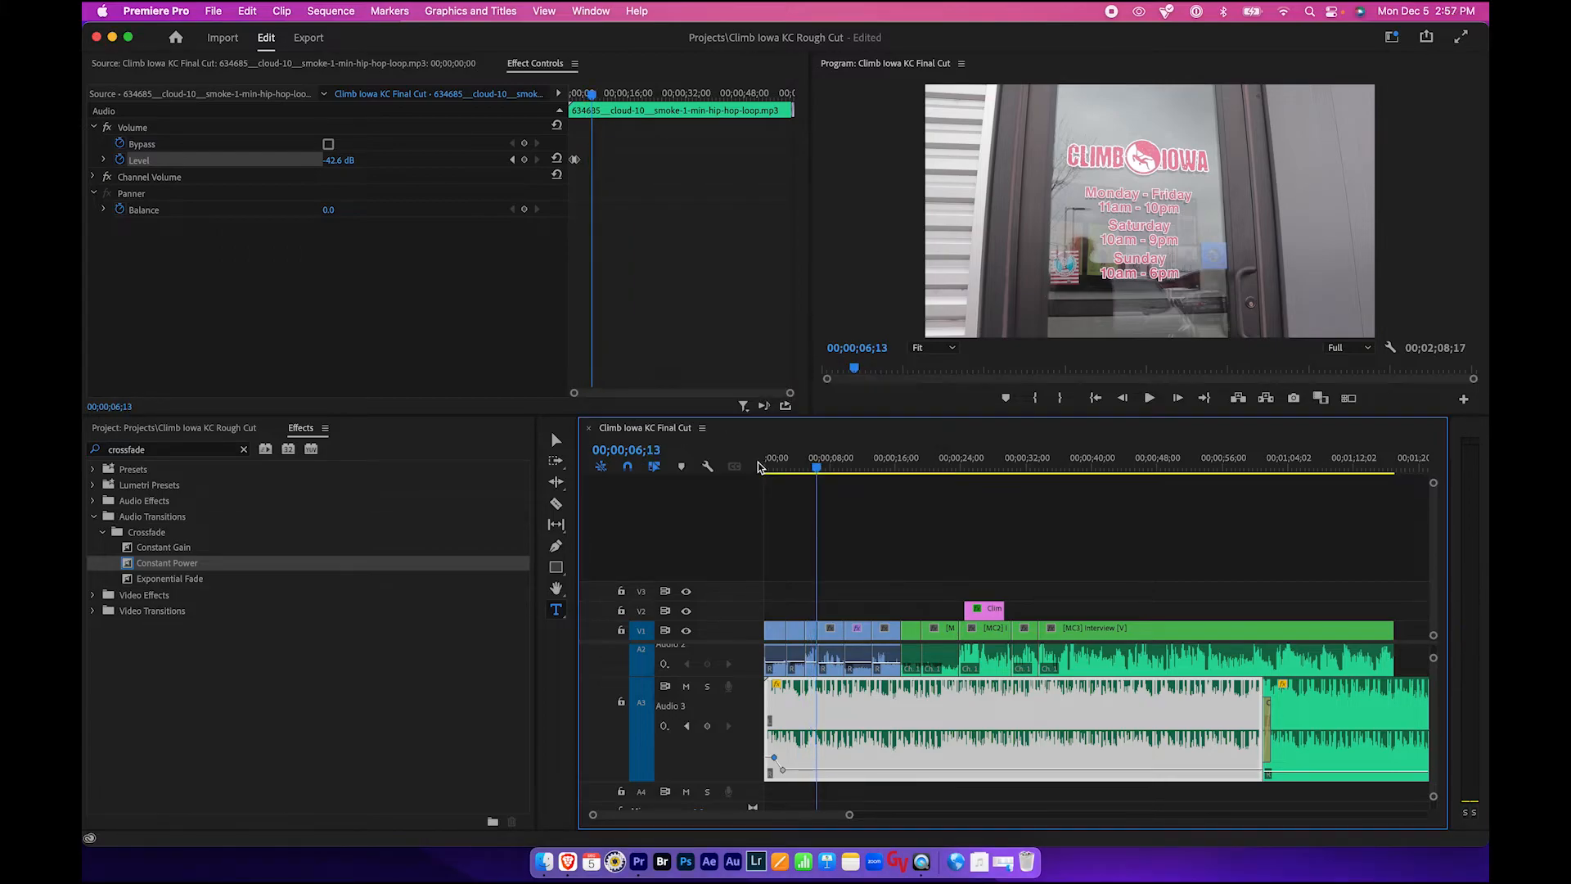
- Set the music clip's early volume keyframe to about -28.48 dB and save the project
left_click_drag(779, 766, 779, 769)
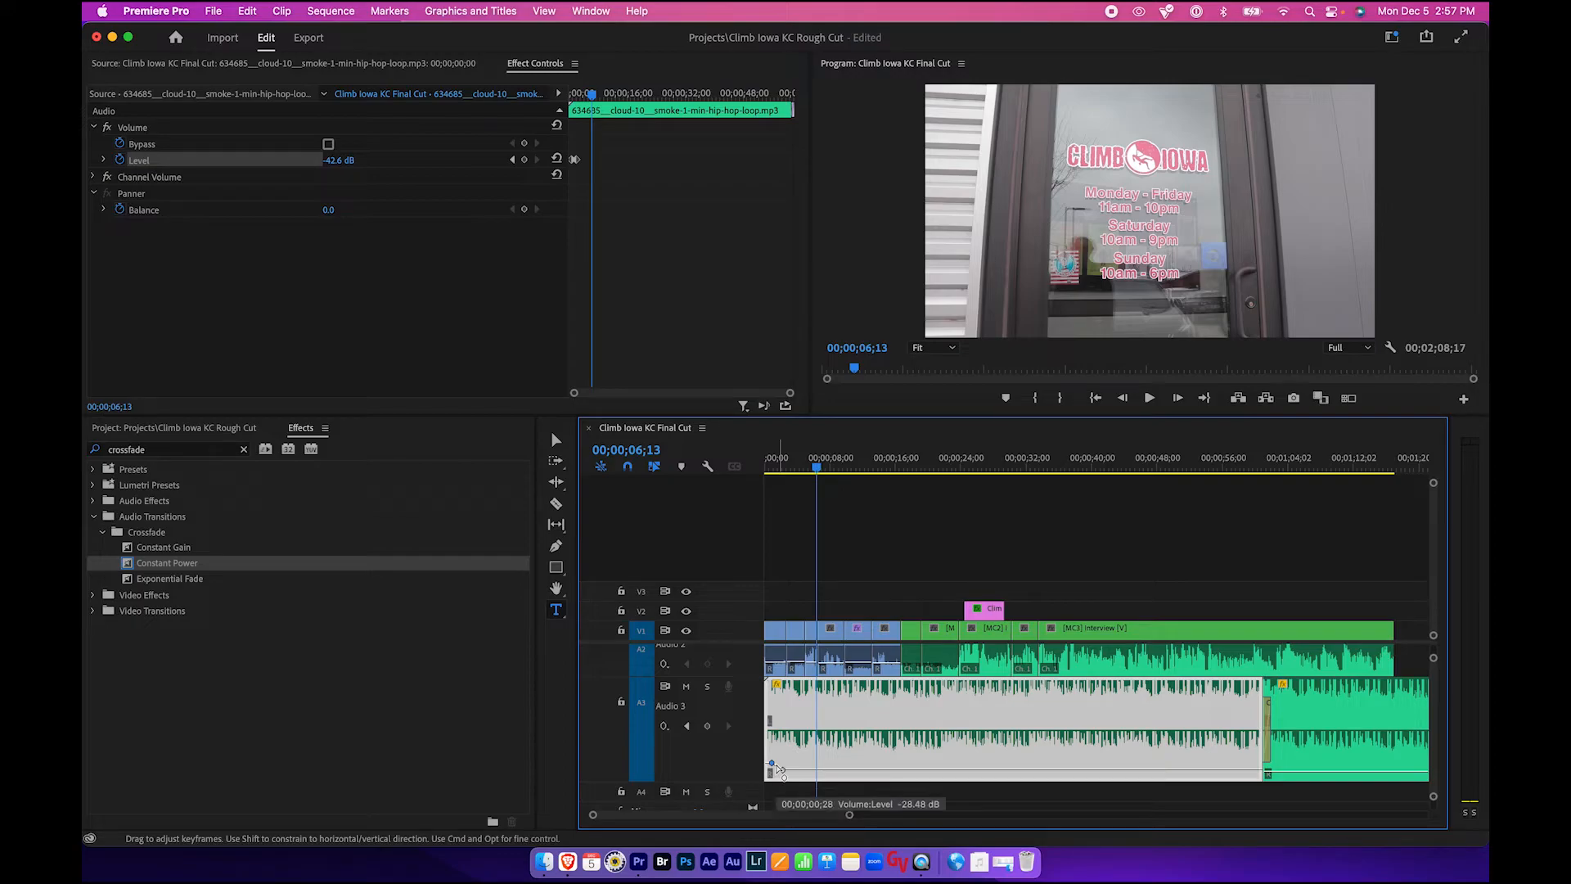
left_click(879, 589)
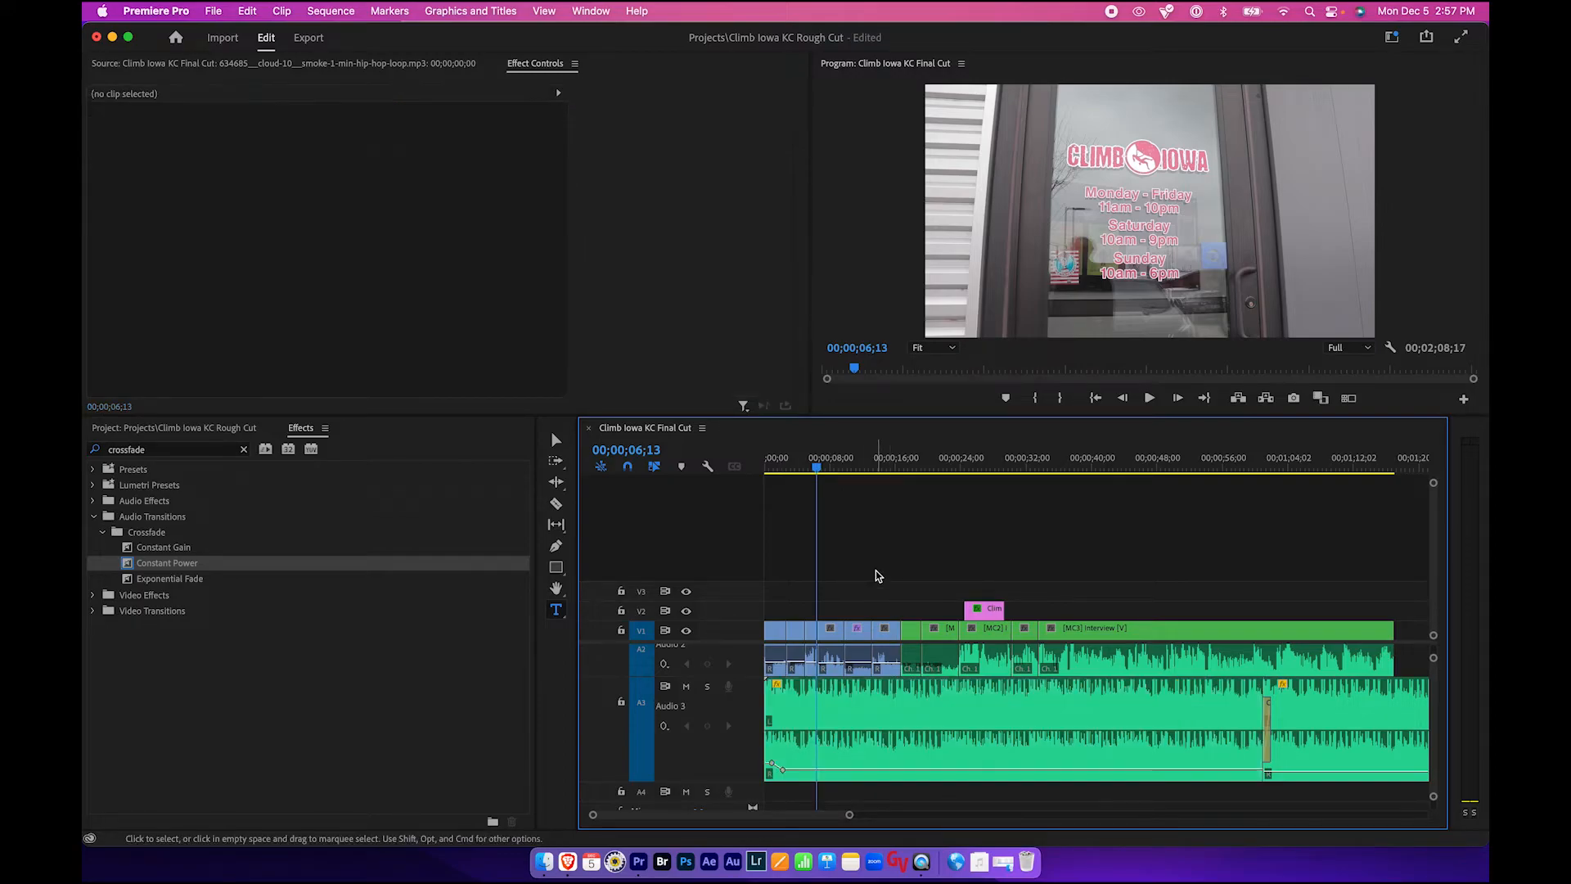
scroll(899, 717, "up", 2)
scroll(899, 718, "up", 2)
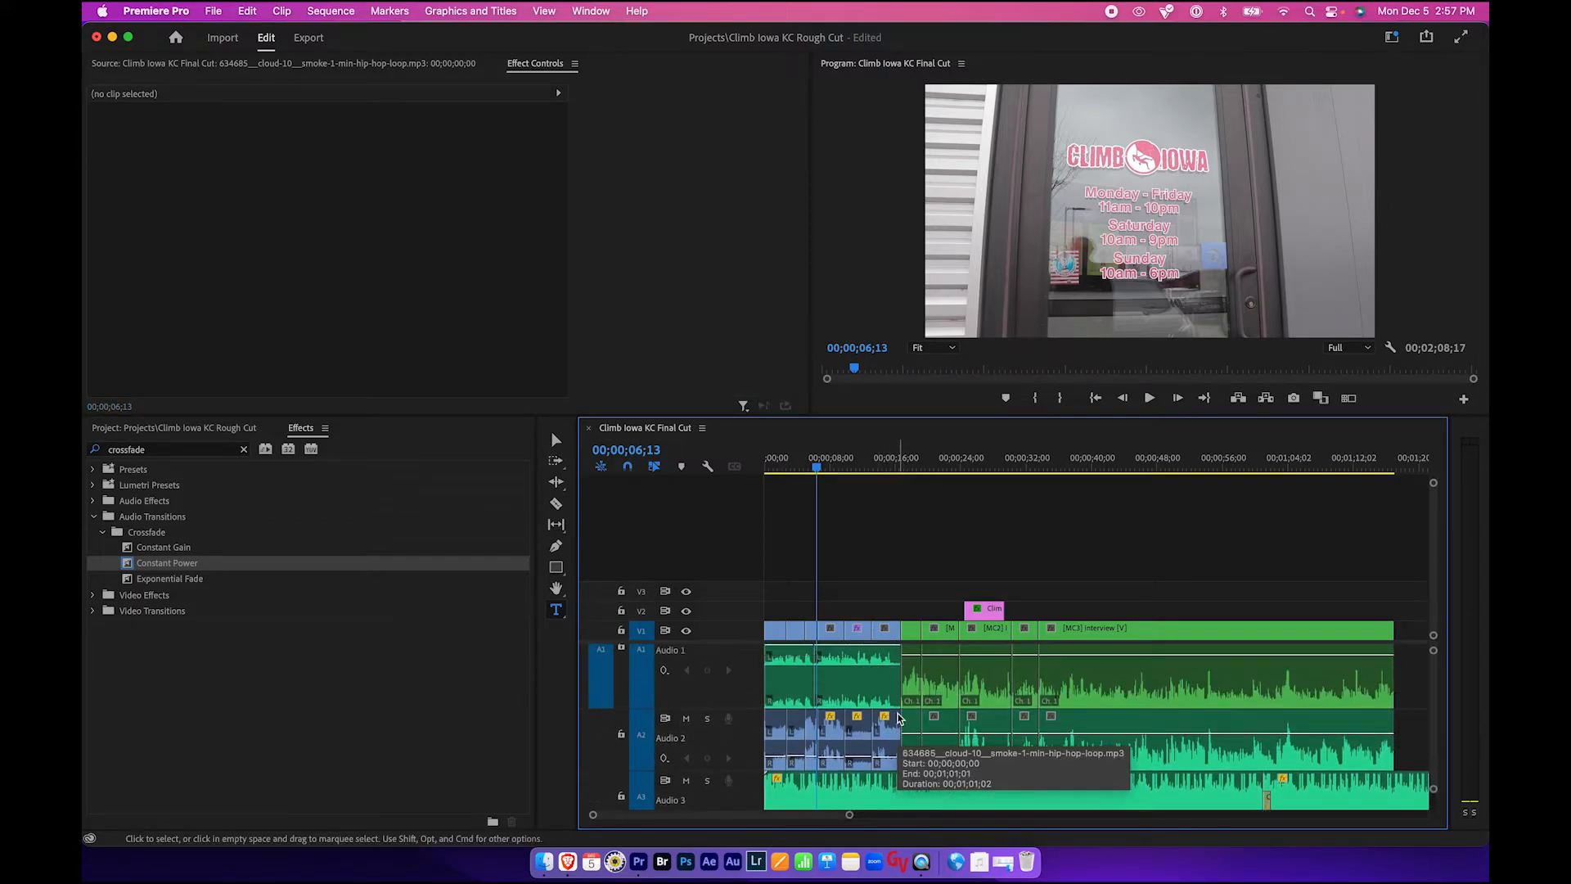
key("super+s")
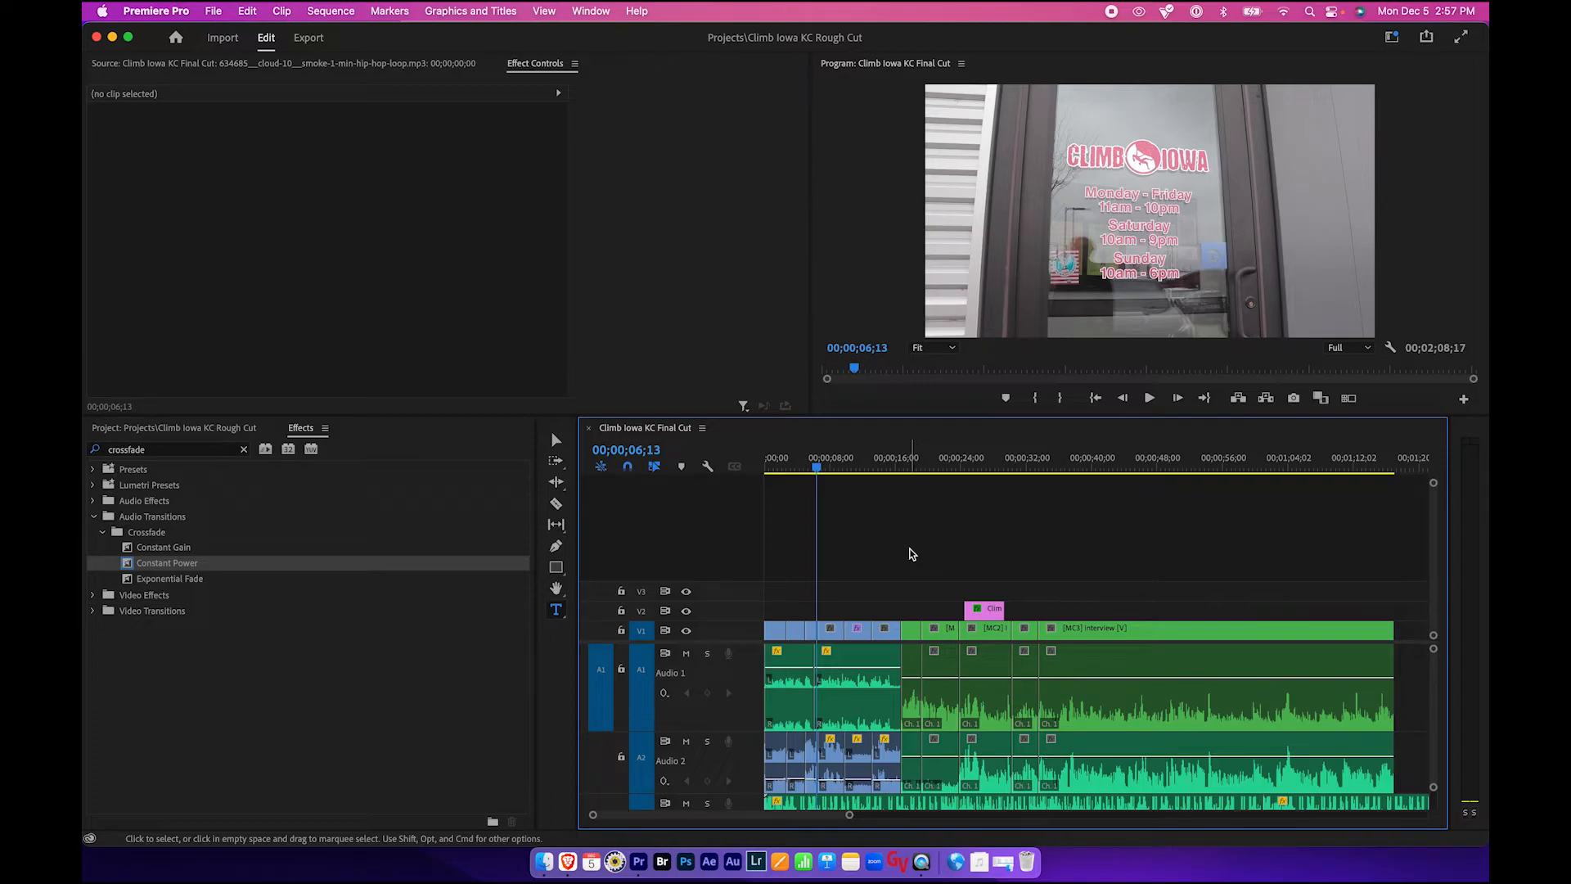
- Clear the Effects search and expand the Video Transitions folder to browse its categories
left_click(855, 463)
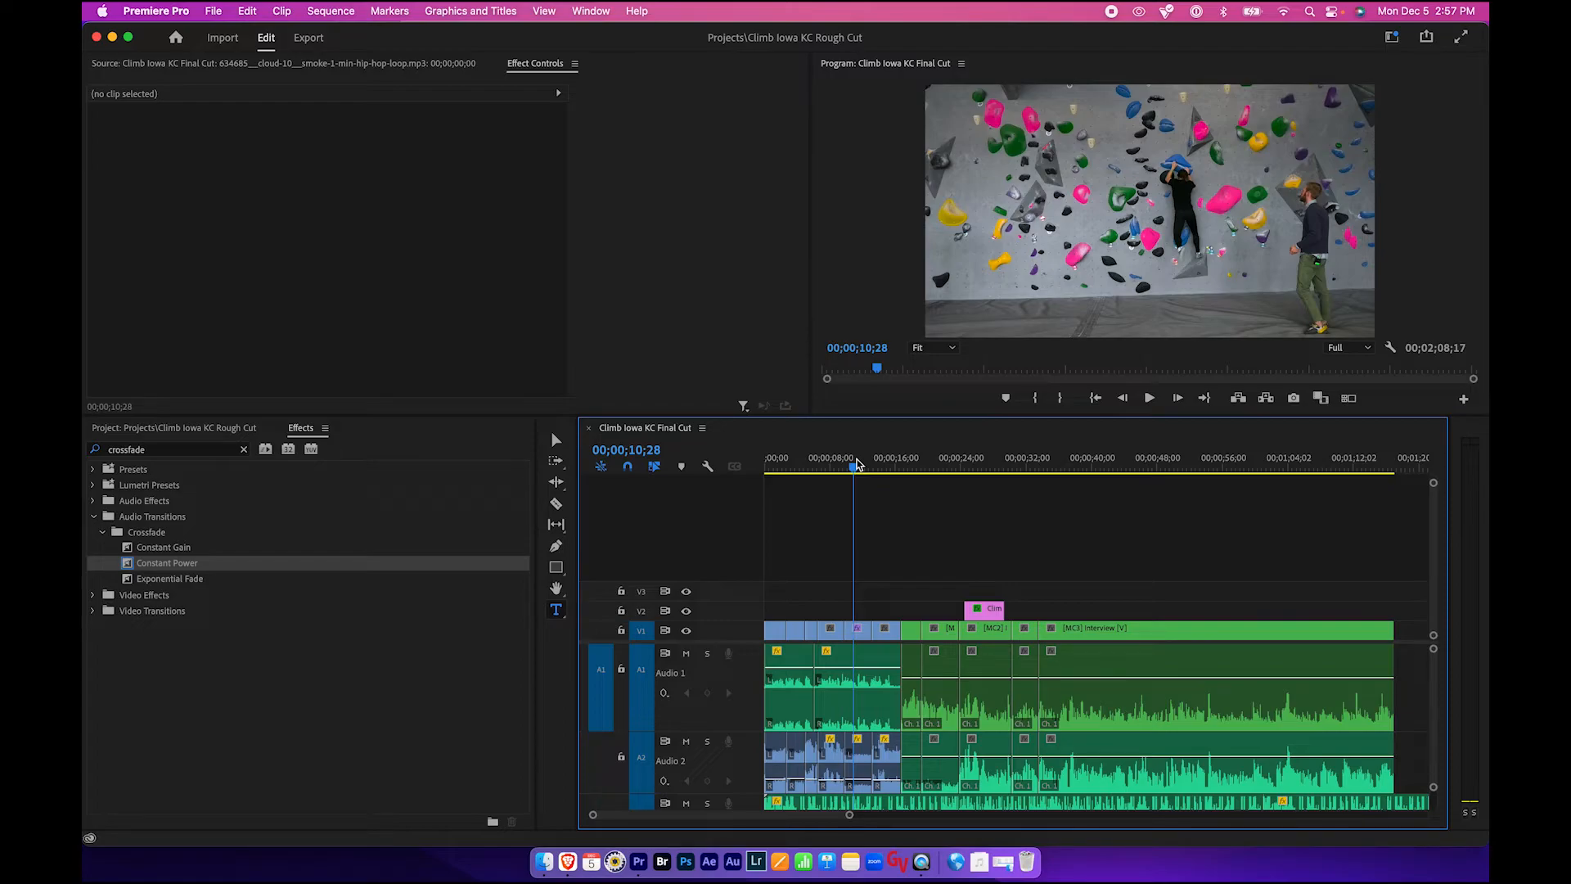
left_click(313, 430)
left_click(244, 451)
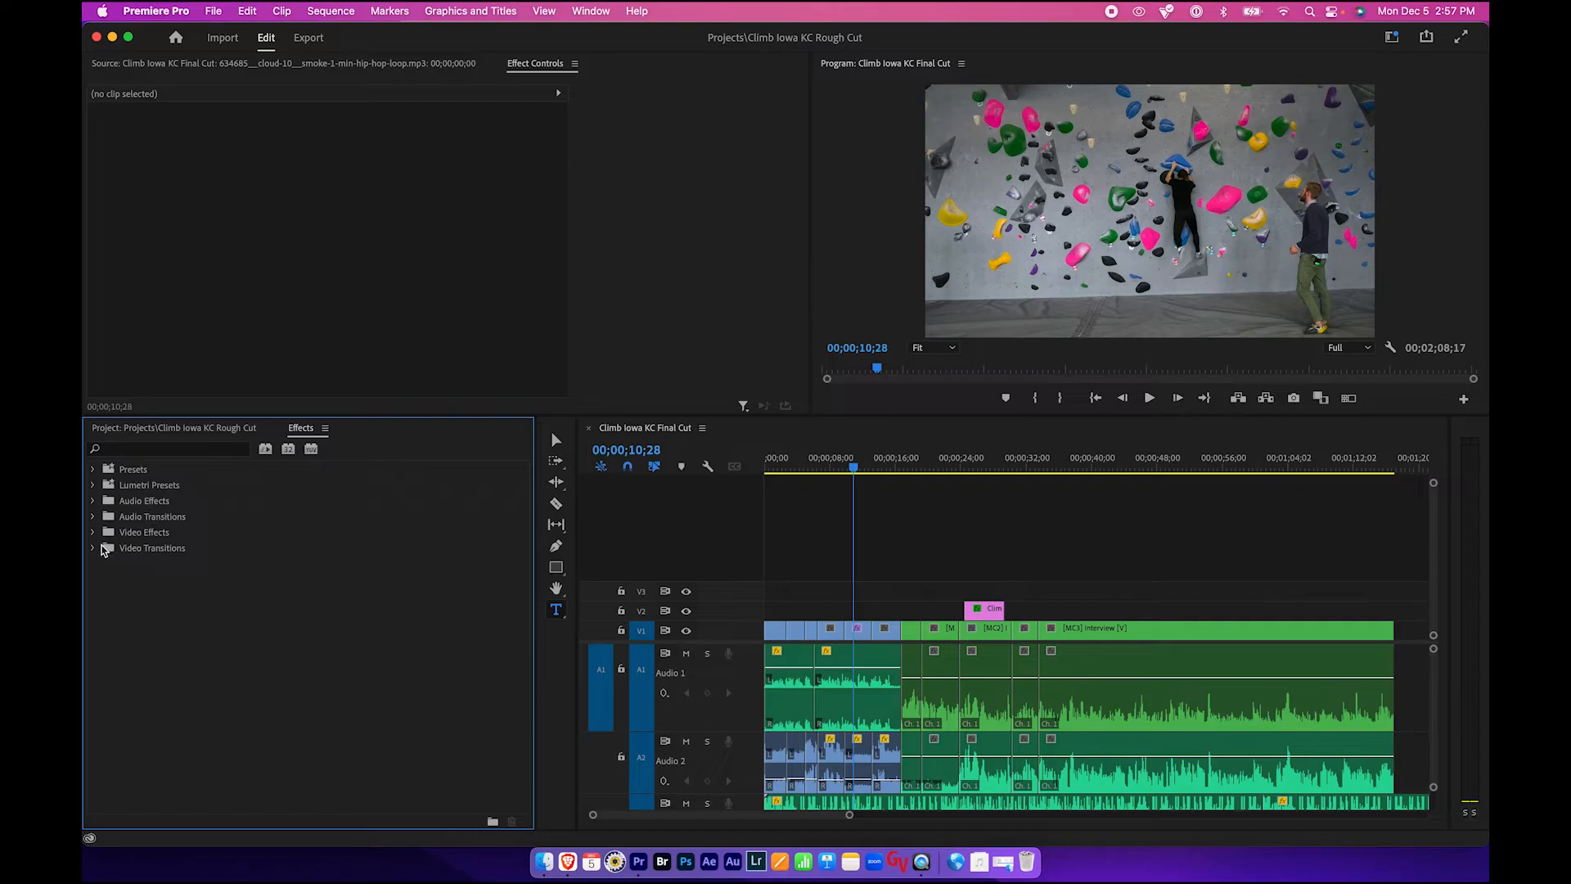
left_click(93, 548)
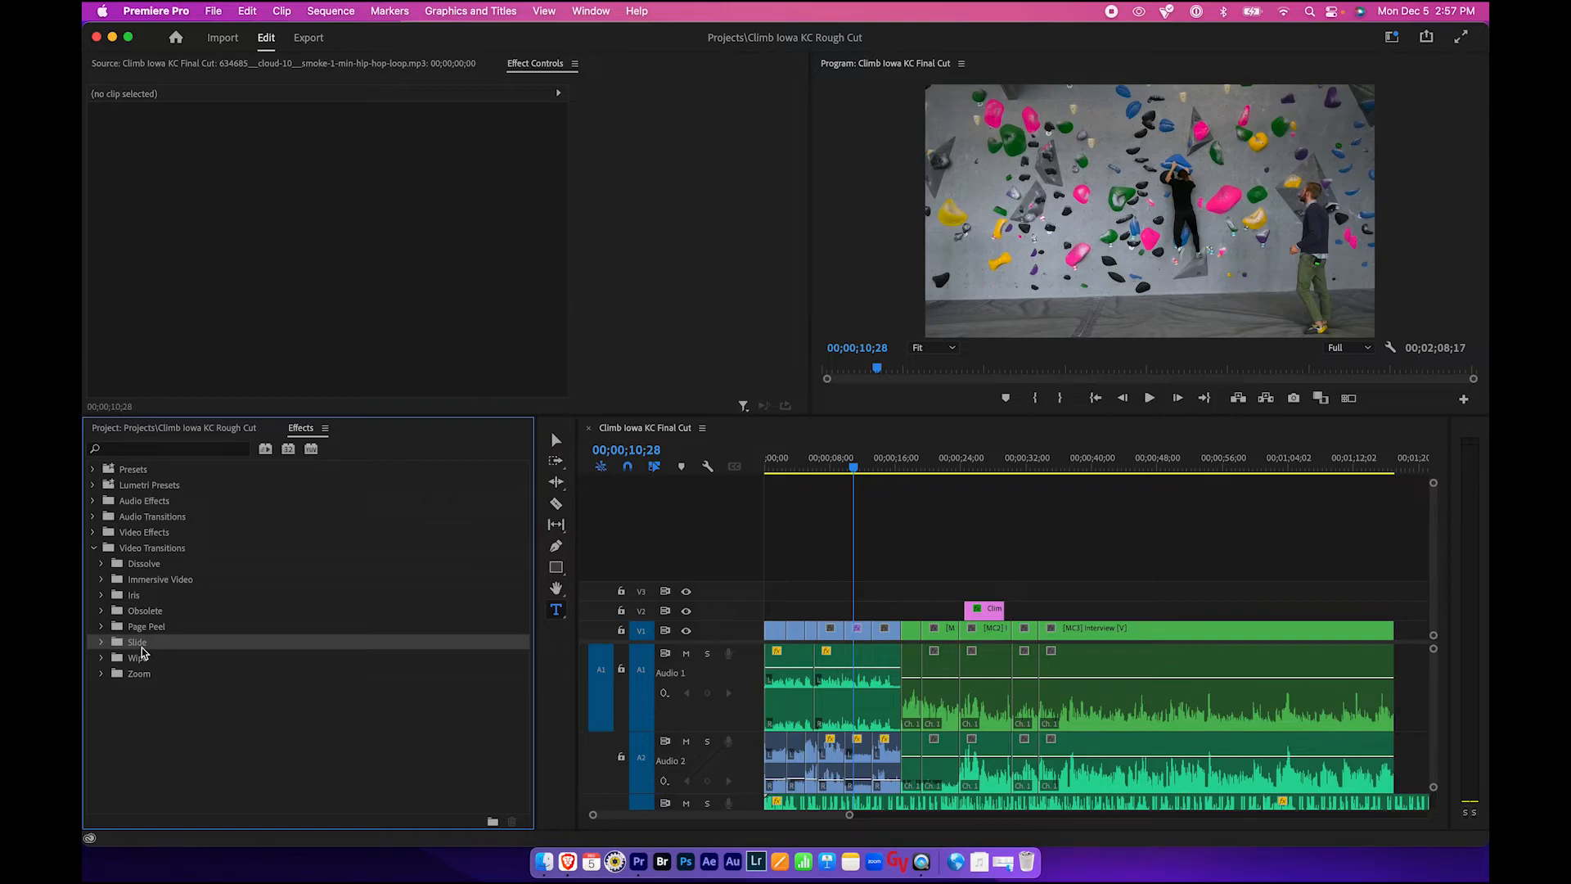
left_click(873, 460)
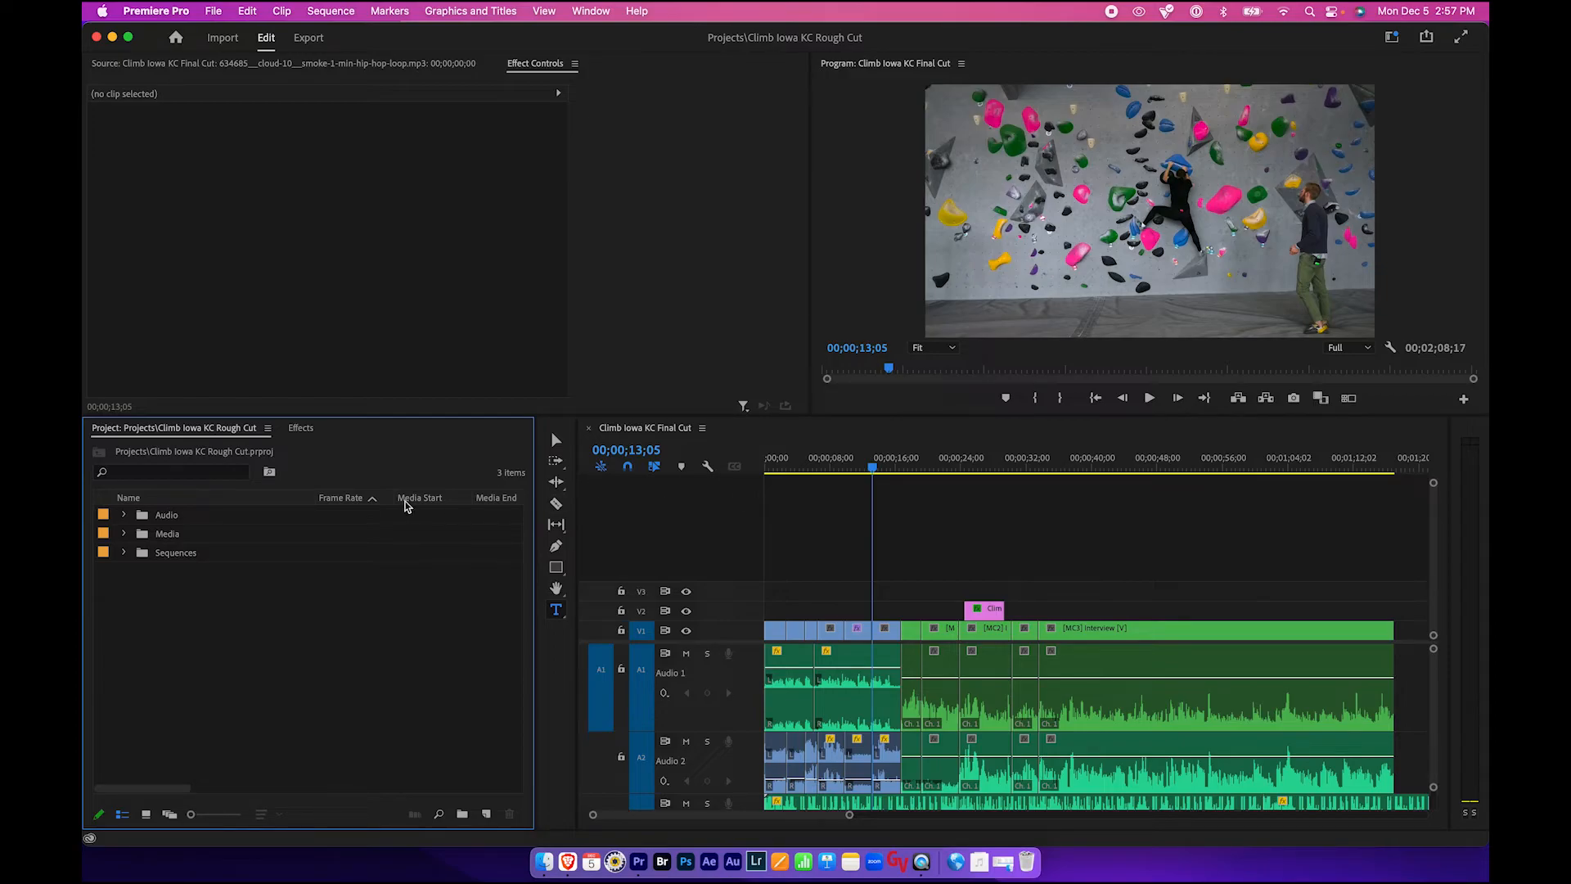
- Open the Media bin and expand the Camera A and Camera B bins to browse the footage
left_click(173, 540)
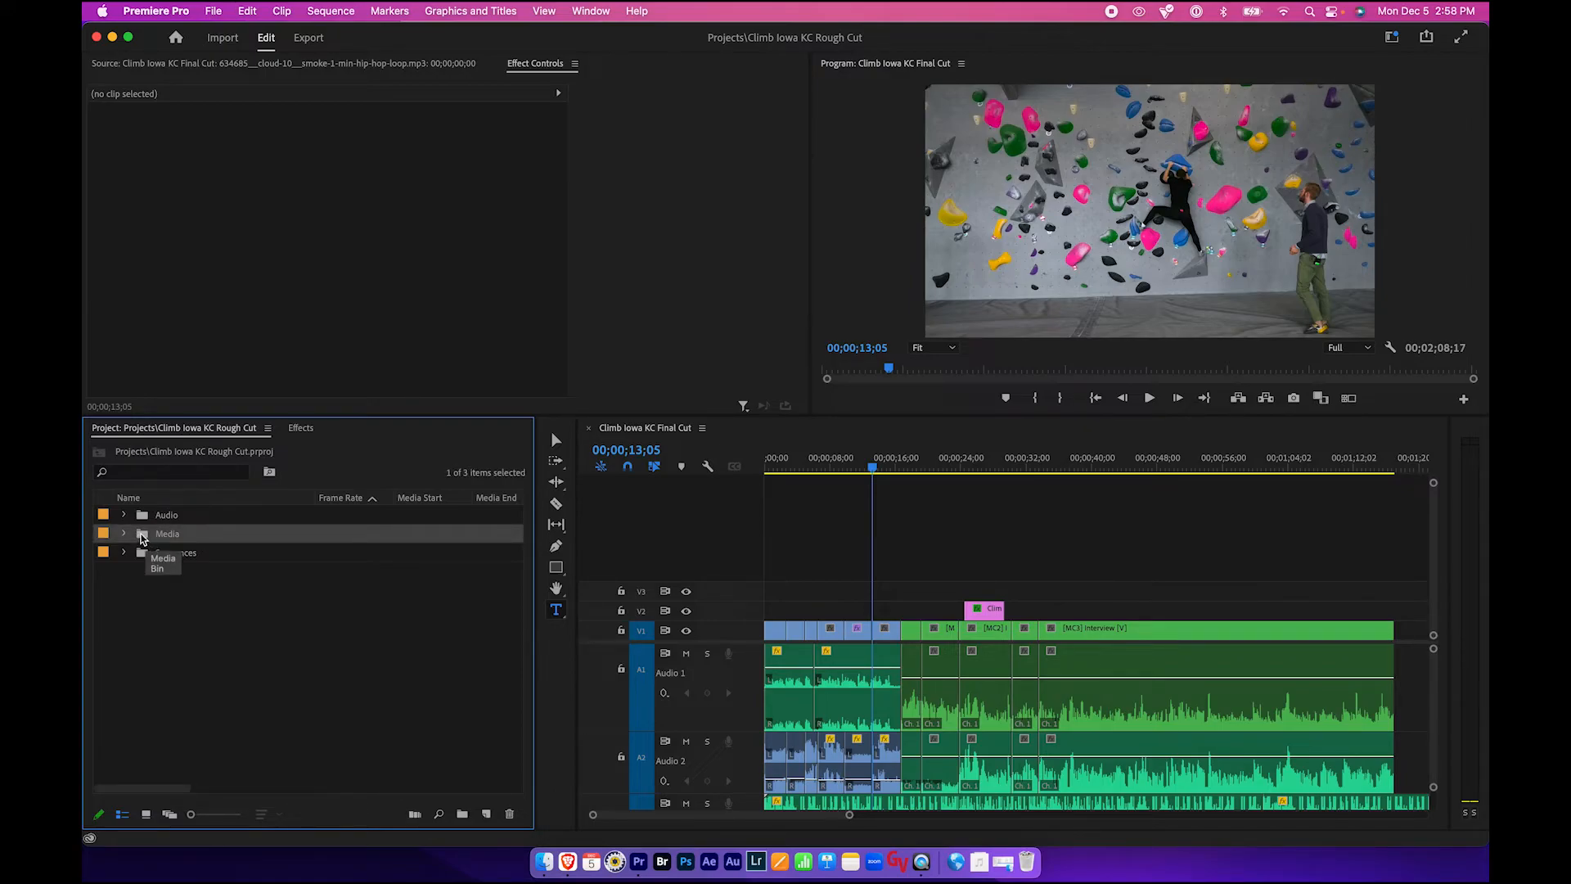
double_click(143, 537)
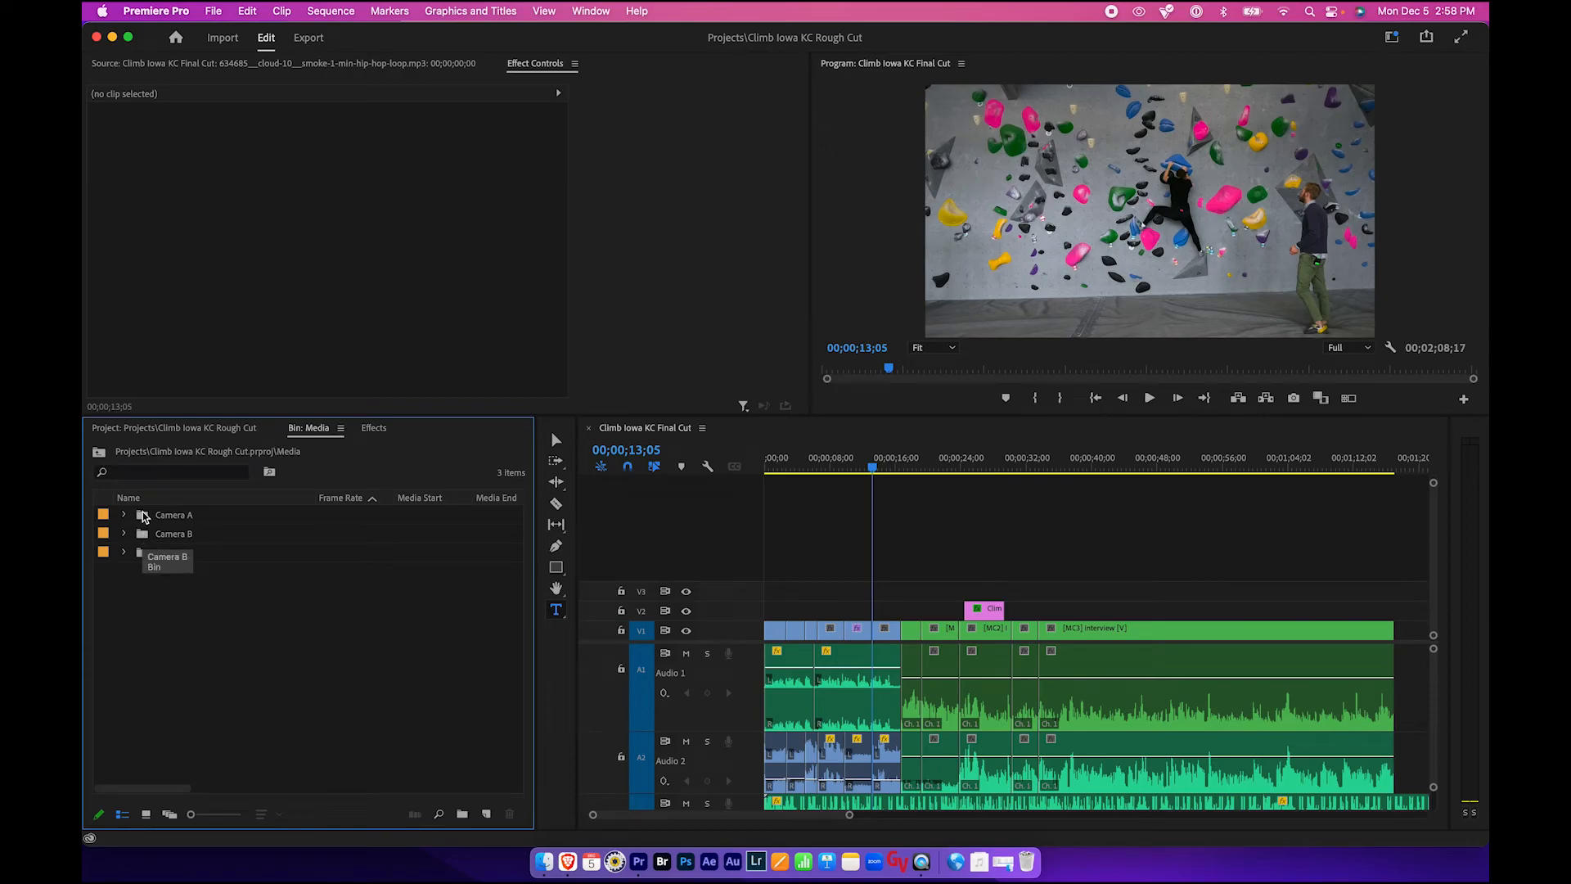
left_click(144, 515)
left_click(123, 515)
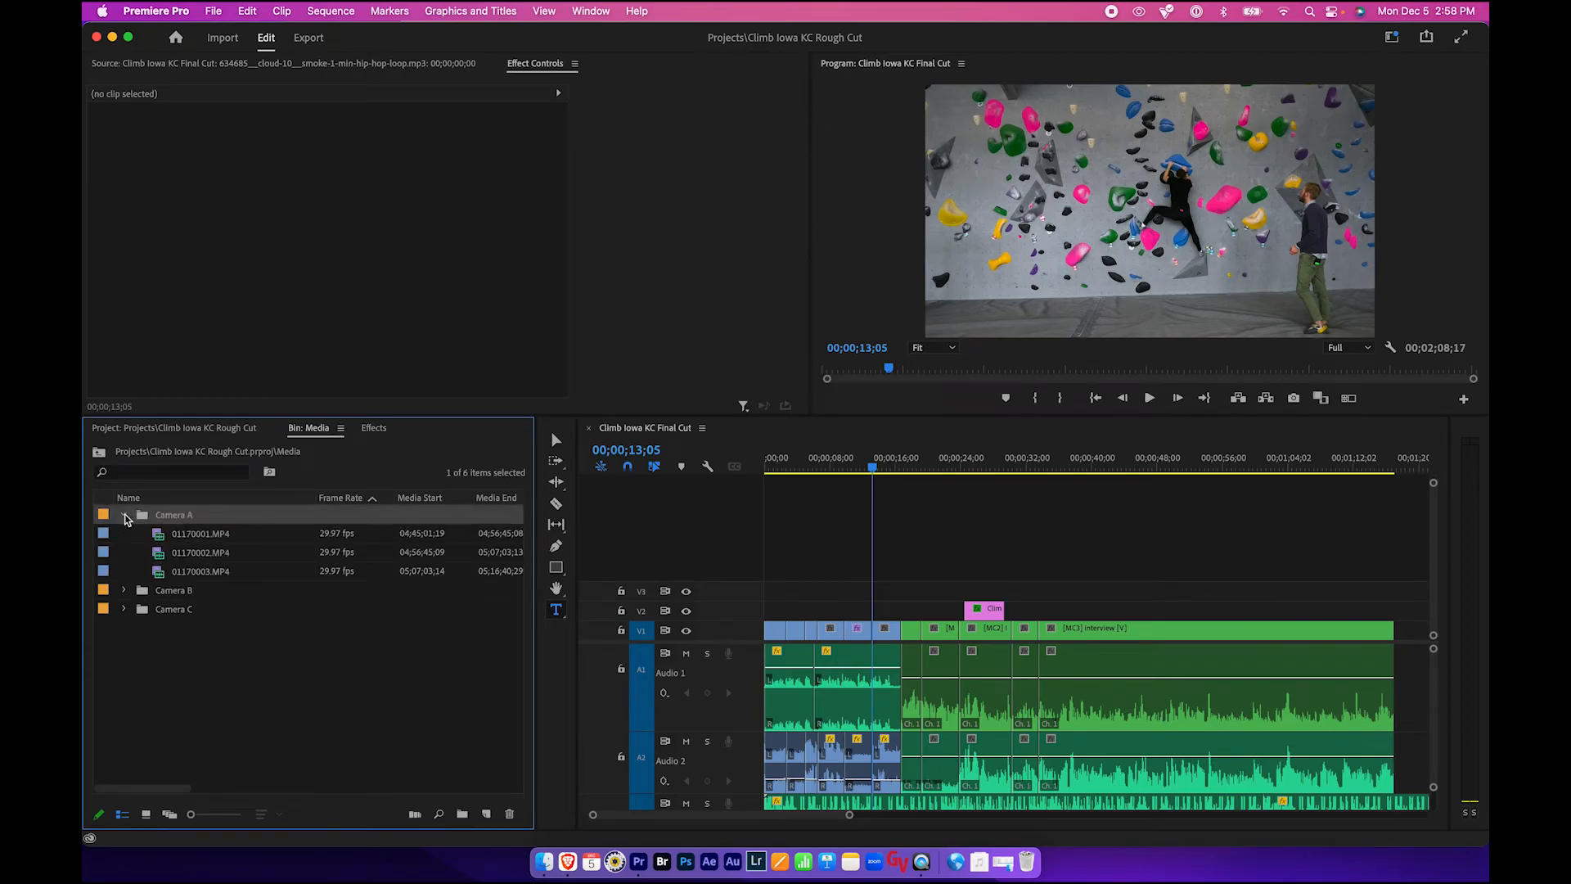
left_click(125, 514)
left_click(126, 533)
left_click(126, 534)
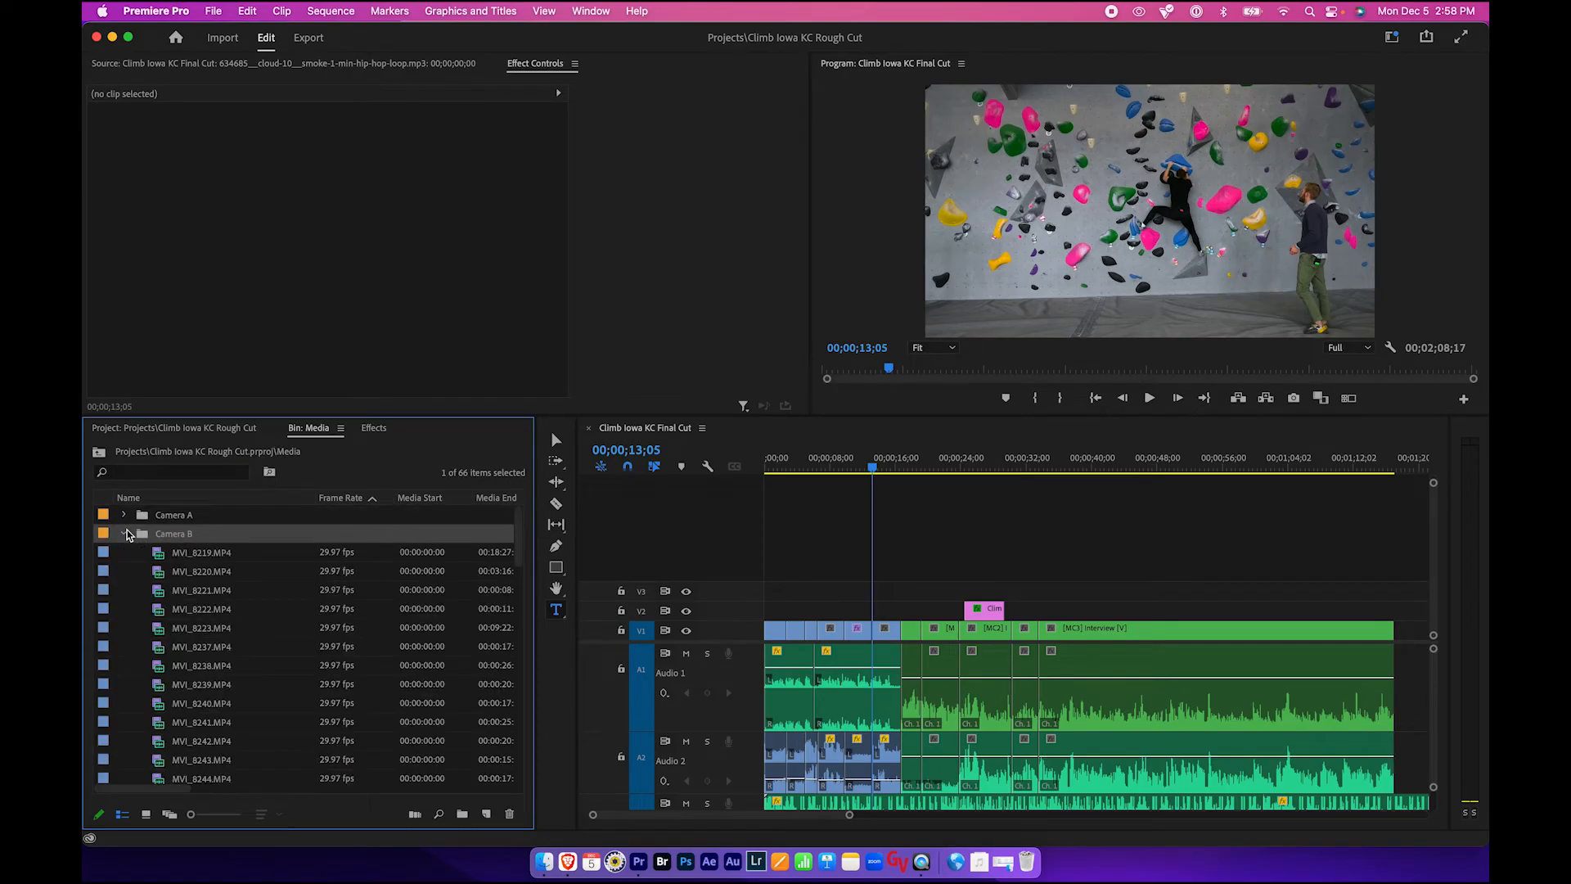
left_click(124, 534)
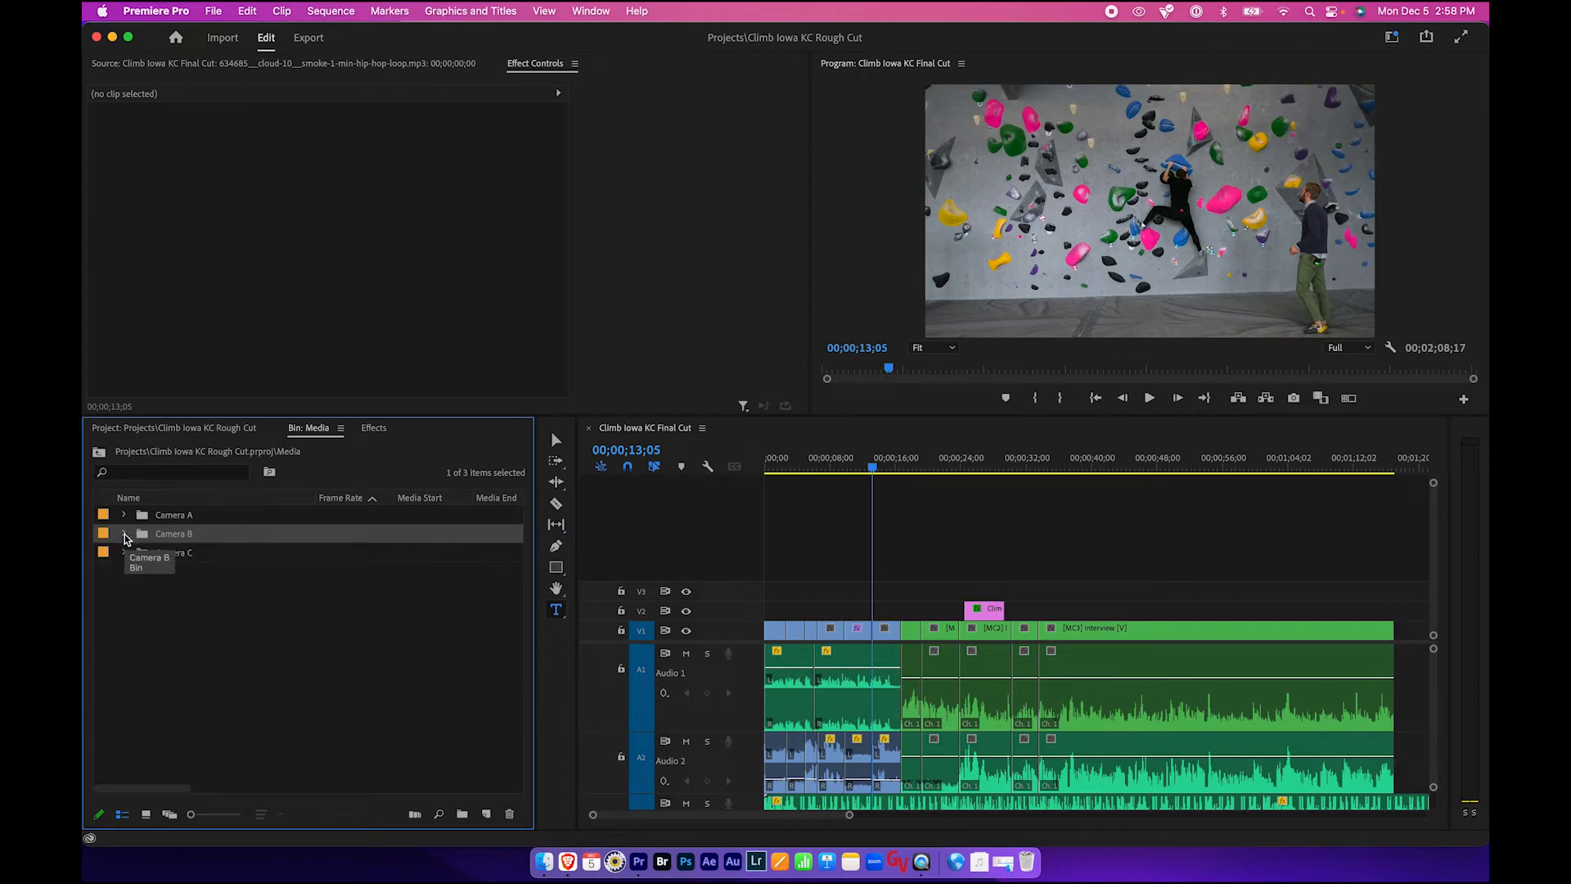
left_click(124, 534)
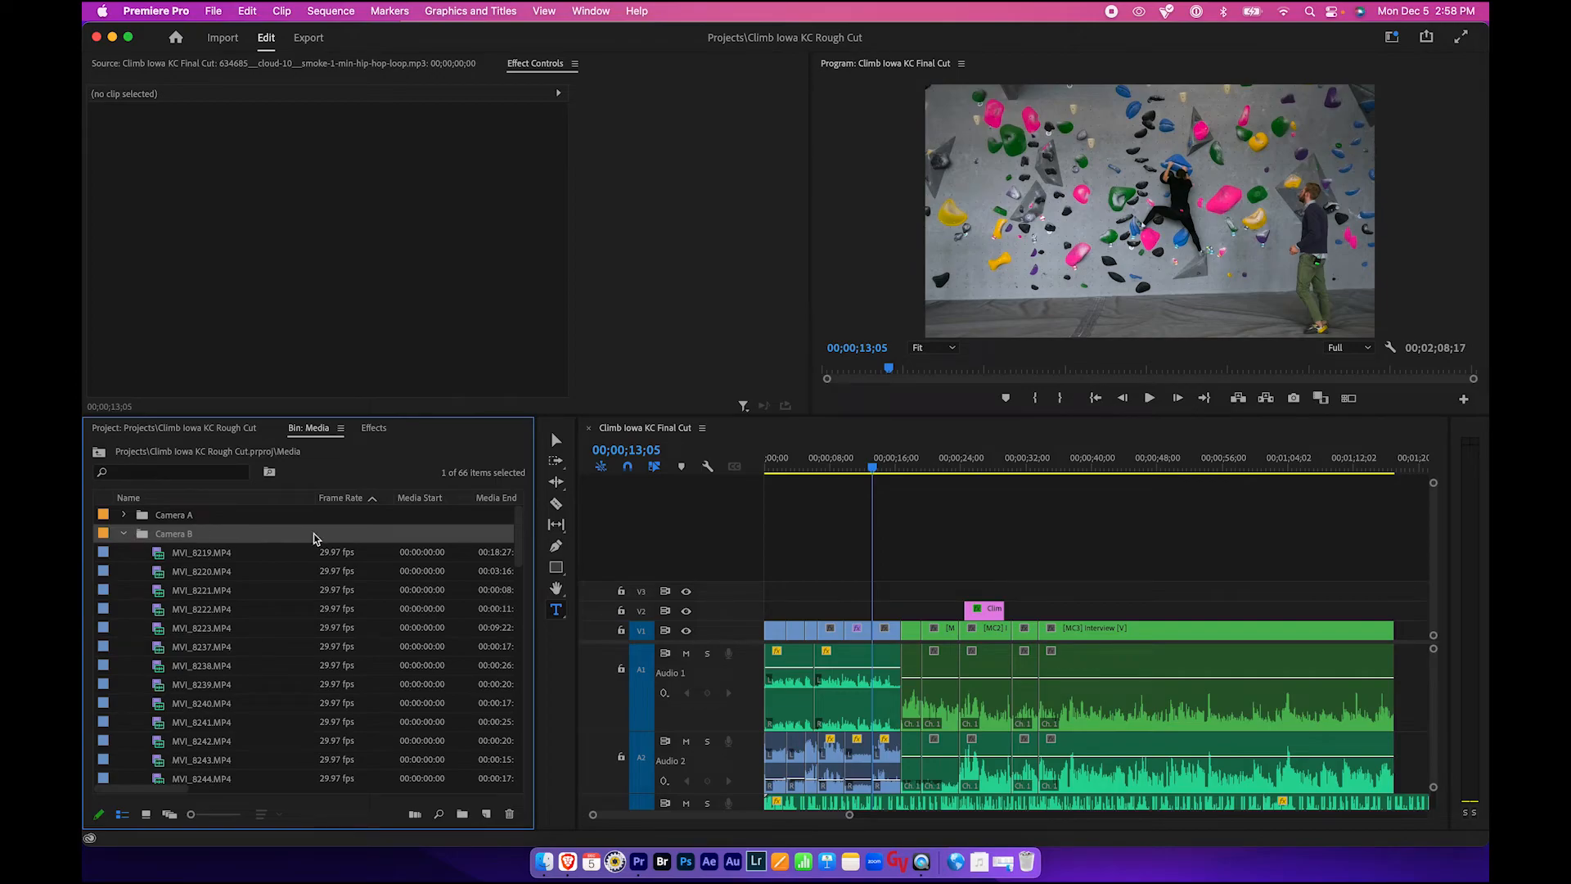
- Scroll through the Camera B clip list and inspect the frame rates of its 59.94 fps clips
scroll(360, 560, "down", 10)
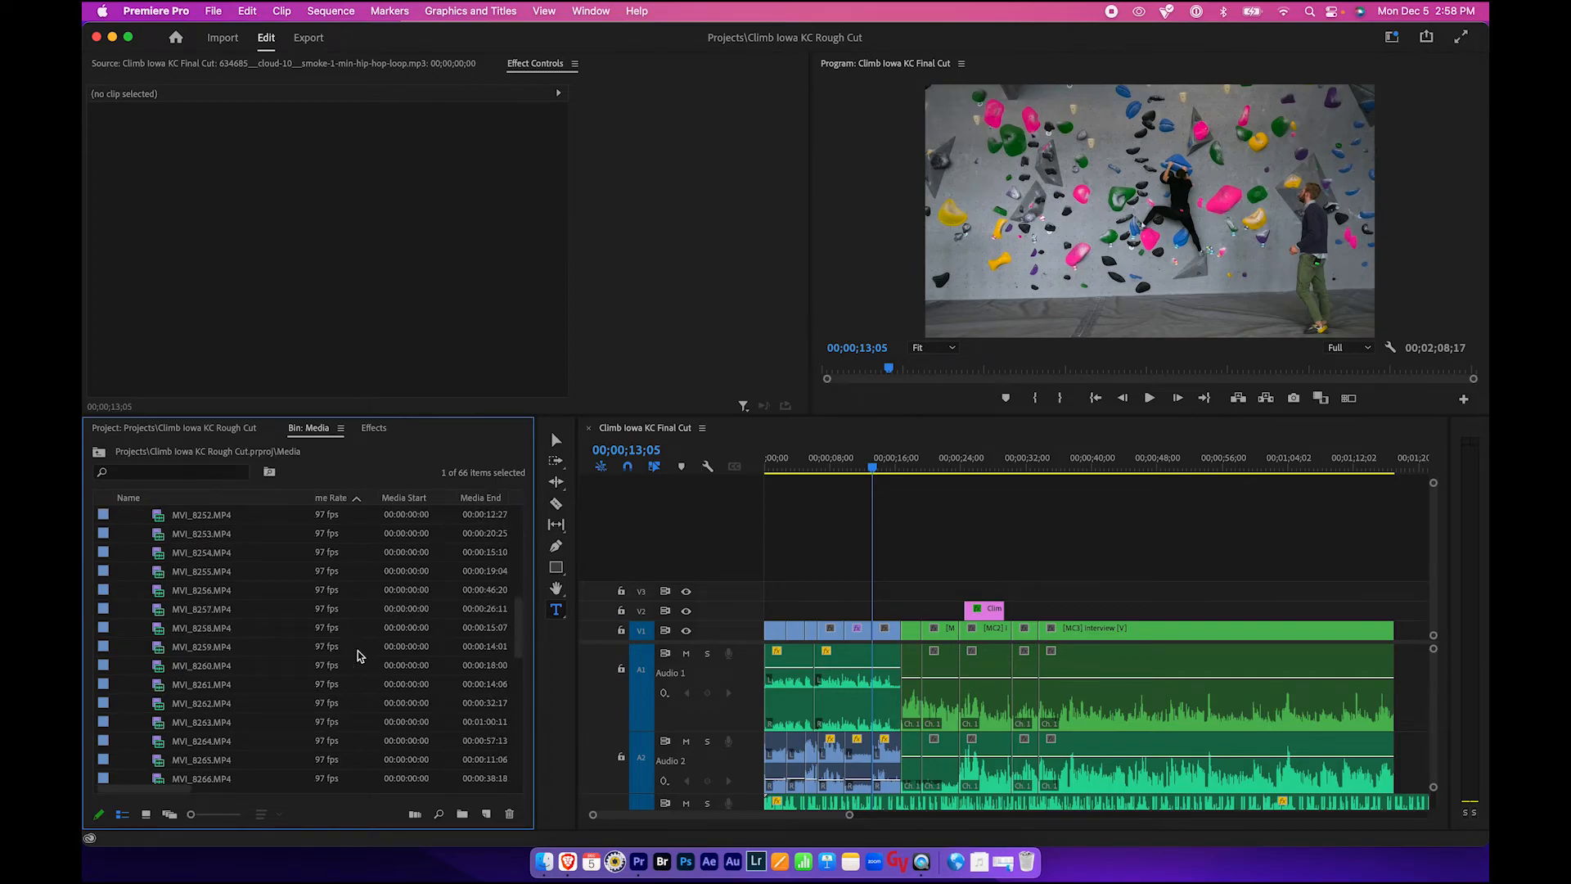
scroll(358, 655, "down", 5)
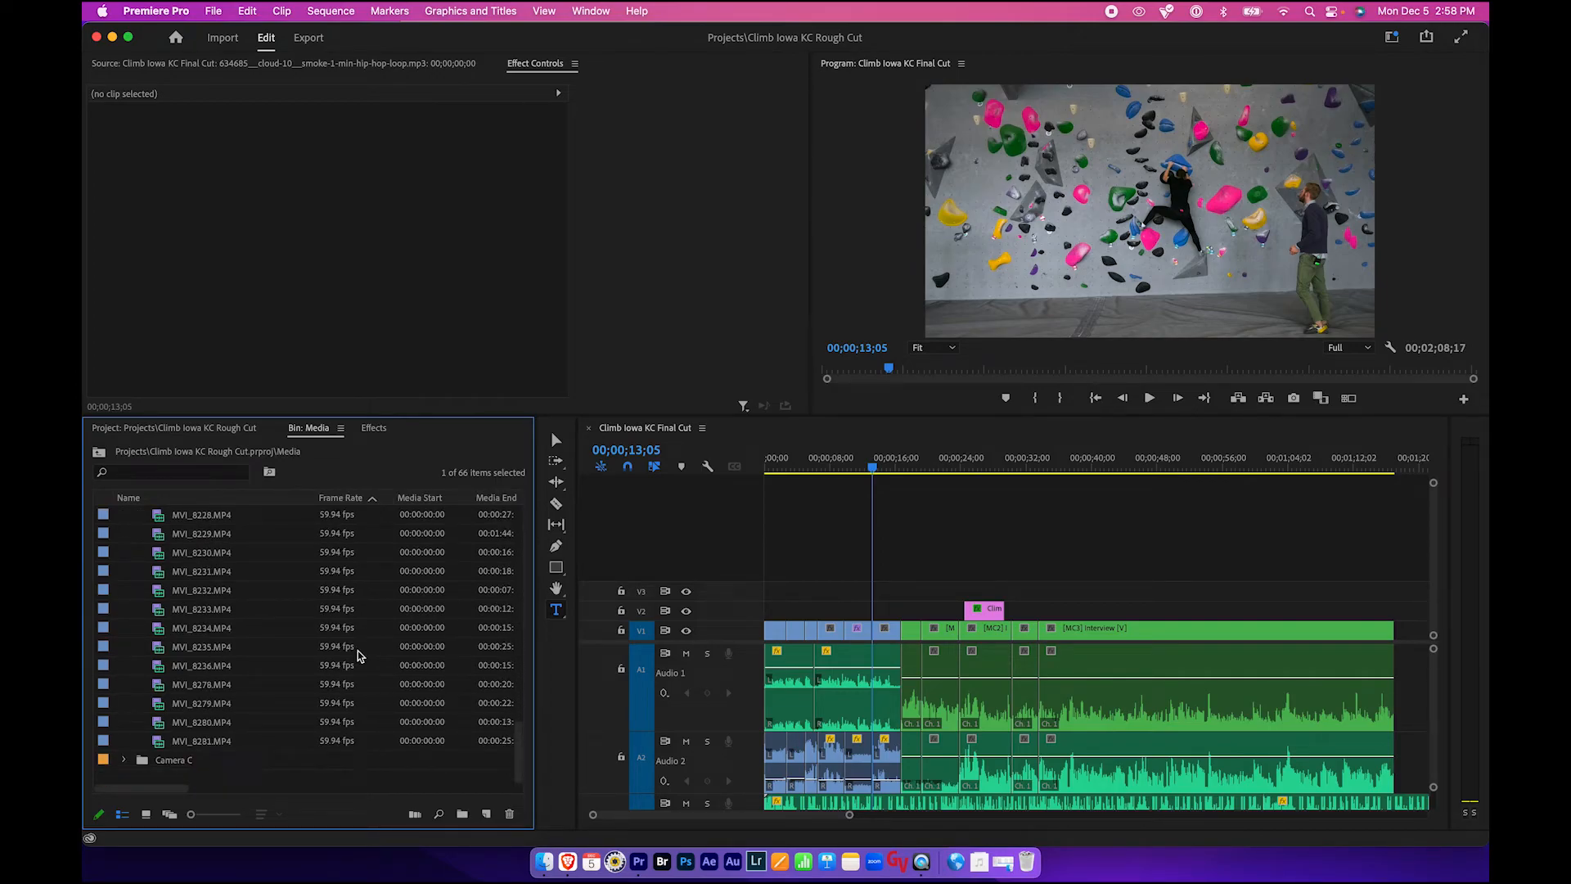
scroll(340, 651, "up", 15)
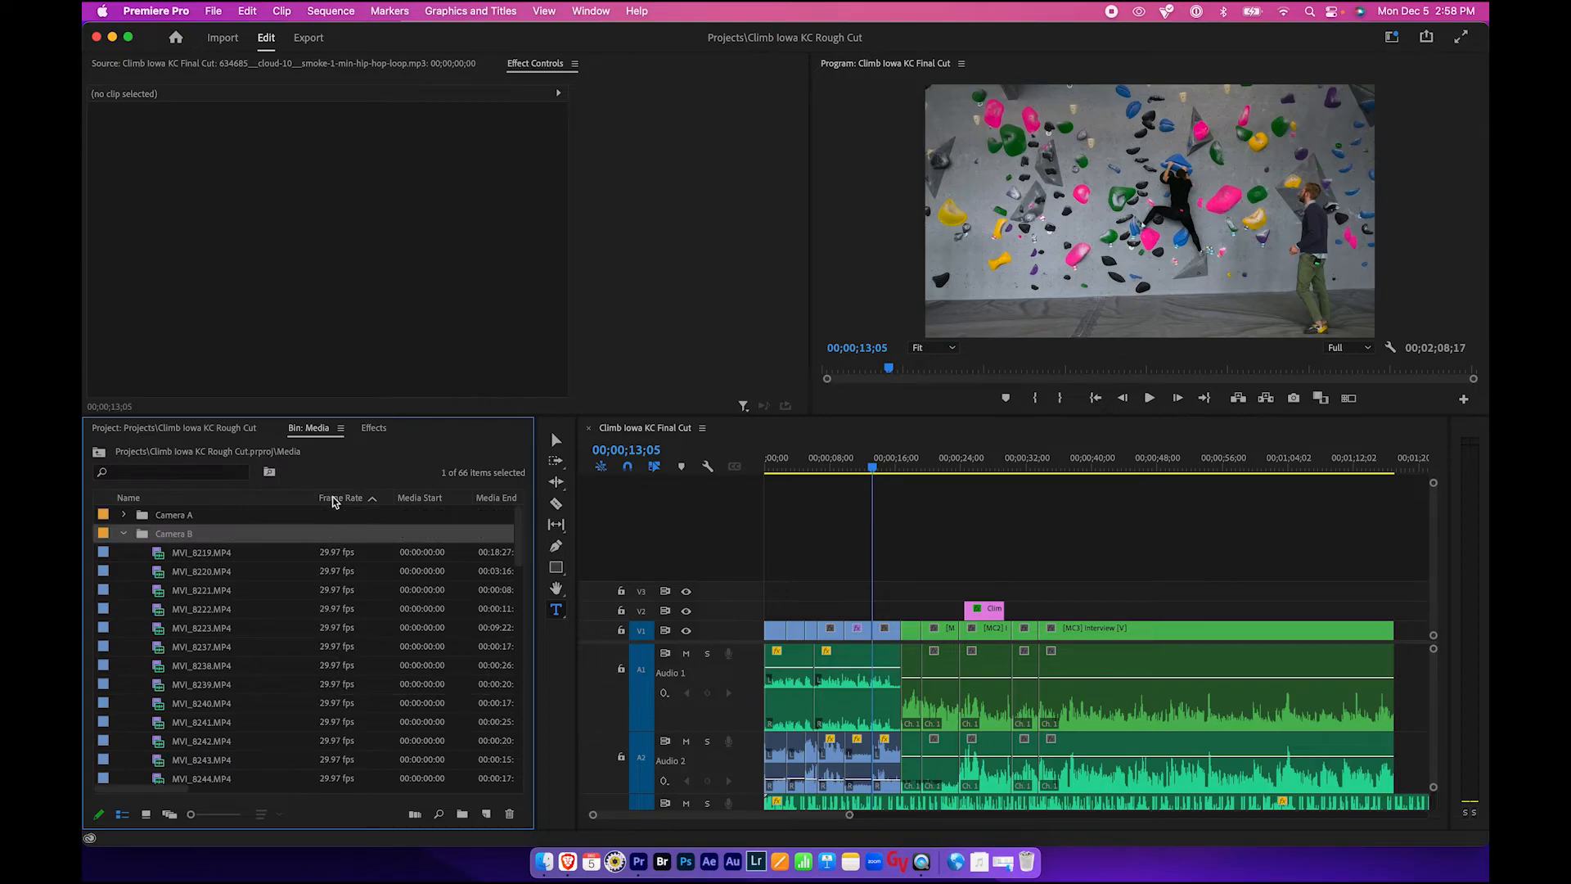
scroll(334, 586, "down", 10)
scroll(333, 586, "down", 2)
left_click(336, 742)
left_click(341, 648)
left_click(336, 587)
left_click(335, 554)
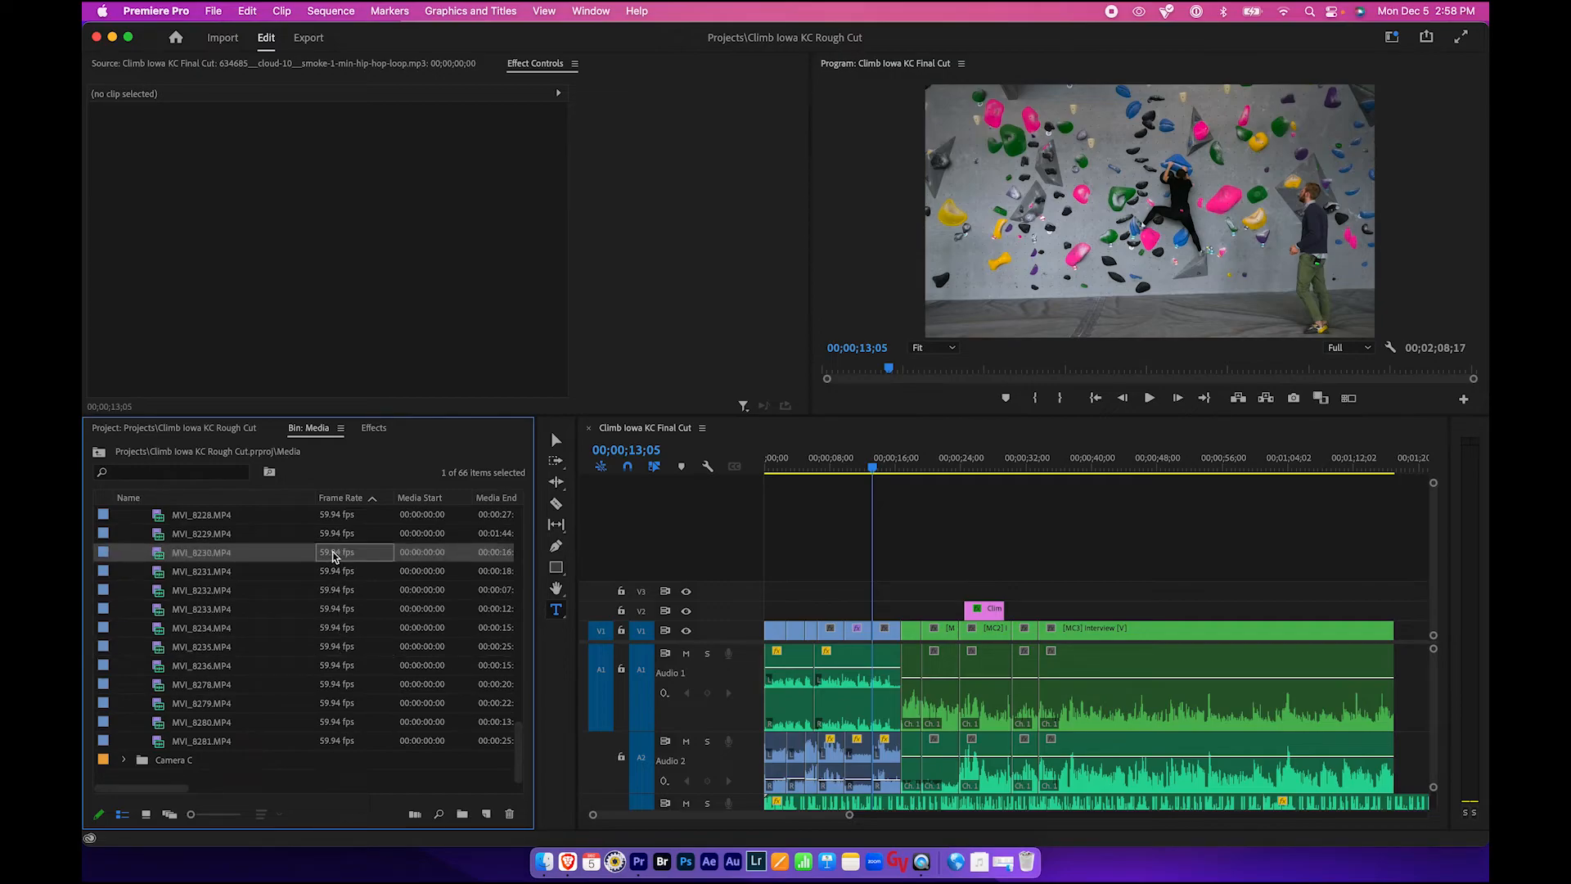
- Preview clips MVI_8230, MVI_8231 and MVI_8232 in the Source Monitor by scrubbing through them
double_click(158, 555)
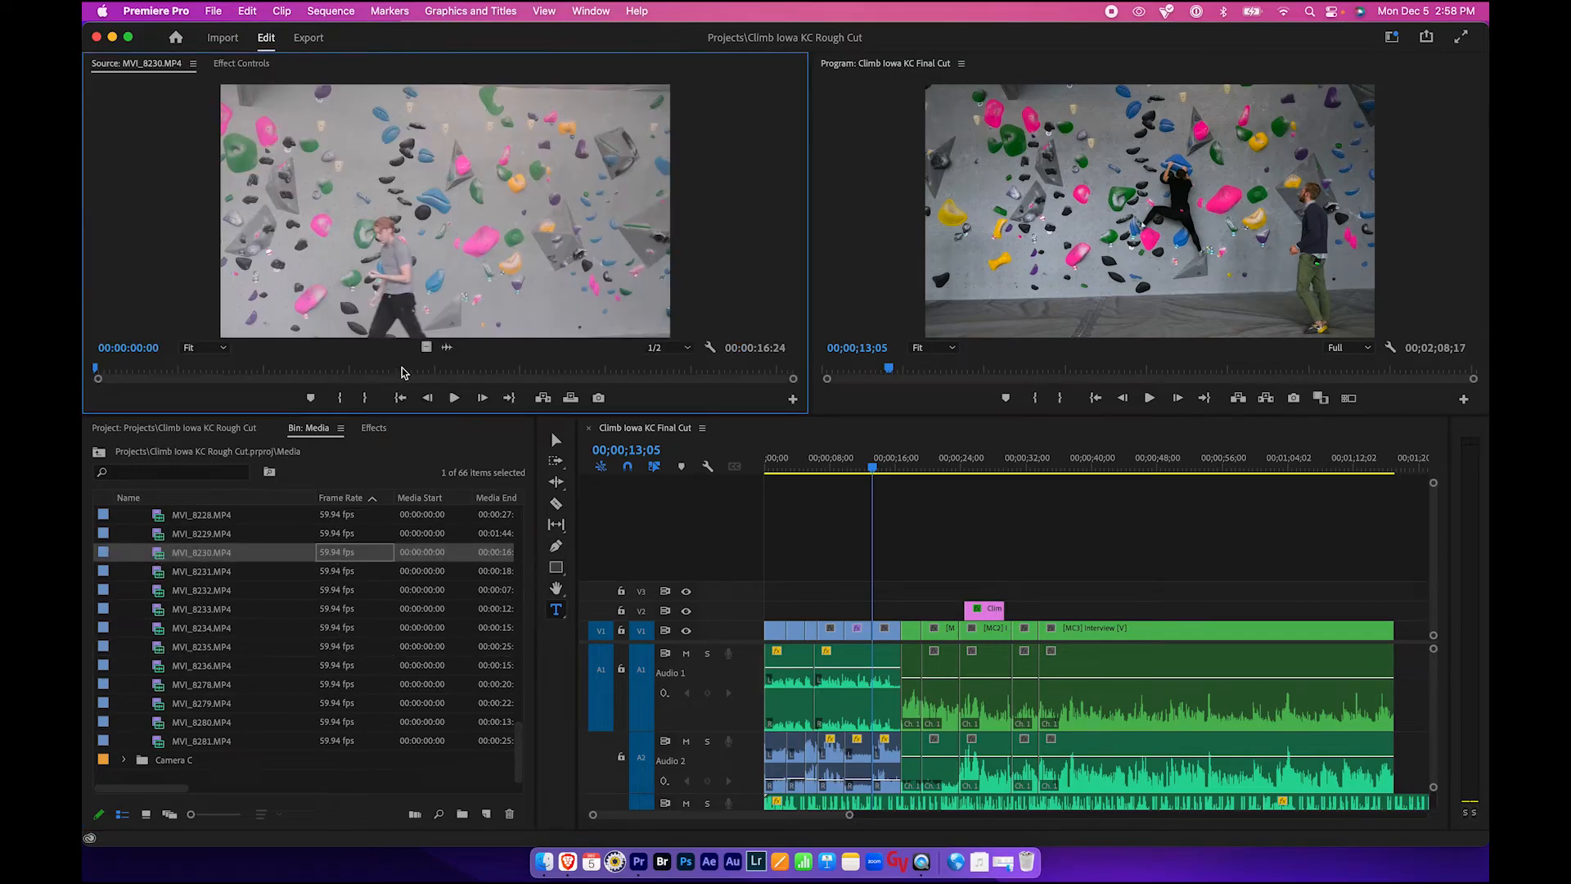
left_click_drag(119, 372, 459, 370)
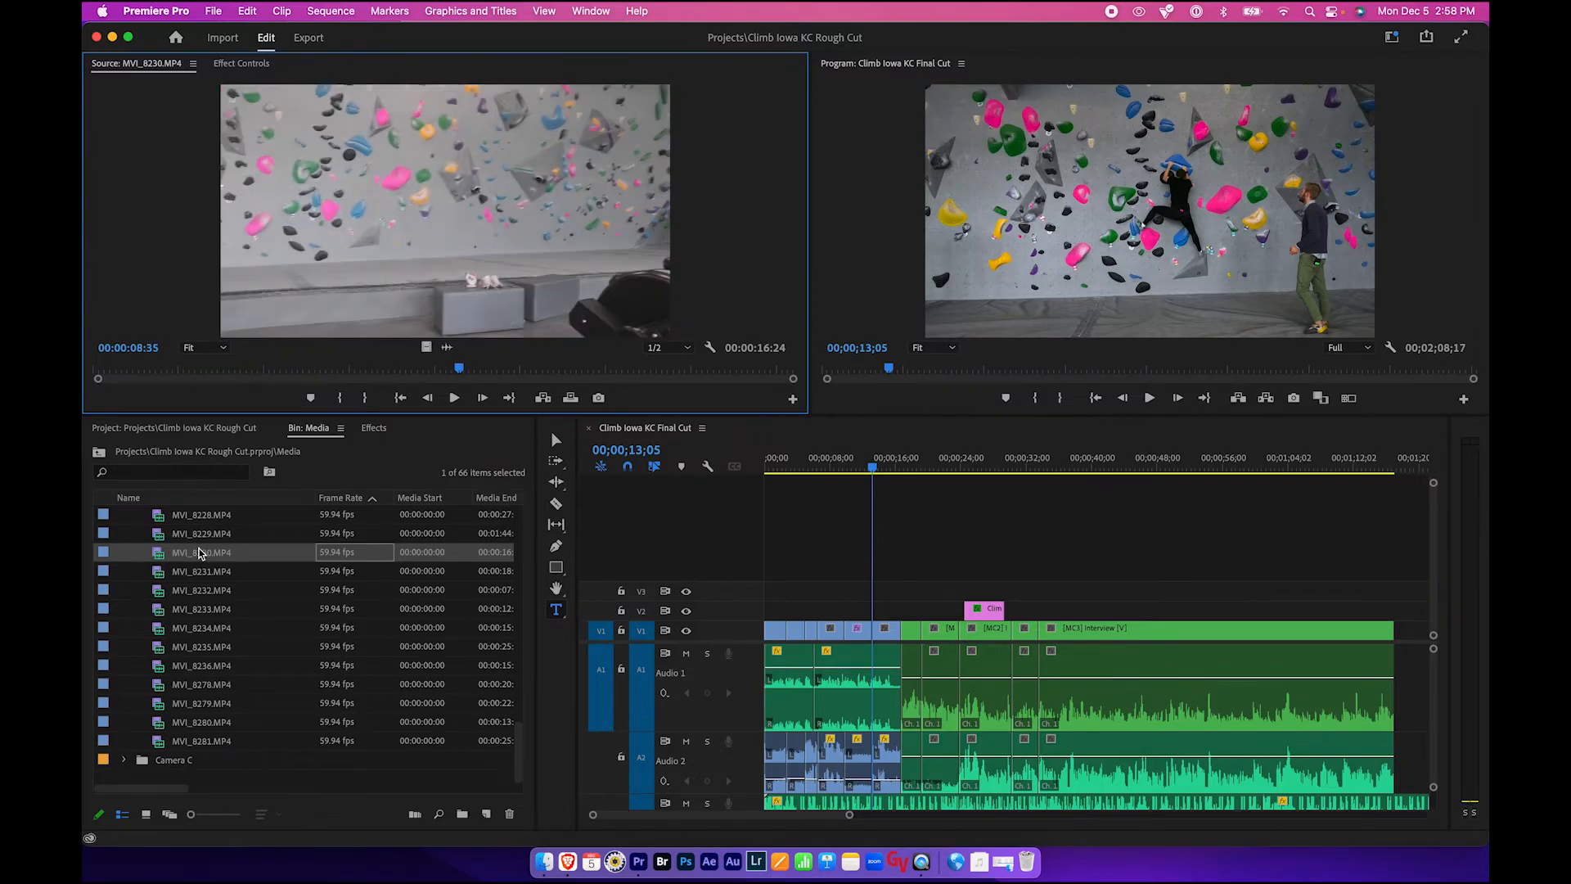
double_click(161, 579)
left_click_drag(327, 370, 626, 339)
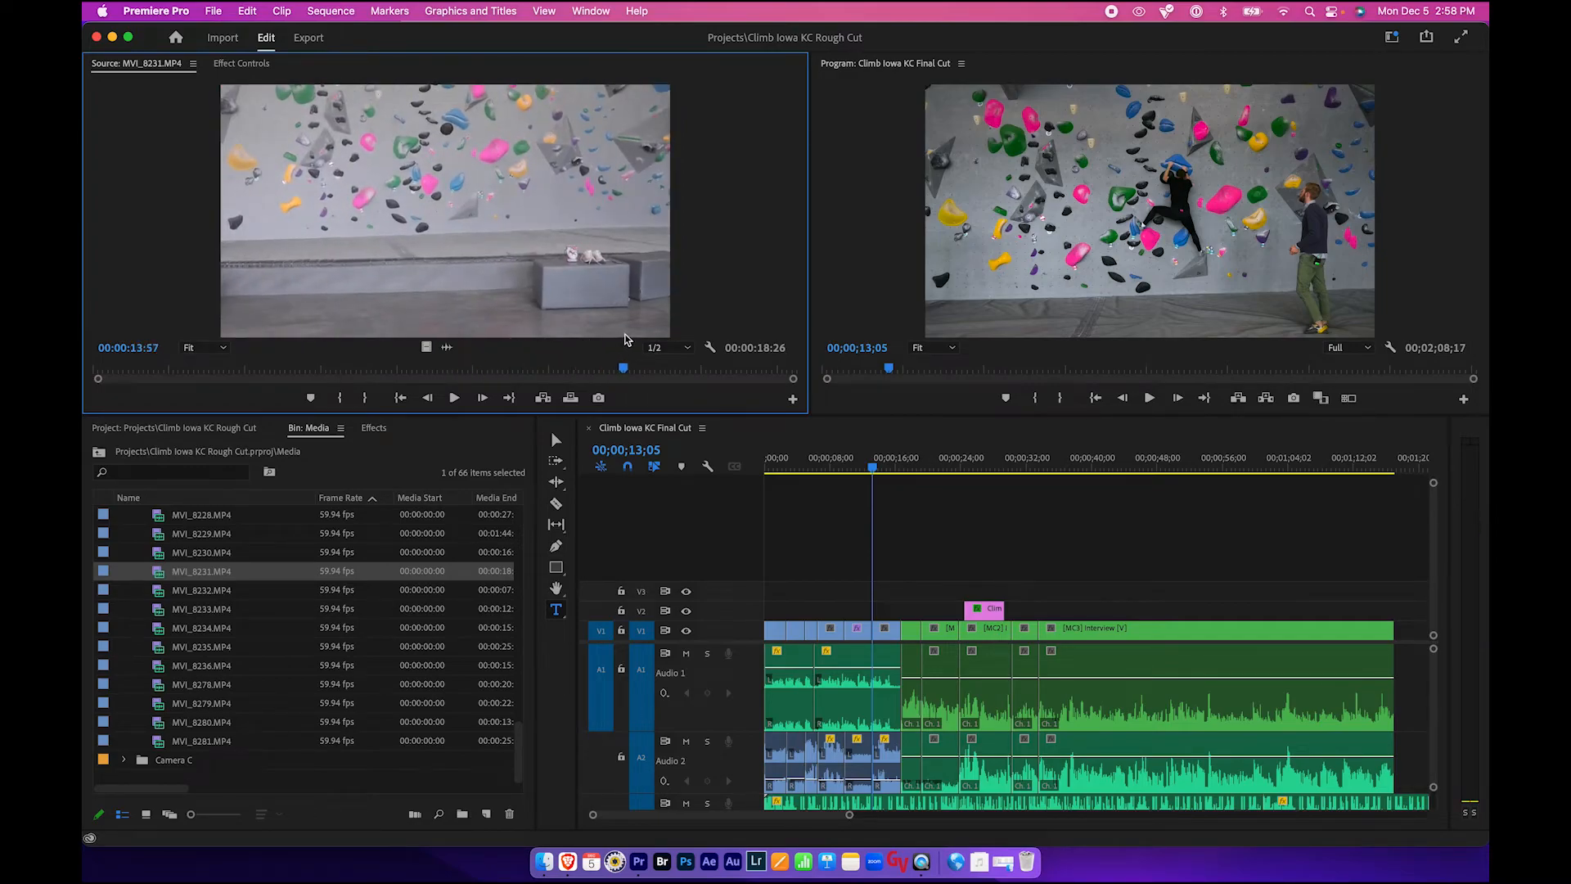
left_click(189, 592)
double_click(160, 596)
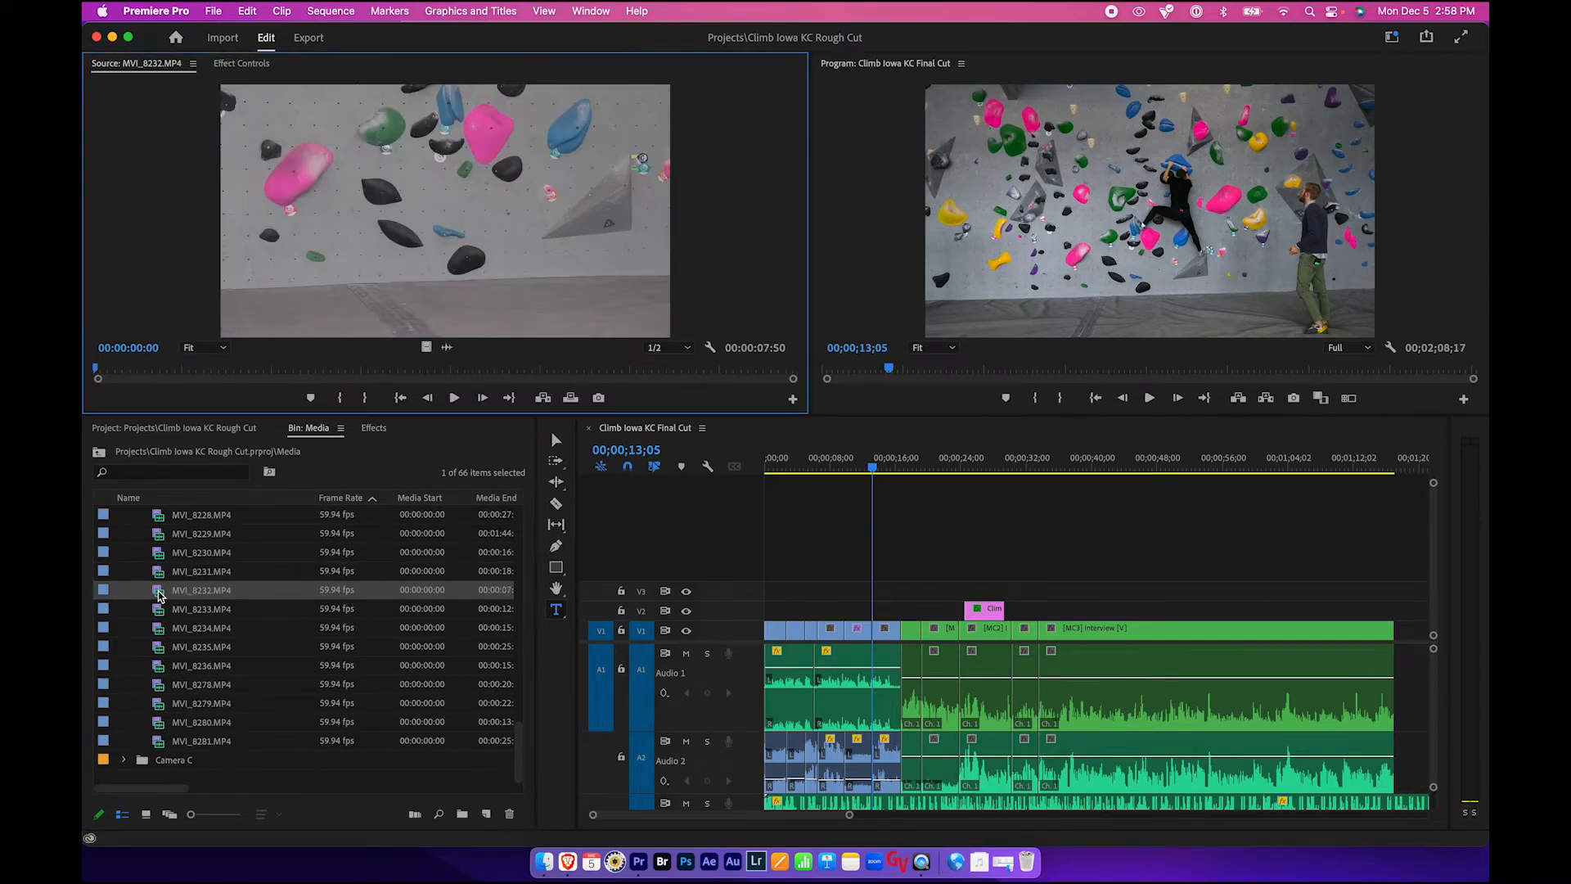
left_click_drag(131, 372, 530, 370)
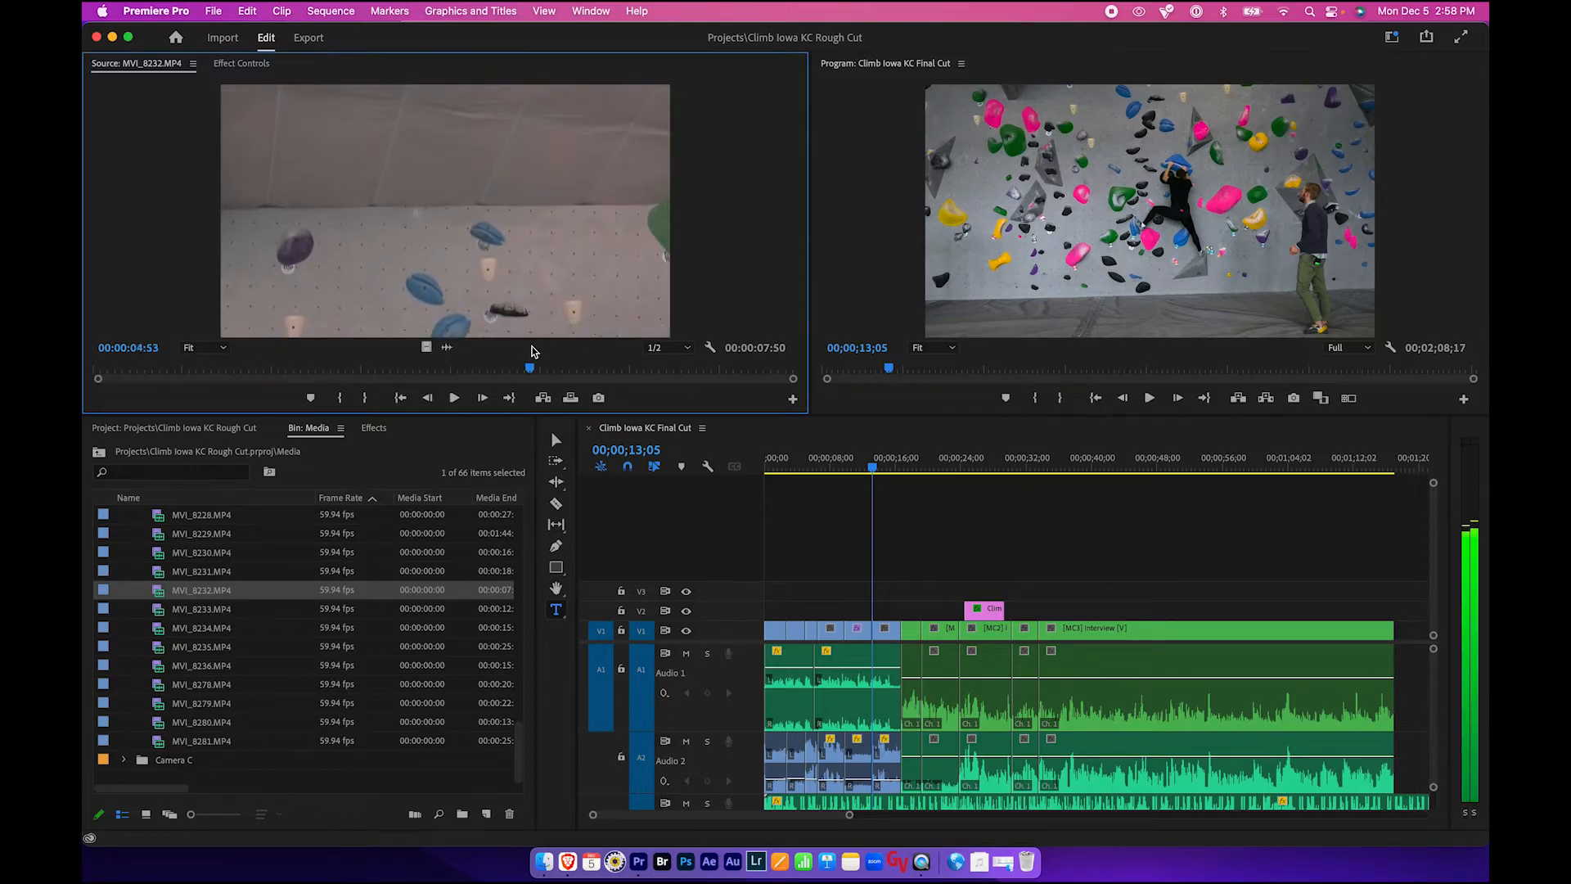
- Preview clips MVI_8233, MVI_8234 and MVI_8235 in the Source Monitor by scrubbing through them
double_click(155, 613)
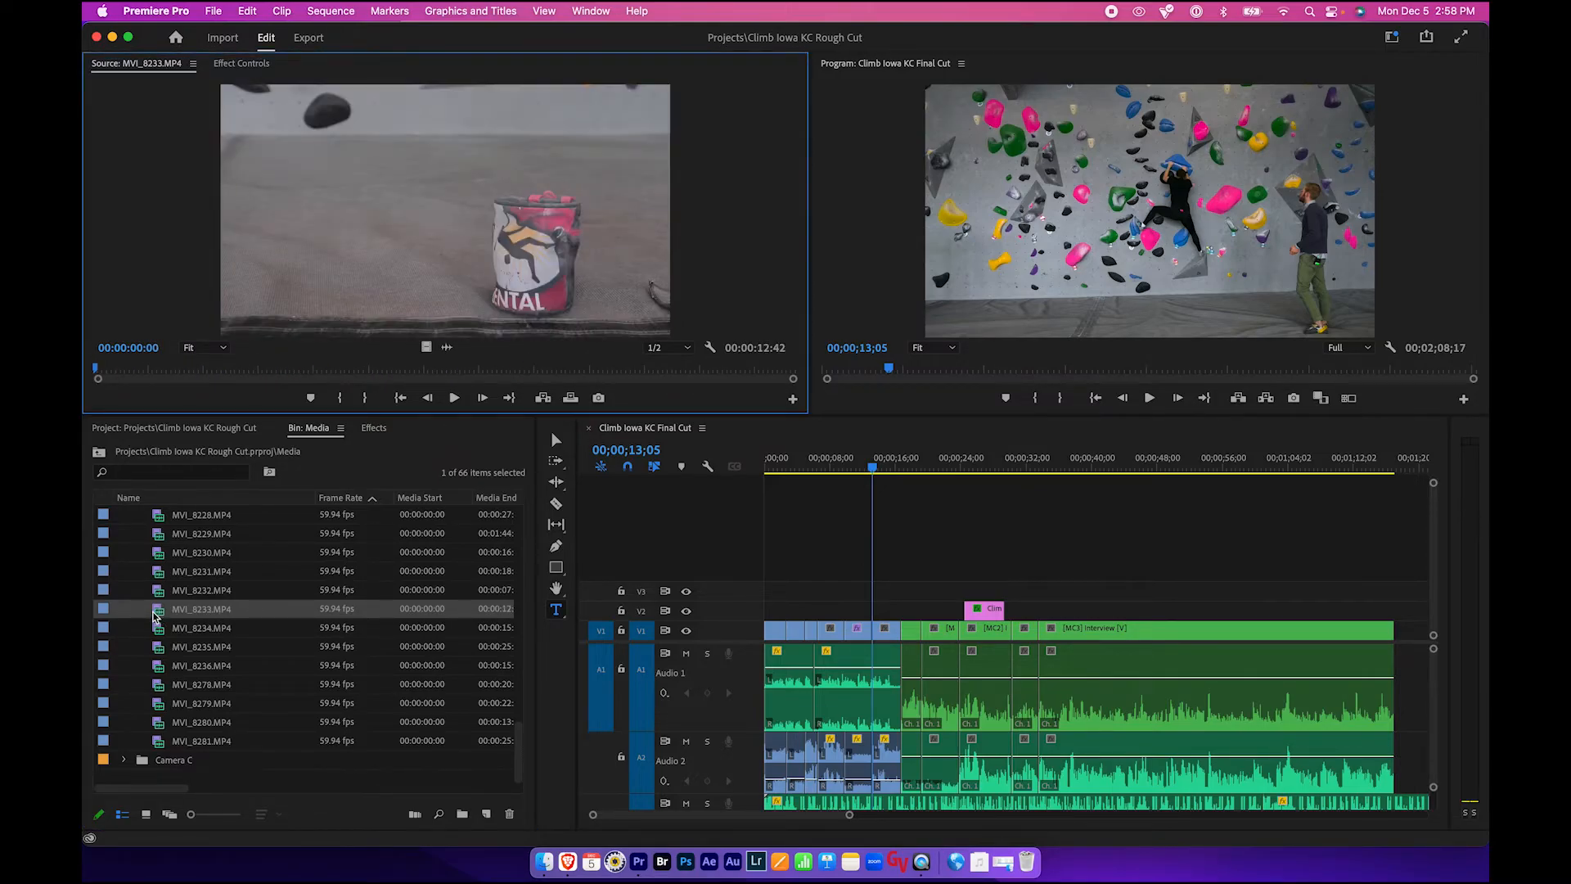
left_click_drag(199, 377, 700, 368)
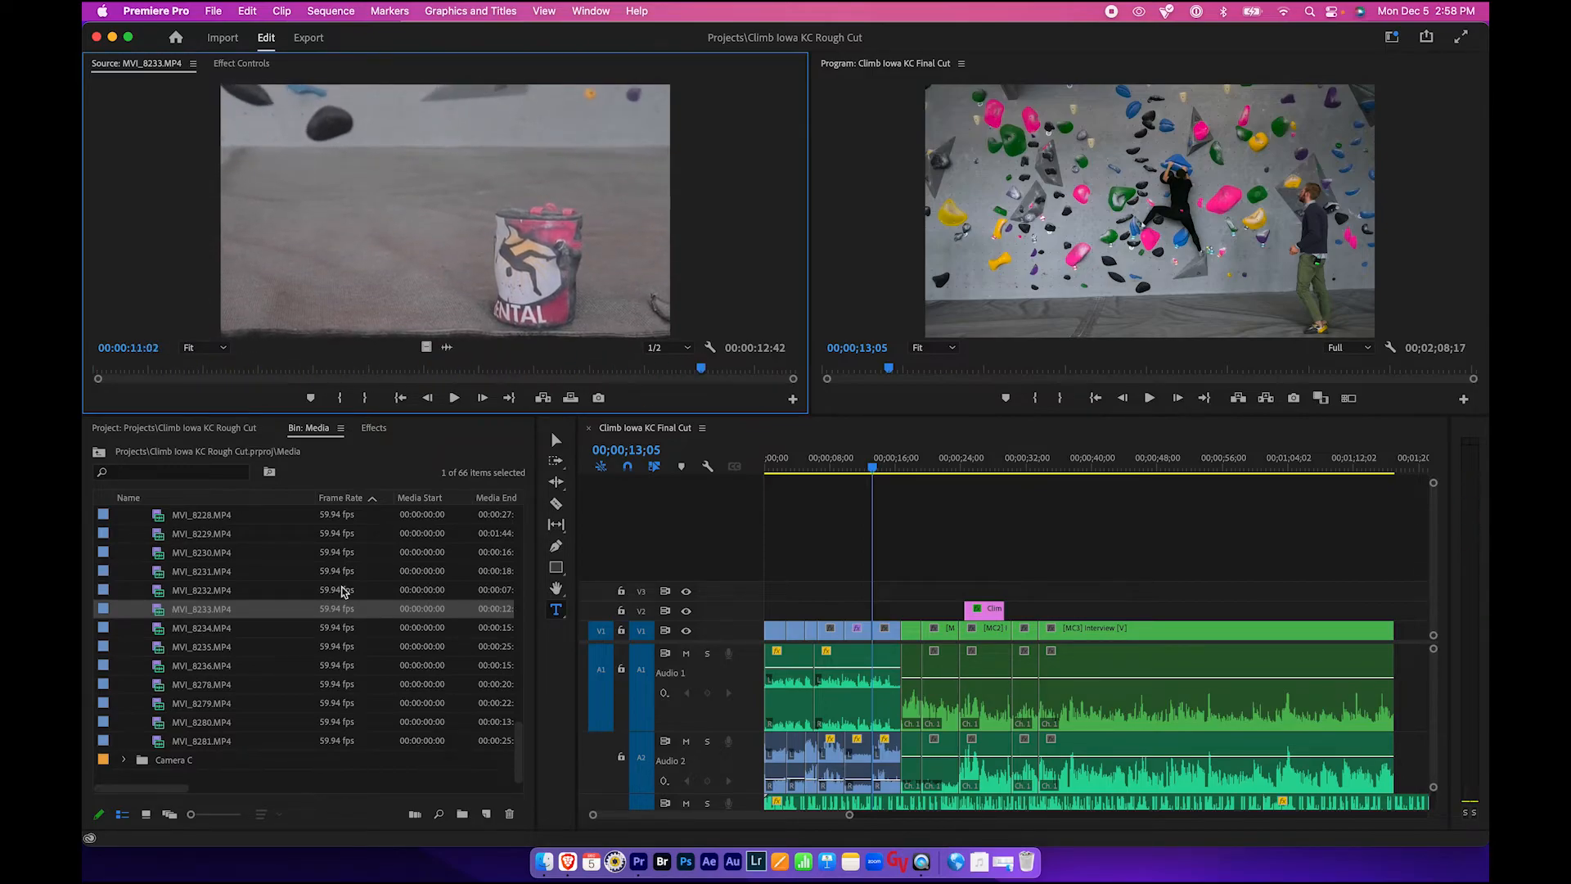
double_click(159, 628)
left_click_drag(118, 369, 716, 369)
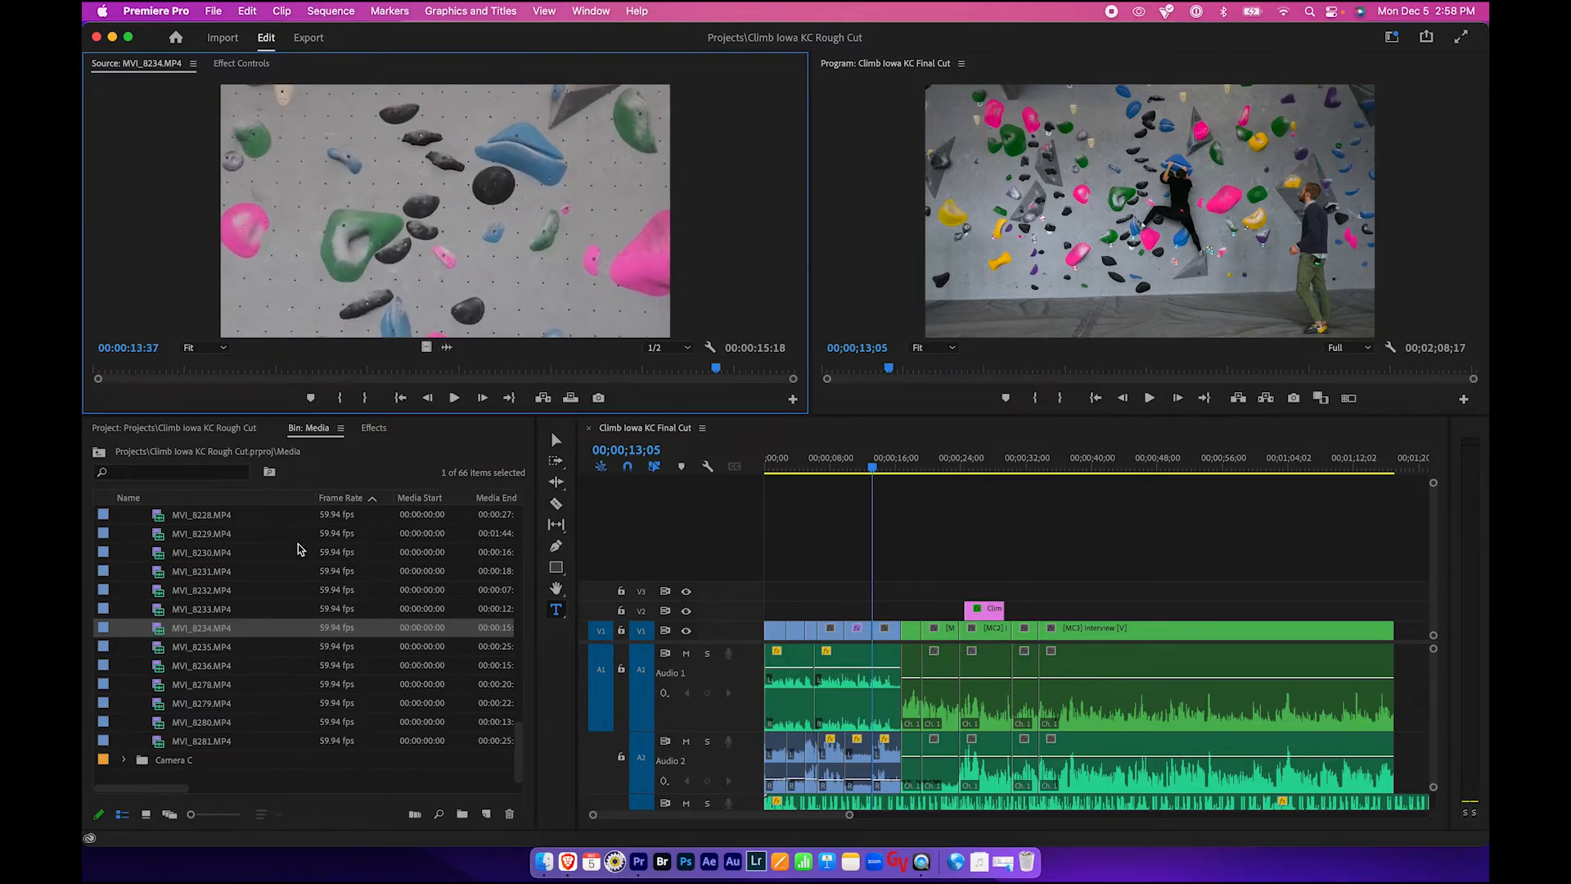
double_click(160, 648)
left_click_drag(115, 369, 630, 393)
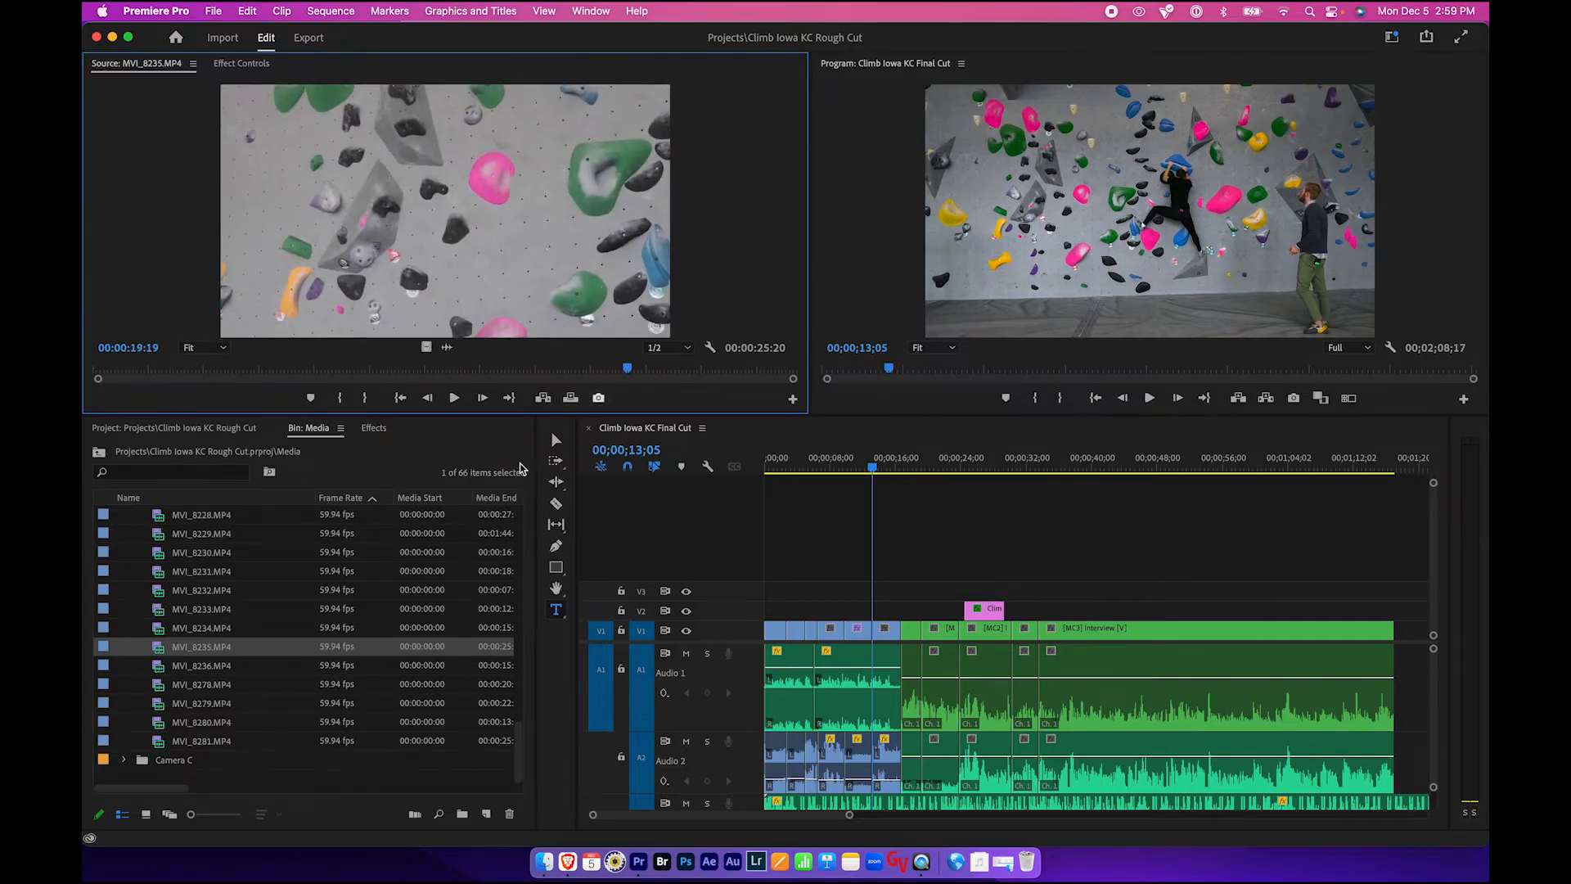
- Preview clips MVI_8236, MVI_8278, MVI_8279 and MVI_8280 in the Source Monitor by scrubbing through them
double_click(159, 668)
left_click_drag(121, 369, 701, 369)
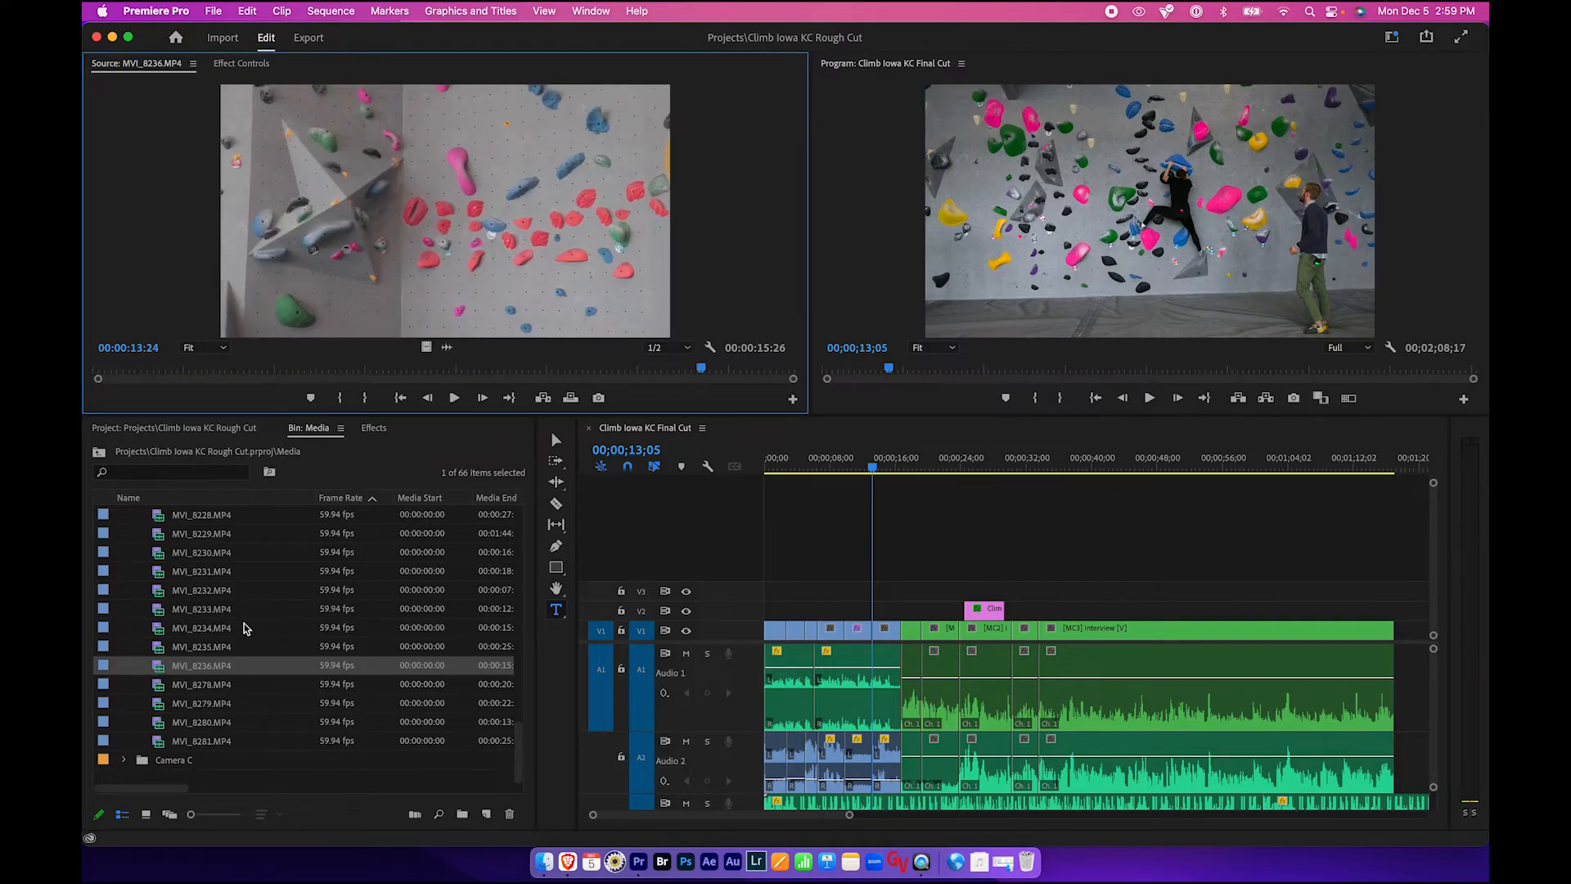
double_click(161, 684)
left_click_drag(168, 369, 399, 370)
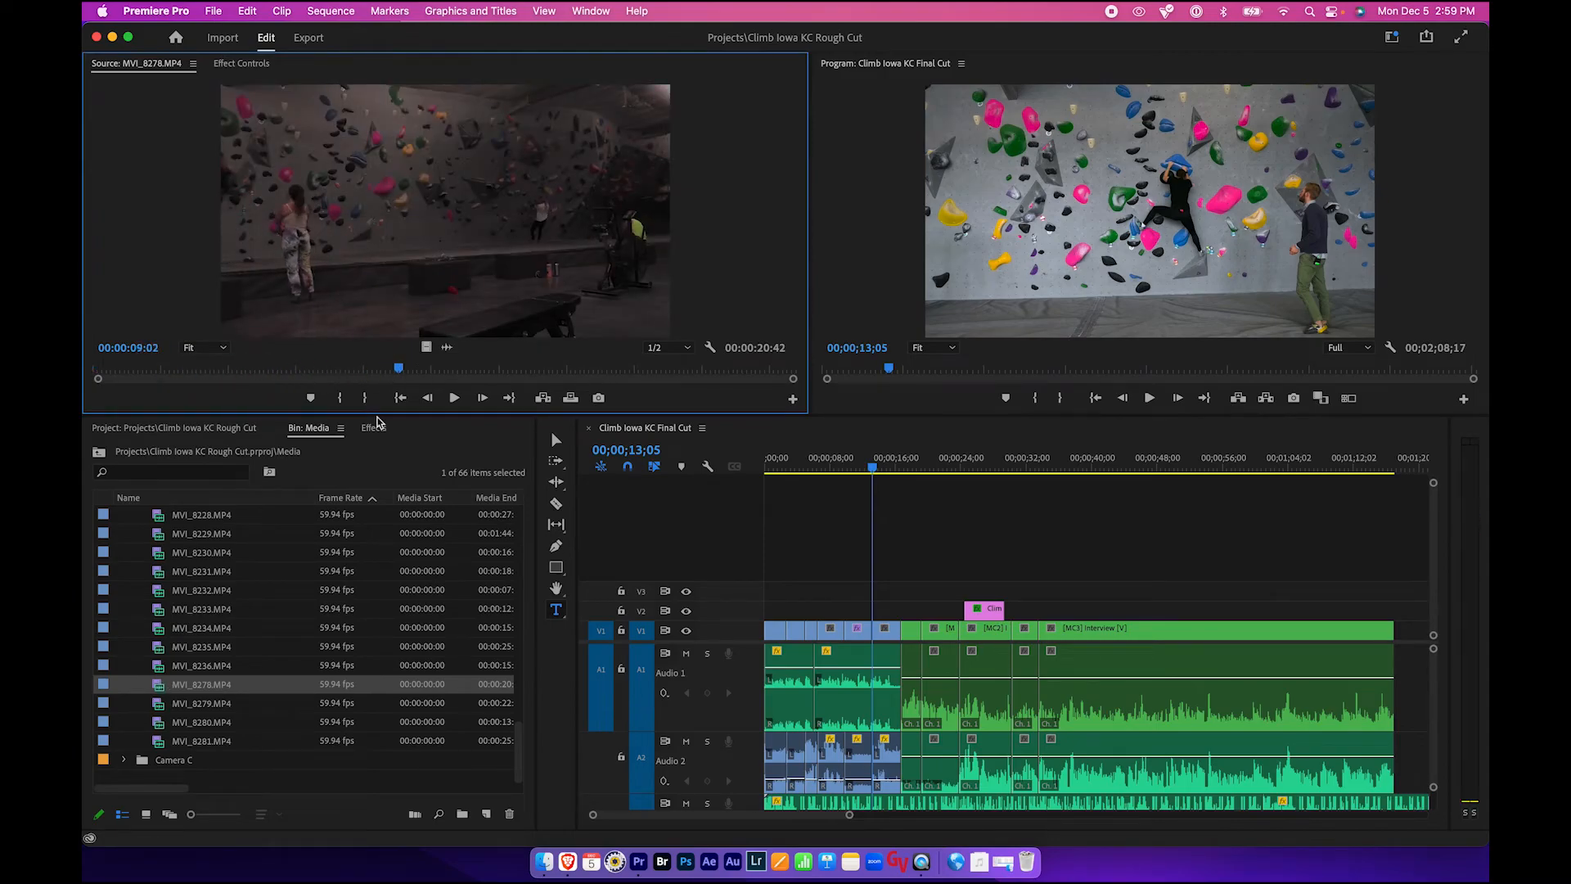
double_click(162, 703)
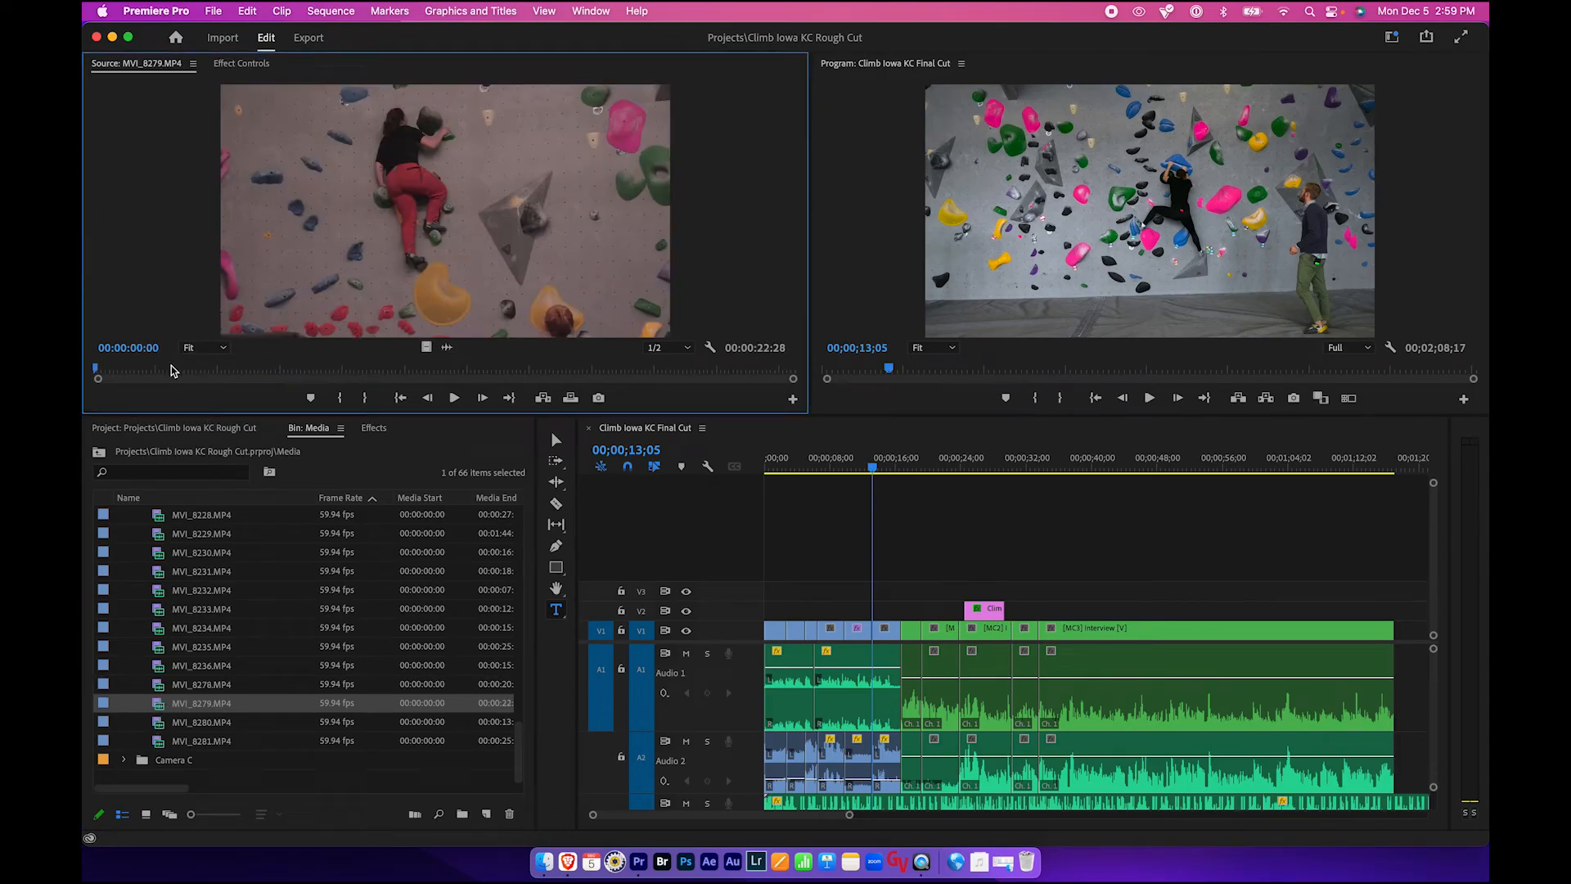
left_click_drag(232, 372, 640, 375)
double_click(160, 721)
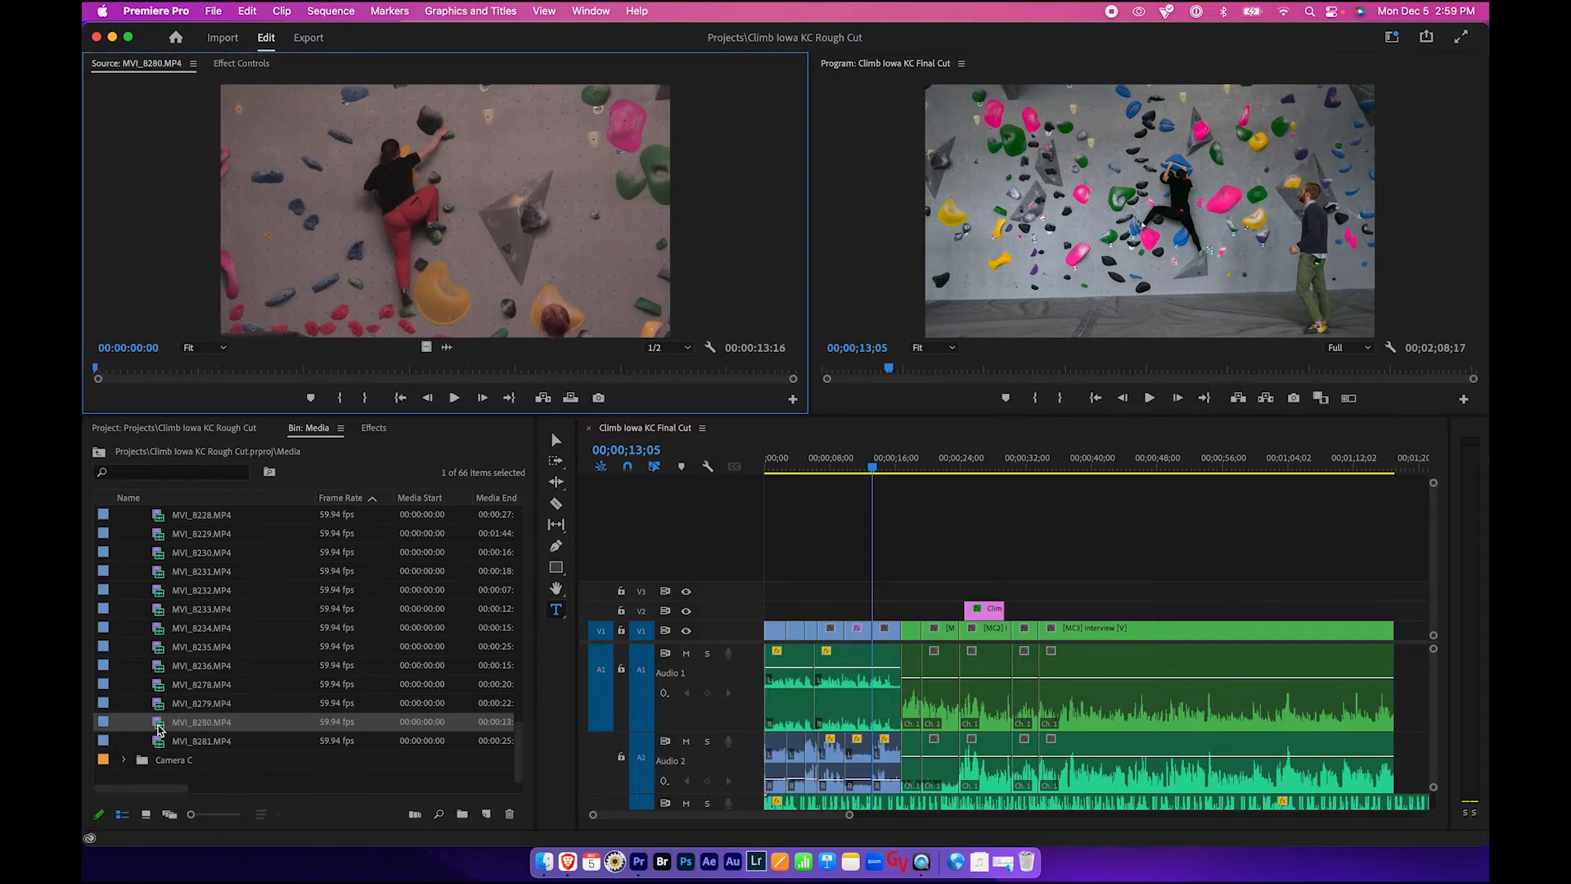
left_click_drag(284, 371, 443, 372)
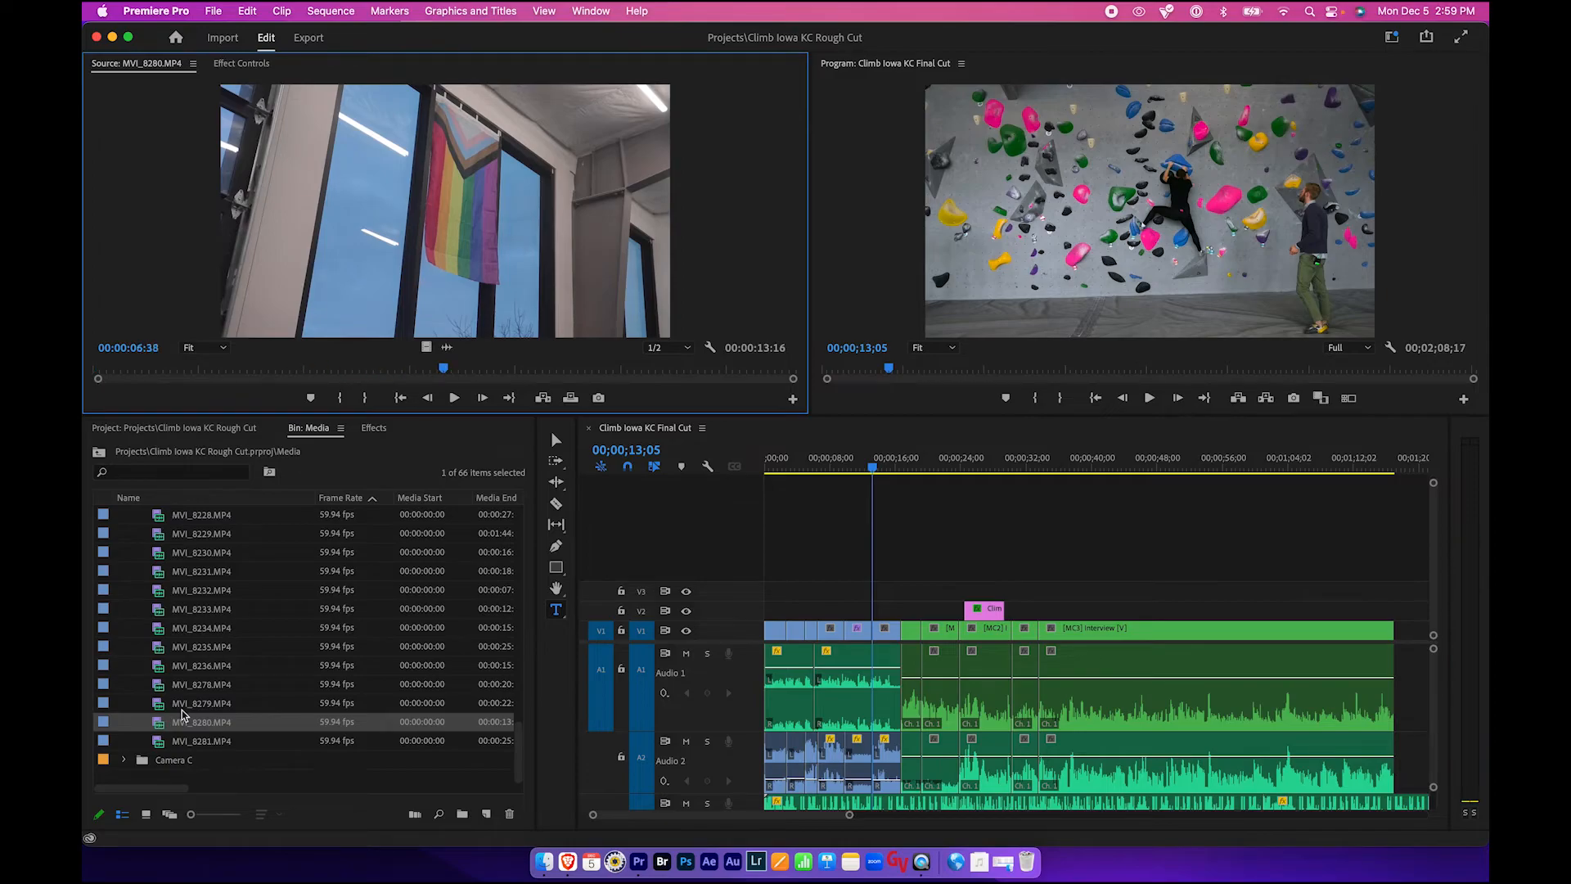
- Load MVI_8281 in the Source Monitor and mark in and out points around the climbing hand shot
double_click(157, 742)
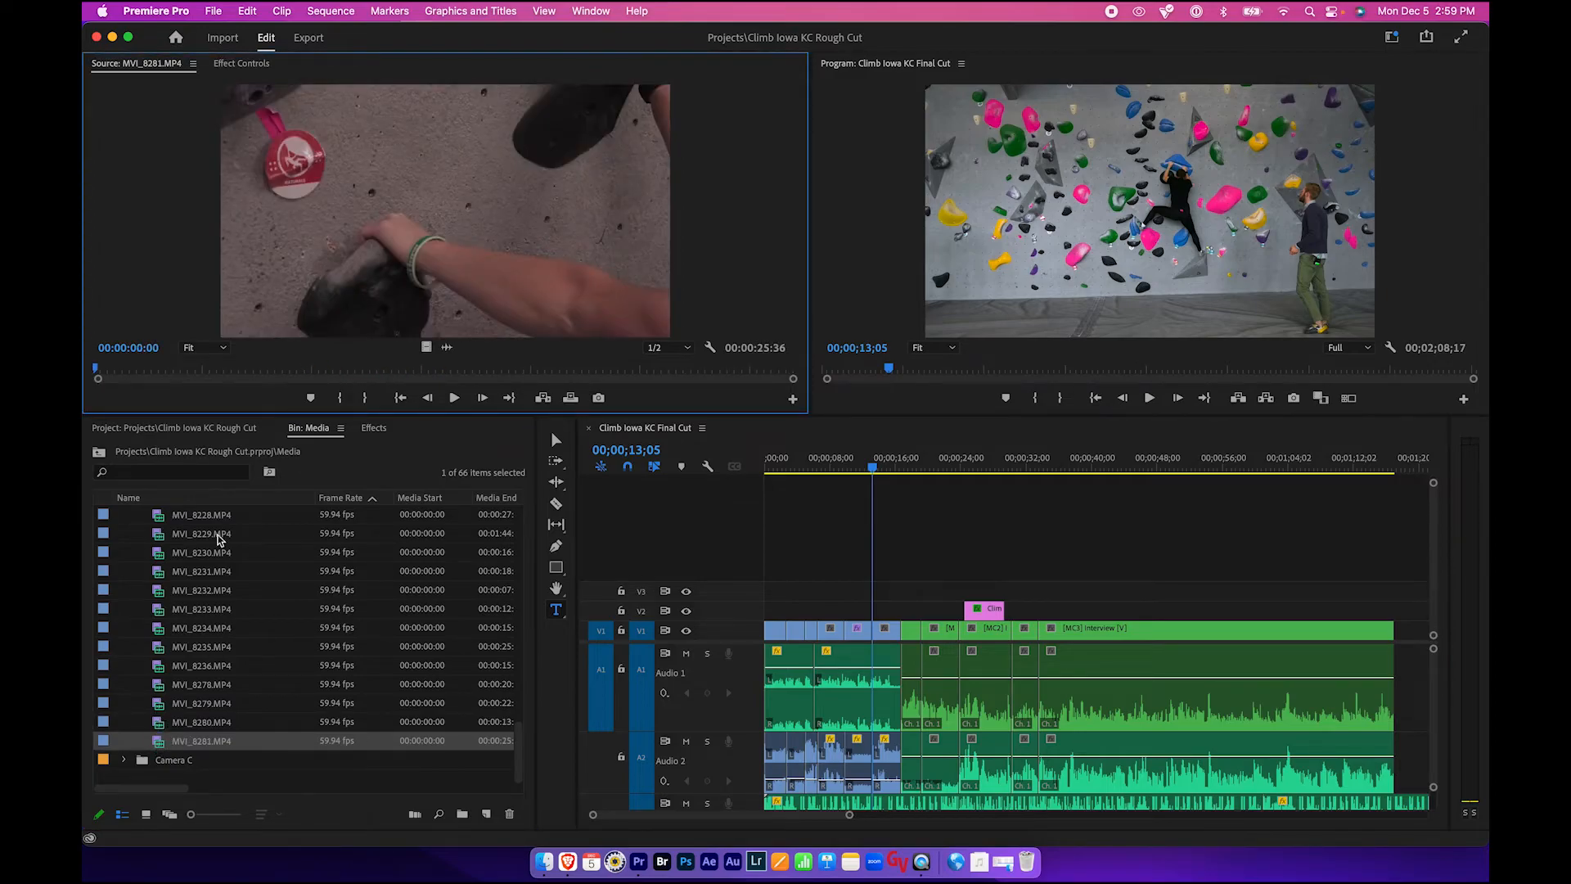
left_click_drag(151, 380, 288, 377)
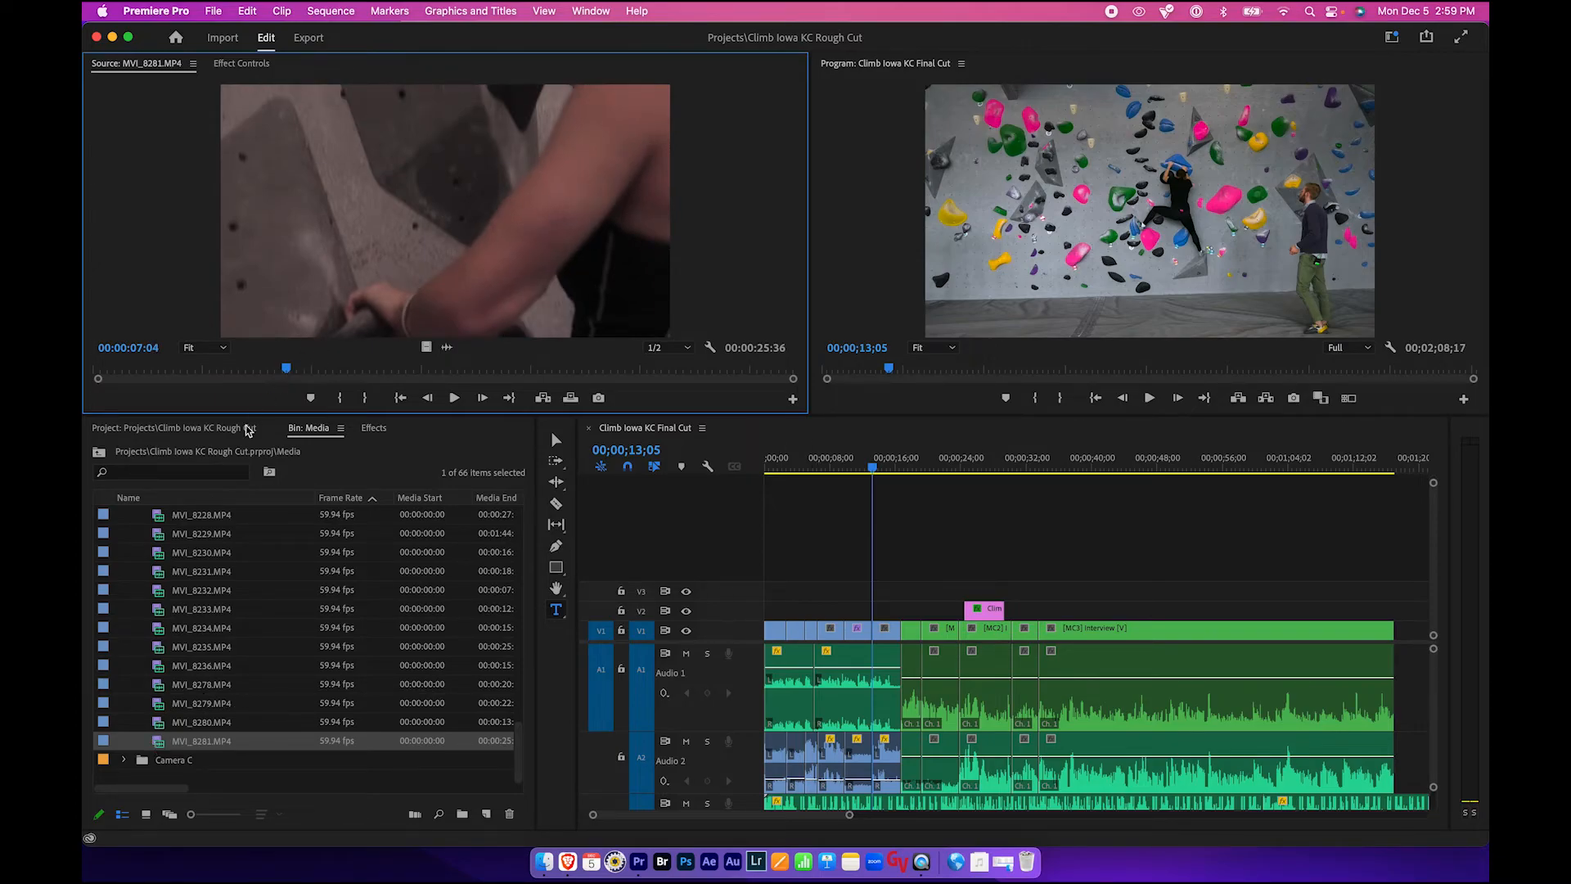
left_click_drag(291, 374, 353, 375)
key("i")
key("o")
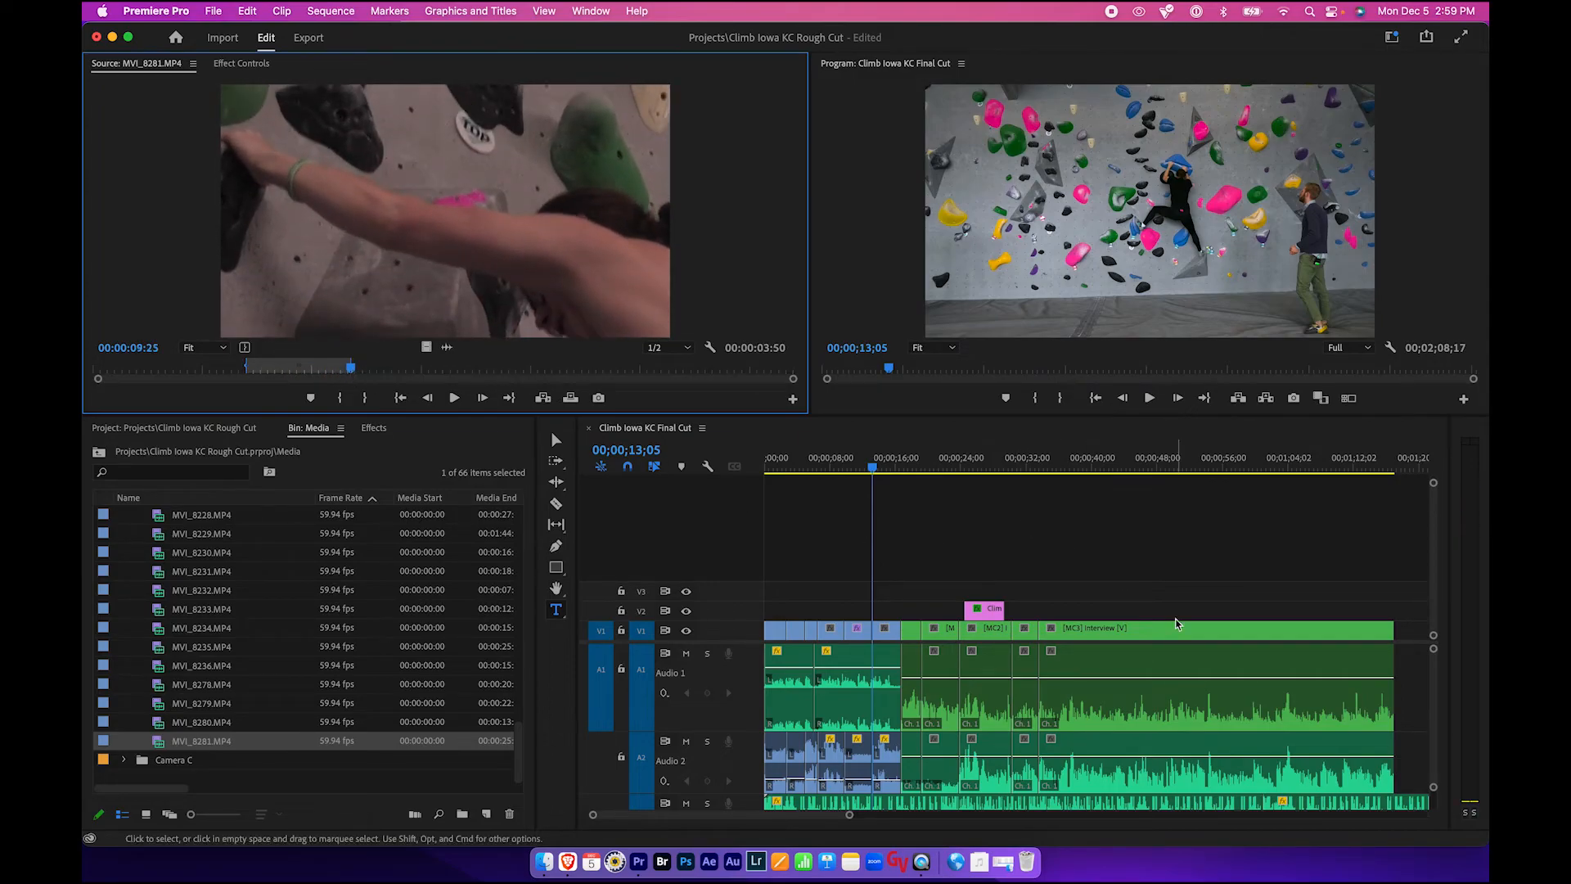
- Place the marked MVI_8281 section on the timeline past the end of the interview, around 00;01;24
scroll(1176, 624, "right", 5)
scroll(1175, 624, "right", 3)
left_click_drag(667, 382, 1114, 635)
left_click(1122, 462)
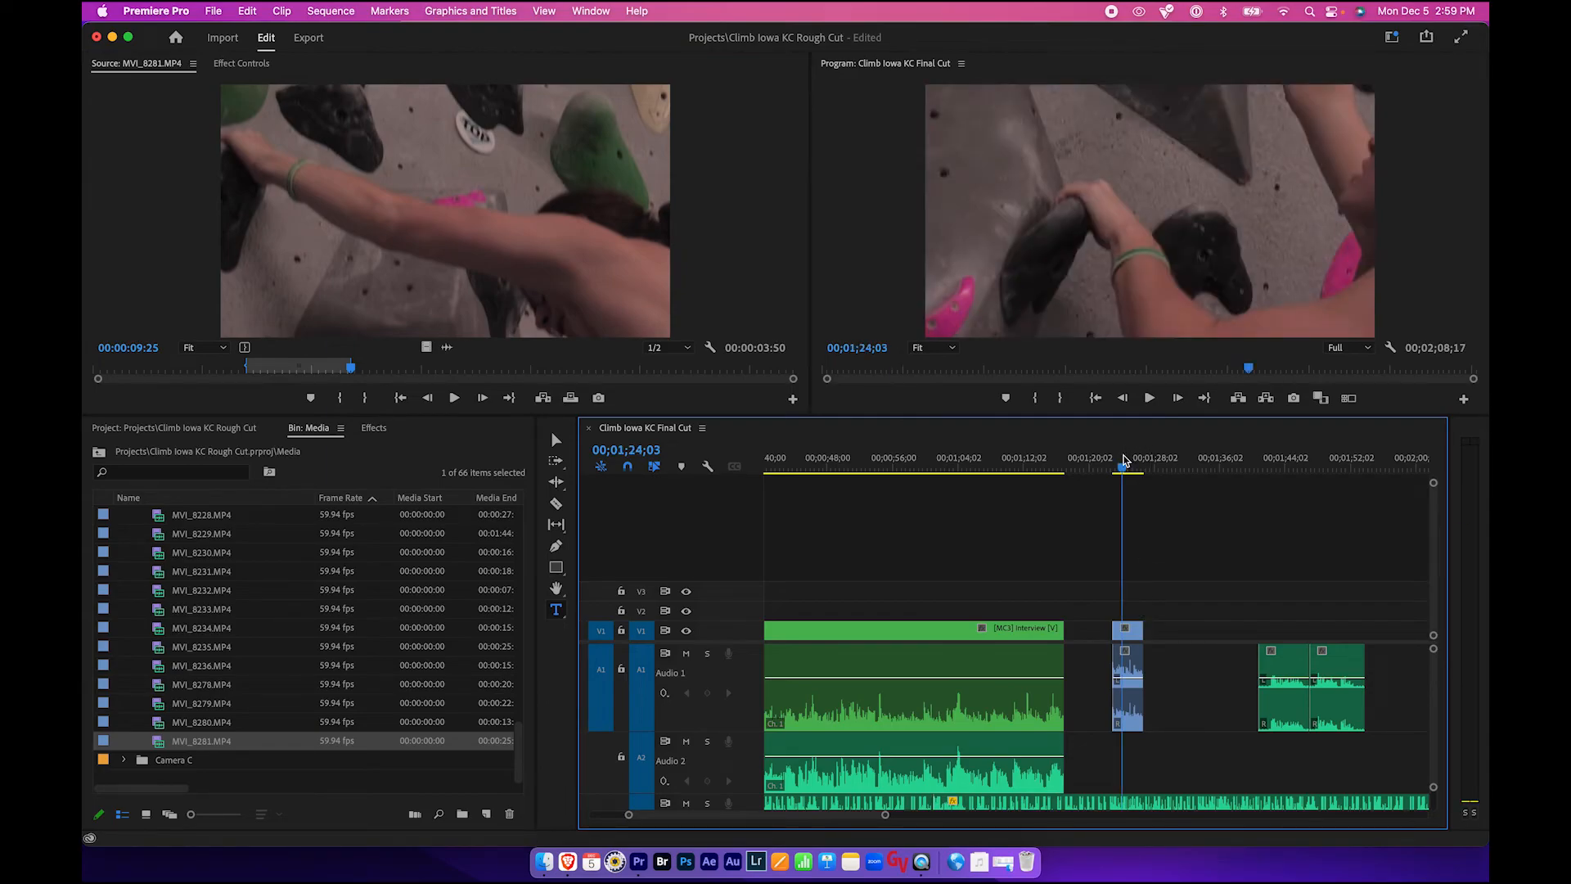
- Set the speed of the MVI_8281 clip placed after the interview to 50%
left_click(1127, 630)
scroll(1120, 579, "down", 3)
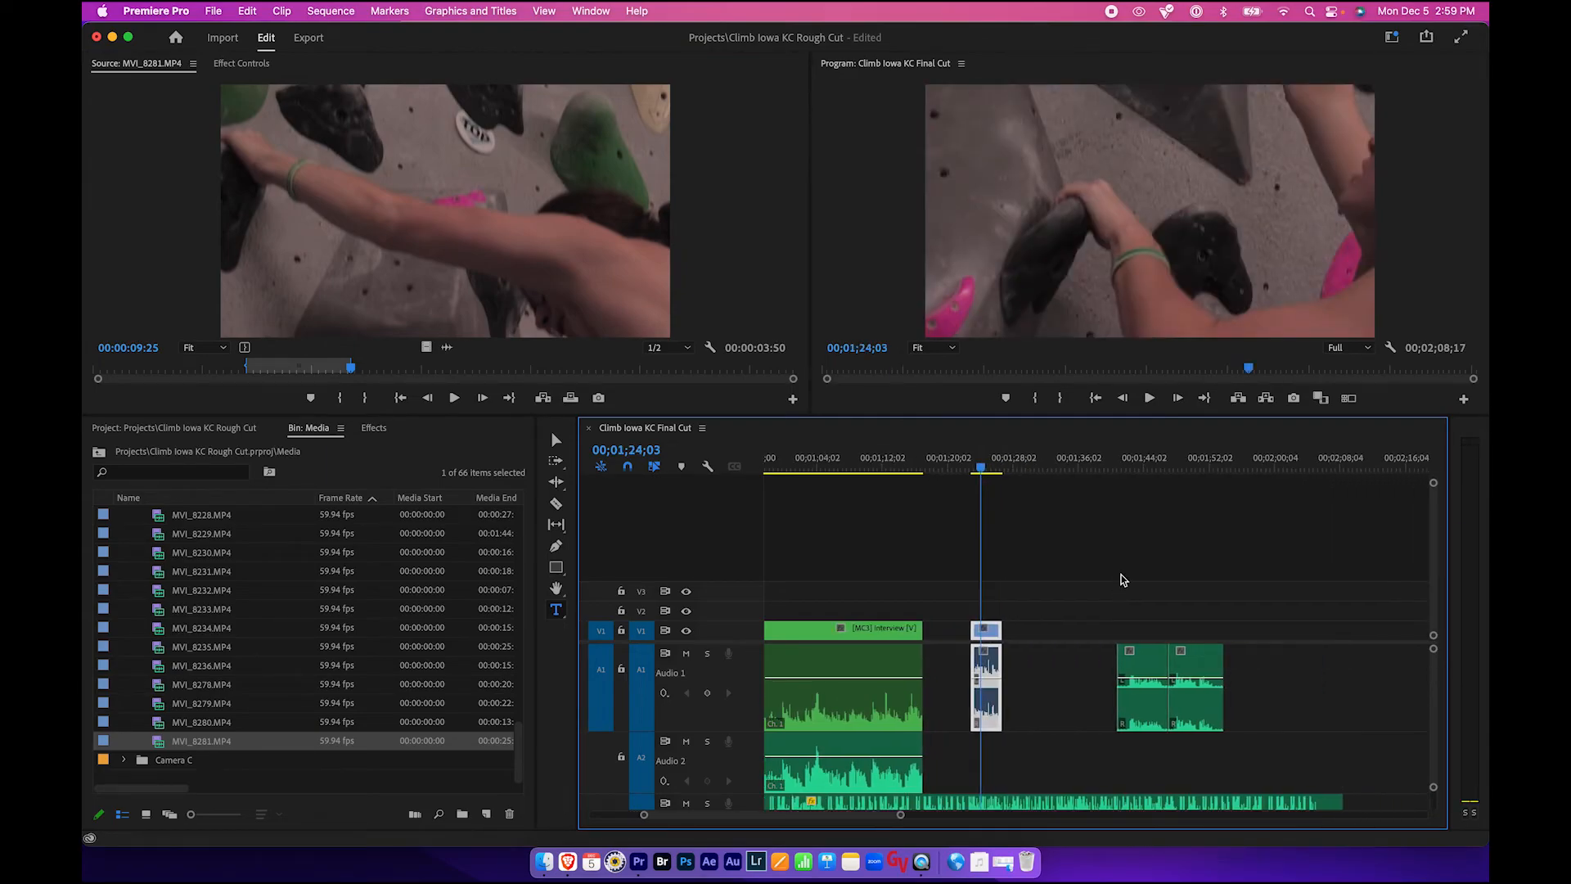
right_click(990, 638)
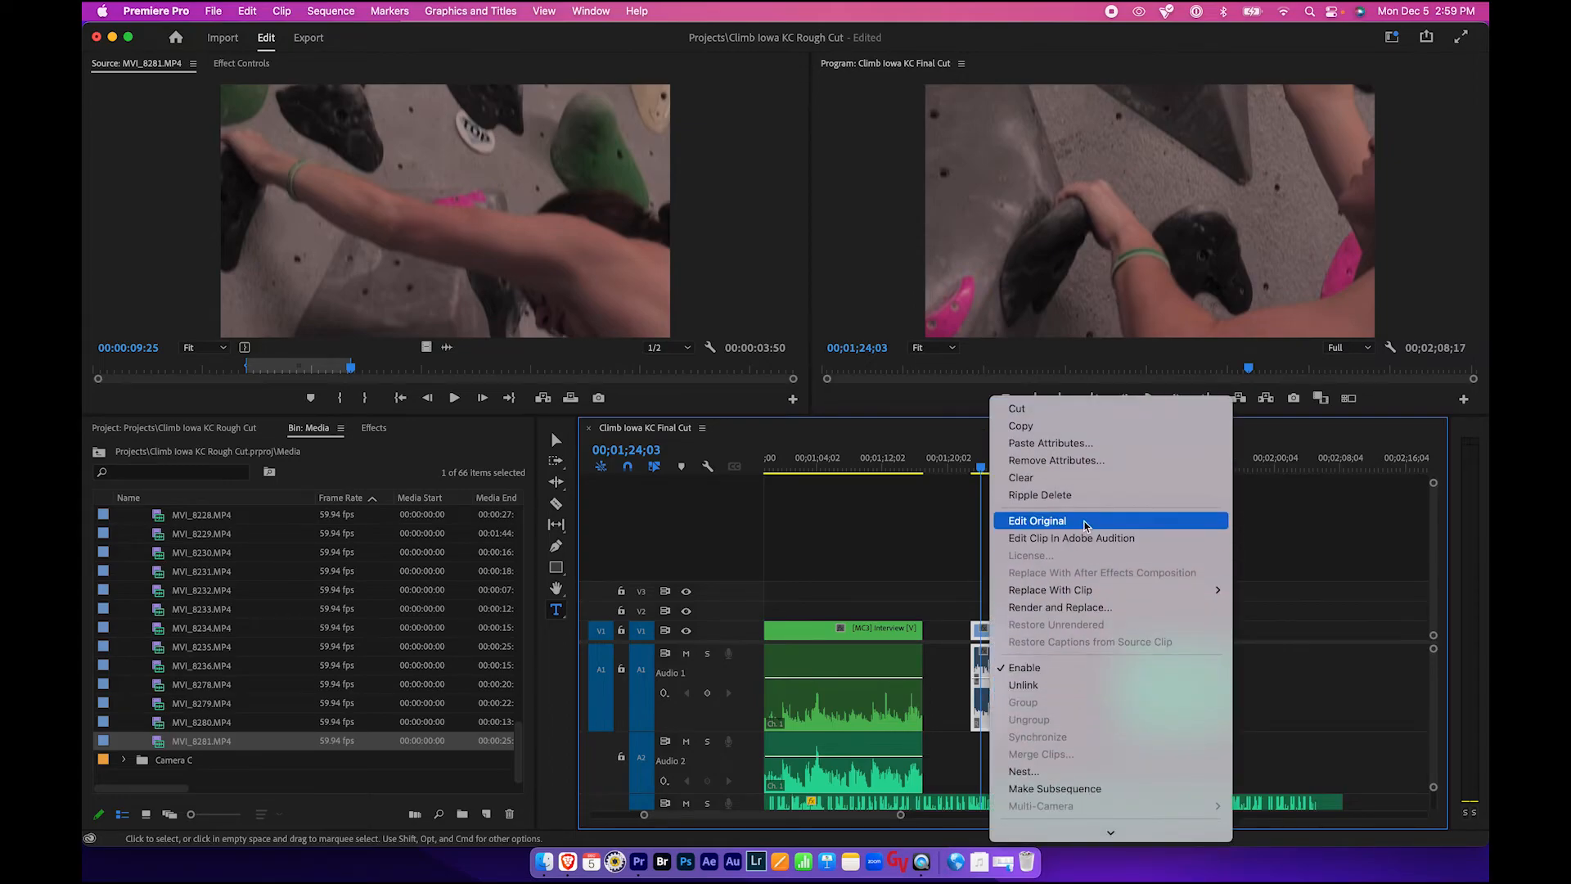
scroll(1088, 581, "down", 5)
left_click(1080, 615)
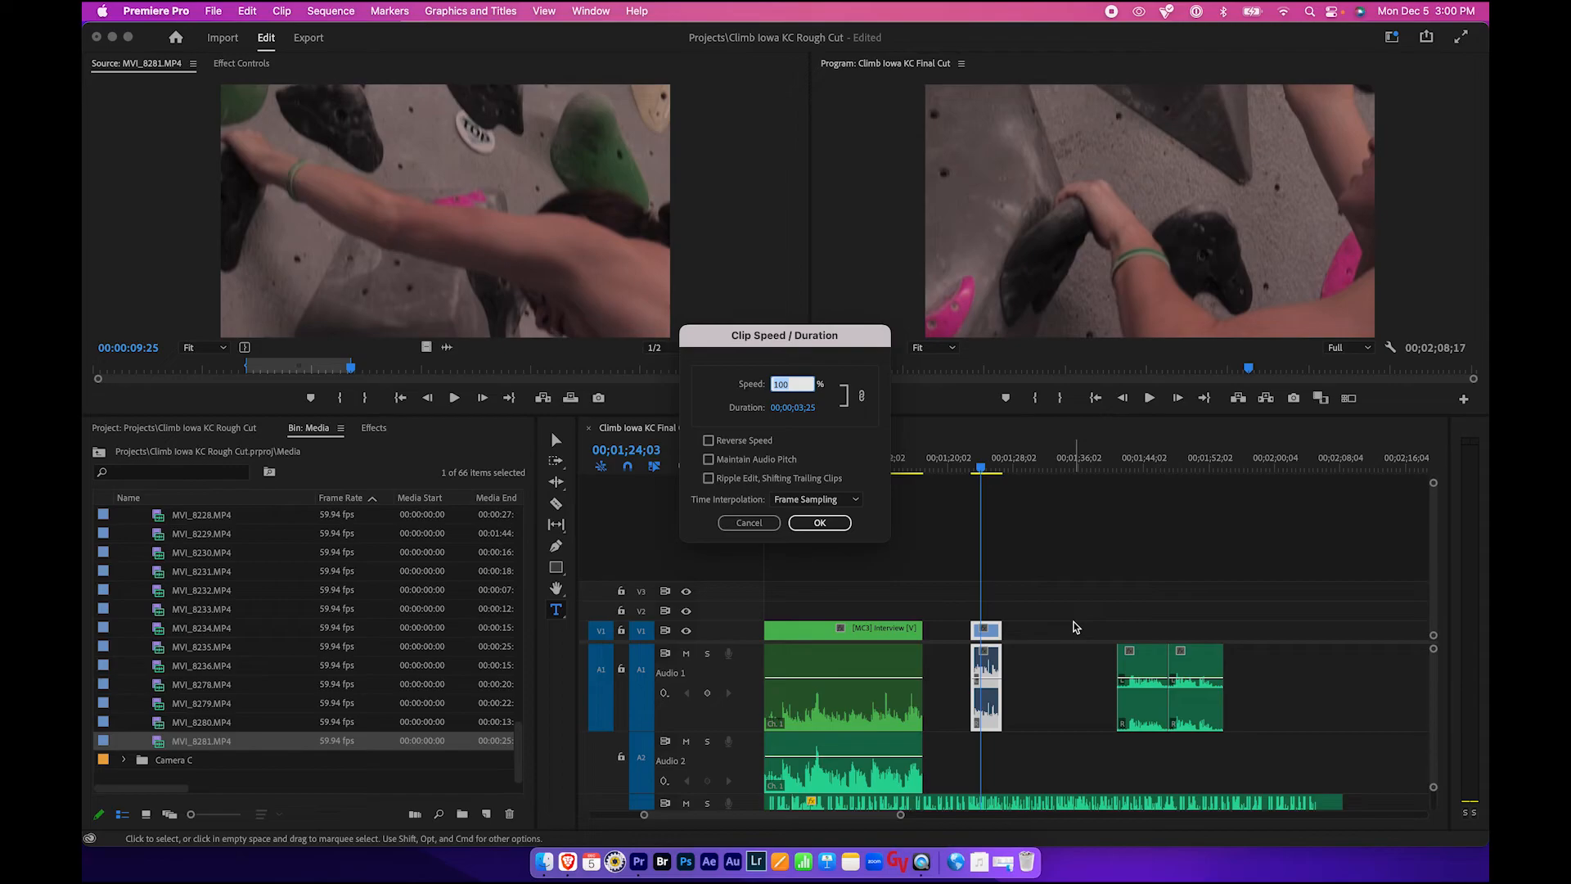
type("50")
left_click(831, 523)
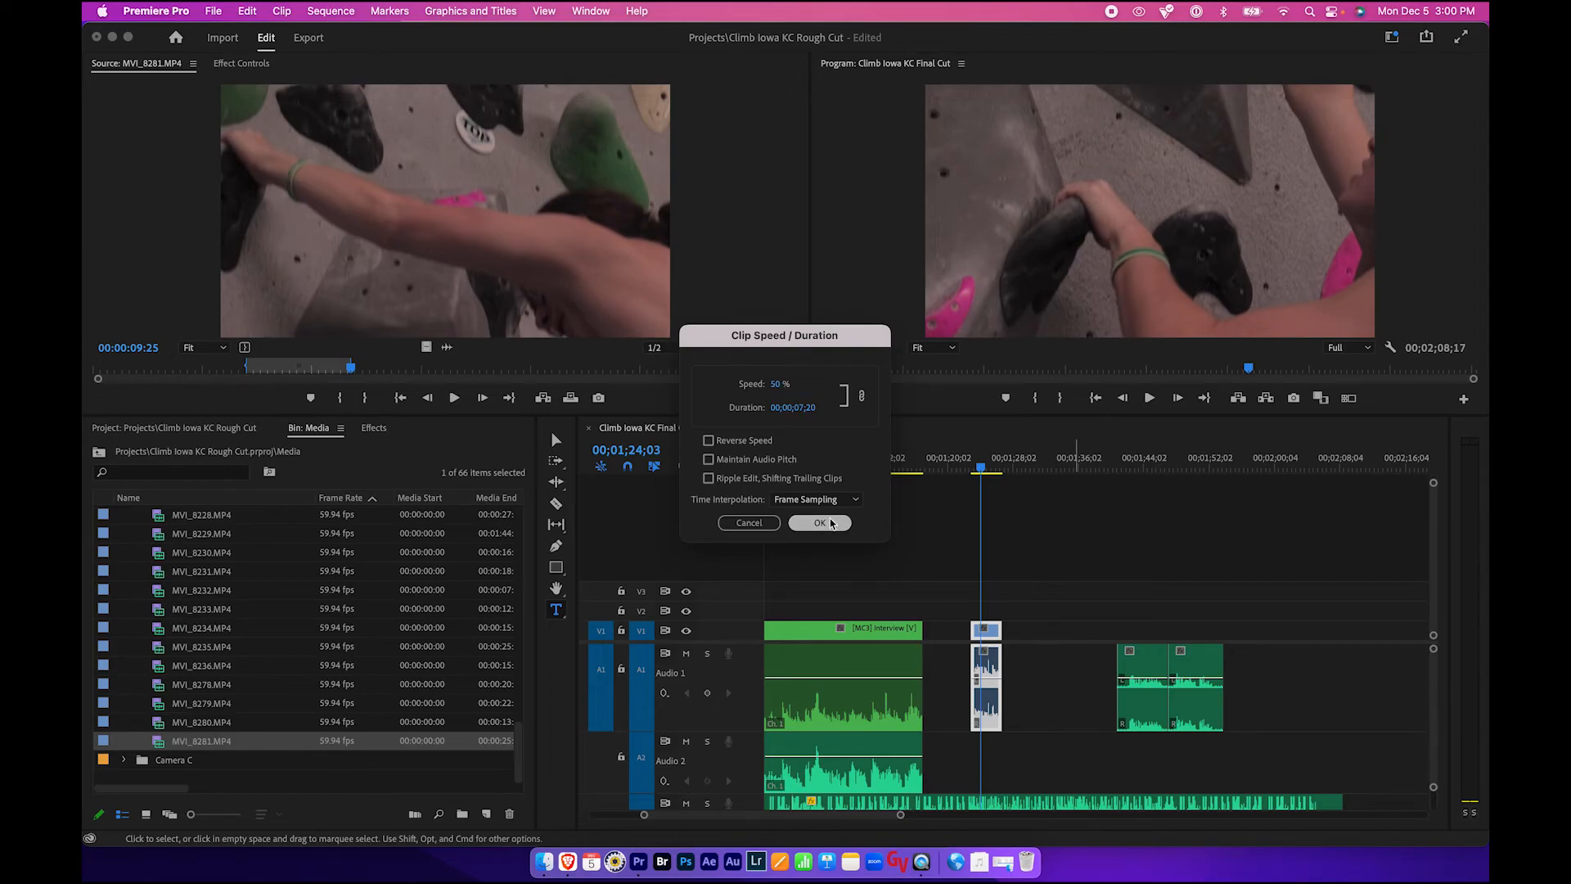
- Play back the slowed MVI_8281 clip from just before its start to review it
key("space")
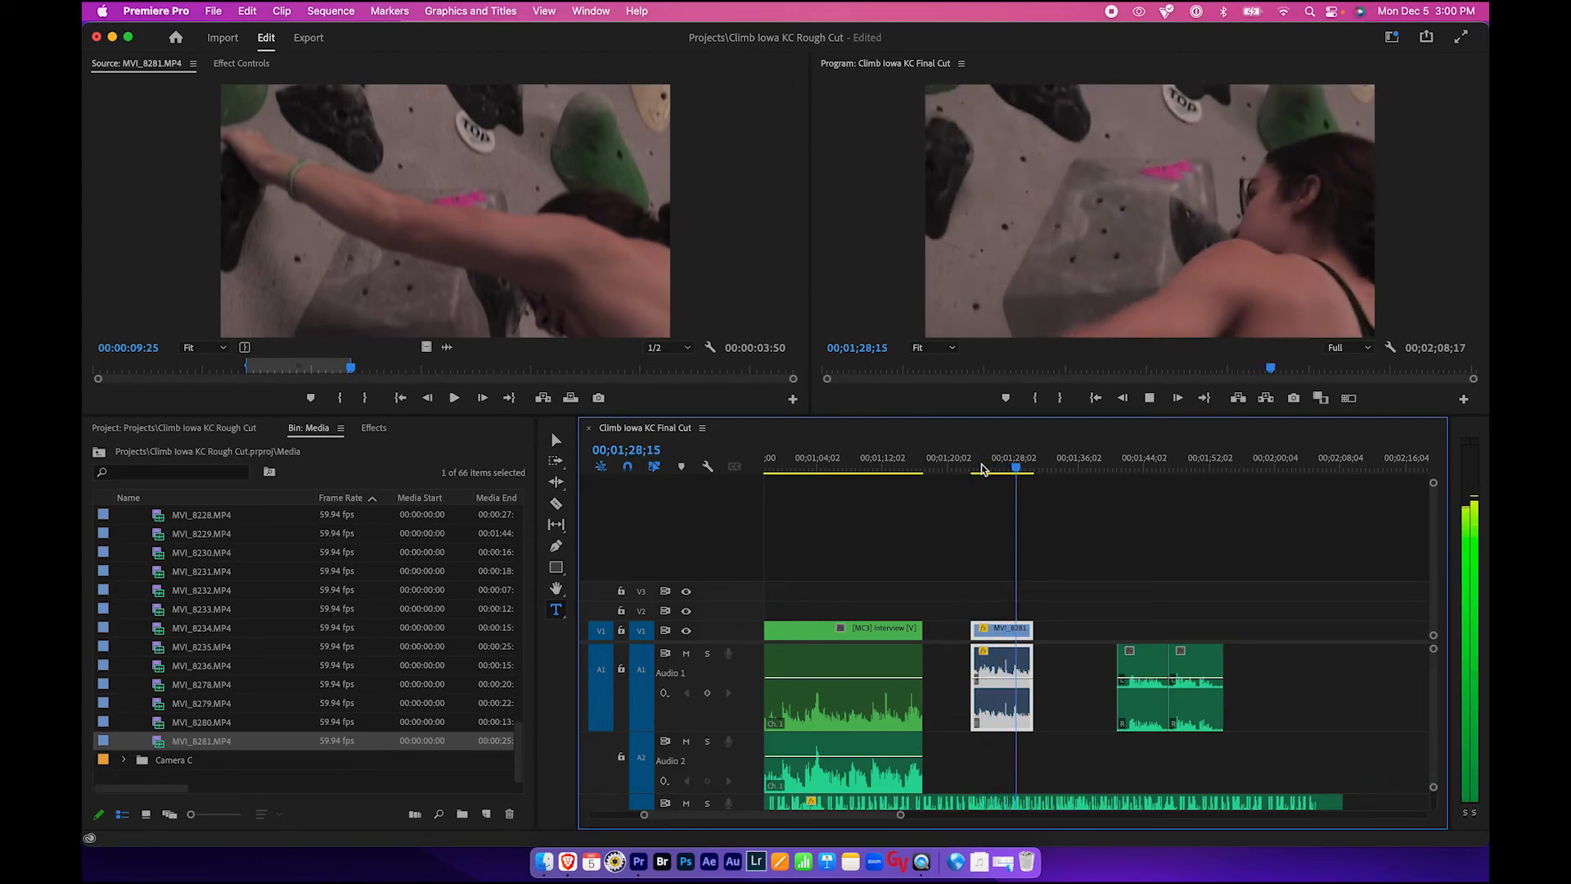
key("space")
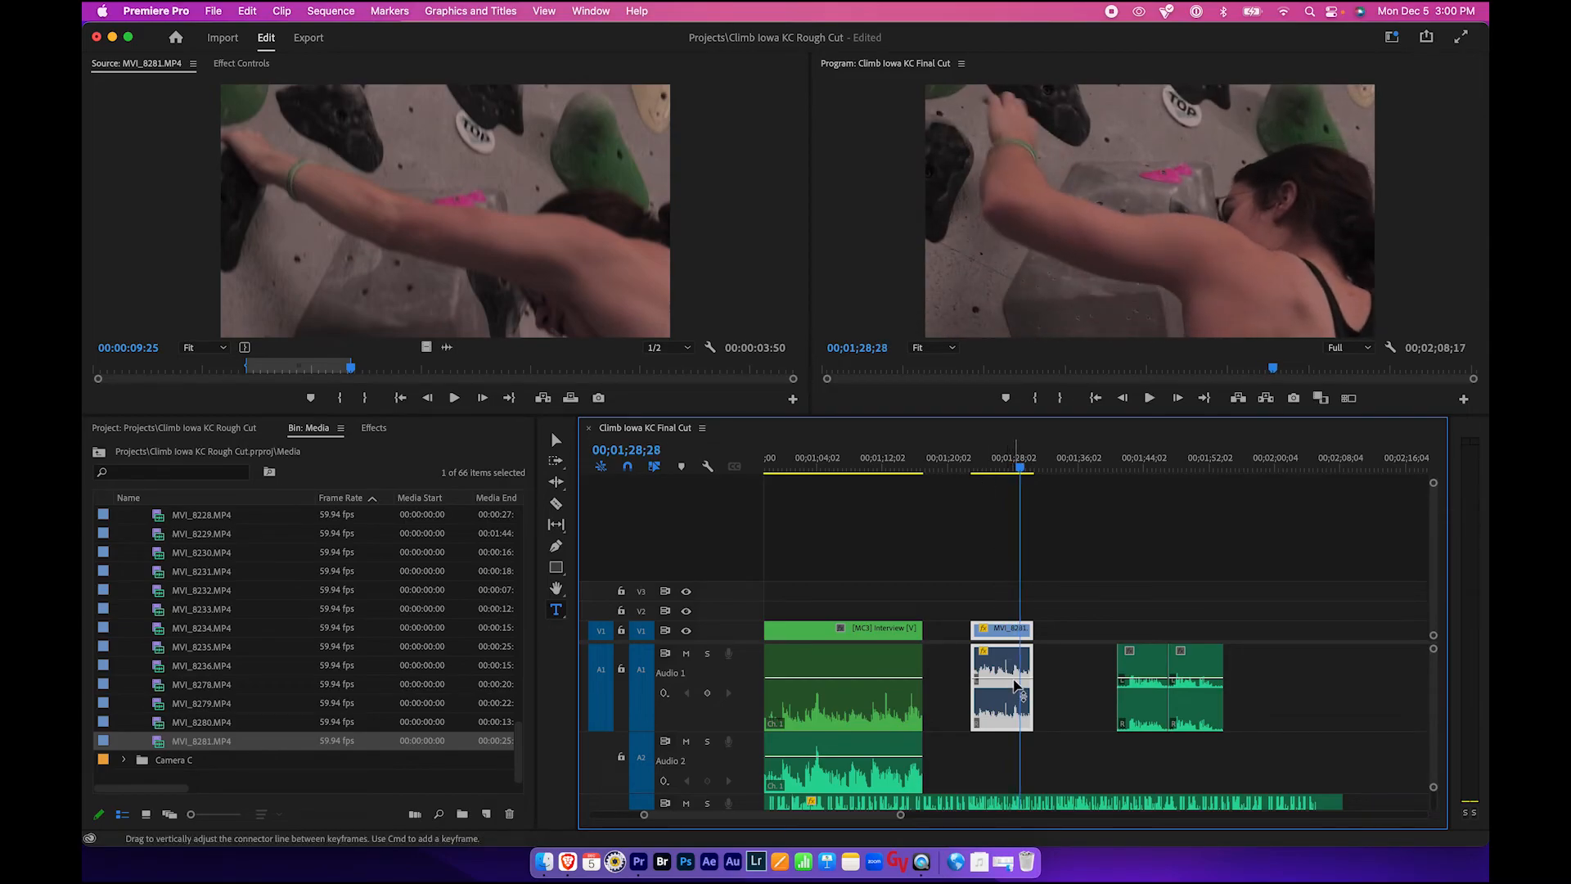
left_click(982, 473)
key("space")
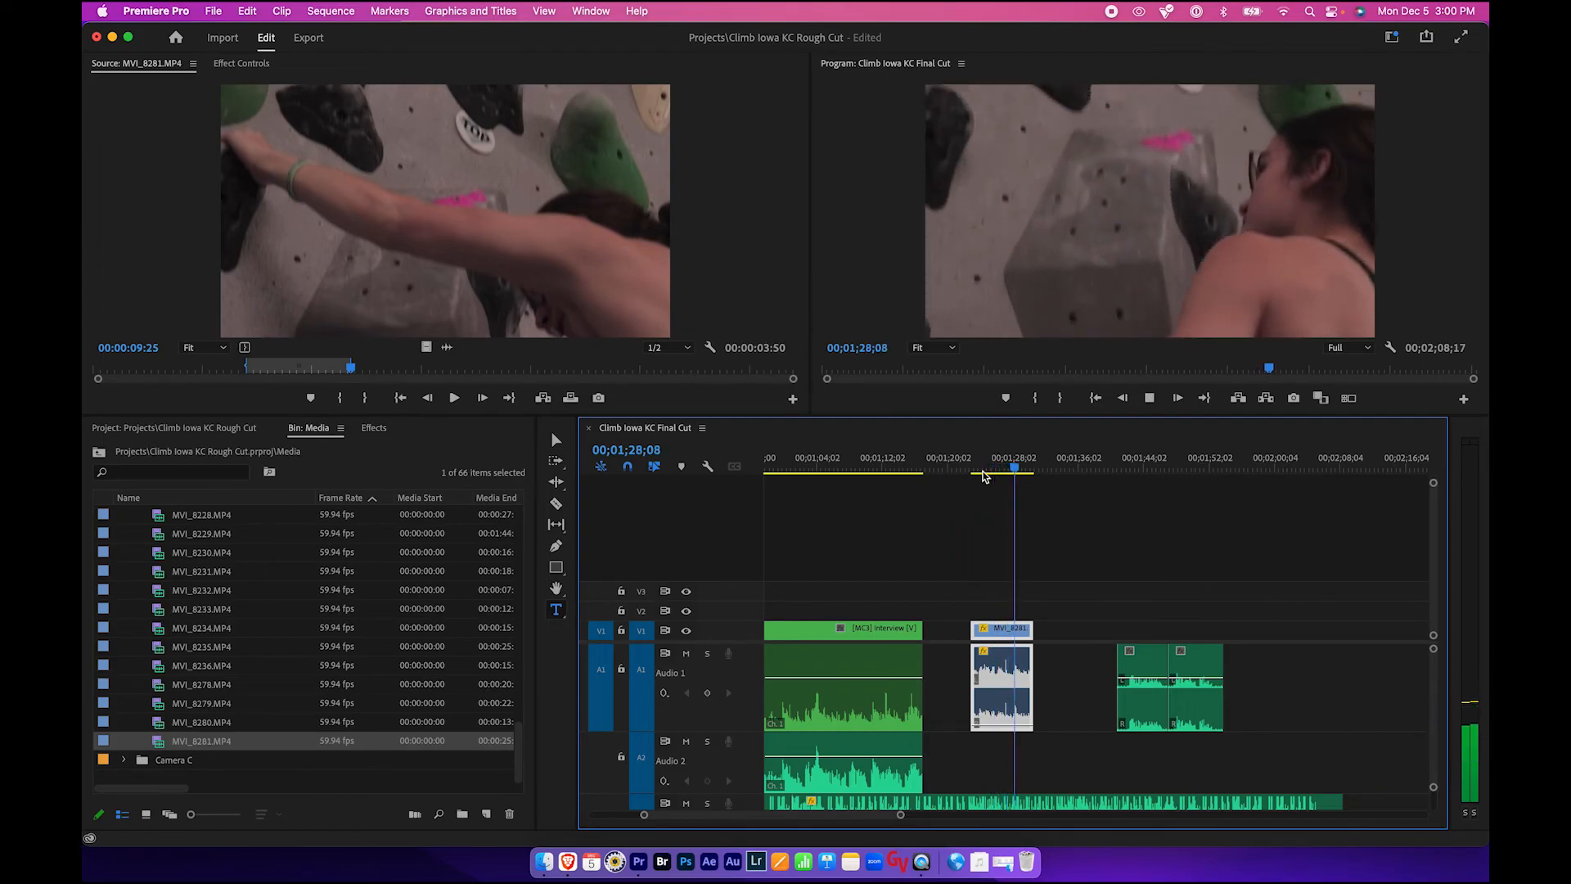
key("space")
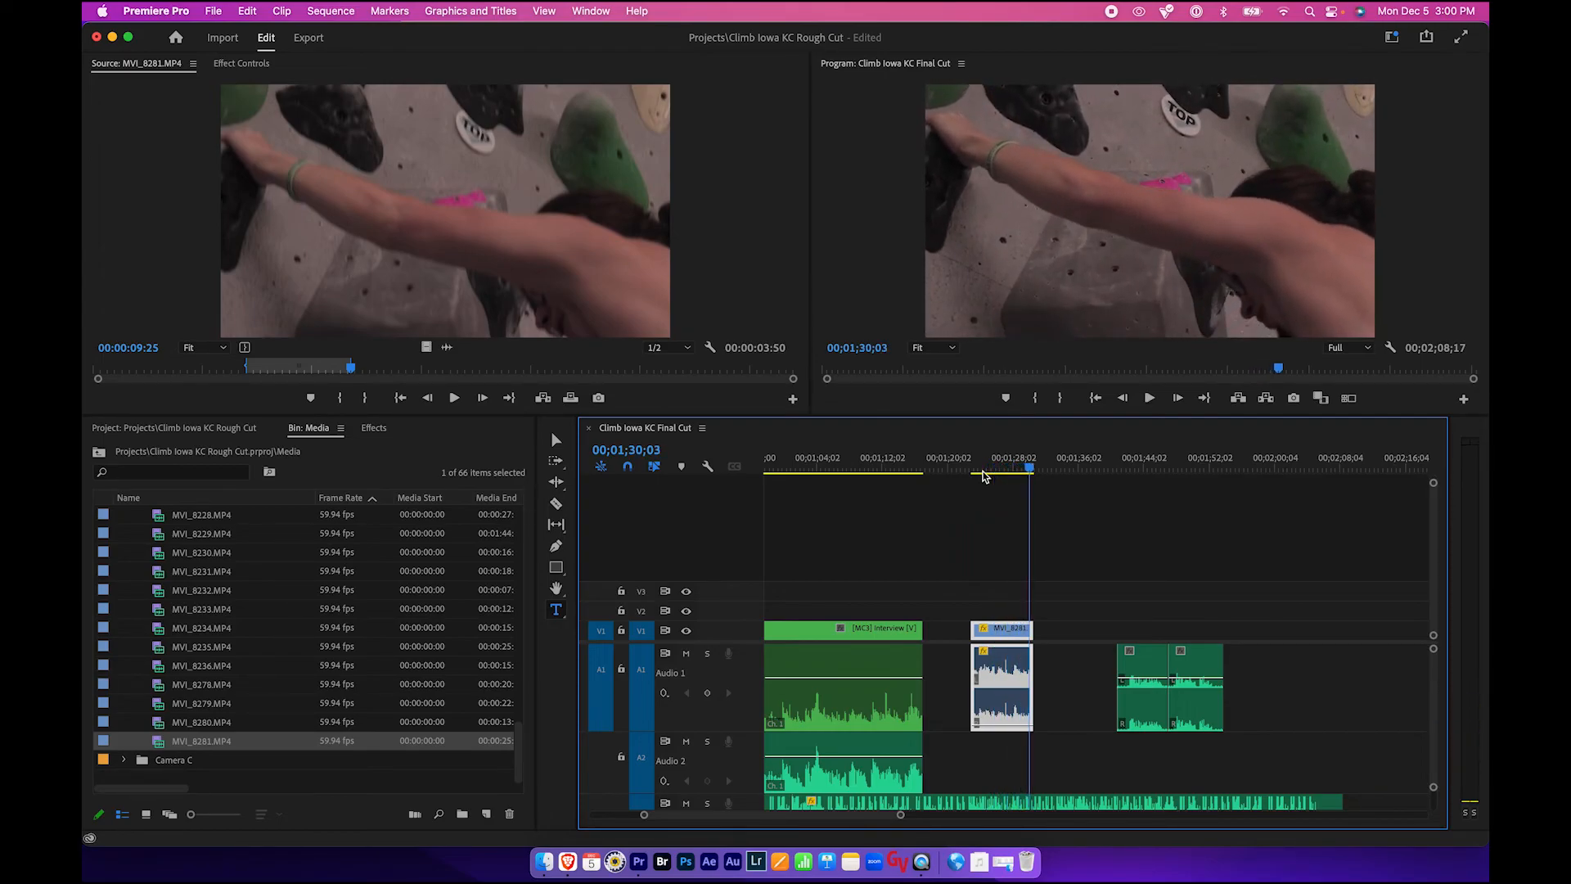
- Move the playhead onto the slowed clip and pull its audio volume line all the way down
left_click(1004, 589)
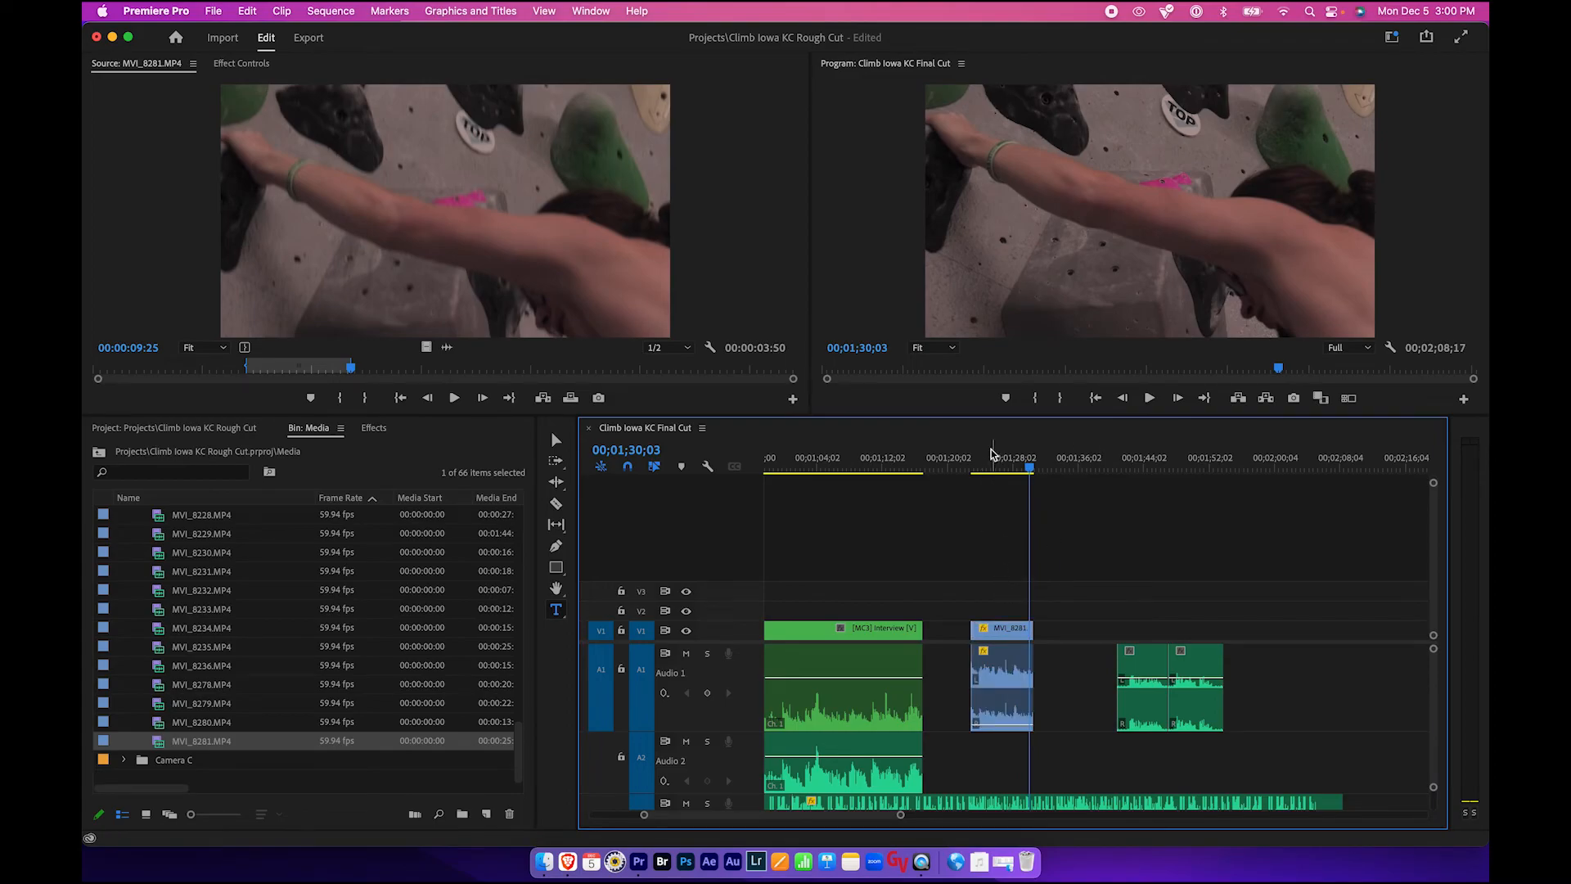
left_click(990, 451)
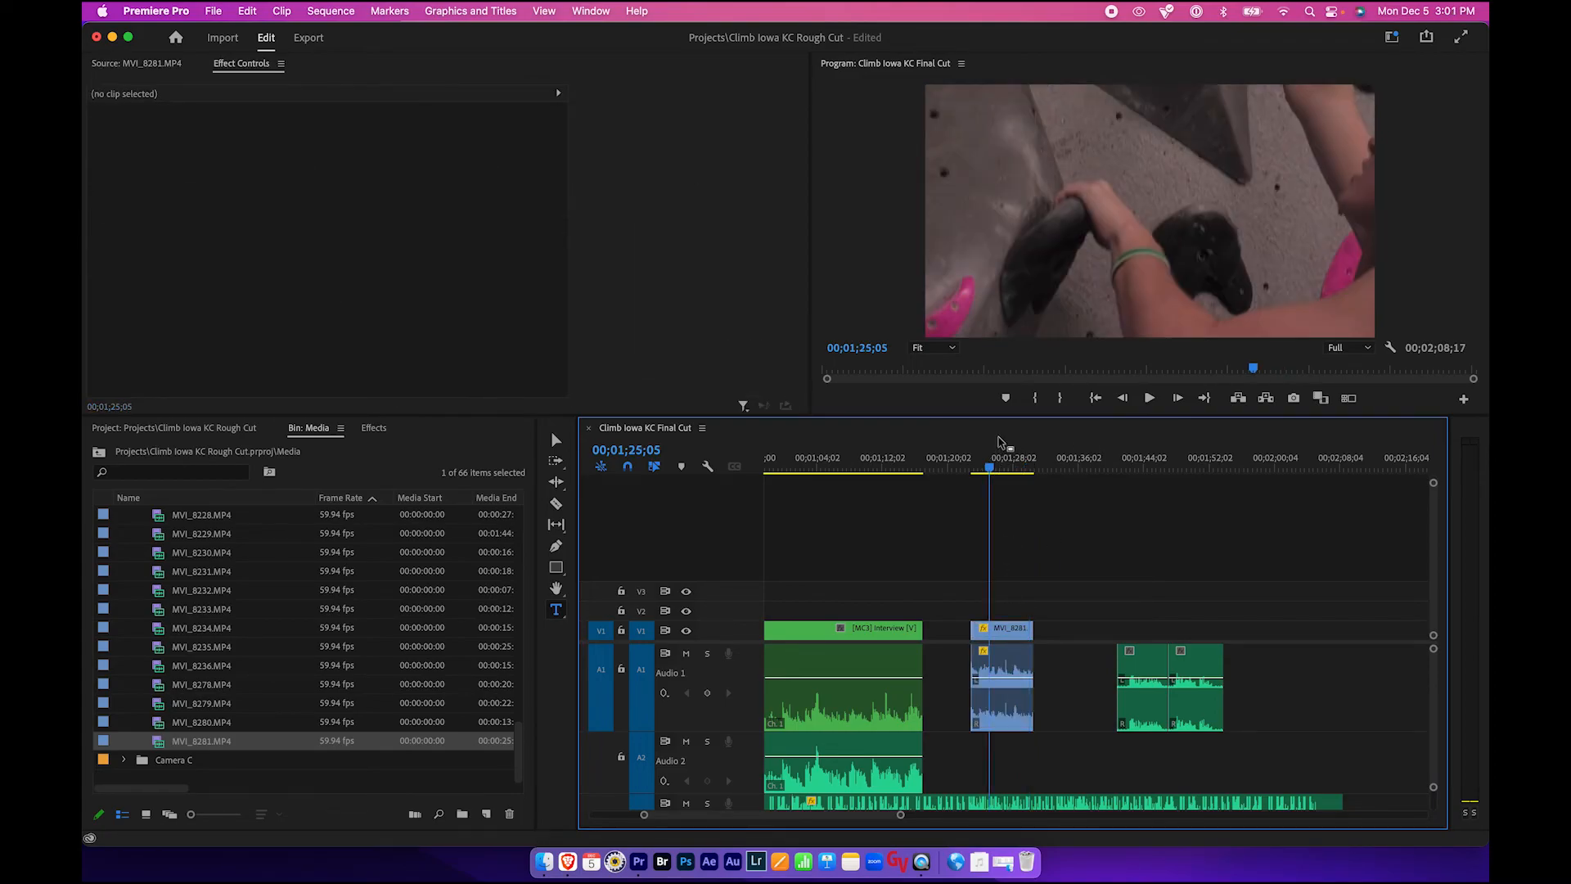
left_click_drag(991, 465, 1015, 465)
left_click_drag(1012, 679, 1008, 768)
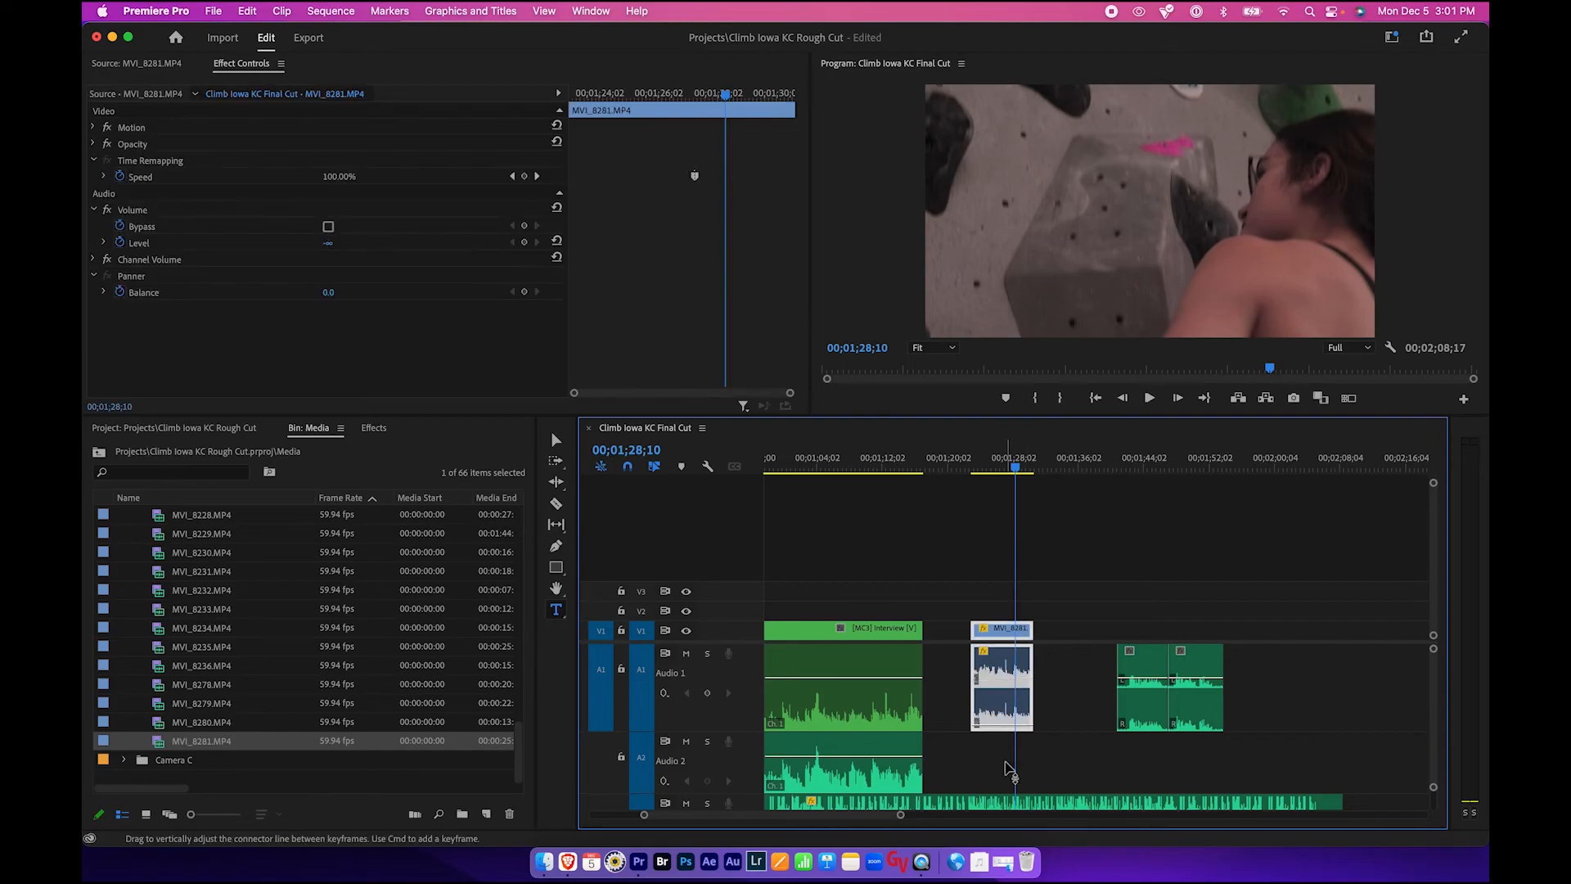
left_click(957, 543)
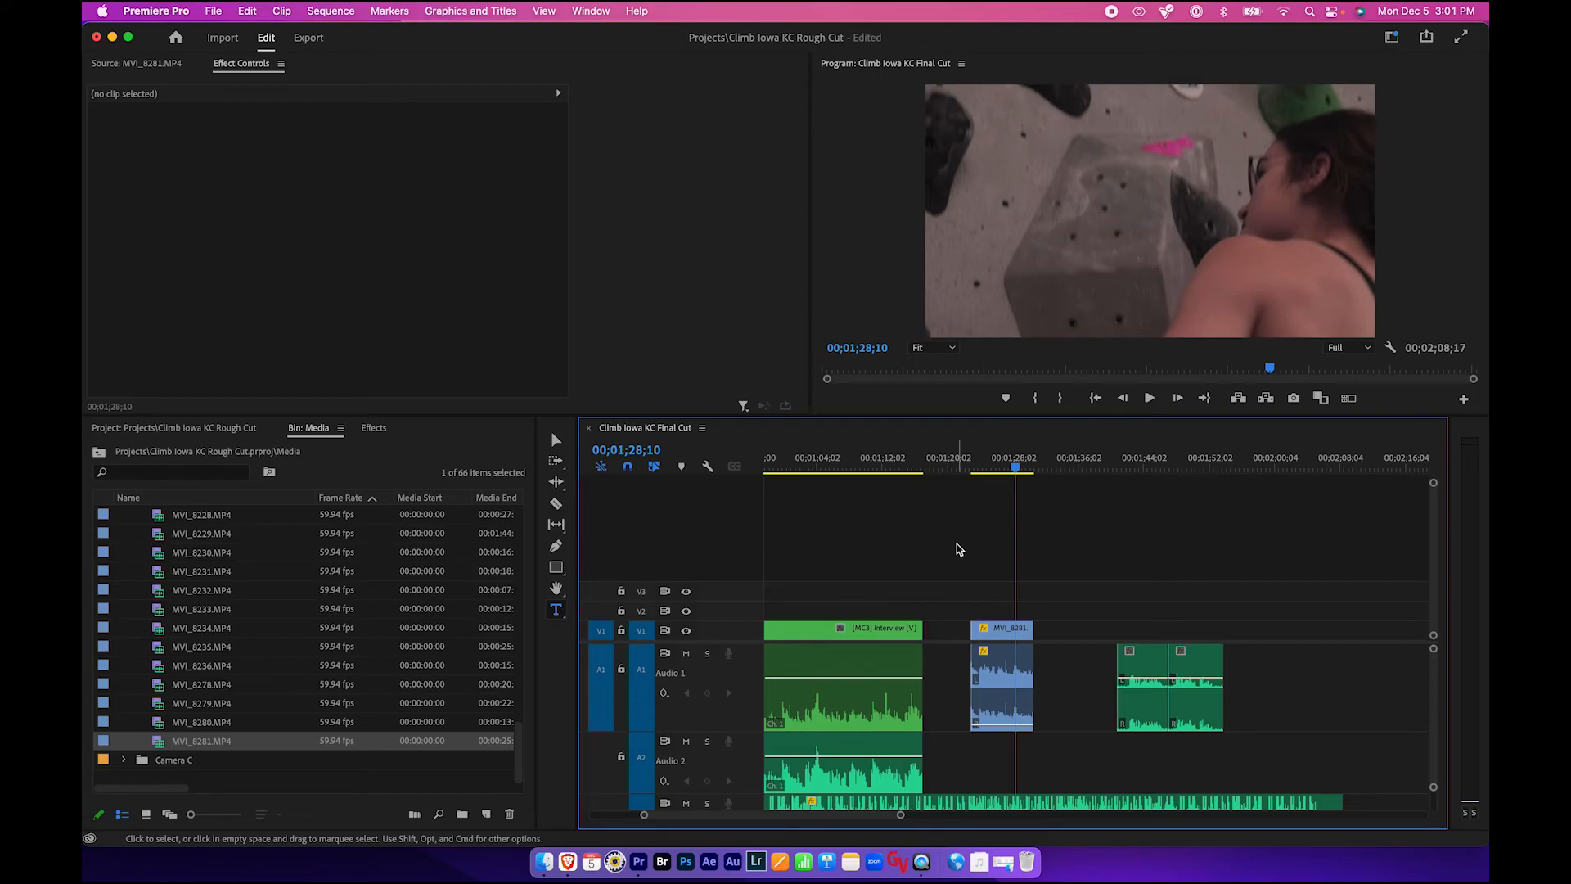
- Save the project
key("backslash")
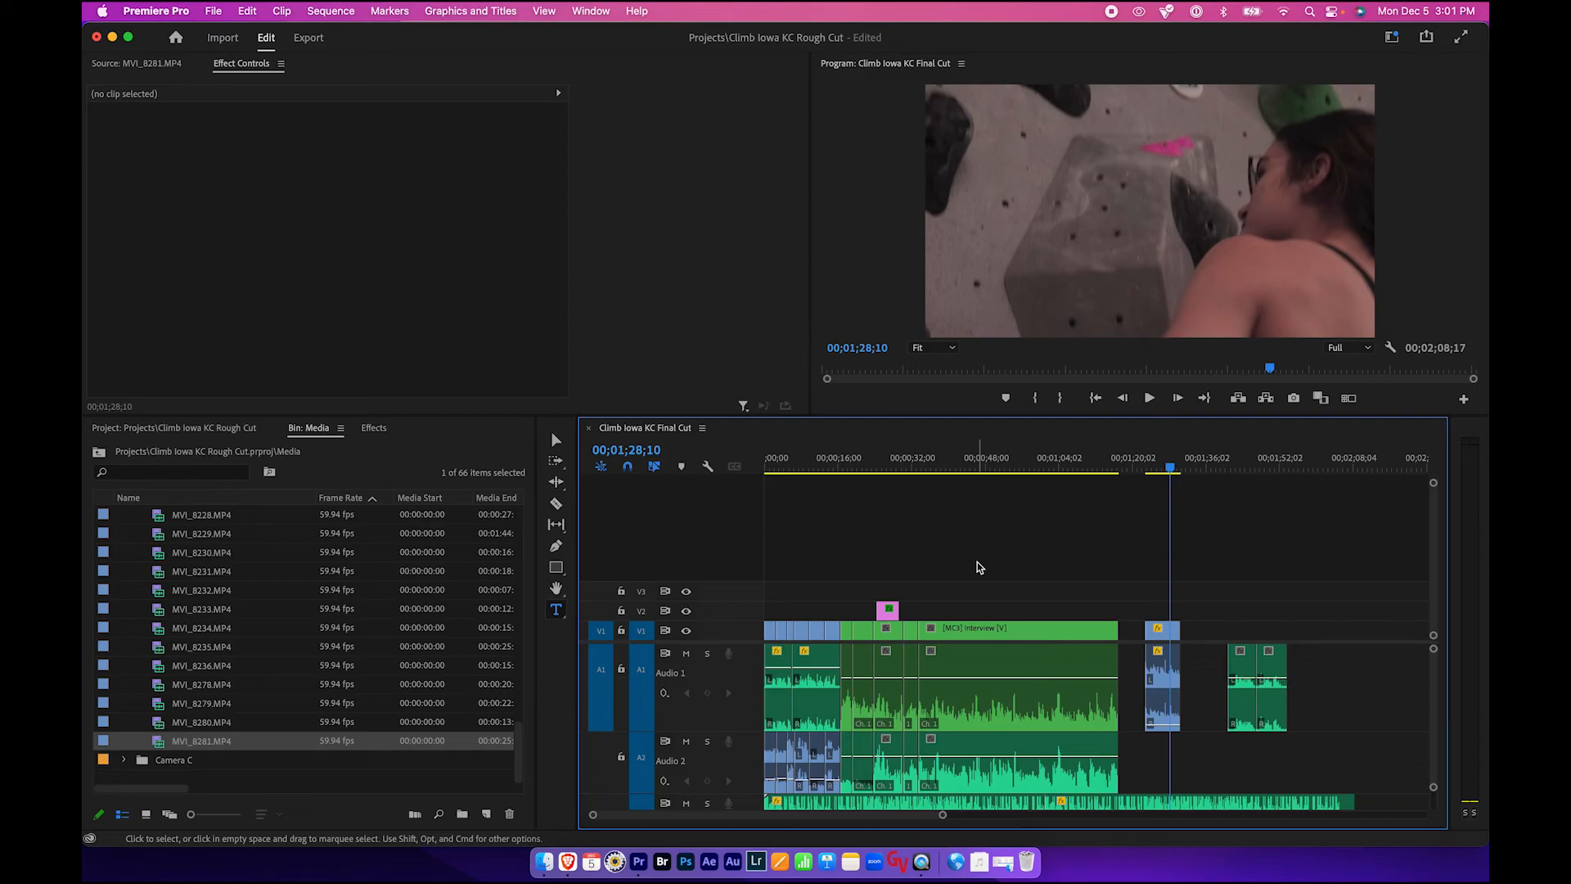
left_click(214, 10)
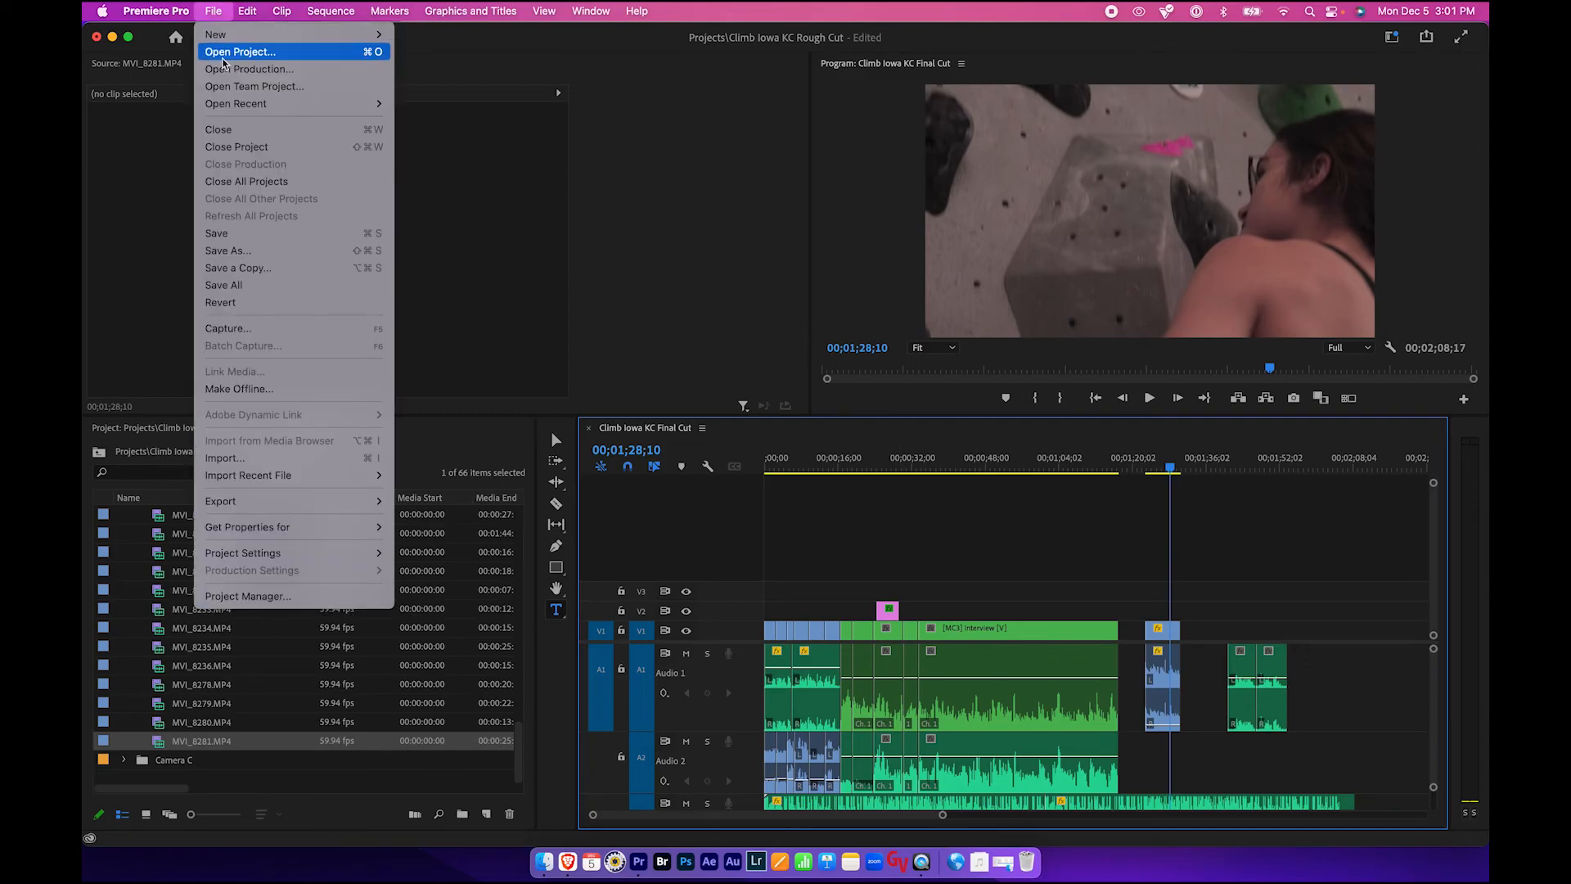
left_click(243, 236)
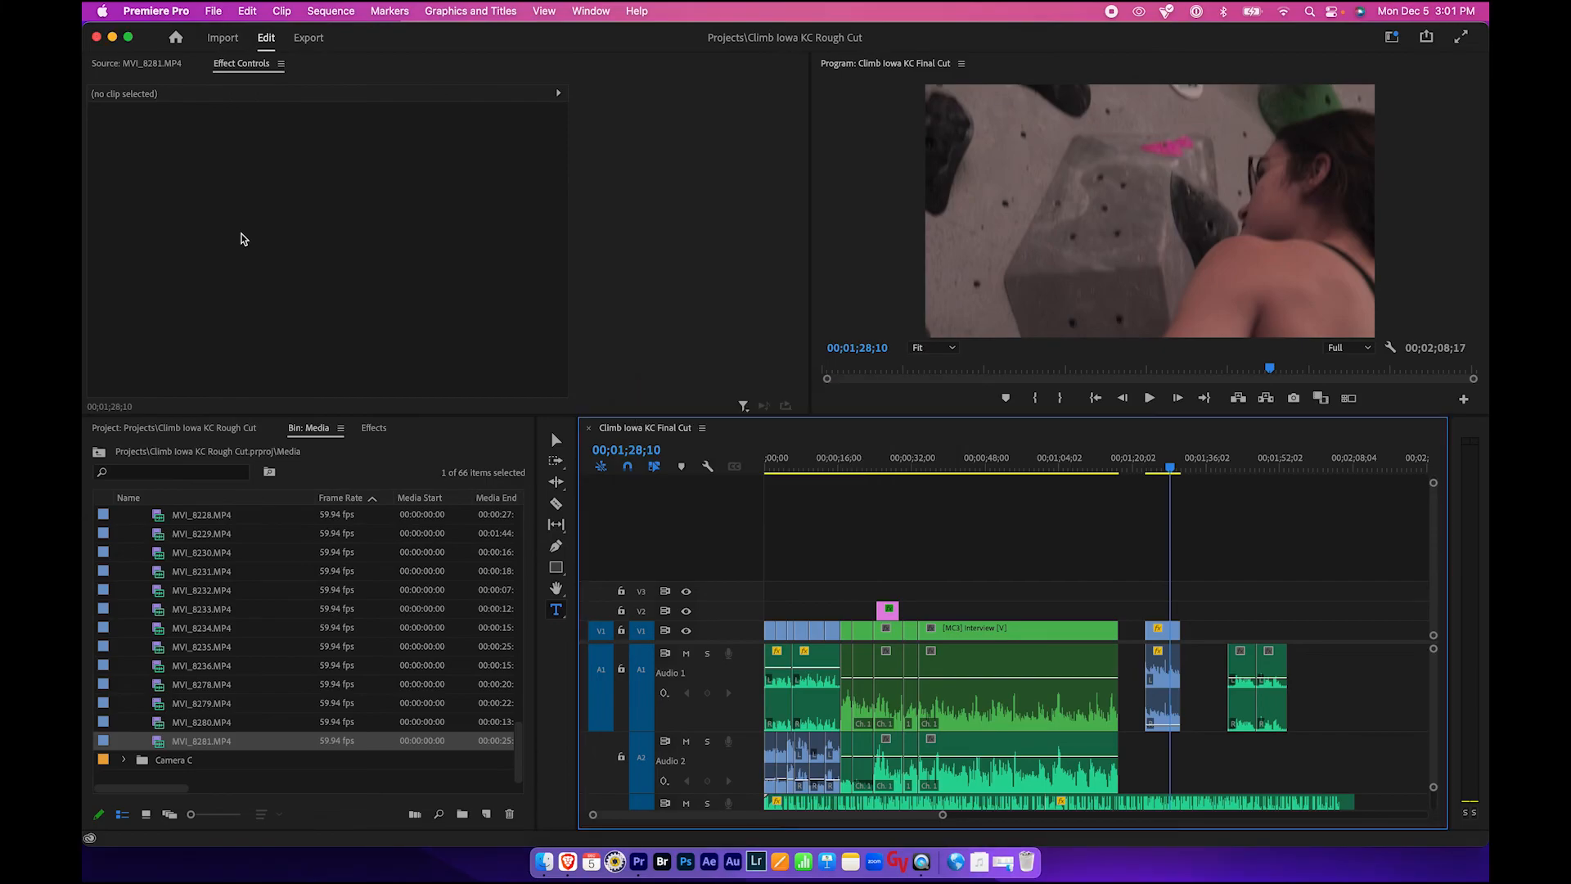
- Export the sequence as Climb Iowa KC Final Cut.mp4 into the Exports folder with the H.264 Match Source preset
left_click(308, 38)
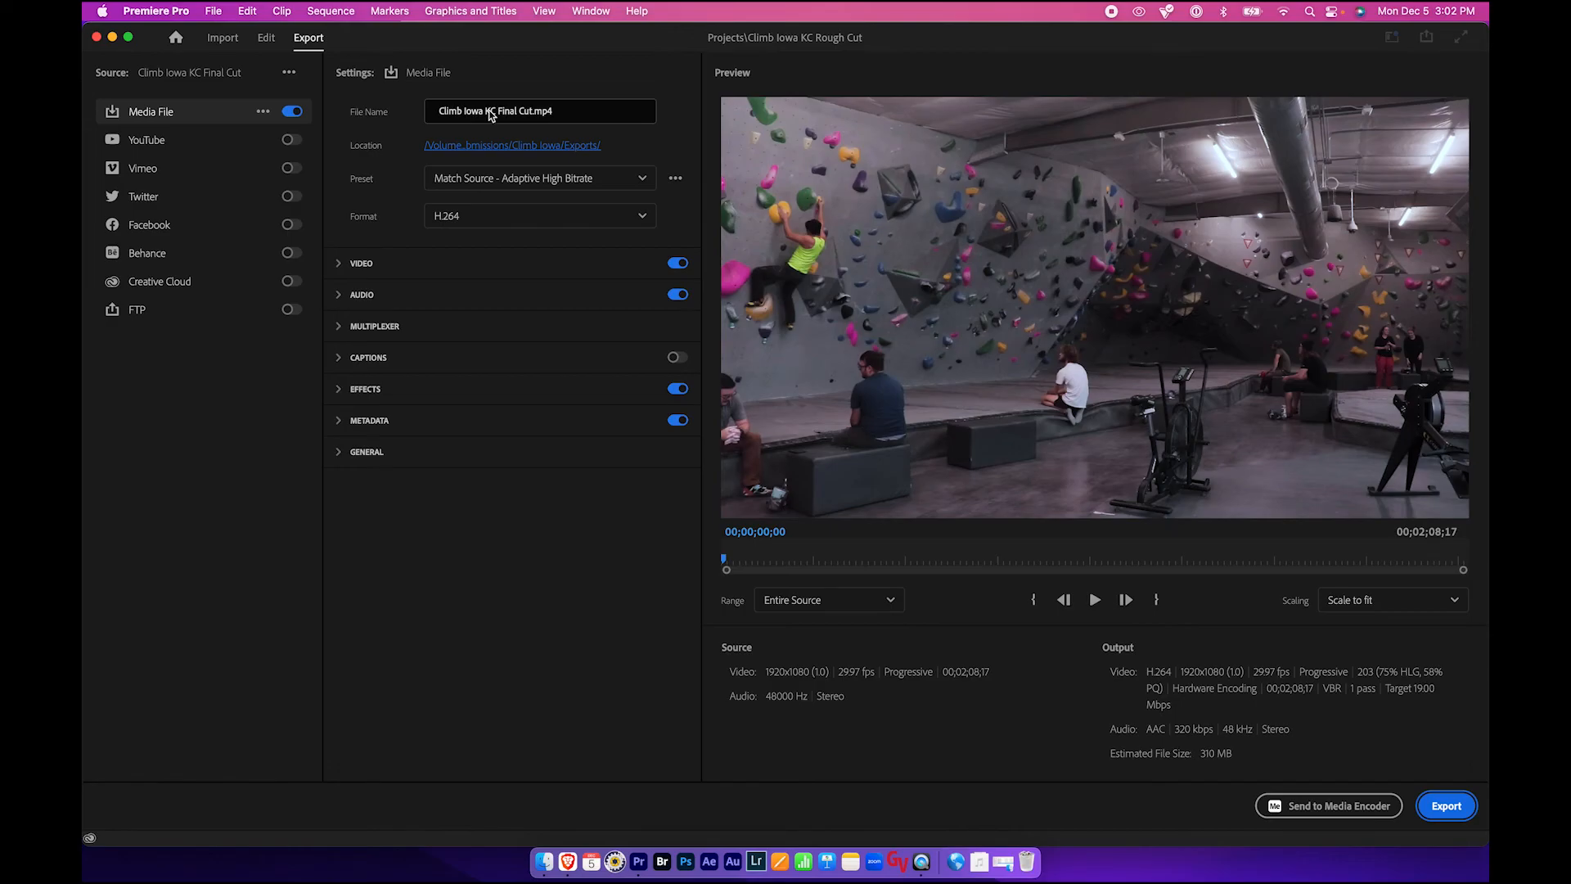
left_click(459, 147)
left_click(940, 219)
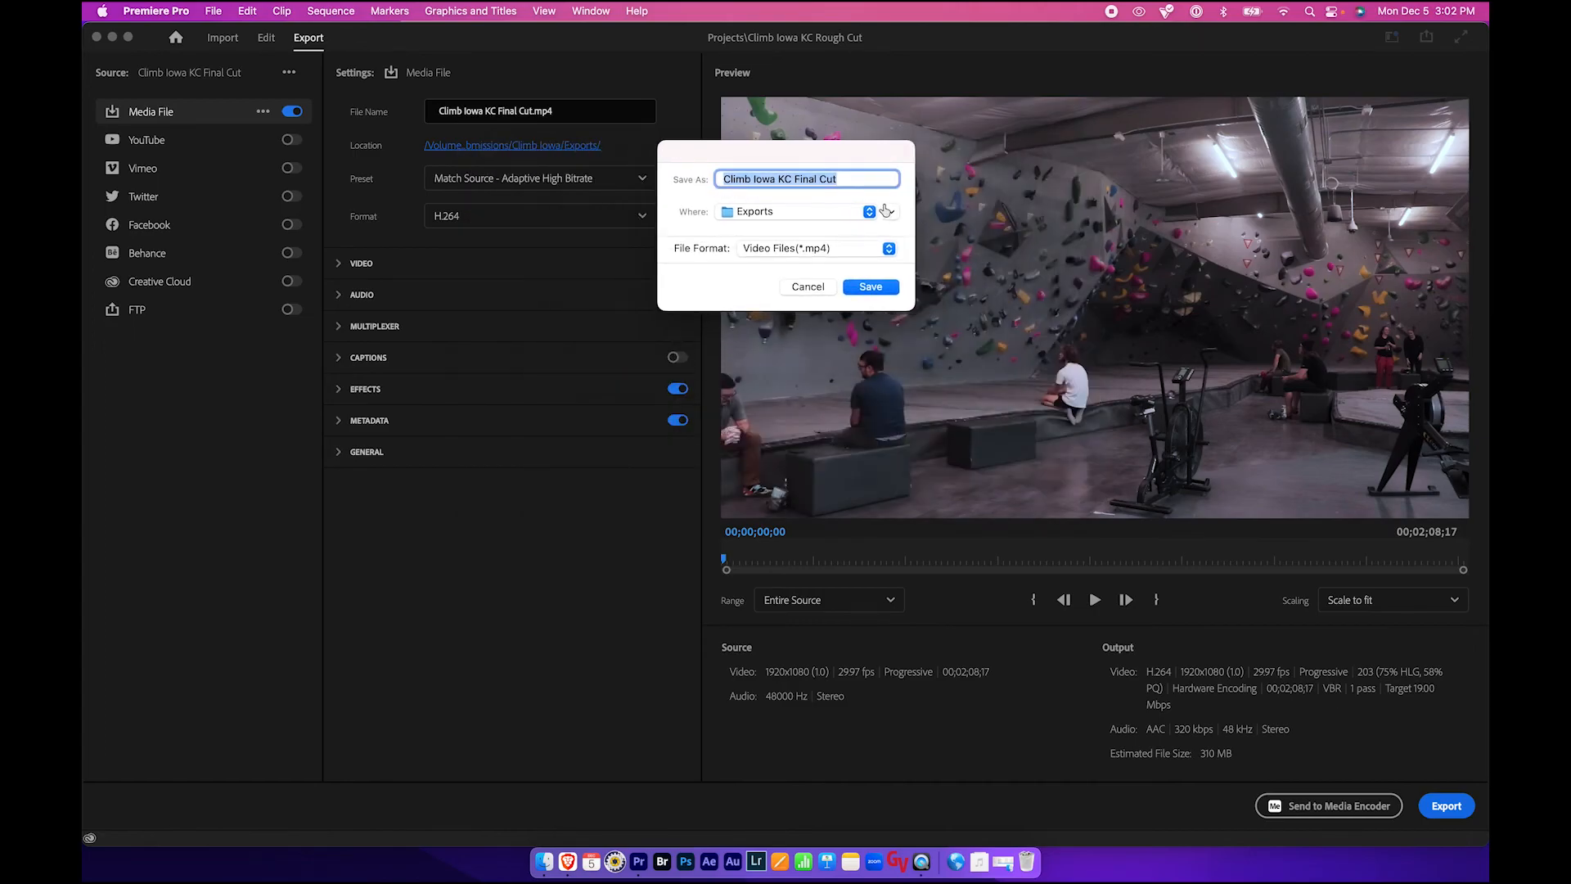
left_click(886, 210)
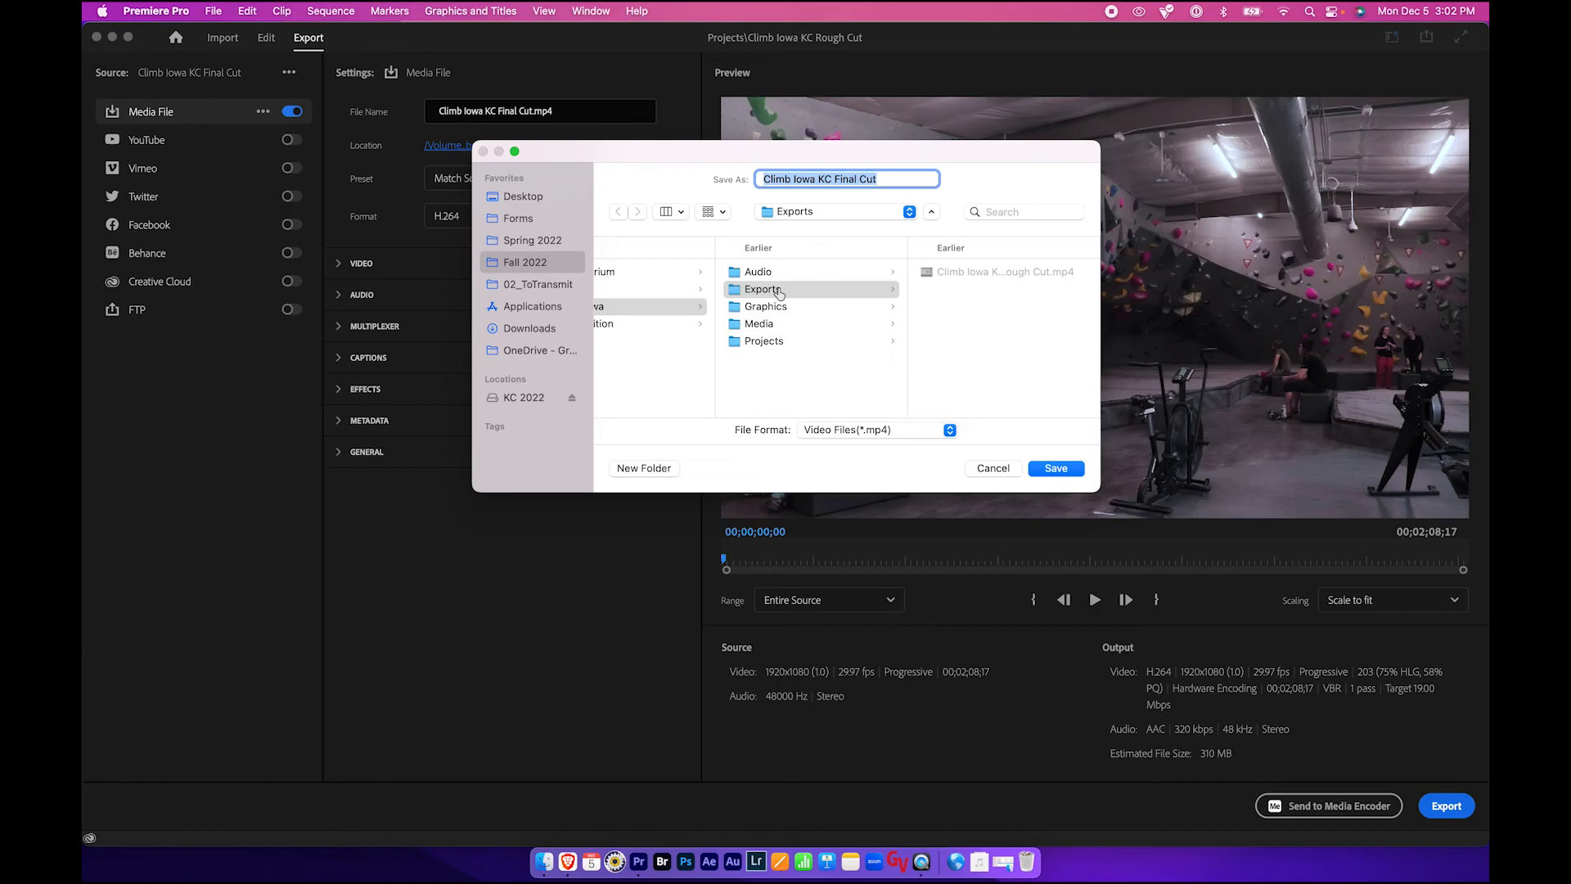
left_click(1057, 469)
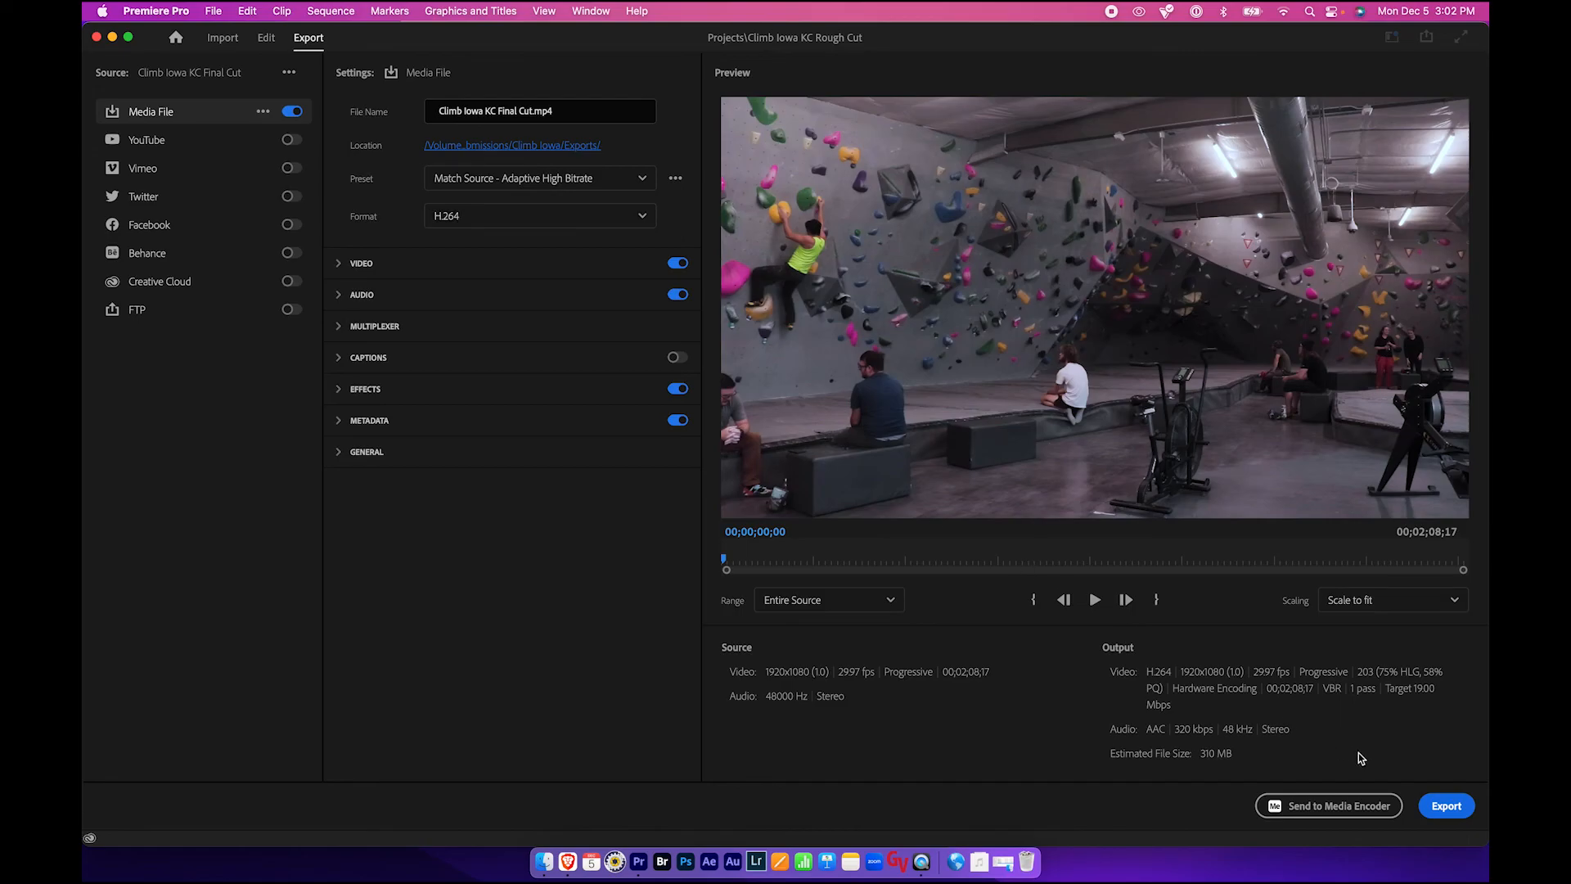
left_click(1446, 805)
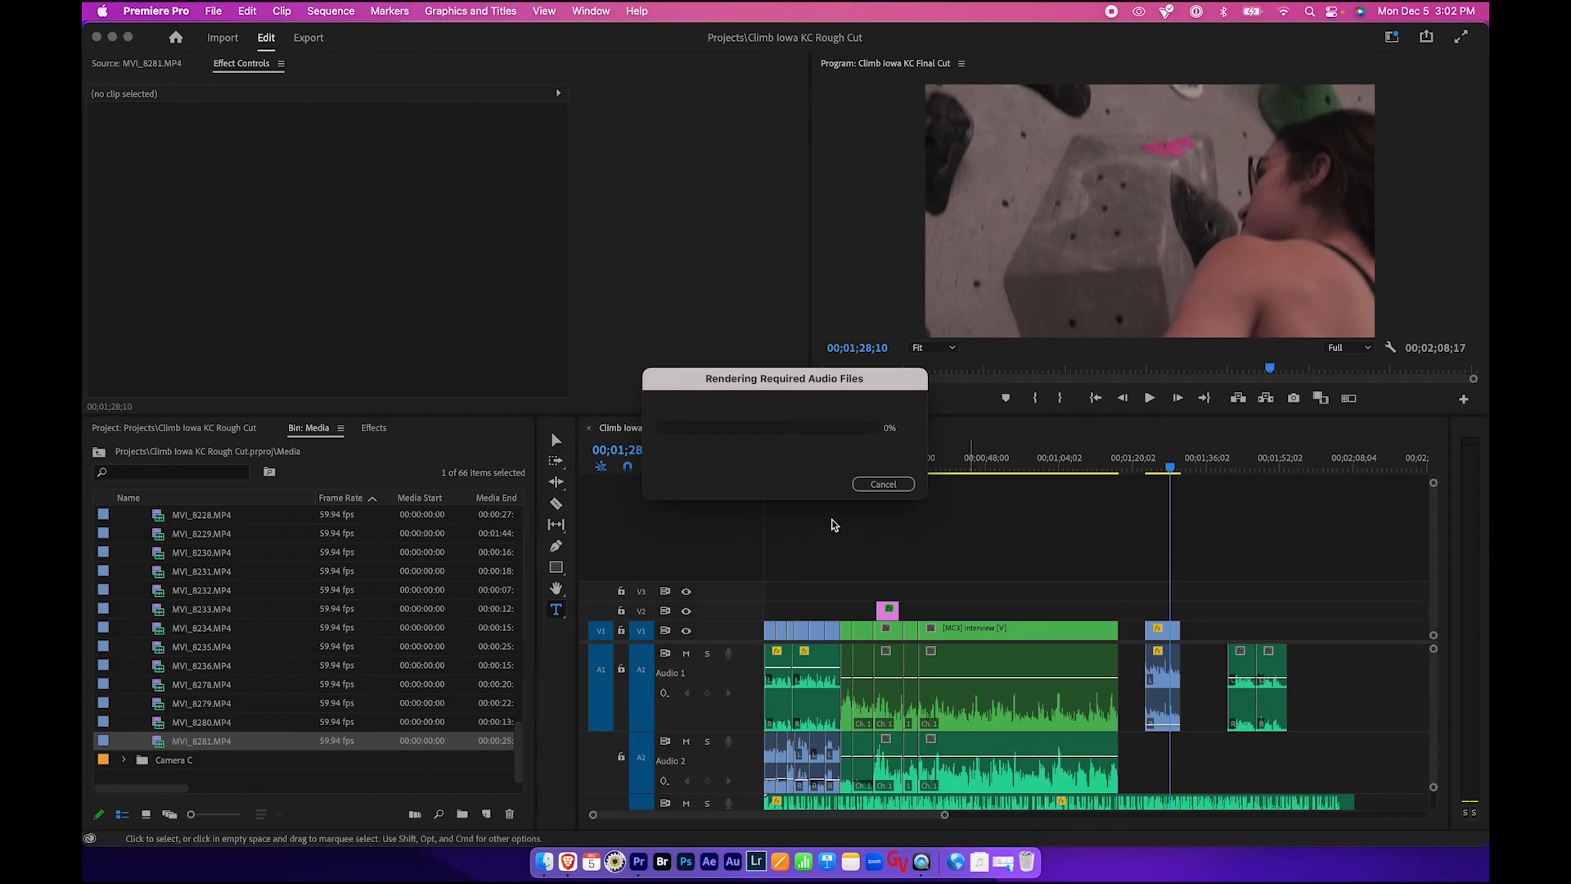
- Switch to Brave and open the Video Production Laboratory course from the Blackboard course list
left_click(573, 863)
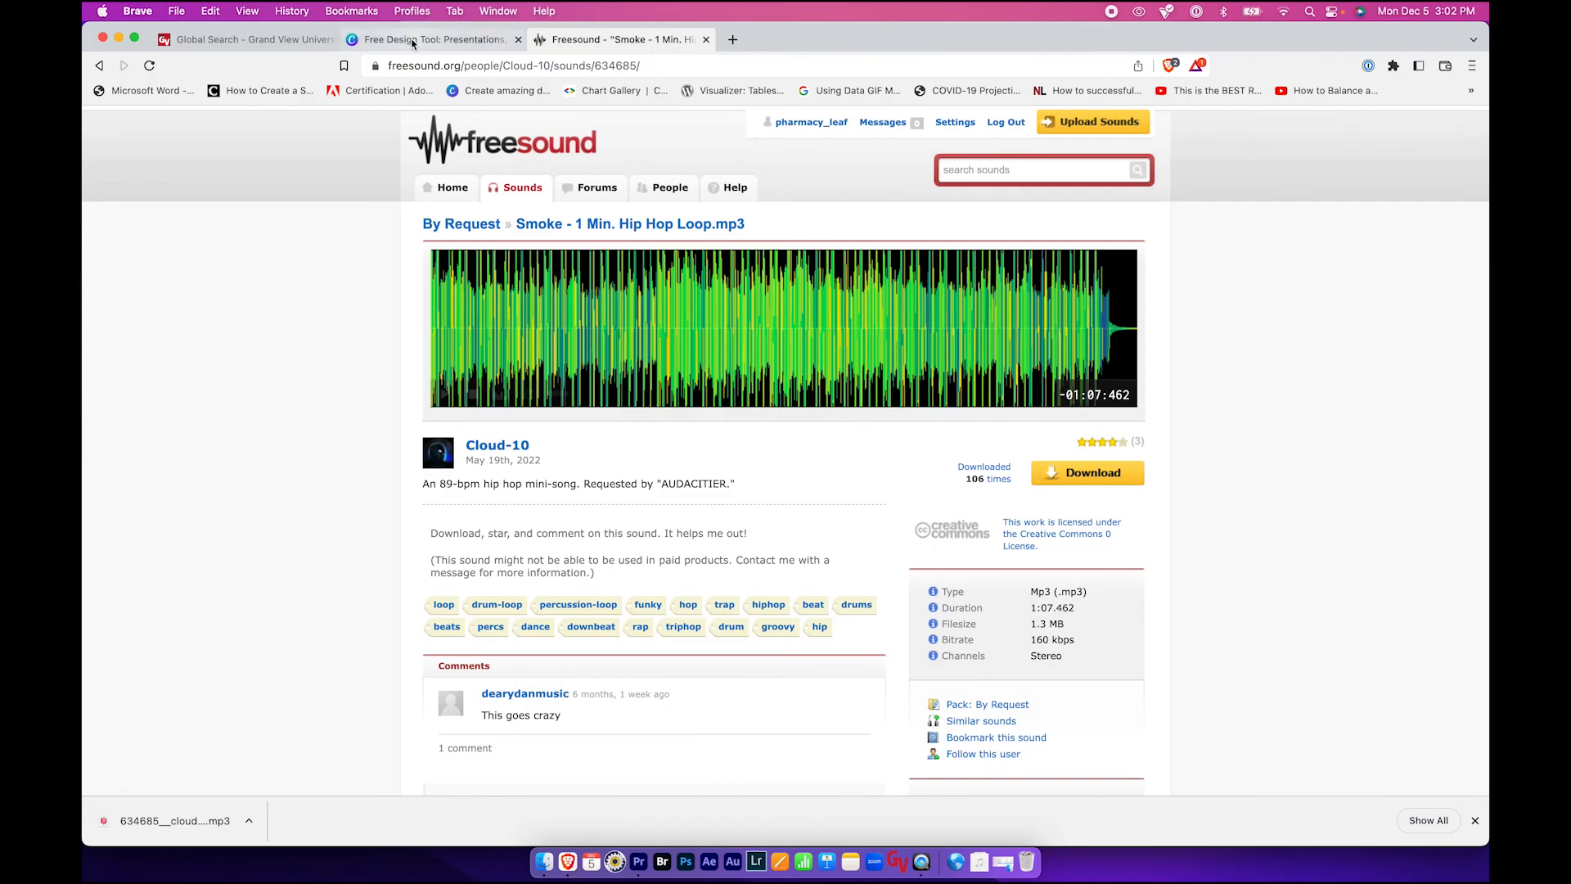
left_click(256, 45)
left_click(1180, 381)
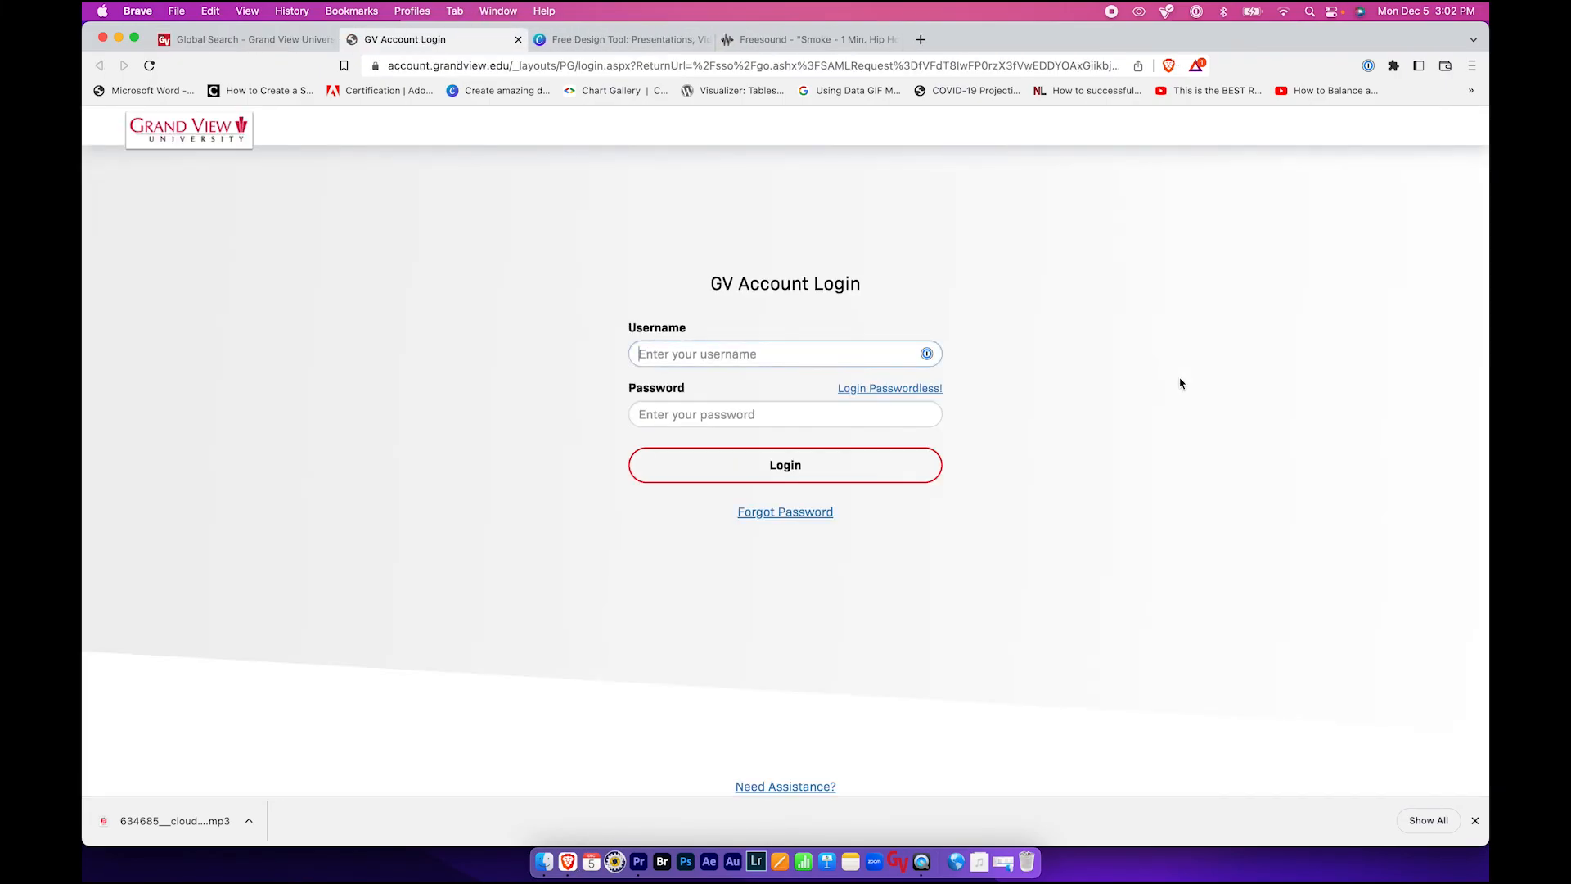
left_click(696, 399)
left_click(760, 465)
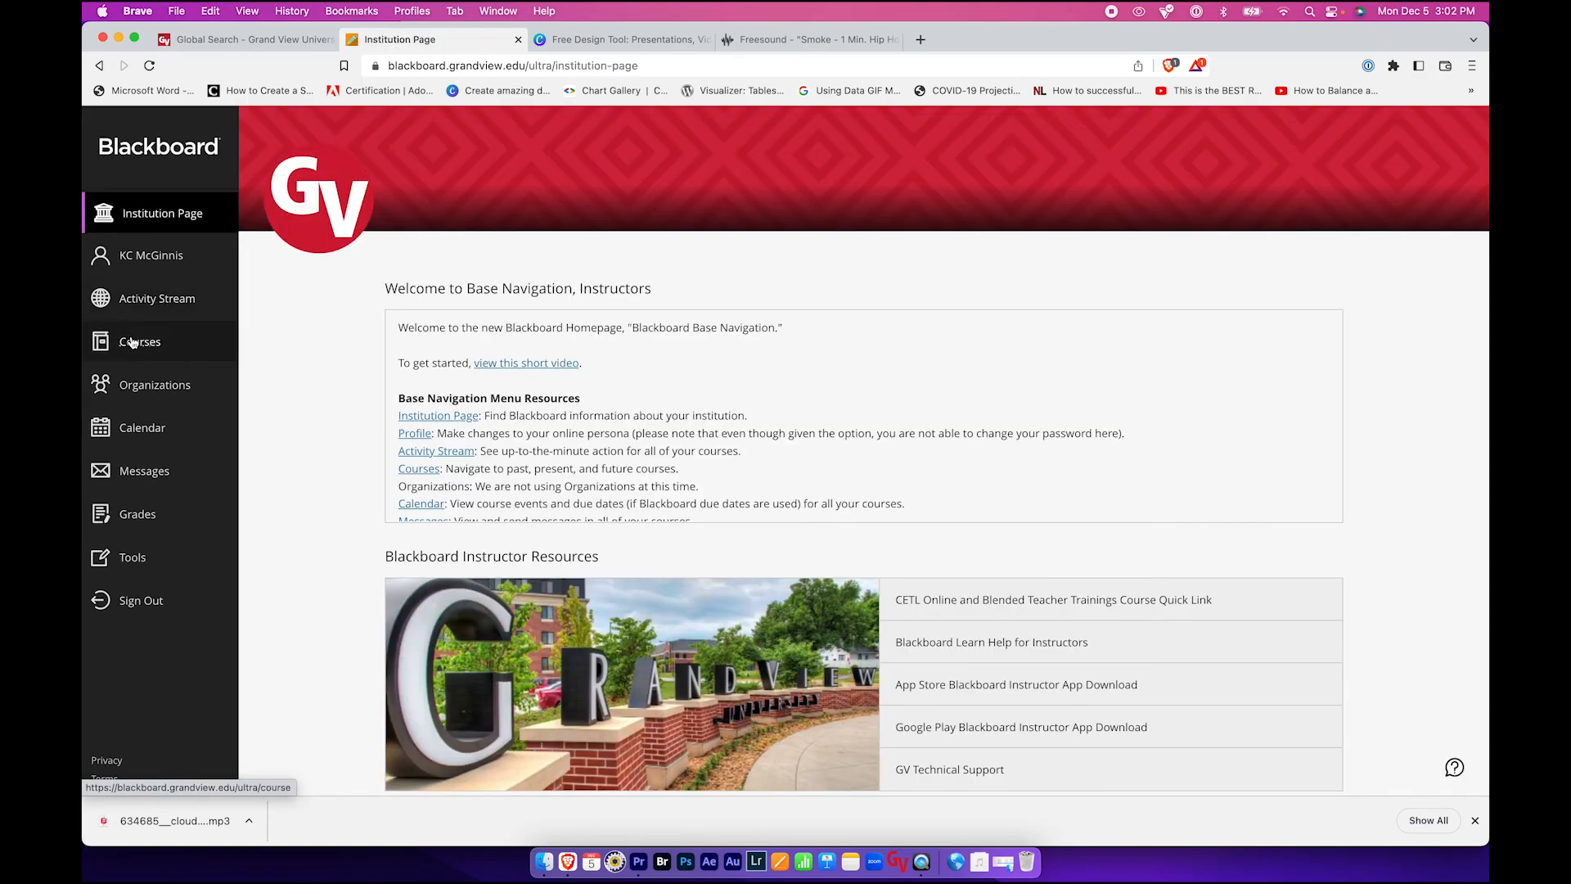
left_click(131, 342)
scroll(630, 372, "down", 3)
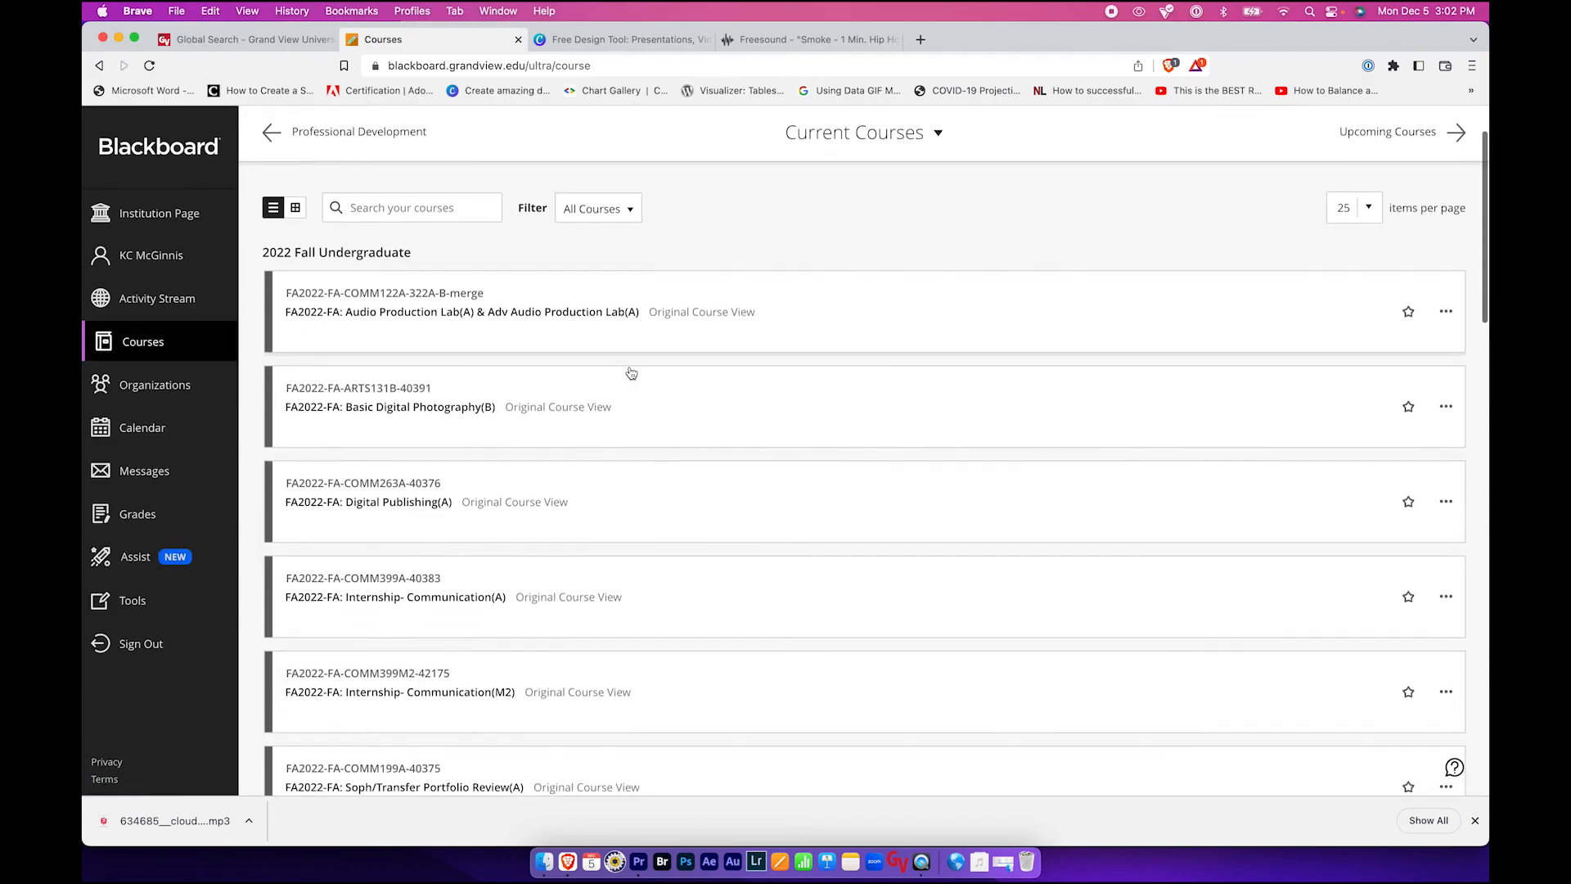
scroll(630, 371, "down", 3)
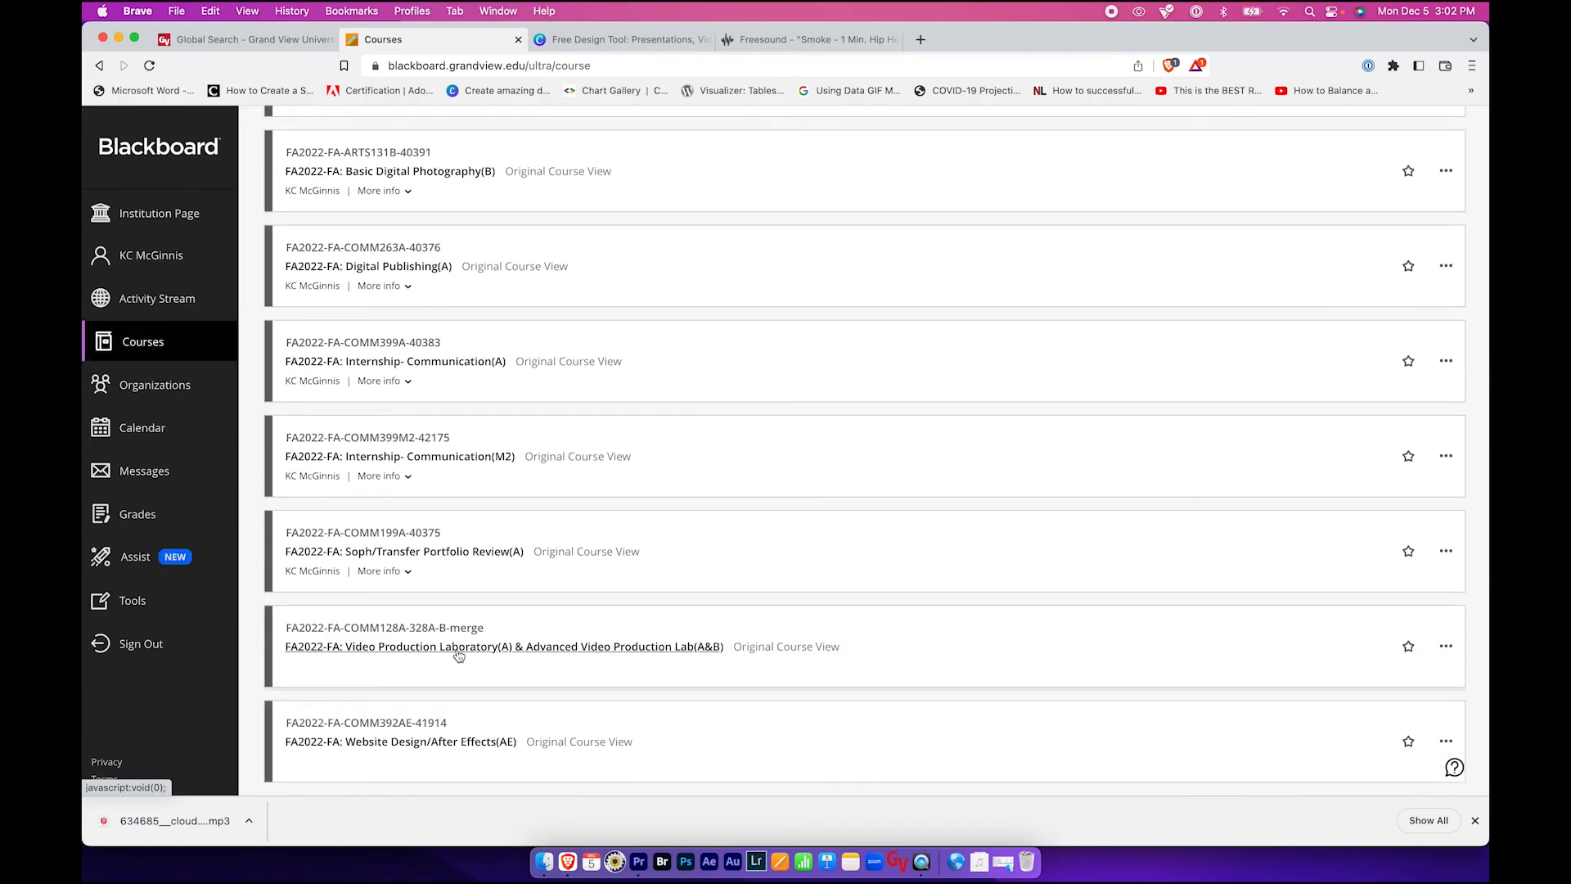
left_click(459, 648)
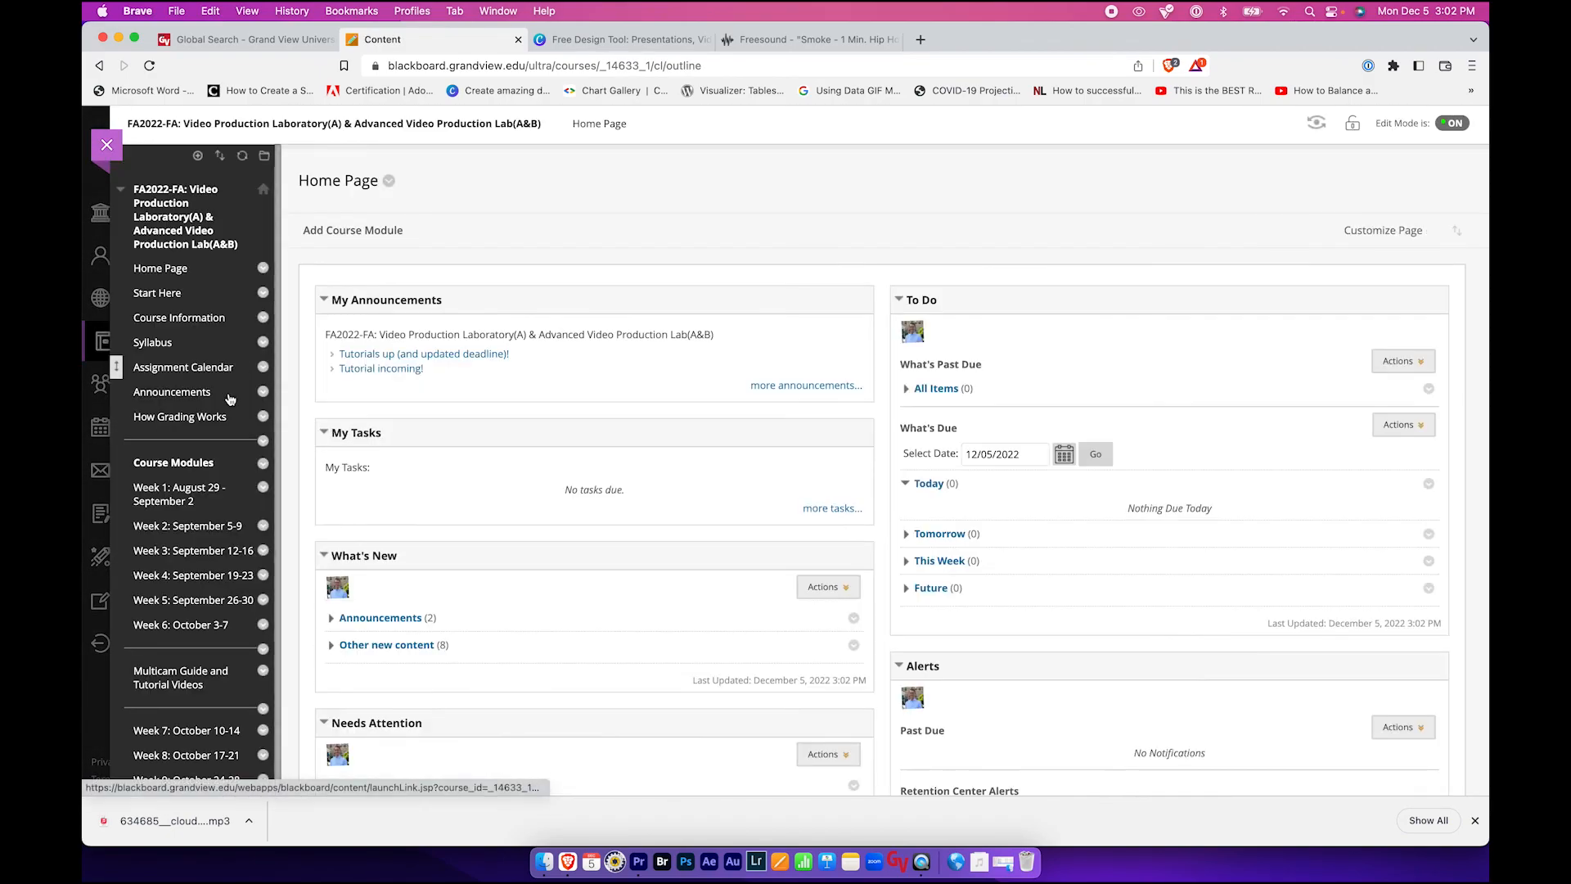
- Open the course Shared Files and navigate to Fall 2022 > Travel Show > Climb Iowa > Exports
scroll(209, 464, "down", 8)
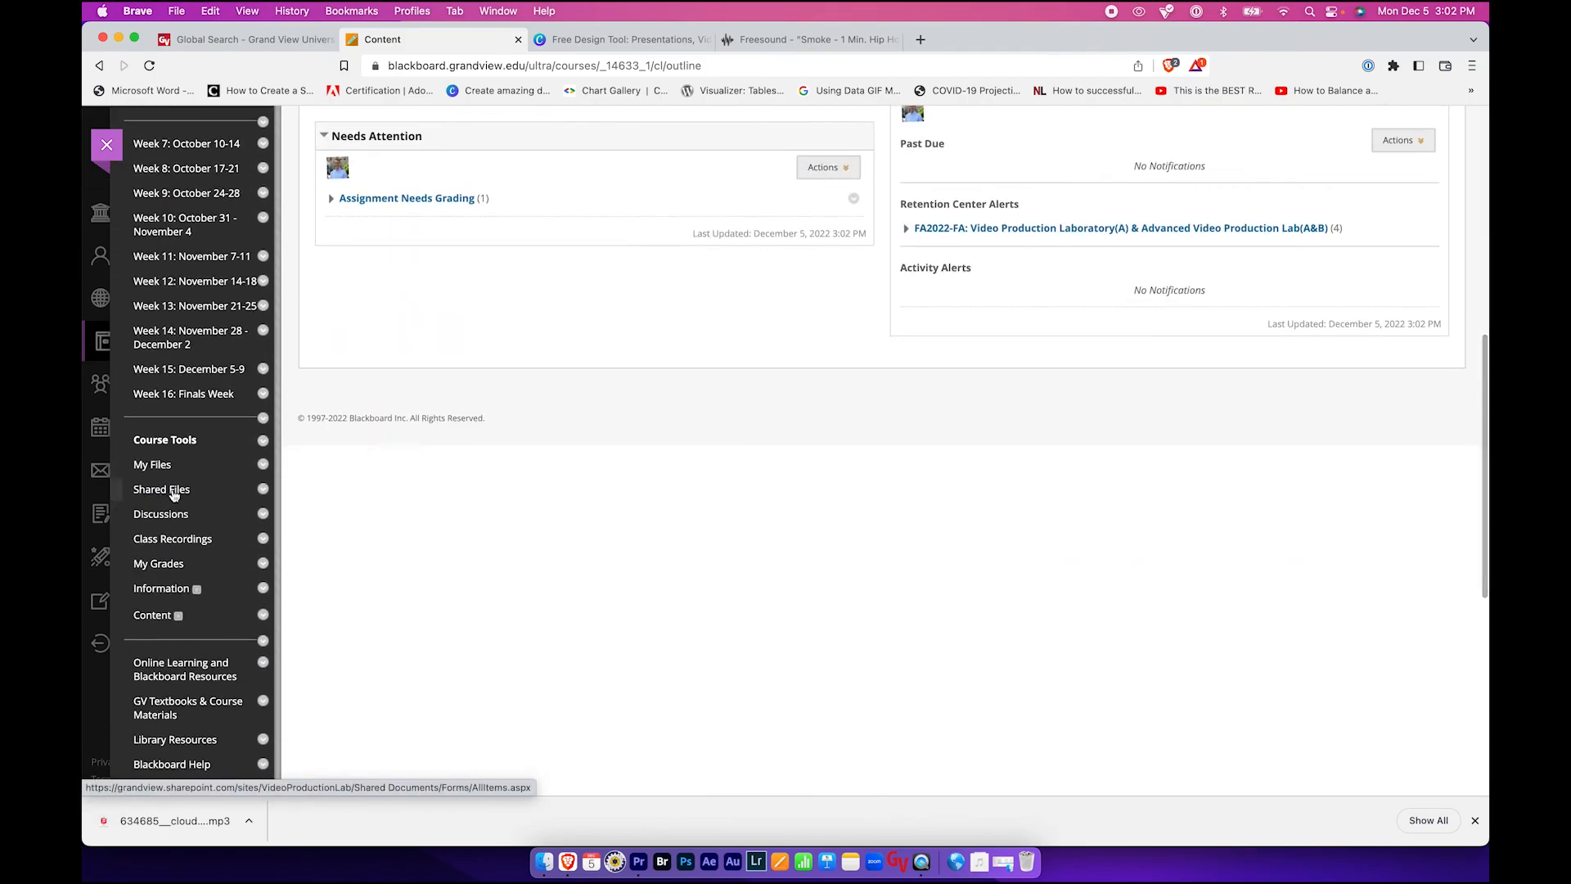
left_click(173, 491)
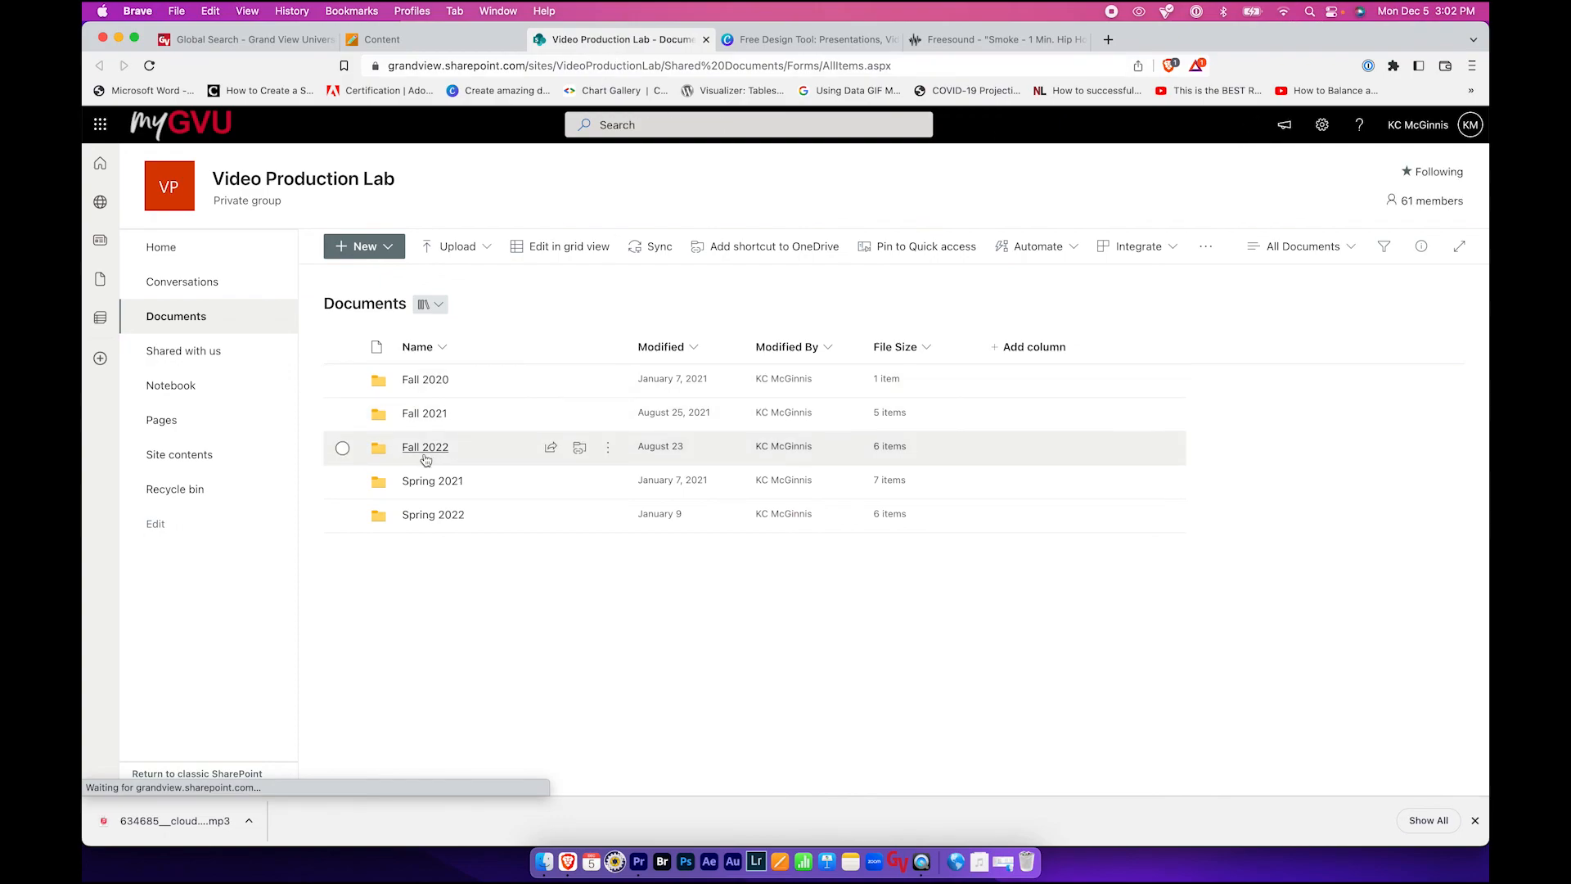
left_click(423, 454)
left_click(431, 527)
left_click(431, 517)
left_click(424, 449)
left_click(424, 416)
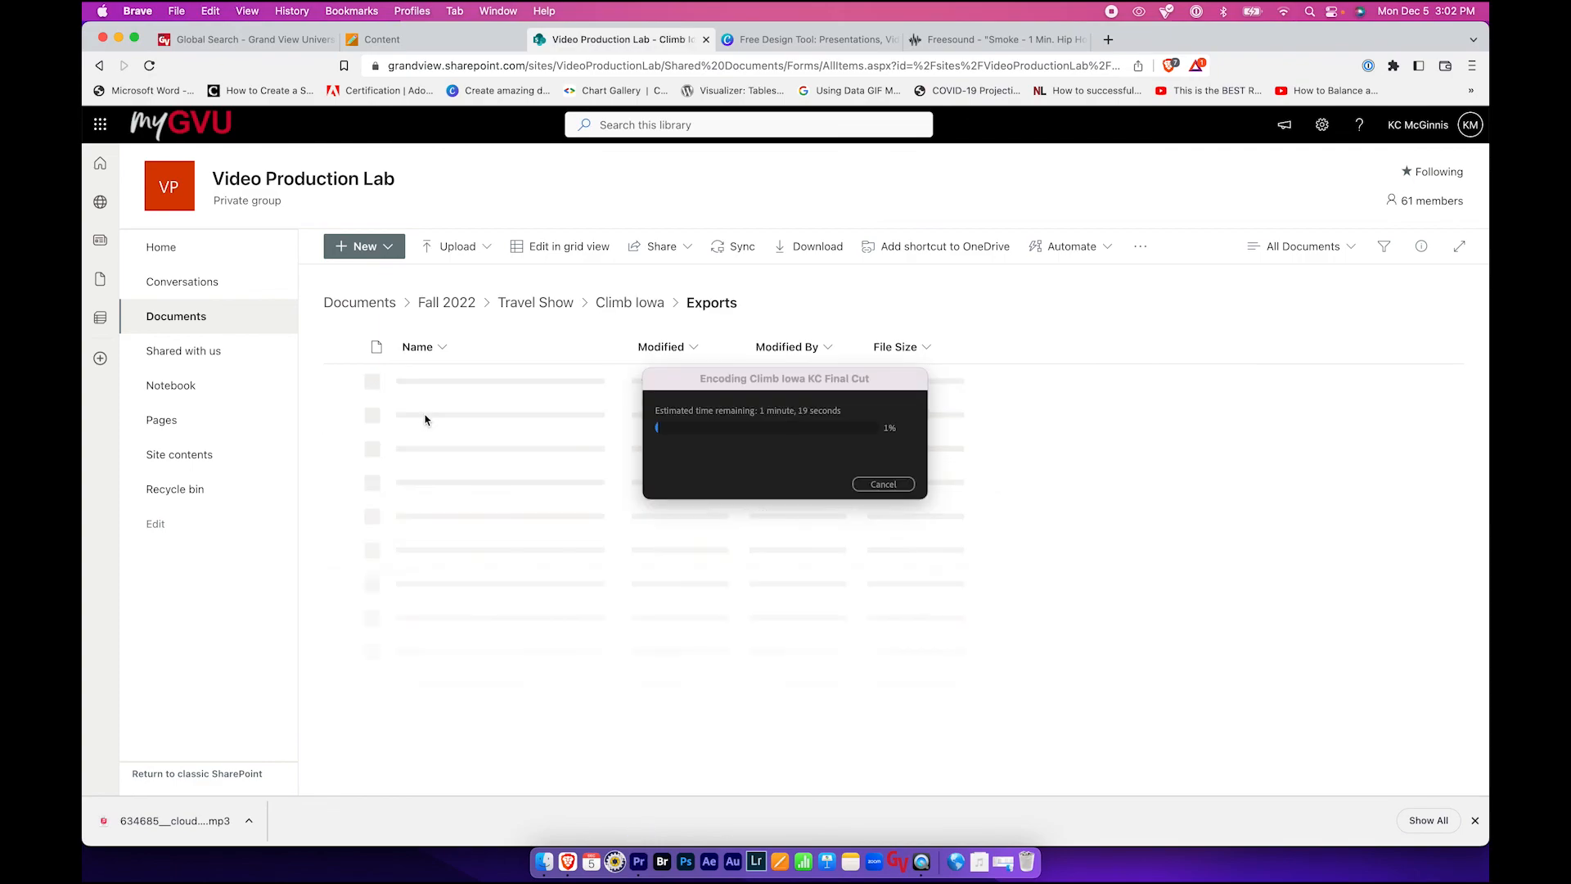
left_click_drag(786, 384, 959, 445)
left_click(567, 862)
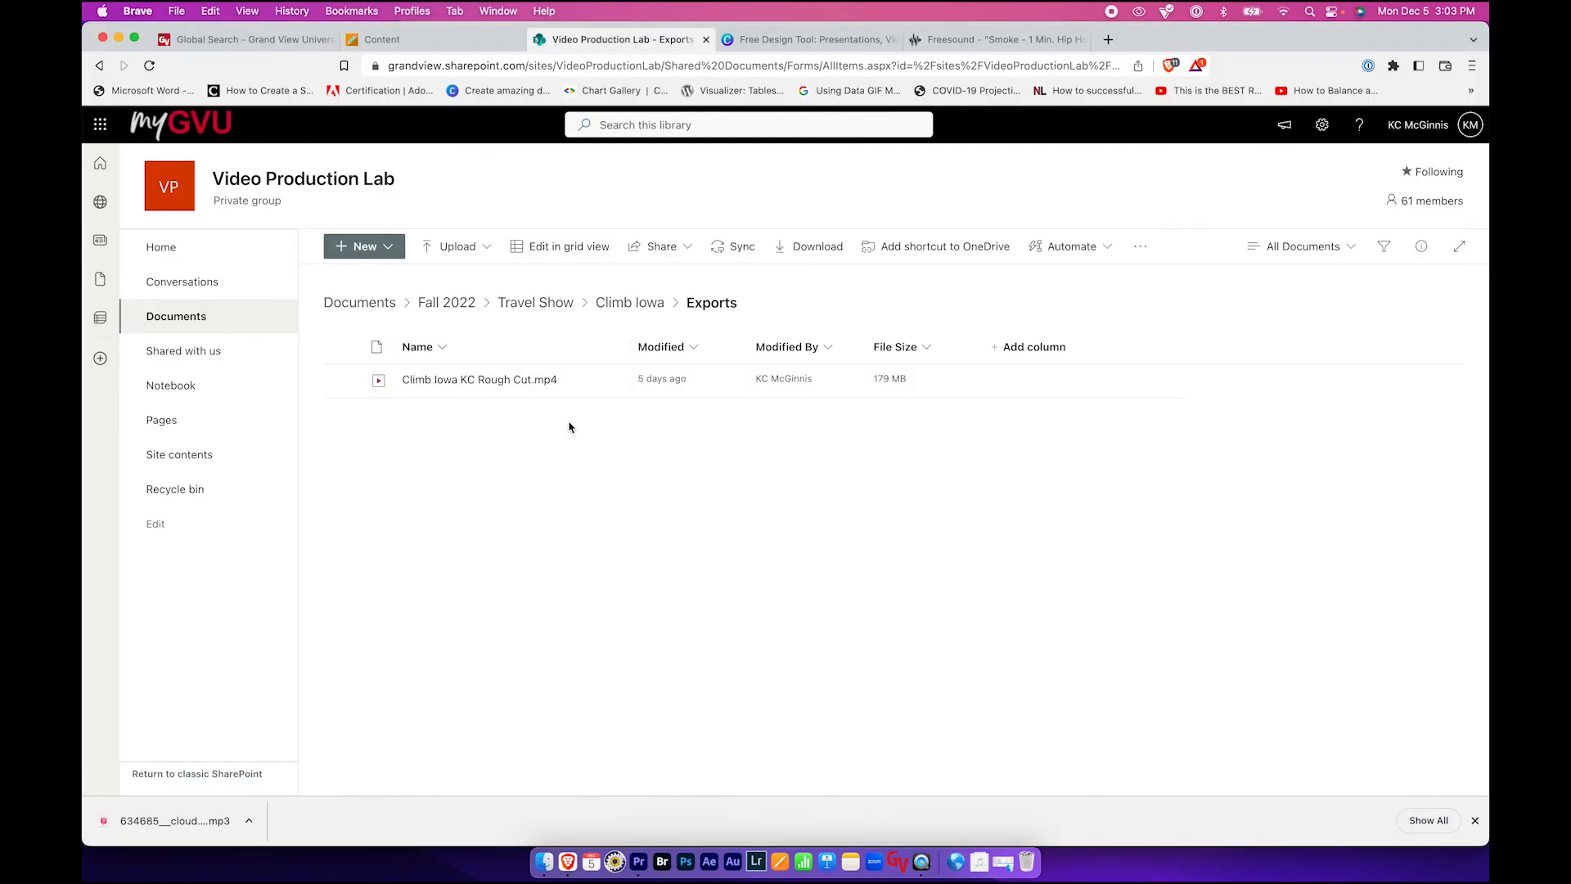
- Review the Week 15 Travel Show: Final Cut submission instructions, then return to Premiere Pro's export progress
left_click(393, 40)
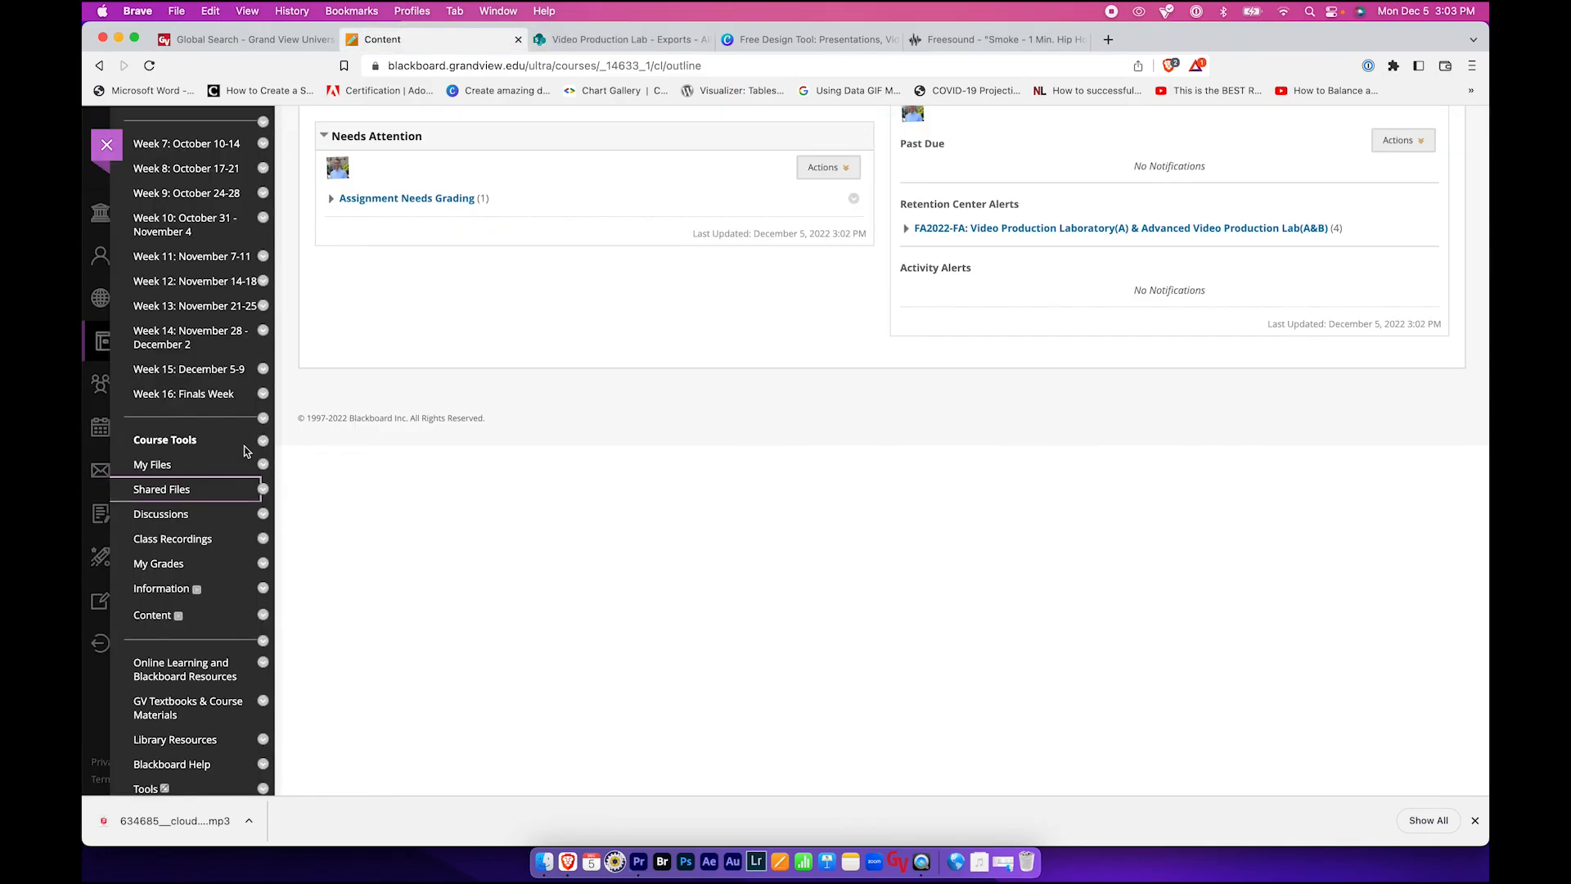
left_click(201, 368)
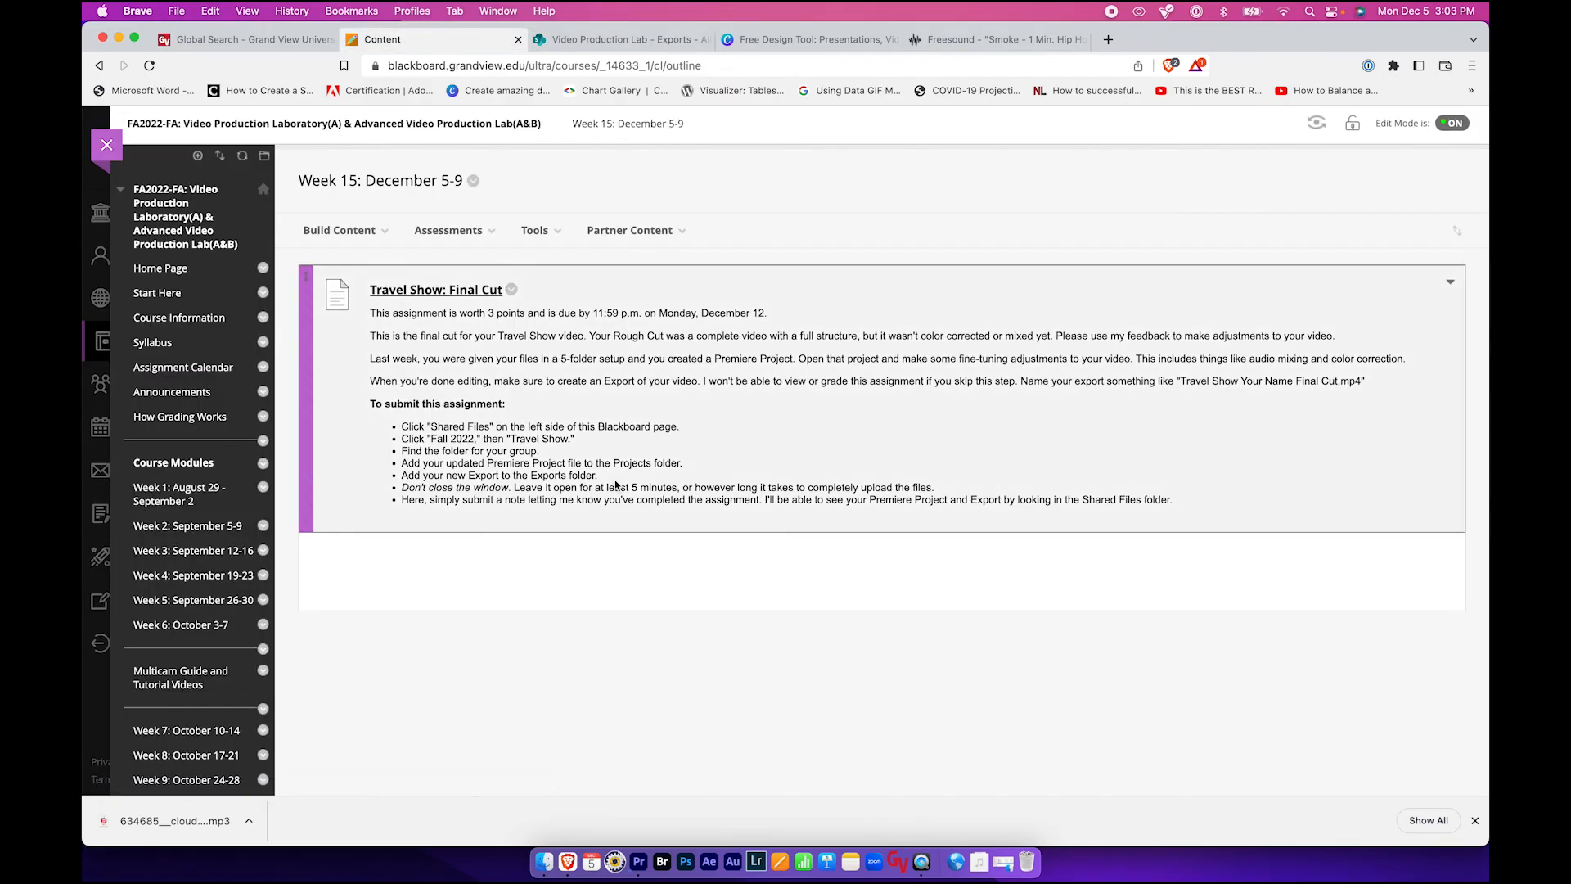
triple_click(574, 499)
left_click(573, 499)
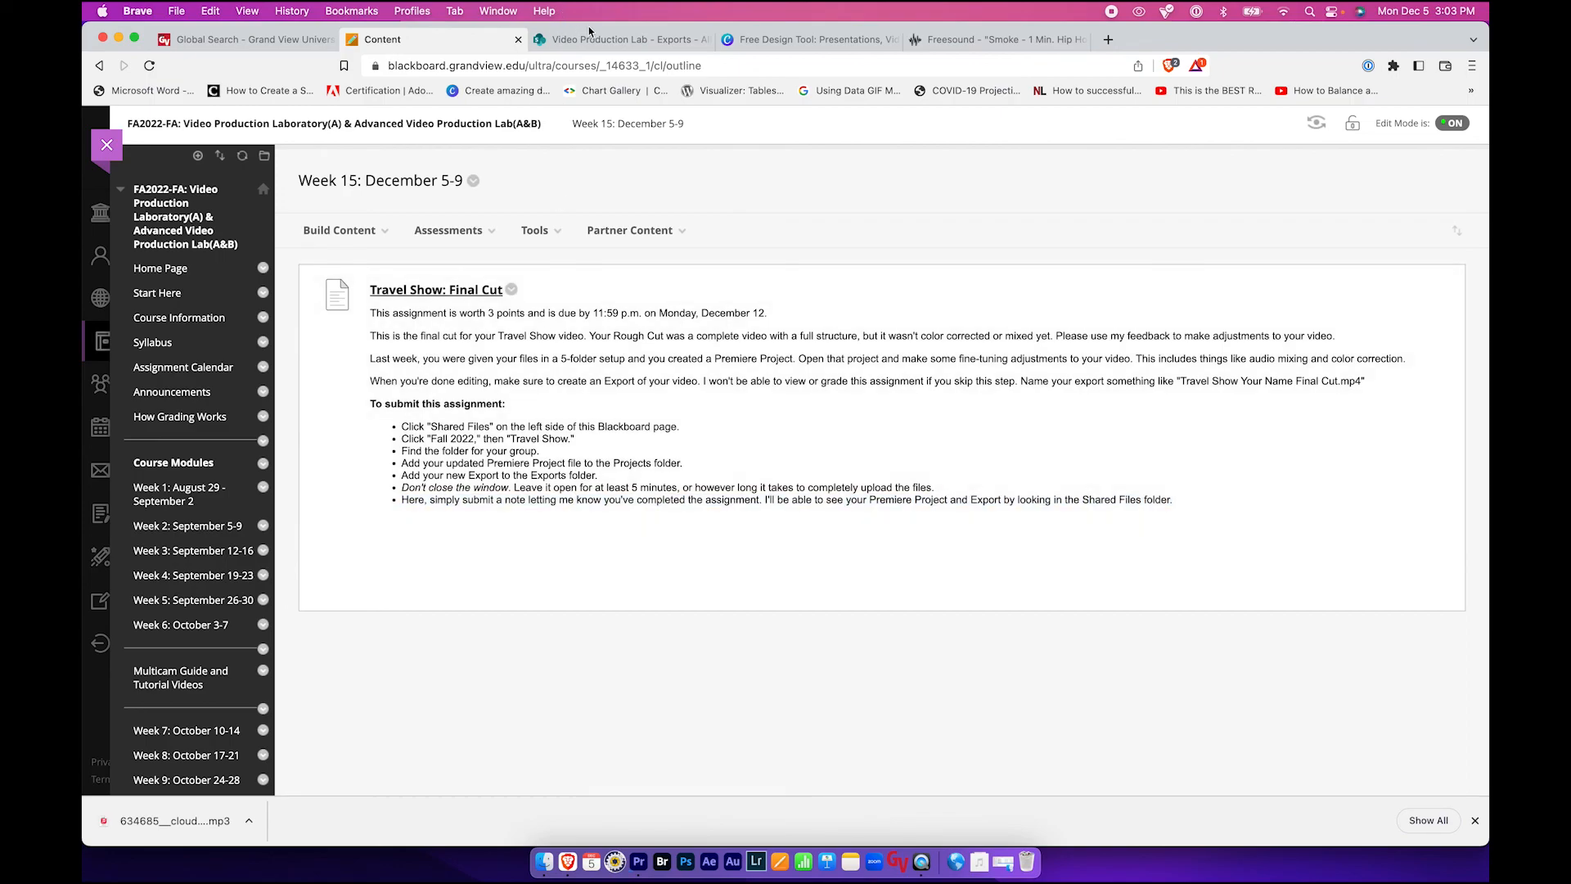
left_click(594, 41)
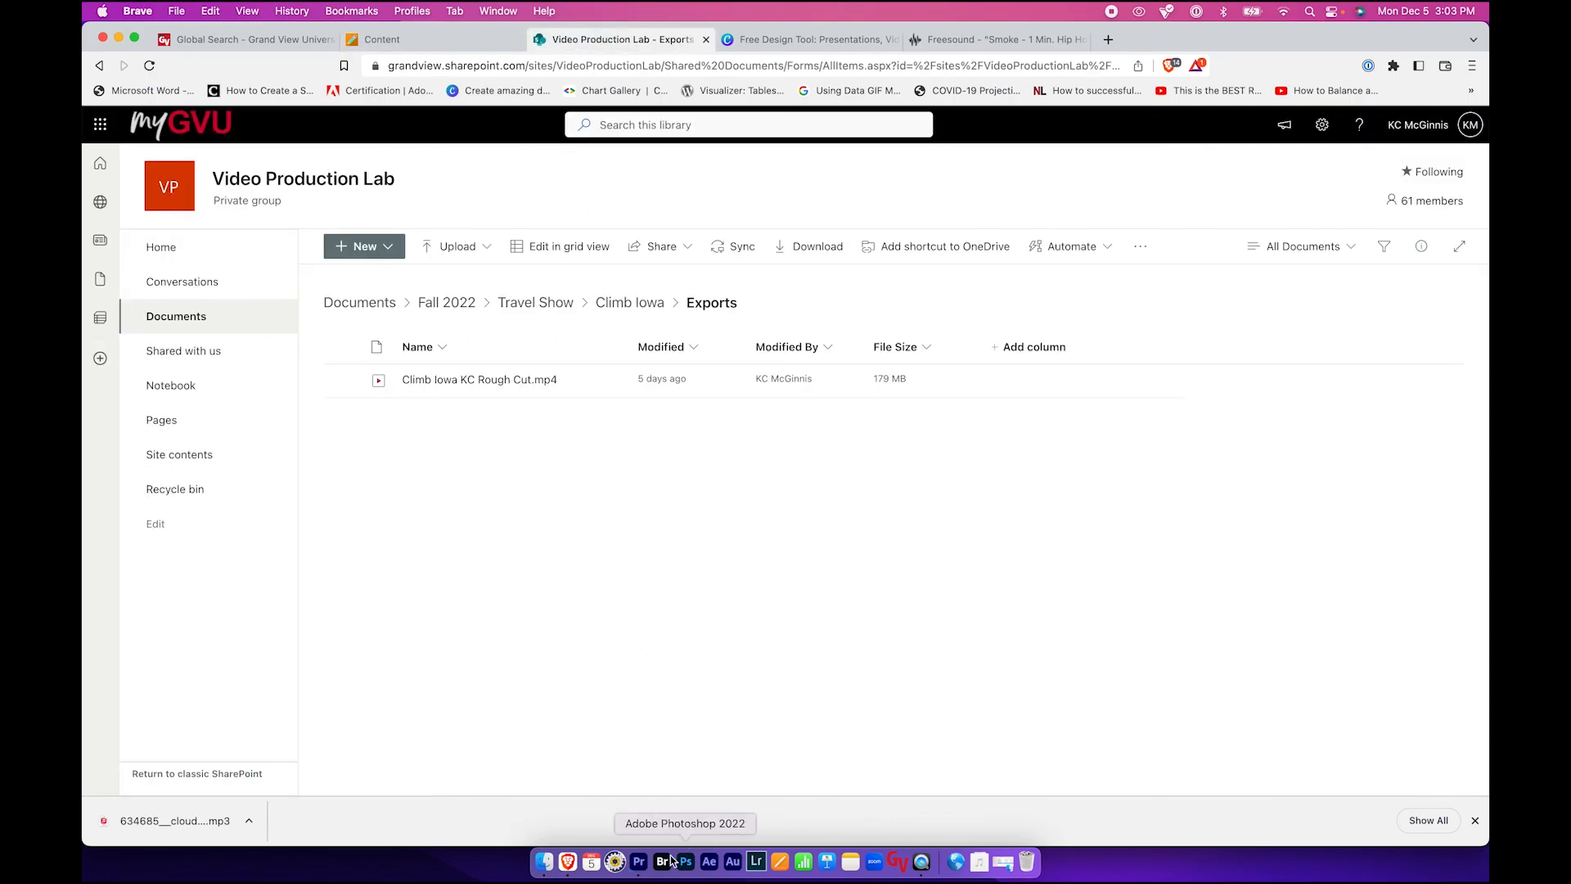
left_click(639, 863)
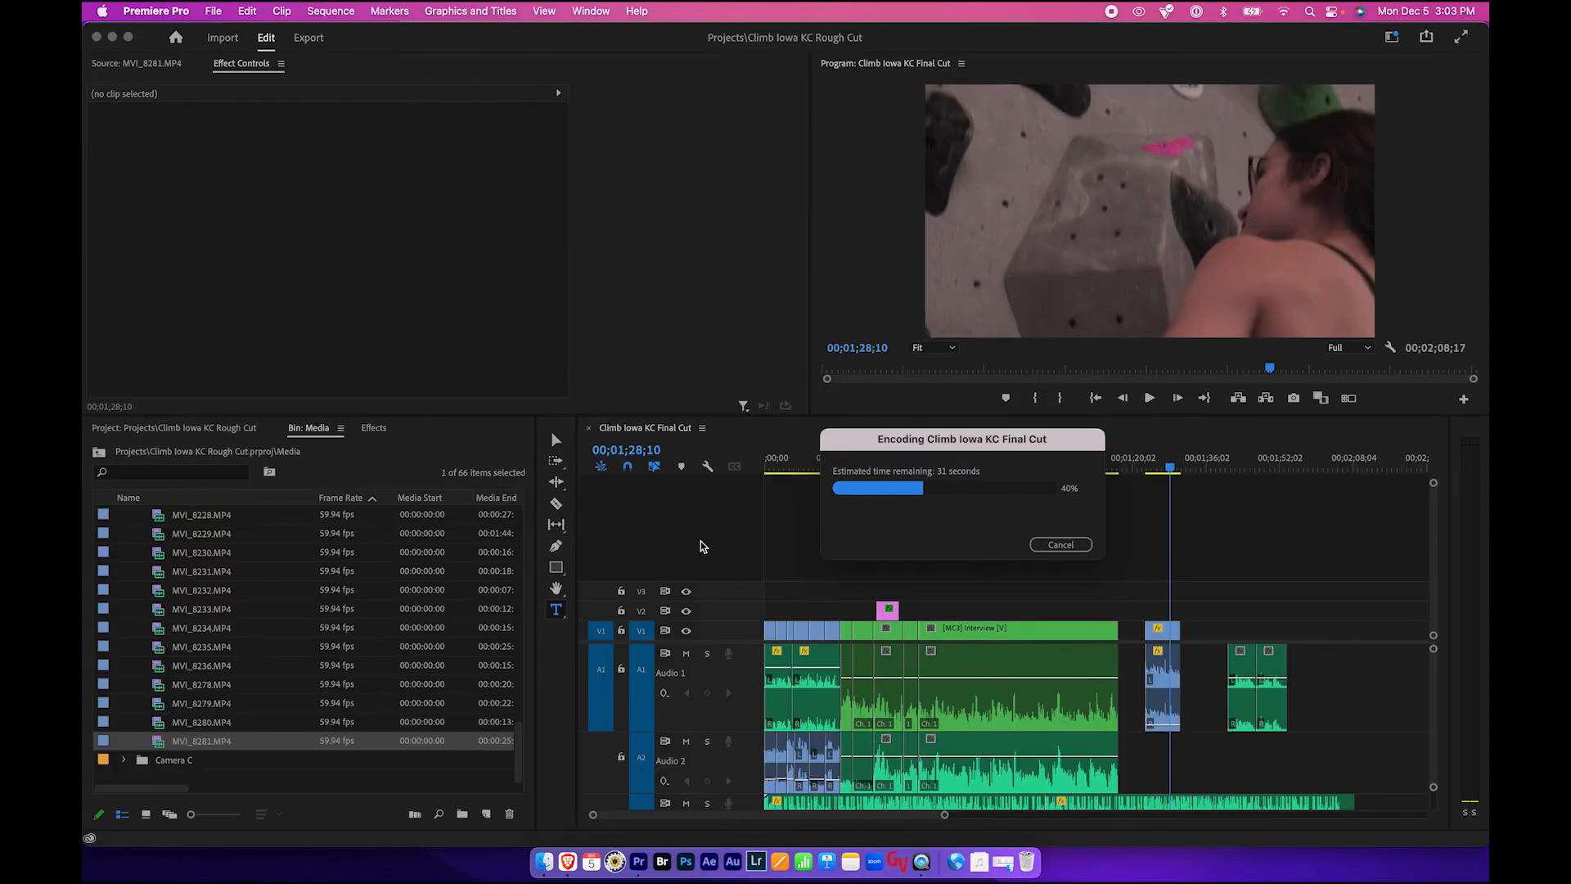